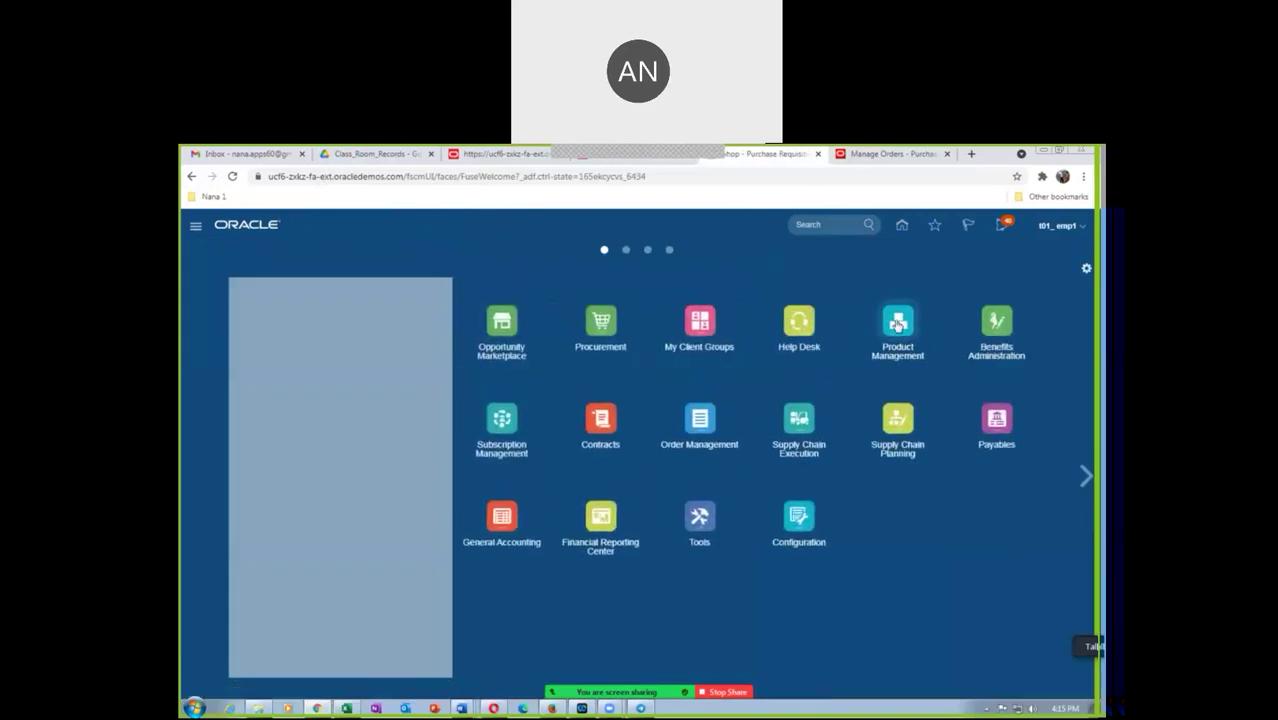
Start the Create Item task from Product Information Management
{"action": "left_click", "coordinate": [898, 321]}
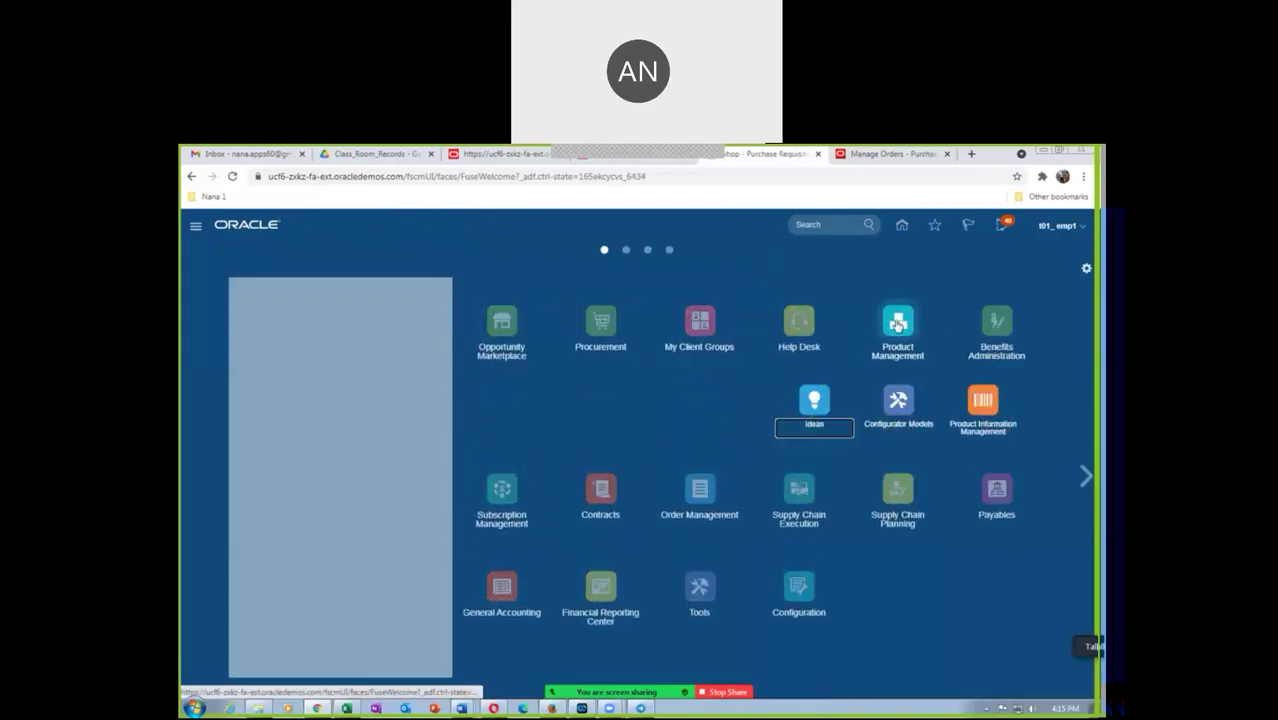
{"action": "left_click", "coordinate": [984, 405]}
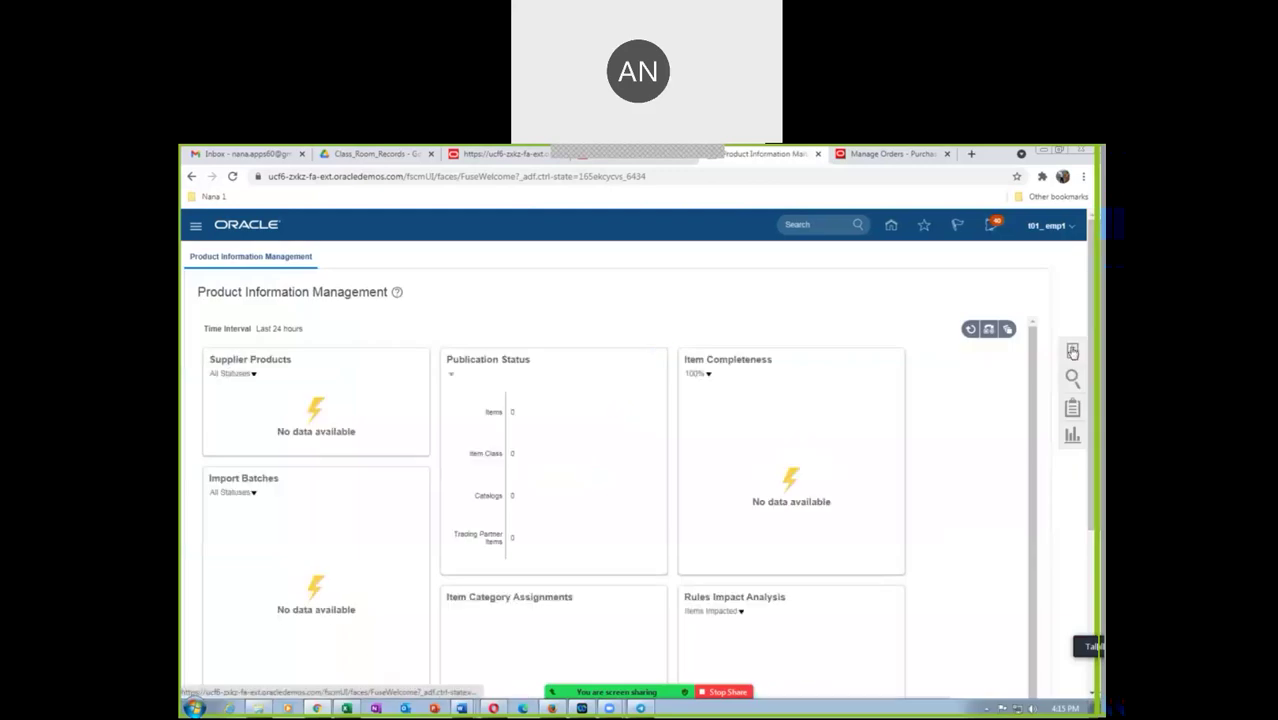
{"action": "left_click", "coordinate": [1072, 352]}
{"action": "left_click", "coordinate": [984, 269]}
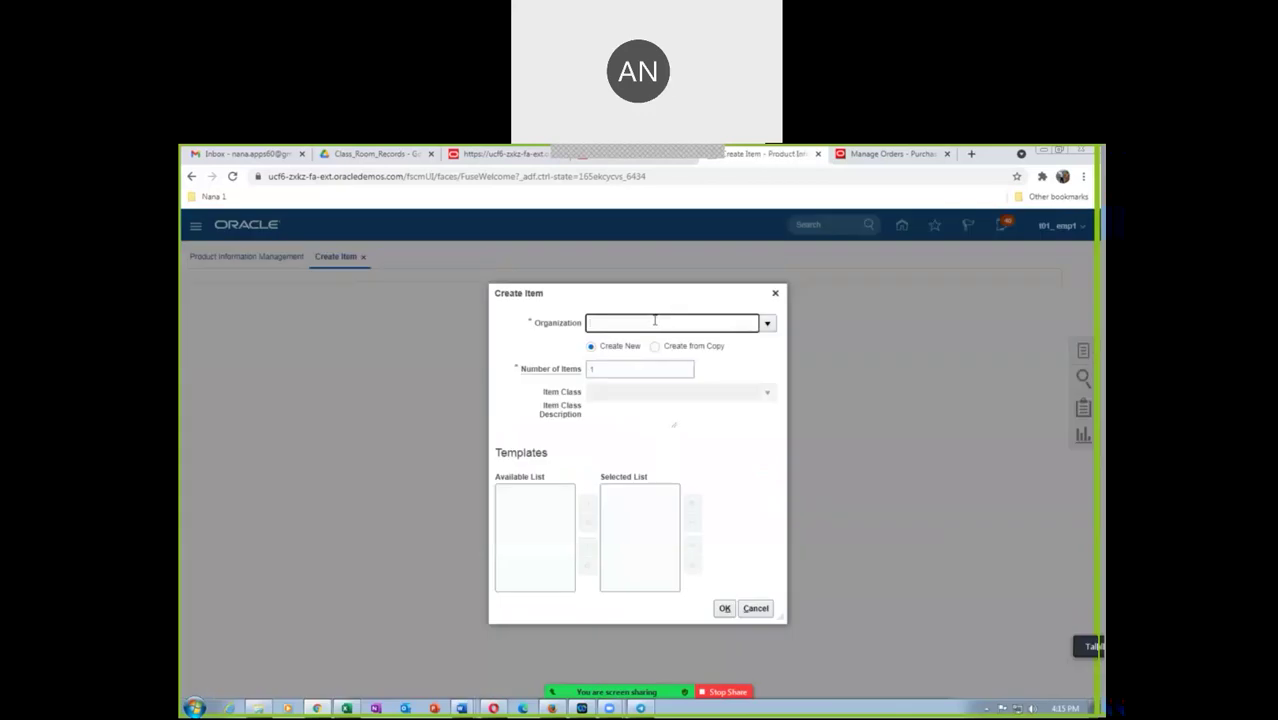
Choose organization T010 for the new item and accept the warning to continue
{"action": "type", "text": "t01"}
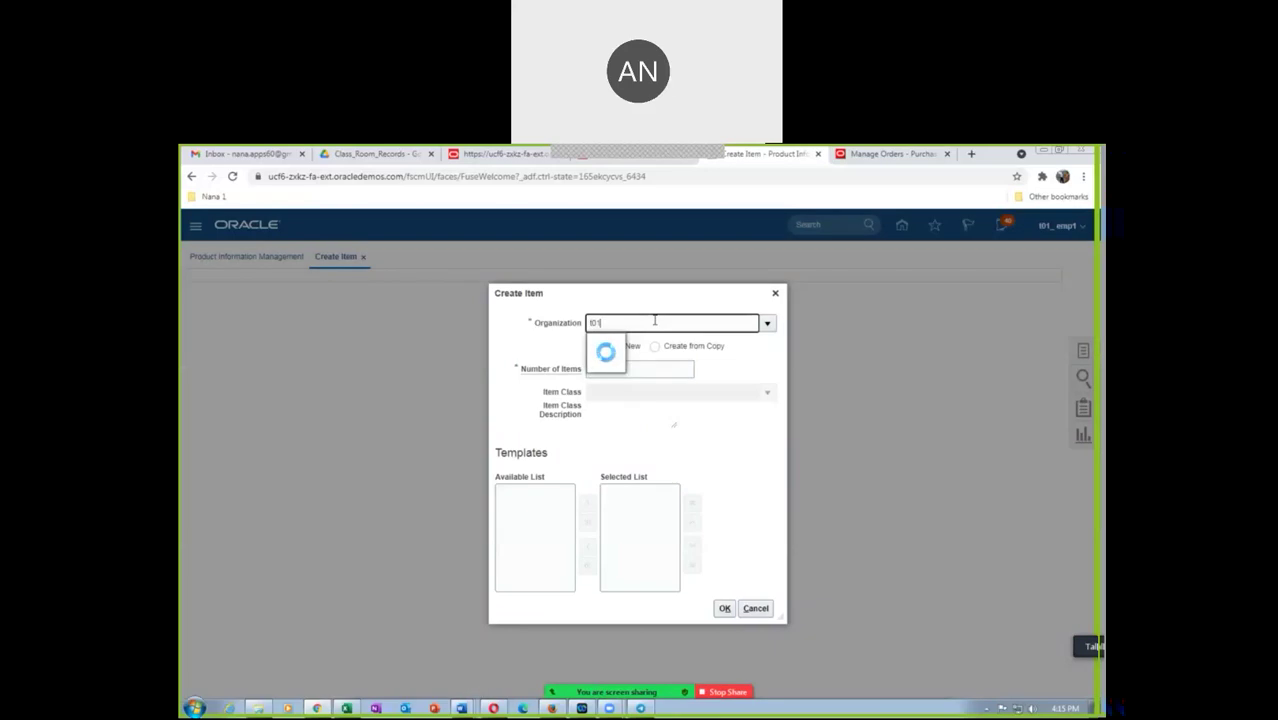
{"action": "left_click", "coordinate": [612, 350]}
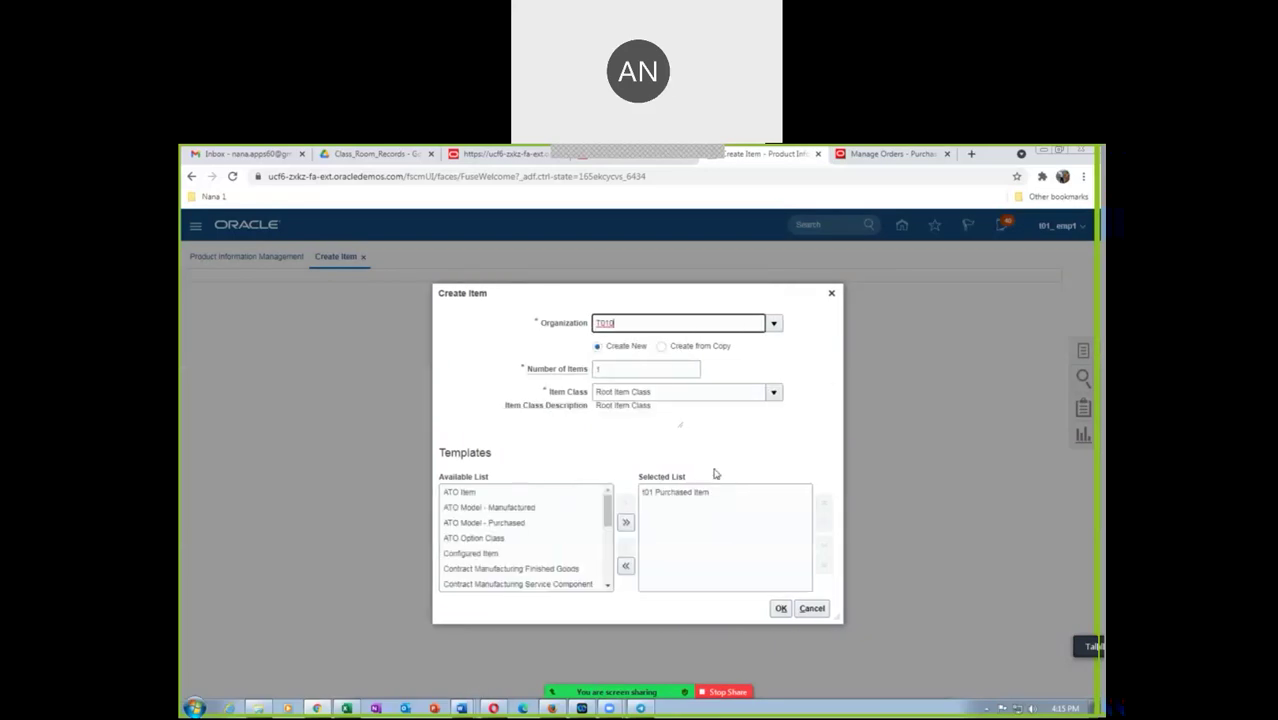
{"action": "left_click", "coordinate": [780, 608]}
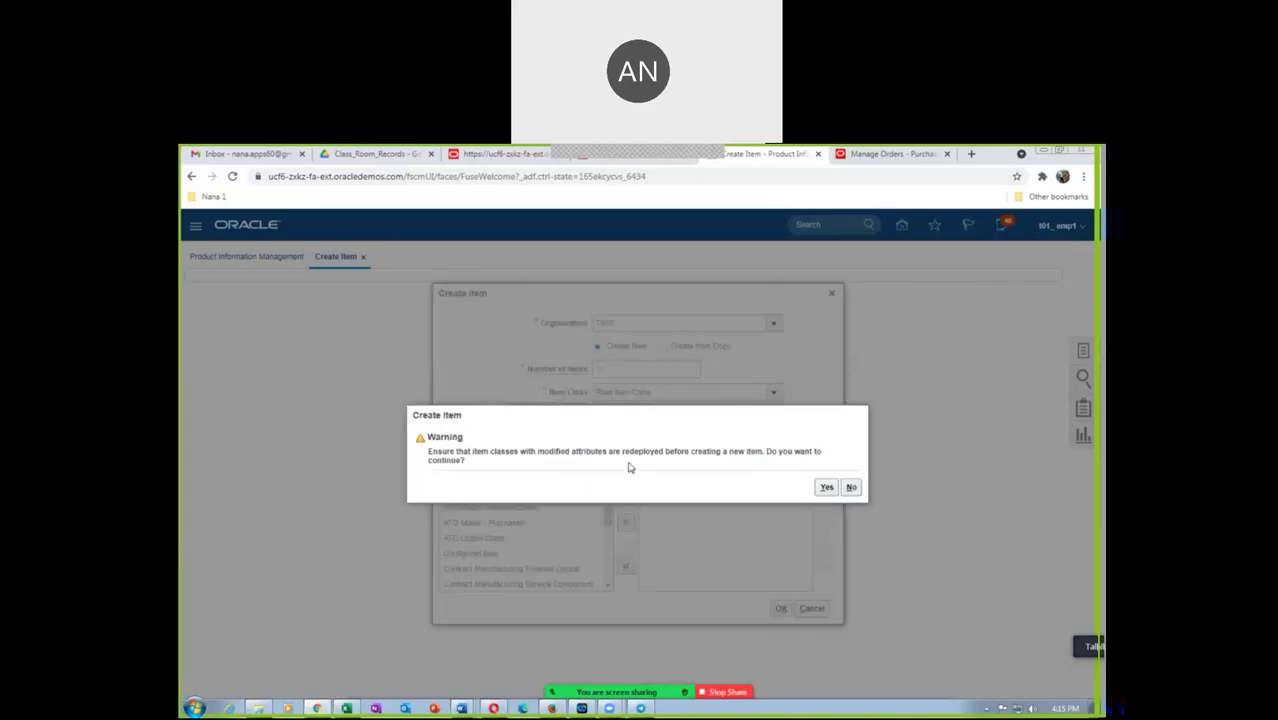
{"action": "left_click_drag", "start_coordinate": [461, 450], "coordinate": [553, 463]}
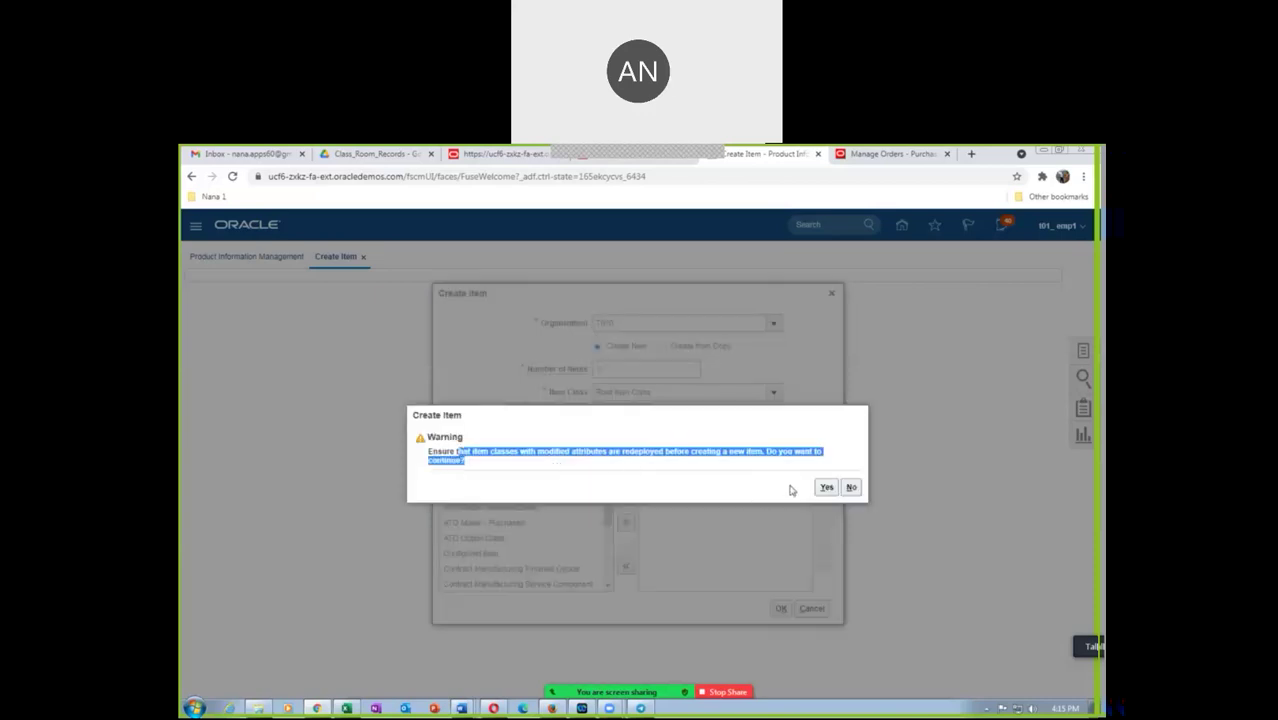
{"action": "left_click", "coordinate": [827, 488]}
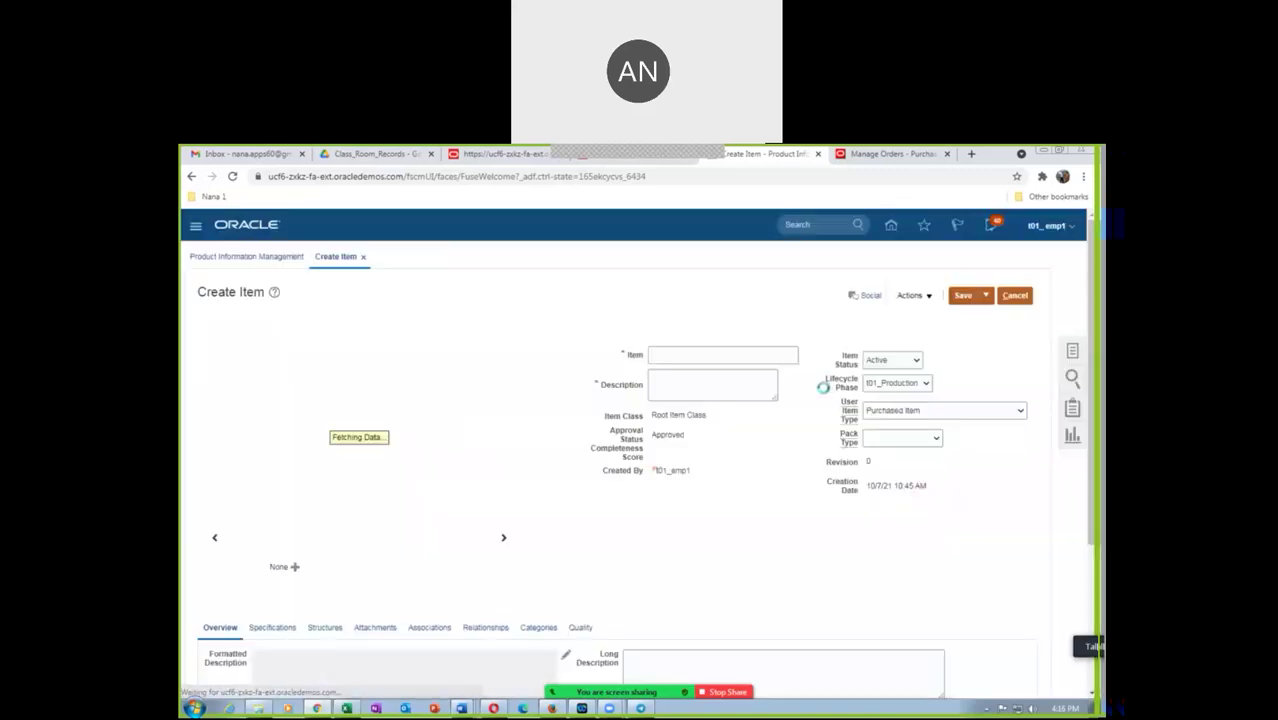
Name the item t01_cons_item_1 with description 'Consigned item'
{"action": "left_click", "coordinate": [699, 354]}
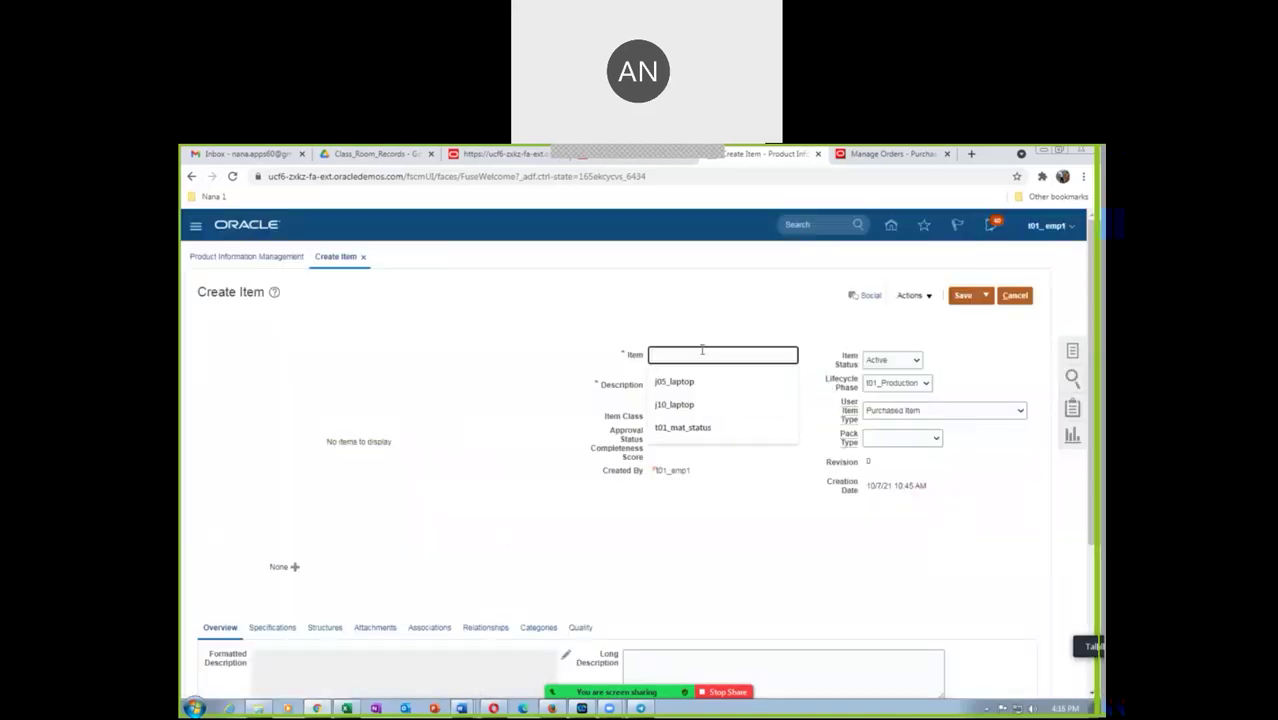
{"action": "type", "text": "t01_cons_item_1"}
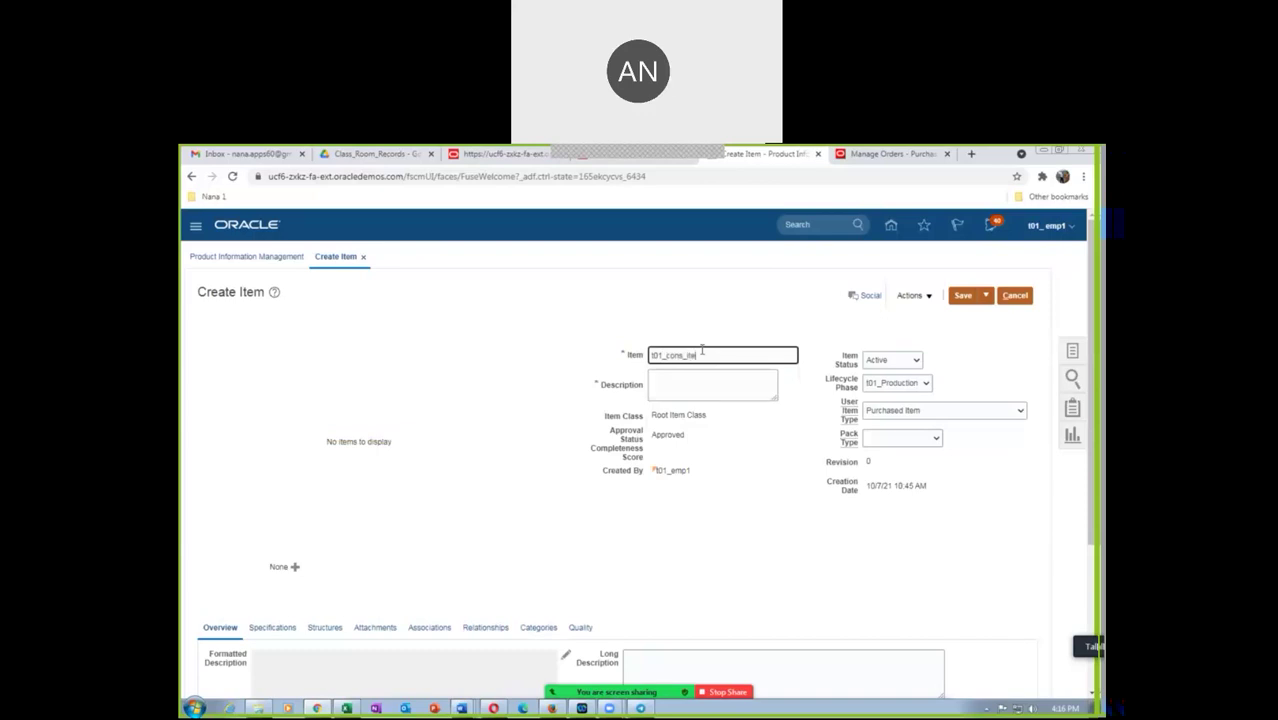
{"action": "left_click", "coordinate": [742, 387]}
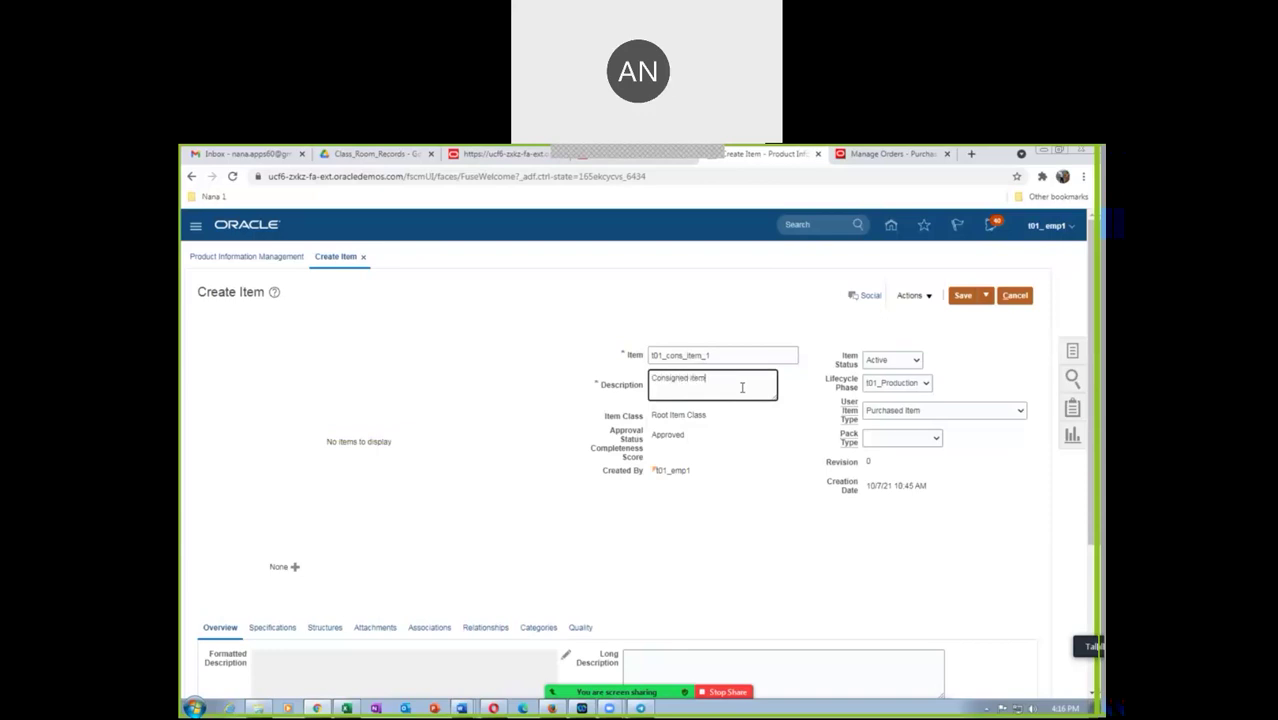
{"action": "scroll", "coordinate": [372, 510], "scroll_direction": "down", "scroll_amount": 3}
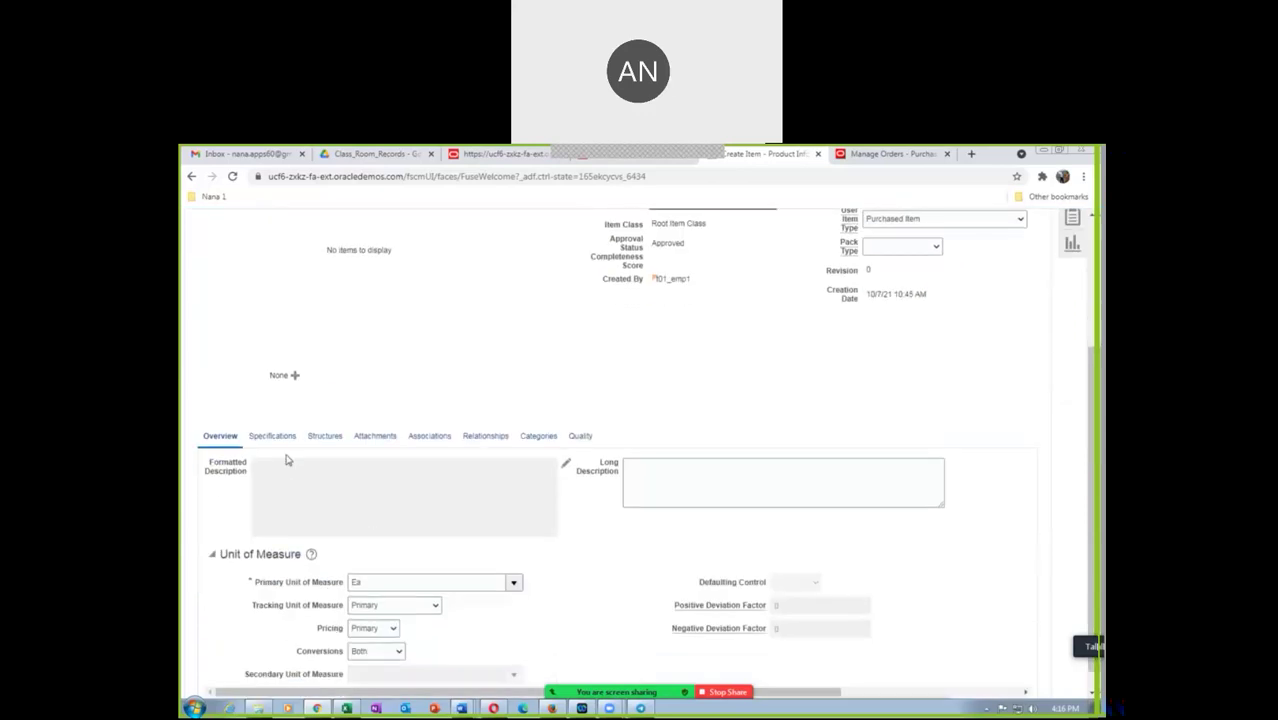
Set the item's Consigned planning attribute to Yes
{"action": "left_click", "coordinate": [278, 443]}
{"action": "scroll", "coordinate": [213, 507], "scroll_direction": "down", "scroll_amount": 3}
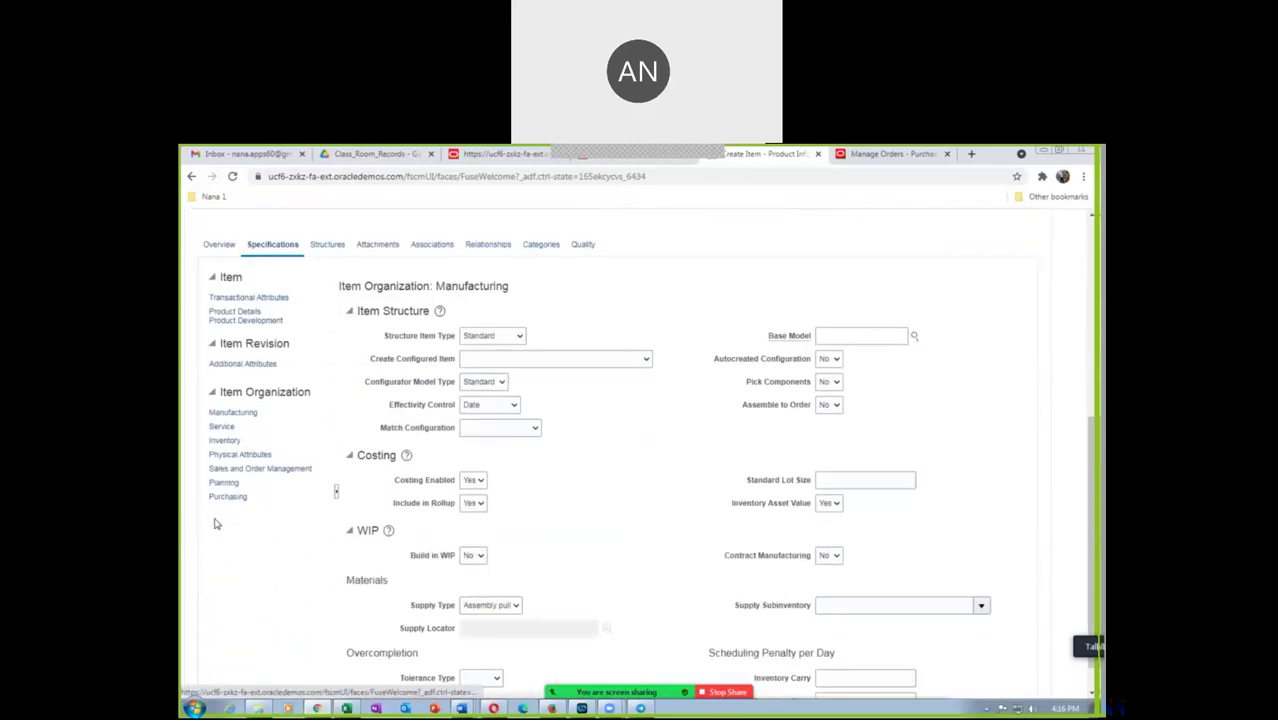
{"action": "left_click", "coordinate": [229, 498]}
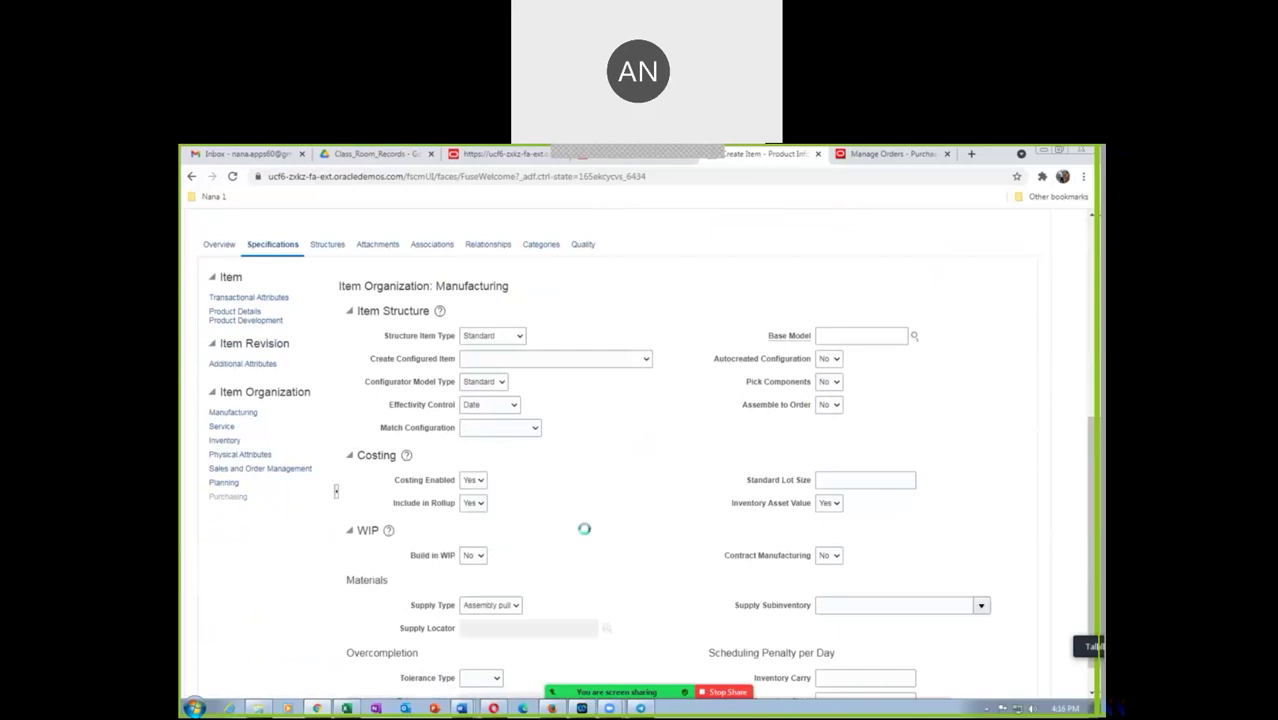
{"action": "scroll", "coordinate": [740, 557], "scroll_direction": "down", "scroll_amount": 3}
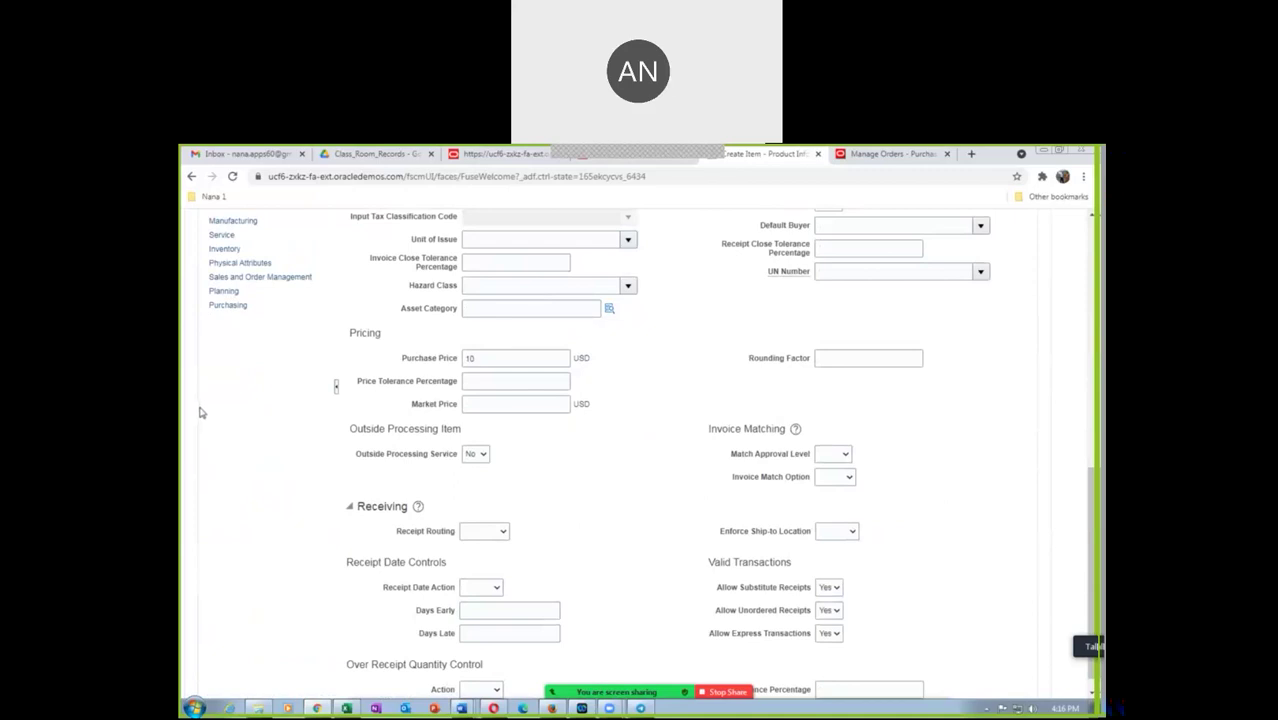
{"action": "left_click", "coordinate": [221, 290]}
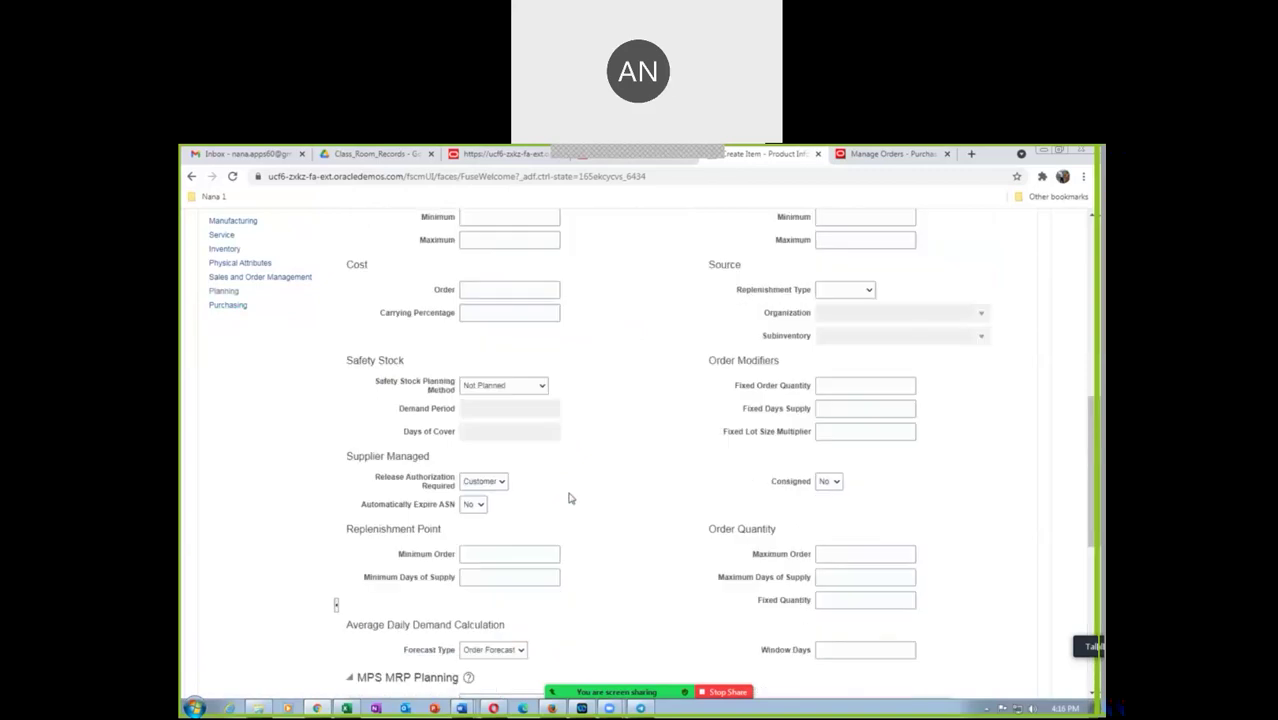
{"action": "left_click", "coordinate": [828, 481]}
{"action": "left_click", "coordinate": [834, 508]}
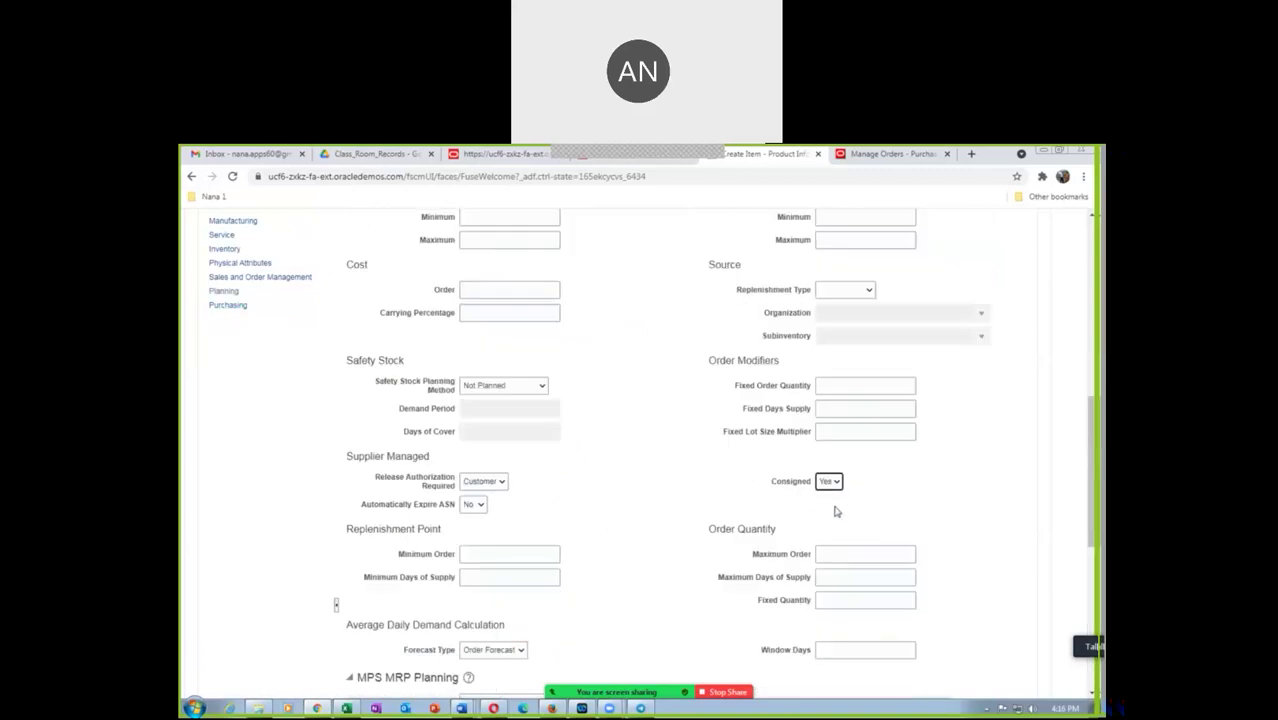
{"action": "left_click", "coordinate": [654, 521]}
Show the item's organization associations
{"action": "left_click", "coordinate": [224, 308]}
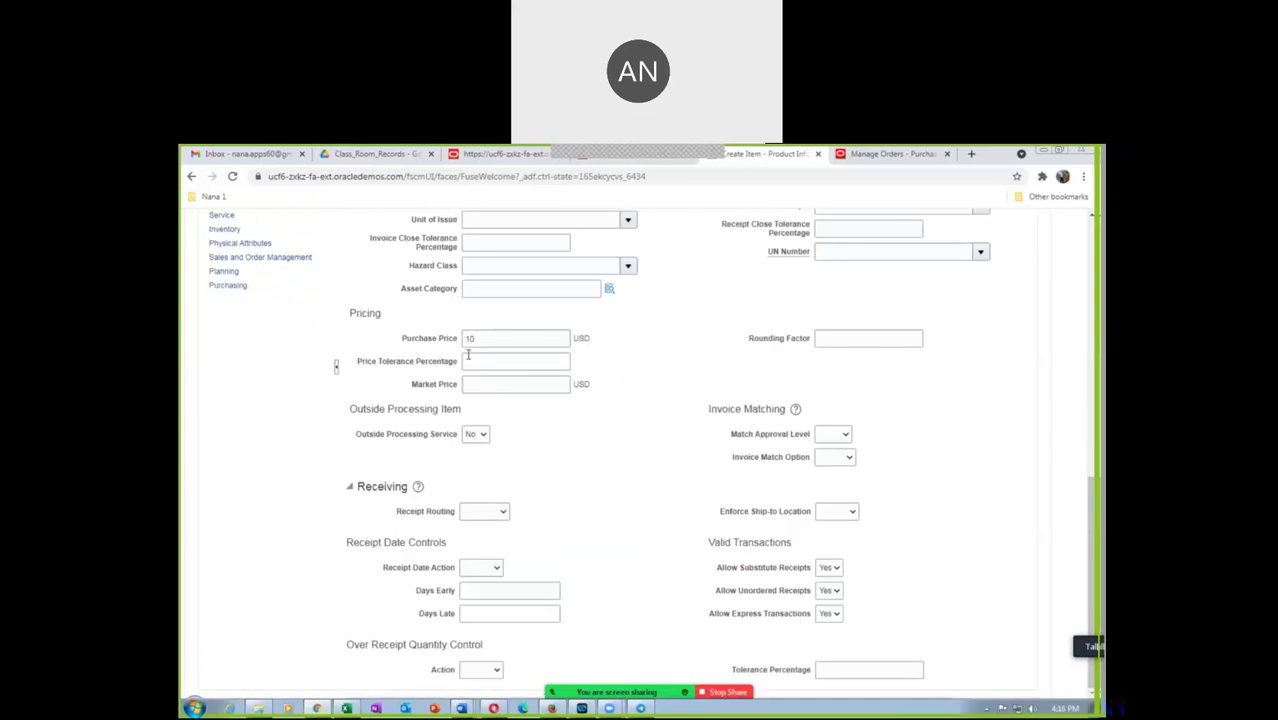
{"action": "scroll", "coordinate": [598, 440], "scroll_direction": "up", "scroll_amount": 2}
{"action": "scroll", "coordinate": [598, 440], "scroll_direction": "up", "scroll_amount": 2}
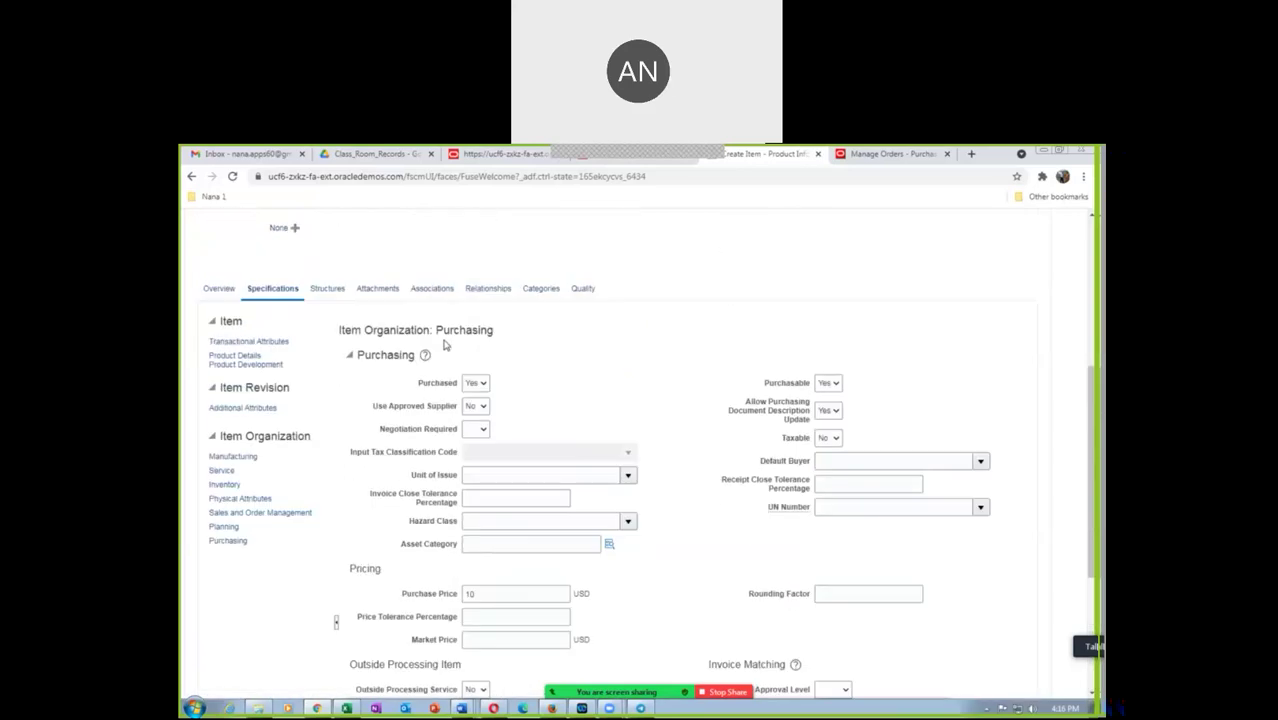
{"action": "left_click", "coordinate": [430, 291]}
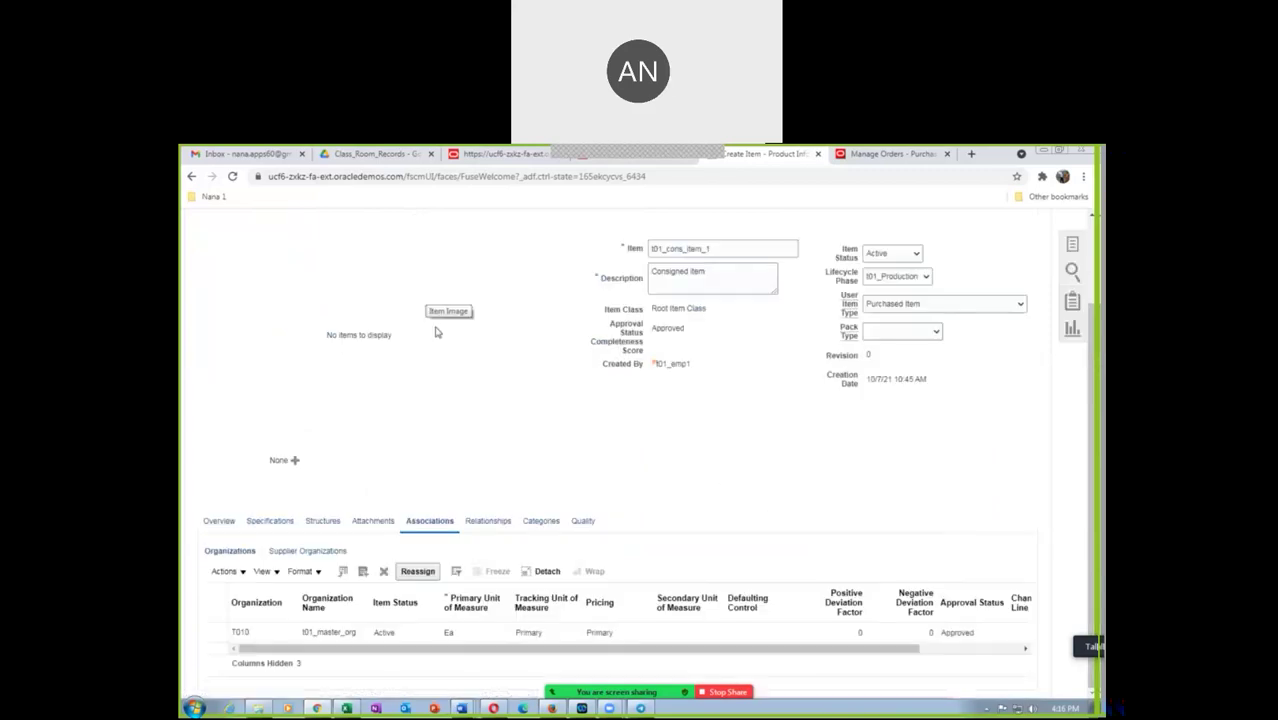
Add organization T011 (t01_child_org) to the item's associations and show the Save options
{"action": "left_click", "coordinate": [218, 575]}
{"action": "left_click", "coordinate": [226, 613]}
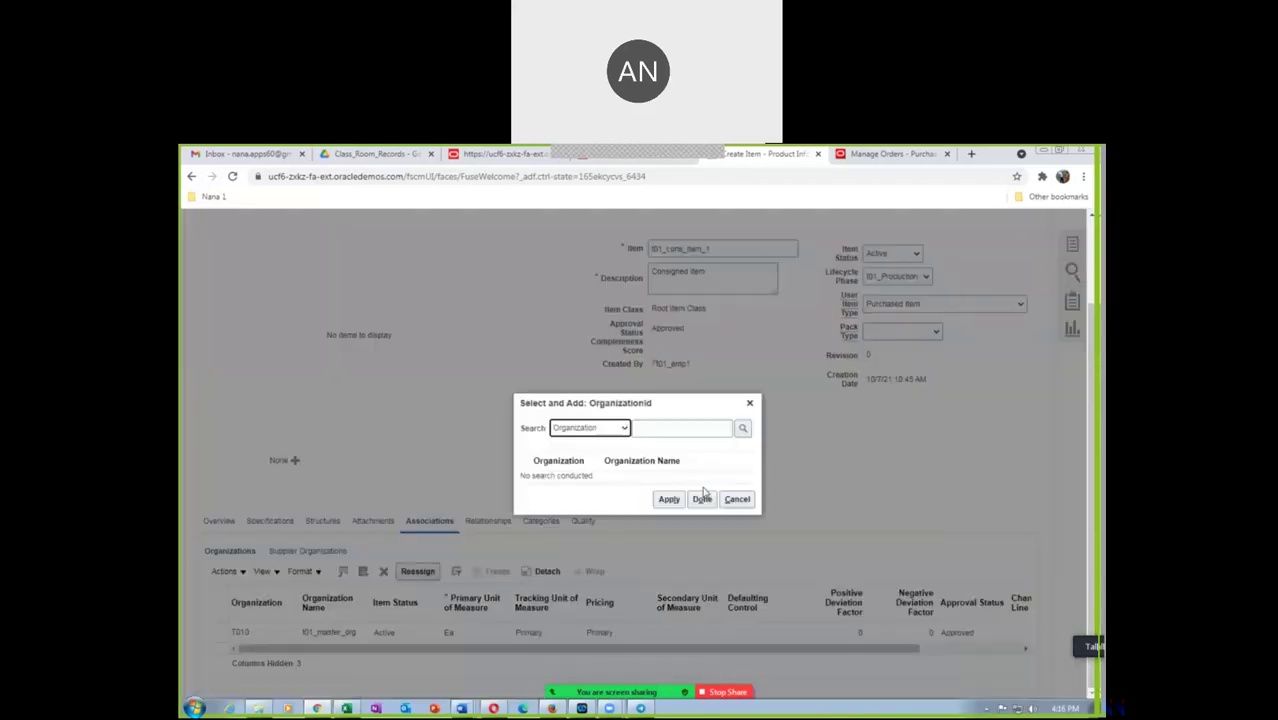
{"action": "left_click", "coordinate": [668, 431]}
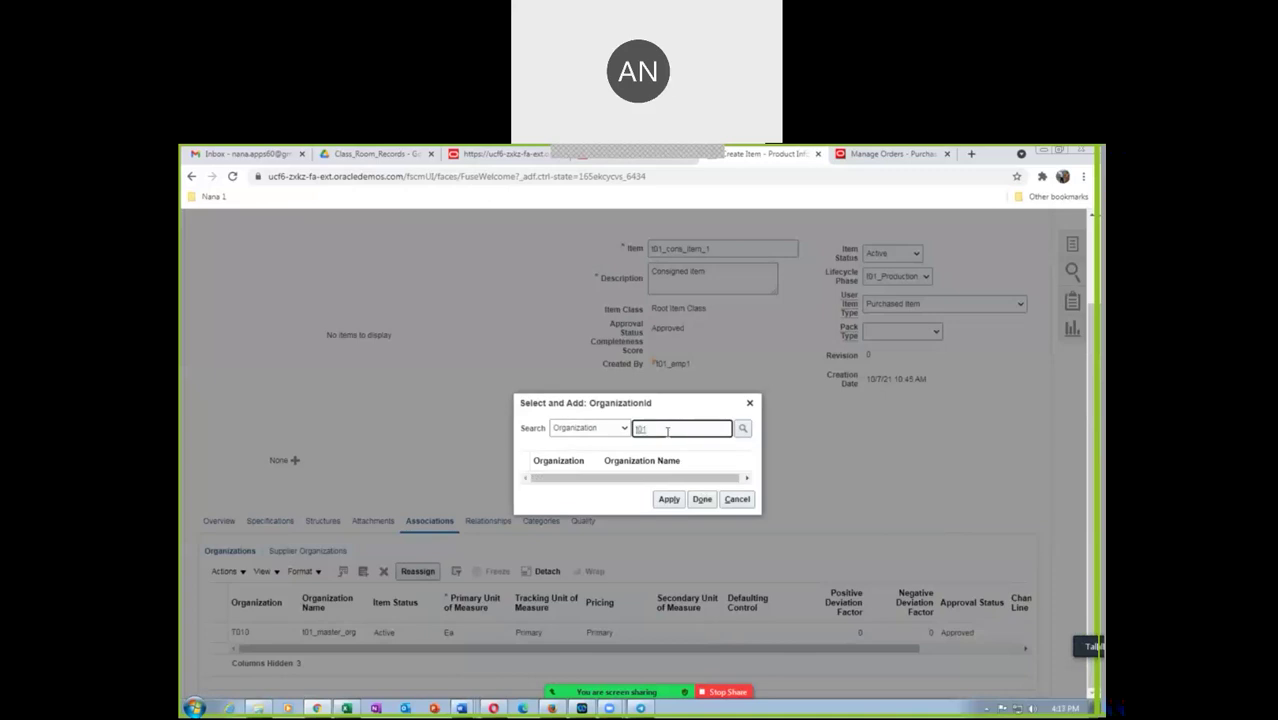
{"action": "key", "text": "Return"}
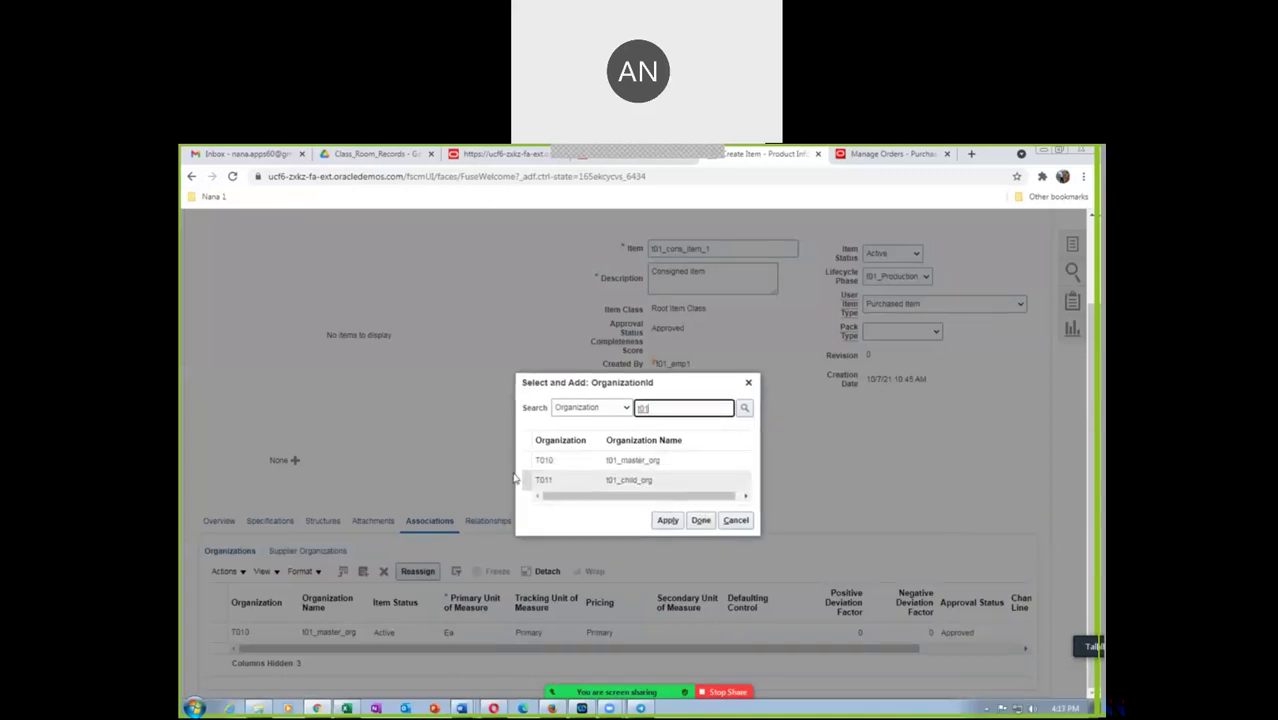
{"action": "left_click", "coordinate": [524, 480]}
{"action": "left_click", "coordinate": [668, 521]}
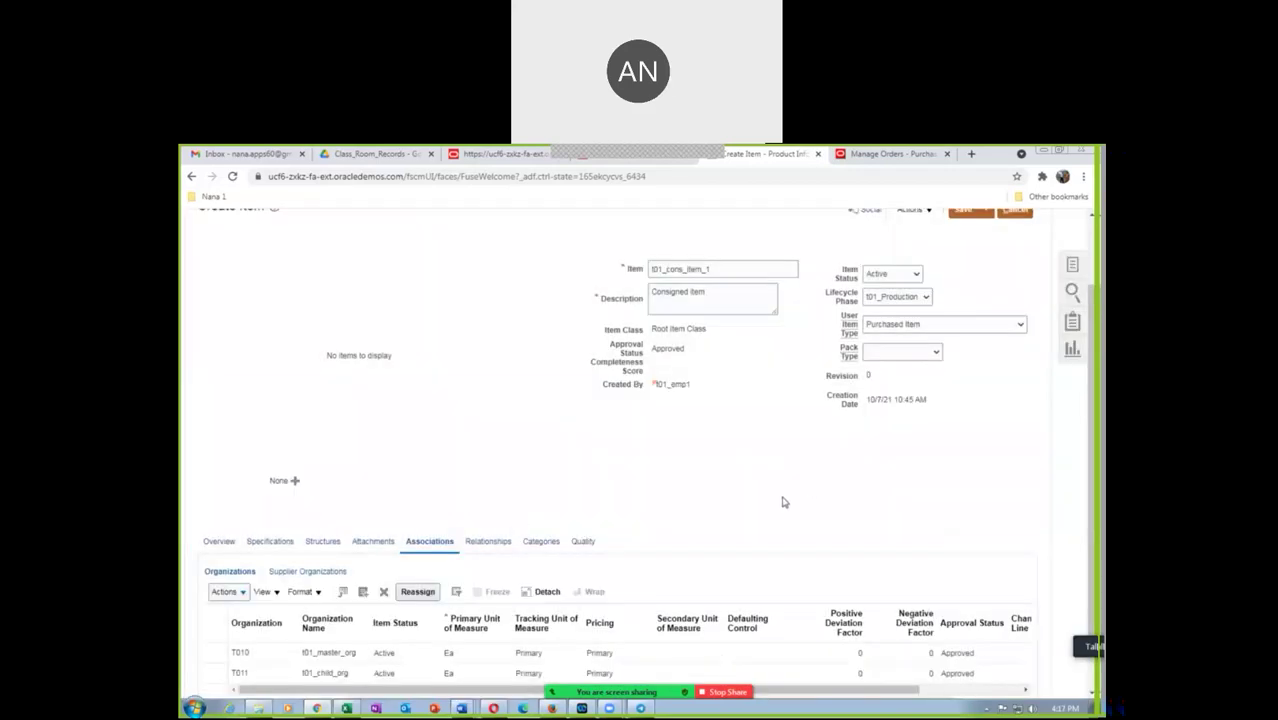
{"action": "scroll", "coordinate": [782, 503], "scroll_direction": "up", "scroll_amount": 2}
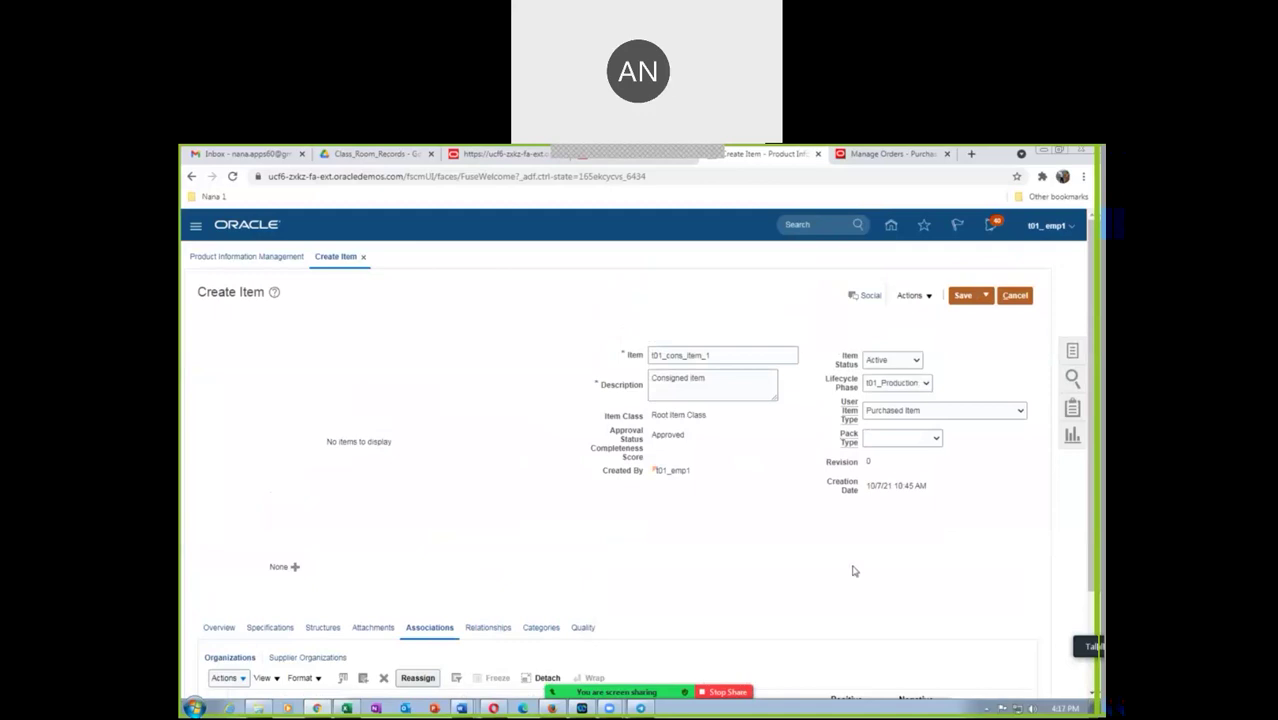
{"action": "left_click", "coordinate": [985, 297]}
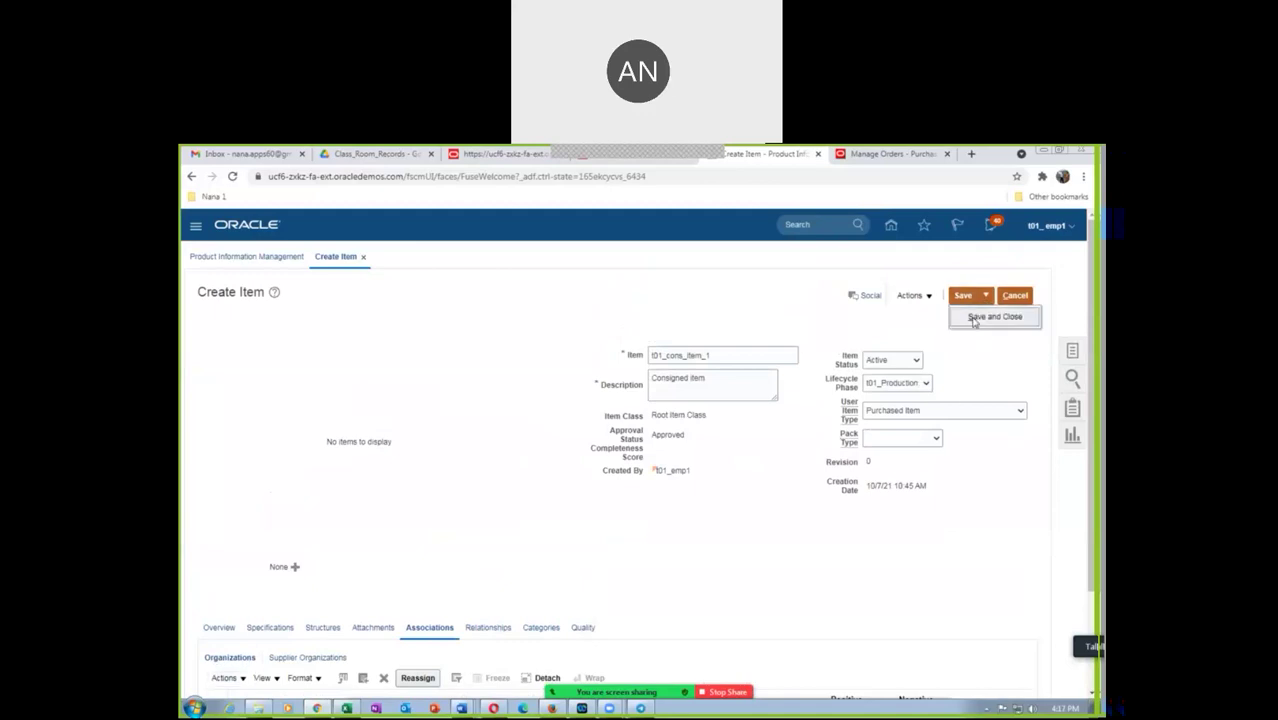
Save and close the item, then show the Suppliers overview task list
{"action": "left_click", "coordinate": [974, 320]}
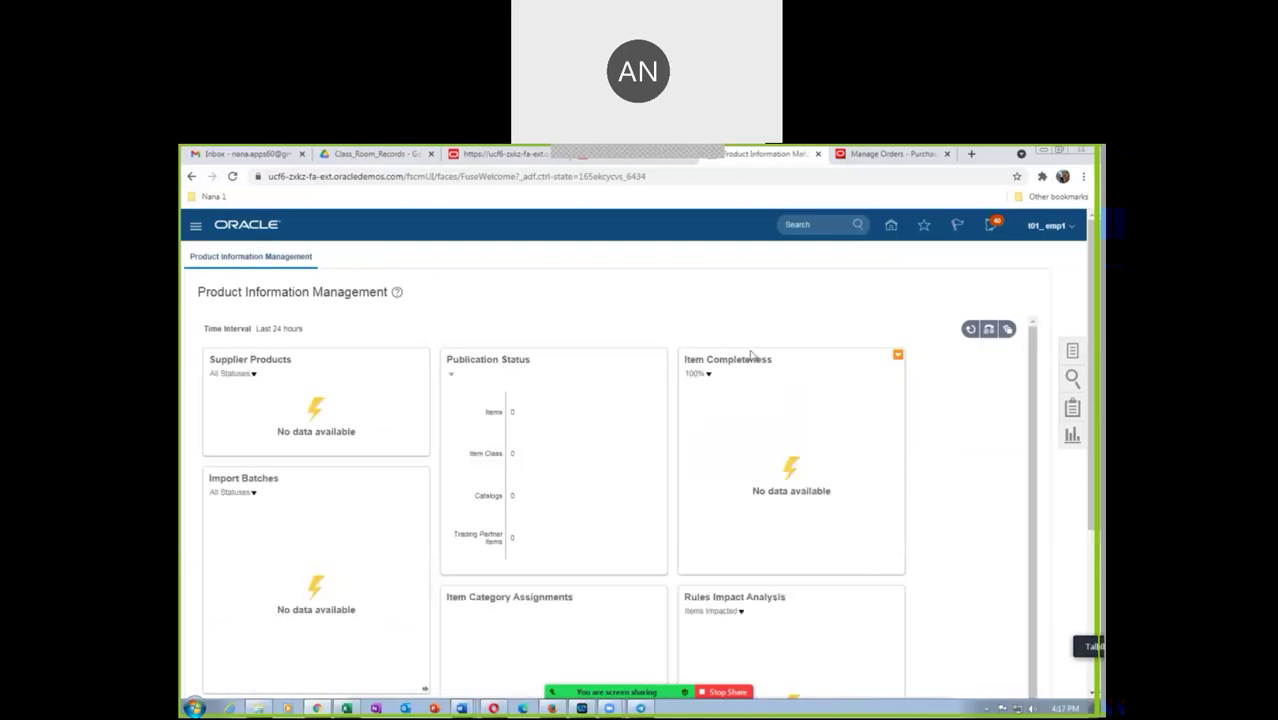
{"action": "left_click", "coordinate": [891, 229]}
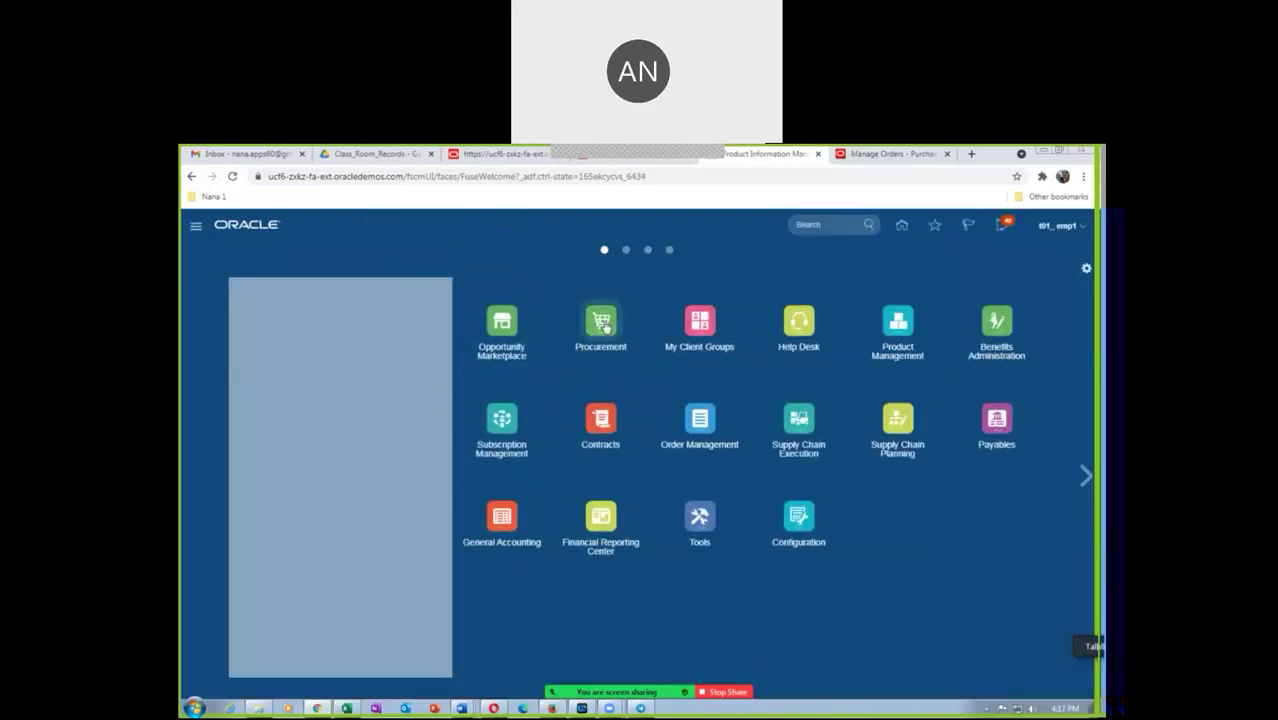
{"action": "left_click", "coordinate": [843, 401]}
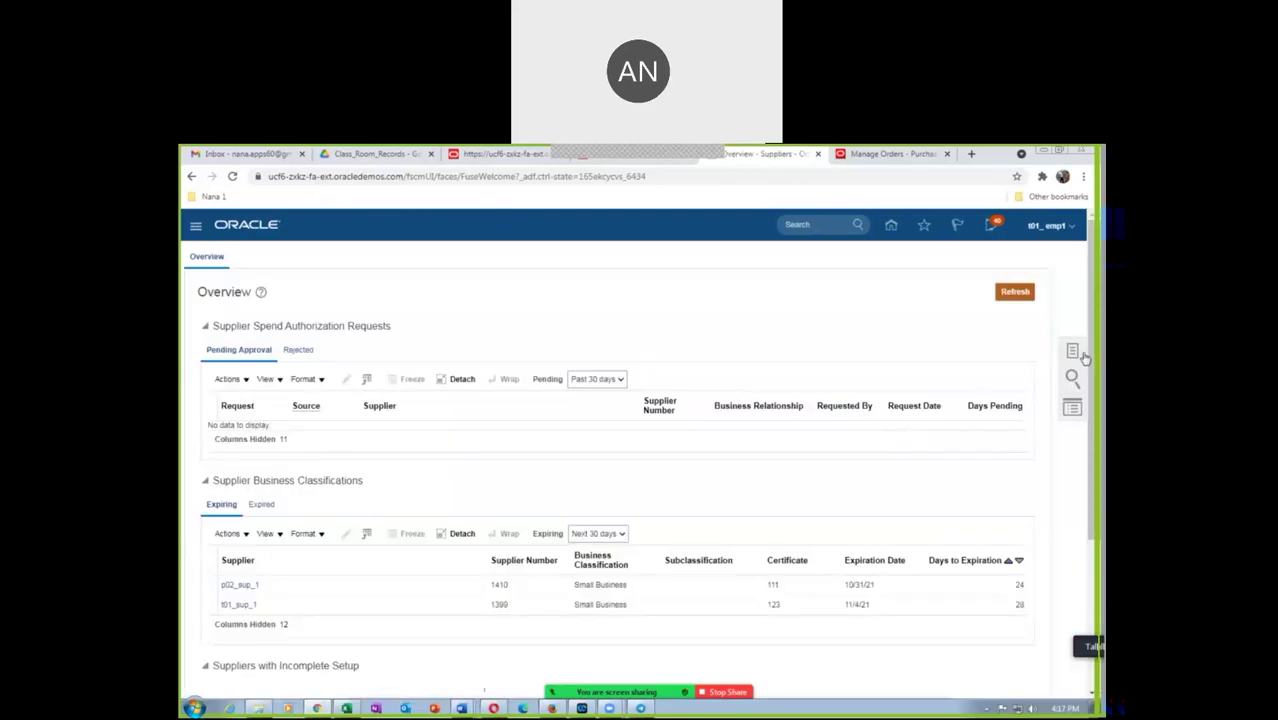
{"action": "left_click", "coordinate": [1073, 355]}
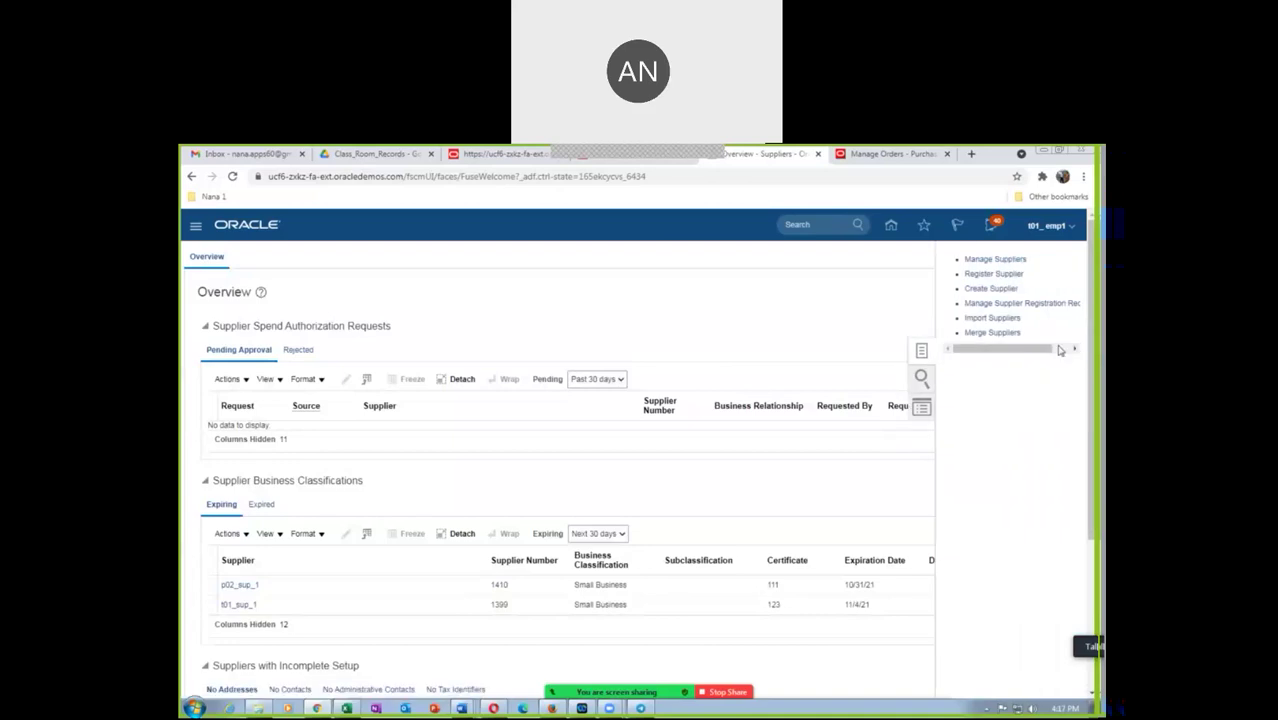
Start supplier t01_cons_sup_1 as a Spend Authorized Corporation with tax country United States
{"action": "left_click", "coordinate": [990, 288]}
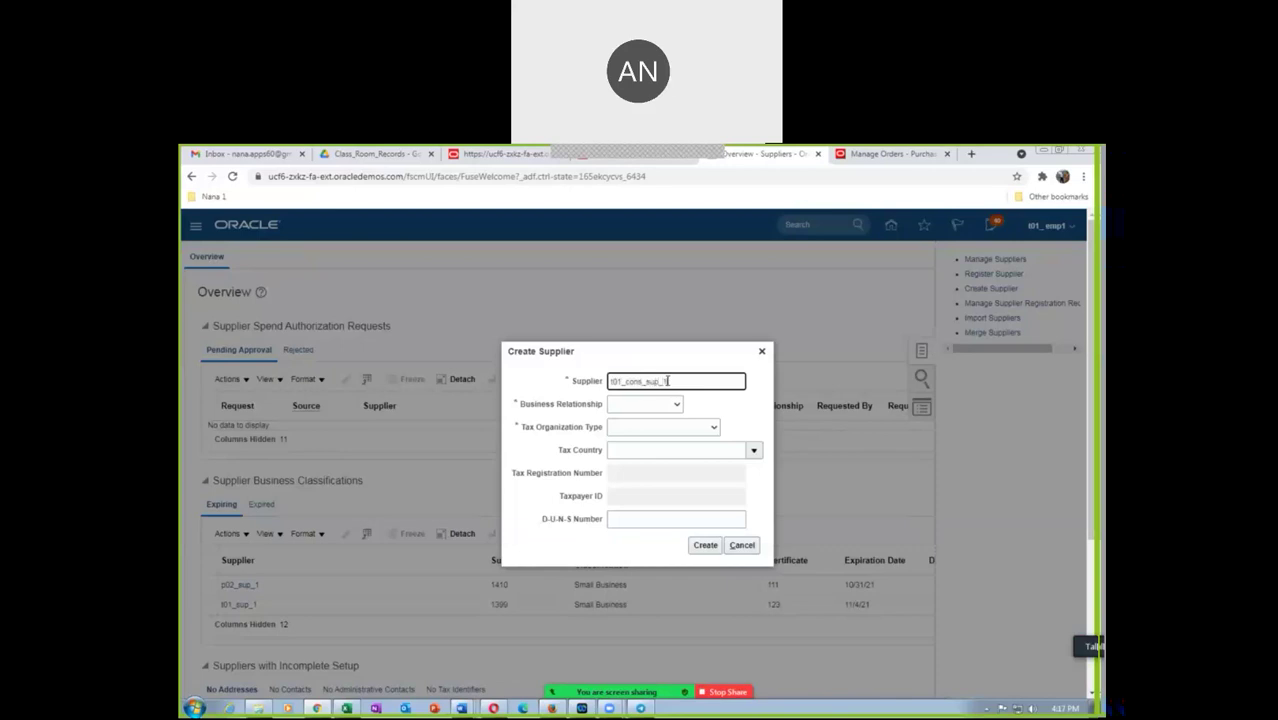
{"action": "left_click", "coordinate": [652, 405]}
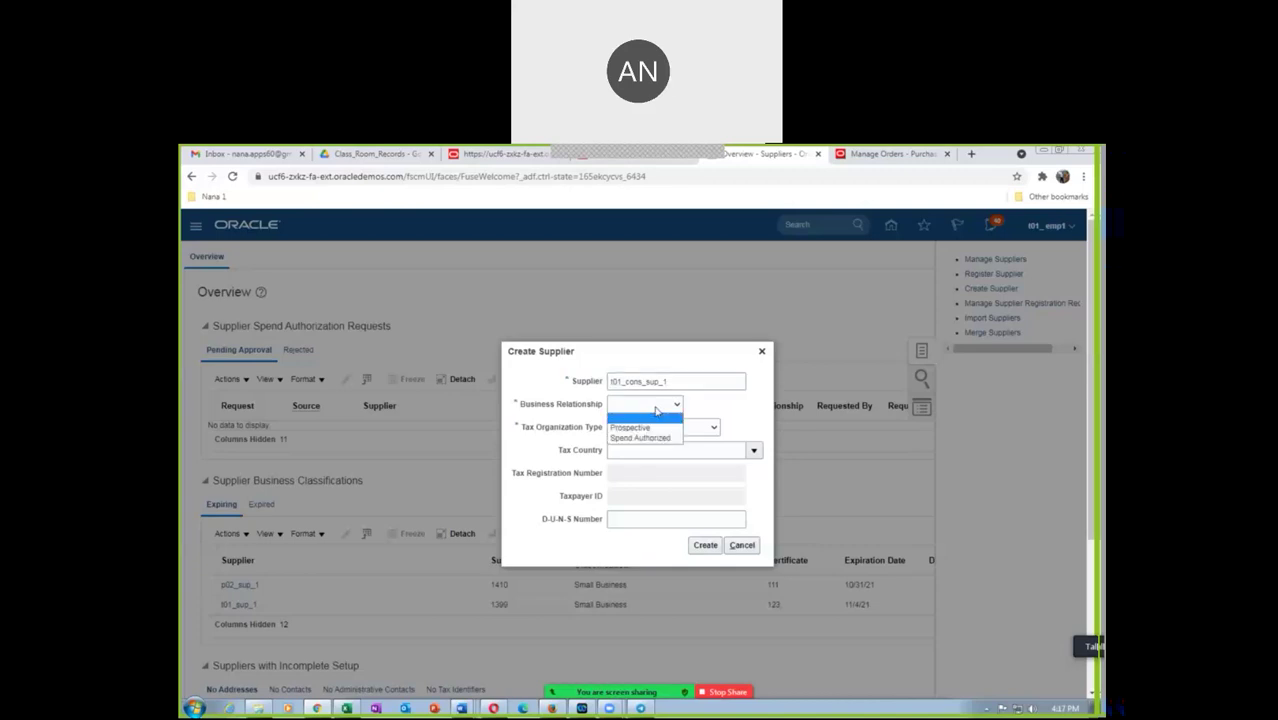
{"action": "left_click", "coordinate": [651, 439]}
{"action": "left_click", "coordinate": [641, 430]}
{"action": "left_click", "coordinate": [632, 451]}
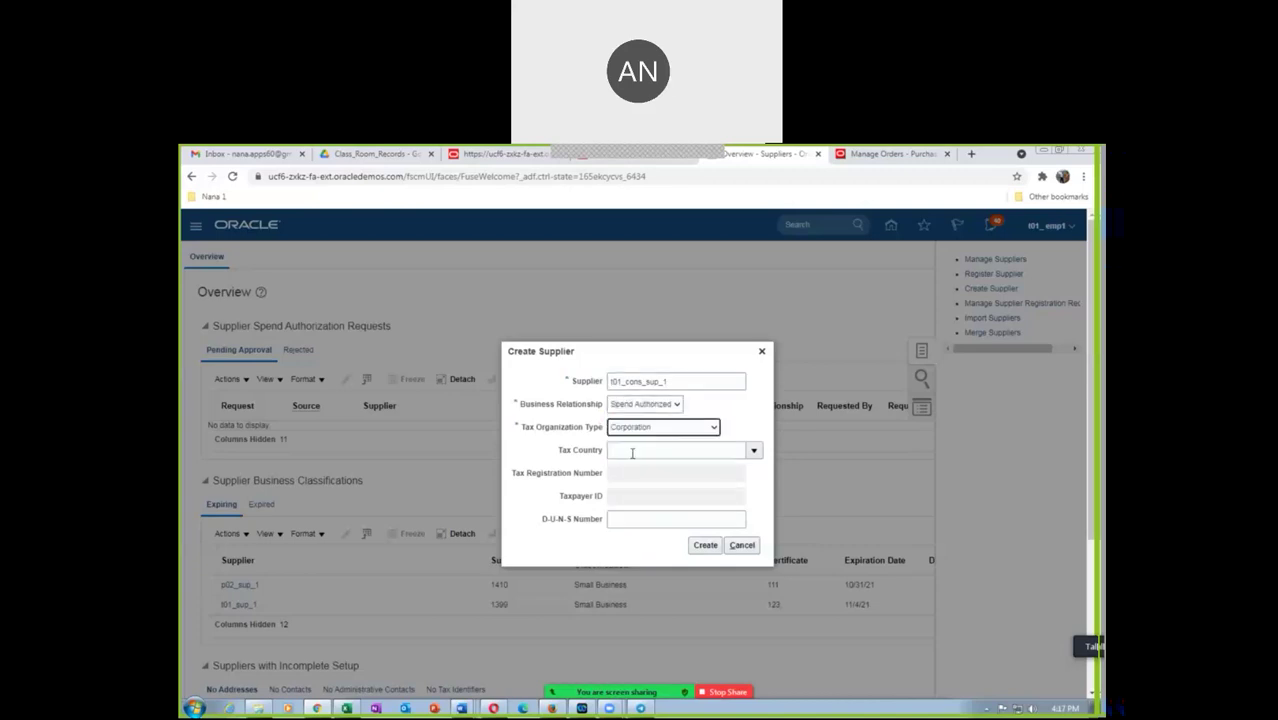
{"action": "left_click", "coordinate": [632, 453]}
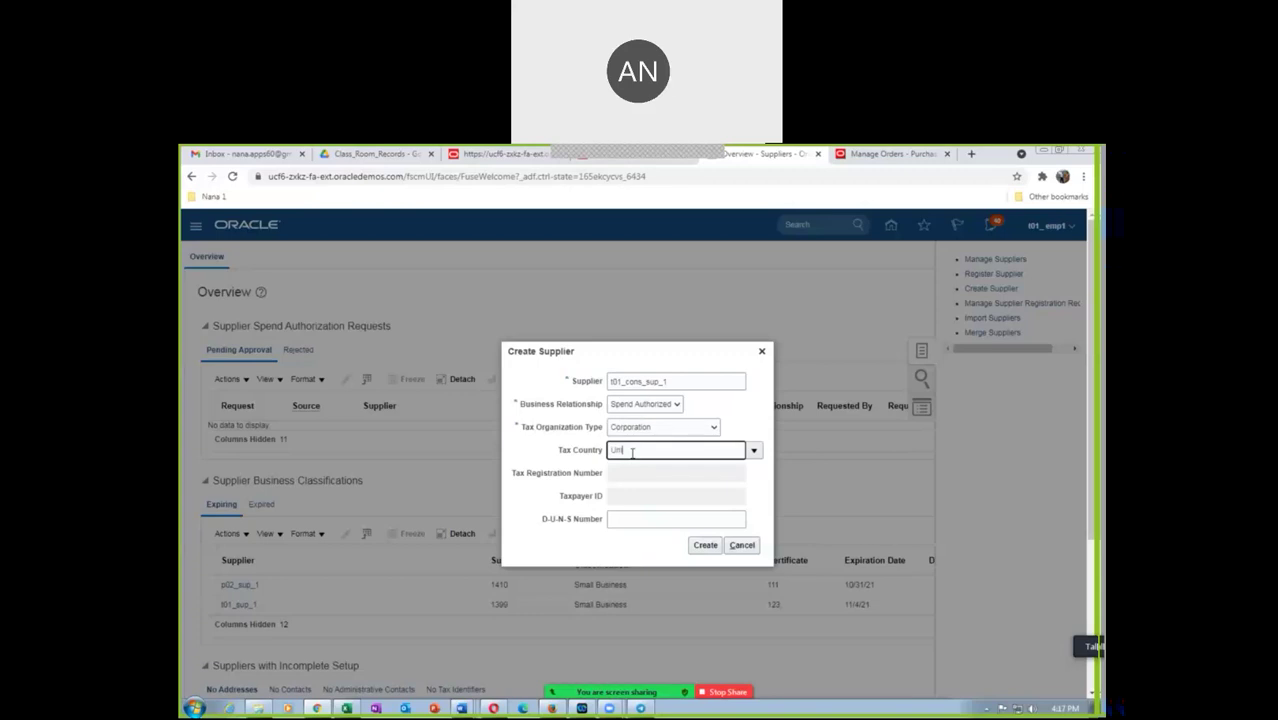
{"action": "type", "text": "United sta"}
{"action": "key", "text": "Tab"}
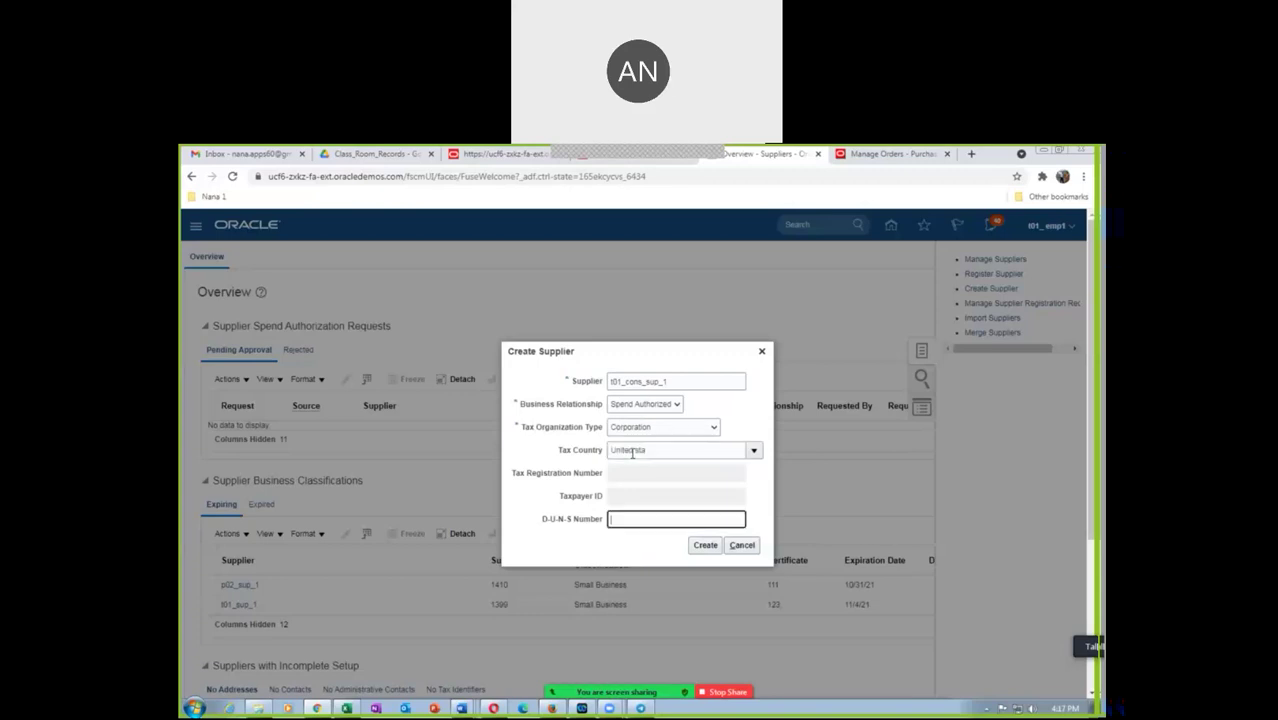
{"action": "left_click", "coordinate": [600, 500]}
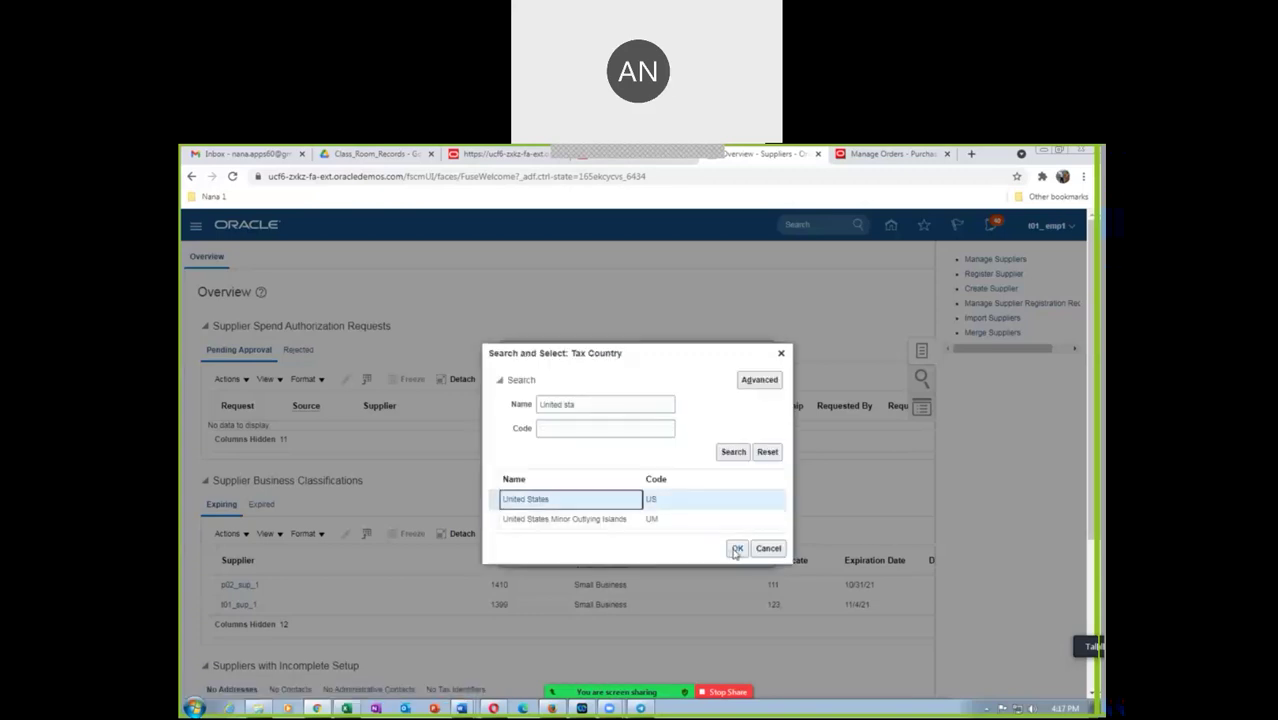
{"action": "left_click", "coordinate": [737, 548]}
Enter tax registration number t01_1234, taxpayer ID and D-U-N-S number, then create the supplier
{"action": "left_click", "coordinate": [625, 474]}
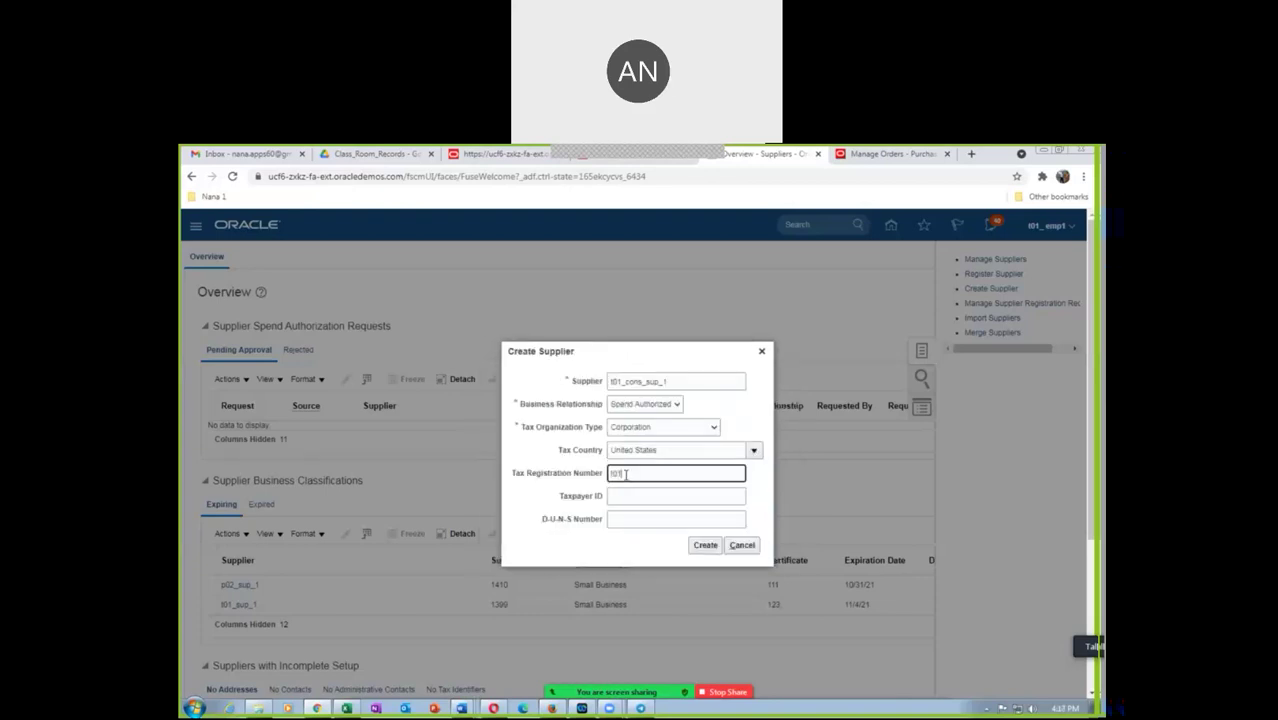
{"action": "type", "text": "t01_1234"}
{"action": "left_click", "coordinate": [626, 491]}
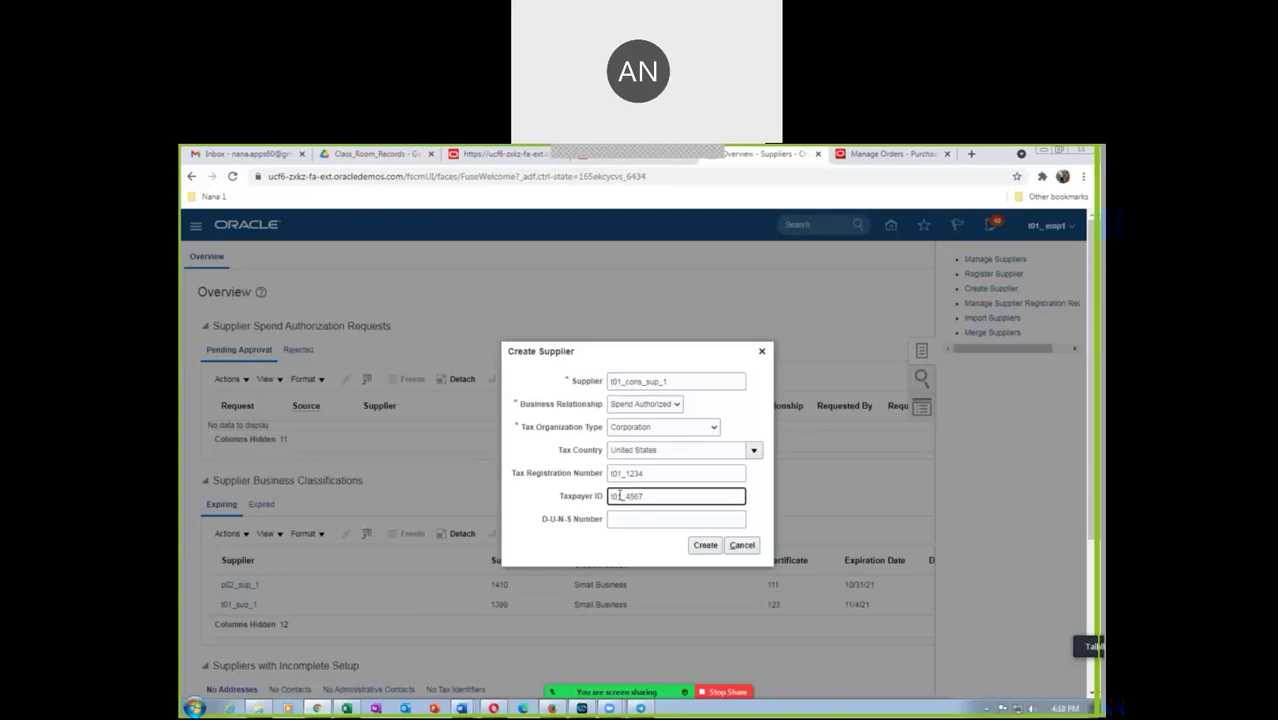
{"action": "left_click", "coordinate": [631, 518]}
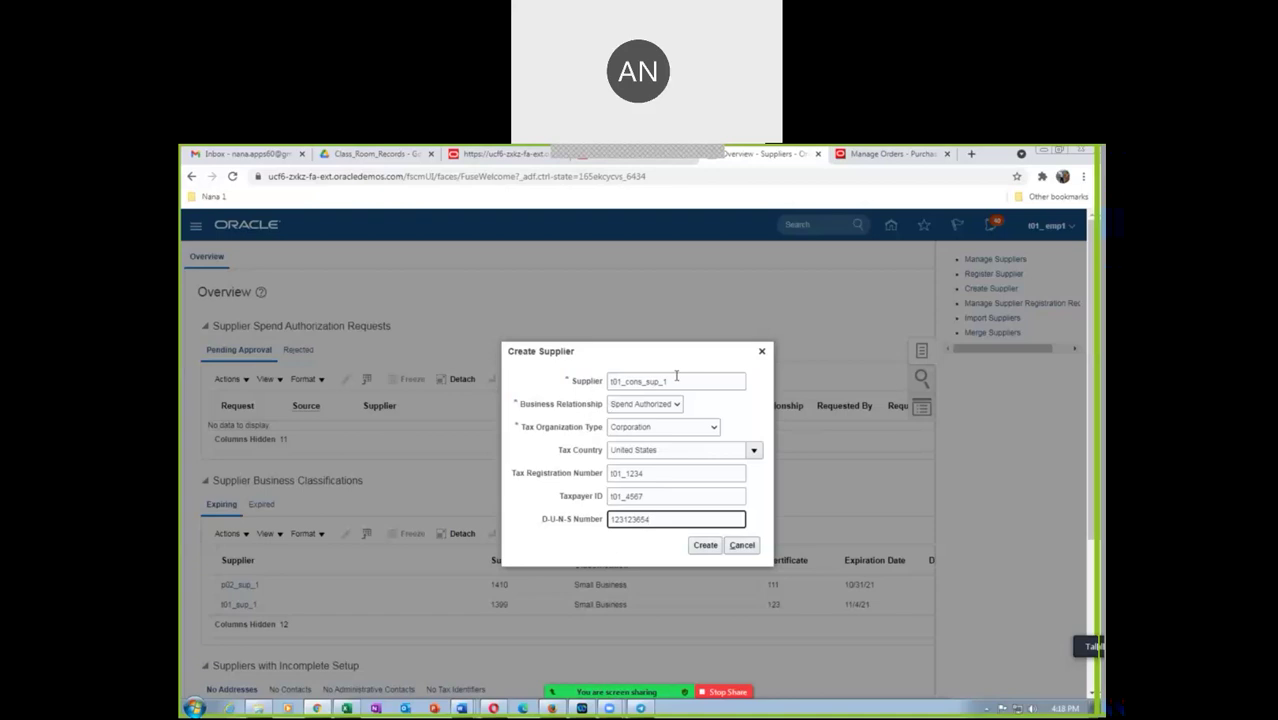
{"action": "left_click", "coordinate": [708, 545]}
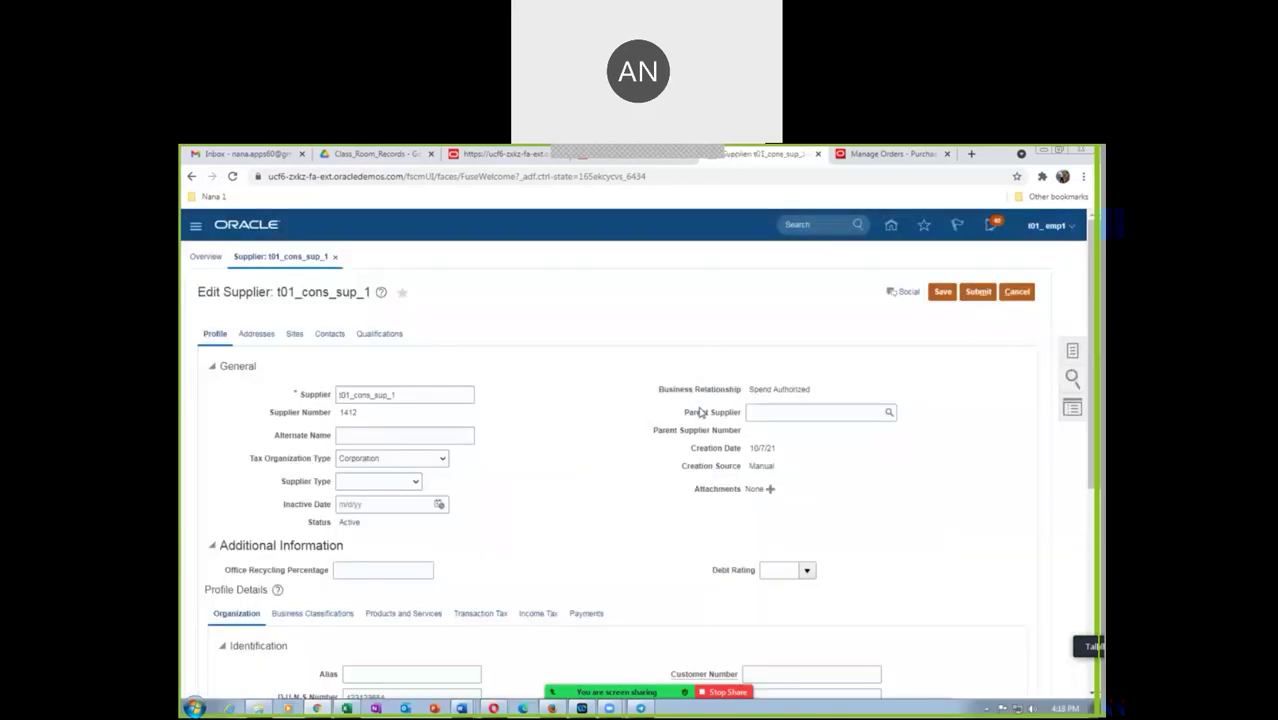
Make Check the supplier's default payment method
{"action": "scroll", "coordinate": [501, 518], "scroll_direction": "down", "scroll_amount": 2}
{"action": "left_click", "coordinate": [586, 423]}
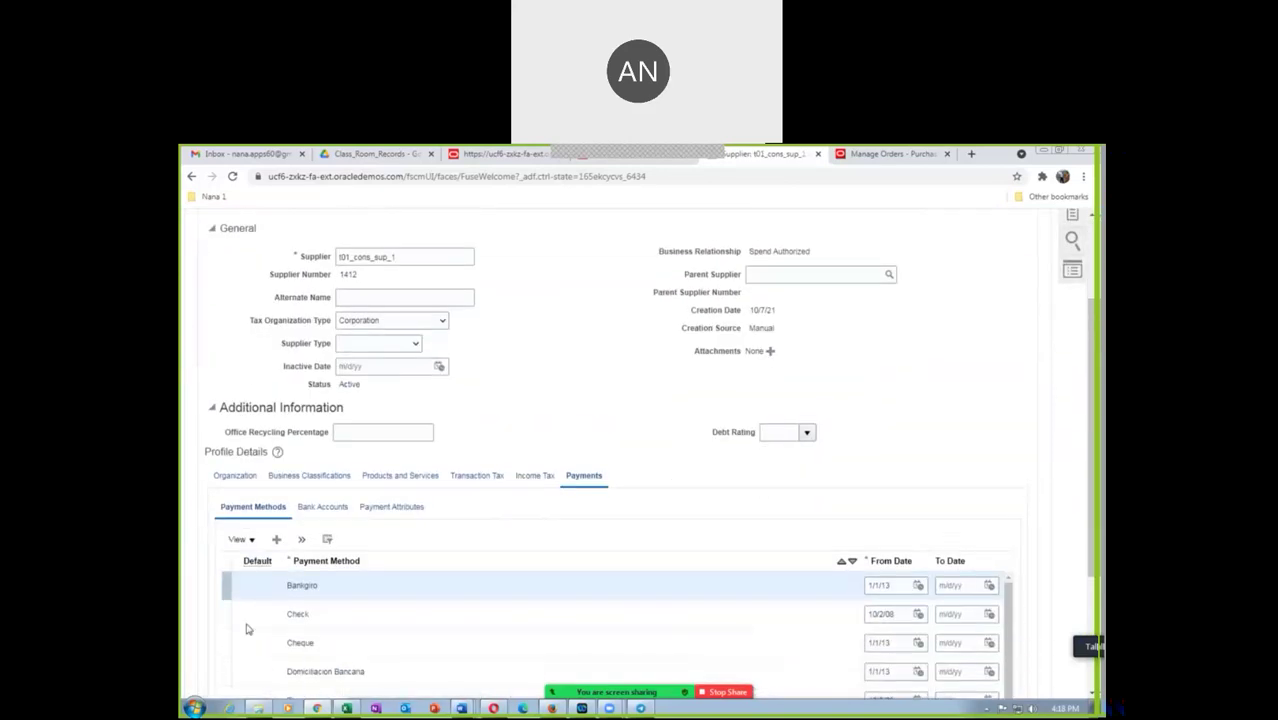
{"action": "left_click", "coordinate": [230, 596]}
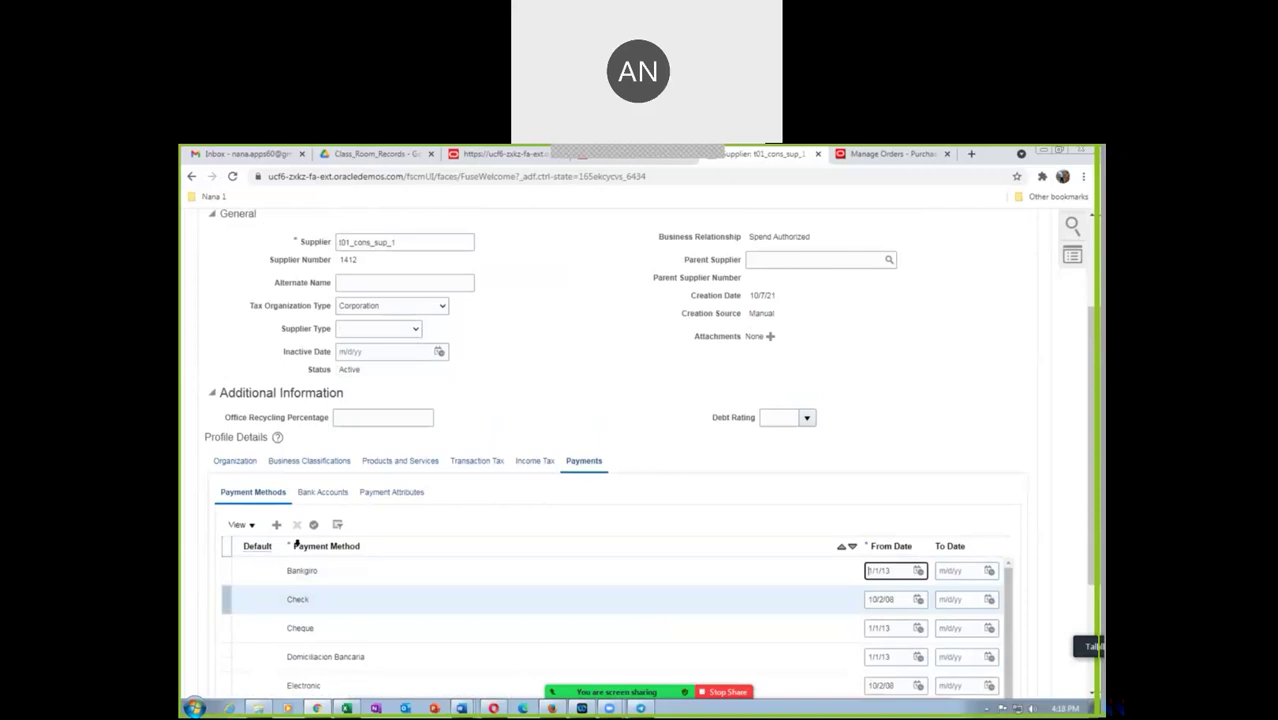
{"action": "left_click", "coordinate": [313, 524]}
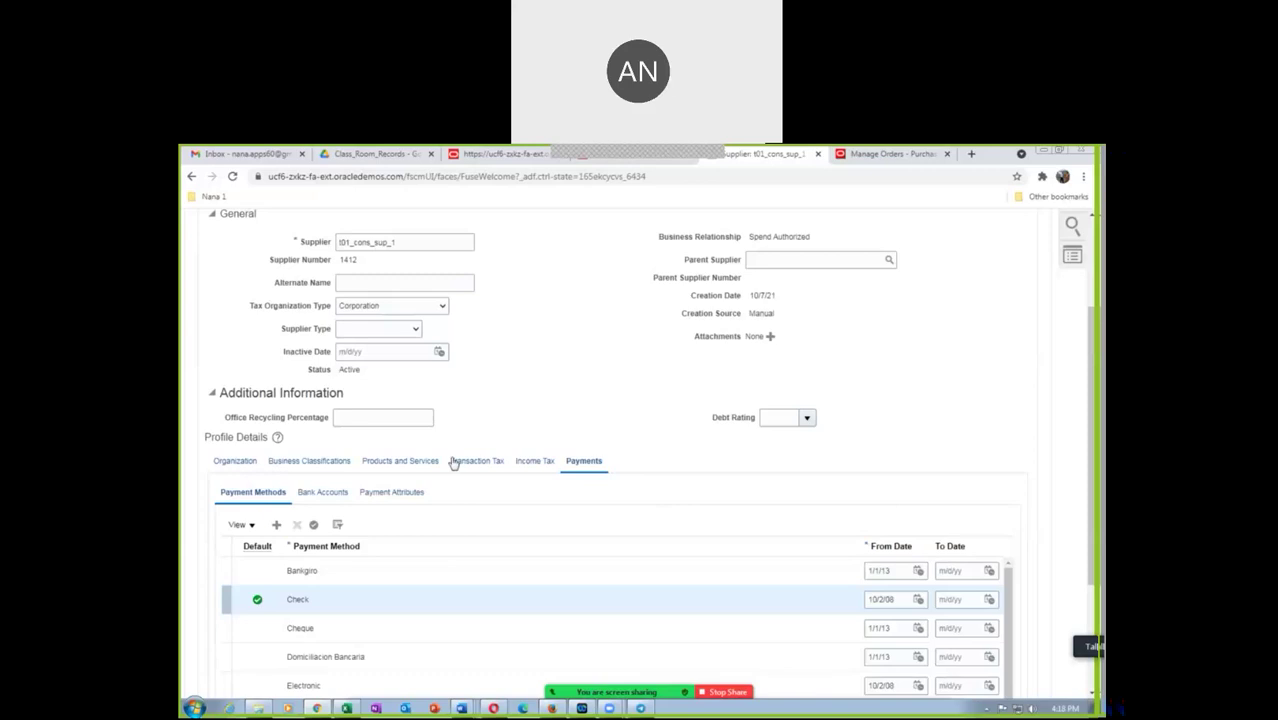
Save the supplier and switch to its Addresses
{"action": "scroll", "coordinate": [573, 442], "scroll_direction": "up", "scroll_amount": 3}
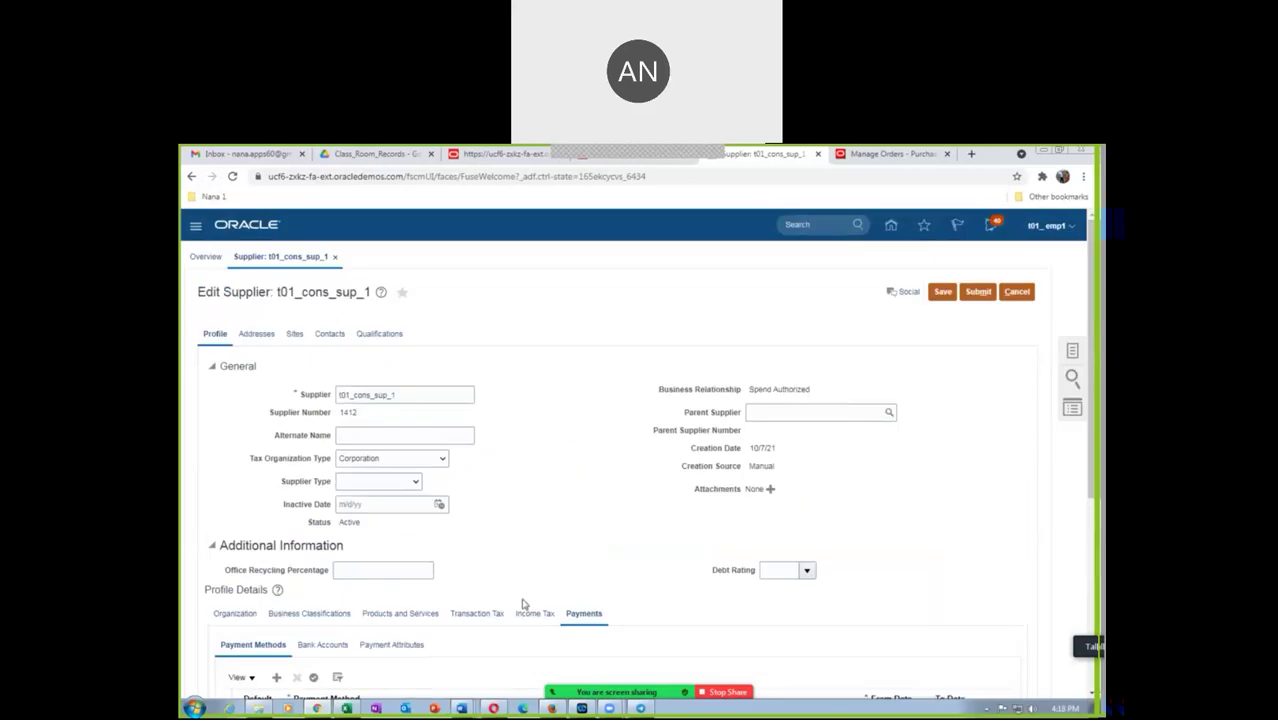
{"action": "left_click", "coordinate": [943, 294]}
{"action": "scroll", "coordinate": [222, 445], "scroll_direction": "down", "scroll_amount": 3}
{"action": "scroll", "coordinate": [267, 320], "scroll_direction": "up", "scroll_amount": 3}
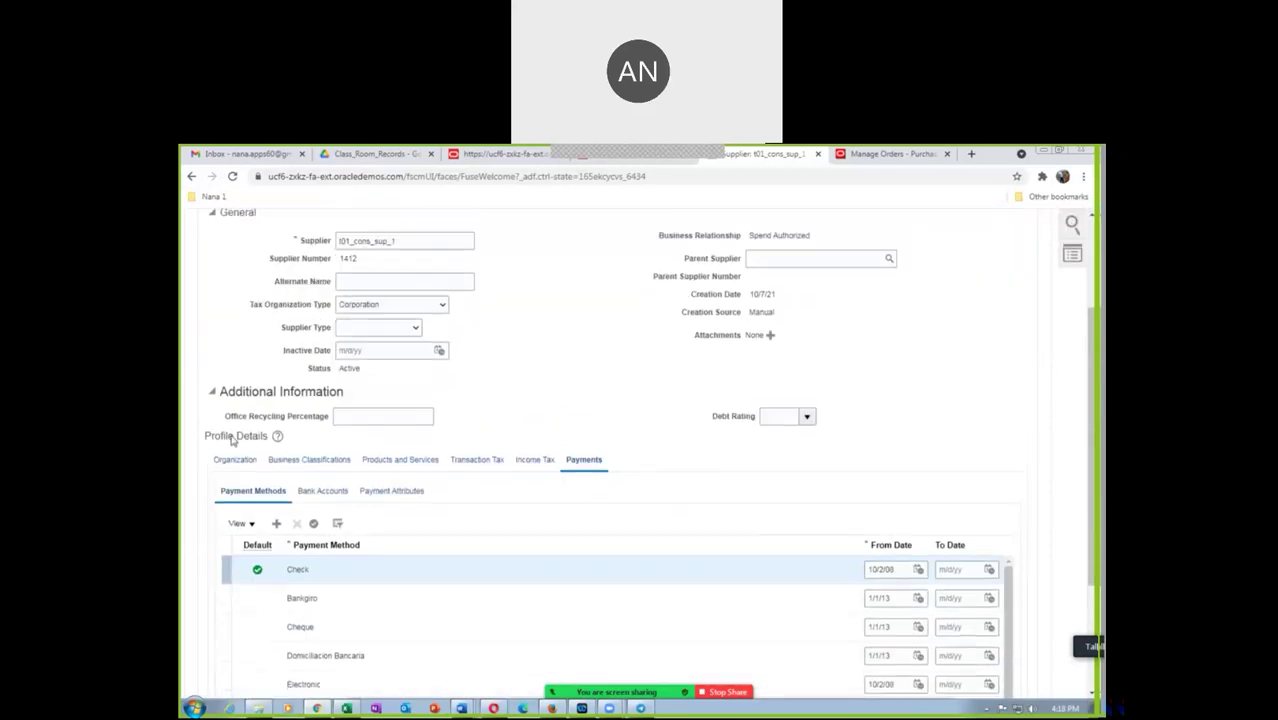
{"action": "left_click", "coordinate": [256, 334]}
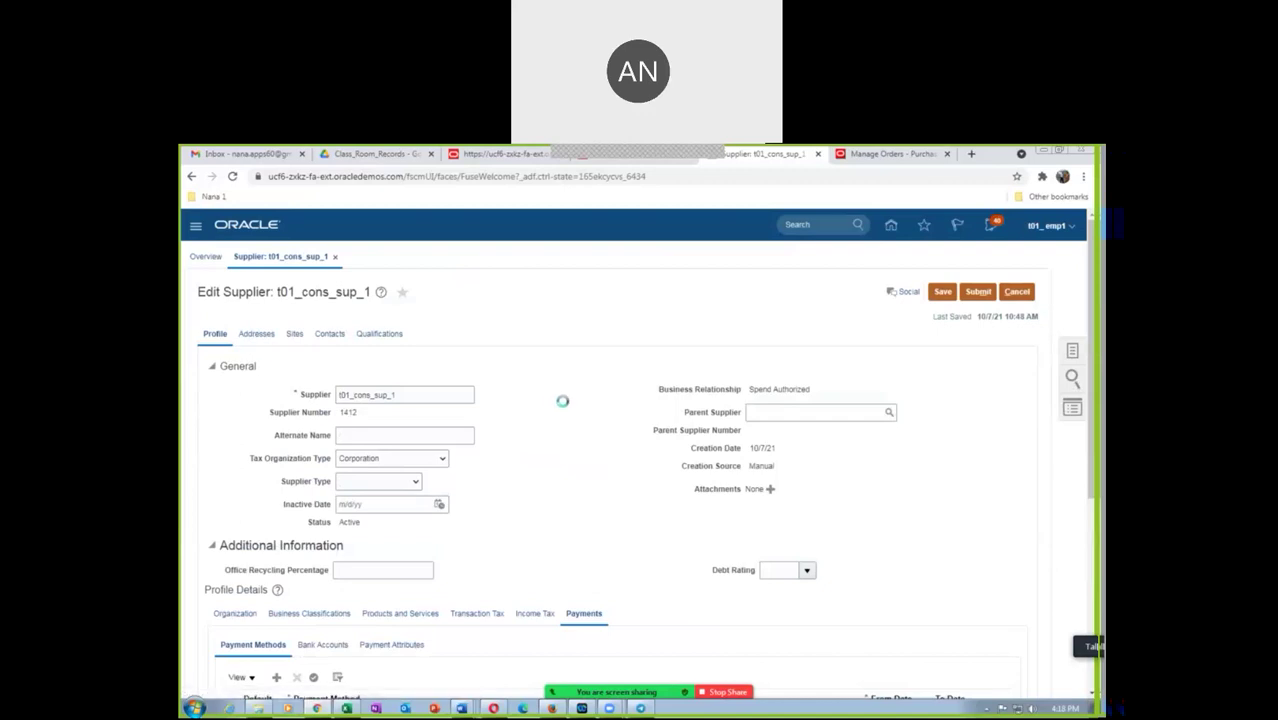
Add a new address named t01_cons_addr_1 and search for country United States
{"action": "left_click", "coordinate": [343, 366]}
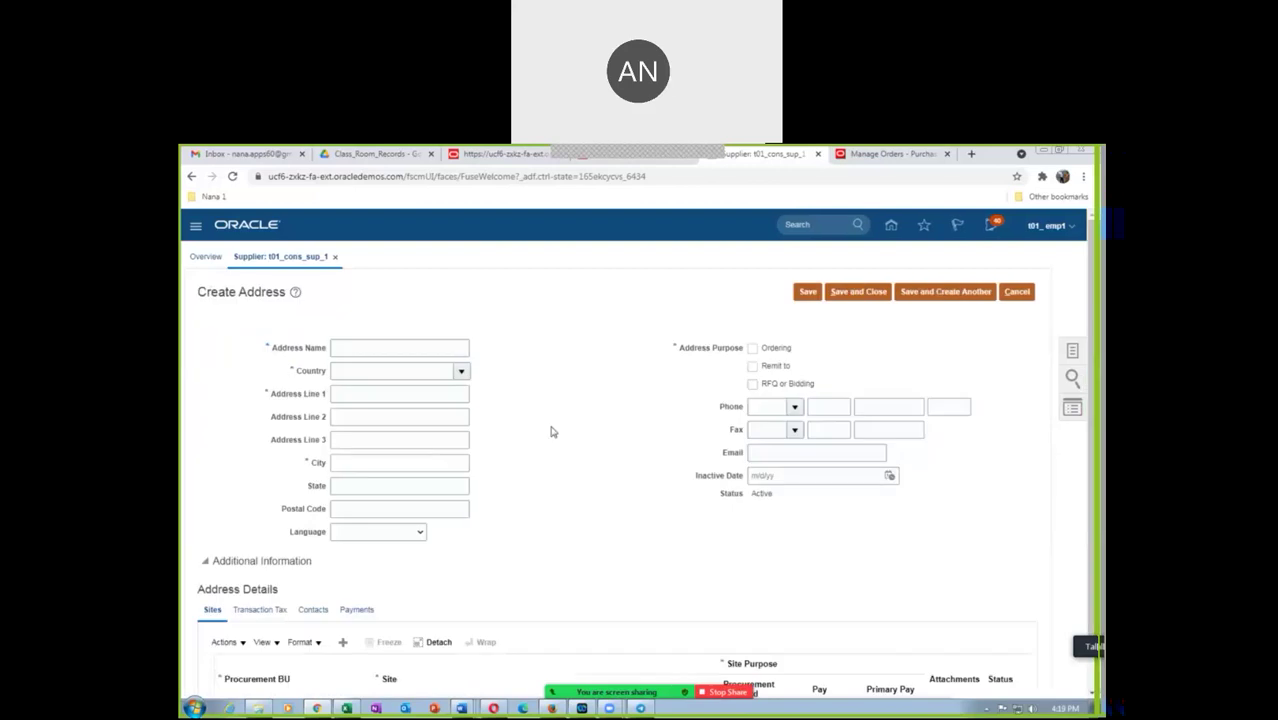
{"action": "left_click", "coordinate": [372, 350]}
{"action": "type", "text": "t"}
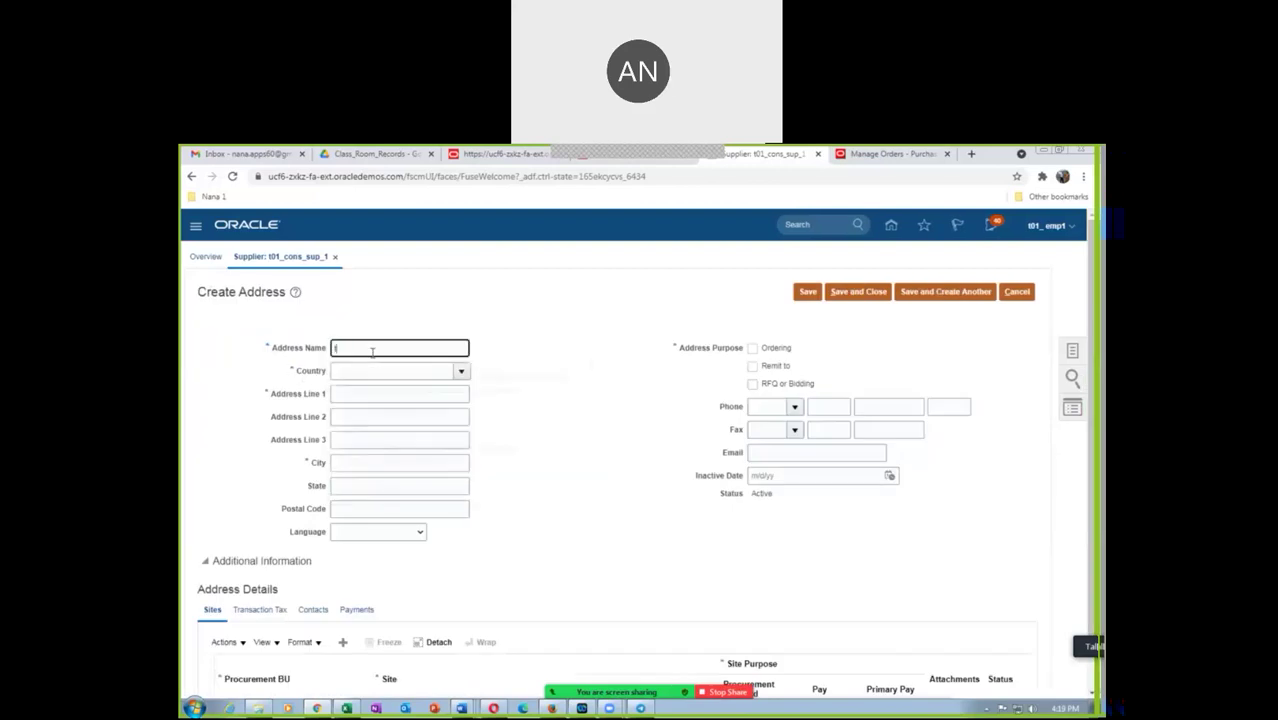
{"action": "type", "text": "01_cons_addr_1"}
{"action": "left_click", "coordinate": [390, 372]}
{"action": "type", "text": "uni"}
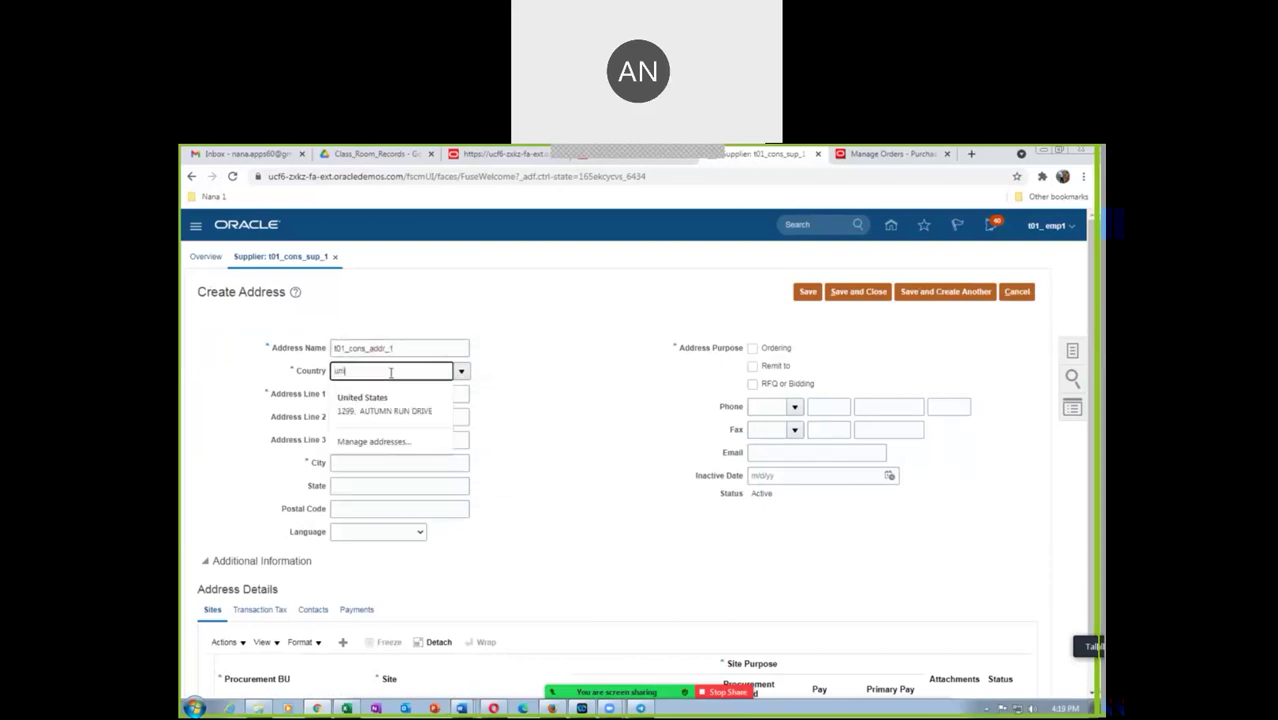
{"action": "type", "text": "ted sta"}
{"action": "key", "text": "Tab"}
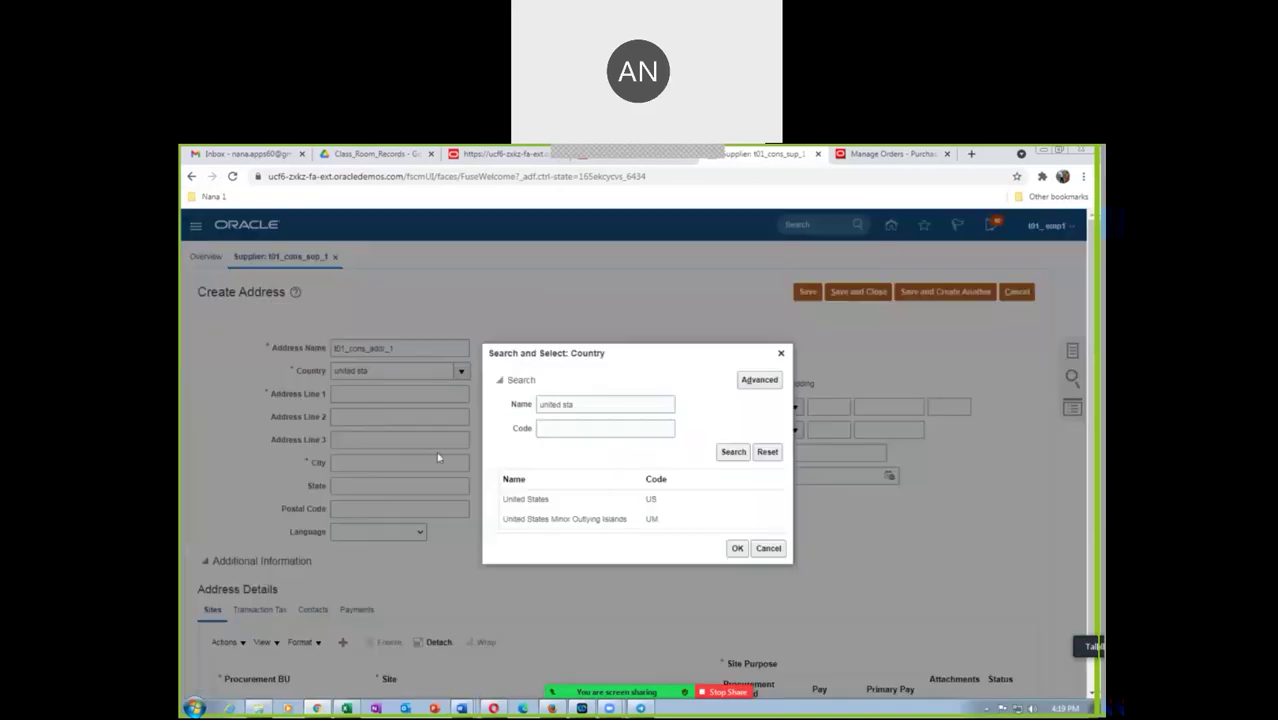
Confirm United States as the country and enter address line 1 t01_addr_line_1
{"action": "left_click", "coordinate": [540, 499]}
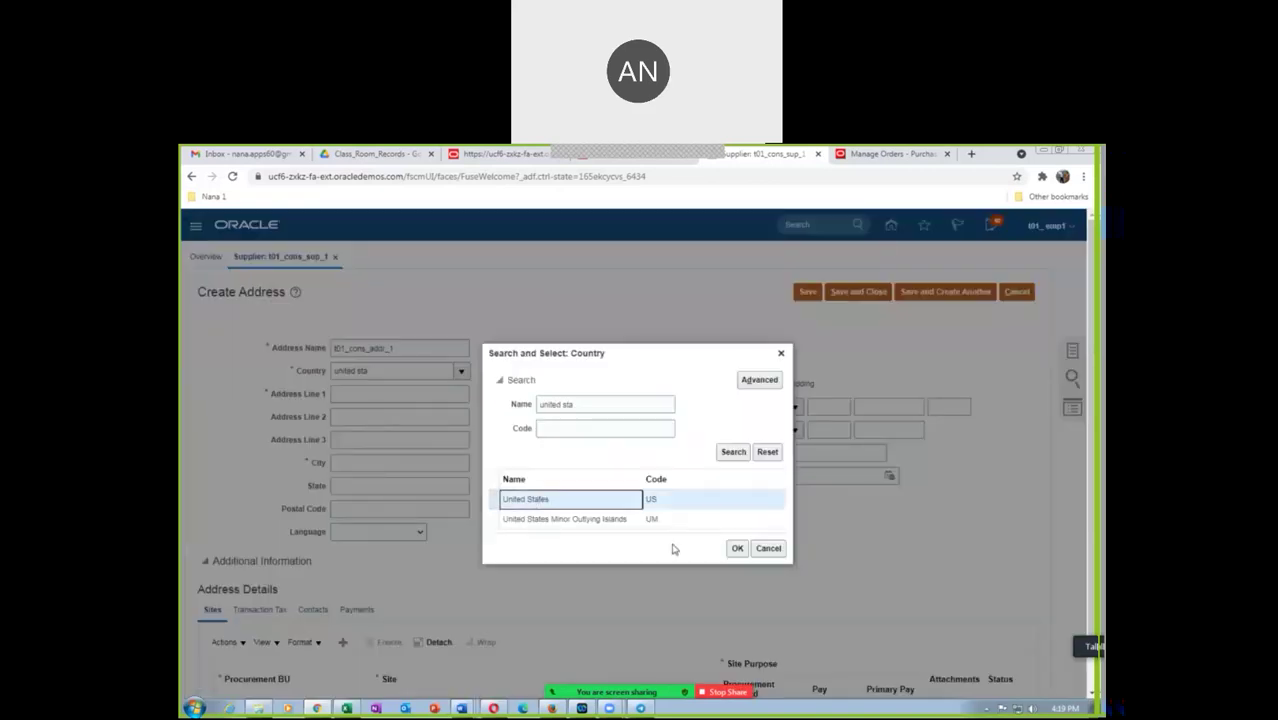
{"action": "left_click", "coordinate": [736, 548]}
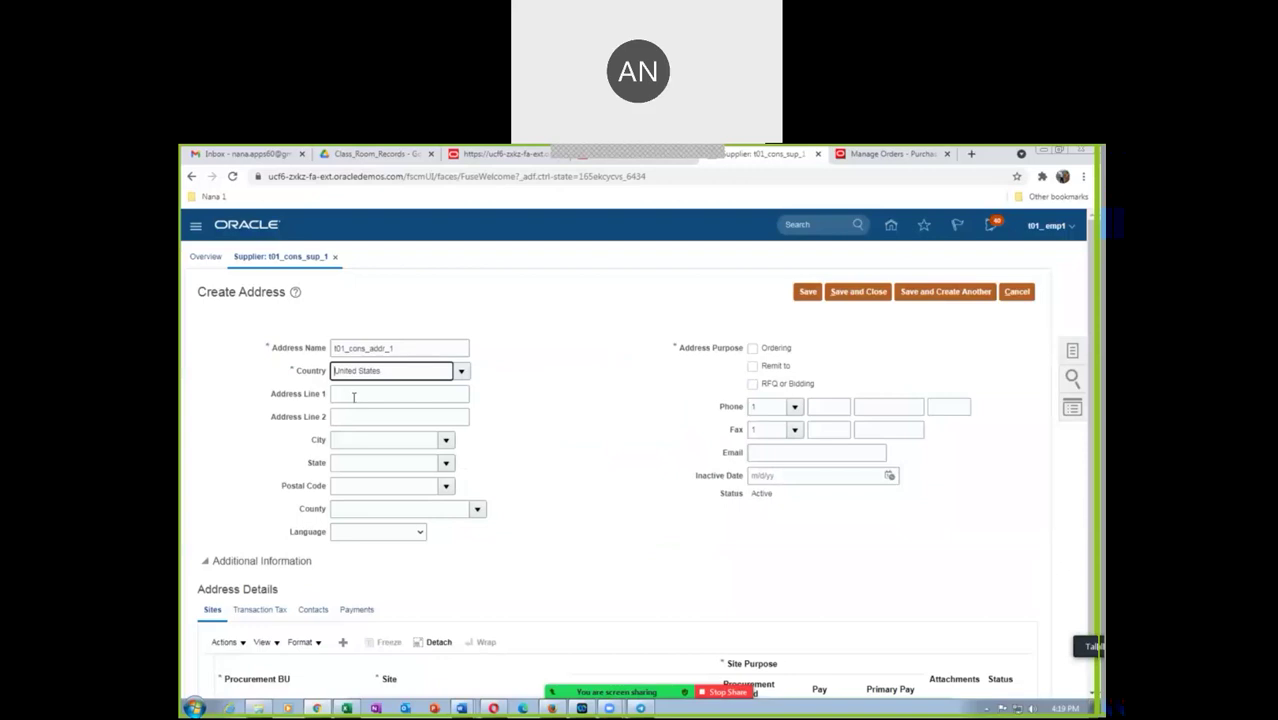
{"action": "left_click", "coordinate": [357, 397]}
{"action": "type", "text": "t01_addr_line_1"}
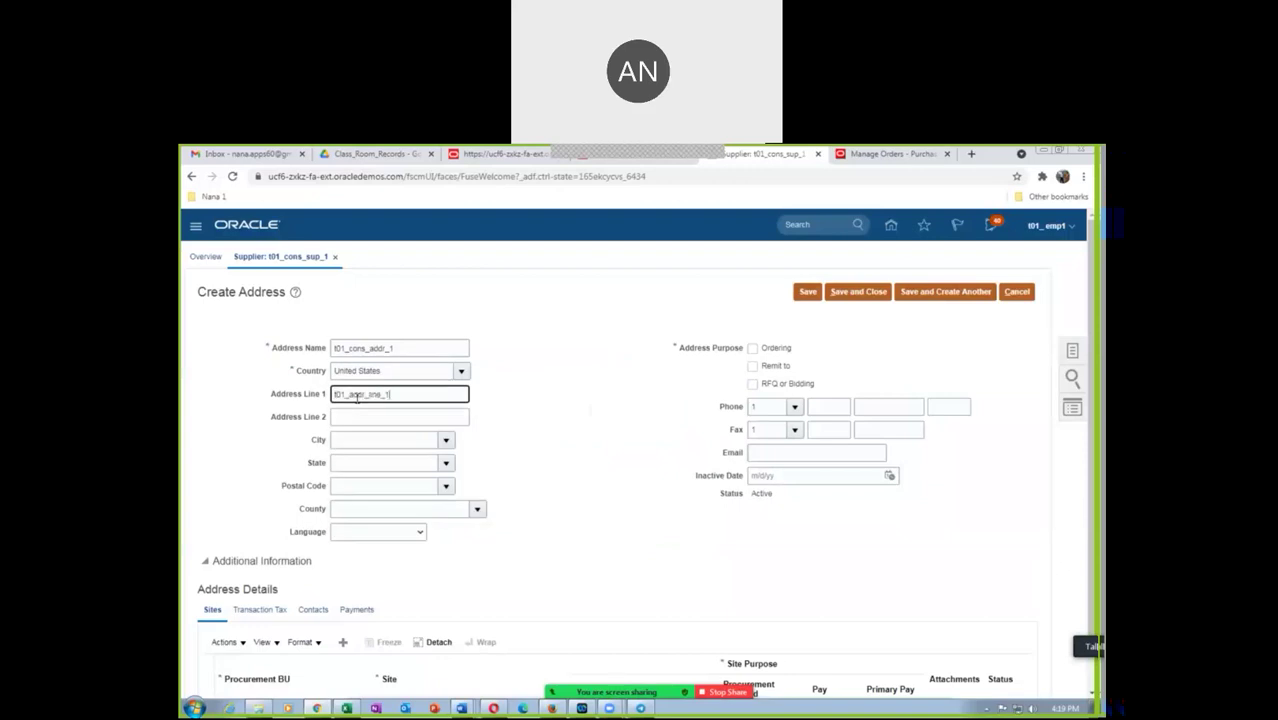
Set the postal code to 10020 (Manhattan, New York)
{"action": "left_click", "coordinate": [361, 488]}
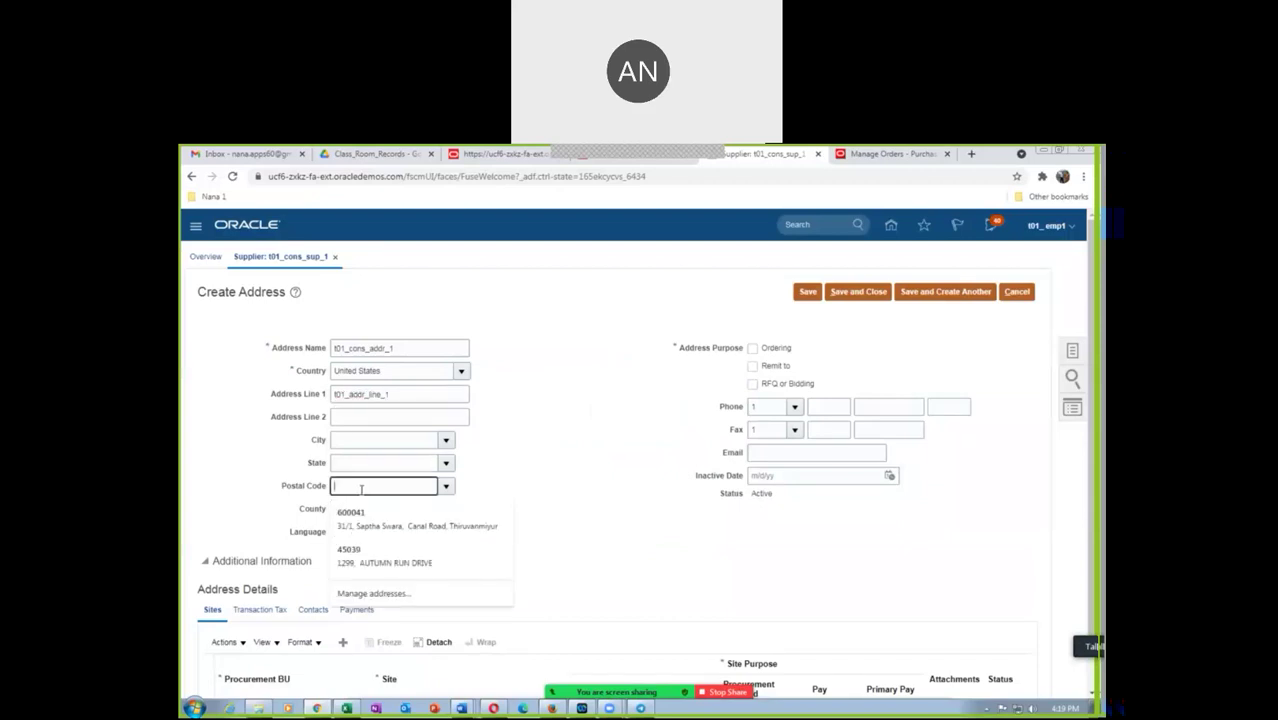
{"action": "type", "text": "t0020"}
{"action": "key", "text": "Tab"}
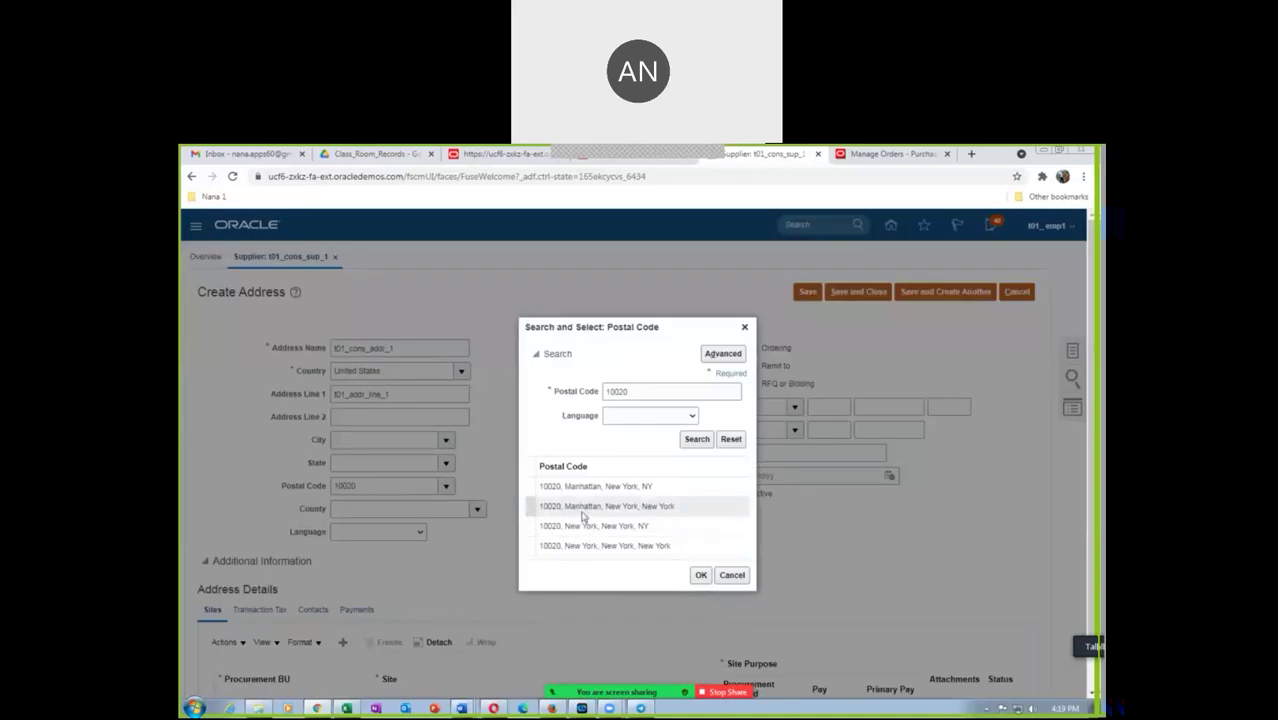
{"action": "left_click", "coordinate": [586, 508]}
{"action": "left_click", "coordinate": [699, 576]}
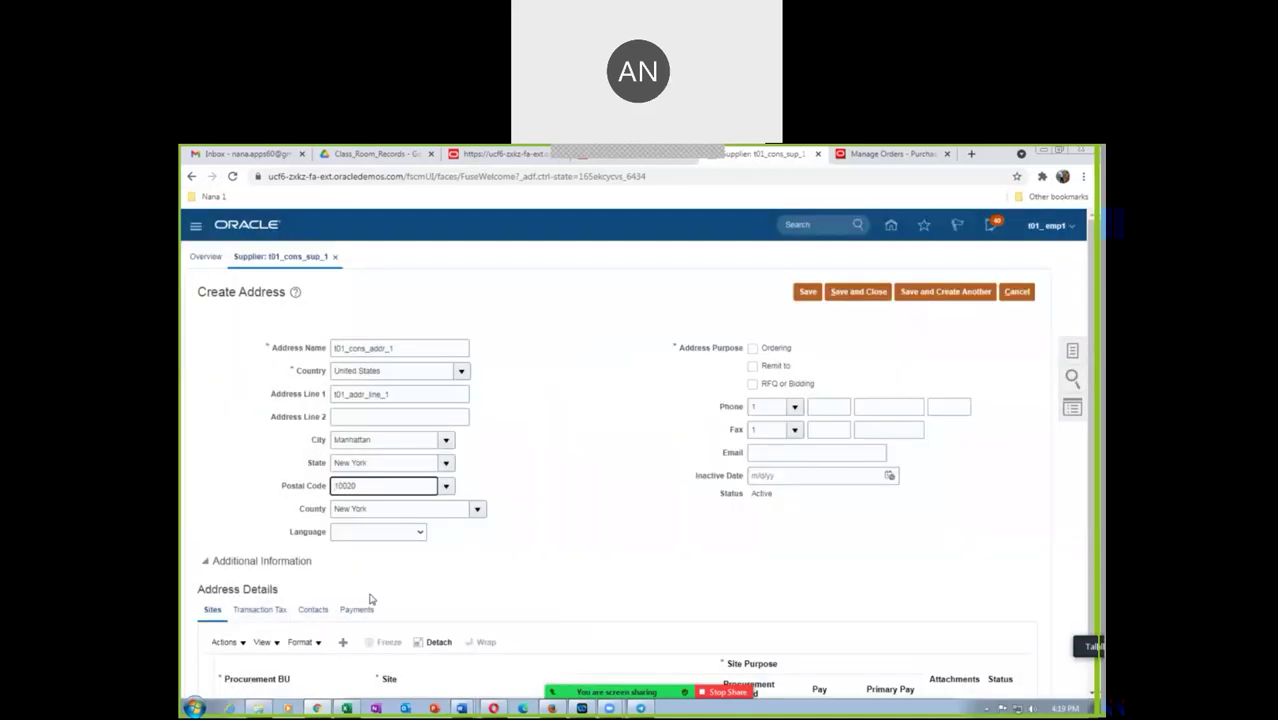
Mark the address for Ordering and Remit to, and fill in its e-mail
{"action": "left_click", "coordinate": [753, 348]}
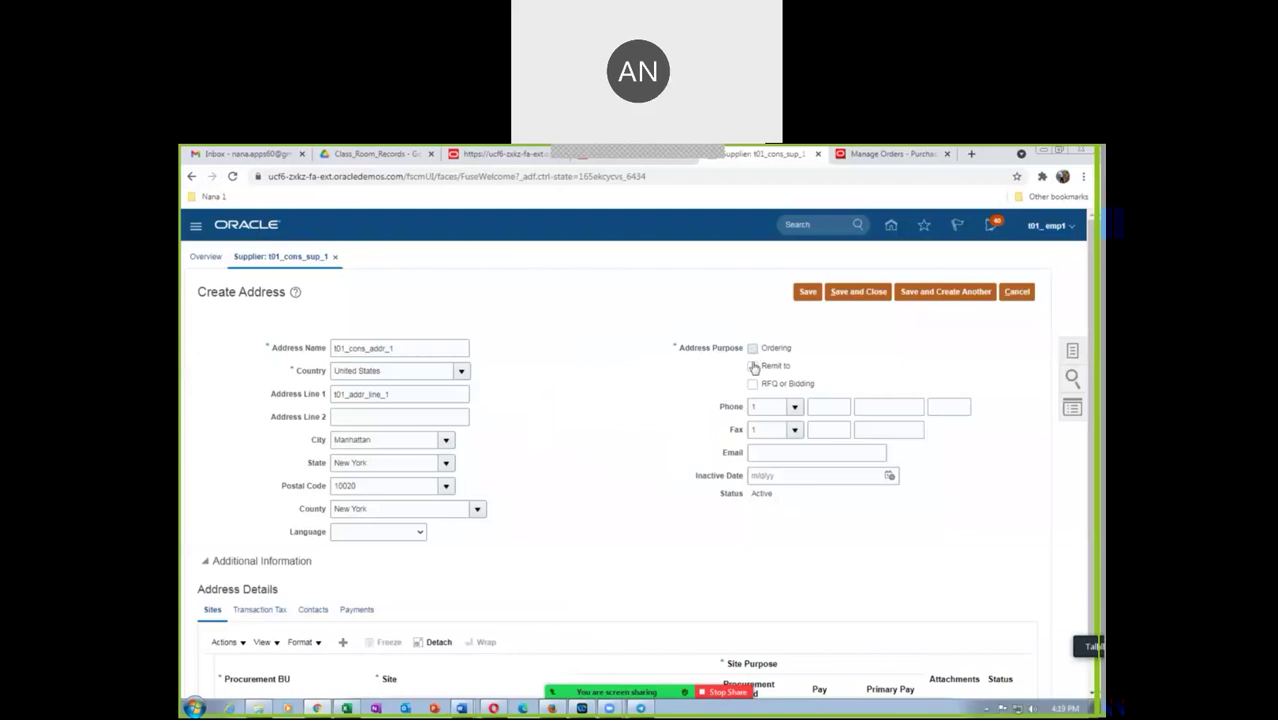
{"action": "left_click", "coordinate": [753, 367]}
{"action": "left_click", "coordinate": [772, 453]}
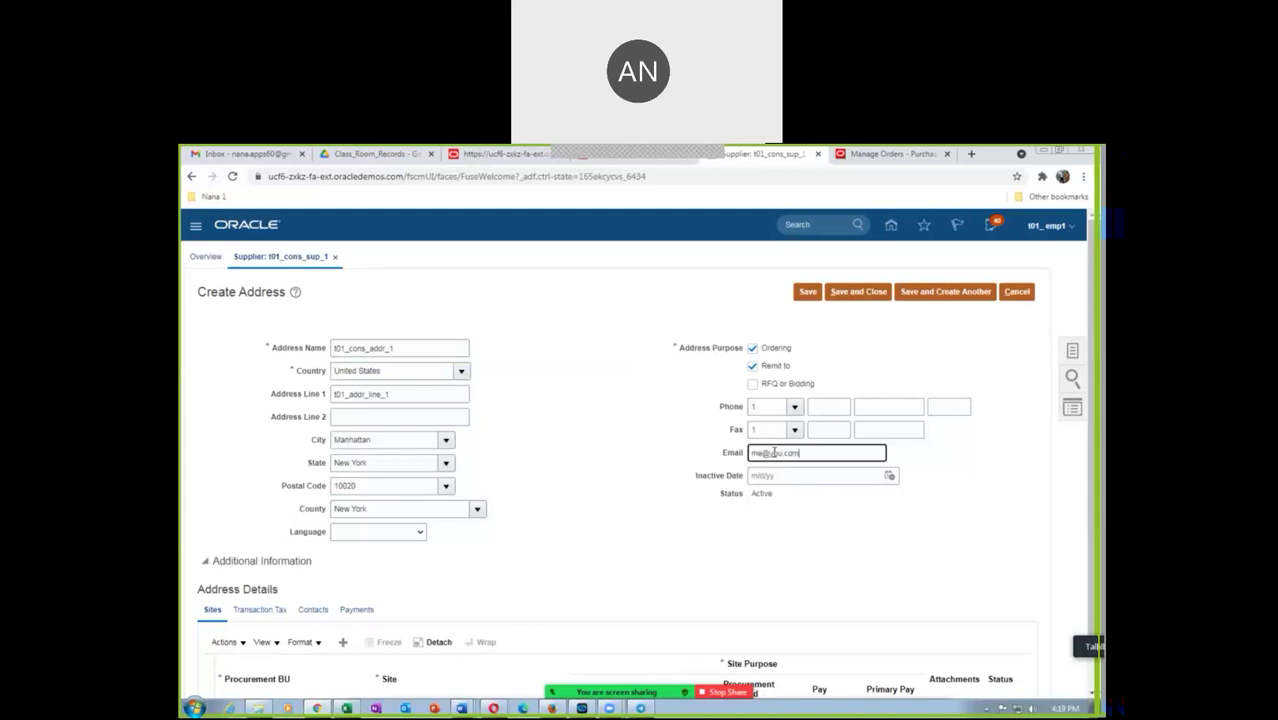
{"action": "left_click", "coordinate": [592, 545]}
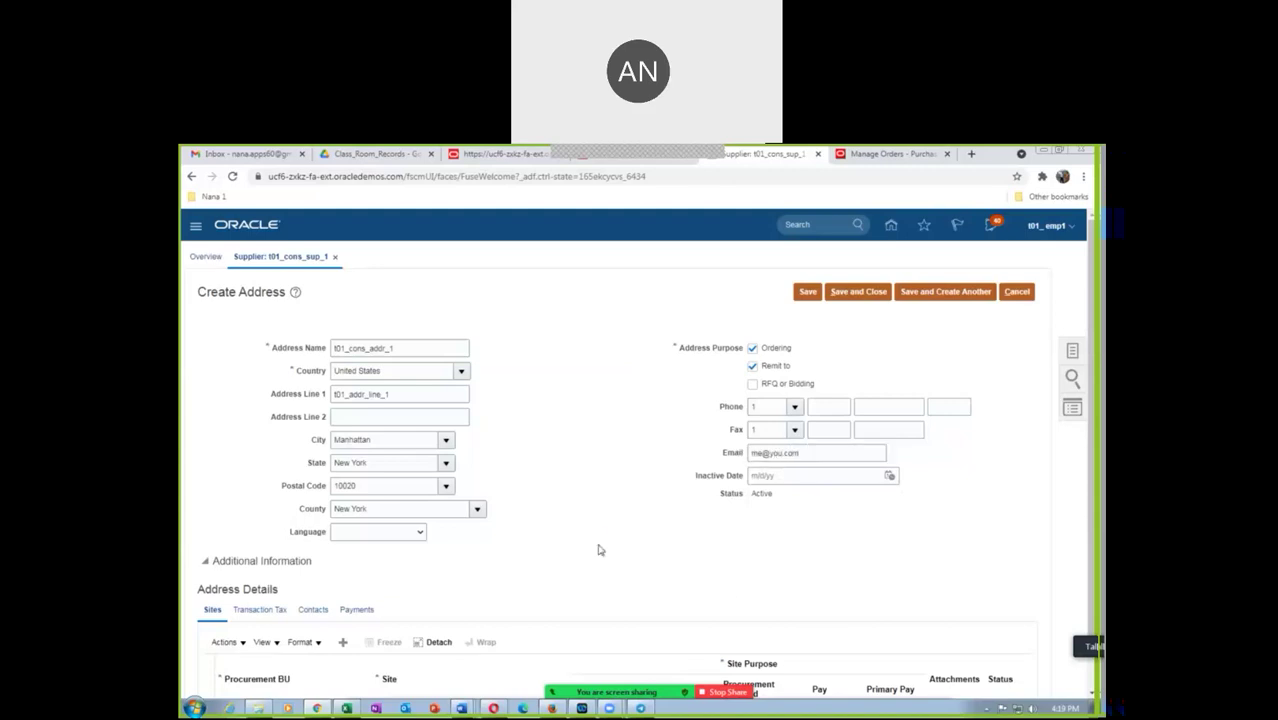
{"action": "scroll", "coordinate": [445, 531], "scroll_direction": "down", "scroll_amount": 1}
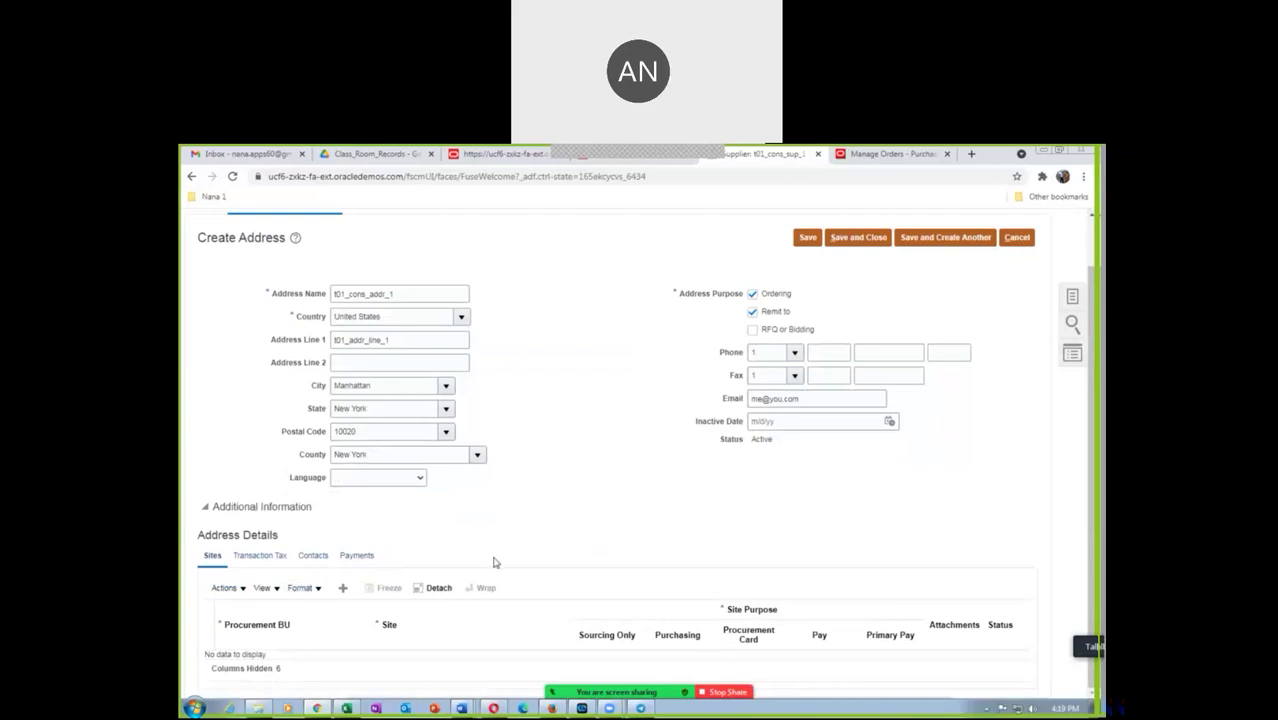
{"action": "scroll", "coordinate": [491, 565], "scroll_direction": "up", "scroll_amount": 1}
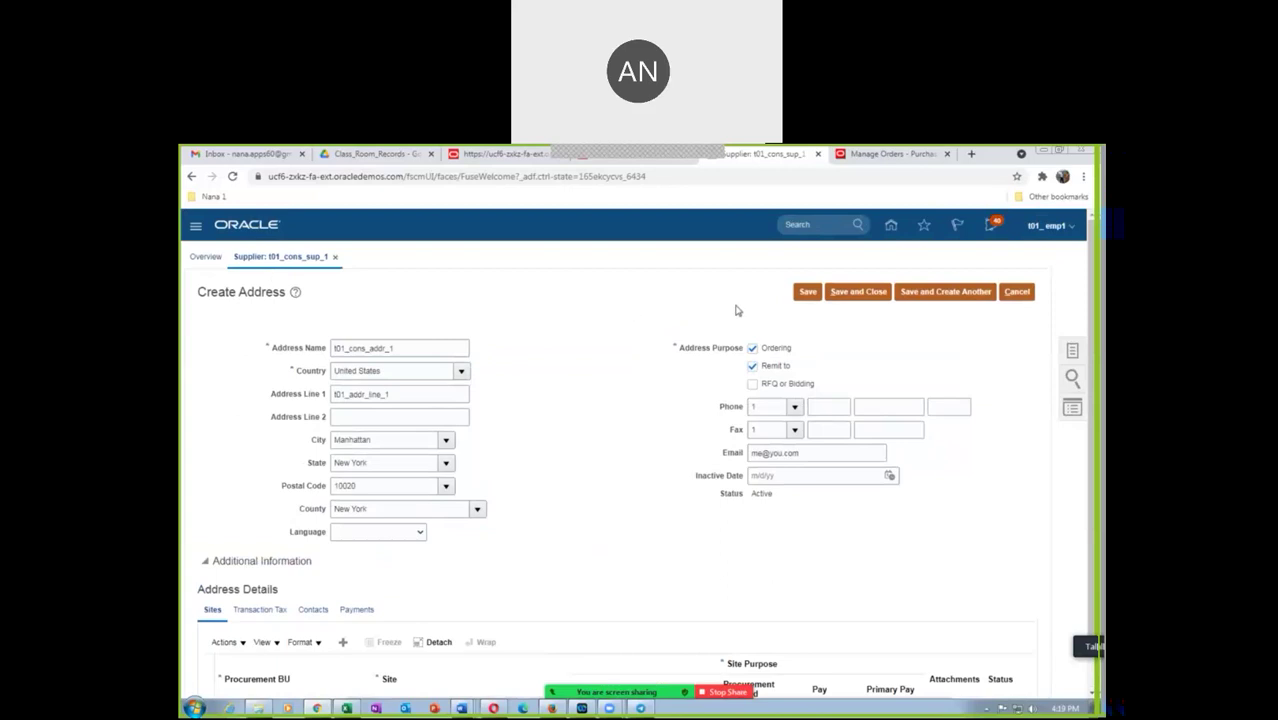
Save and close address t01_cons_addr_1, then start a new supplier contact
{"action": "left_click", "coordinate": [848, 293]}
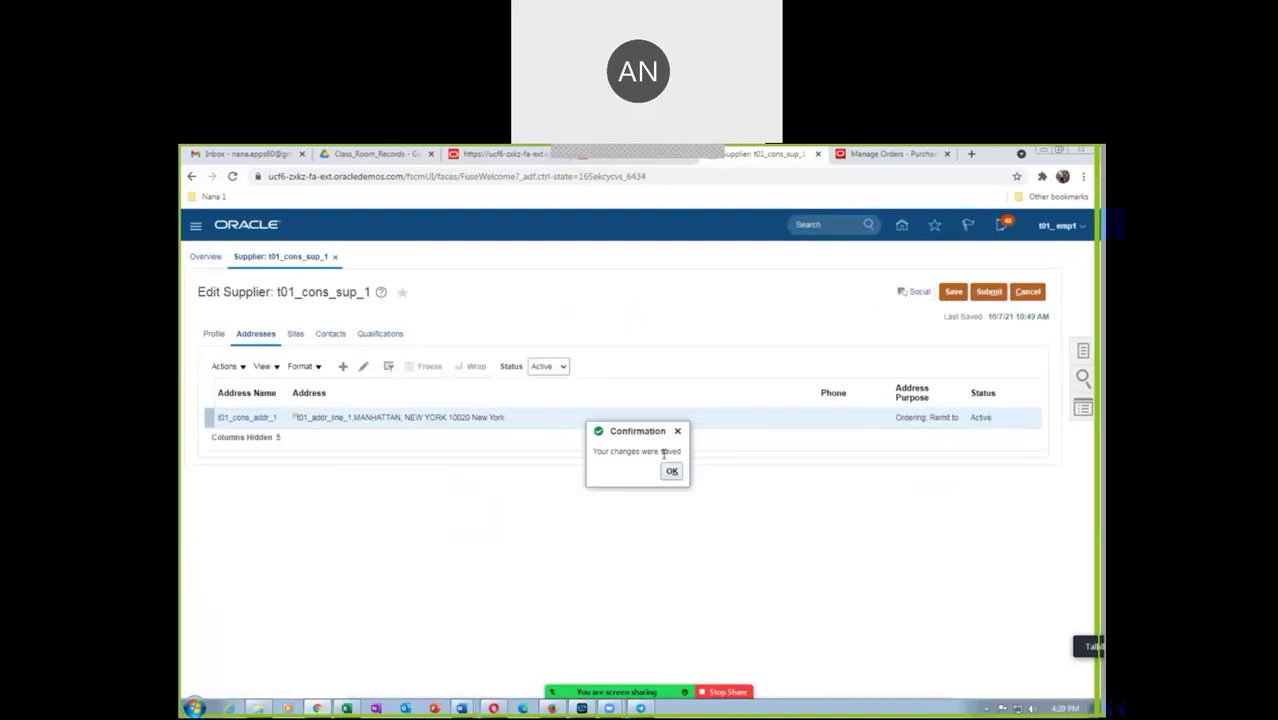
{"action": "left_click", "coordinate": [672, 471]}
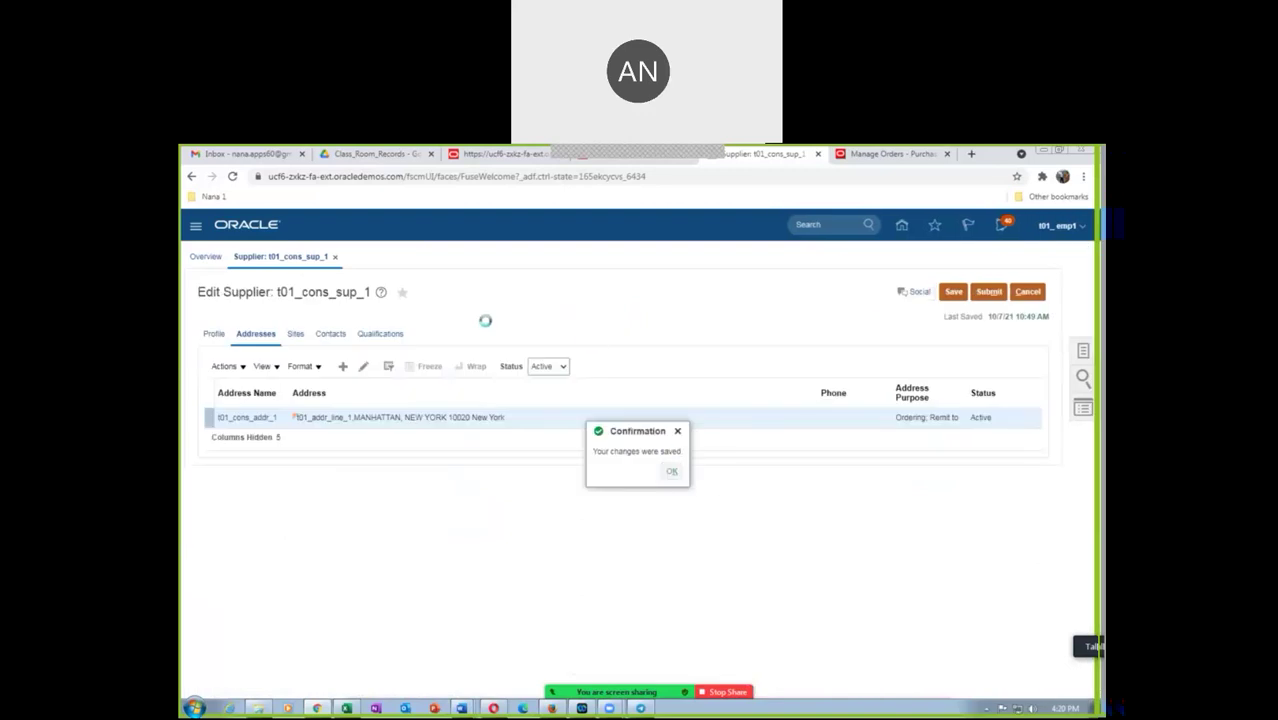
{"action": "left_click", "coordinate": [331, 335]}
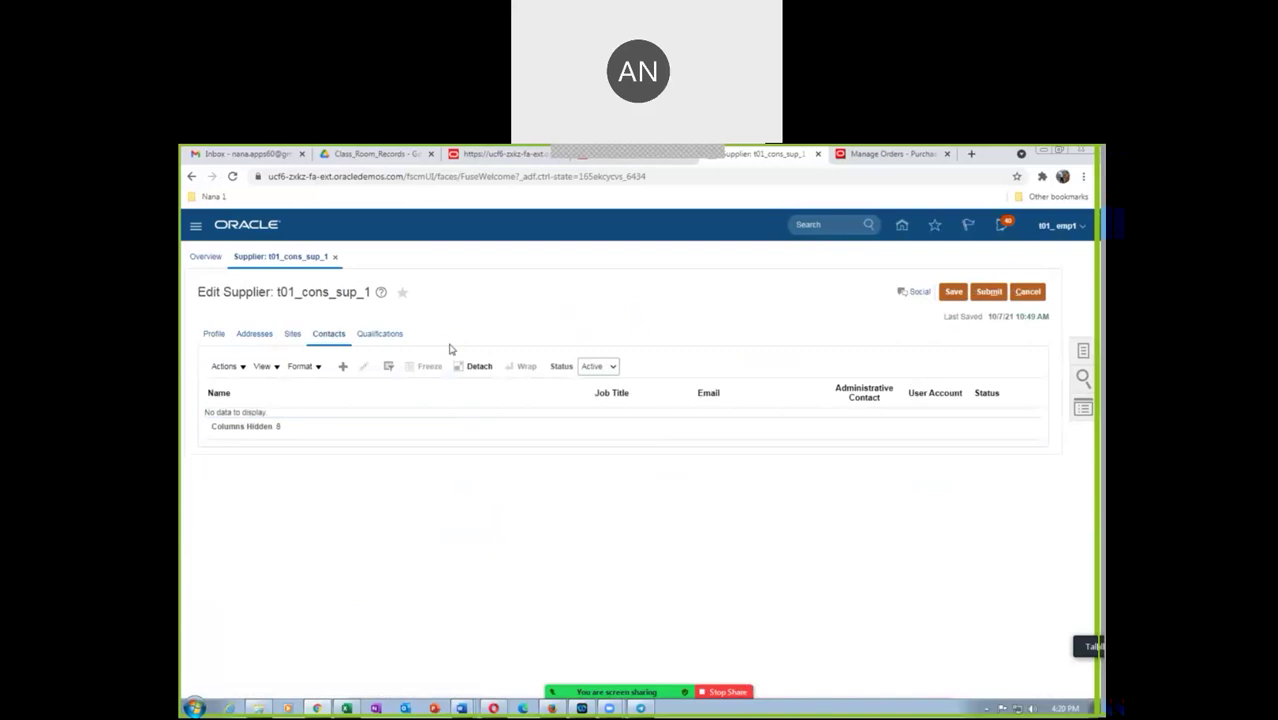
{"action": "left_click", "coordinate": [342, 366]}
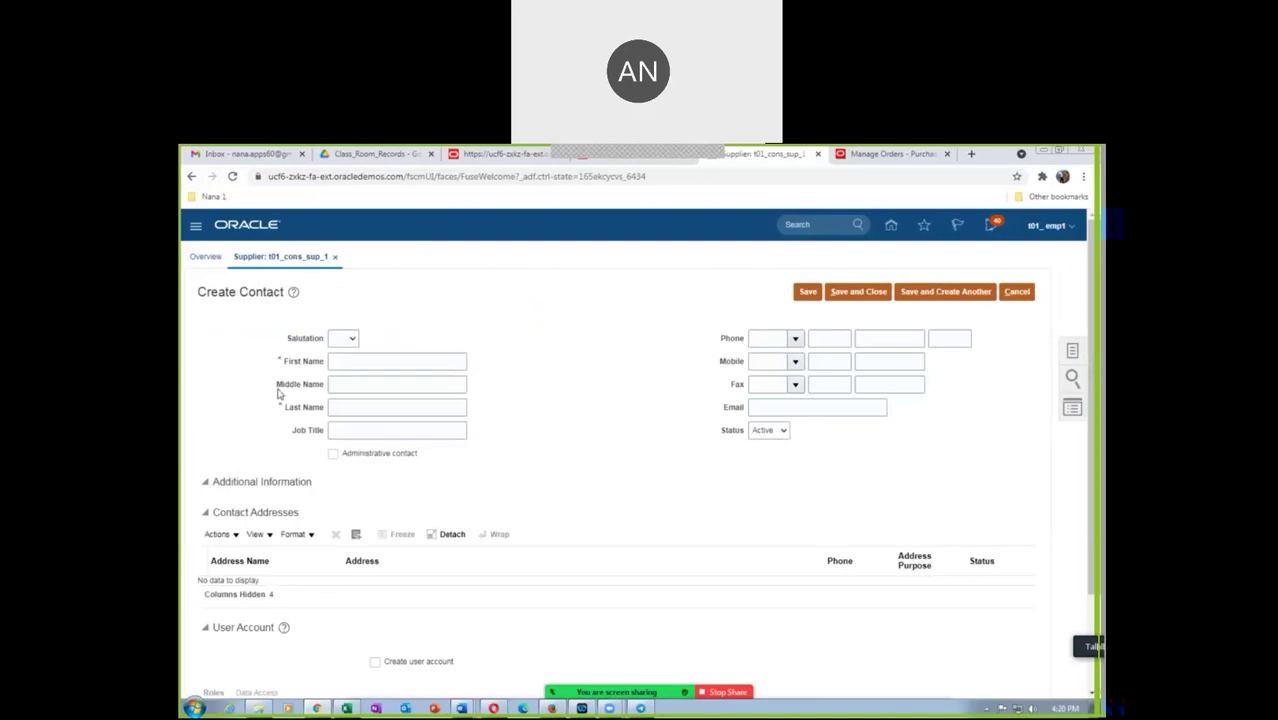
Type the contact's first and last names and fill in the contact's e-mail on Create Contact
{"action": "left_click", "coordinate": [357, 359]}
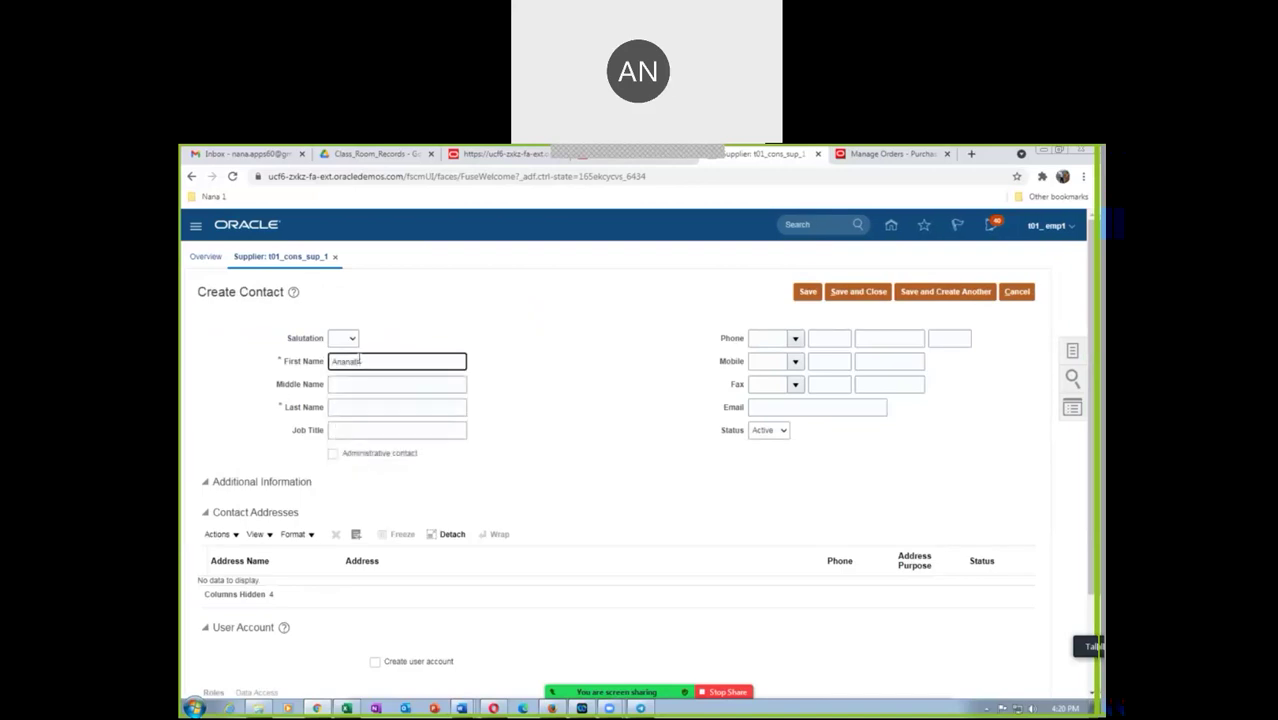
{"action": "key", "text": "Tab"}
{"action": "key", "text": "Tab"}
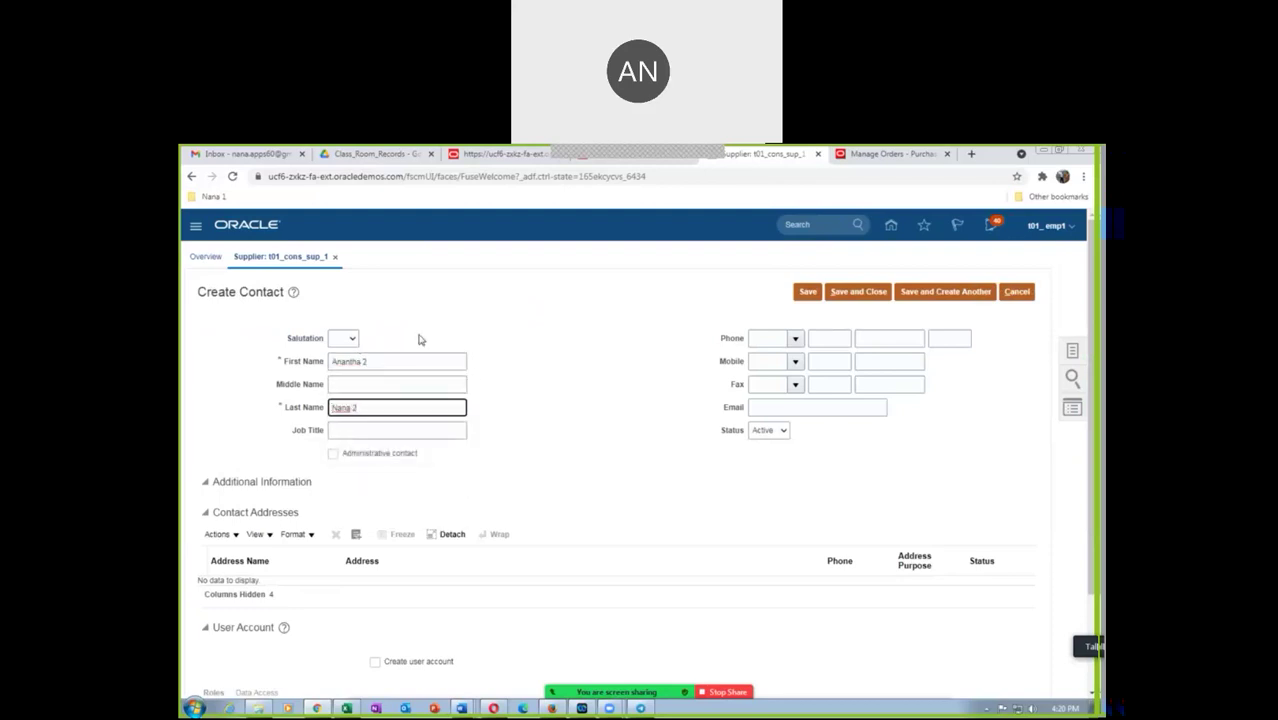
{"action": "left_click", "coordinate": [799, 407]}
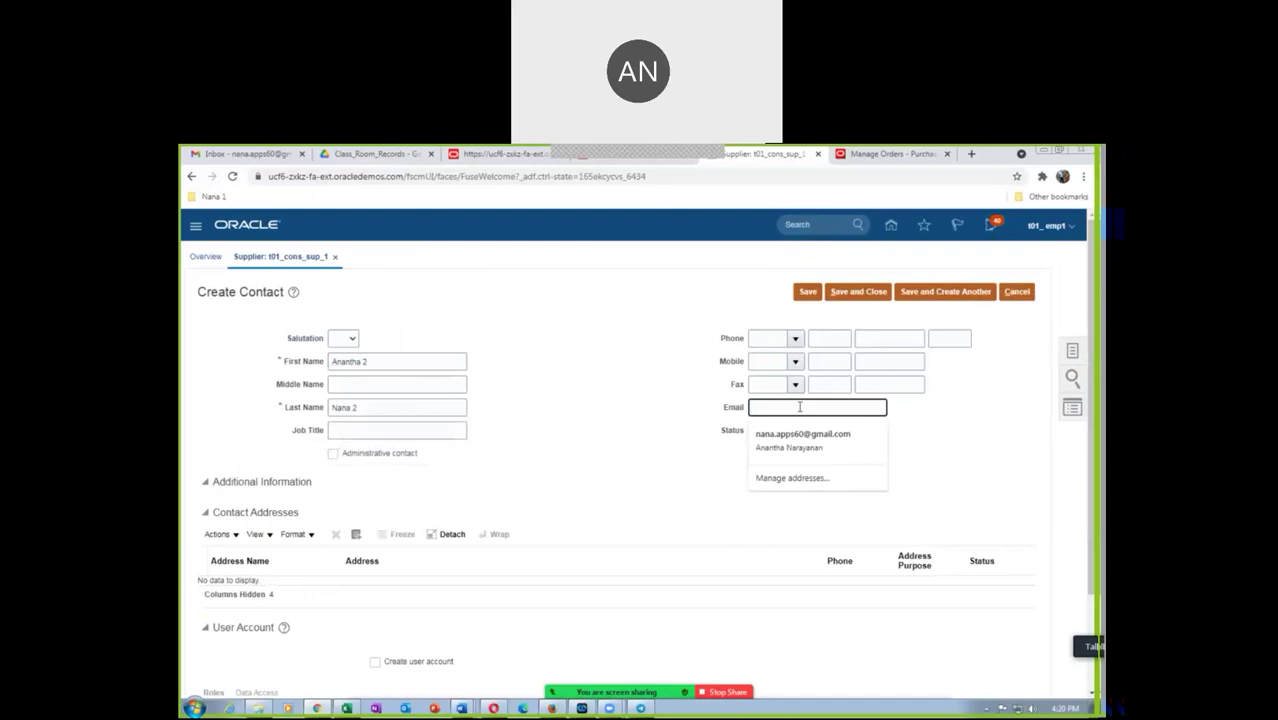
{"action": "type", "text": "me@you.com"}
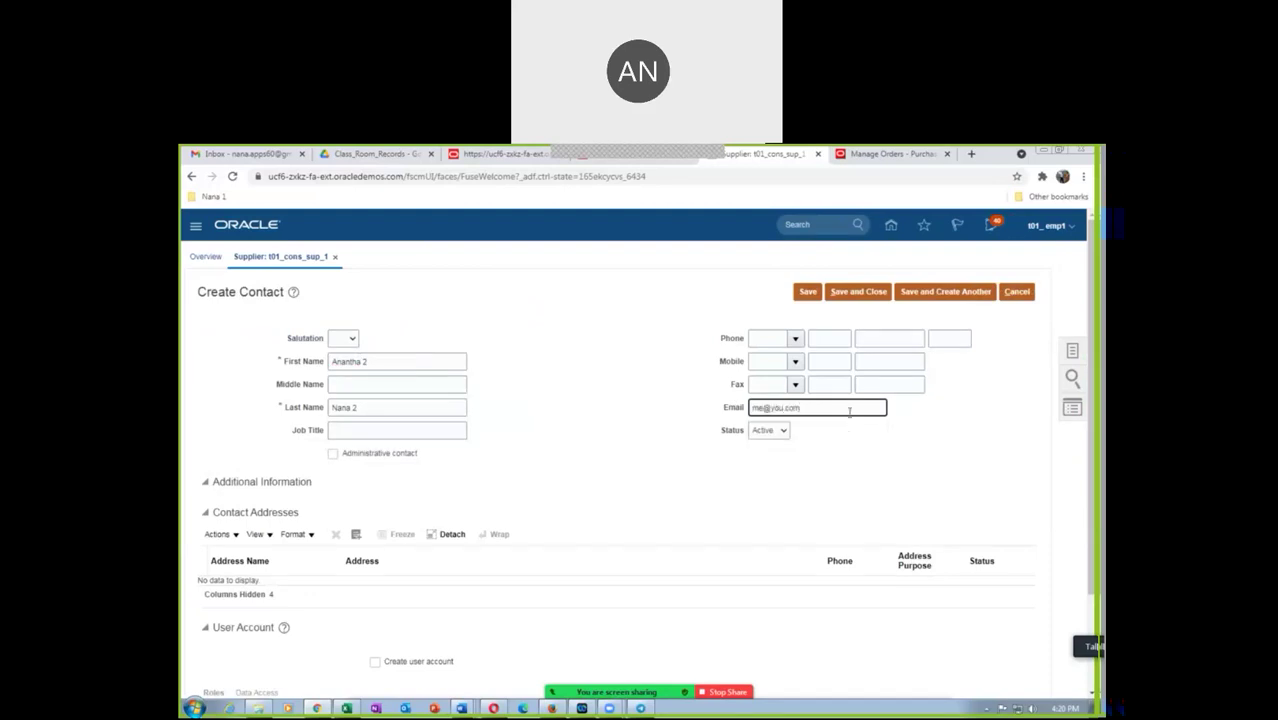
{"action": "left_click", "coordinate": [600, 492]}
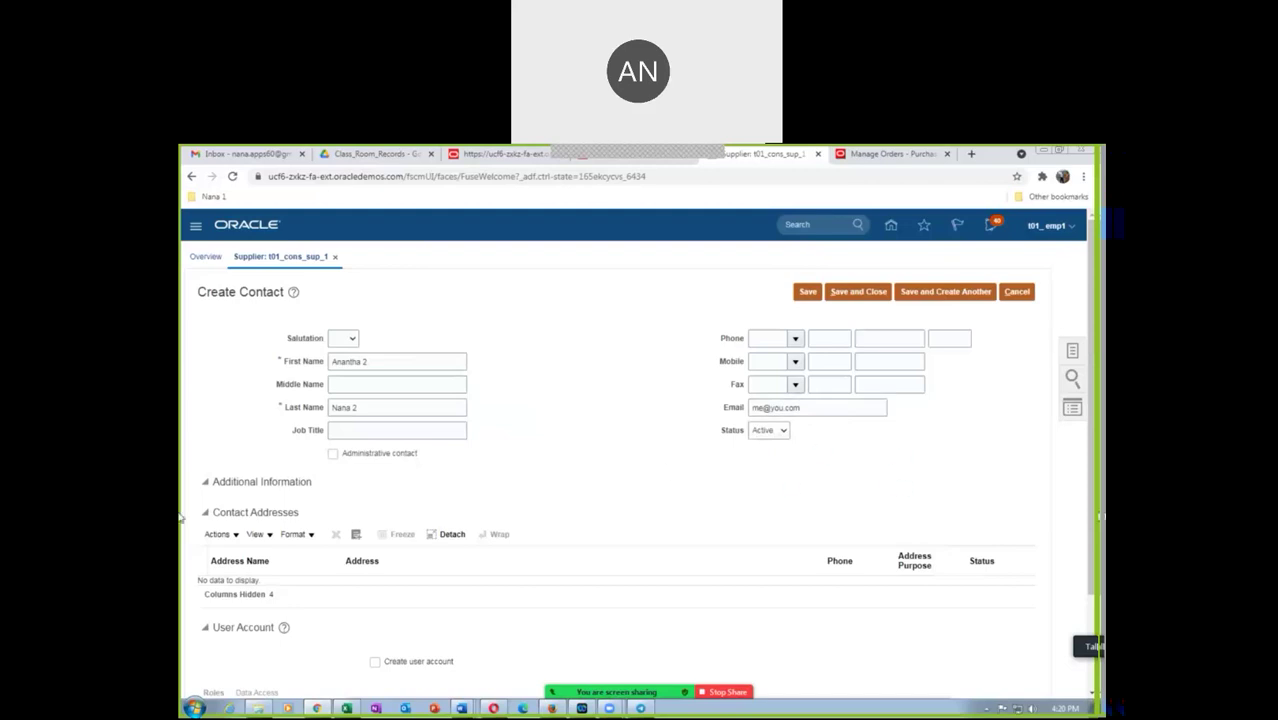
Attach the existing supplier address t01_cons_addr_1 to the contact
{"action": "left_click", "coordinate": [216, 537]}
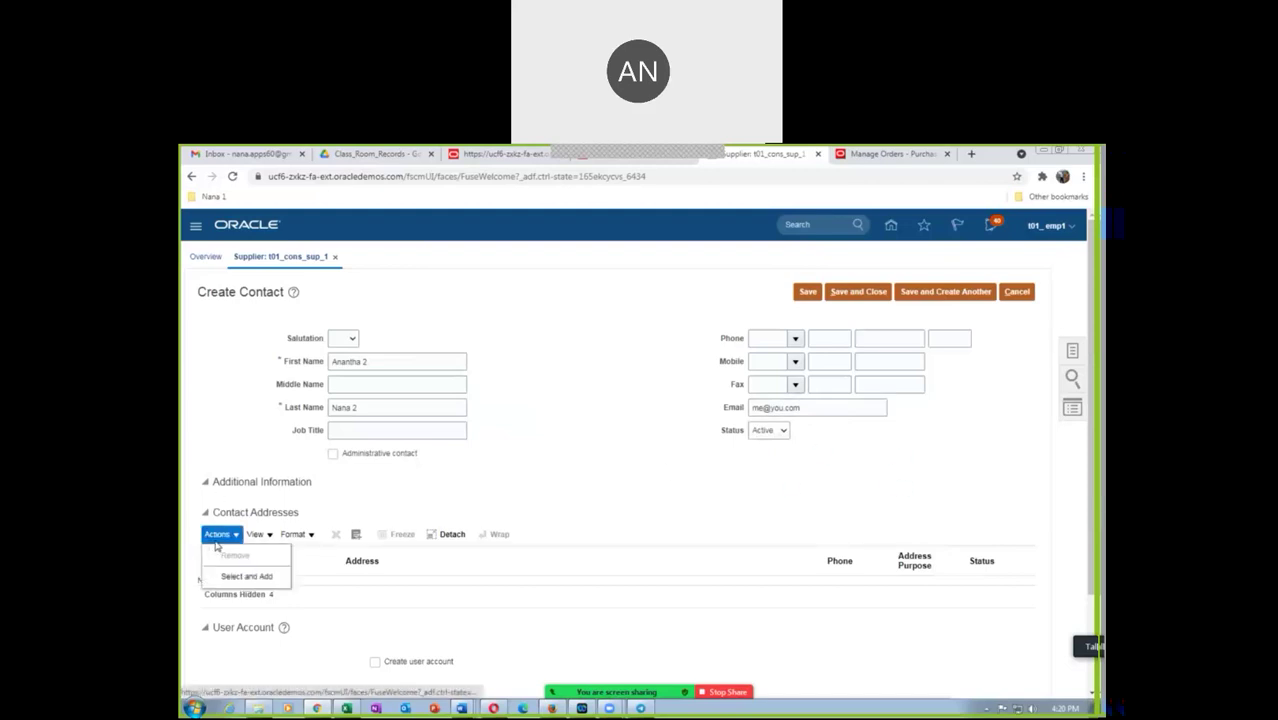
{"action": "left_click", "coordinate": [305, 555]}
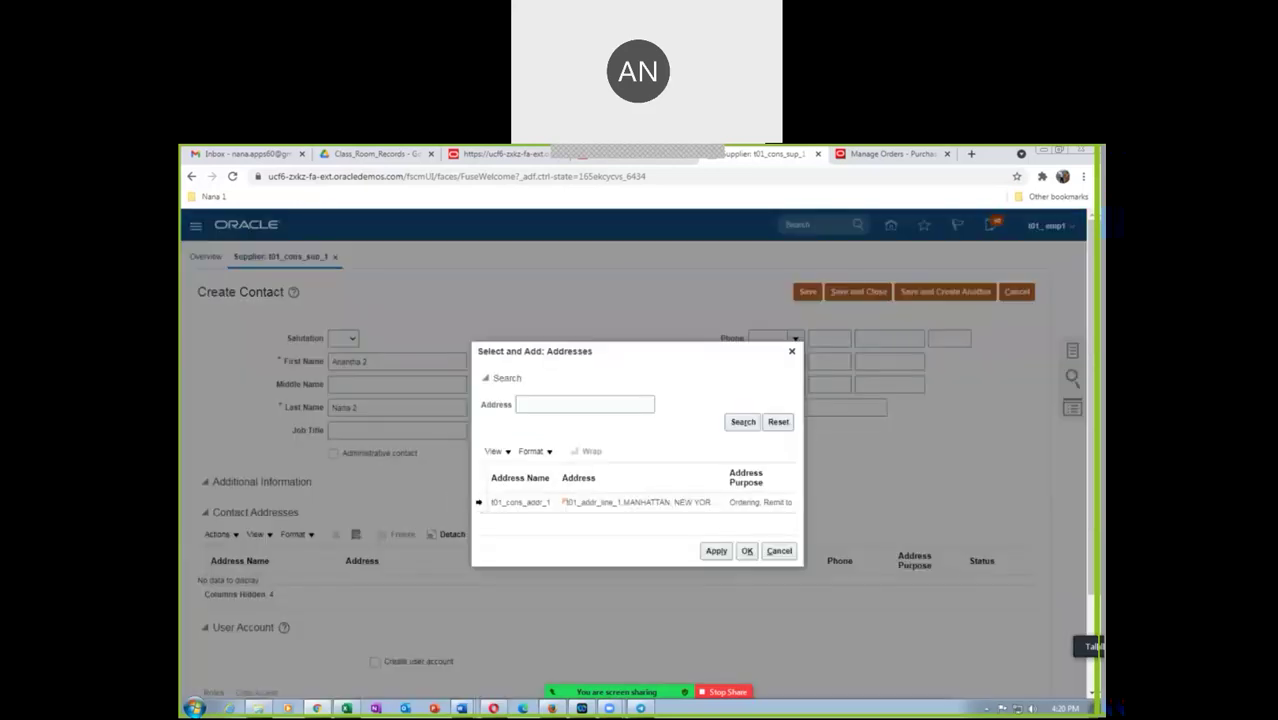
{"action": "left_click", "coordinate": [481, 502]}
{"action": "left_click", "coordinate": [716, 551]}
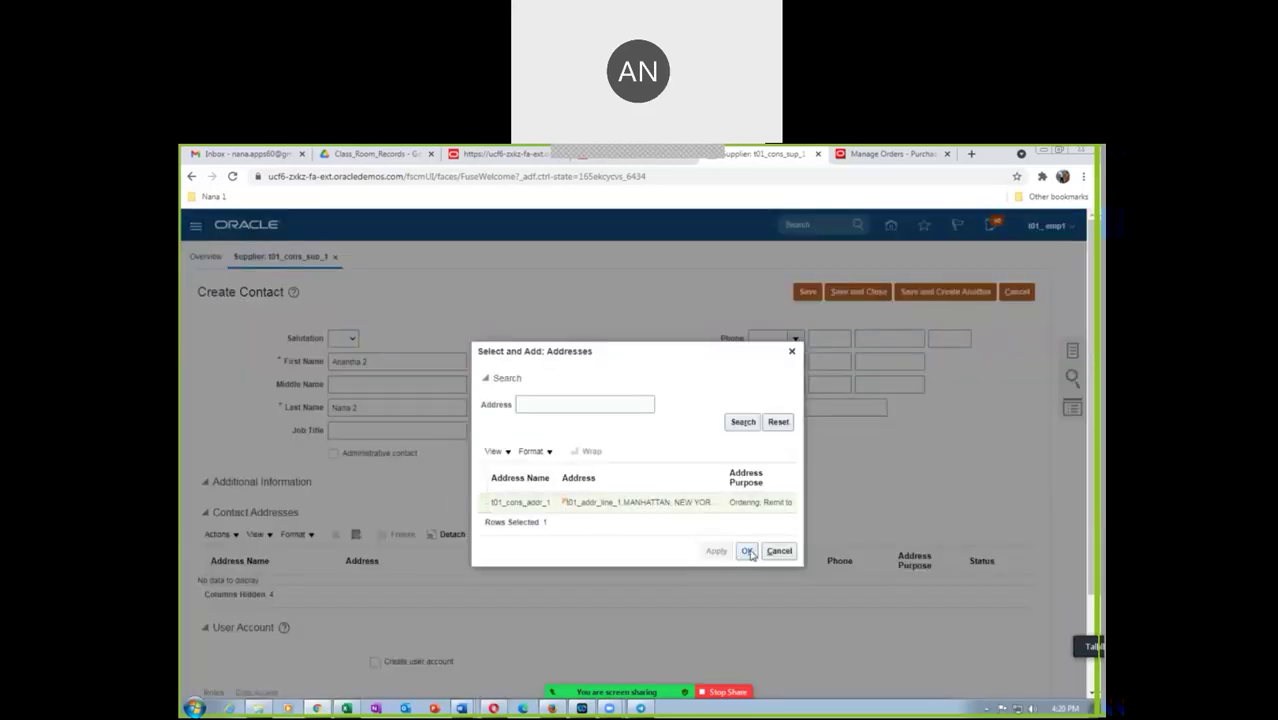
{"action": "left_click", "coordinate": [747, 551]}
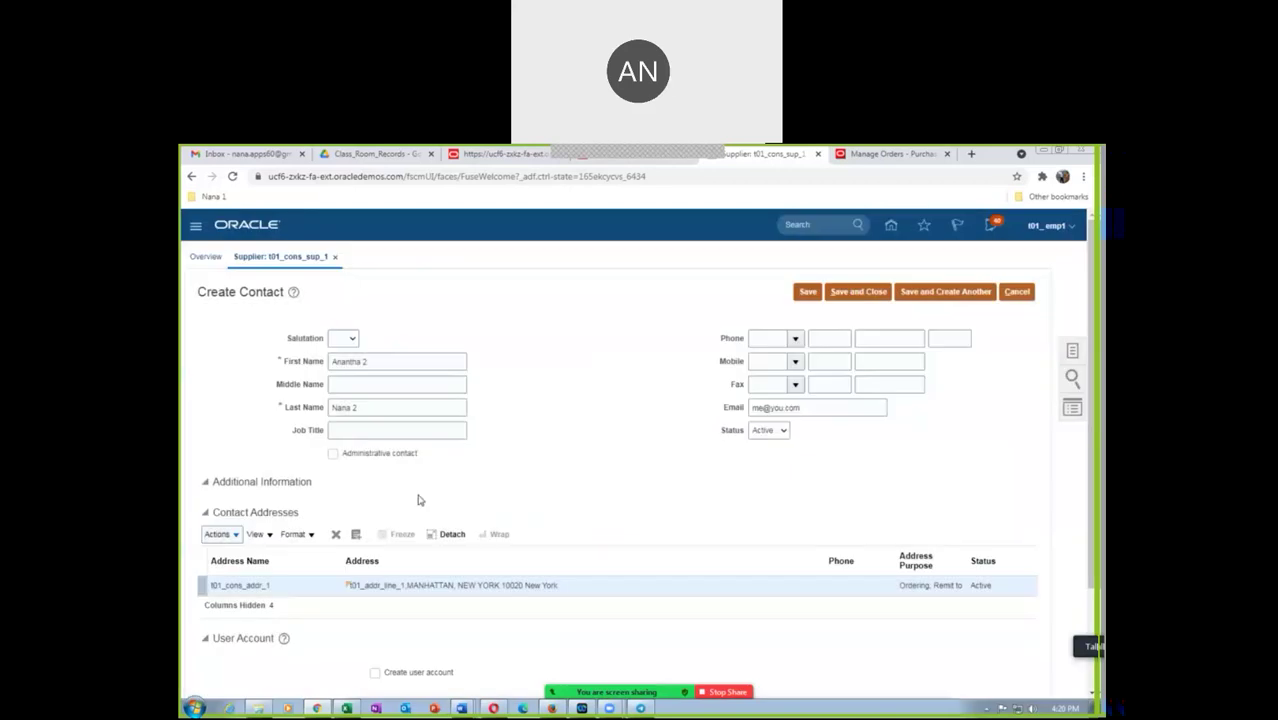
{"action": "scroll", "coordinate": [410, 590], "scroll_direction": "down", "scroll_amount": 2}
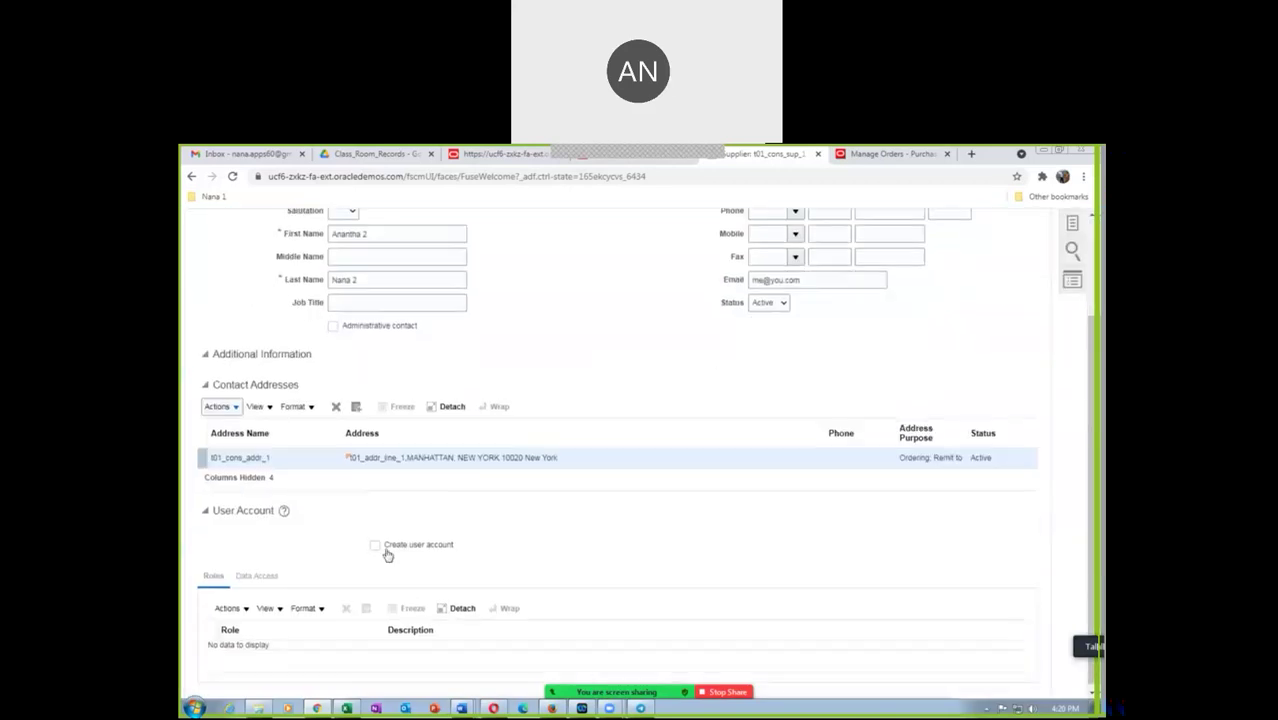
{"action": "scroll", "coordinate": [589, 419], "scroll_direction": "up", "scroll_amount": 2}
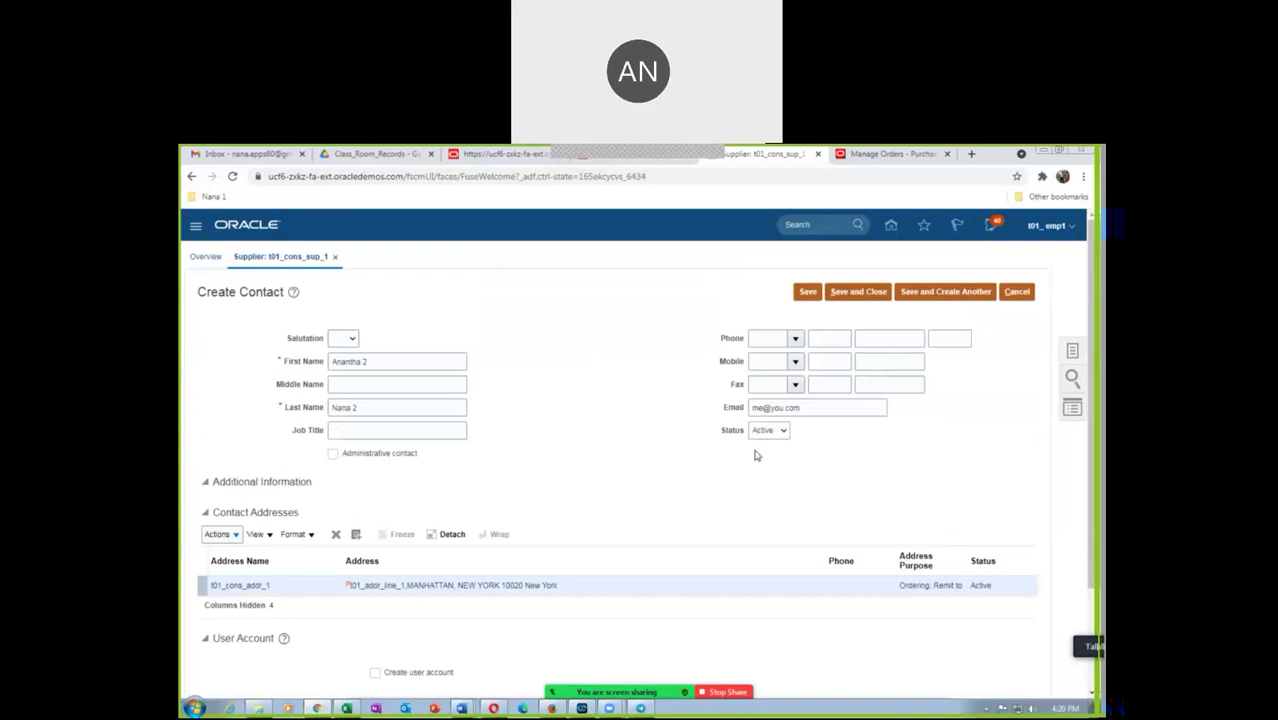
Save the contact and begin a new site from the supplier's Sites list
{"action": "left_click", "coordinate": [855, 293]}
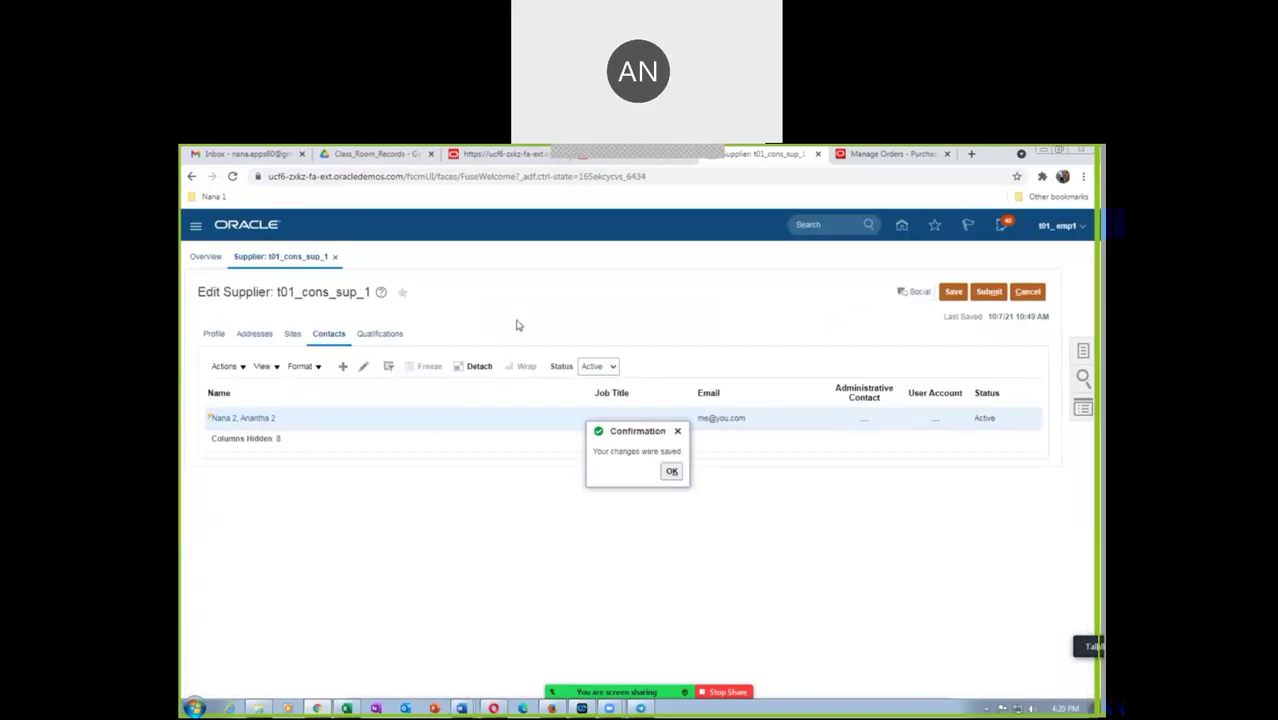
{"action": "left_click", "coordinate": [670, 471]}
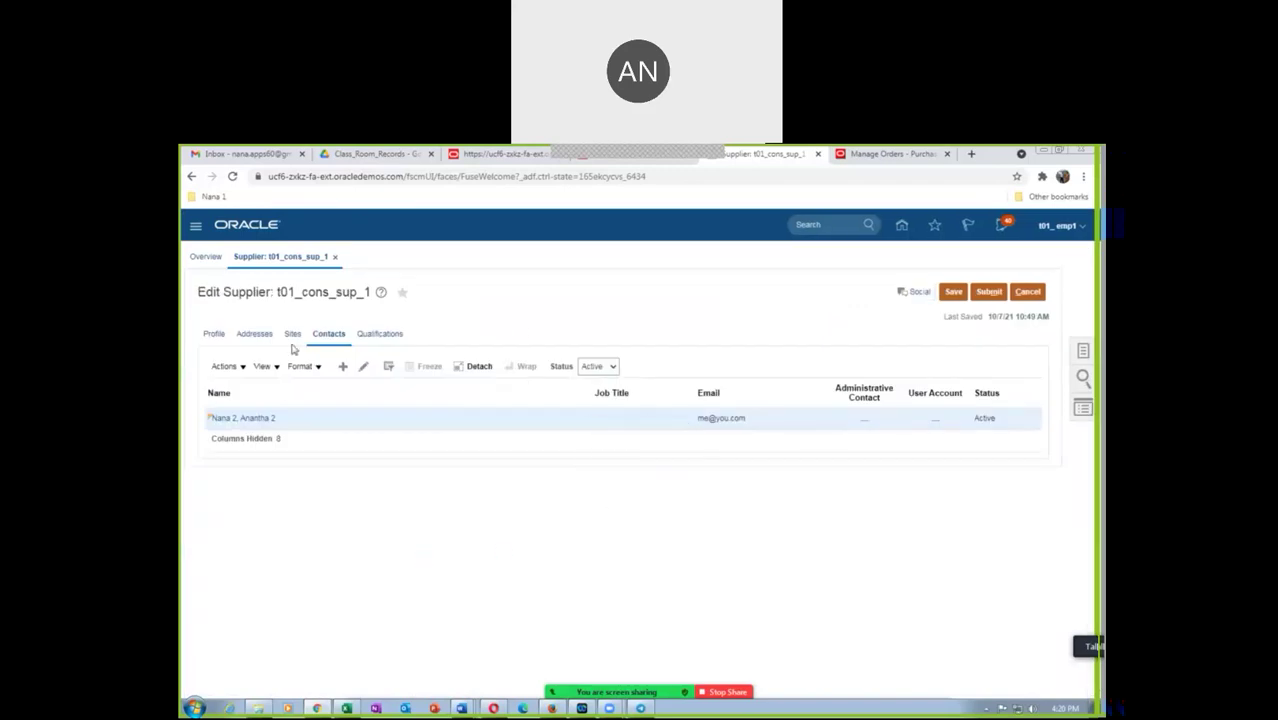
{"action": "left_click", "coordinate": [292, 335]}
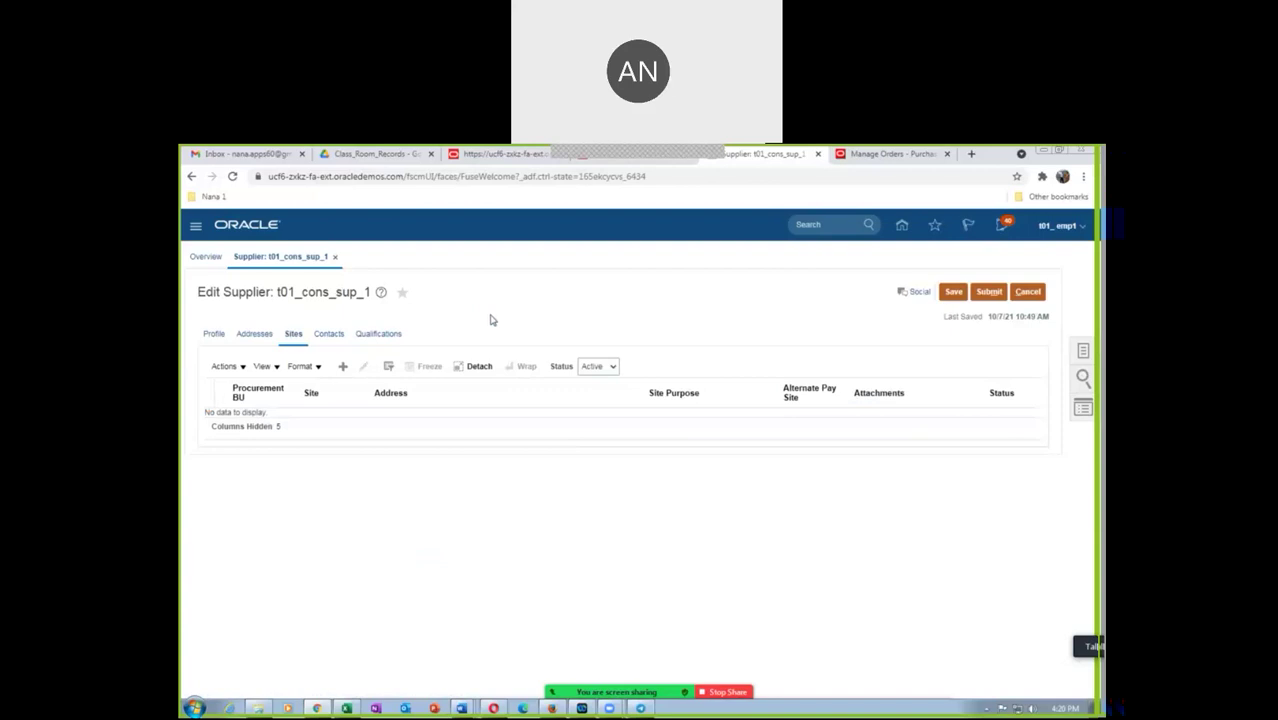
{"action": "left_click", "coordinate": [342, 366]}
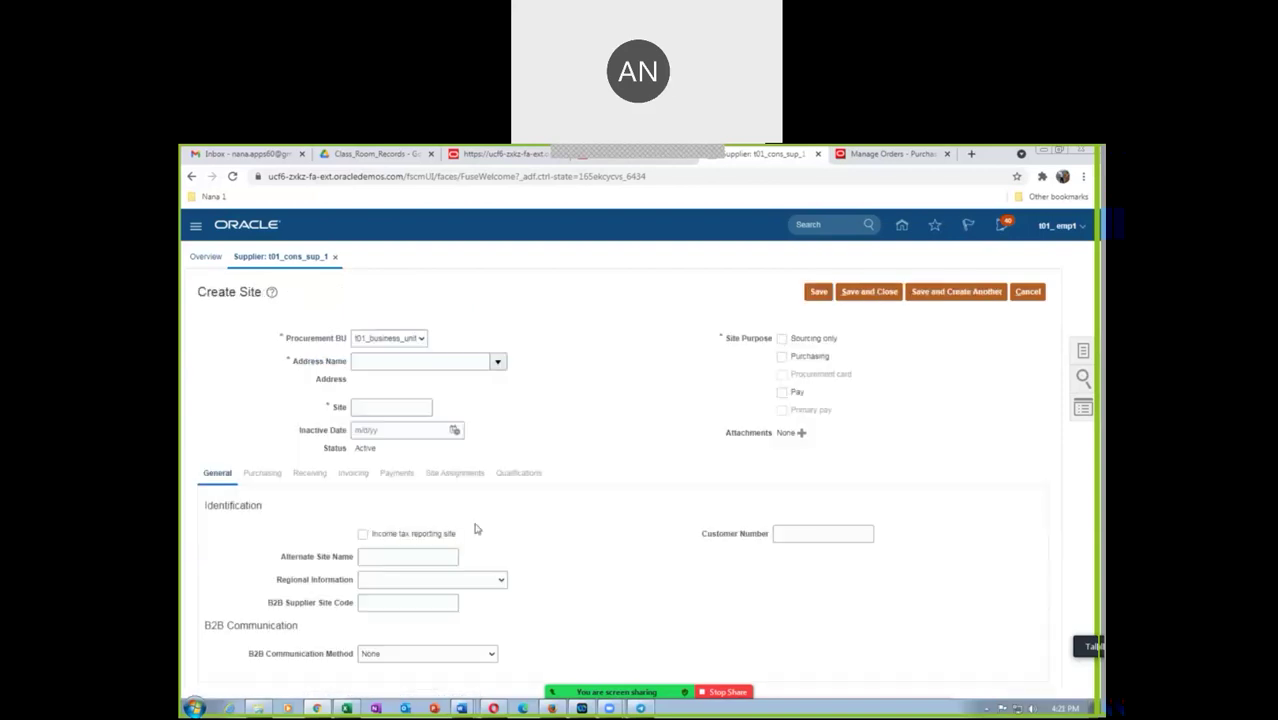
Choose address t01_cons_addr_1, replace the default site name with Site 2, and save
{"action": "left_click", "coordinate": [497, 362]}
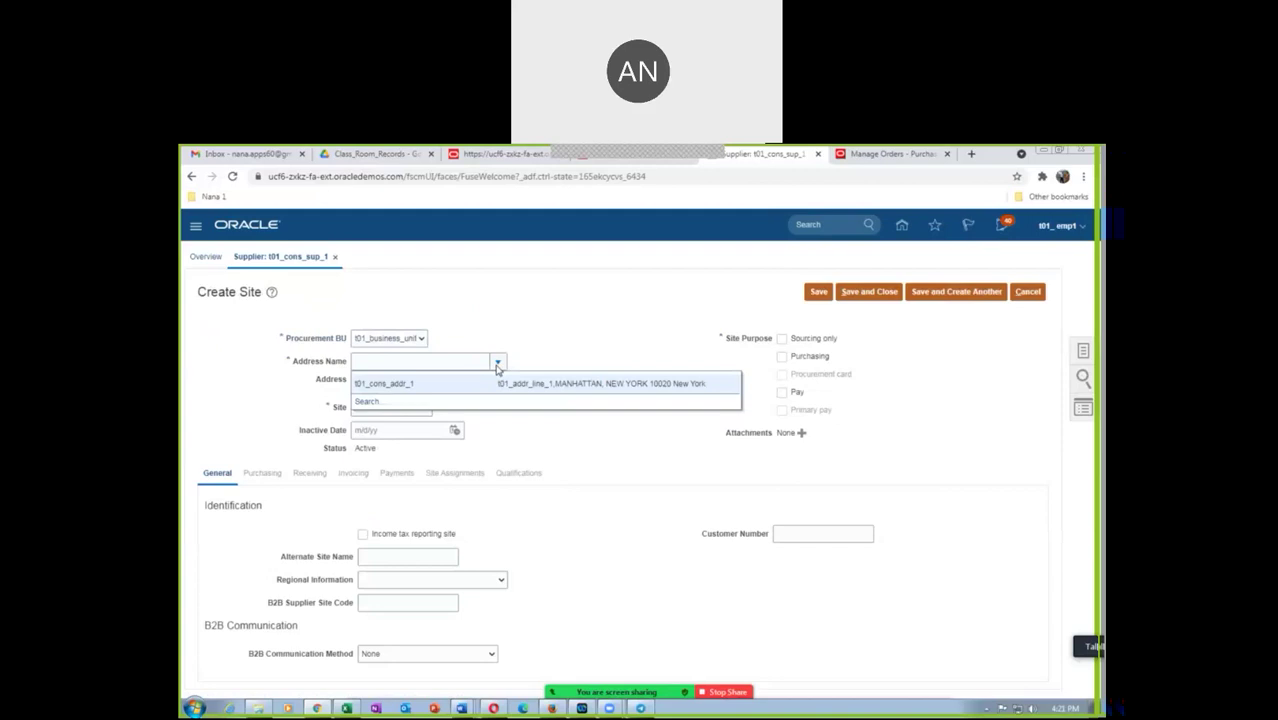
{"action": "left_click", "coordinate": [484, 386]}
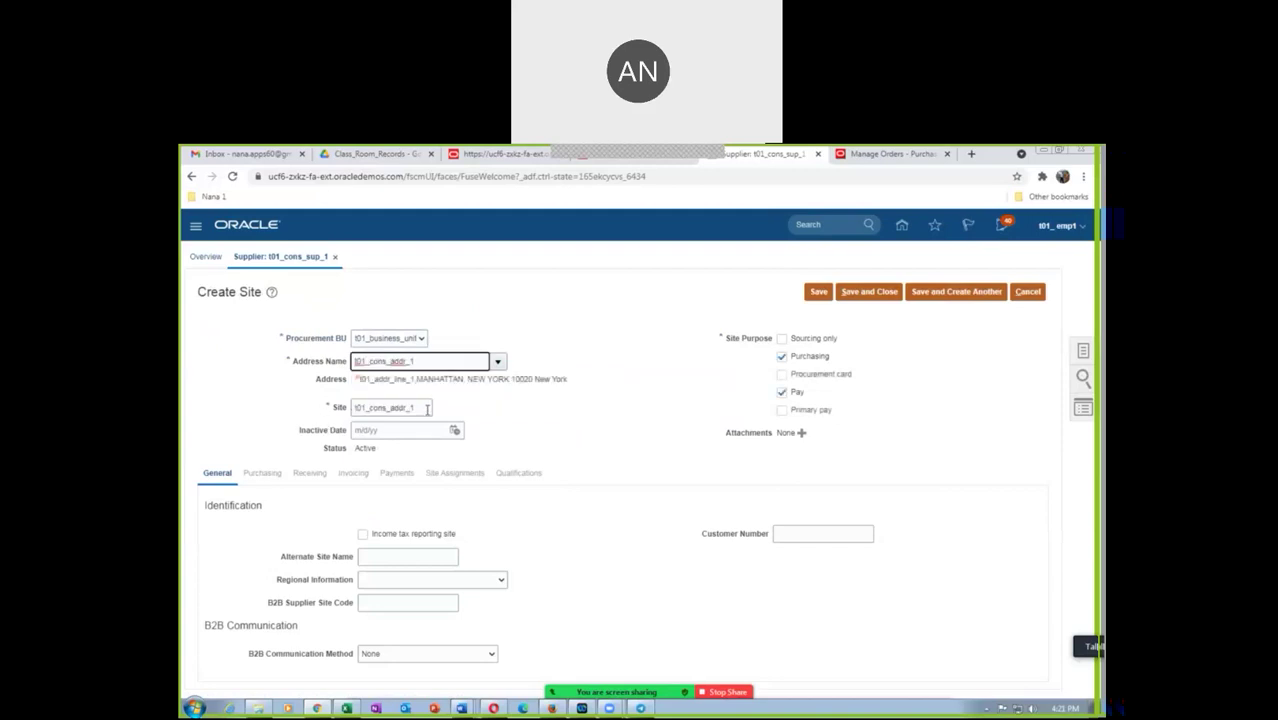
{"action": "left_click_drag", "start_coordinate": [426, 409], "coordinate": [320, 427]}
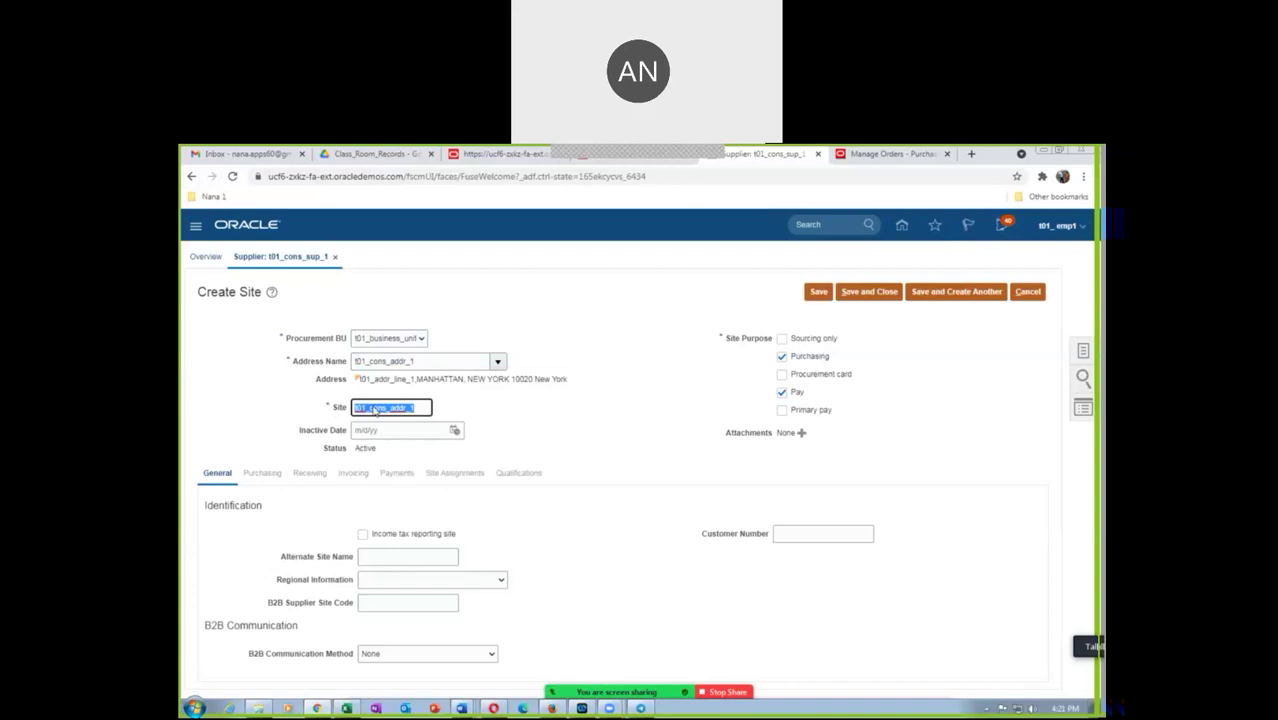
{"action": "type", "text": "B"}
{"action": "left_click", "coordinate": [819, 292]}
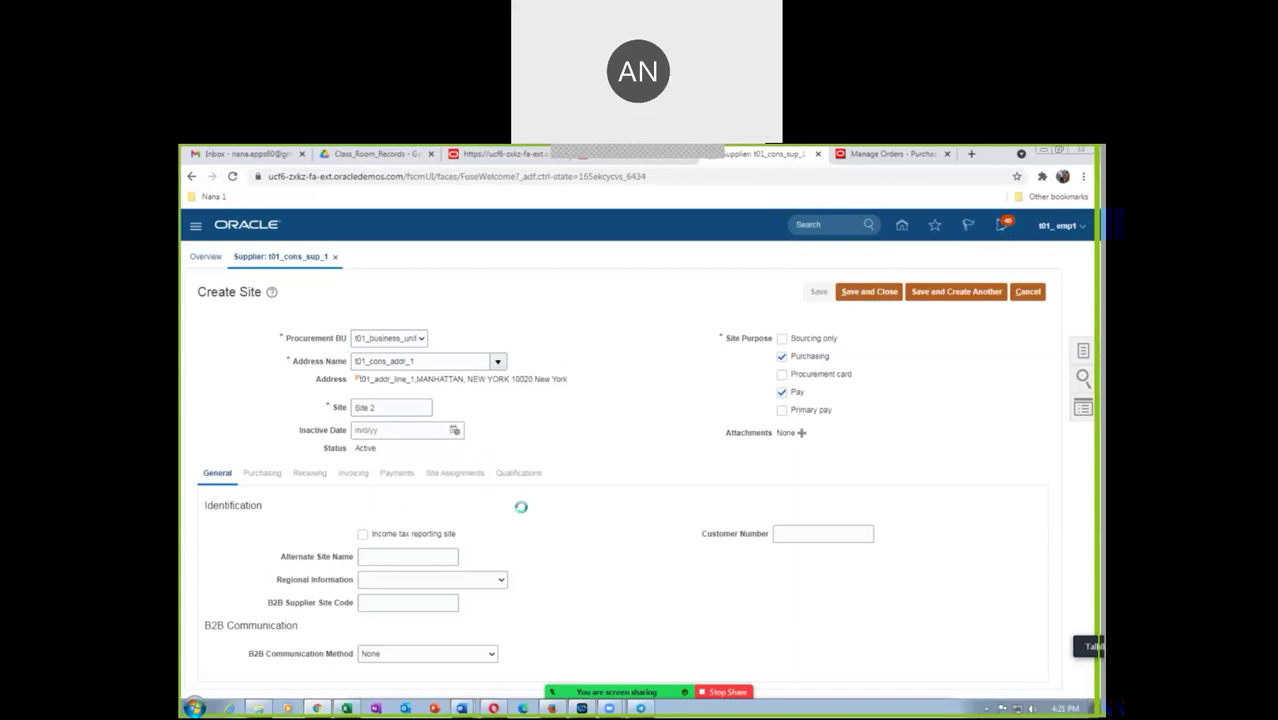
On Purchasing, enable Consigned Inventory Pay on use and set Invoice Summary Level to Receipt
{"action": "left_click", "coordinate": [266, 467]}
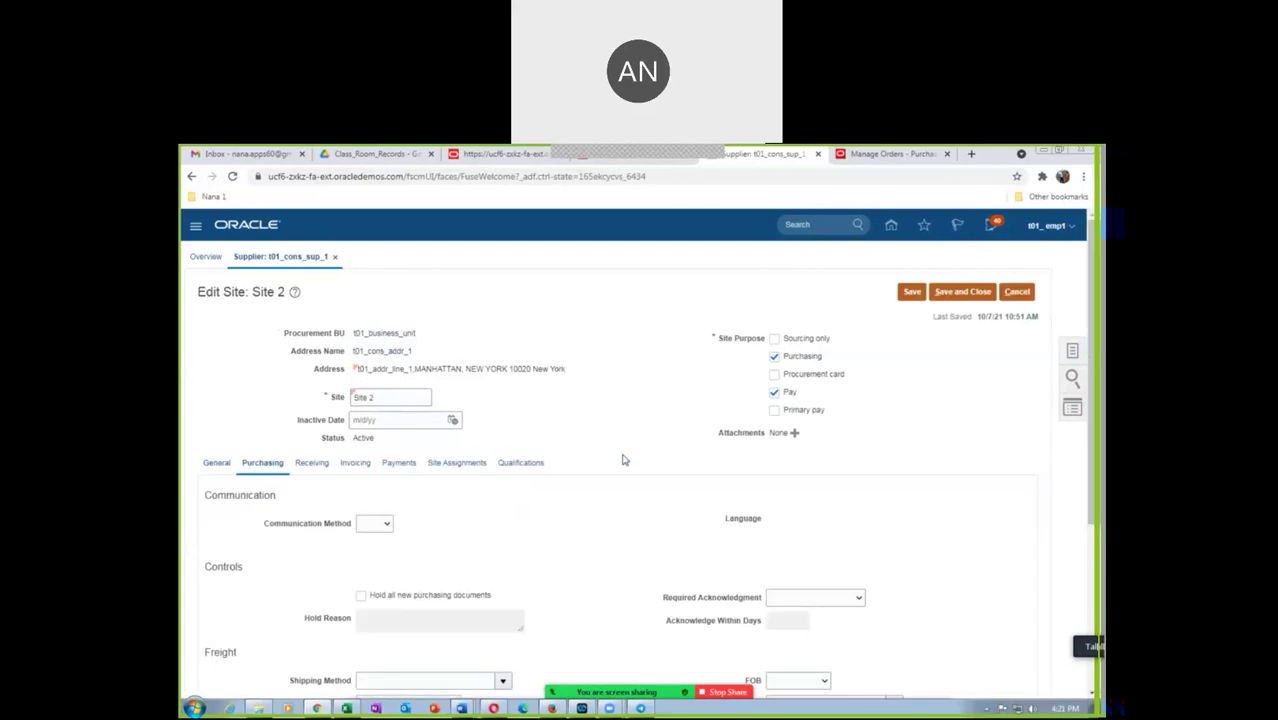
{"action": "scroll", "coordinate": [622, 459], "scroll_direction": "down", "scroll_amount": 3}
{"action": "scroll", "coordinate": [622, 459], "scroll_direction": "down", "scroll_amount": 1}
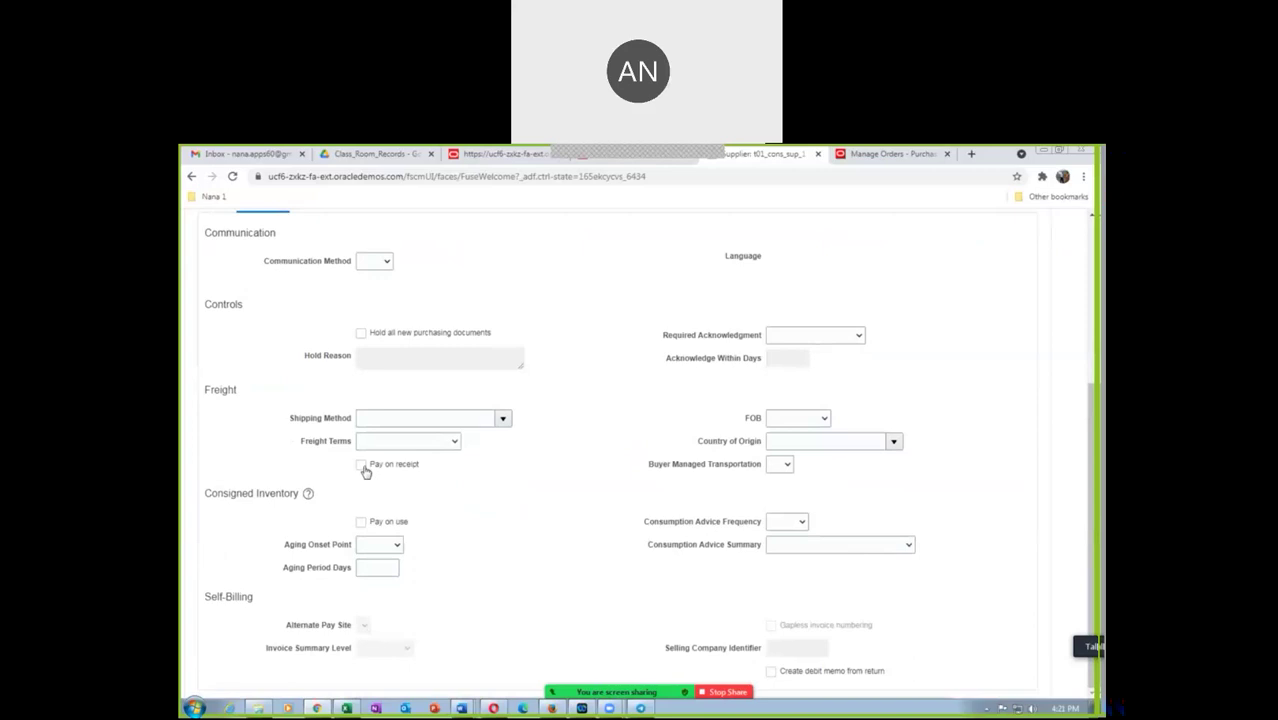
{"action": "left_click", "coordinate": [361, 523]}
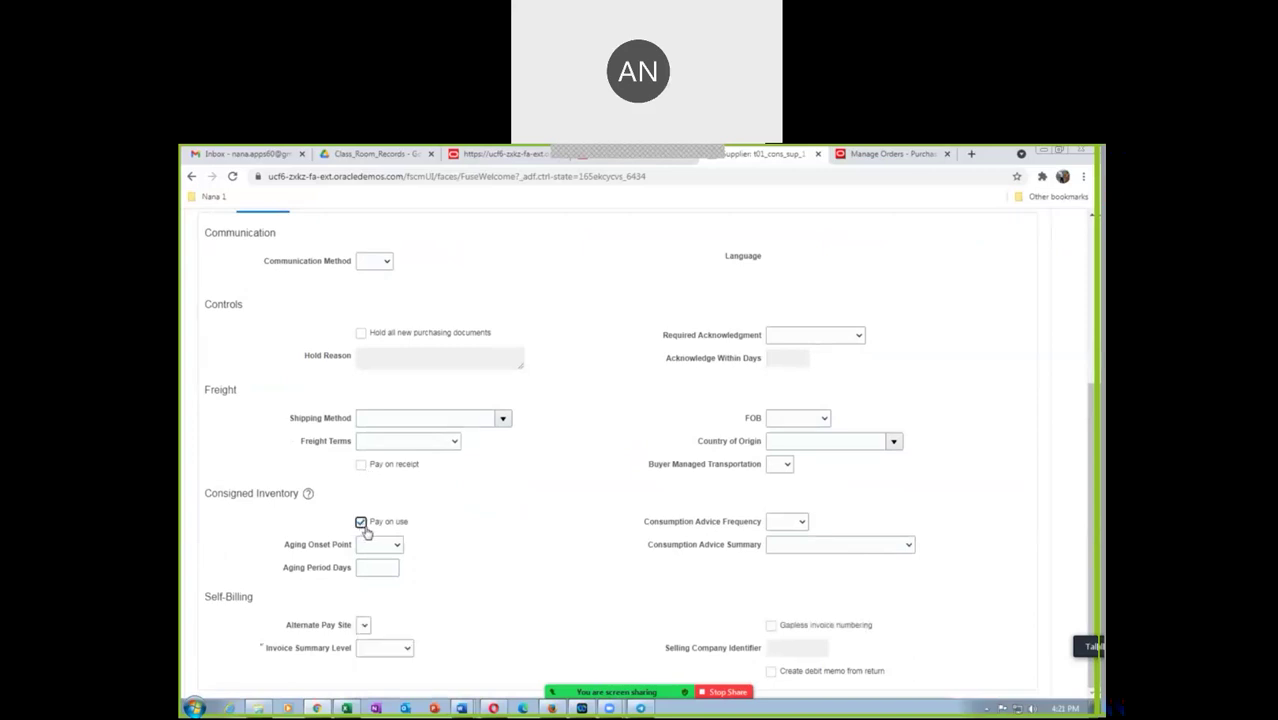
{"action": "left_click", "coordinate": [380, 651]}
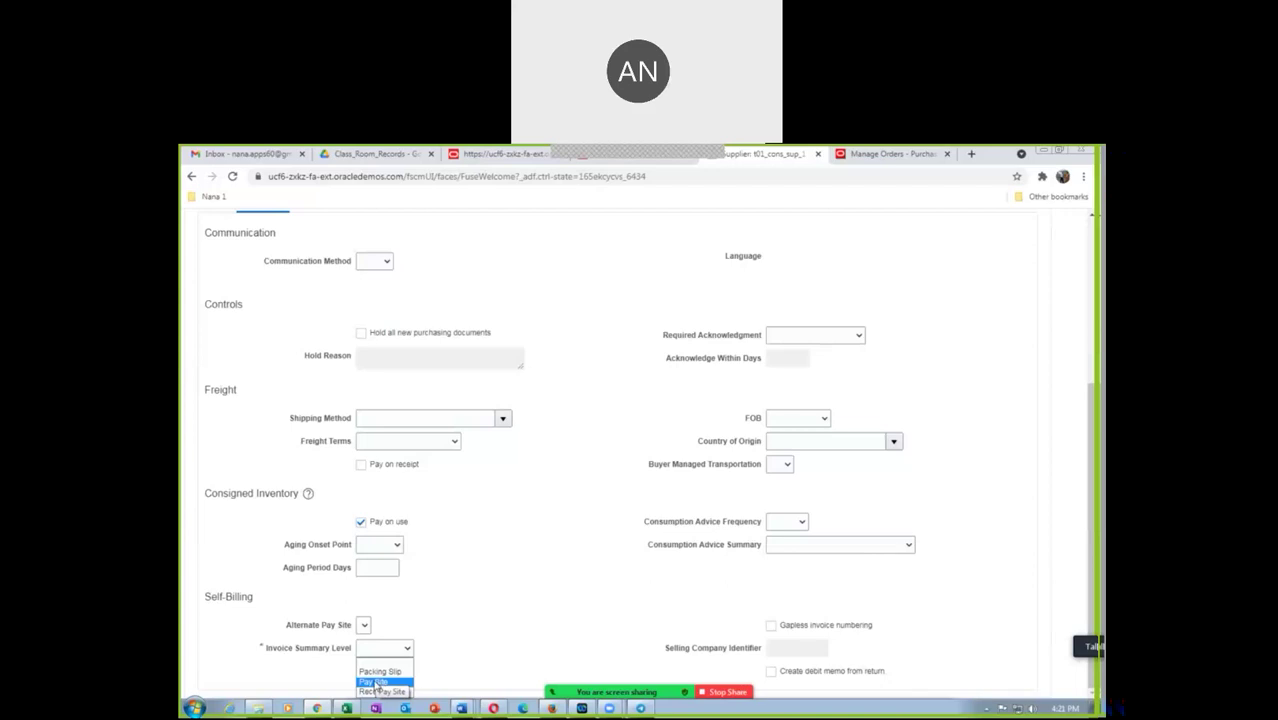
{"action": "left_click", "coordinate": [378, 691]}
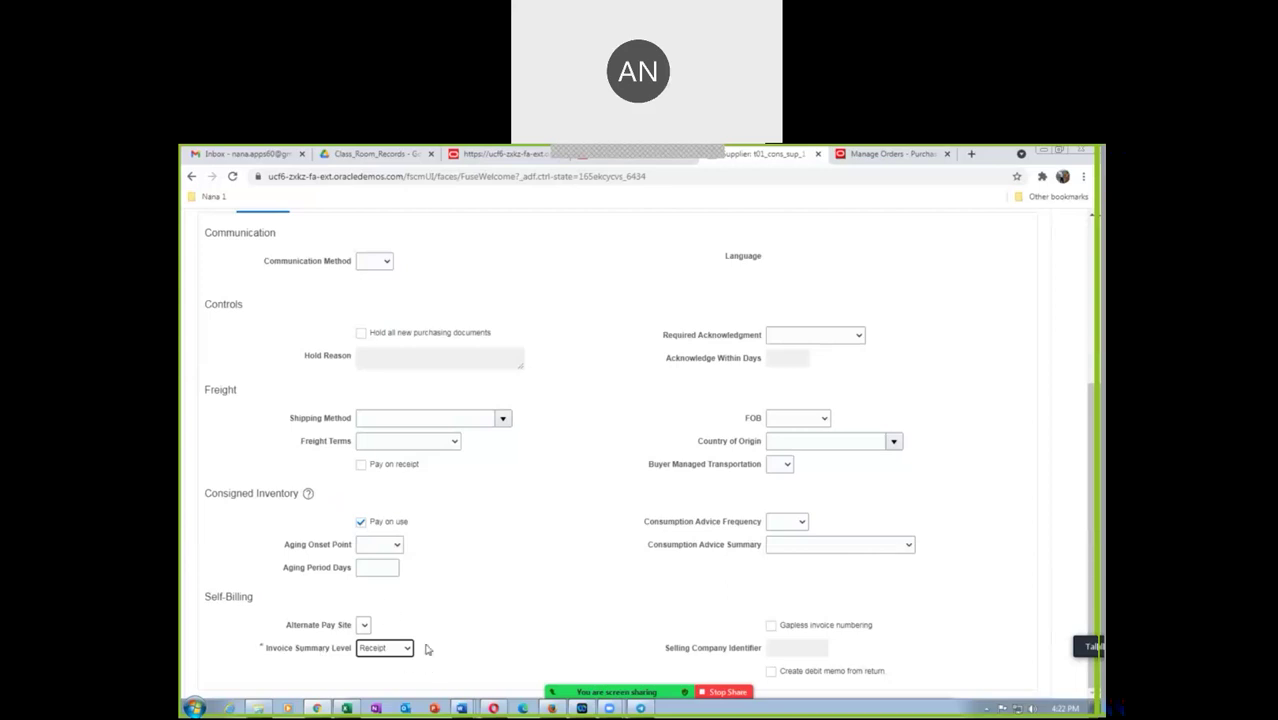
{"action": "scroll", "coordinate": [469, 577], "scroll_direction": "up", "scroll_amount": 3}
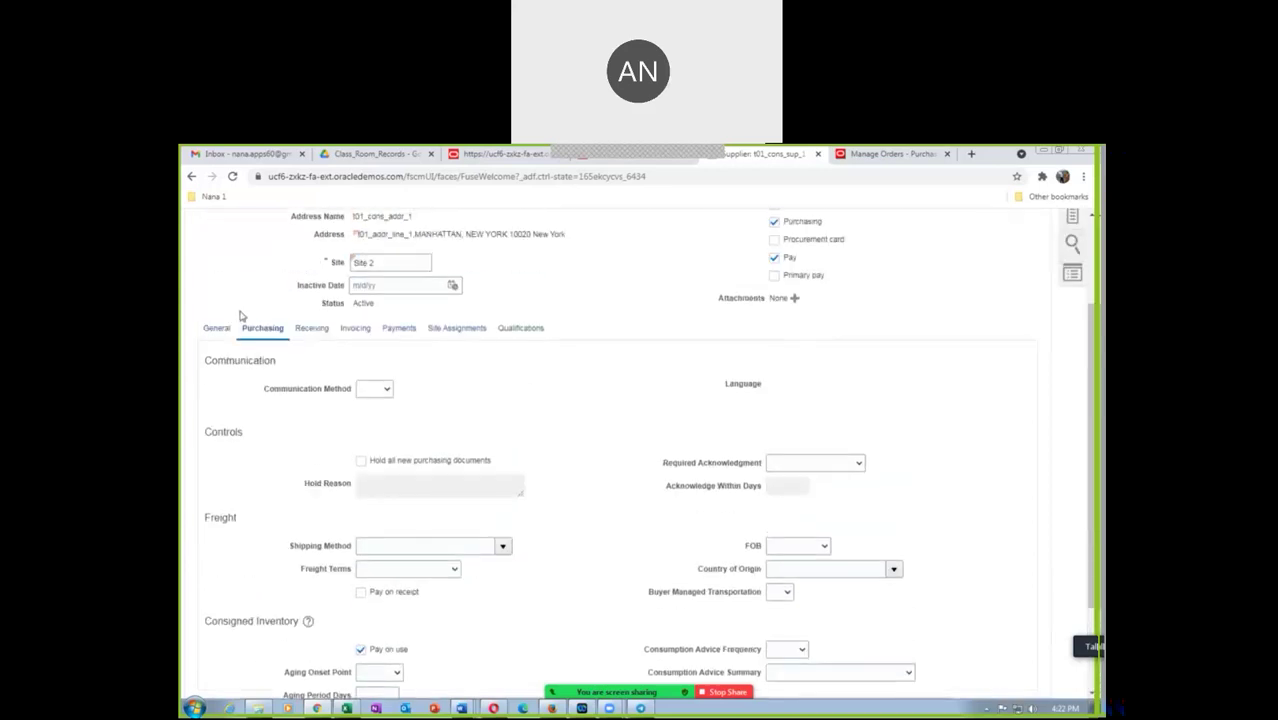
{"action": "scroll", "coordinate": [657, 449], "scroll_direction": "up", "scroll_amount": 3}
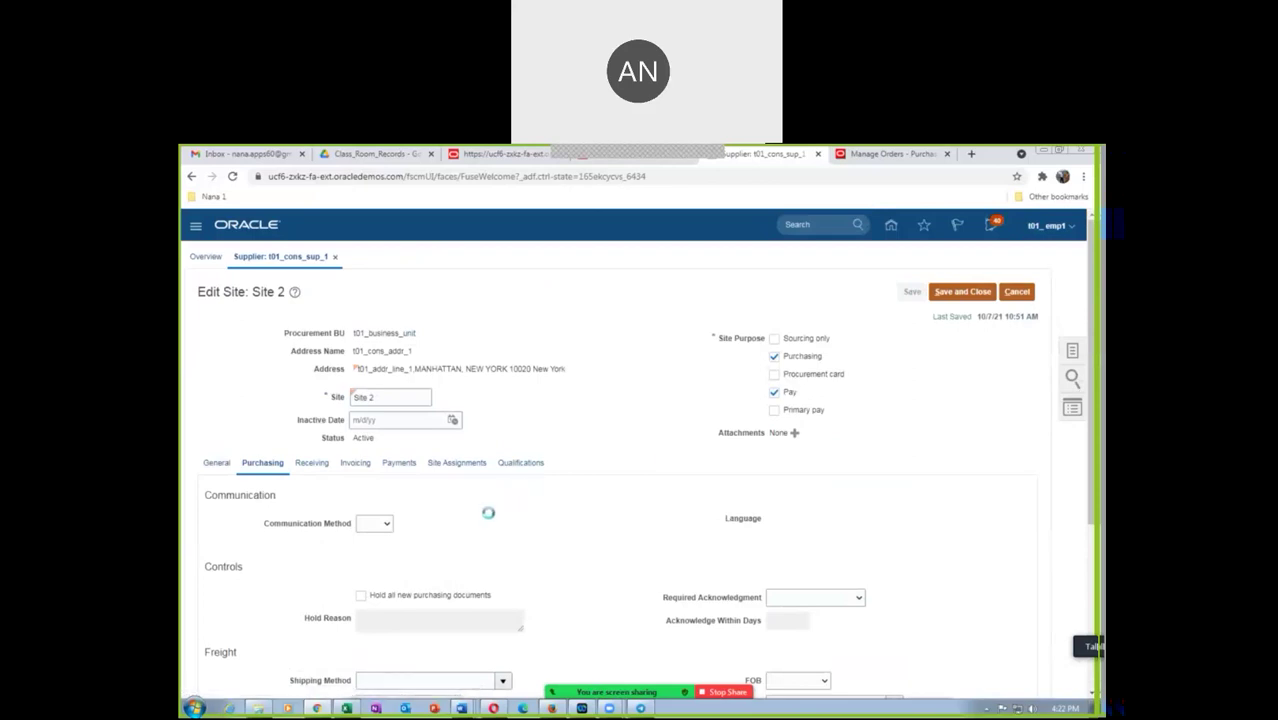
{"action": "scroll", "coordinate": [489, 520], "scroll_direction": "down", "scroll_amount": 6}
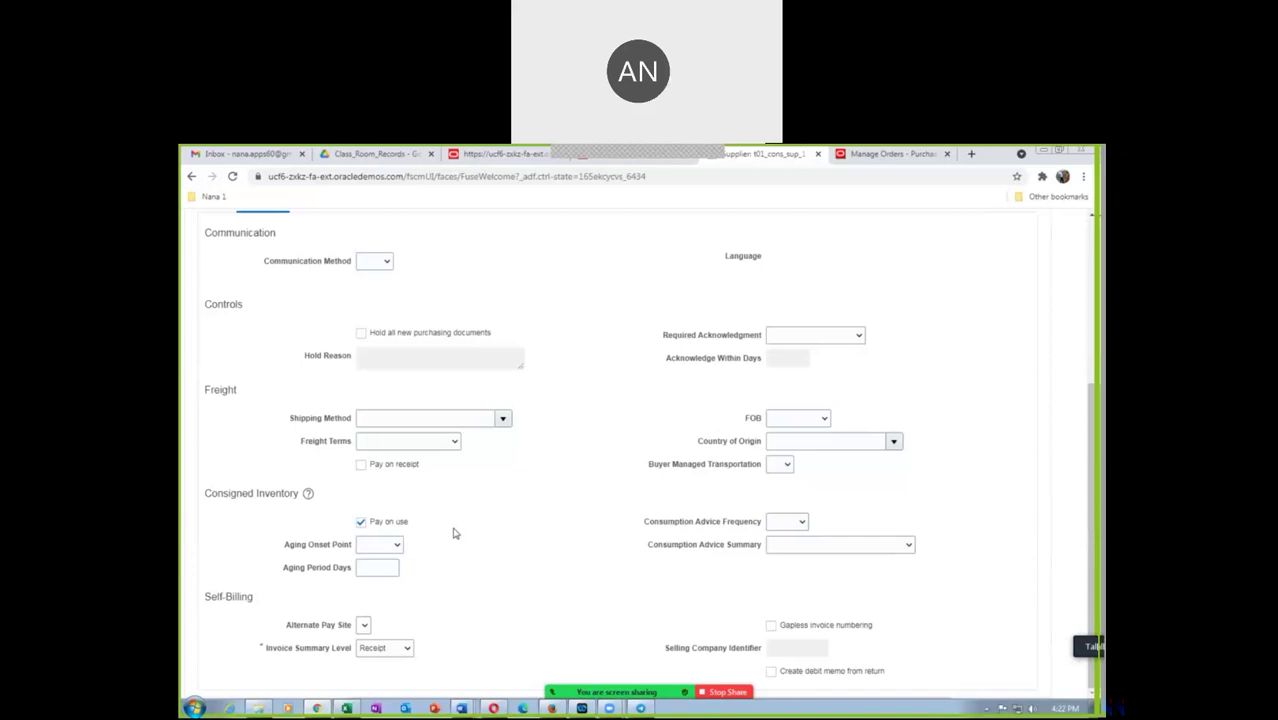
{"action": "scroll", "coordinate": [453, 533], "scroll_direction": "up", "scroll_amount": 6}
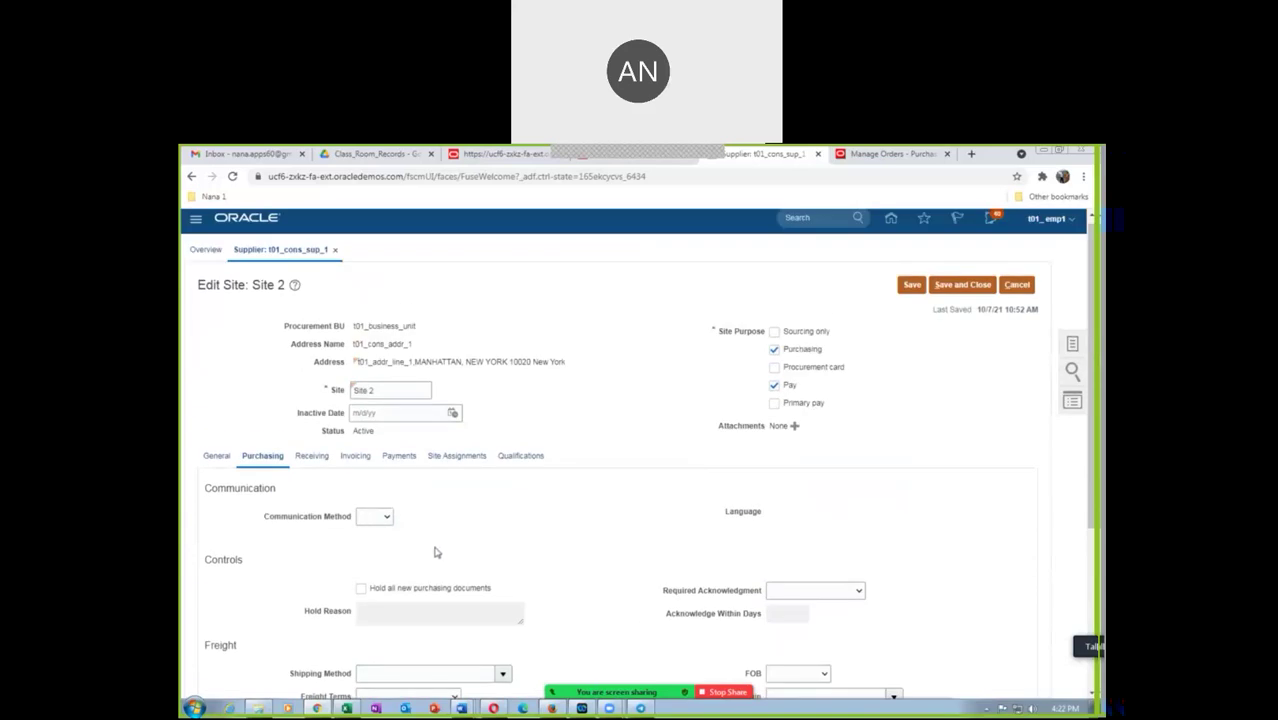
Set Invoice Currency and Payment Currency to US Dollar, then show the Site Assignments list
{"action": "left_click", "coordinate": [353, 461]}
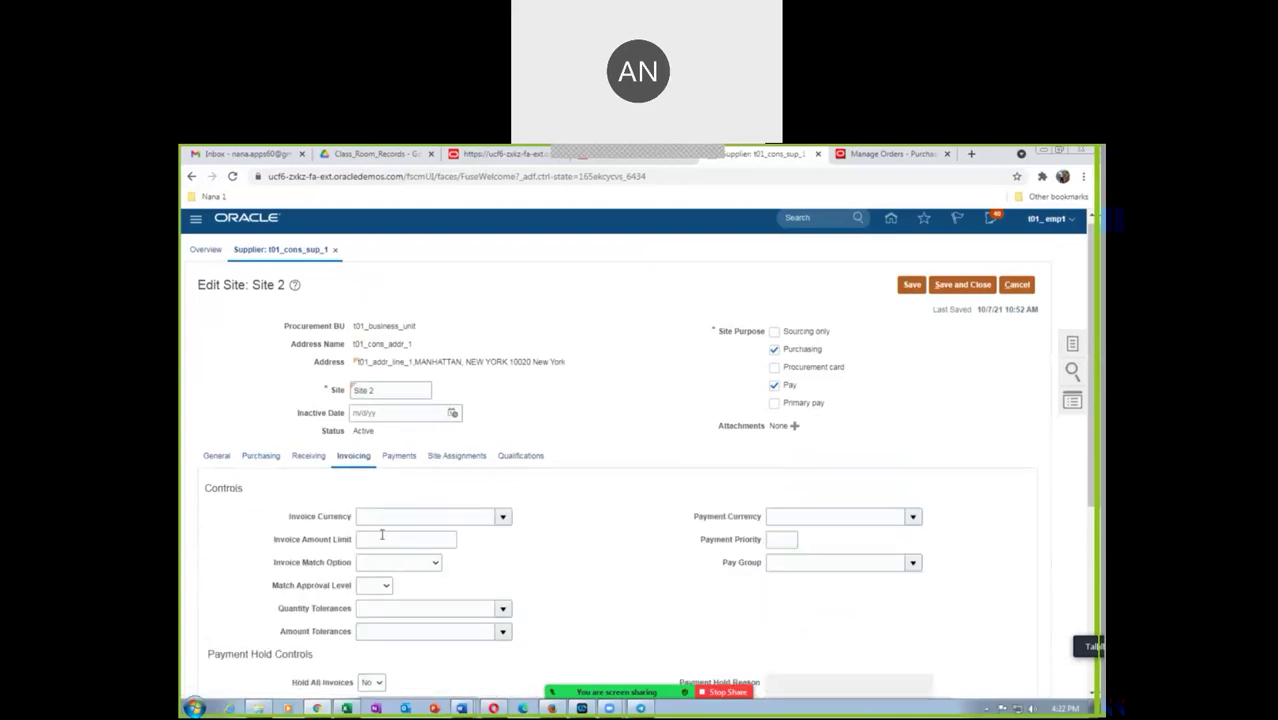
{"action": "left_click", "coordinate": [384, 518]}
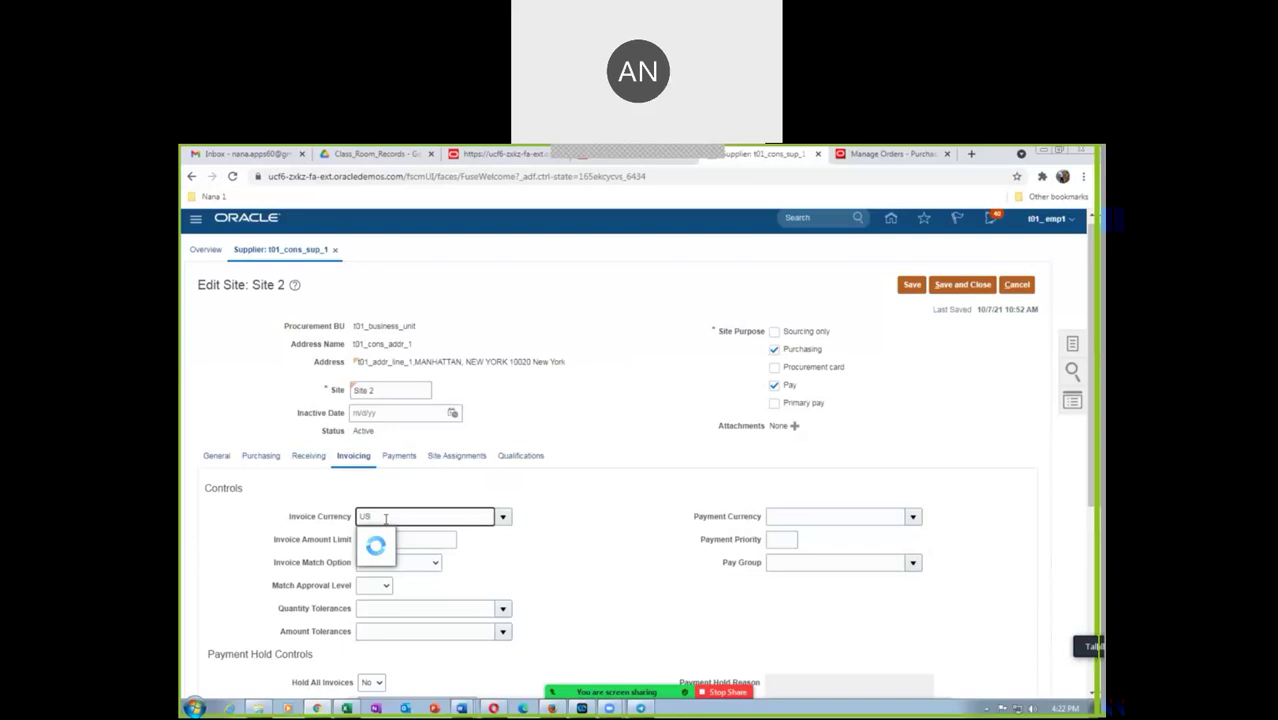
{"action": "left_click", "coordinate": [395, 535]}
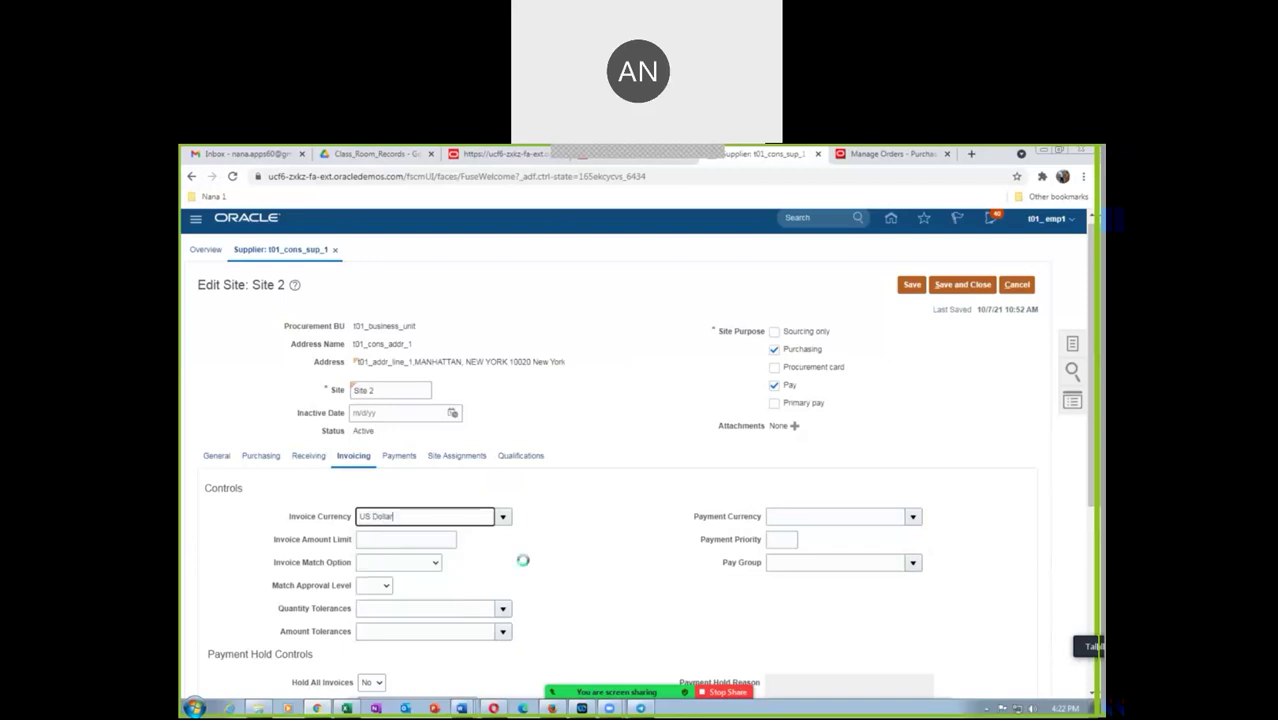
{"action": "left_click", "coordinate": [778, 519]}
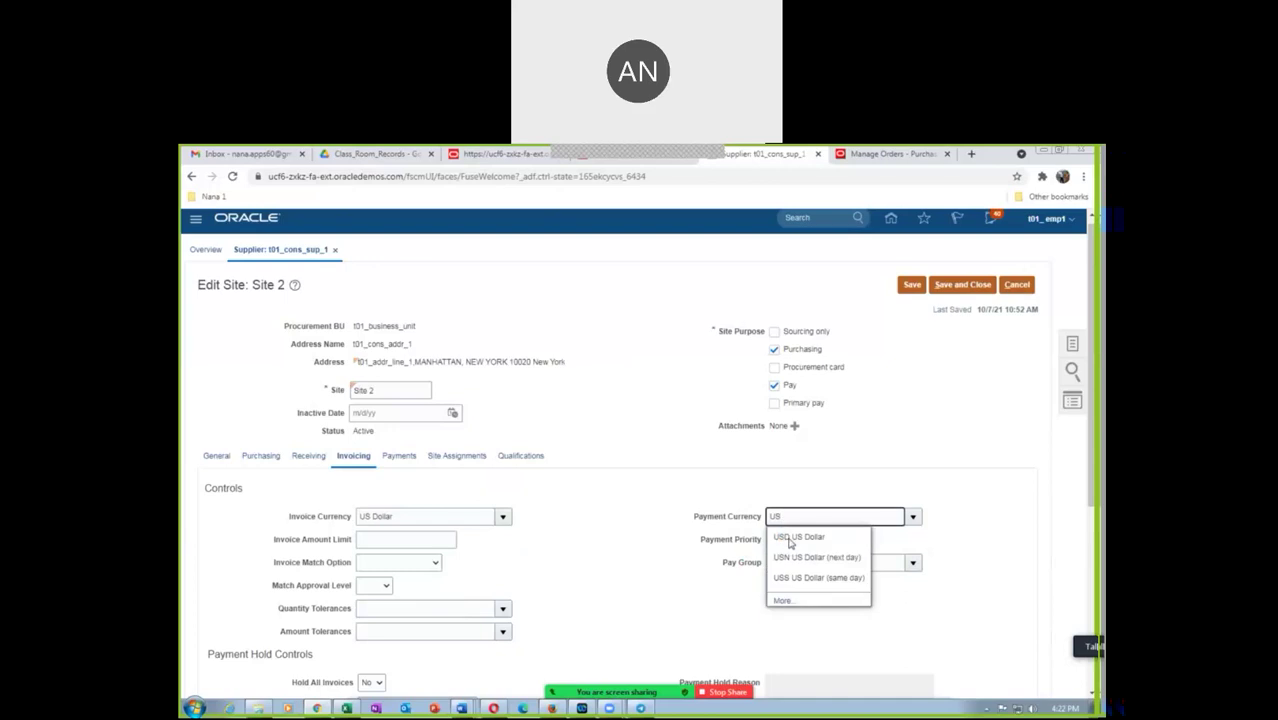
{"action": "left_click", "coordinate": [789, 540]}
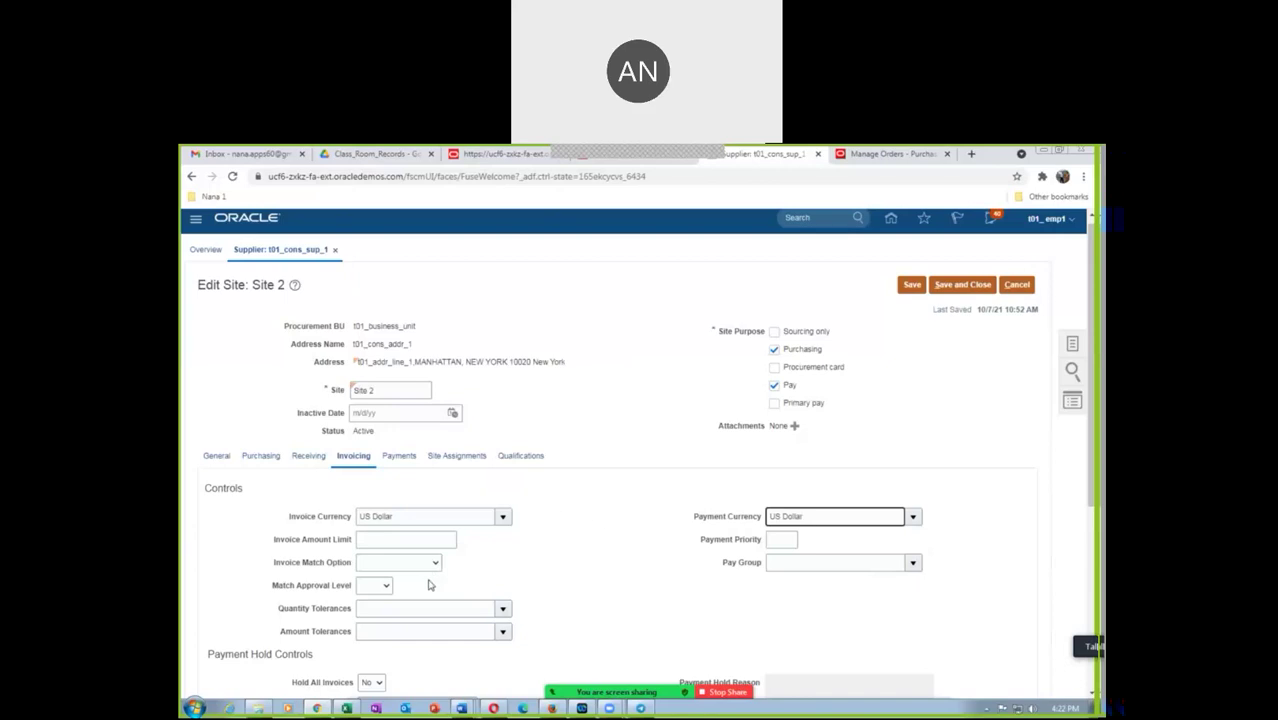
{"action": "left_click", "coordinate": [451, 461]}
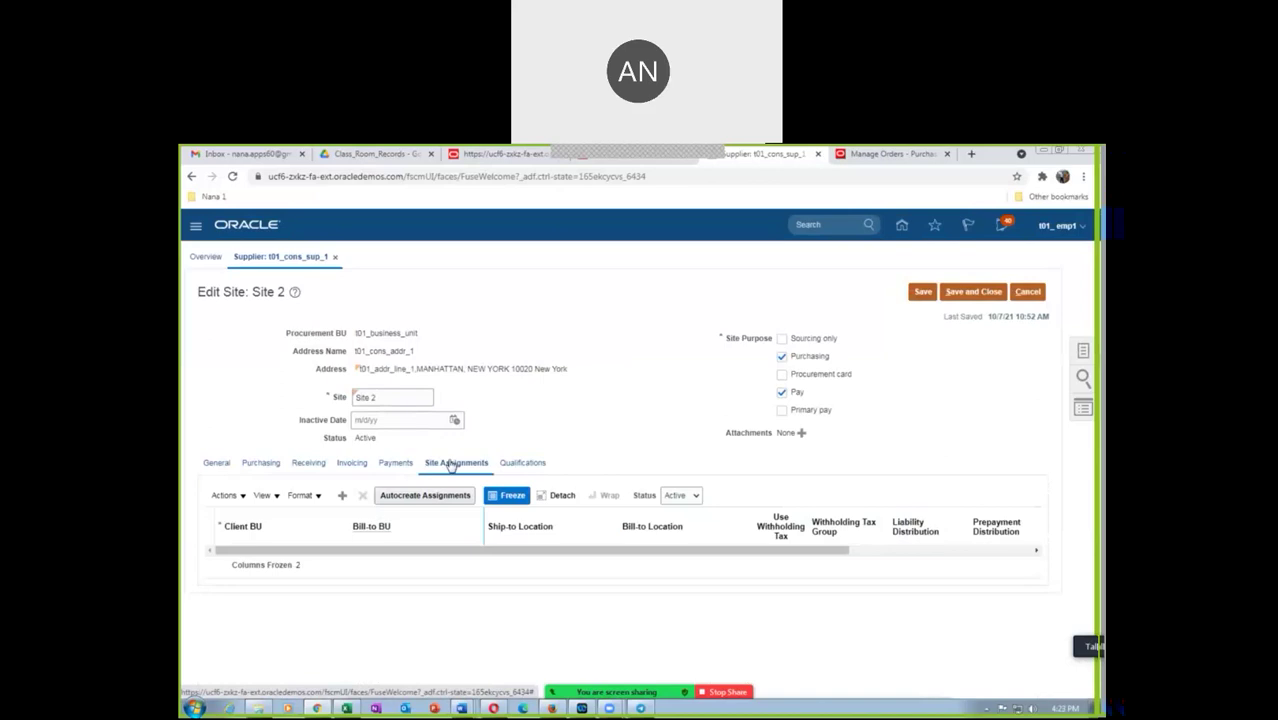
Add a site assignment row for client business unit t01_business_unit
{"action": "left_click", "coordinate": [232, 499]}
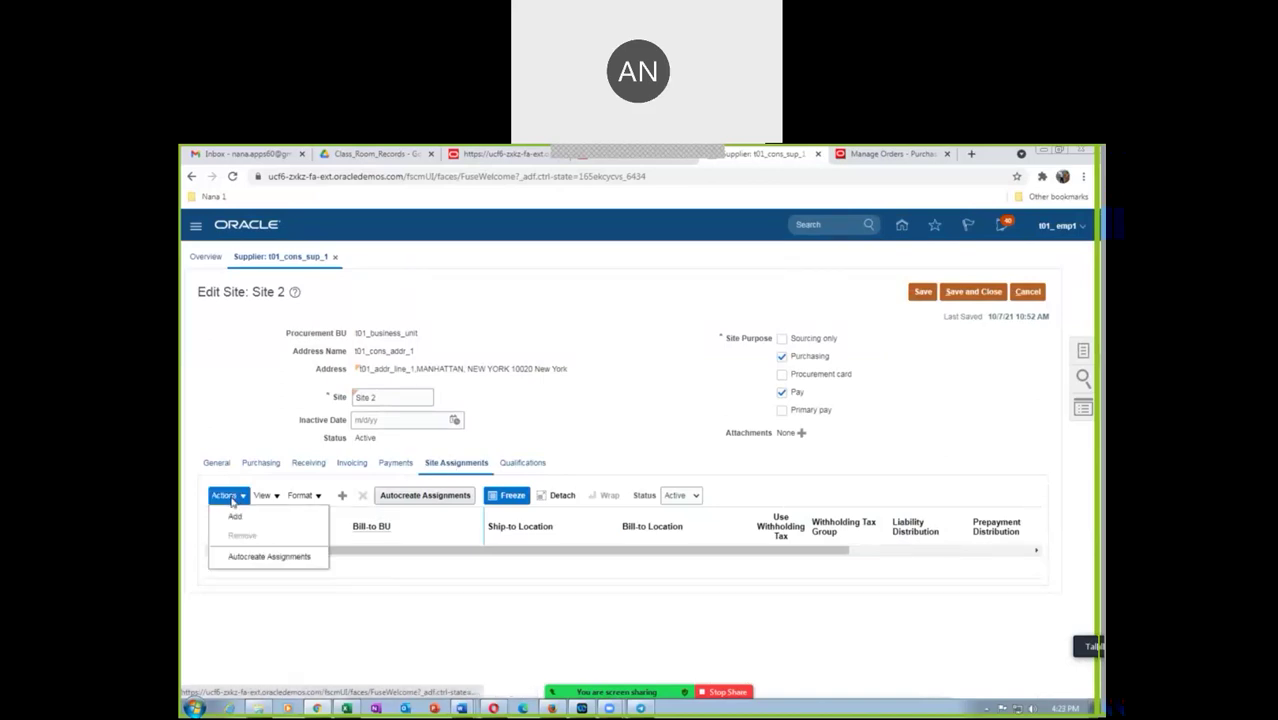
{"action": "left_click", "coordinate": [235, 517]}
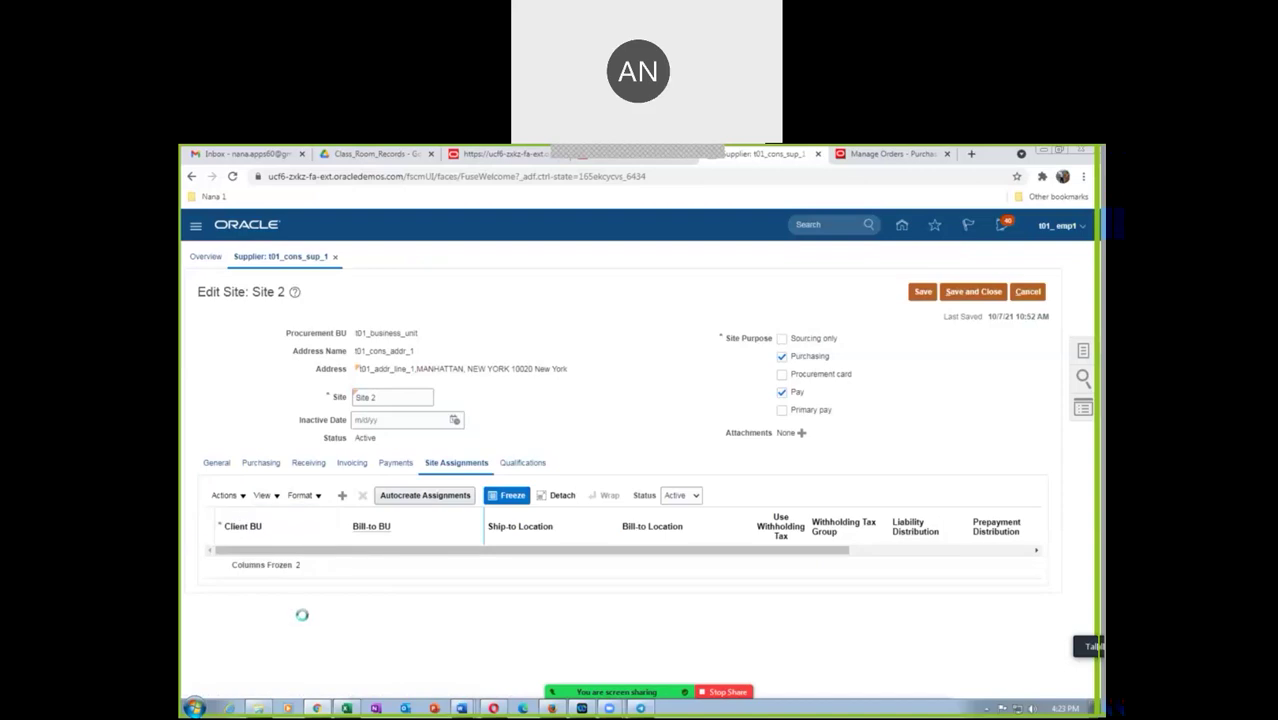
{"action": "left_click", "coordinate": [281, 560]}
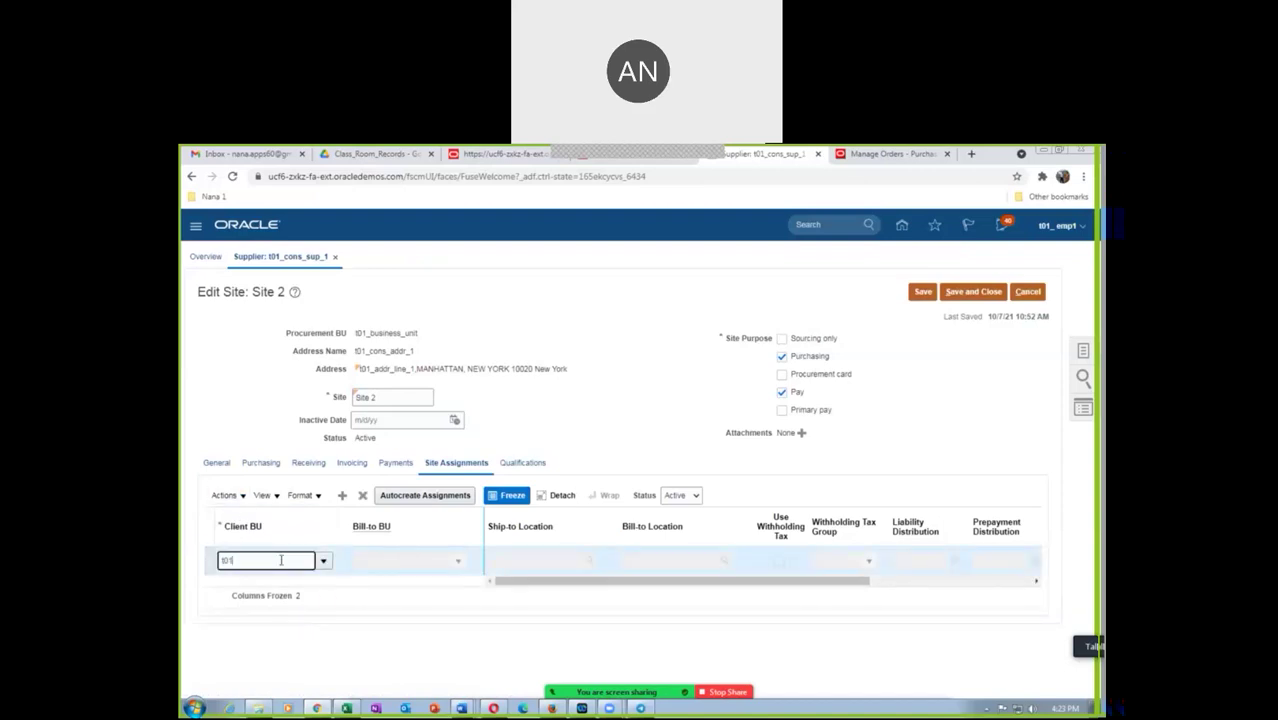
{"action": "left_click", "coordinate": [268, 583]}
Set ship-to and bill-to locations to t01_loc_1, then save and close the site
{"action": "left_click", "coordinate": [518, 563]}
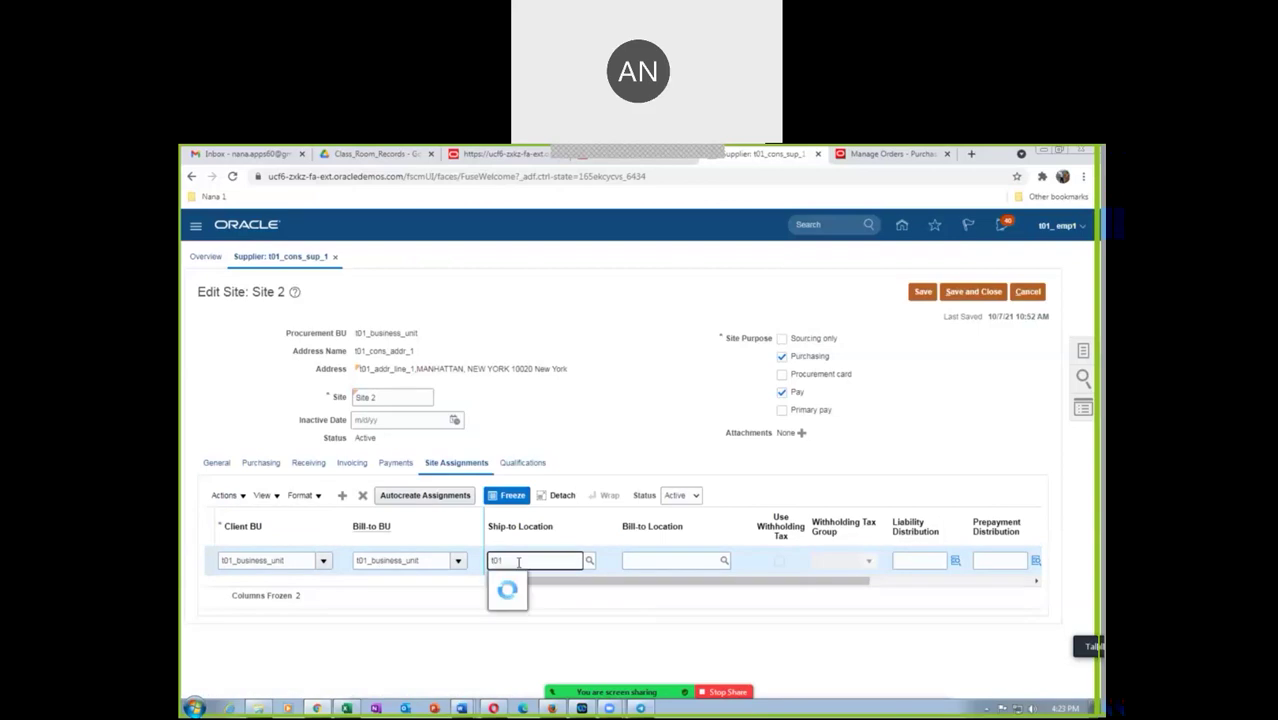
{"action": "type", "text": "t01"}
{"action": "left_click", "coordinate": [533, 602]}
{"action": "left_click", "coordinate": [658, 560]}
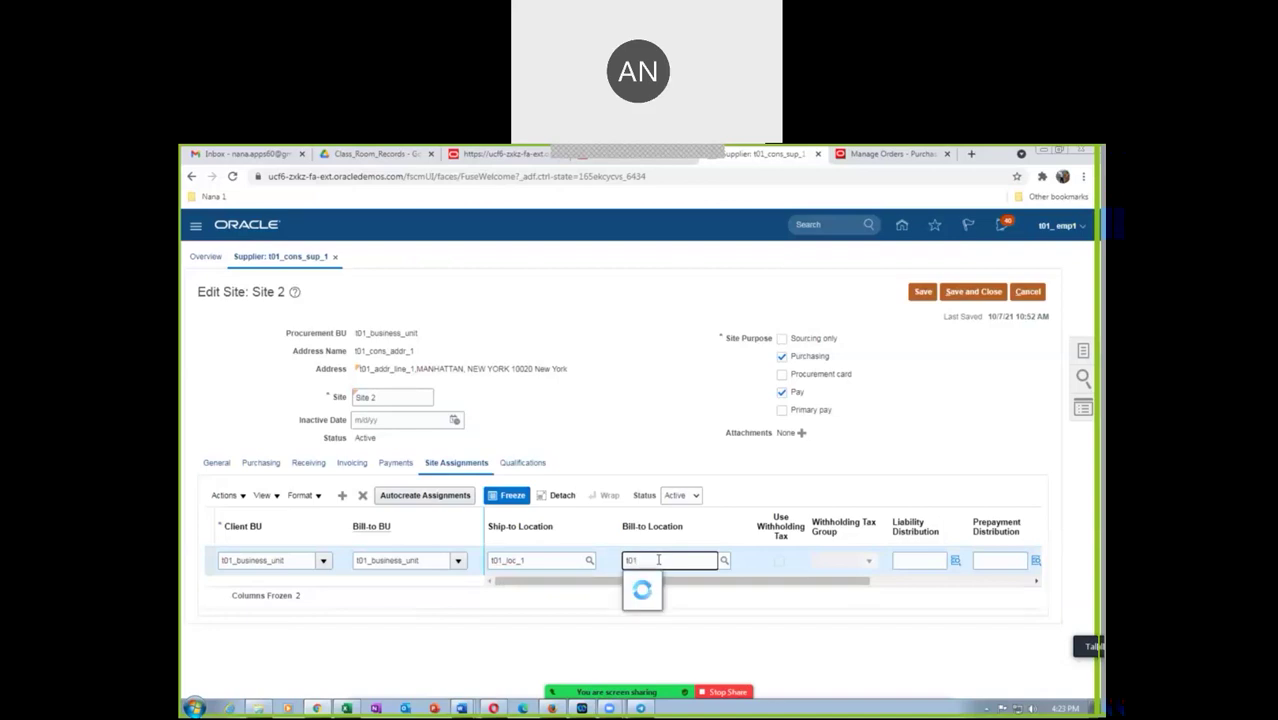
{"action": "left_click", "coordinate": [645, 602]}
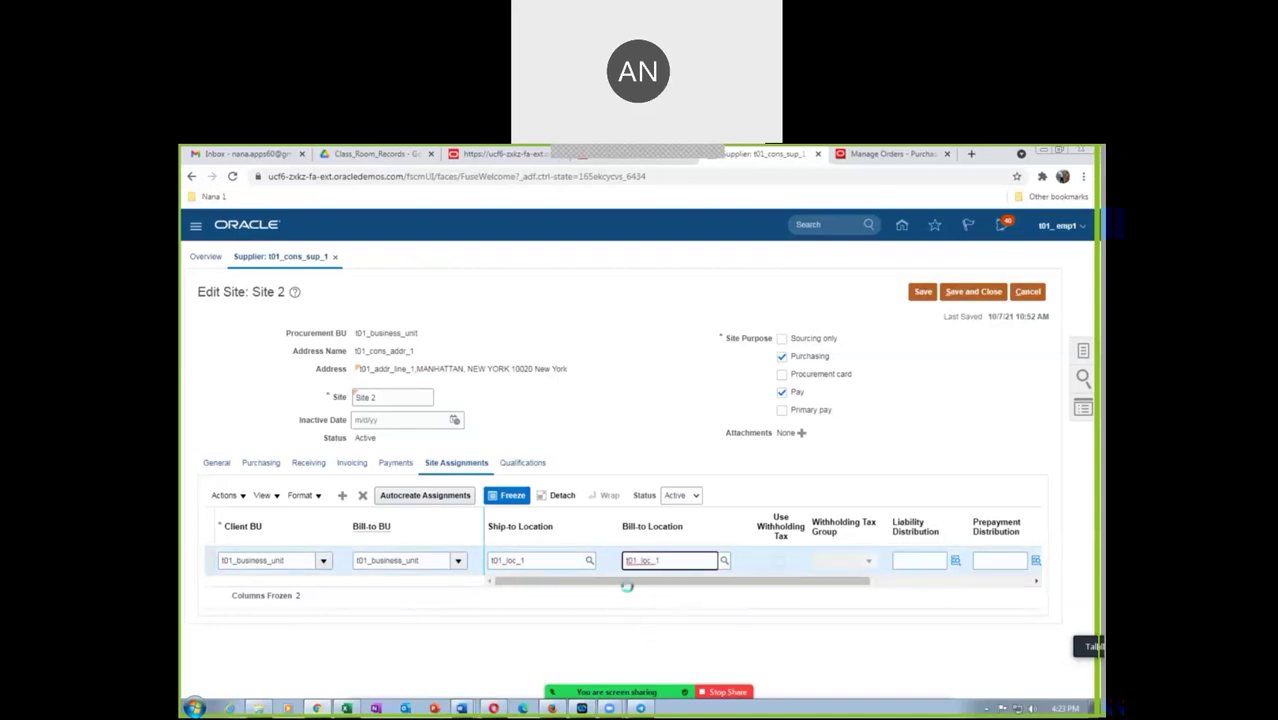
{"action": "left_click_drag", "start_coordinate": [625, 588], "coordinate": [826, 593]}
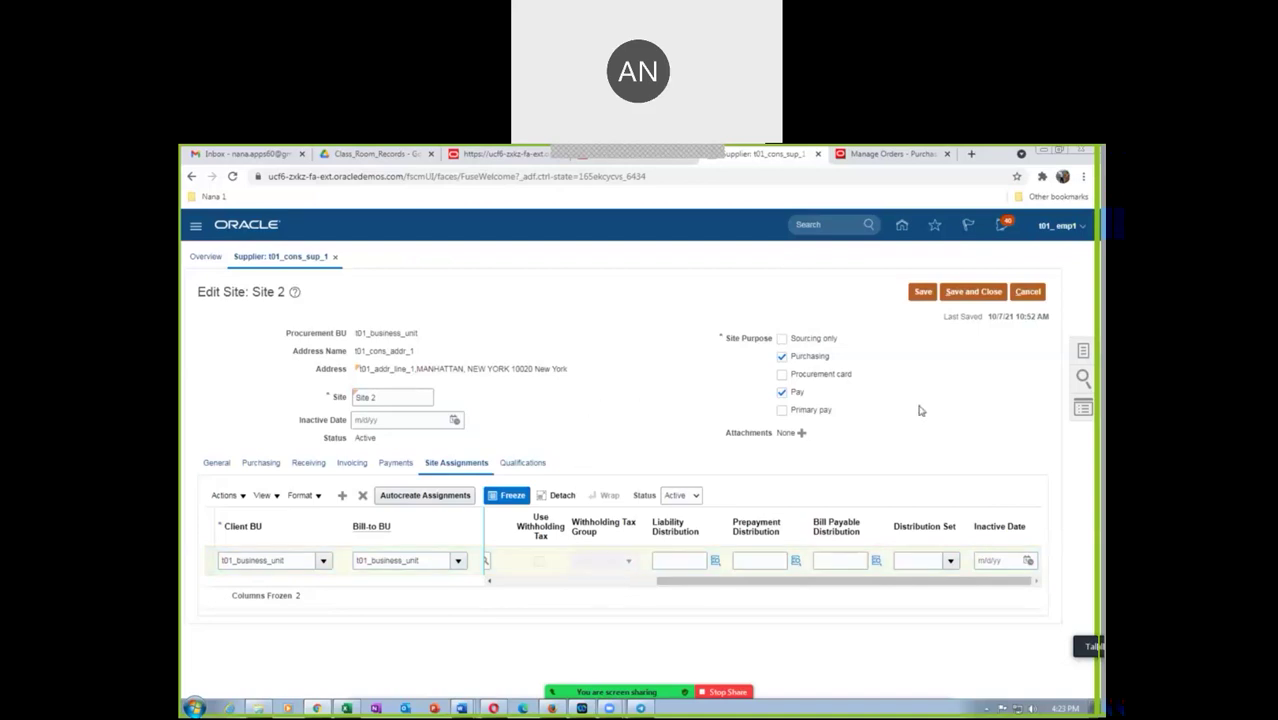
{"action": "left_click", "coordinate": [984, 293]}
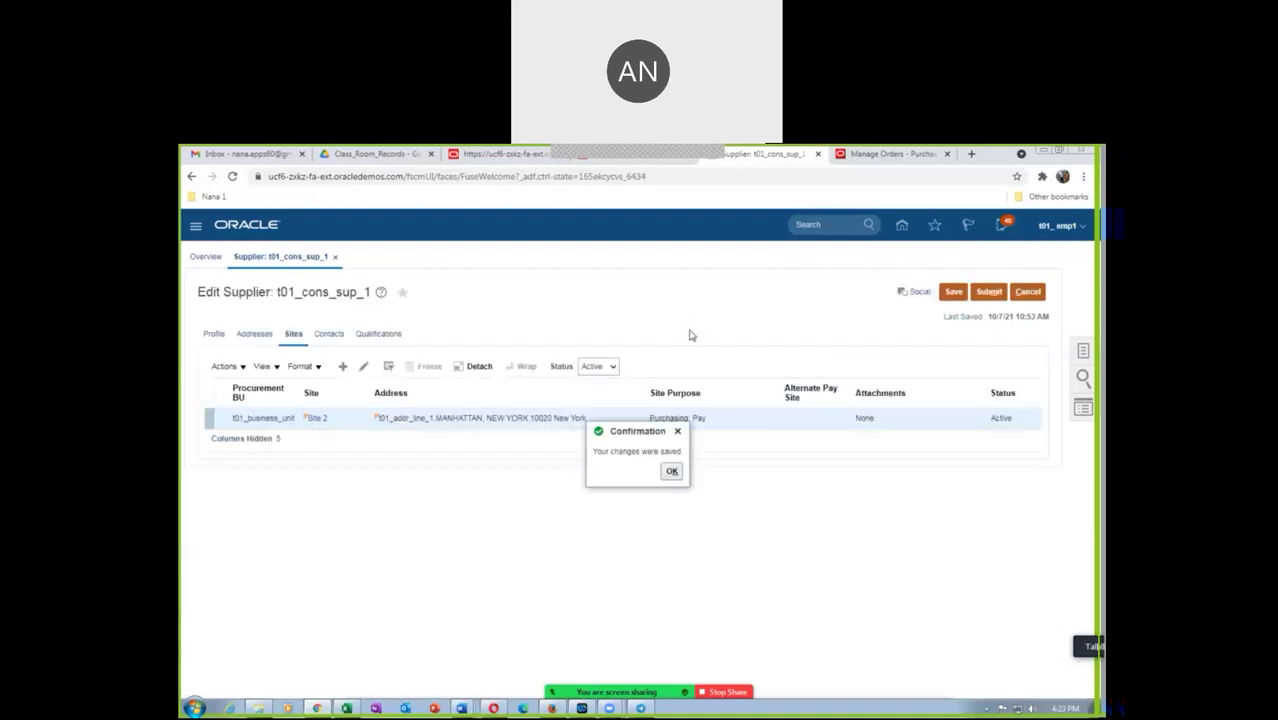
Acknowledge the save, submit supplier t01_cons_sup_1, and confirm the final dialog
{"action": "left_click", "coordinate": [672, 472]}
{"action": "left_click", "coordinate": [989, 292]}
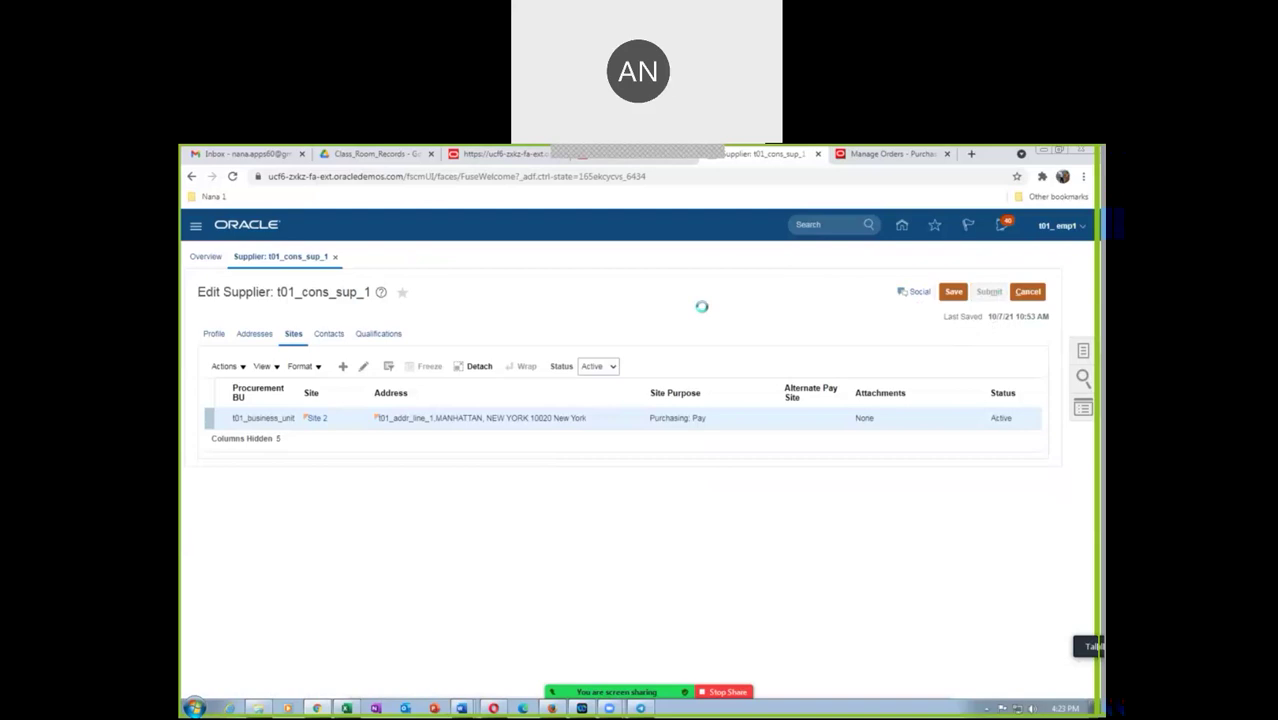
{"action": "left_click", "coordinate": [668, 353]}
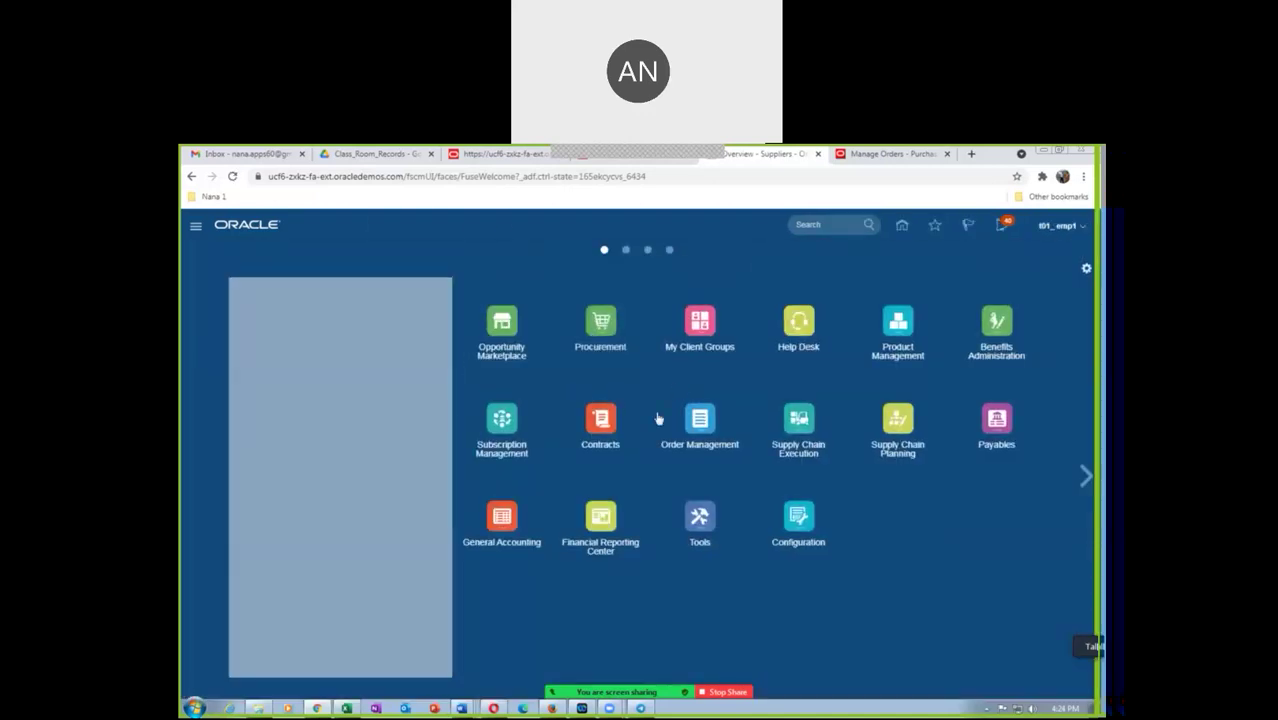
In Explorer, go to OU_Procurement and search Additional_Docs_Records_2 for 'PO'
{"action": "left_click", "coordinate": [262, 709]}
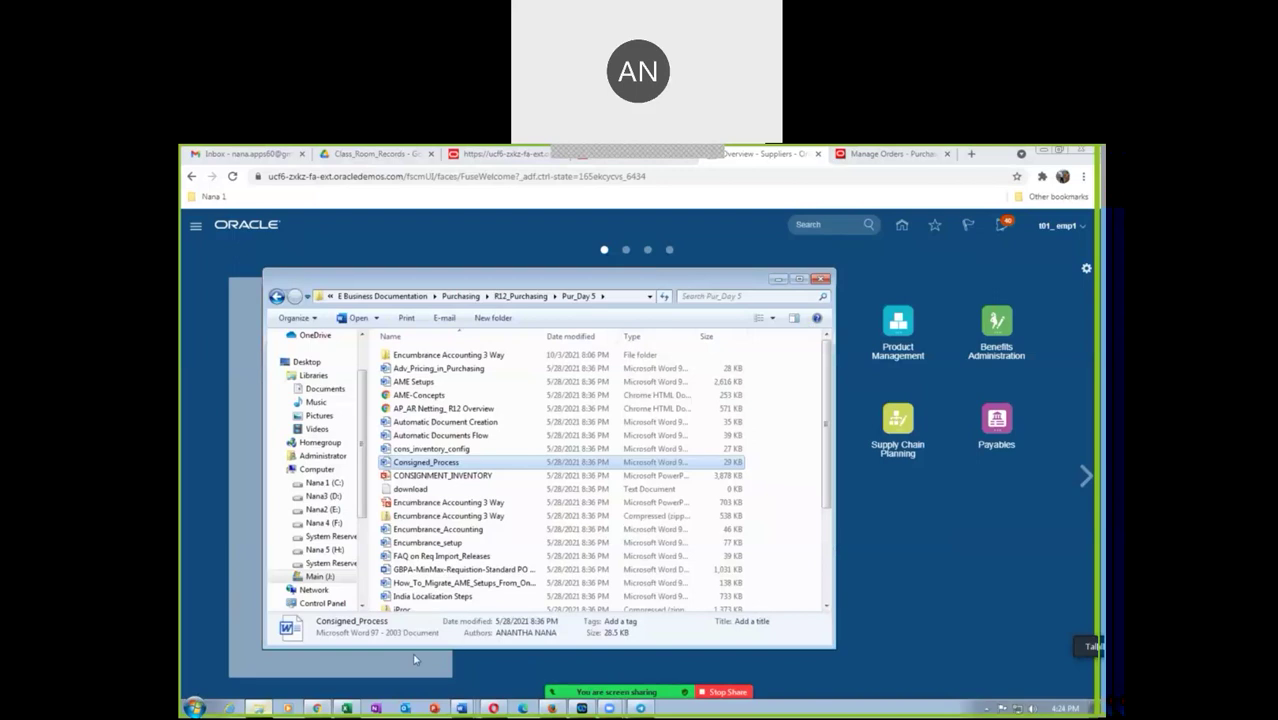
{"action": "left_click", "coordinate": [350, 298]}
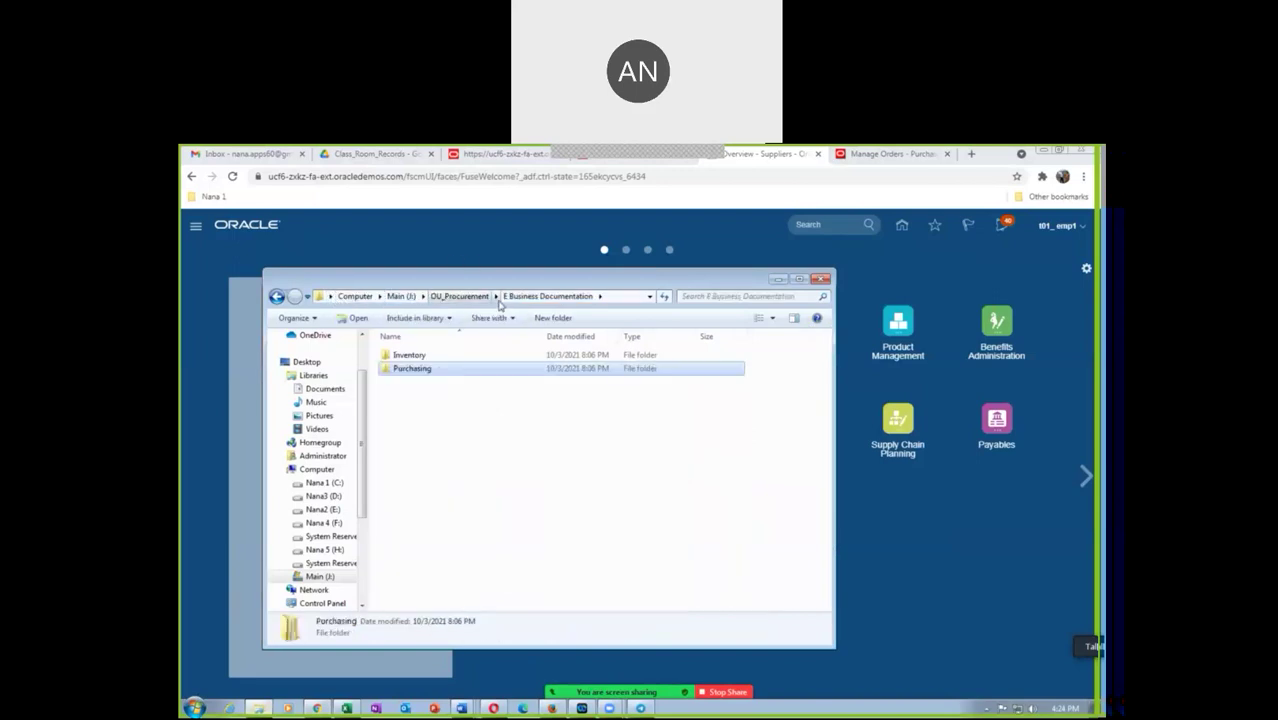
{"action": "left_click", "coordinate": [474, 297]}
{"action": "double_click", "coordinate": [460, 369]}
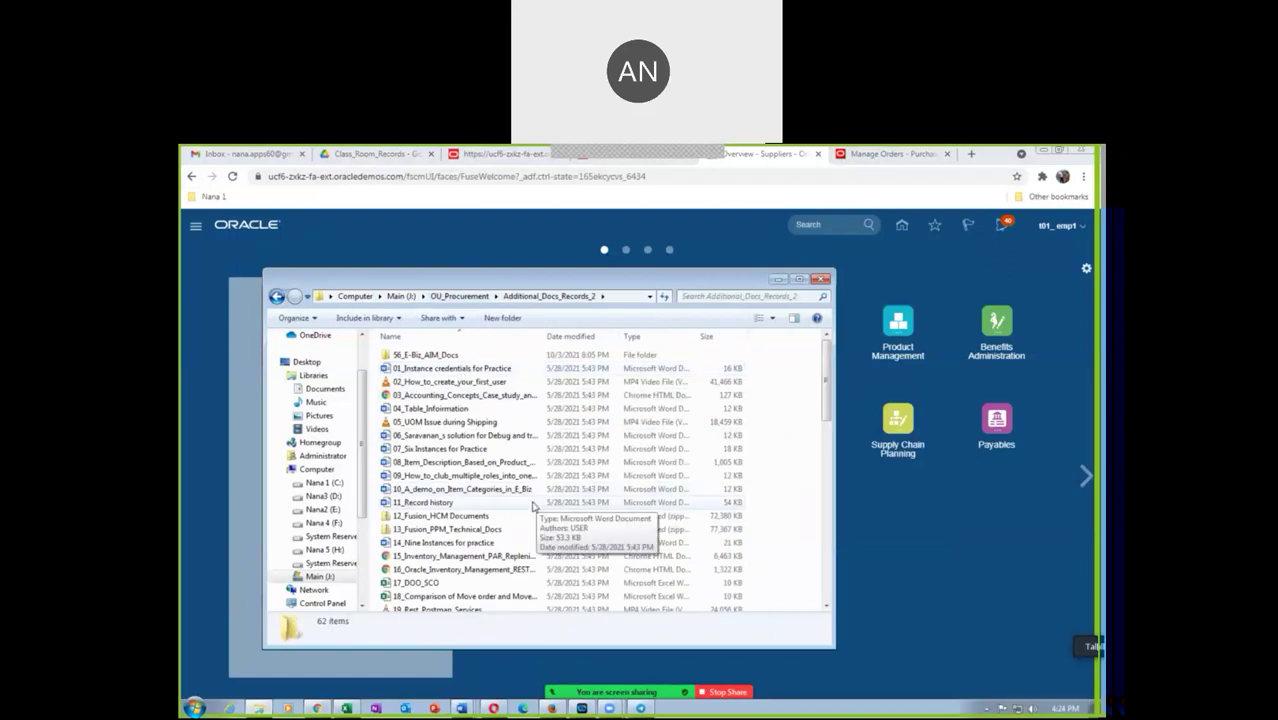
{"action": "left_click", "coordinate": [705, 296]}
{"action": "type", "text": "PO"}
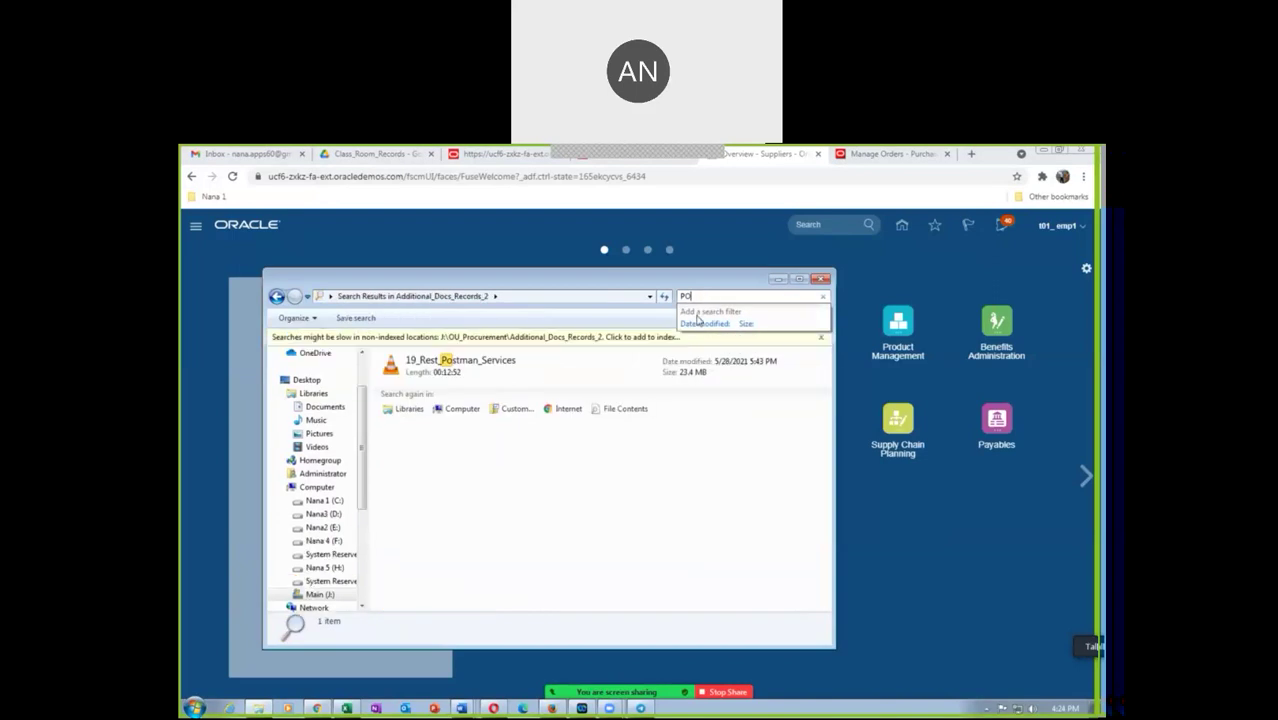
{"action": "key", "text": "BackSpace"}
{"action": "key", "text": "BackSpace"}
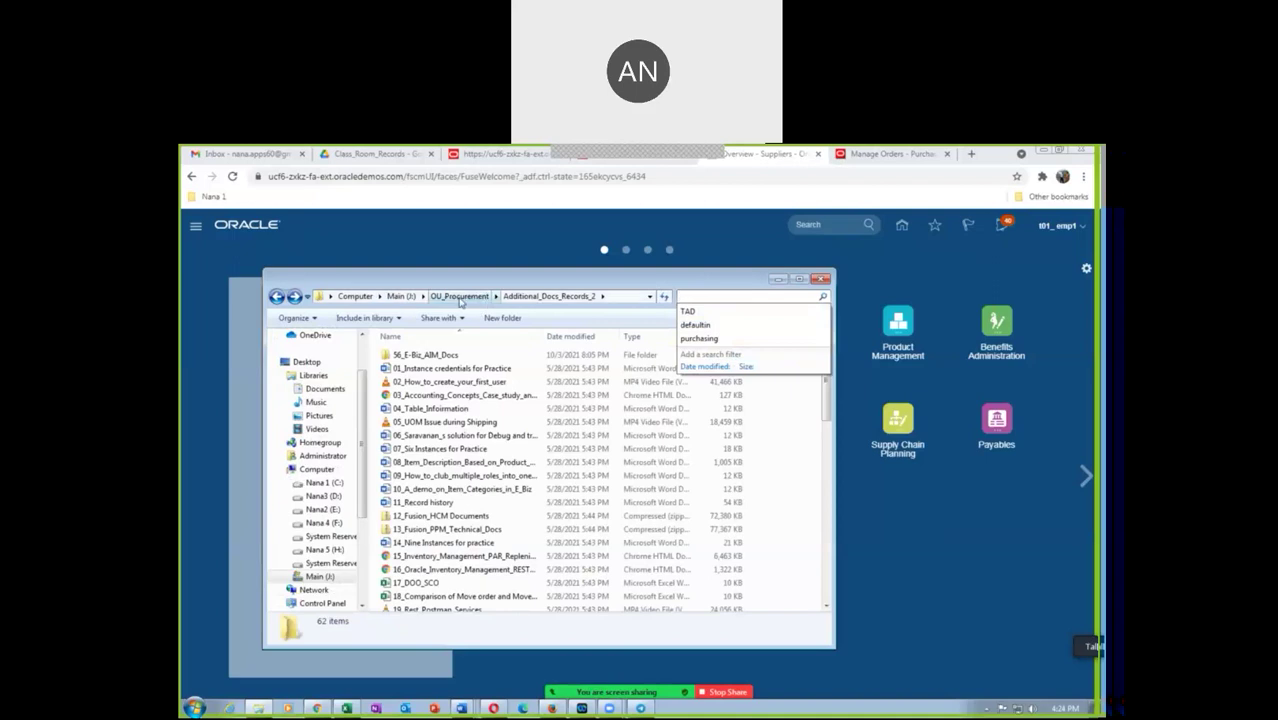
Open Additional_Docs_Records_3, try a search there, and return to its full folder listing
{"action": "left_click", "coordinate": [460, 296]}
{"action": "double_click", "coordinate": [452, 386]}
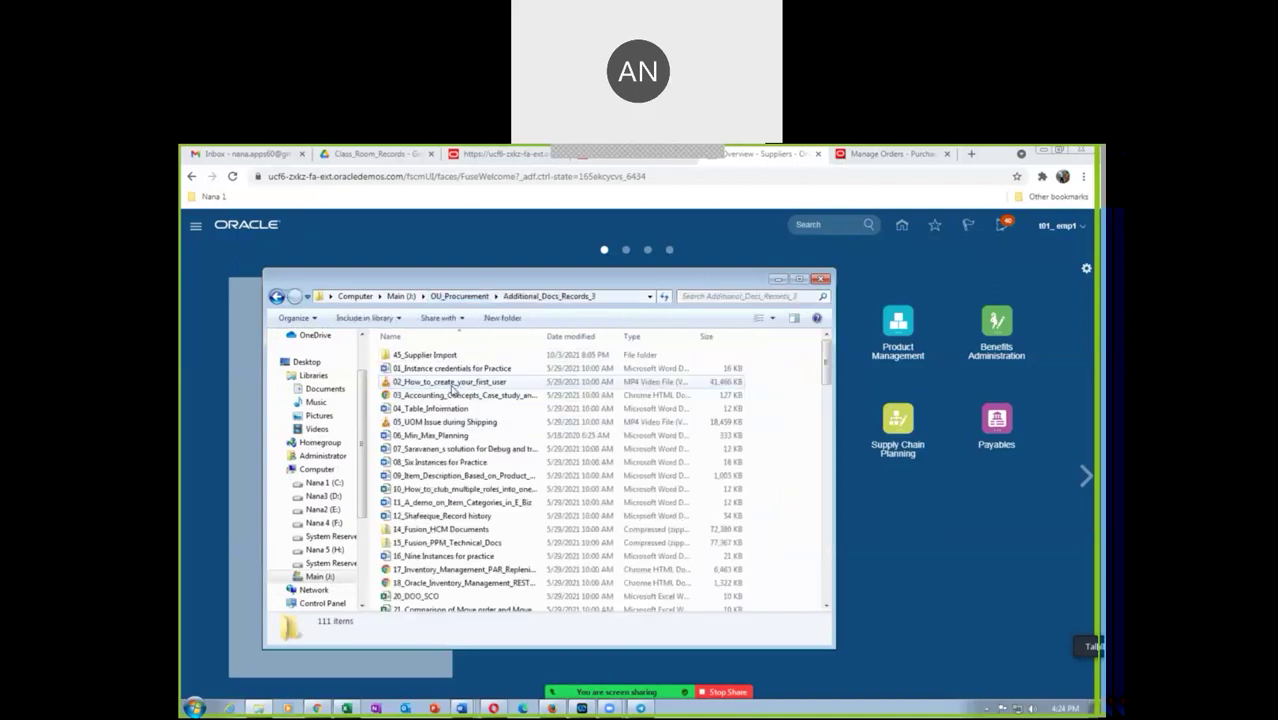
{"action": "left_click", "coordinate": [706, 294]}
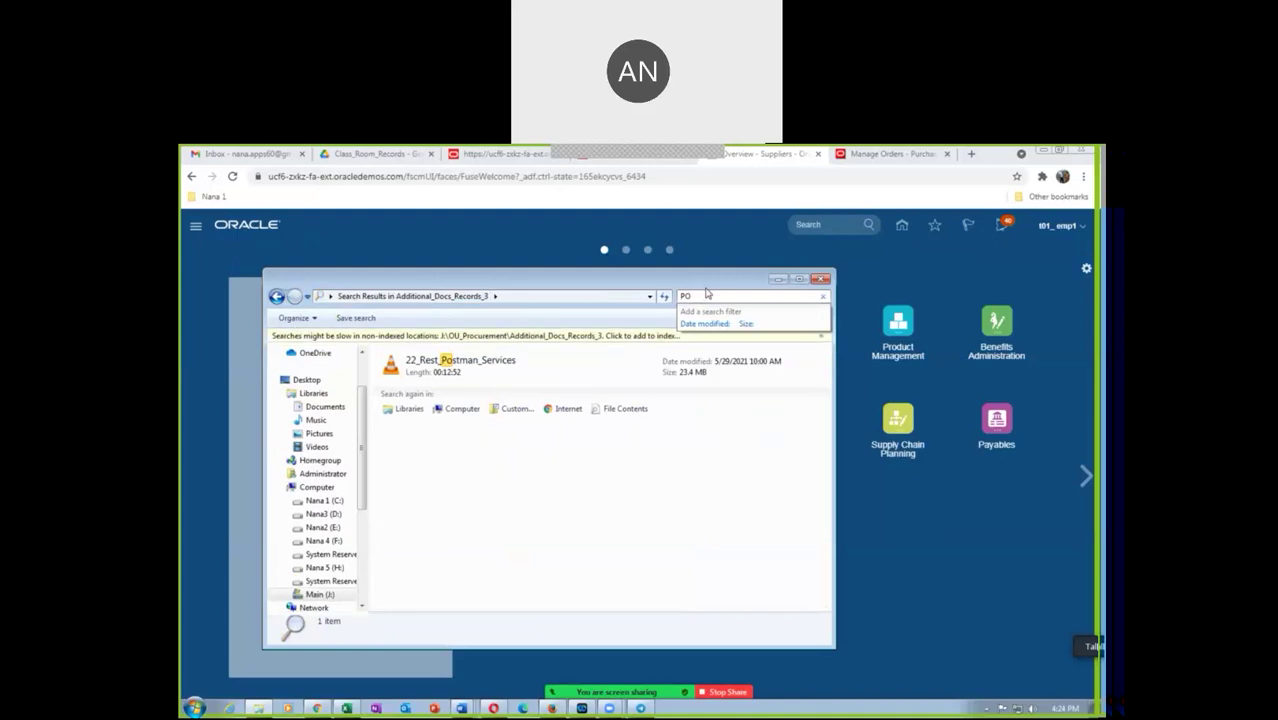
{"action": "key", "text": "BackSpace"}
{"action": "key", "text": "BackSpace"}
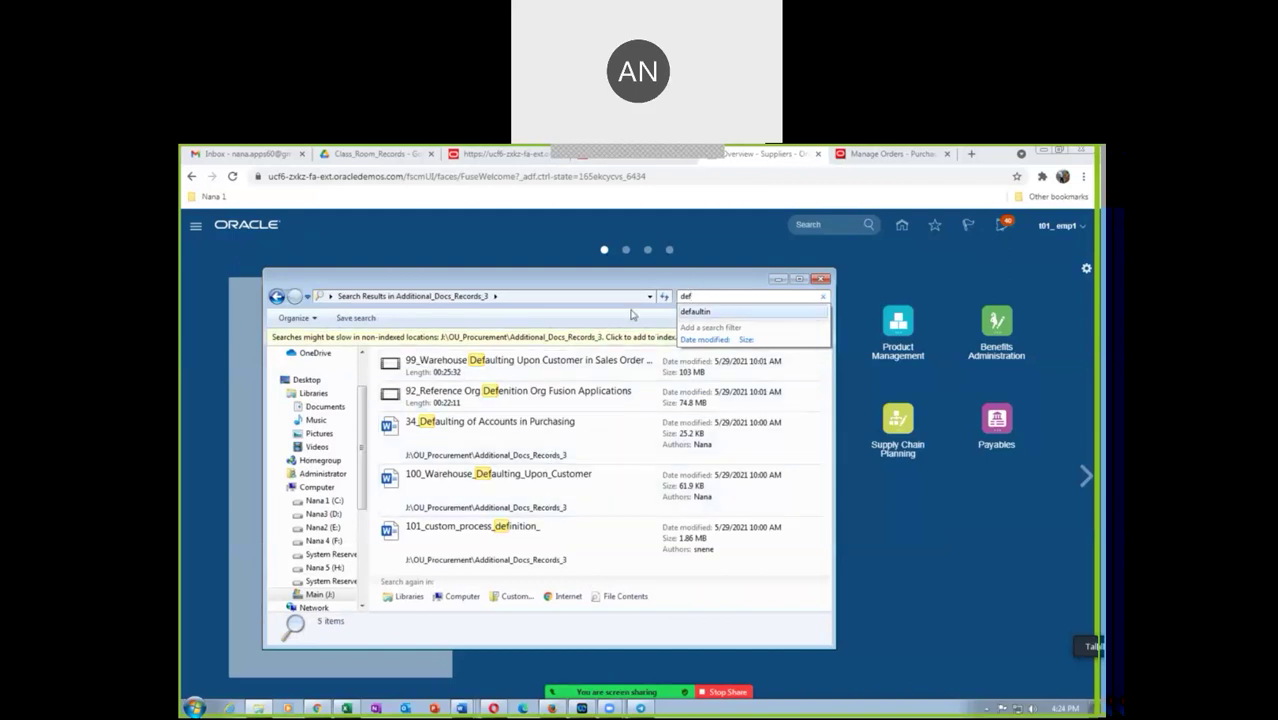
{"action": "left_click", "coordinate": [366, 297]}
{"action": "left_click", "coordinate": [330, 296]}
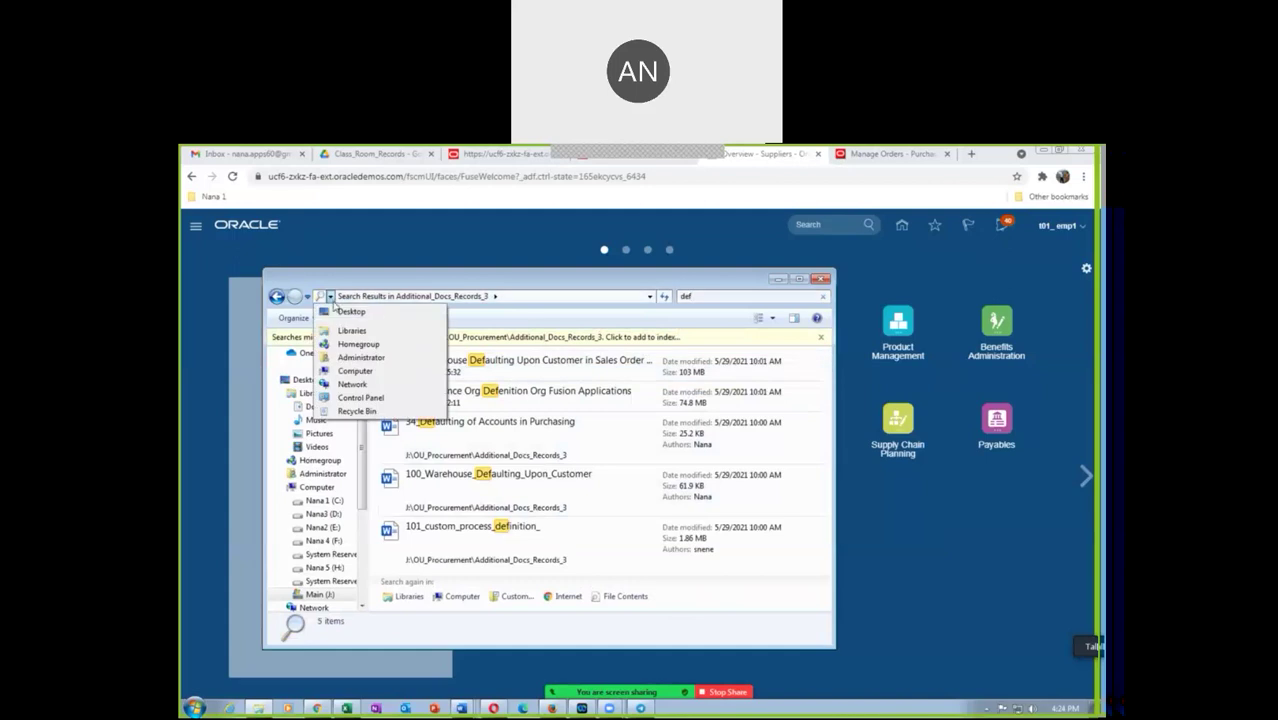
{"action": "left_click", "coordinate": [276, 296]}
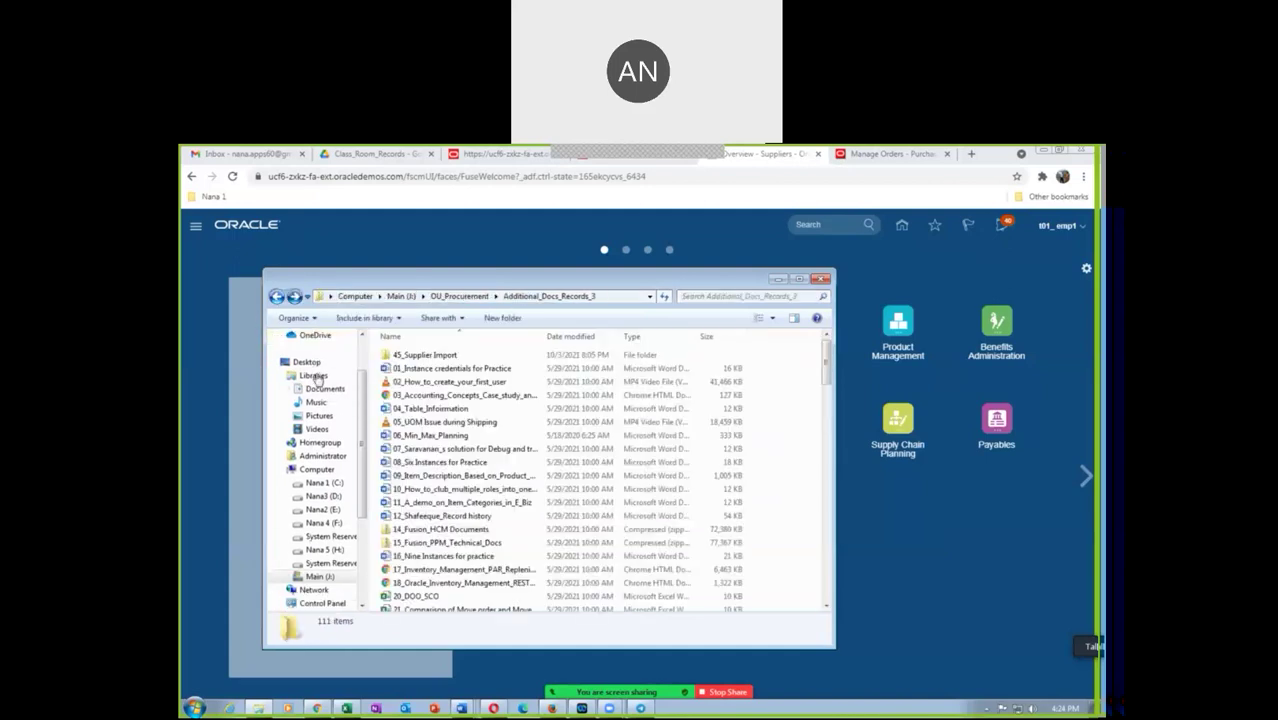
Revisit Additional_Docs_Records_2 and try a search in it again
{"action": "left_click", "coordinate": [459, 296]}
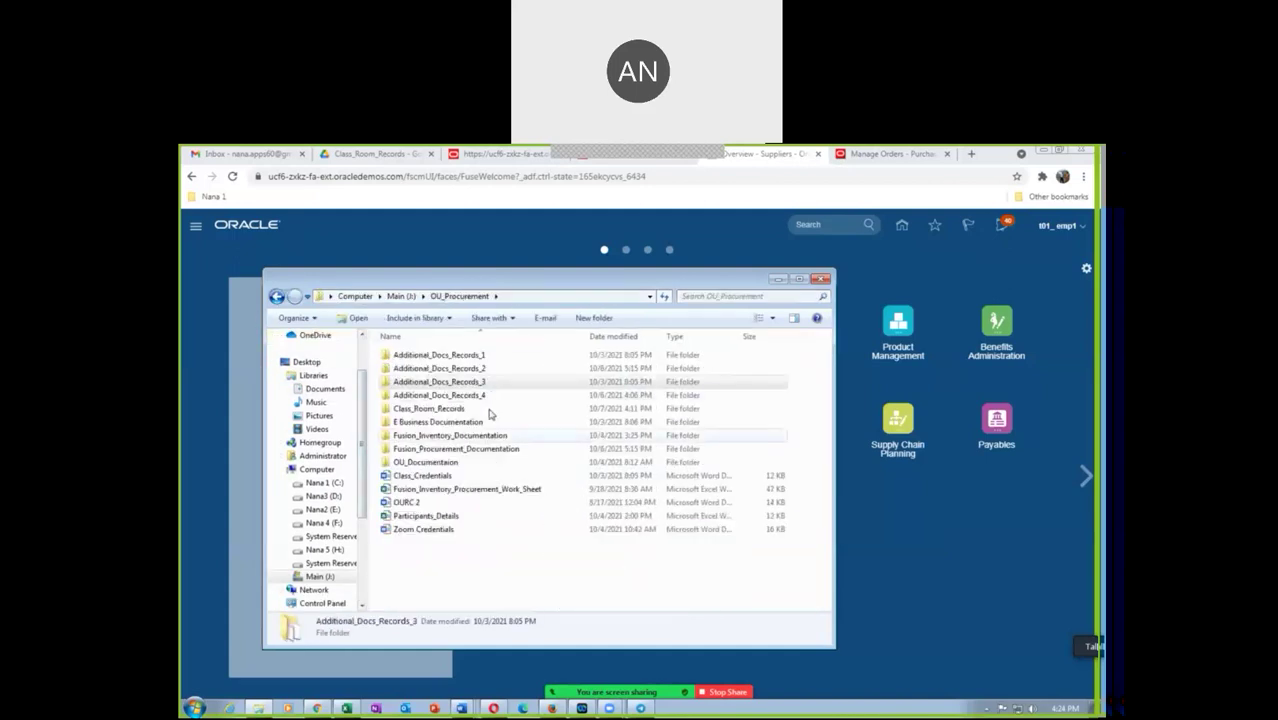
{"action": "double_click", "coordinate": [477, 369]}
{"action": "left_click", "coordinate": [712, 295]}
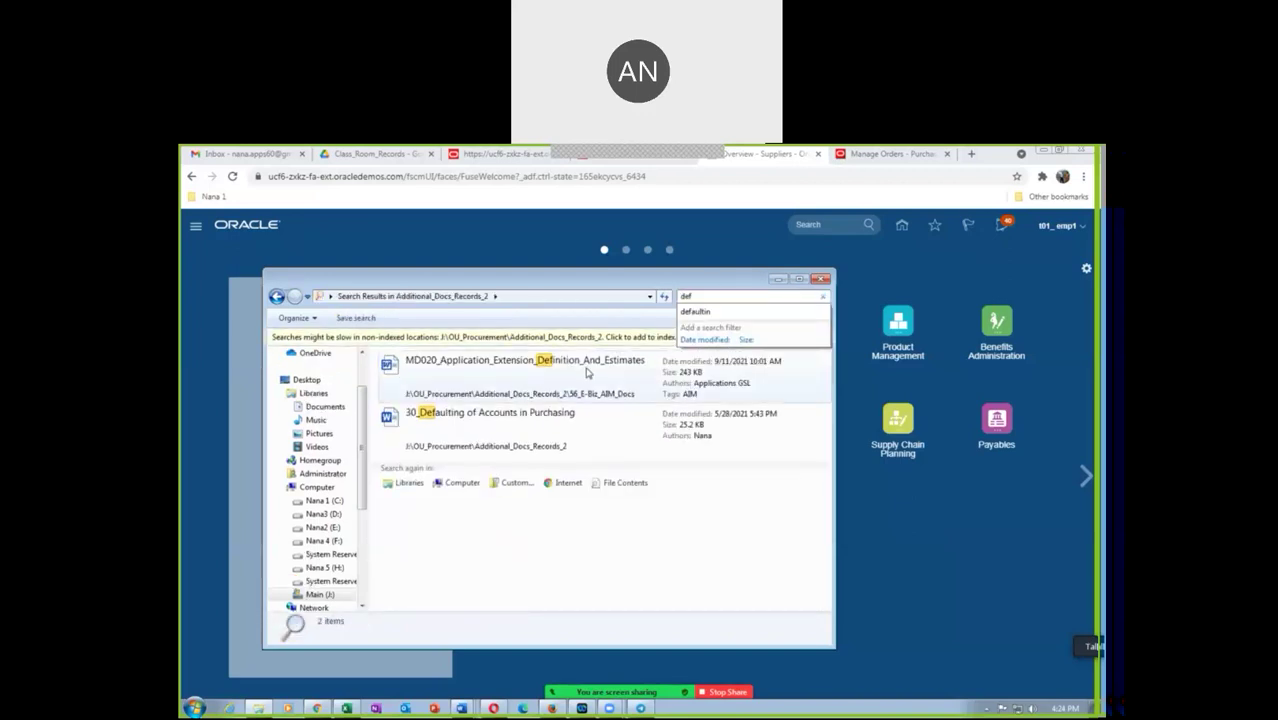
{"action": "left_click", "coordinate": [276, 296]}
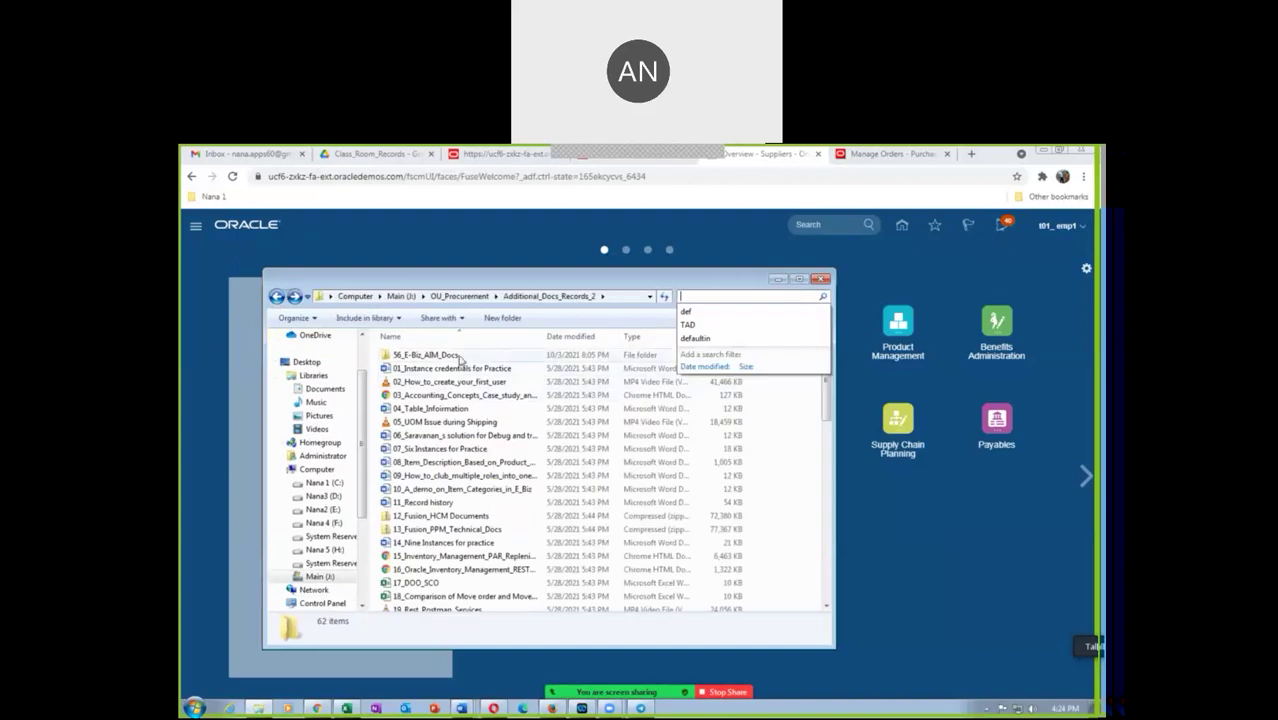
Search Additional_Docs_Records_1 for 'def' and open 43_PO_Head_Sch_Dist_Defaulting
{"action": "left_click", "coordinate": [459, 296]}
{"action": "left_click", "coordinate": [482, 358]}
{"action": "double_click", "coordinate": [482, 358]}
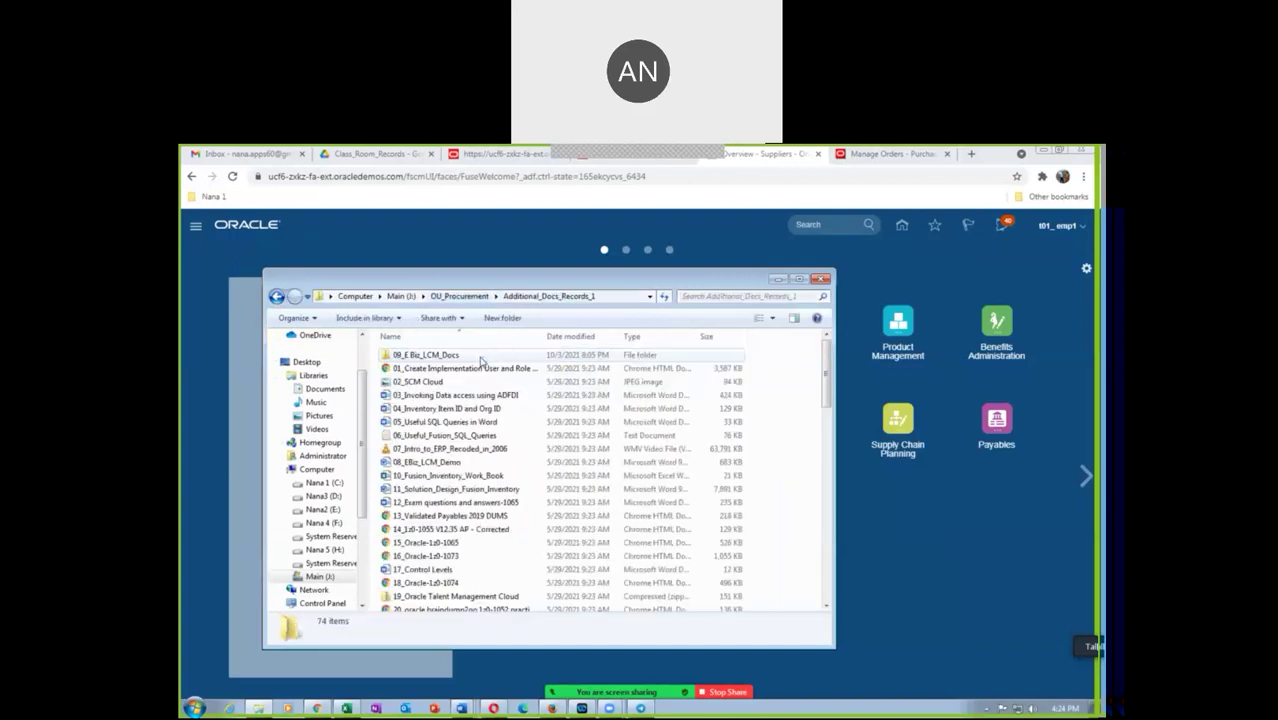
{"action": "left_click", "coordinate": [702, 296]}
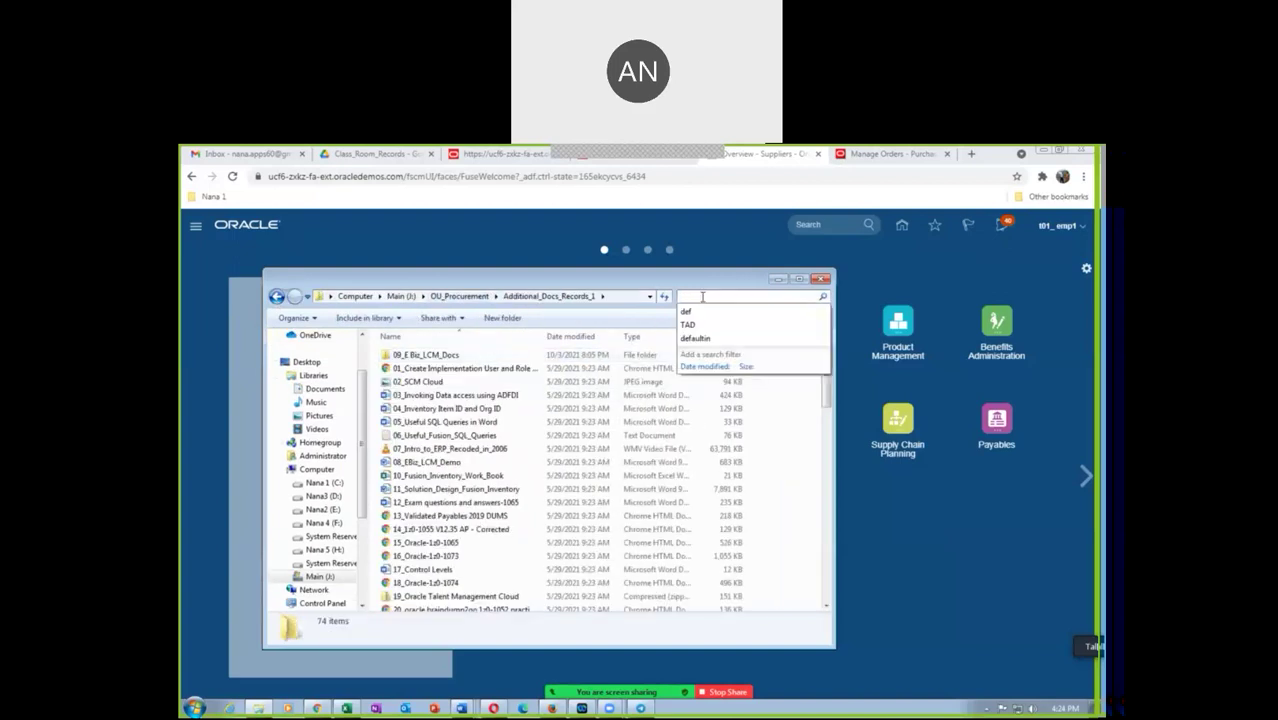
{"action": "type", "text": "def"}
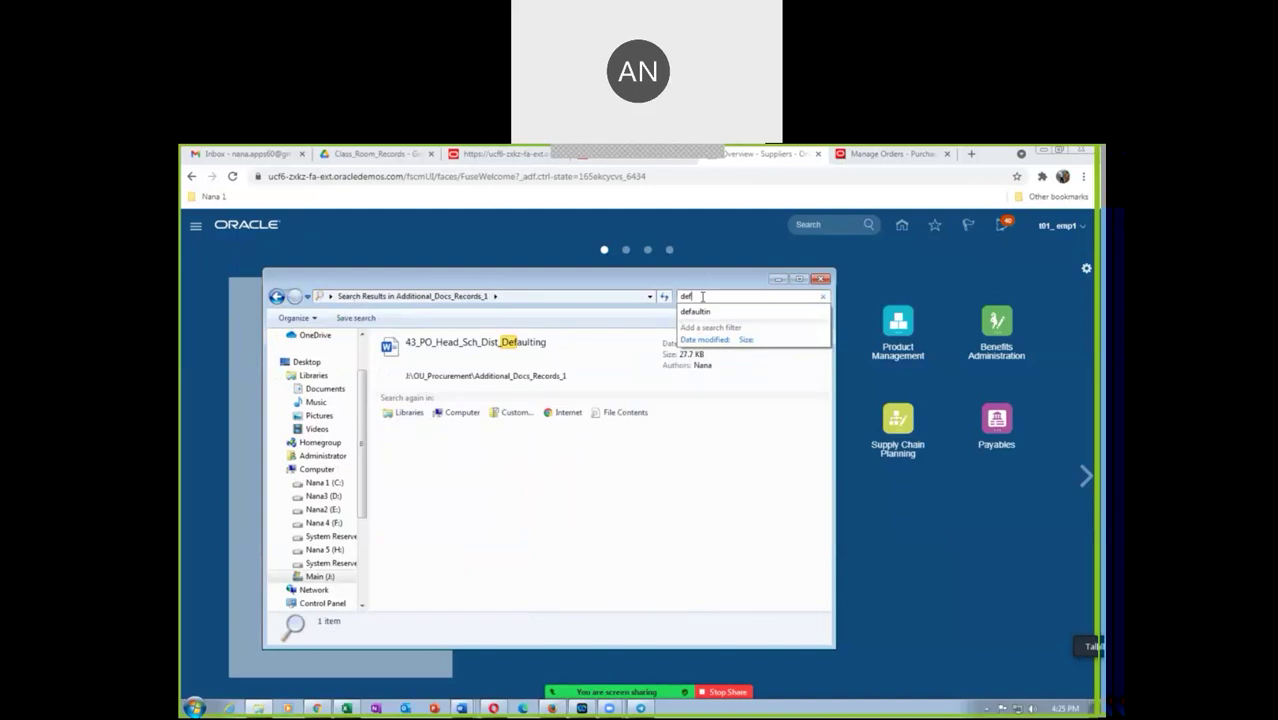
{"action": "left_click", "coordinate": [464, 374]}
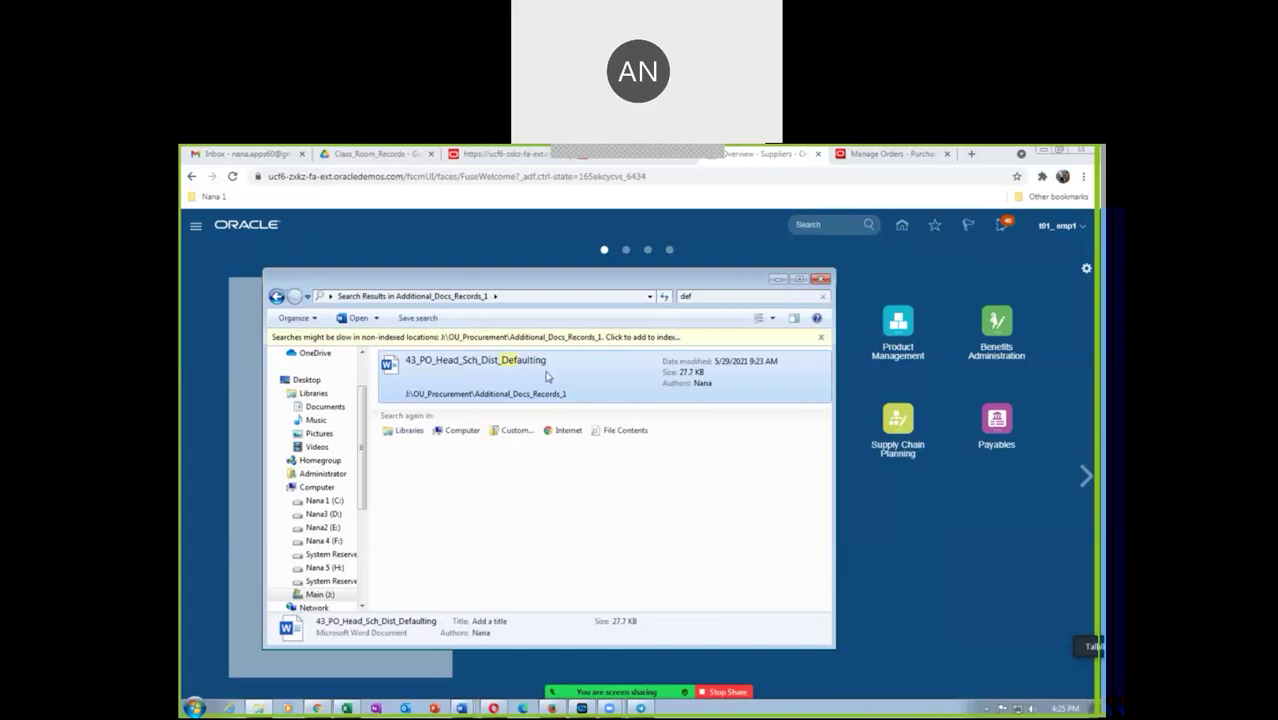
{"action": "double_click", "coordinate": [469, 368]}
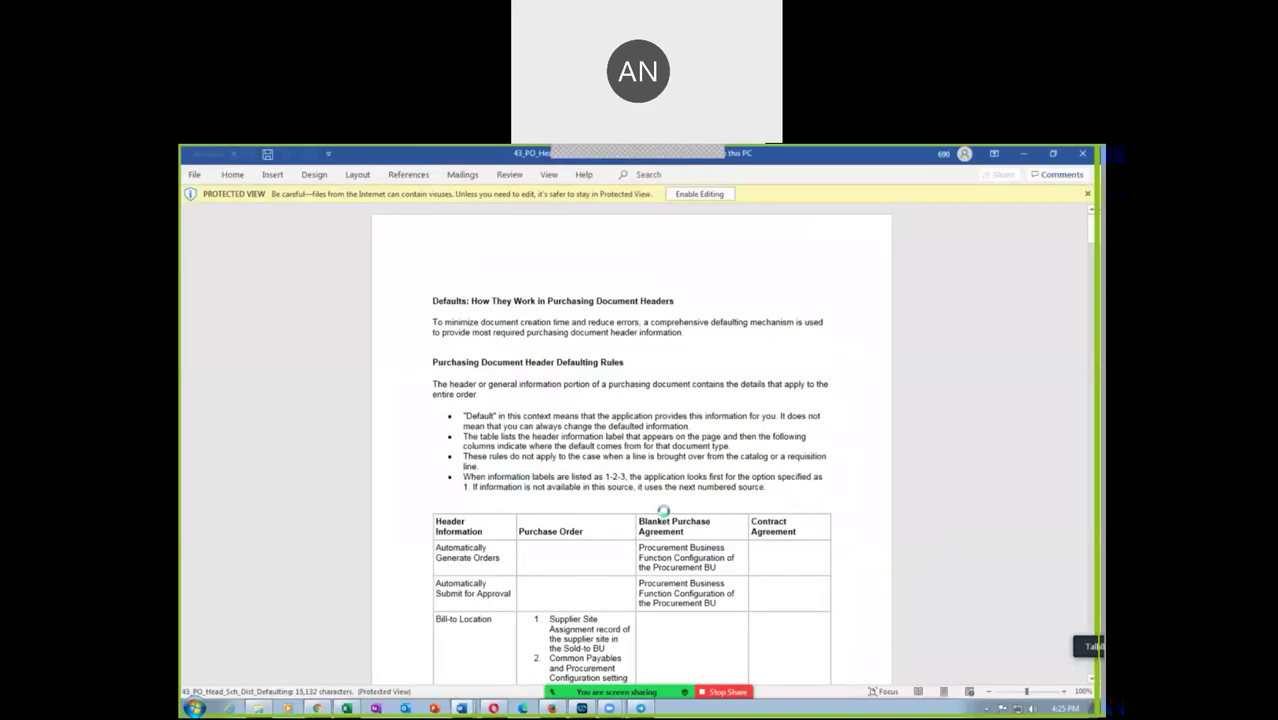
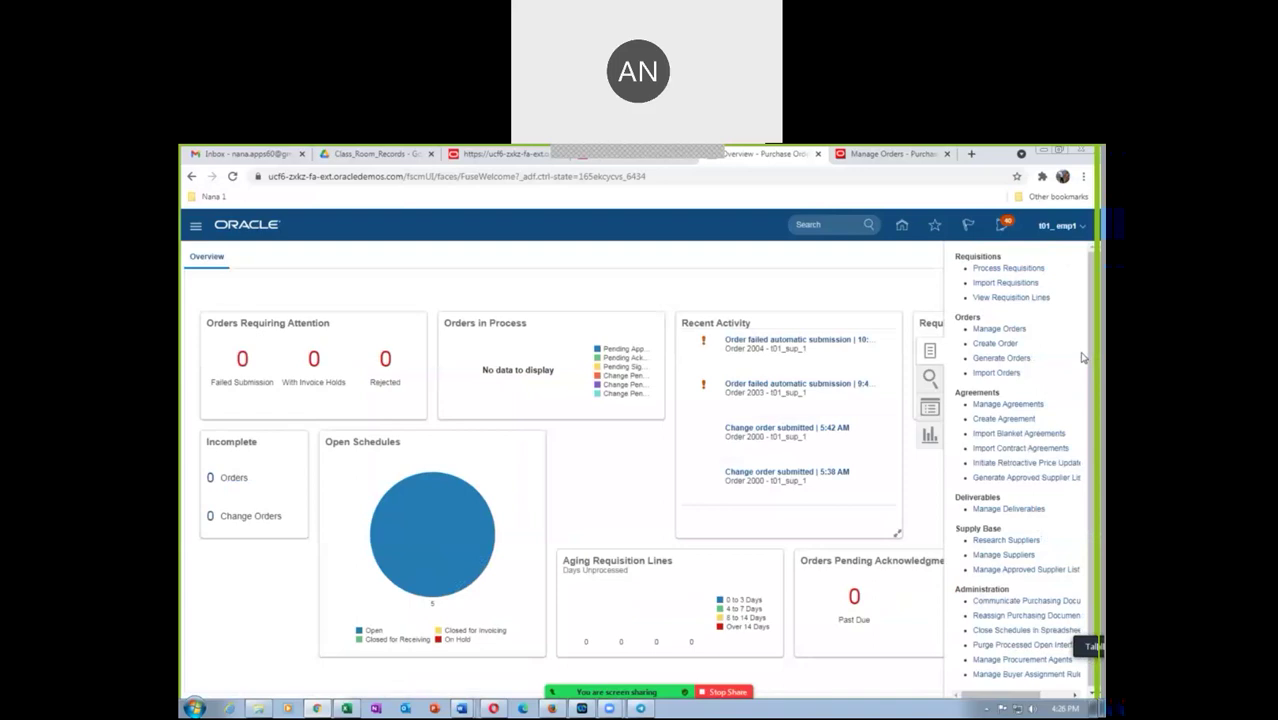
Create a Consignment Agreement for supplier t01_cons_sup_1, producing agreement 3002
{"action": "left_click", "coordinate": [1004, 419]}
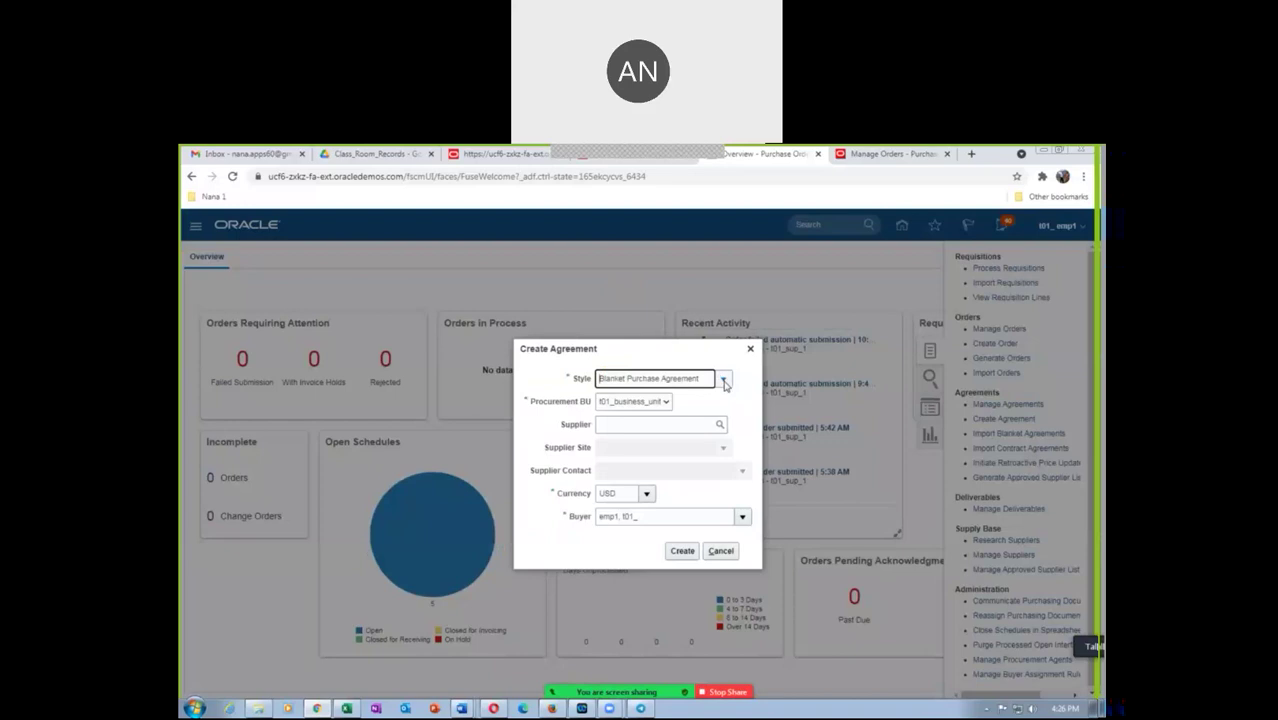
{"action": "left_click", "coordinate": [722, 380]}
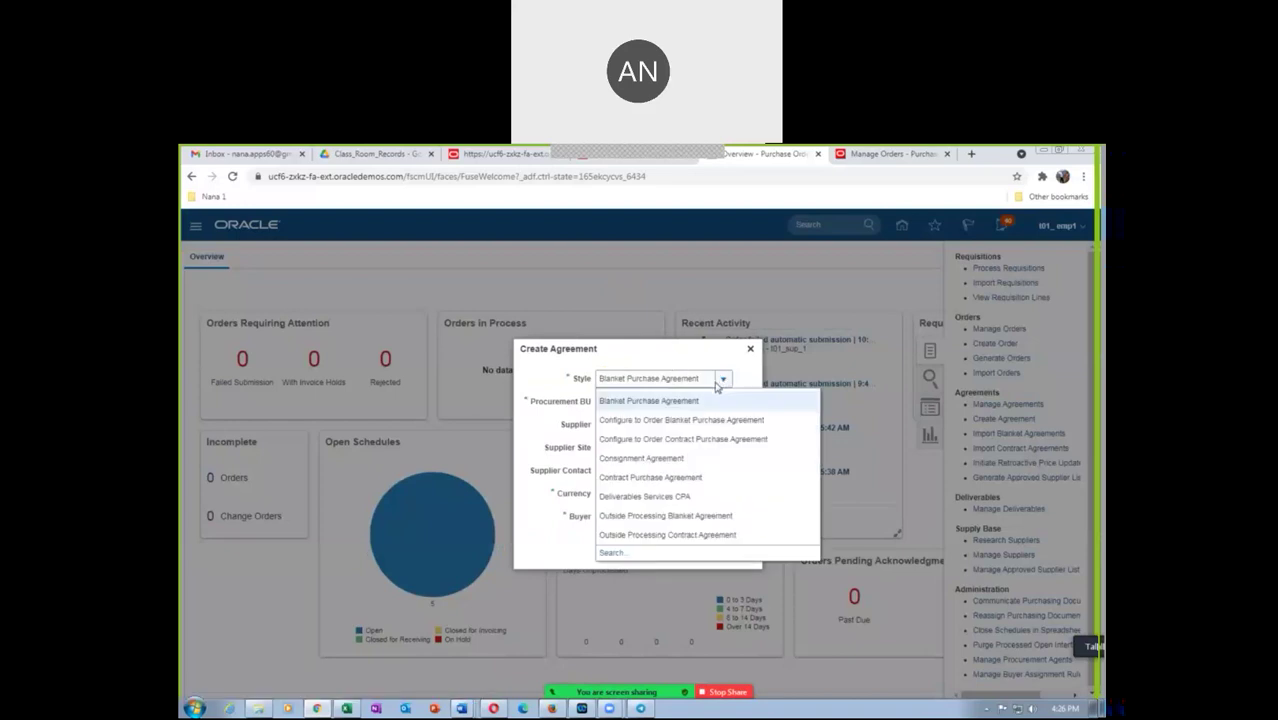
{"action": "key", "text": "Escape"}
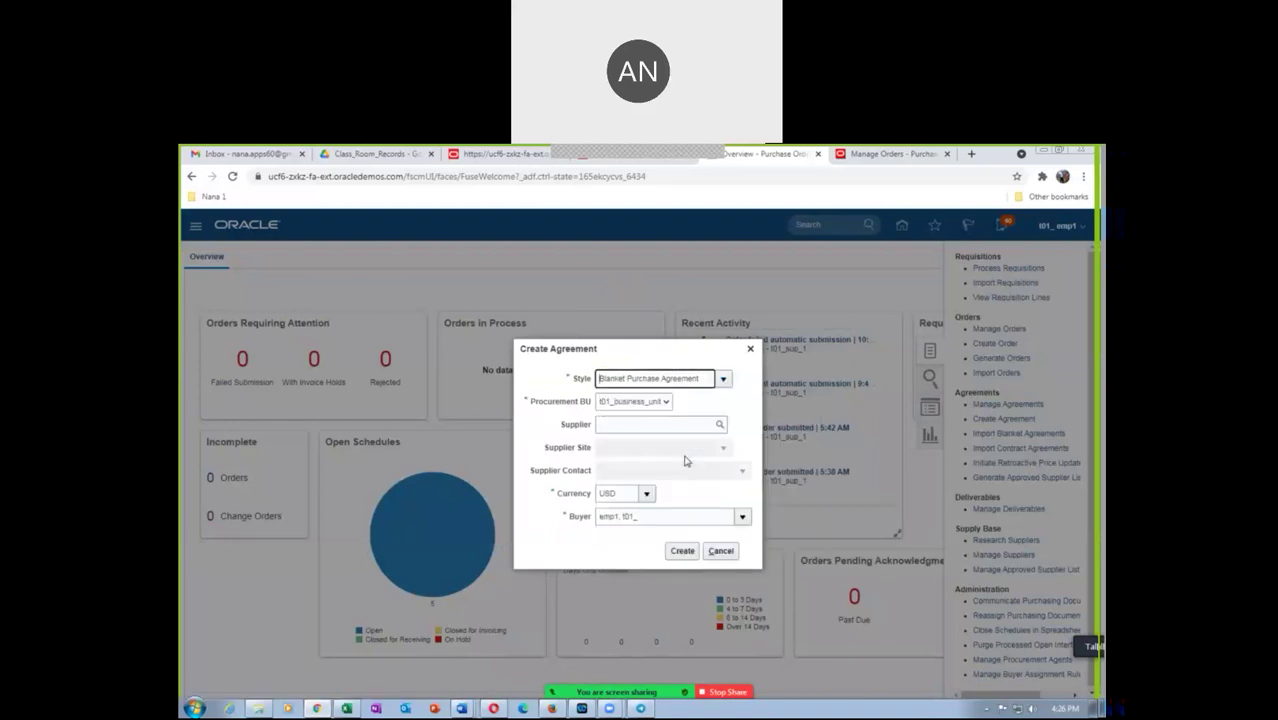
{"action": "key", "text": "Down"}
{"action": "left_click", "coordinate": [630, 428]}
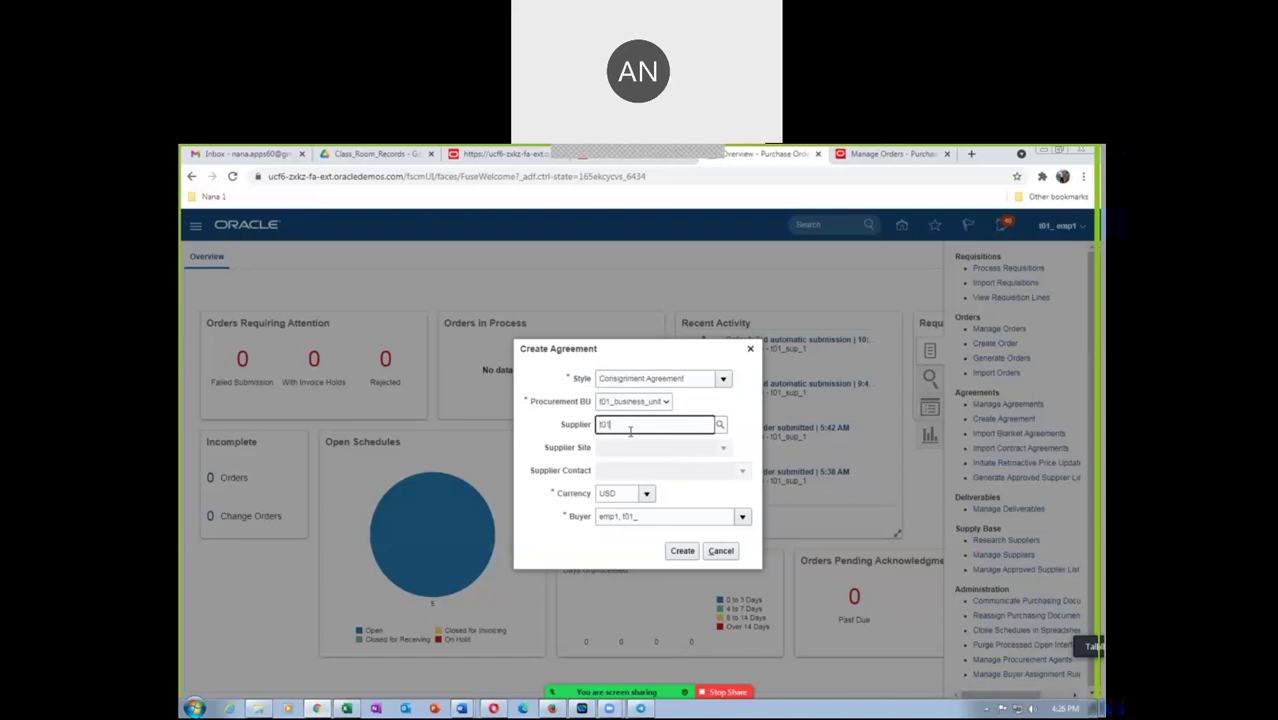
{"action": "left_click", "coordinate": [638, 452]}
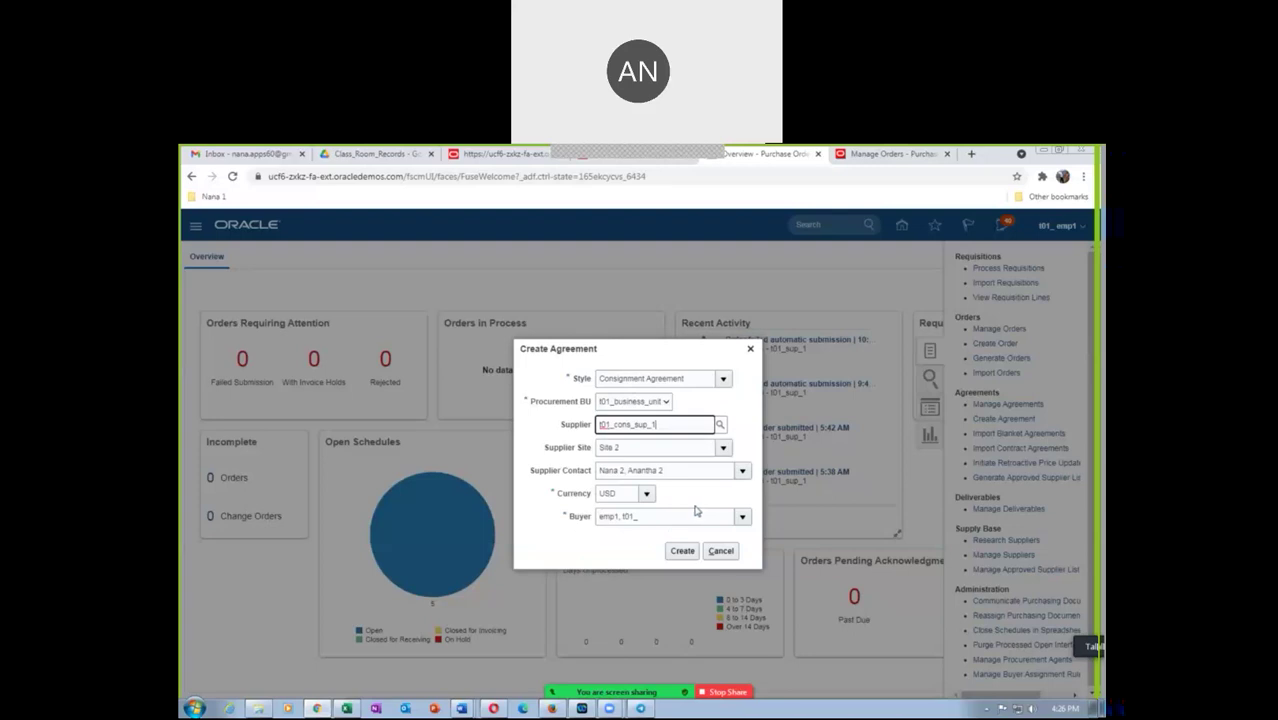
{"action": "left_click", "coordinate": [680, 551]}
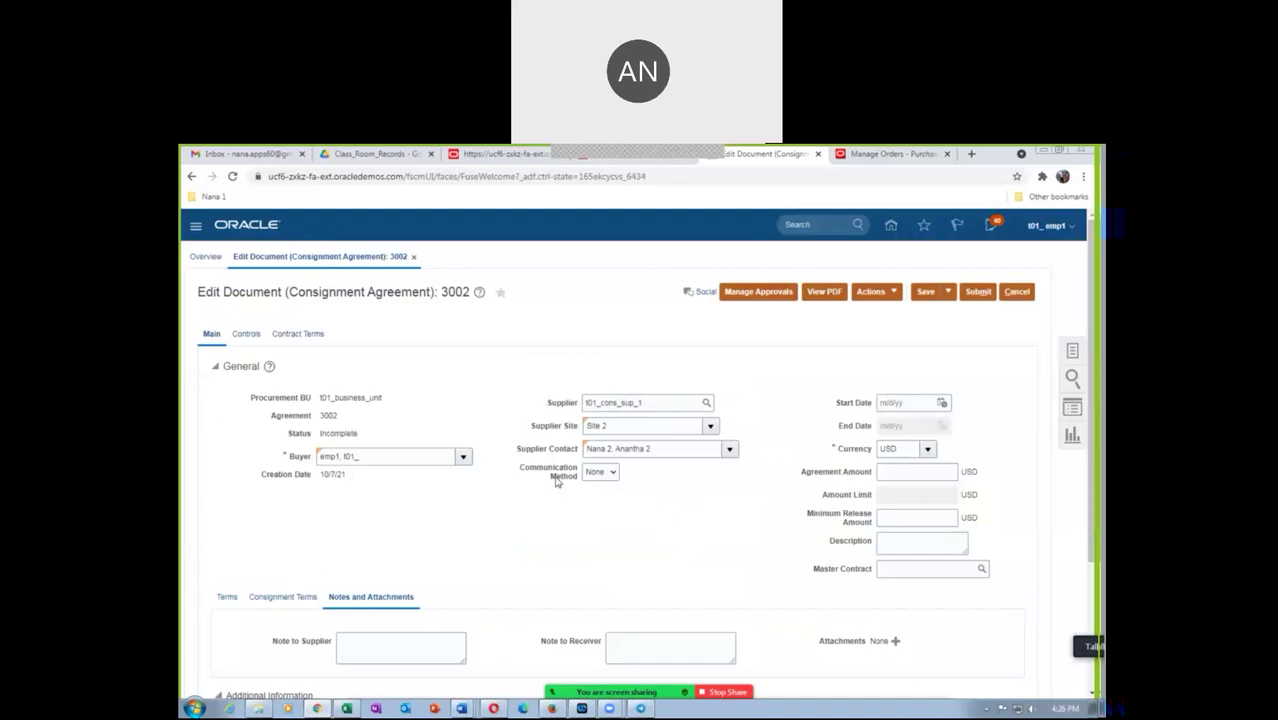
Show agreement 3002's Terms, then its Consignment Terms, and open the Aging Onset Point choices
{"action": "scroll", "coordinate": [621, 495], "scroll_direction": "down", "scroll_amount": 3}
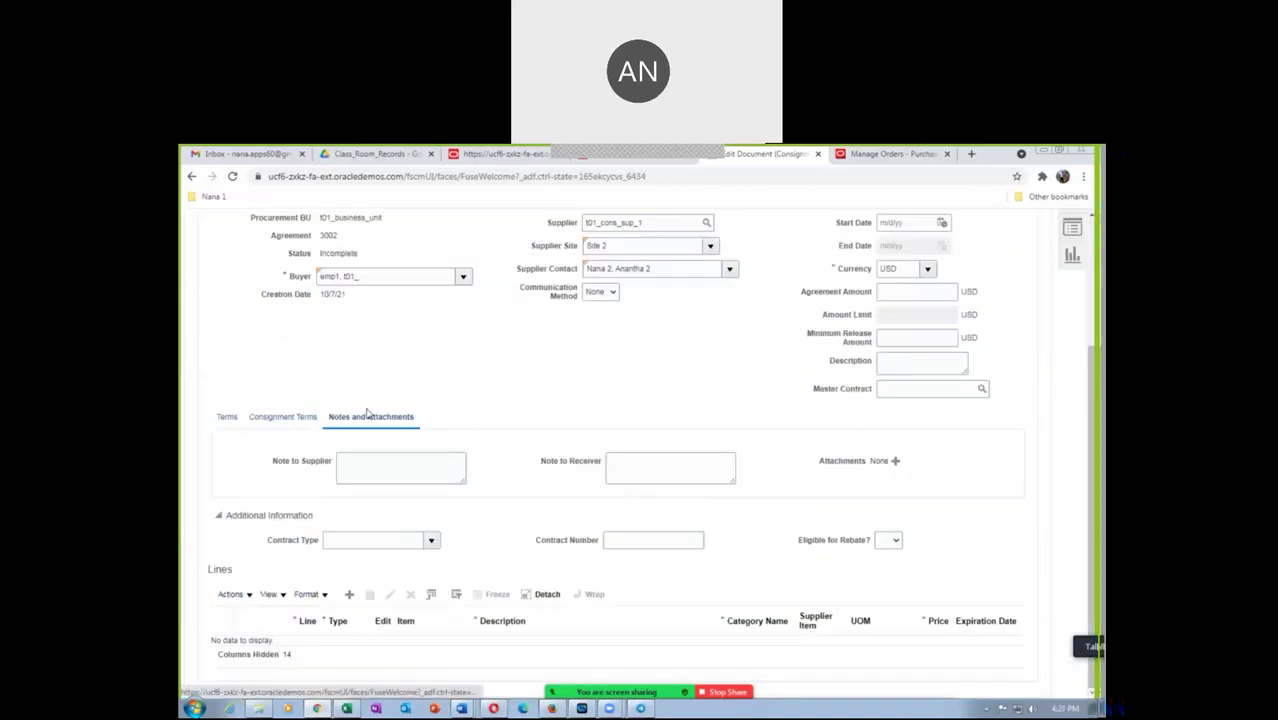
{"action": "scroll", "coordinate": [368, 412], "scroll_direction": "up", "scroll_amount": 2}
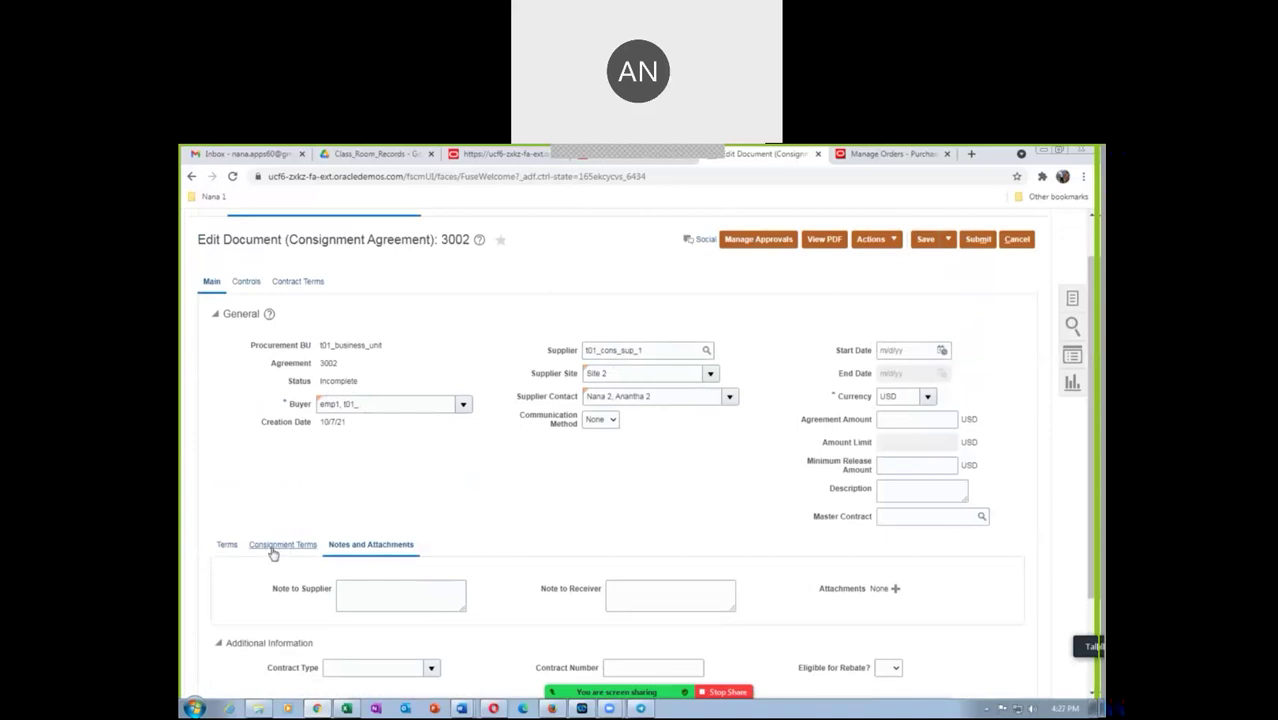
{"action": "left_click", "coordinate": [228, 548]}
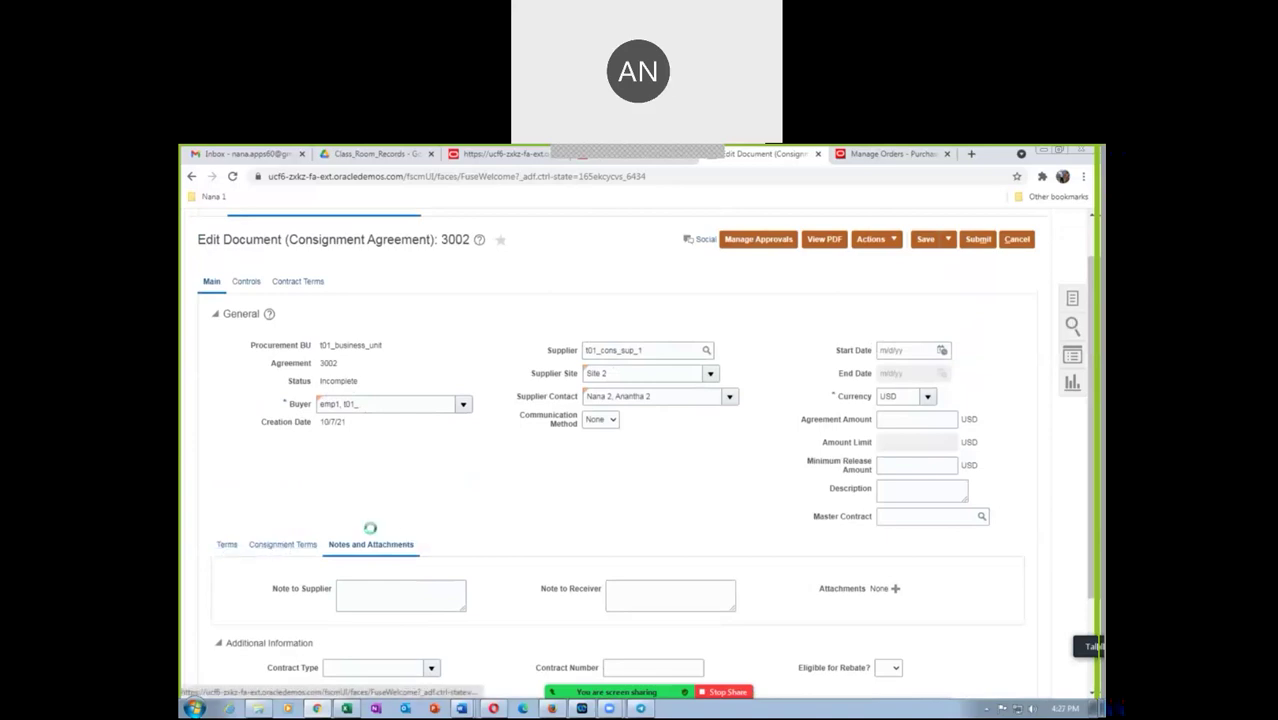
{"action": "scroll", "coordinate": [420, 526], "scroll_direction": "down", "scroll_amount": 1}
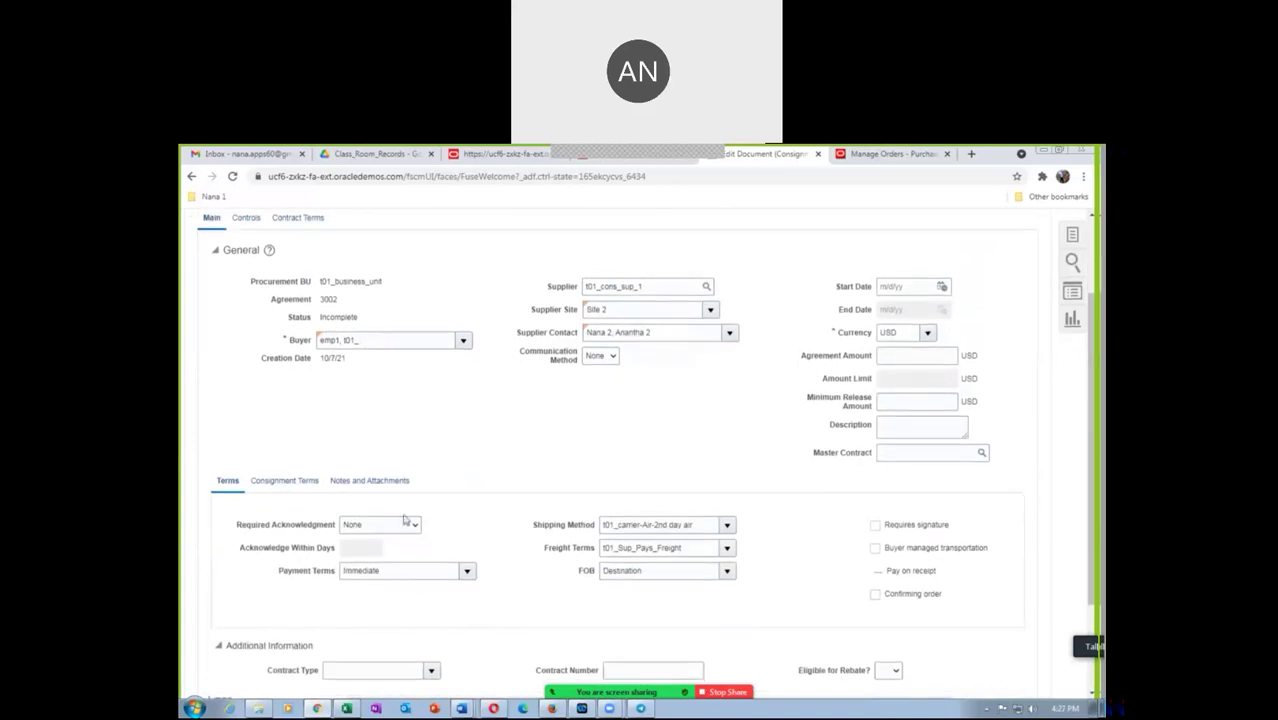
{"action": "left_click", "coordinate": [286, 482]}
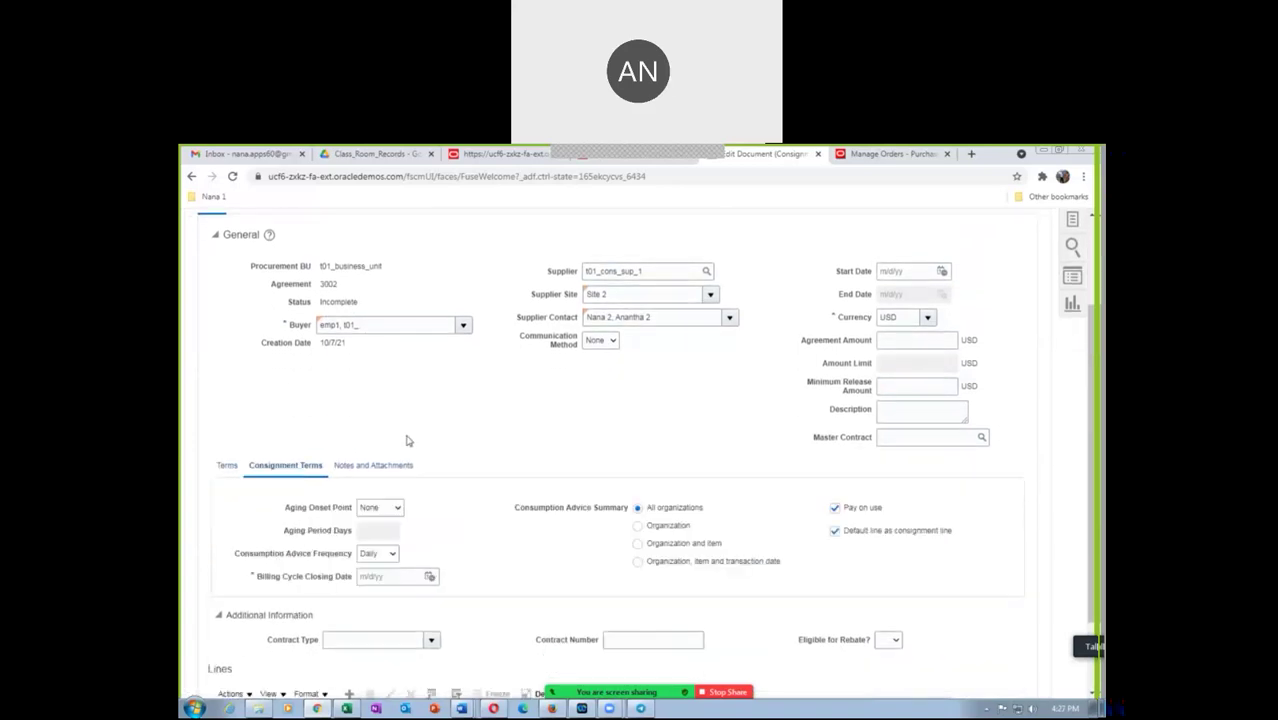
{"action": "scroll", "coordinate": [406, 441], "scroll_direction": "down", "scroll_amount": 2}
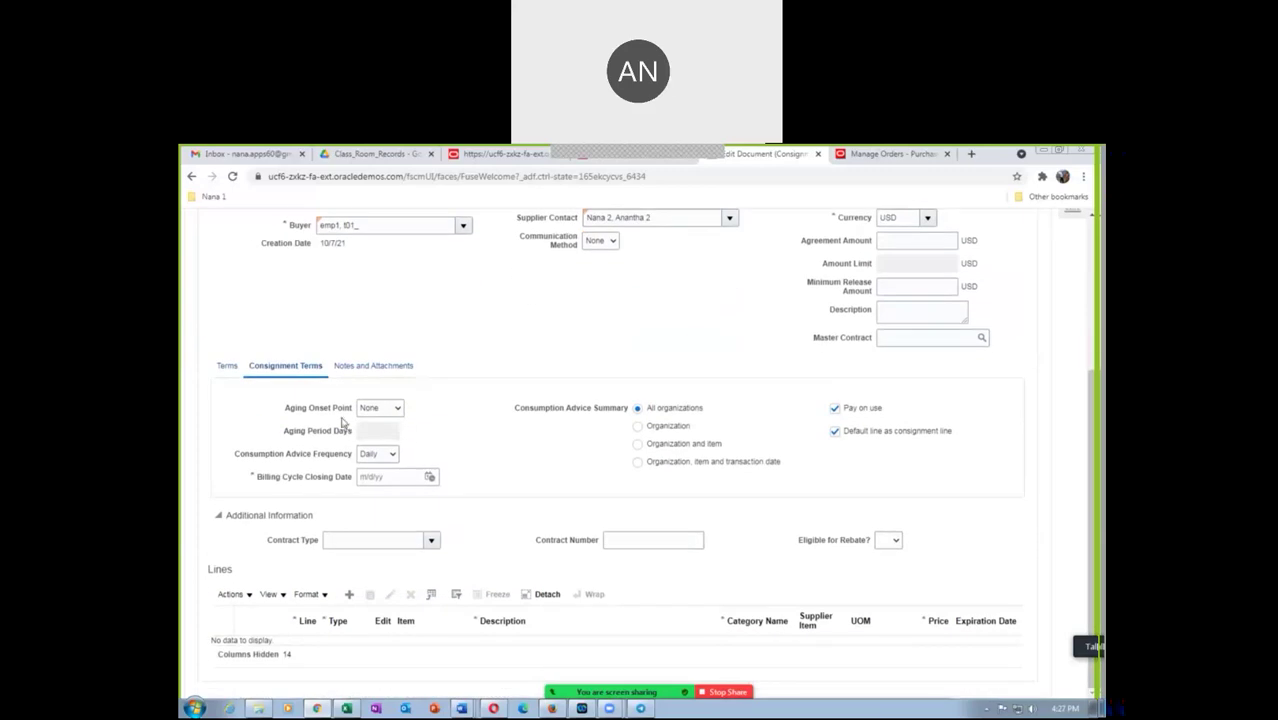
{"action": "left_click", "coordinate": [391, 408]}
Start consignment aging at Receipt with an aging period of 1 day
{"action": "left_click", "coordinate": [376, 442]}
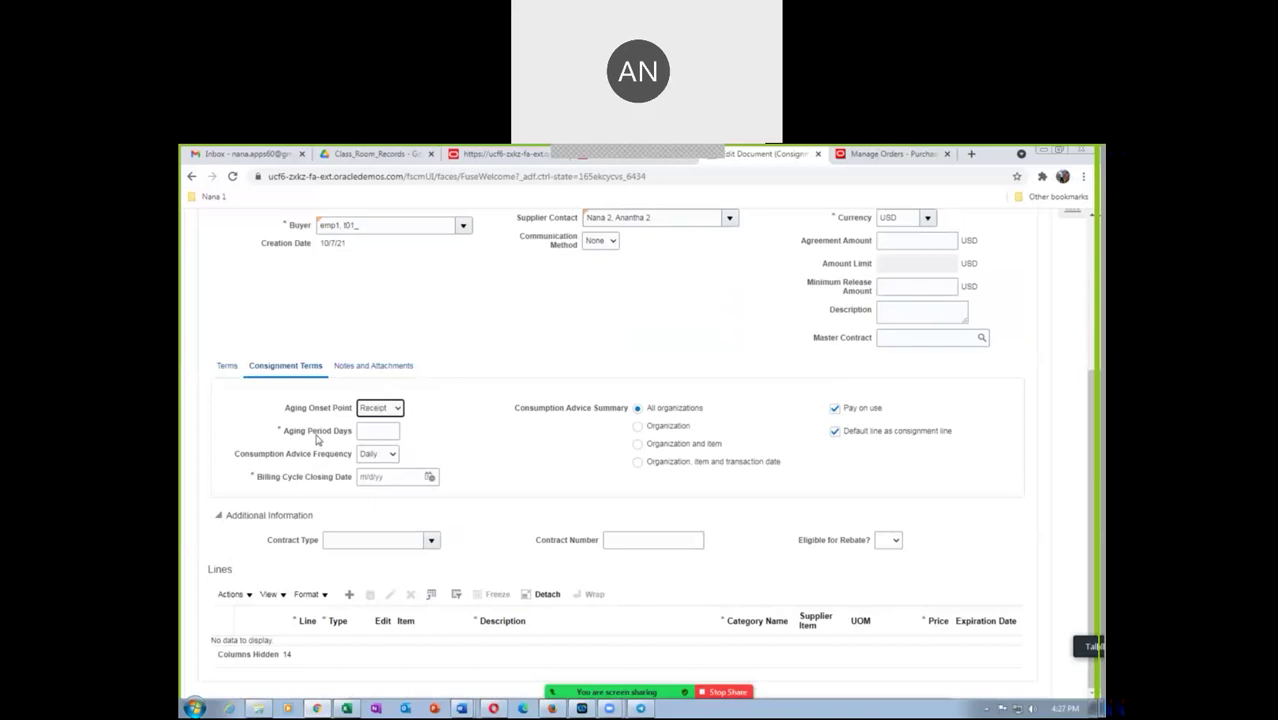
{"action": "left_click", "coordinate": [373, 432]}
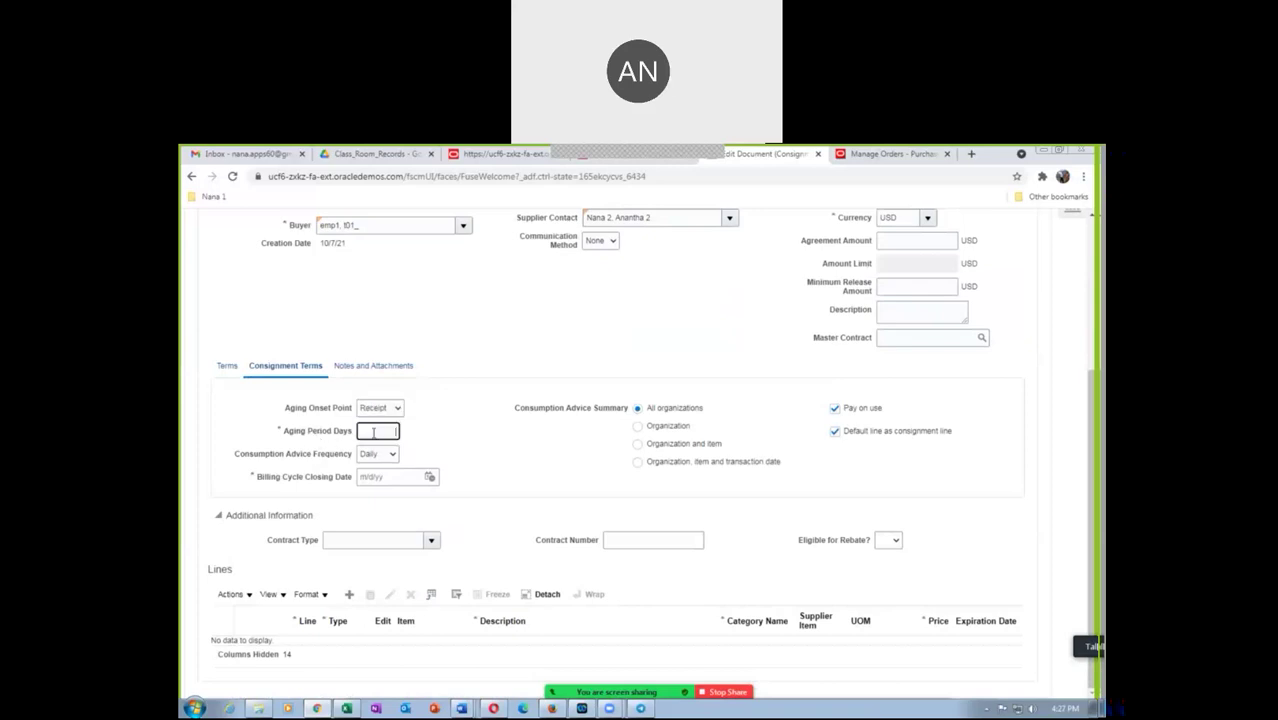
{"action": "type", "text": "1"}
{"action": "key", "text": "Tab"}
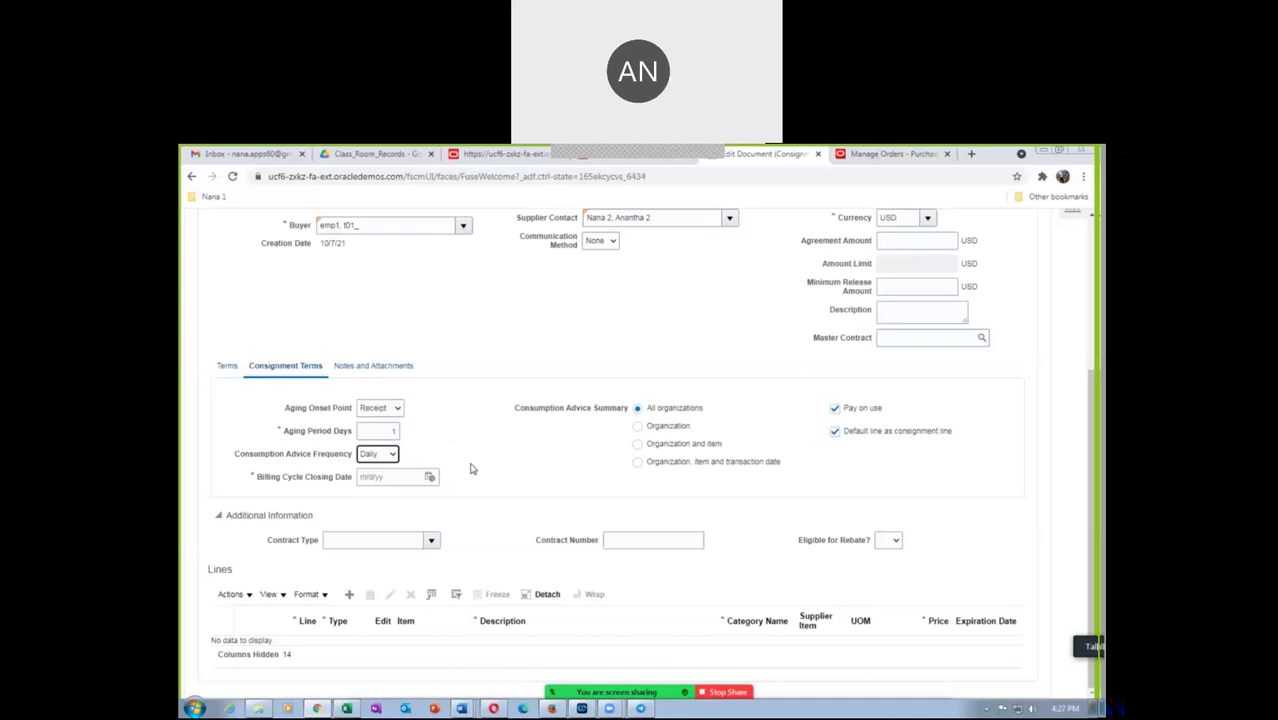
Keep Daily consumption advice and set the billing cycle closing date to 10/7/21
{"action": "left_click", "coordinate": [367, 458]}
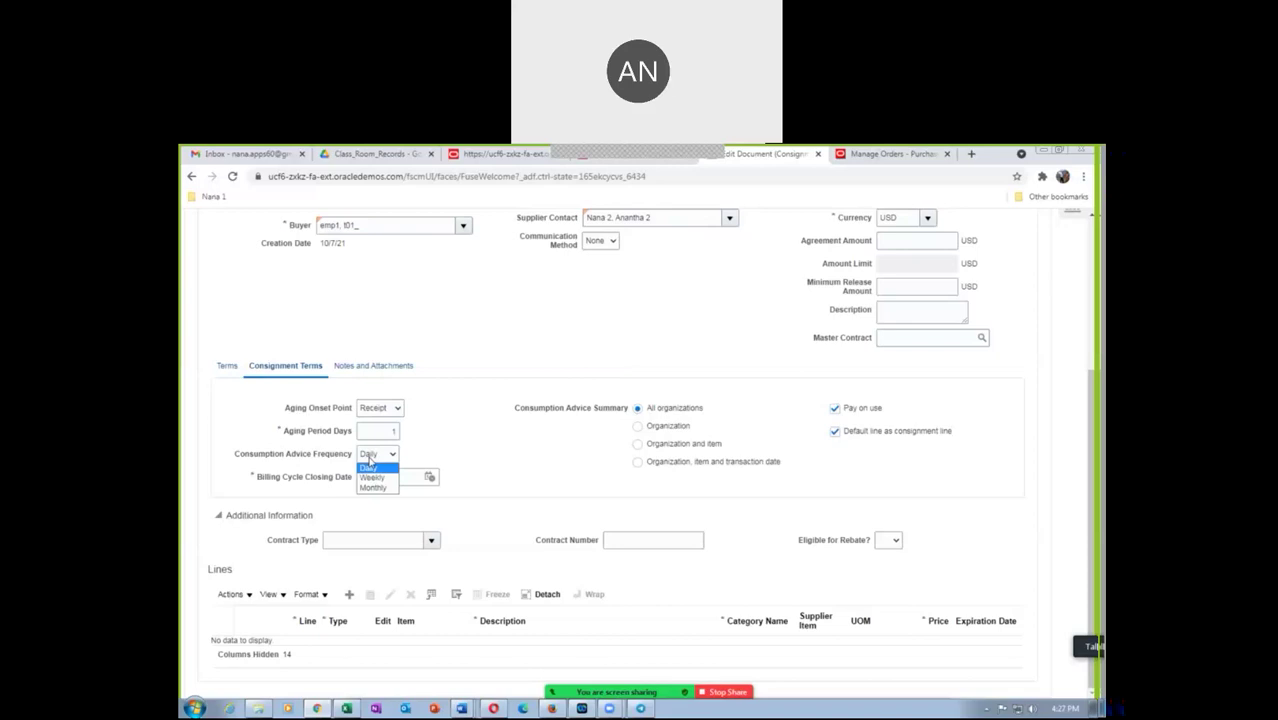
{"action": "left_click", "coordinate": [369, 459]}
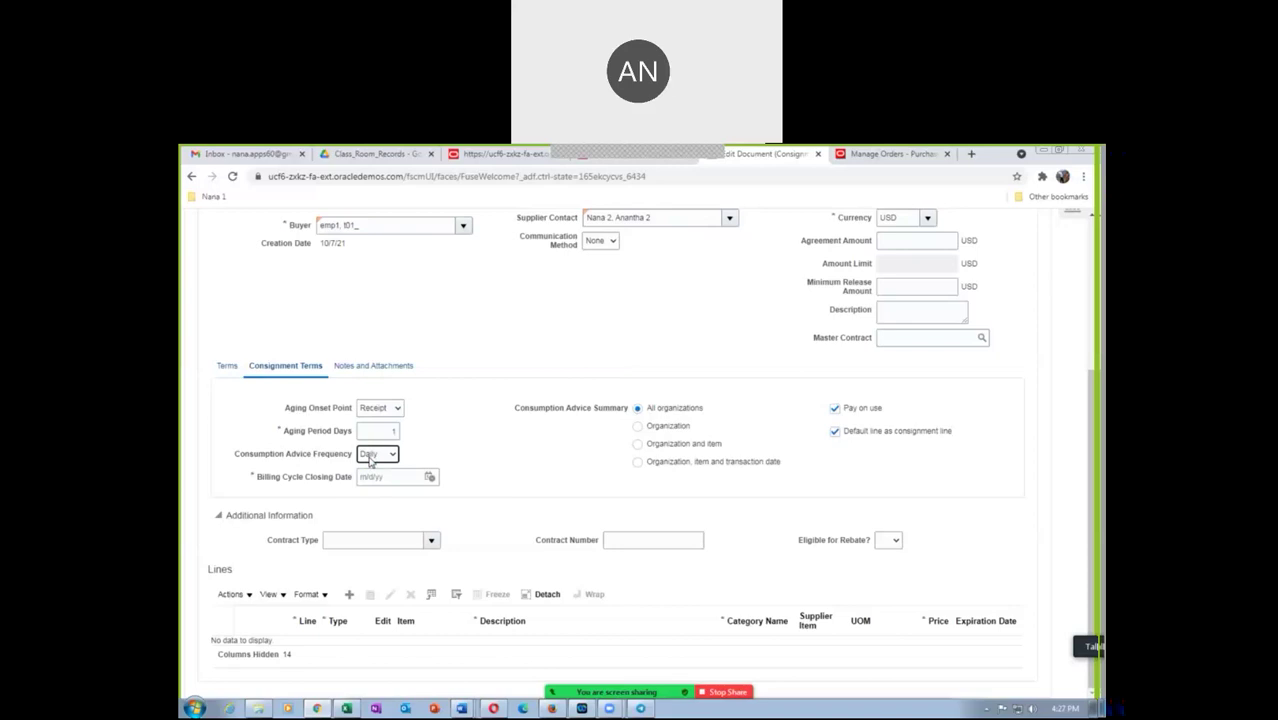
{"action": "left_click", "coordinate": [391, 478]}
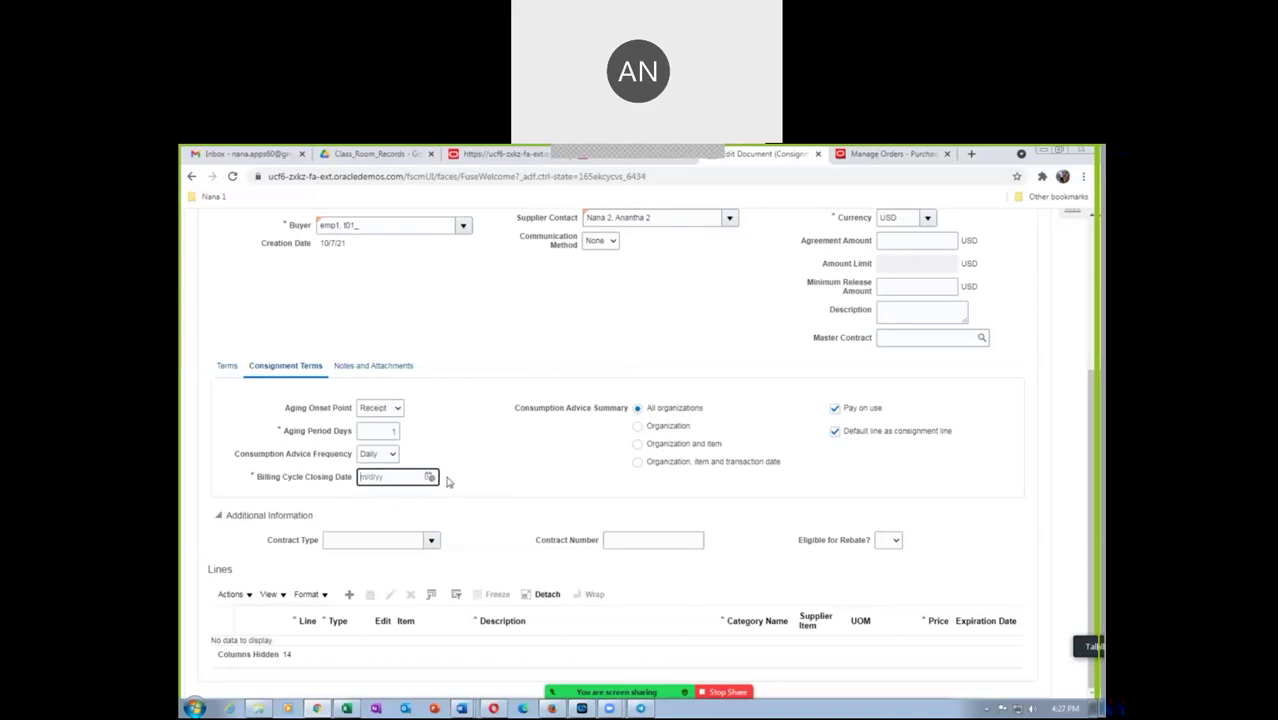
{"action": "left_click", "coordinate": [430, 478]}
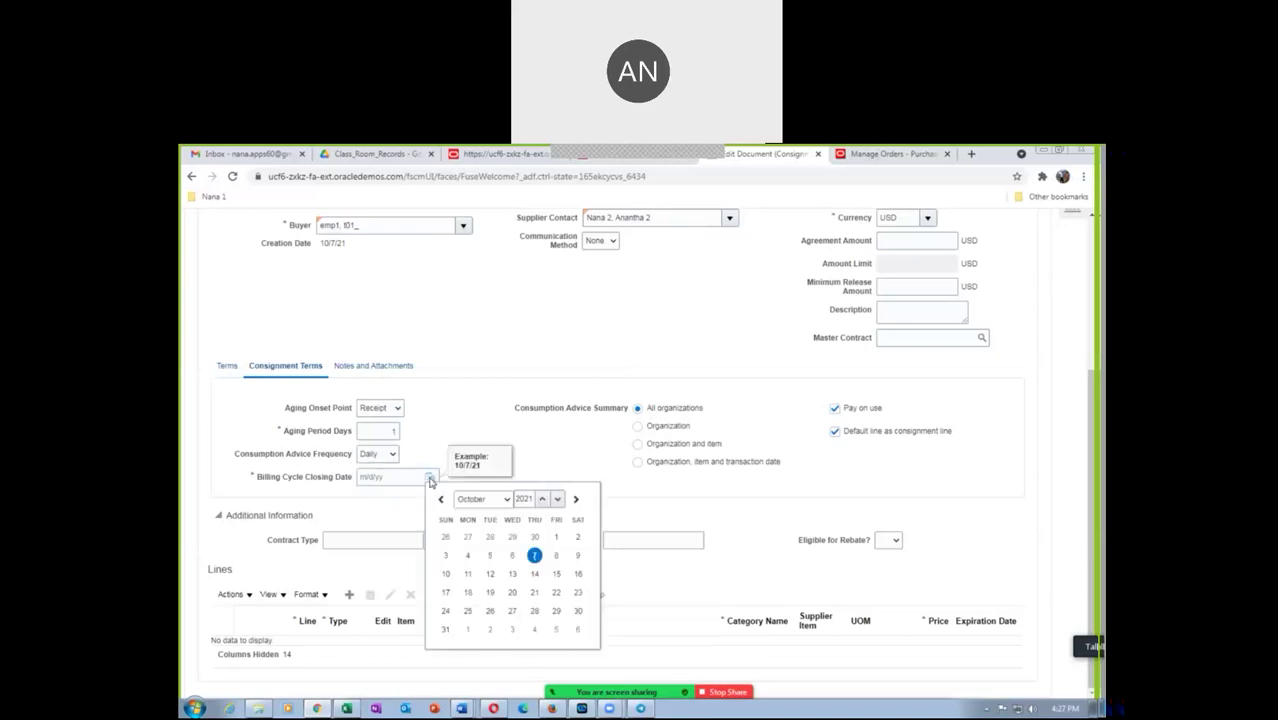
{"action": "left_click", "coordinate": [532, 557]}
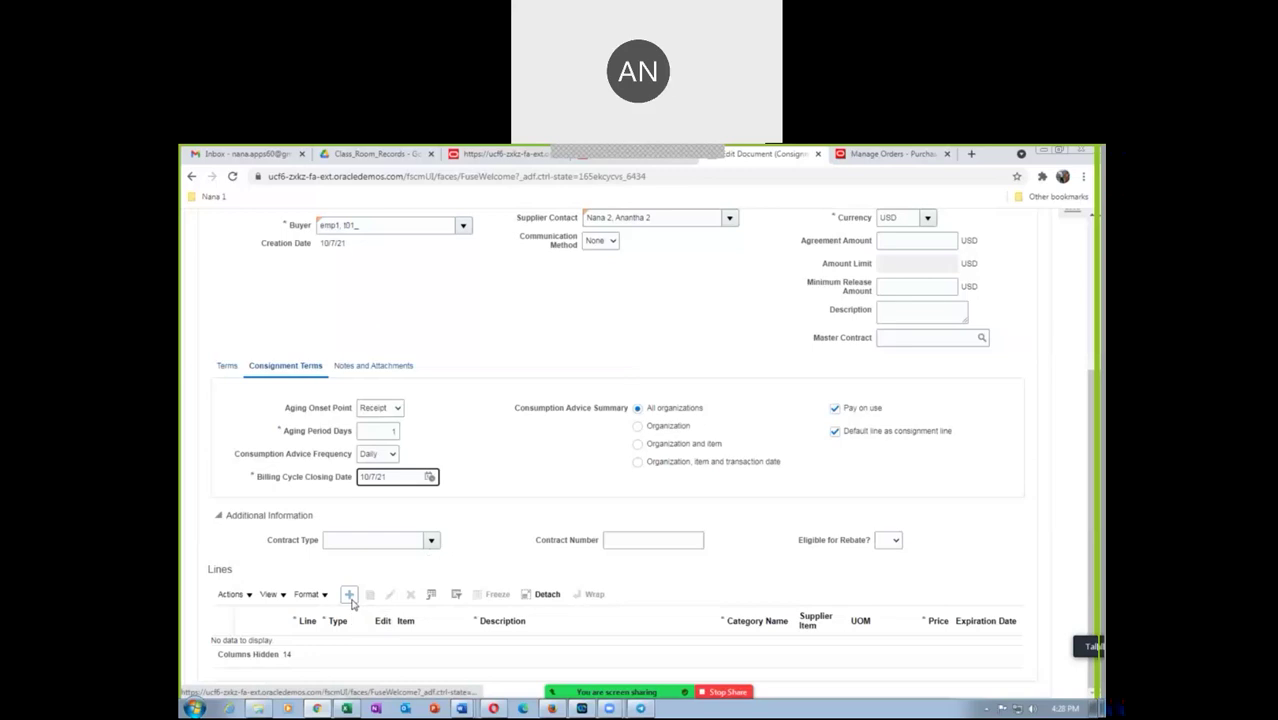
Add line 1 for t01_cons_item_1 at 10.00 USD per Ea and review its details
{"action": "left_click", "coordinate": [349, 596]}
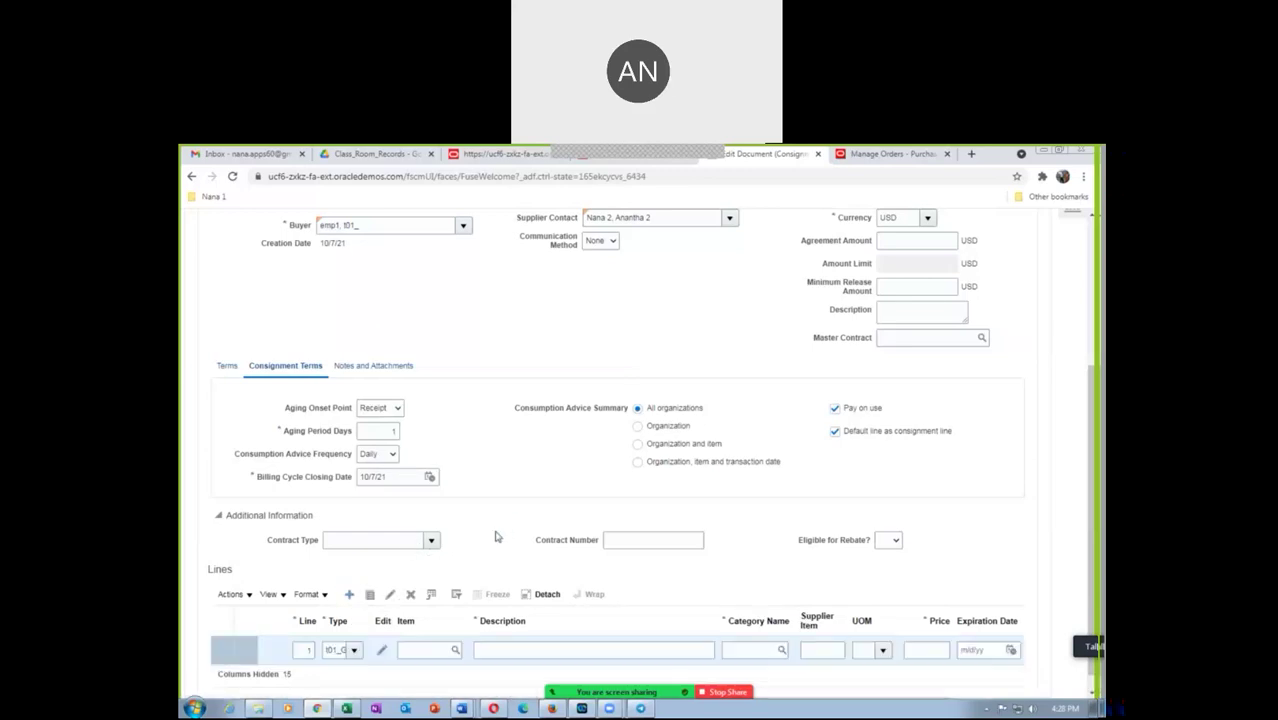
{"action": "left_click", "coordinate": [424, 652]}
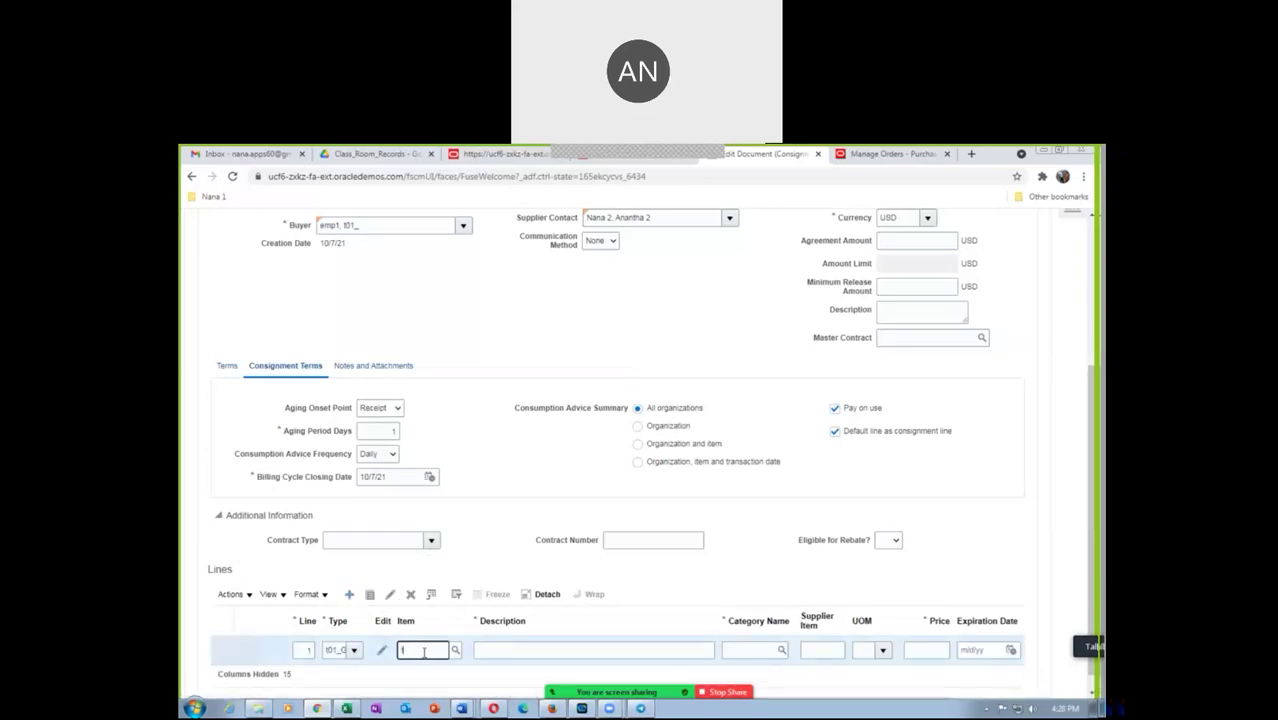
{"action": "type", "text": "t01"}
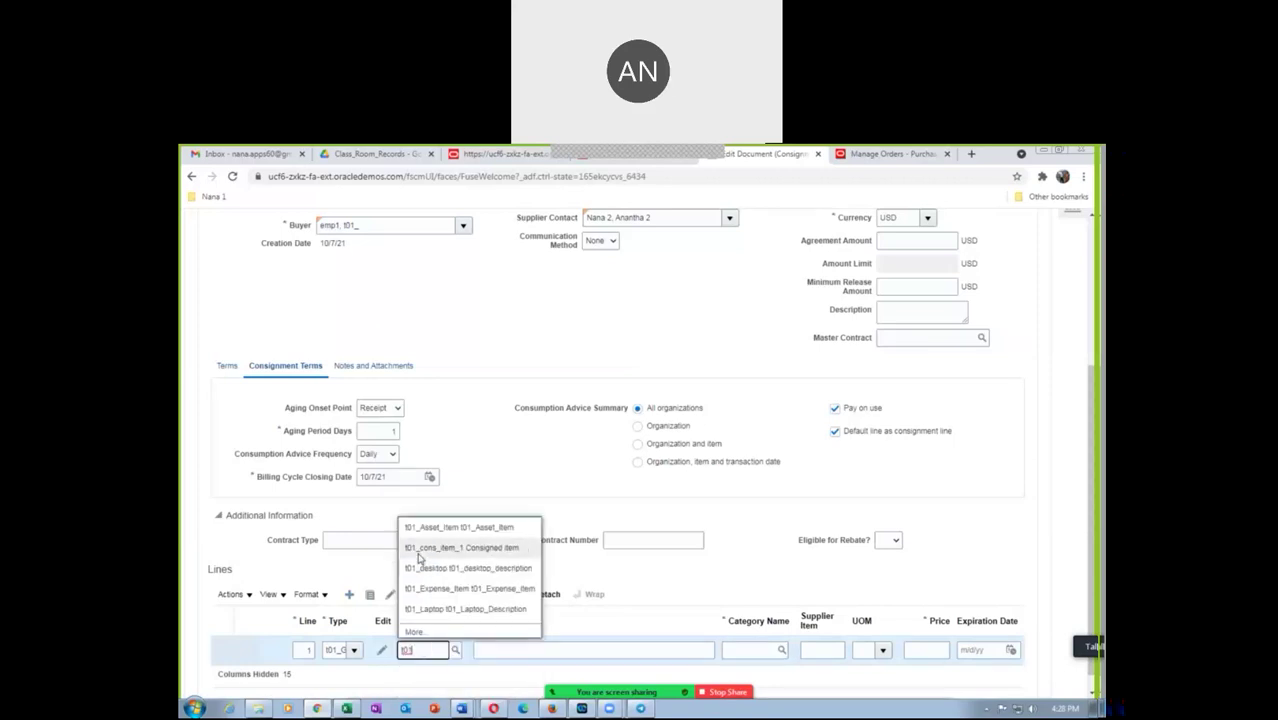
{"action": "left_click", "coordinate": [416, 549]}
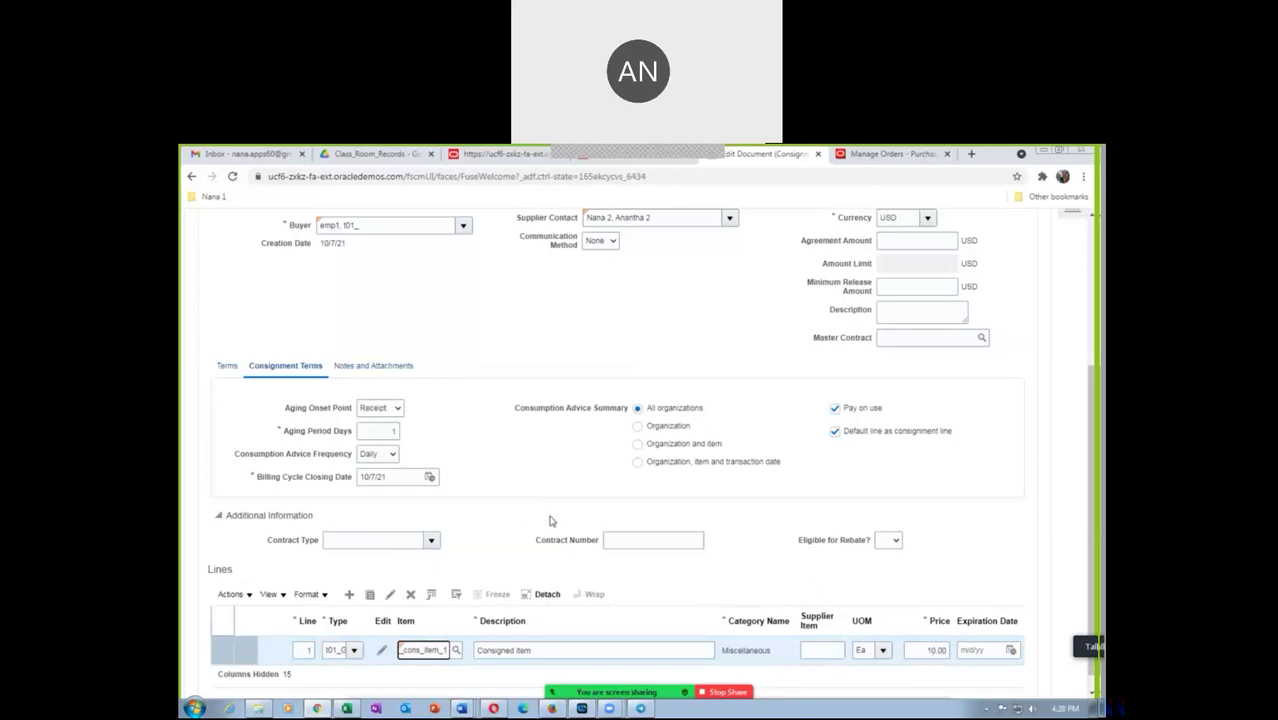
{"action": "left_click", "coordinate": [381, 650]}
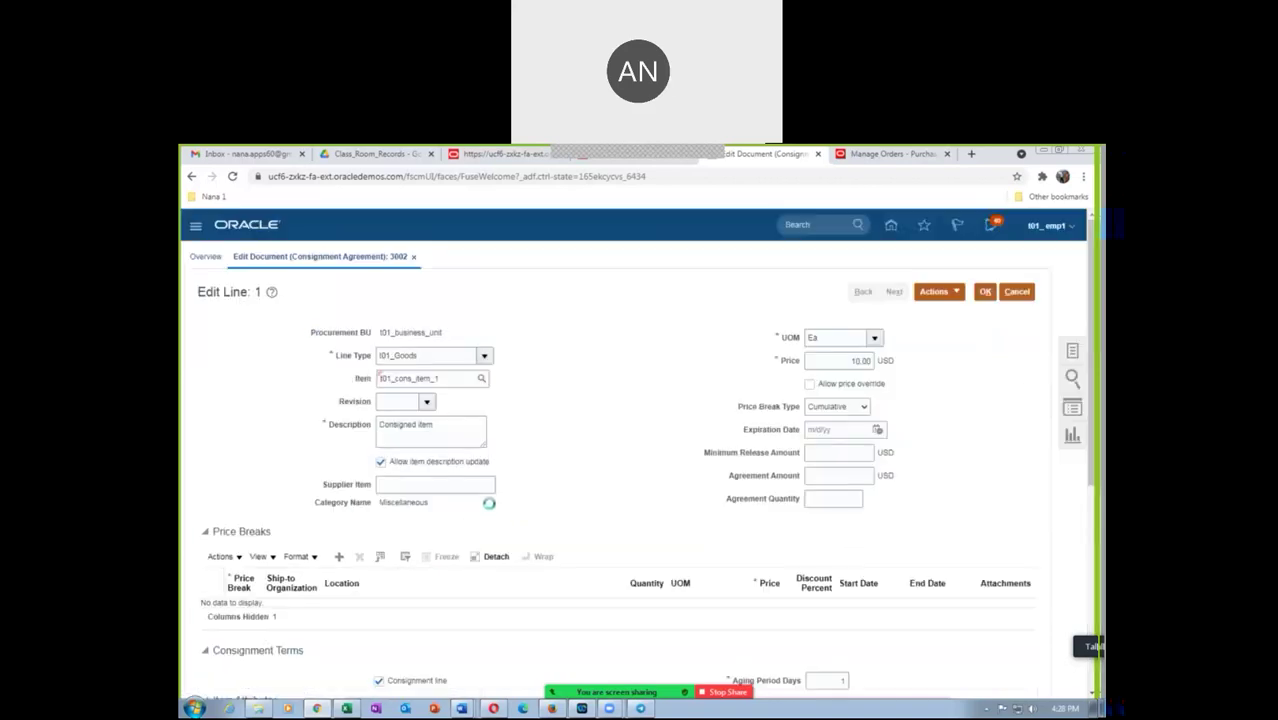
{"action": "scroll", "coordinate": [489, 511], "scroll_direction": "down", "scroll_amount": 3}
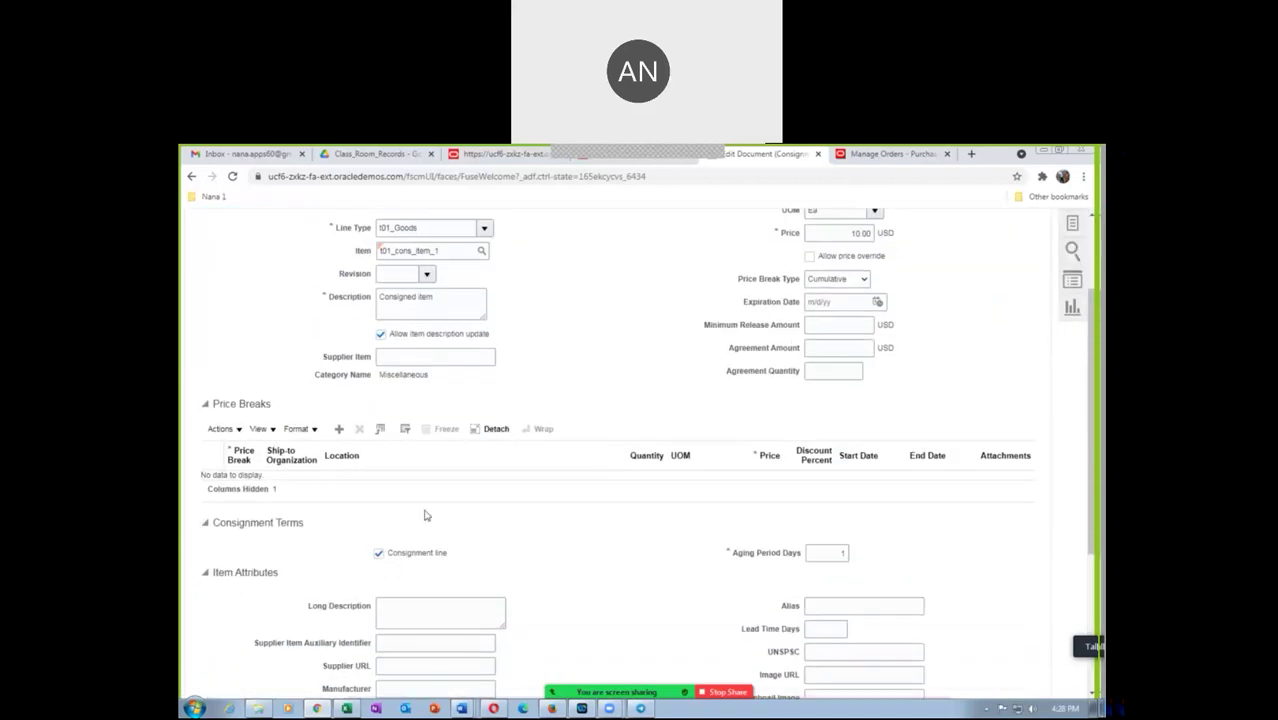
{"action": "scroll", "coordinate": [651, 521], "scroll_direction": "up", "scroll_amount": 3}
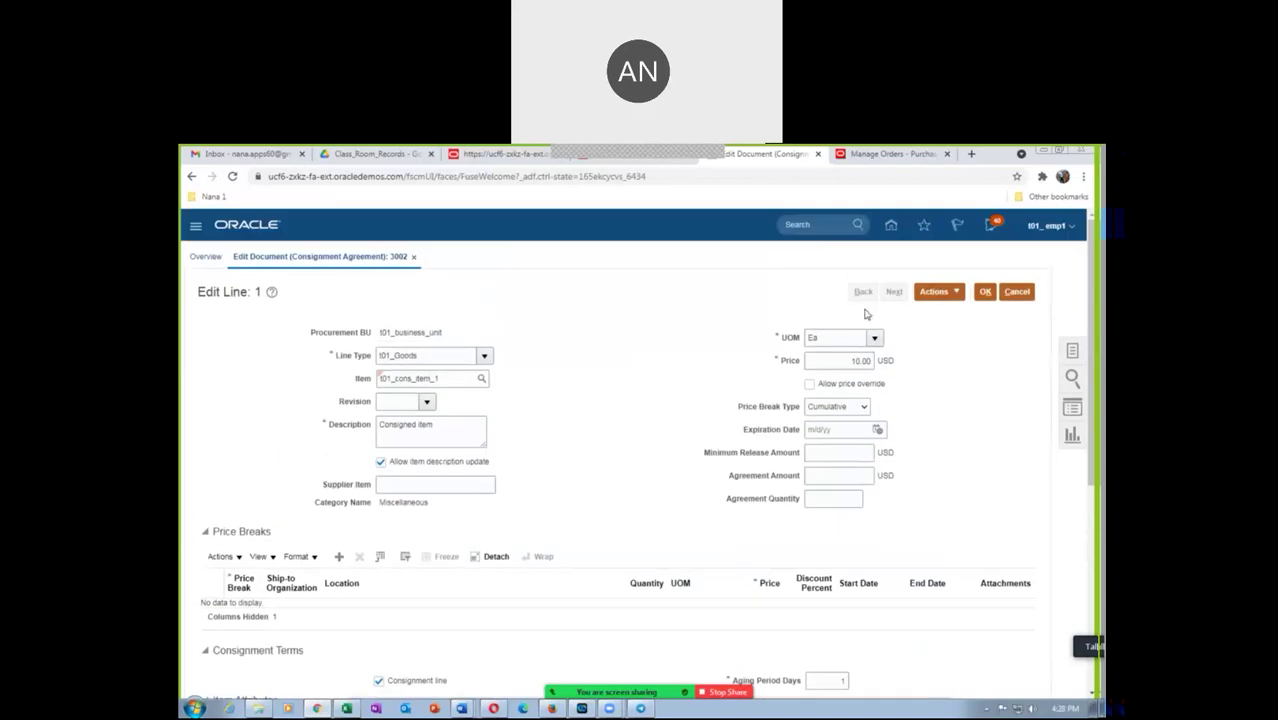
{"action": "left_click", "coordinate": [985, 291]}
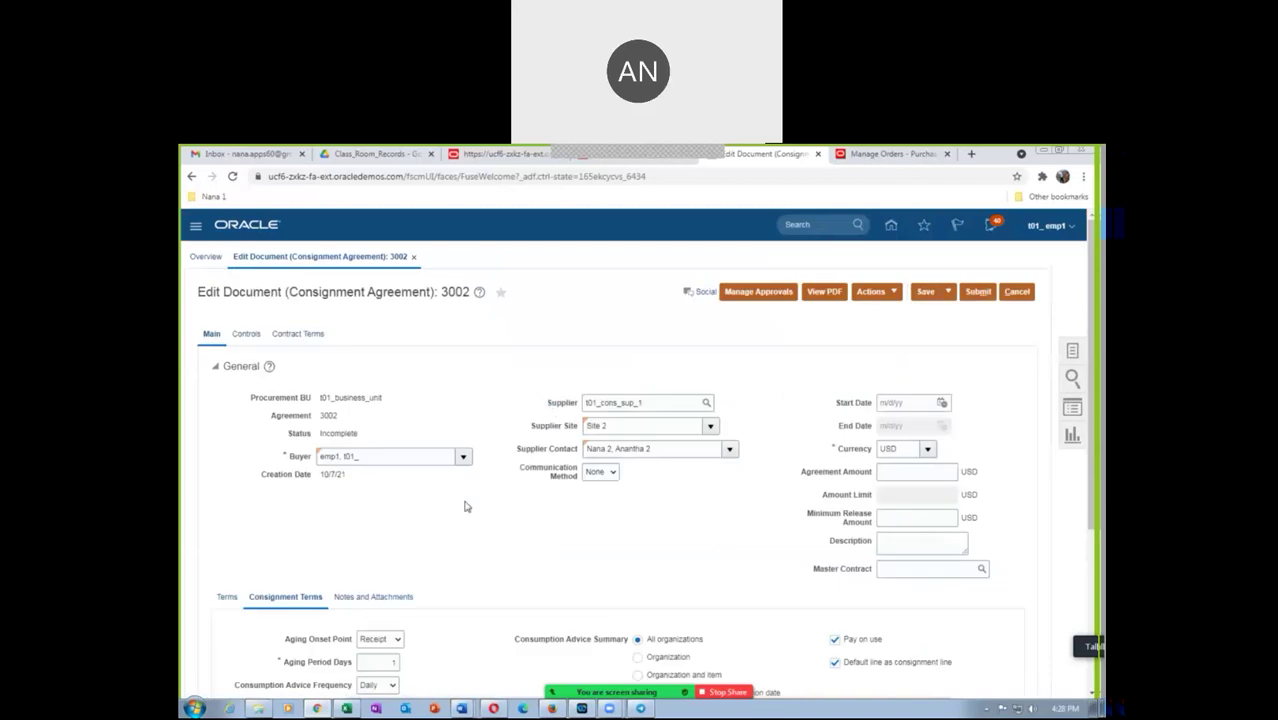
Submit agreement 3002 for approval and acknowledge the confirmation
{"action": "scroll", "coordinate": [465, 506], "scroll_direction": "down", "scroll_amount": 1}
{"action": "scroll", "coordinate": [465, 506], "scroll_direction": "down", "scroll_amount": 3}
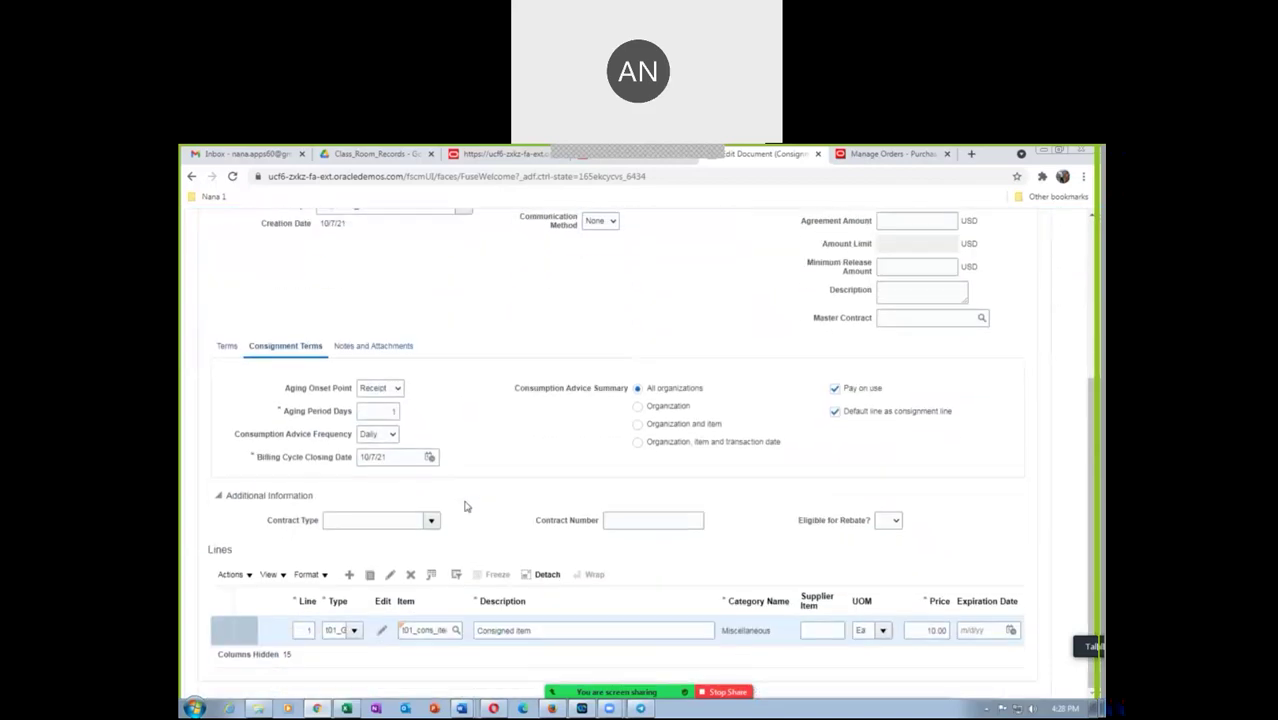
{"action": "scroll", "coordinate": [465, 506], "scroll_direction": "up", "scroll_amount": 3}
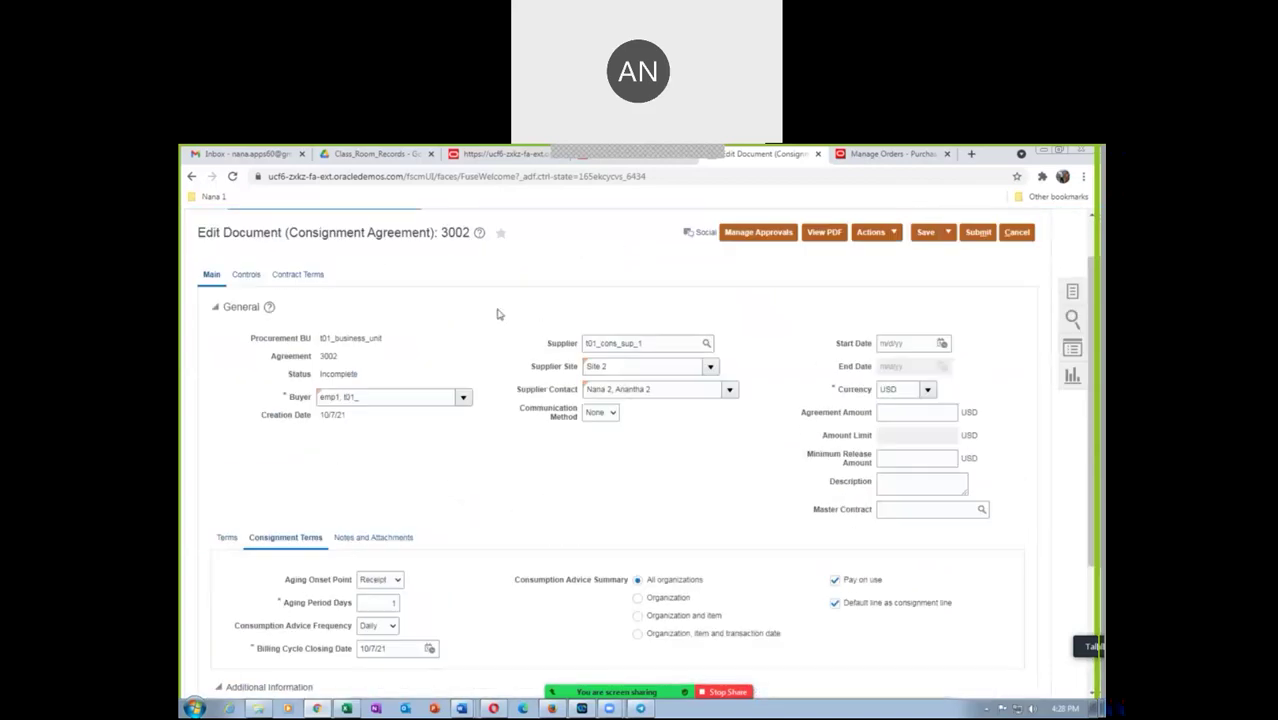
{"action": "left_click", "coordinate": [978, 233]}
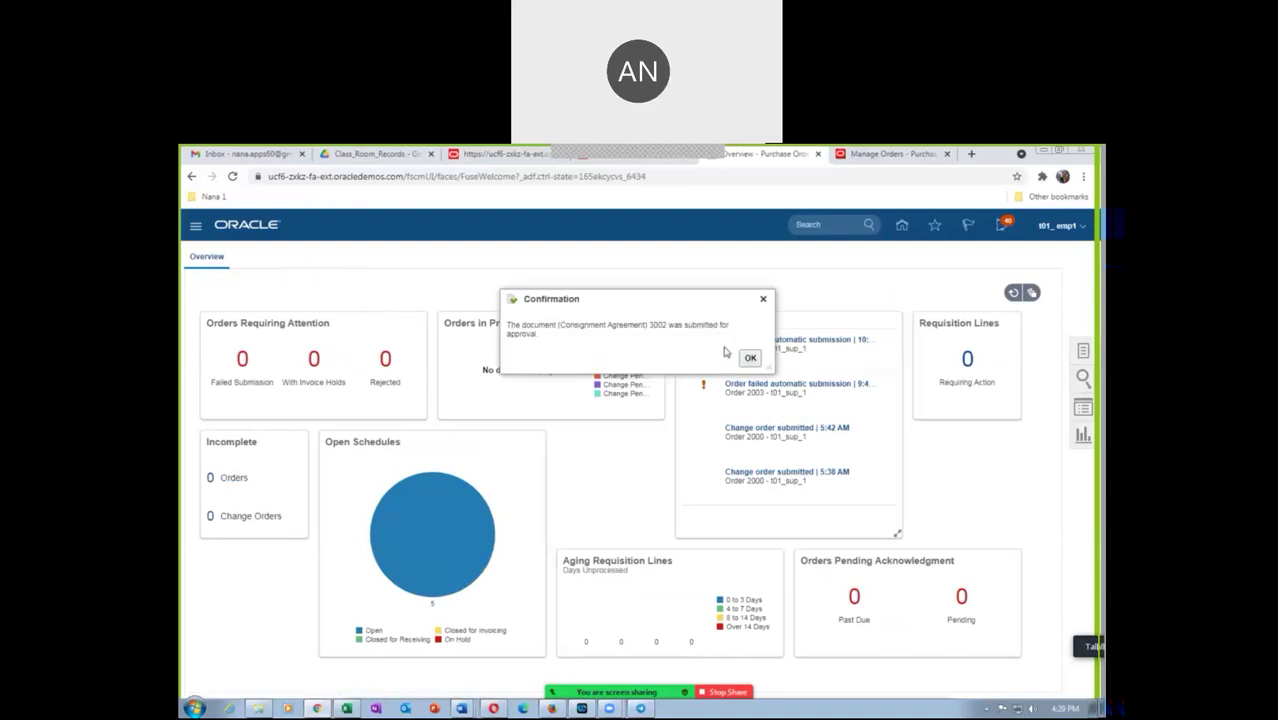
{"action": "left_click", "coordinate": [750, 358]}
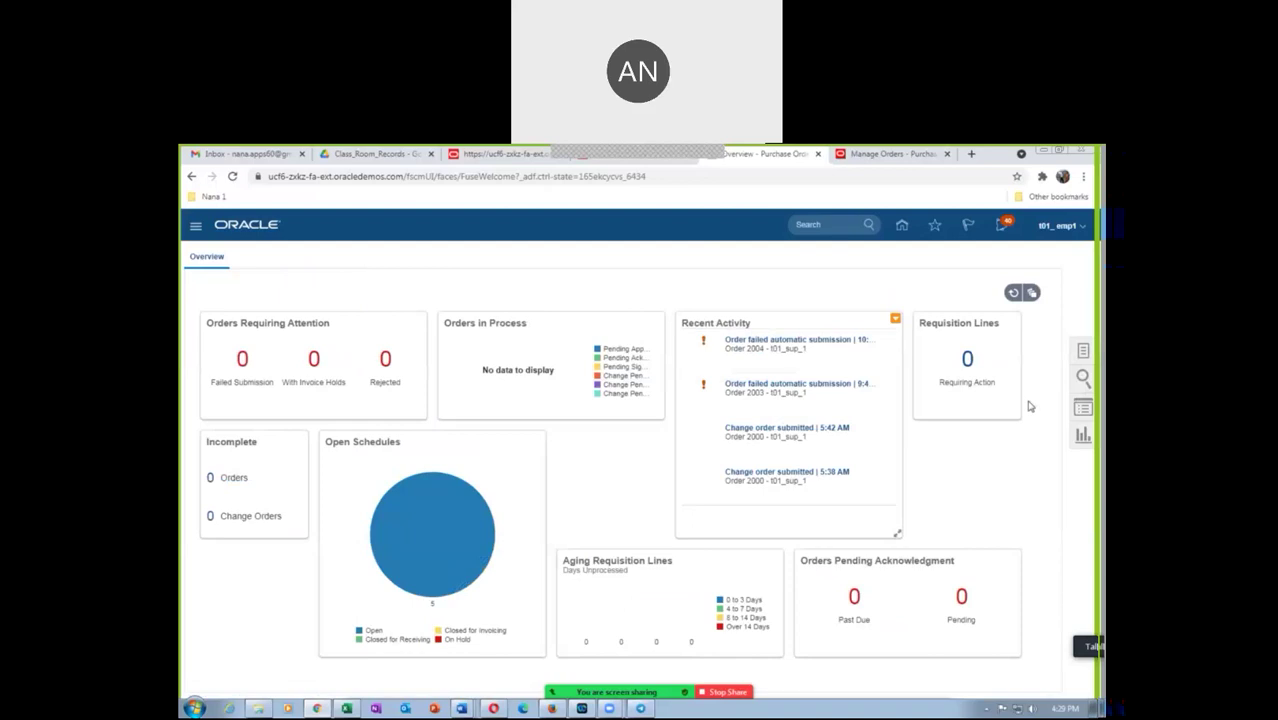
Search Manage Agreements for agreement 3002
{"action": "left_click", "coordinate": [1081, 352]}
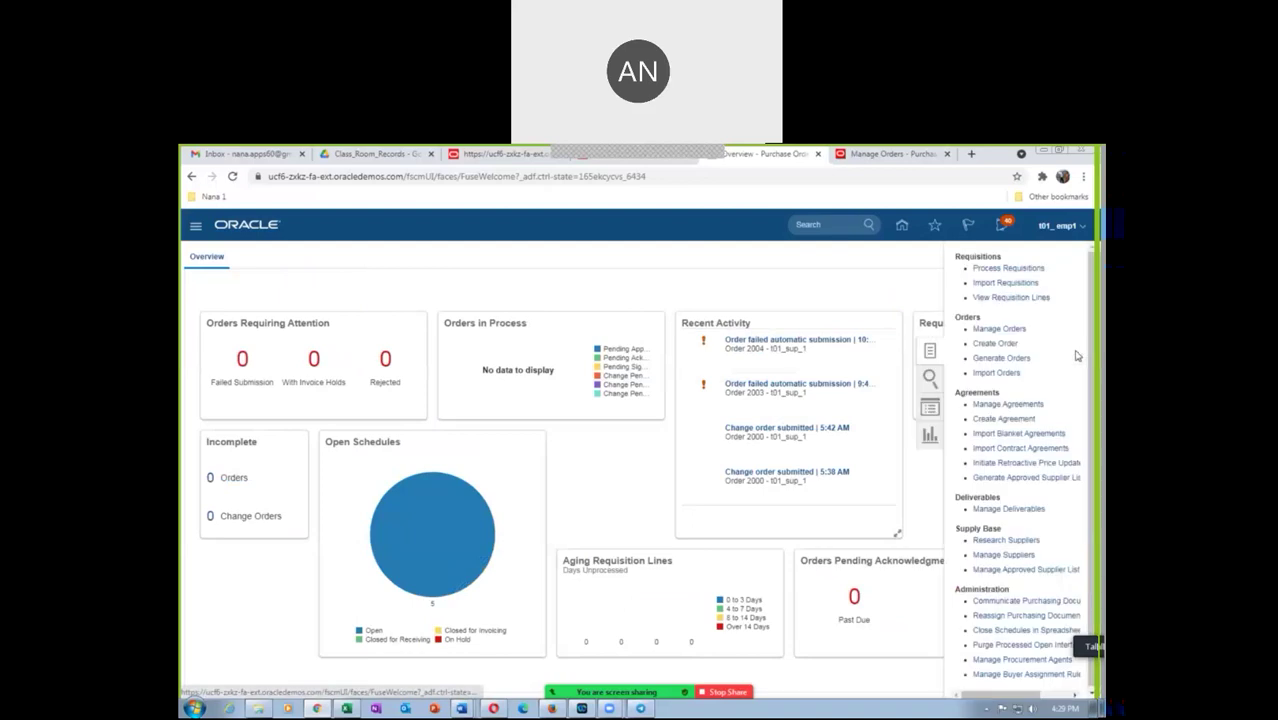
{"action": "left_click", "coordinate": [1008, 404]}
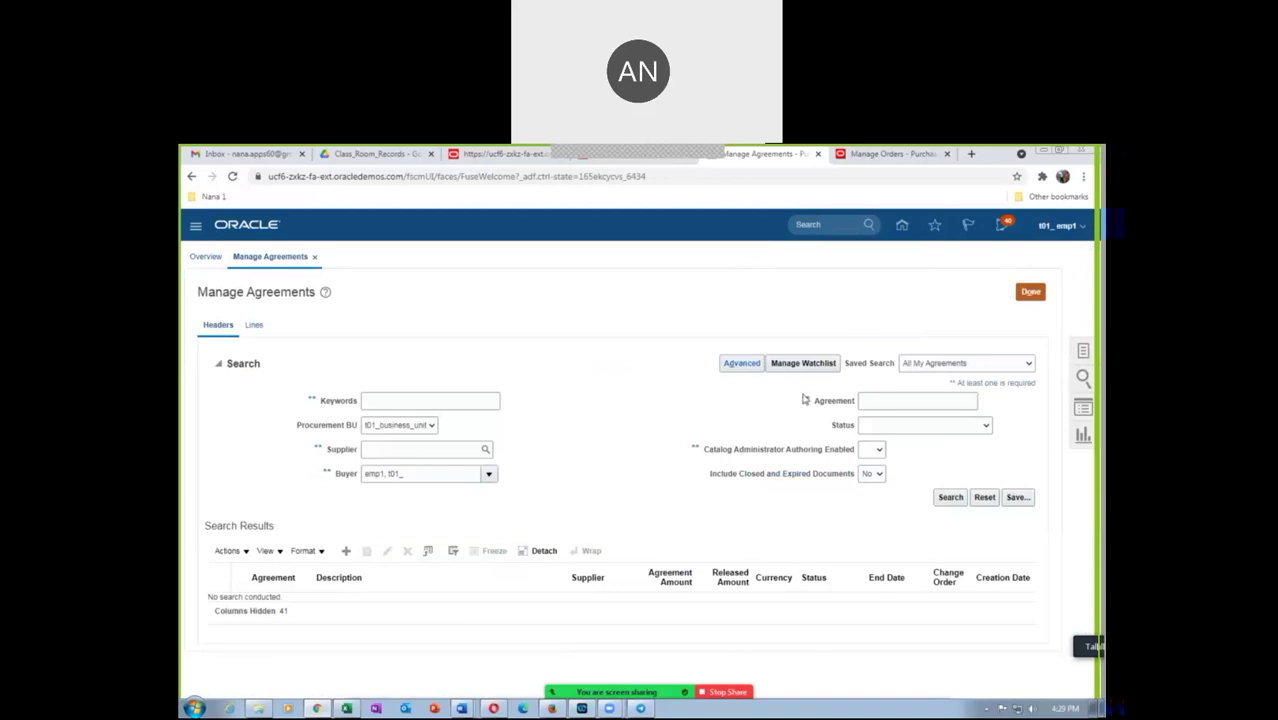
{"action": "left_click", "coordinate": [879, 402]}
{"action": "type", "text": "3002"}
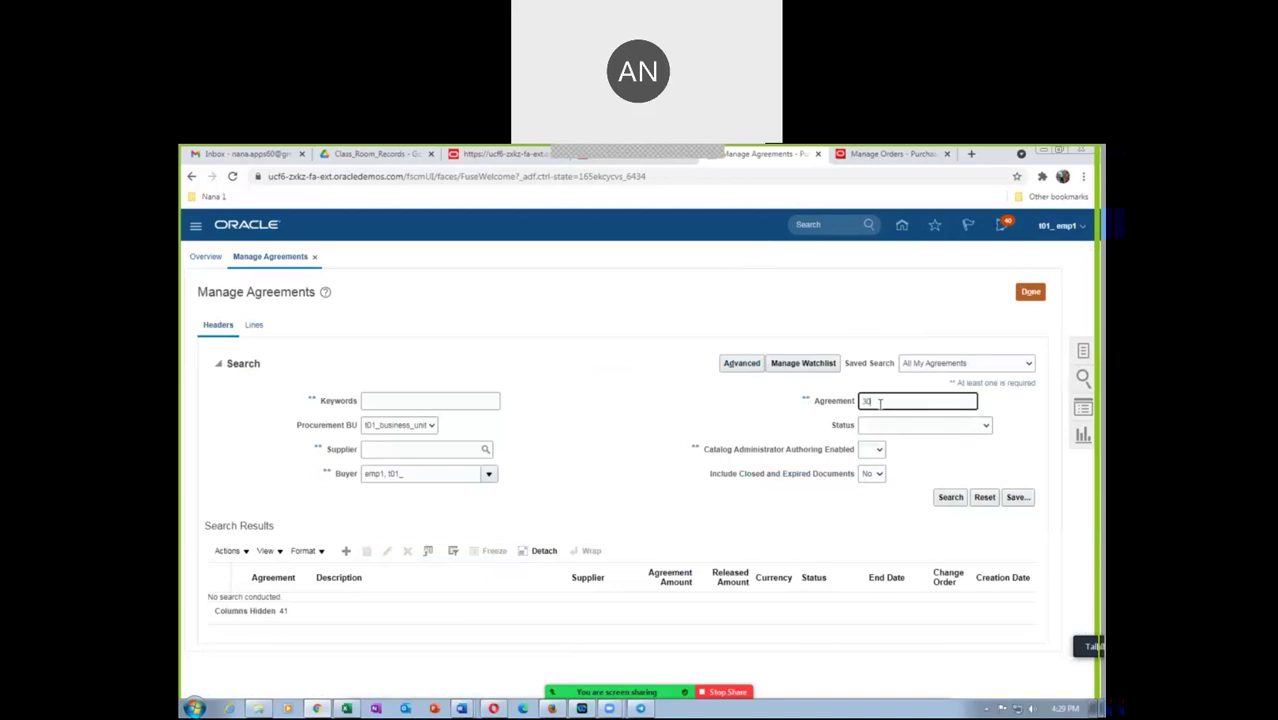
{"action": "key", "text": "Tab"}
{"action": "left_click", "coordinate": [948, 497]}
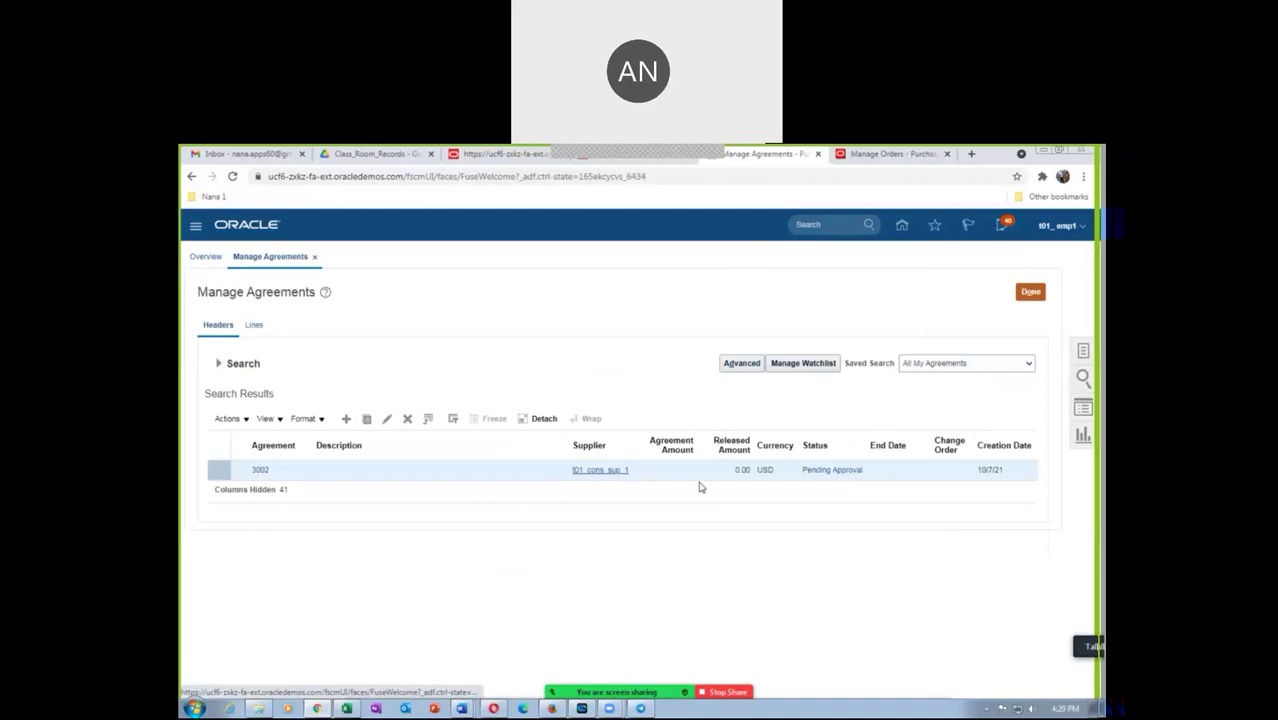
Recheck agreement 3002's status, rerunning the search until it shows Open
{"action": "left_click", "coordinate": [845, 472]}
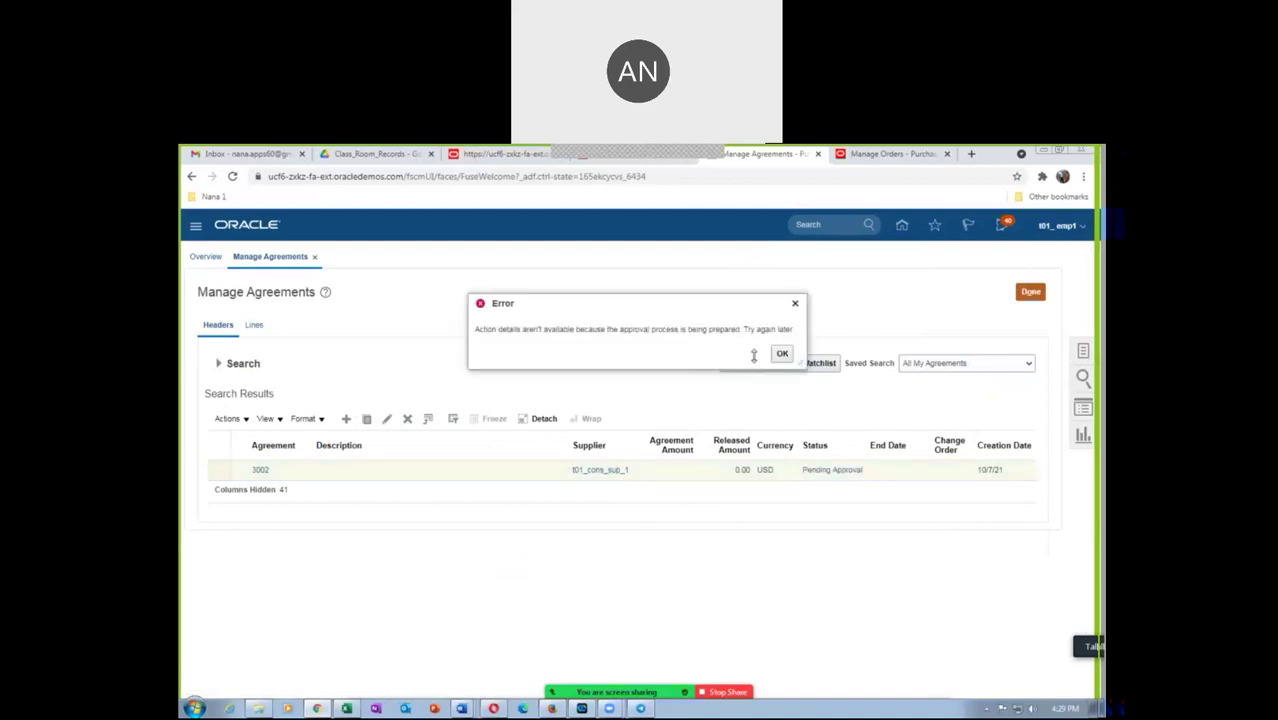
{"action": "left_click", "coordinate": [778, 355]}
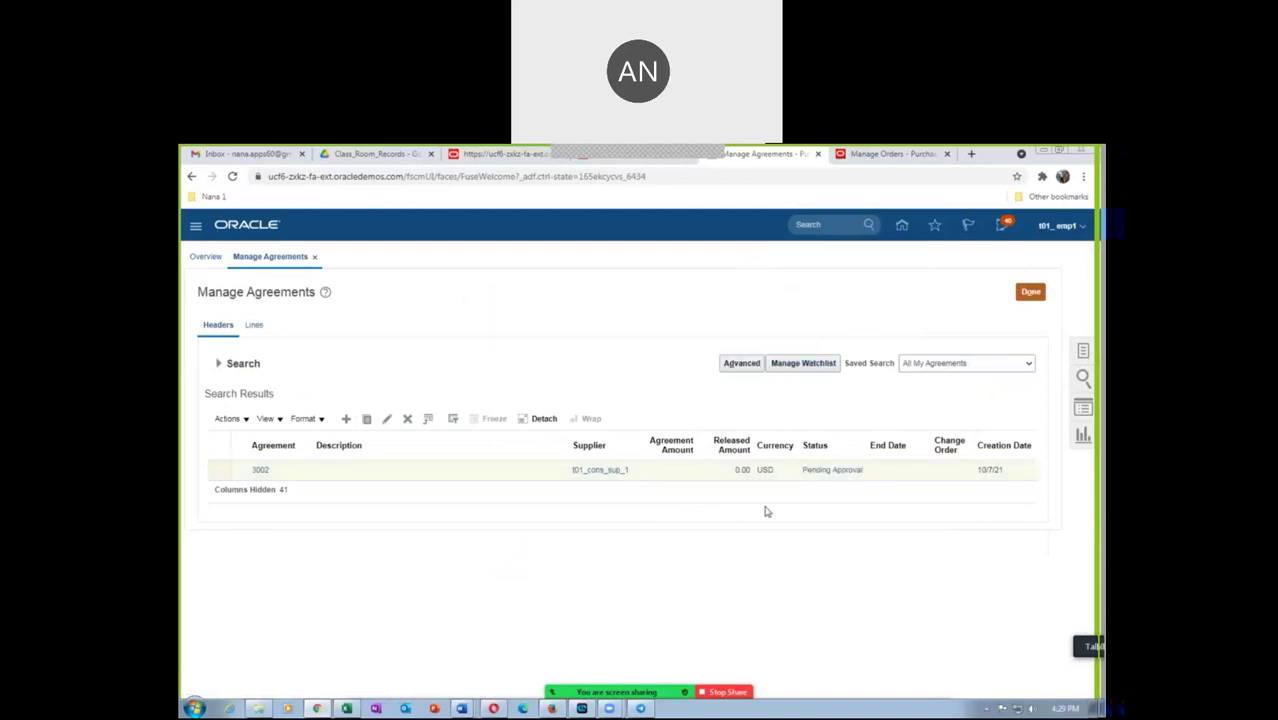
{"action": "left_click", "coordinate": [838, 471]}
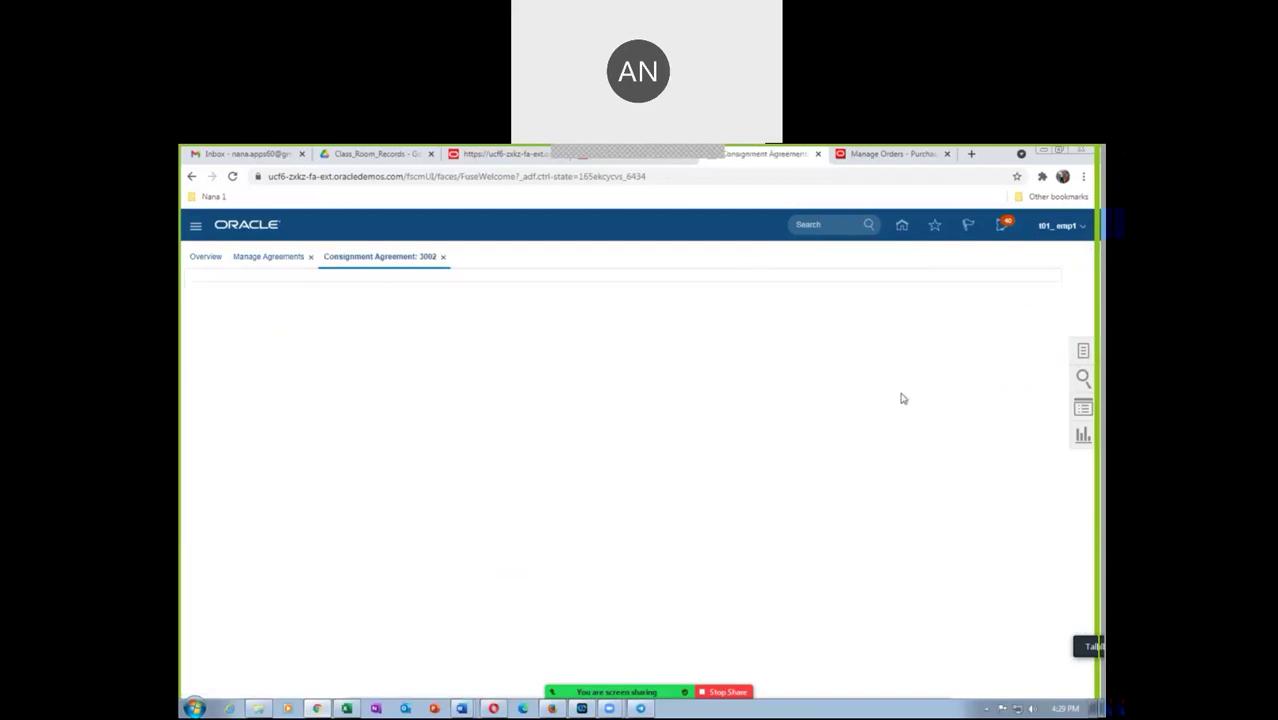
{"action": "left_click", "coordinate": [444, 258]}
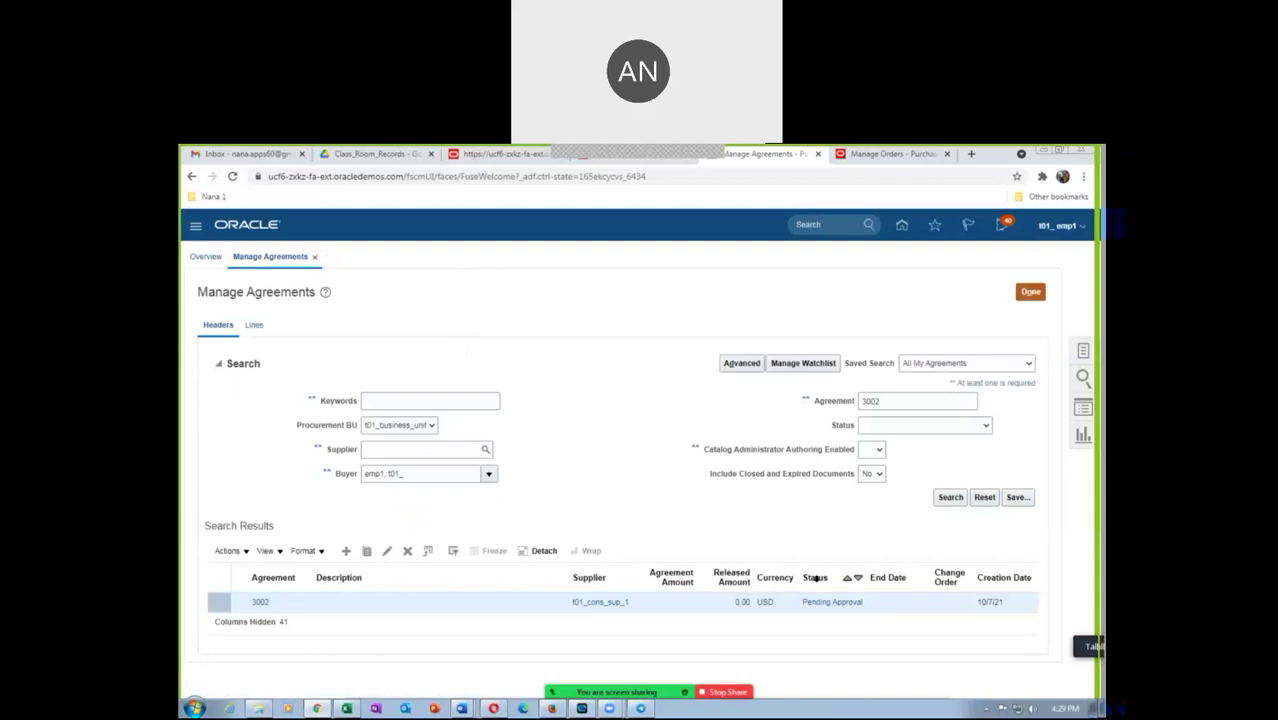
{"action": "left_click", "coordinate": [950, 497]}
{"action": "left_click", "coordinate": [826, 471]}
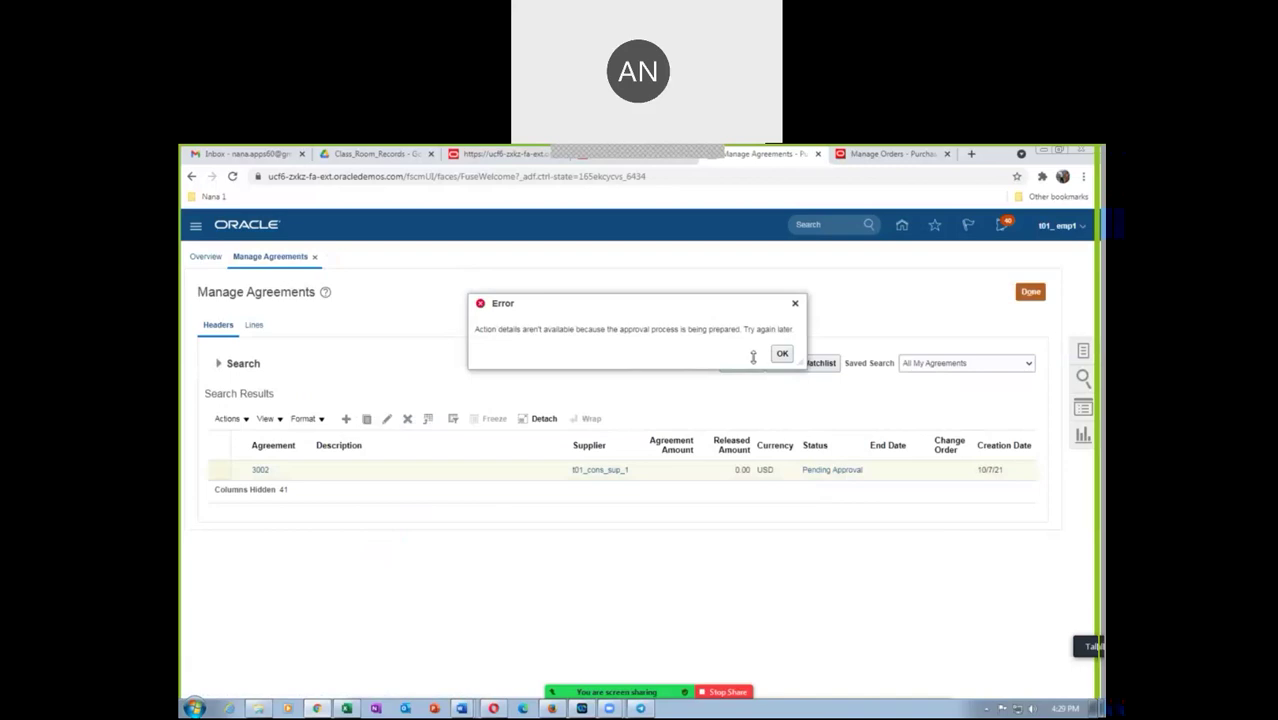
{"action": "left_click", "coordinate": [782, 353]}
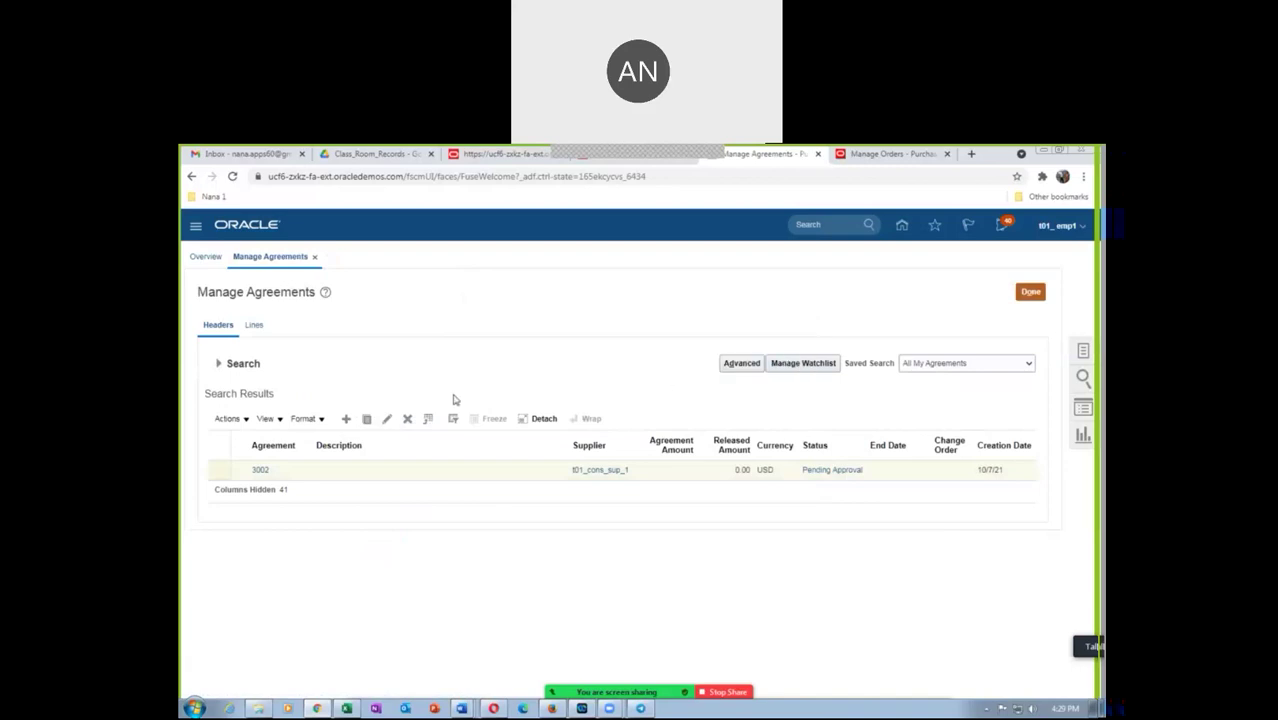
{"action": "left_click", "coordinate": [219, 364]}
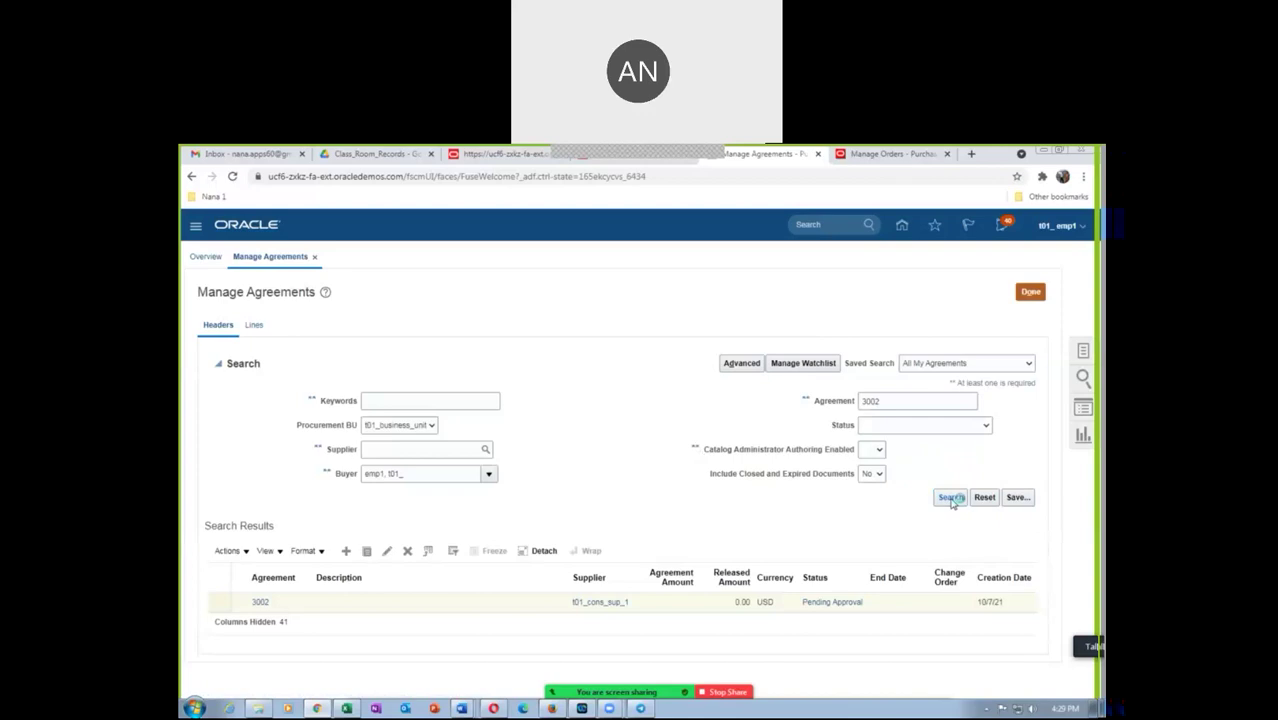
{"action": "left_click", "coordinate": [950, 498]}
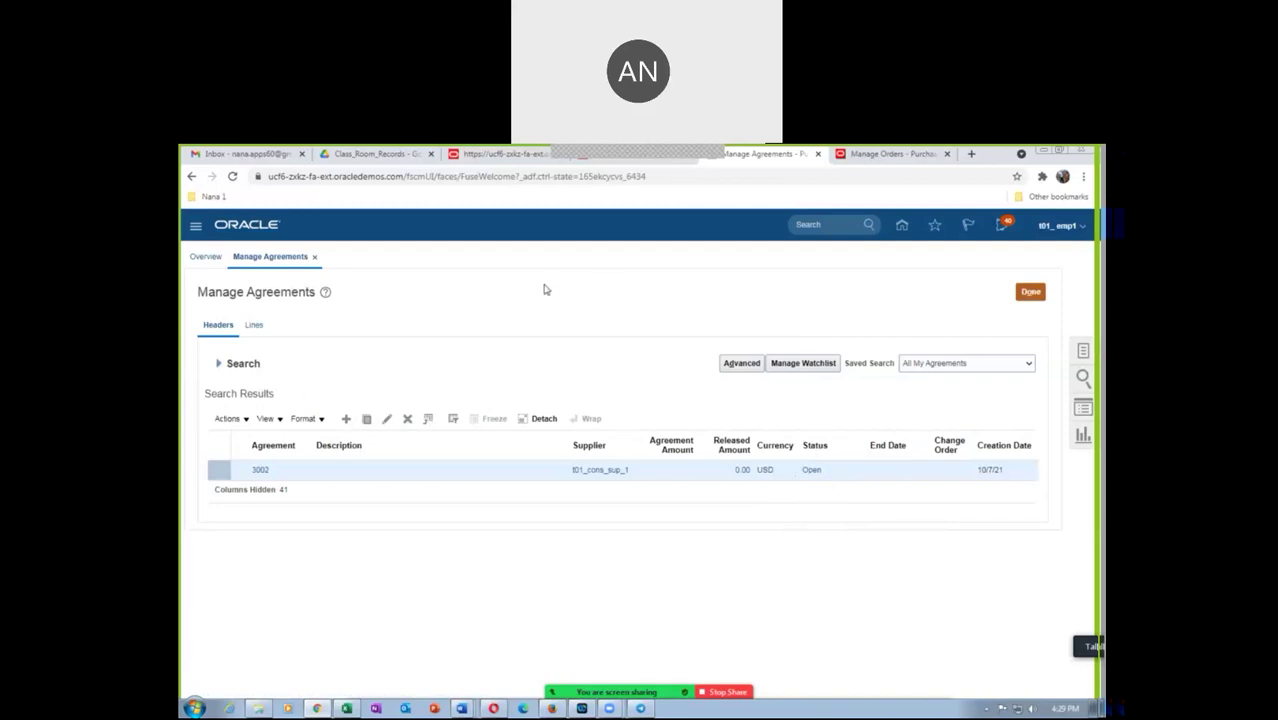
Leave Manage Agreements and start a new order from Tasks
{"action": "left_click", "coordinate": [1024, 293]}
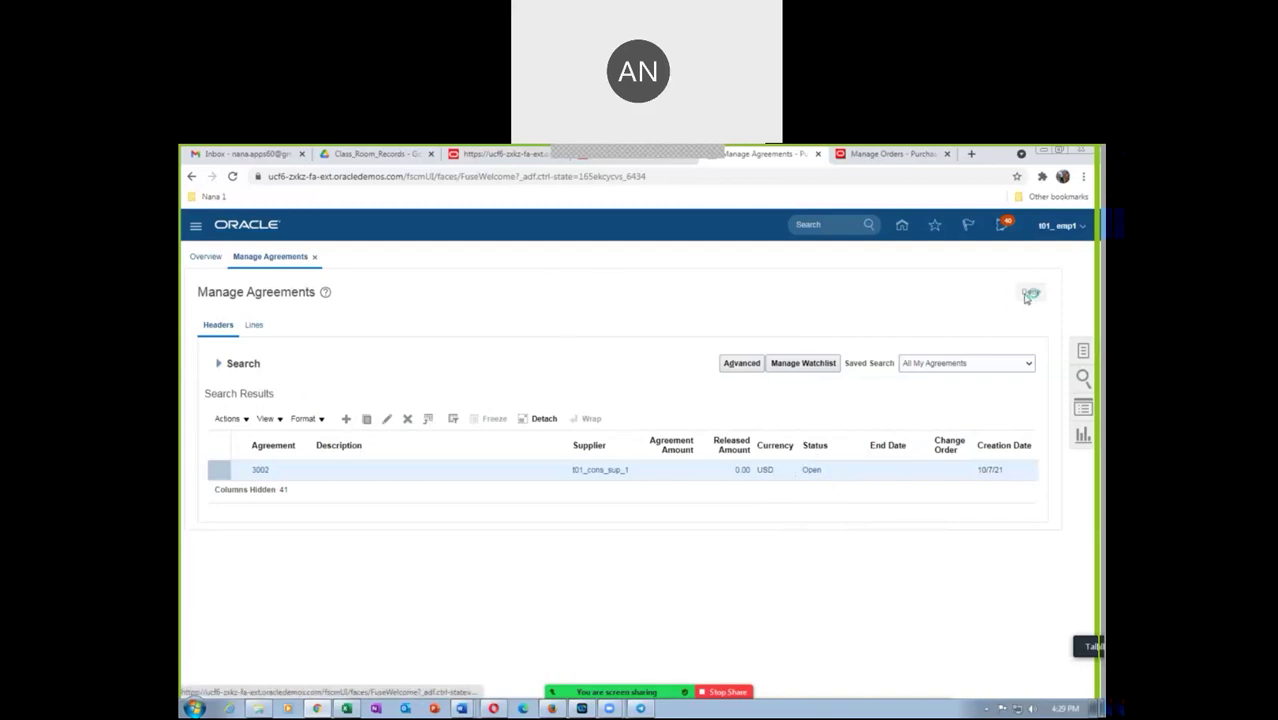
{"action": "left_click", "coordinate": [1085, 351]}
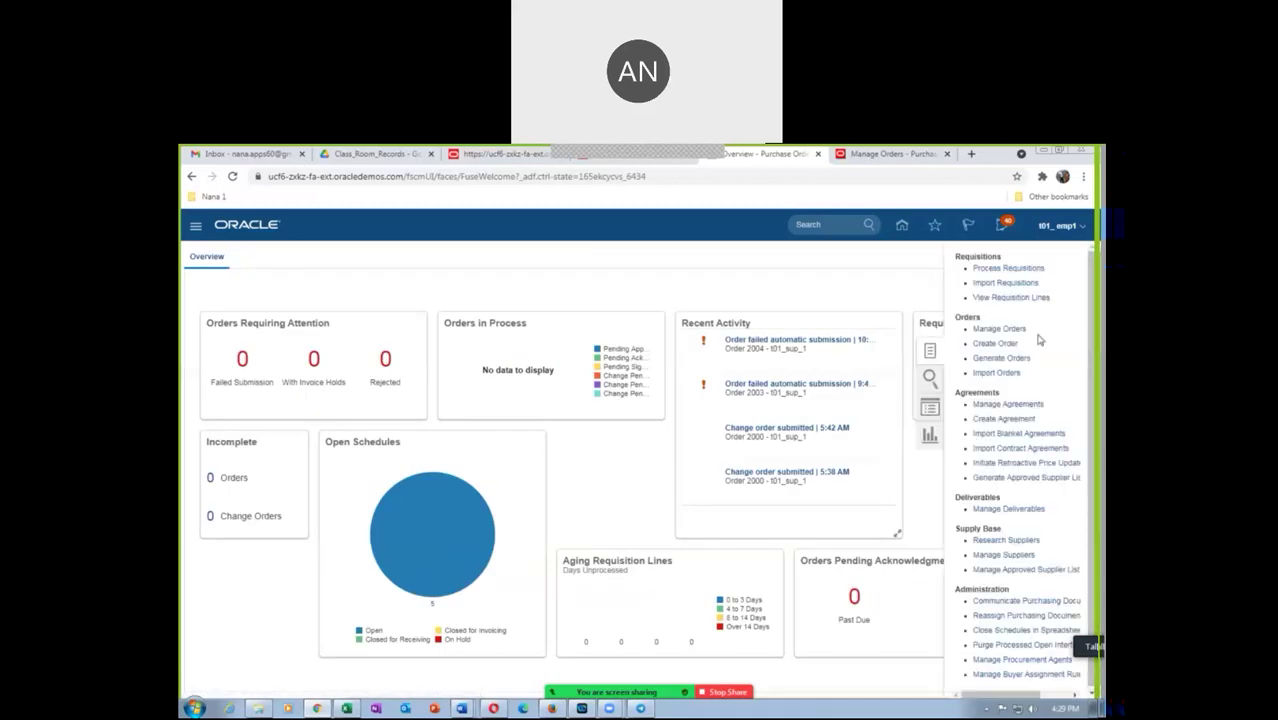
{"action": "left_click", "coordinate": [995, 343]}
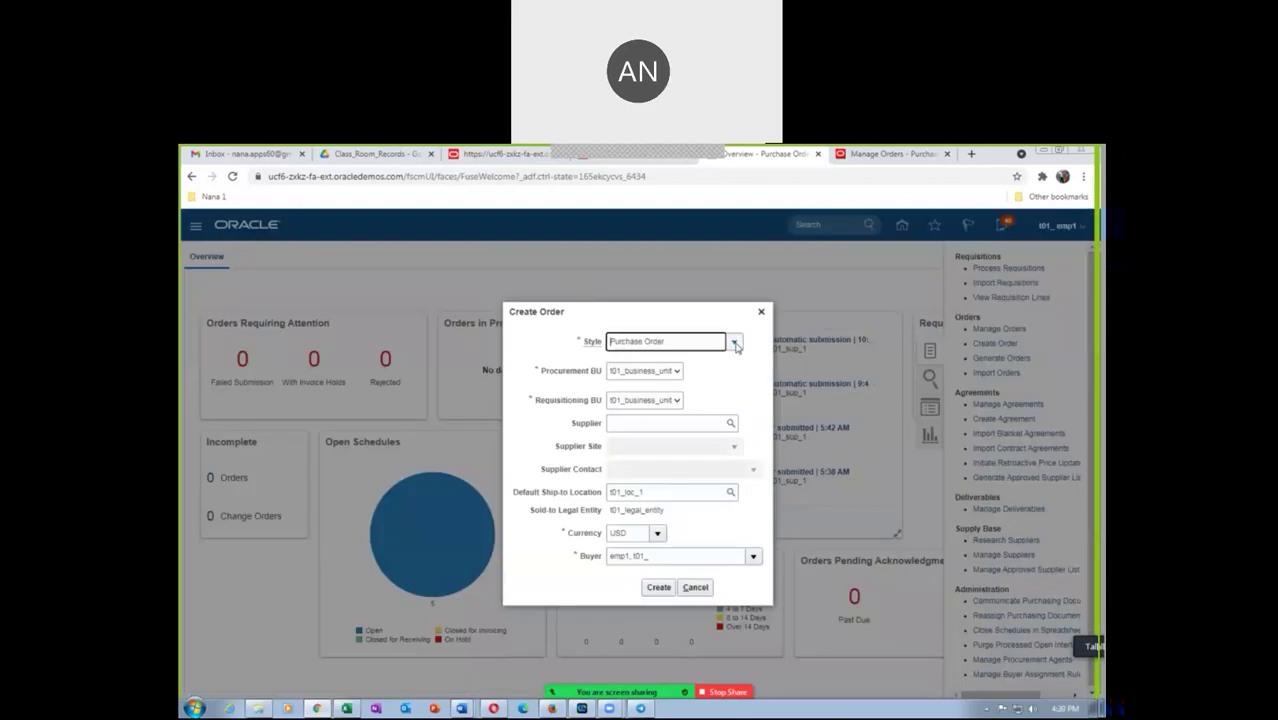
Create Consignment Order 2005 for supplier t01_cons_sup_1
{"action": "left_click", "coordinate": [734, 342]}
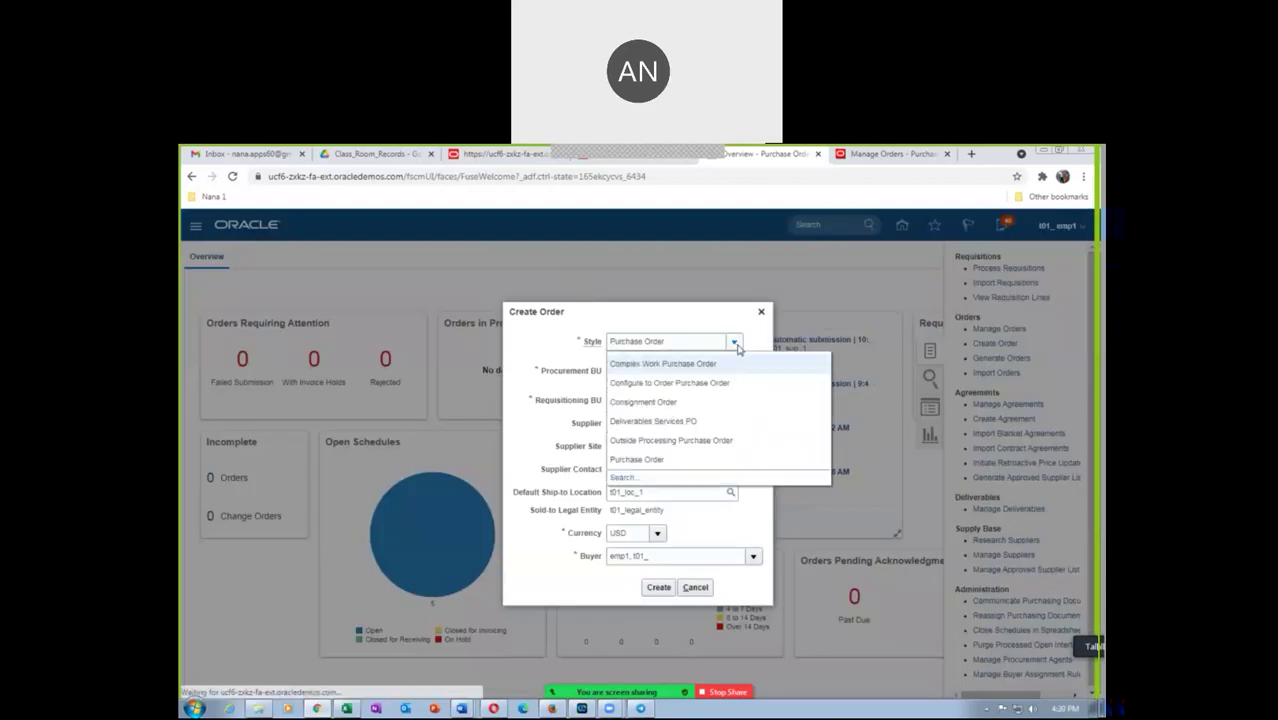
{"action": "left_click", "coordinate": [683, 401]}
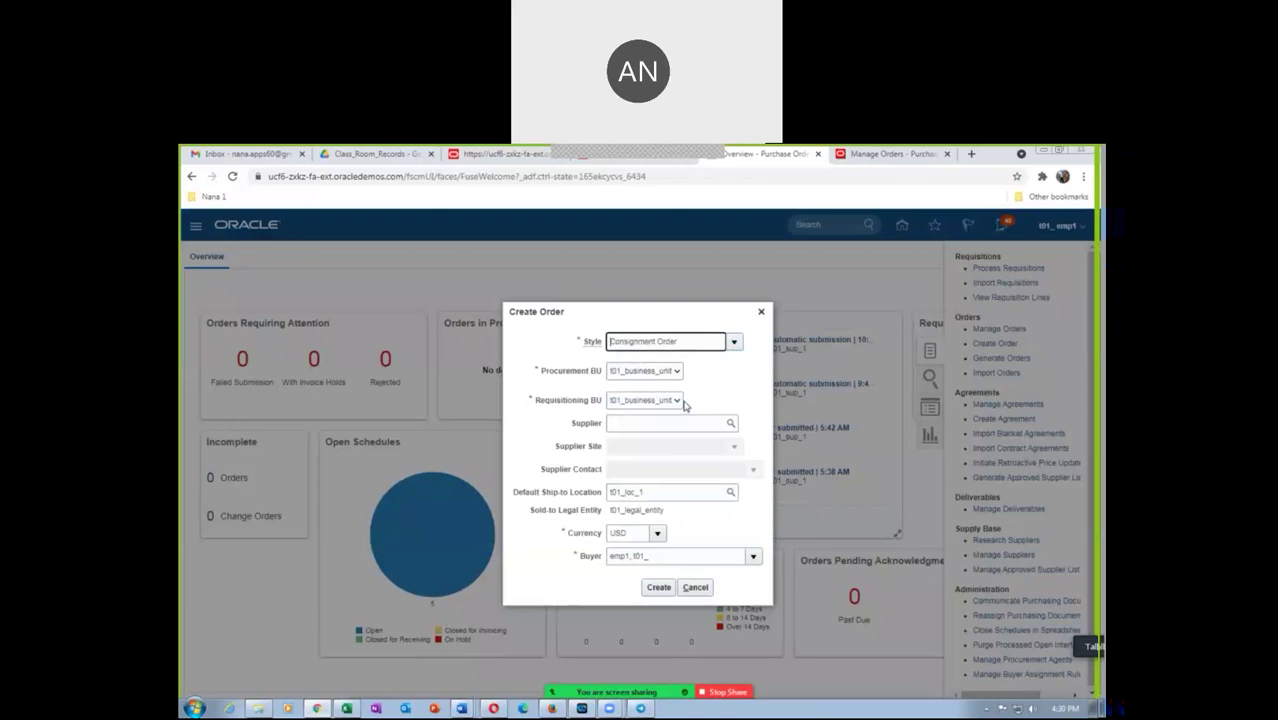
{"action": "left_click", "coordinate": [629, 421]}
{"action": "type", "text": "t01"}
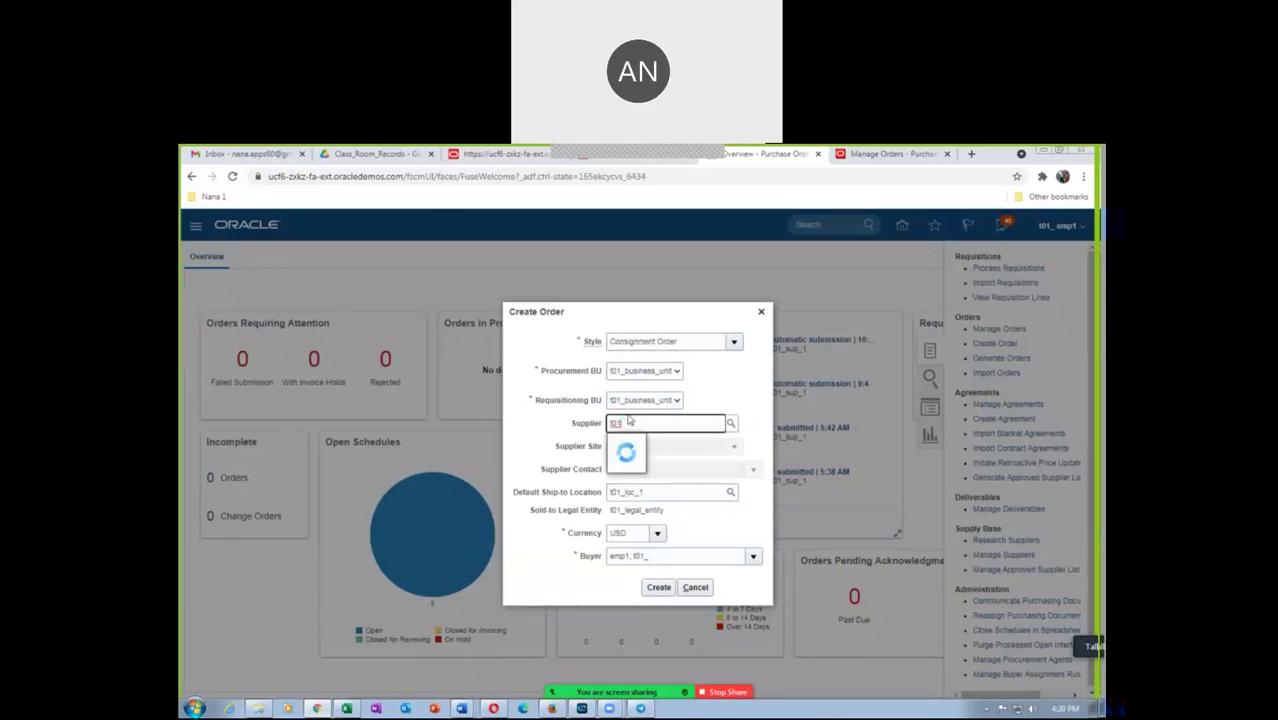
{"action": "left_click", "coordinate": [646, 445]}
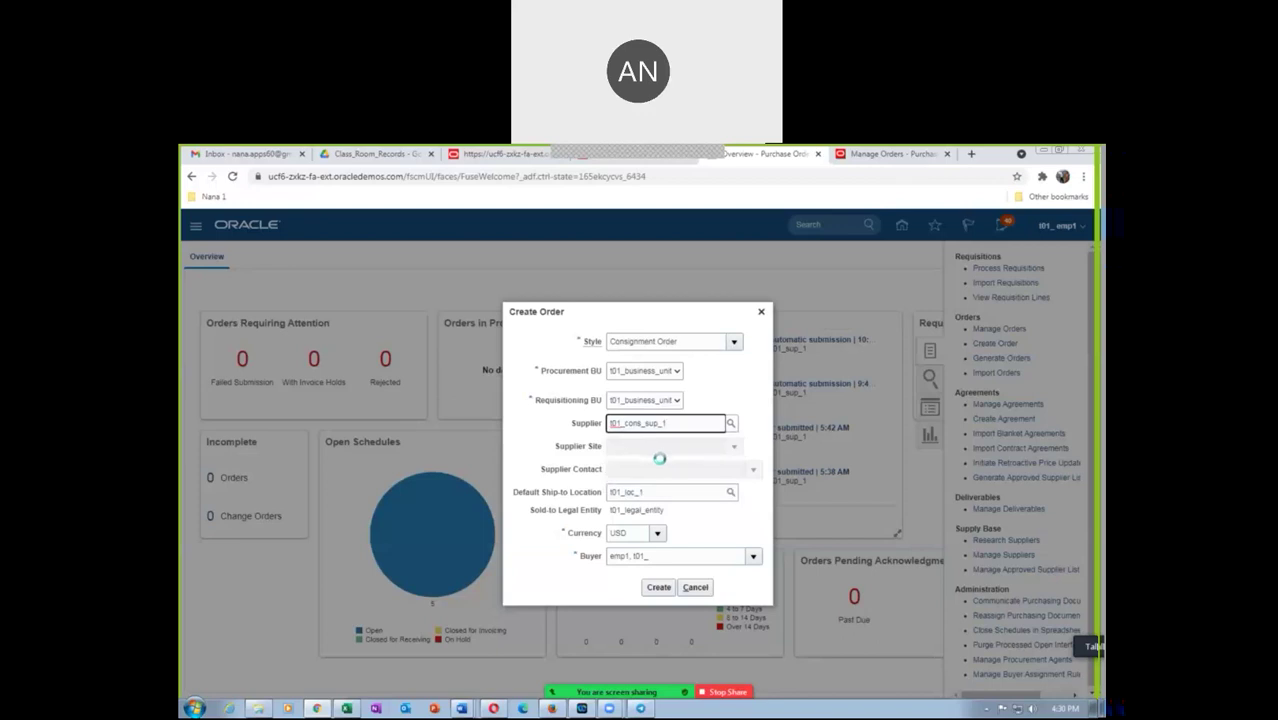
{"action": "left_click", "coordinate": [661, 589]}
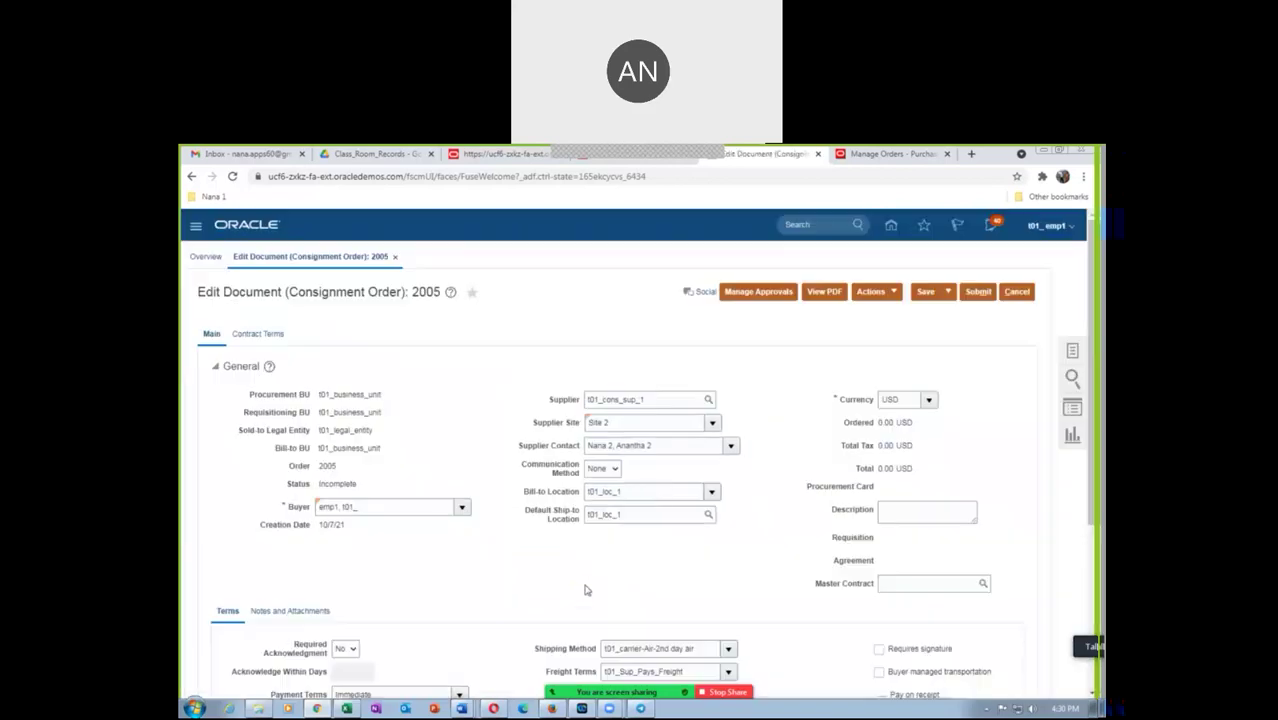
Add line 1 for 100 Ea of t01_cons_item_1 and display its schedules
{"action": "scroll", "coordinate": [430, 419], "scroll_direction": "down", "scroll_amount": 5}
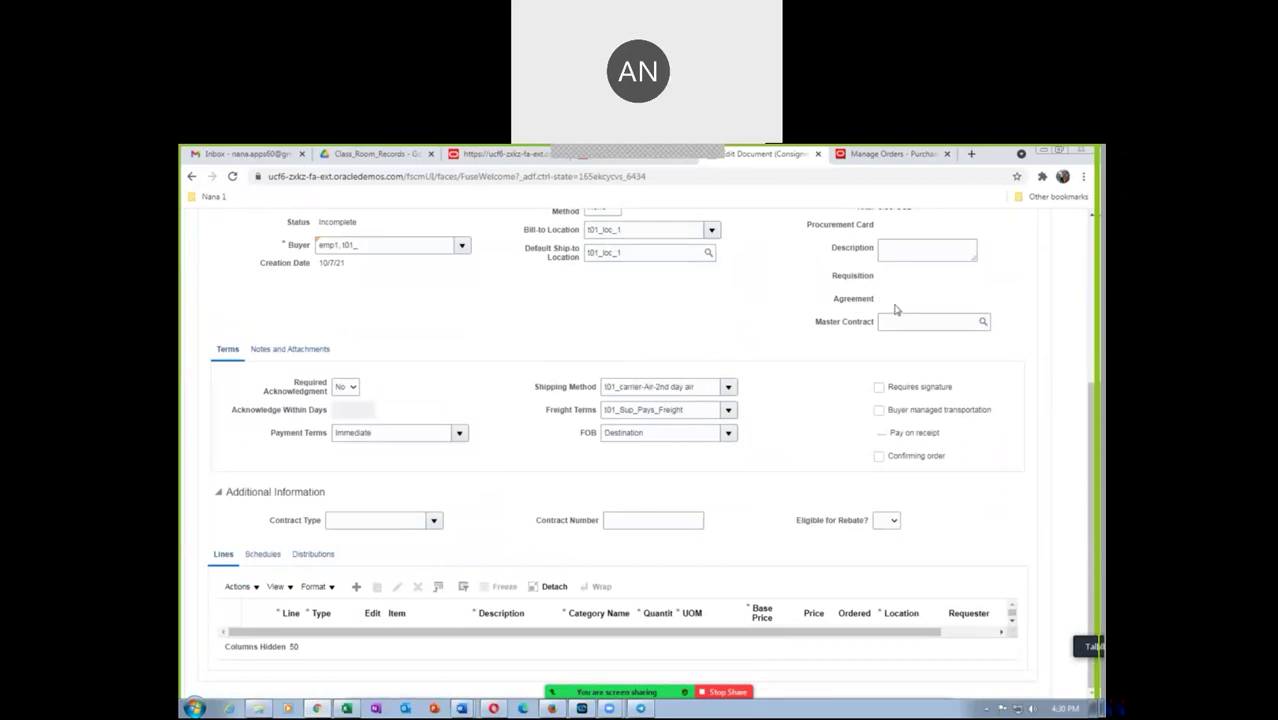
{"action": "left_click", "coordinate": [356, 586]}
{"action": "left_click", "coordinate": [429, 642]}
{"action": "type", "text": "t01"}
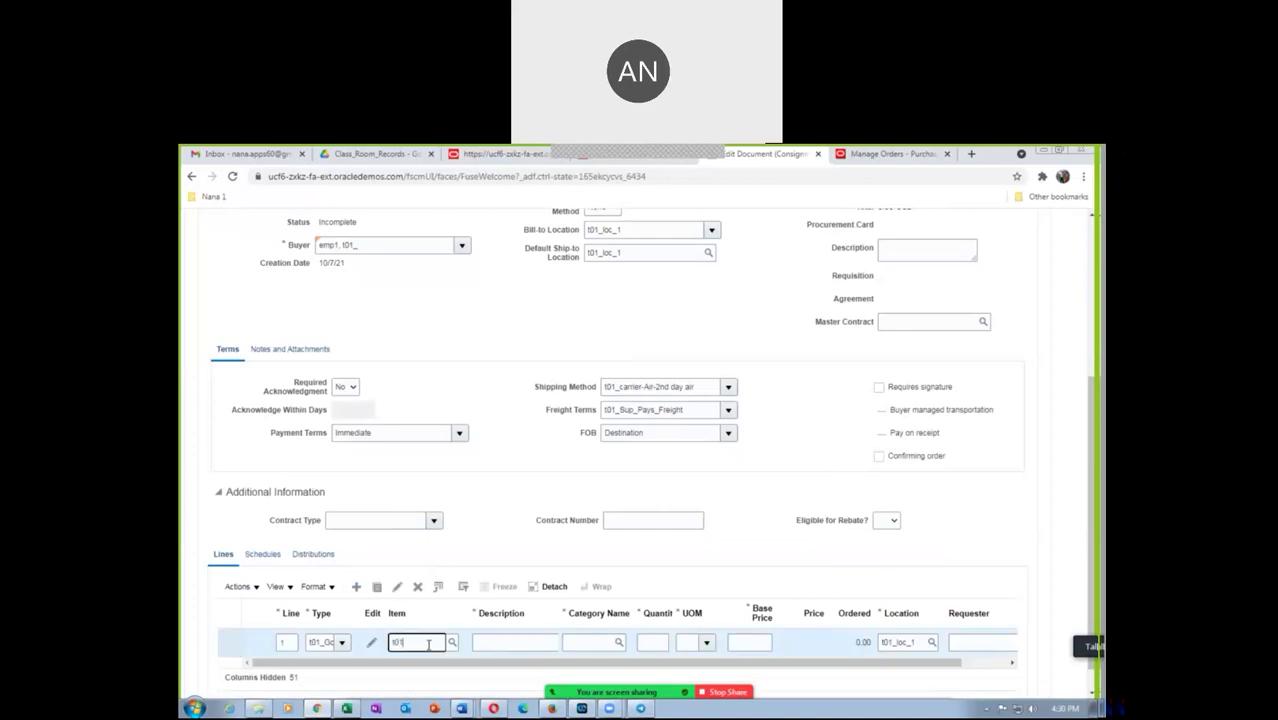
{"action": "type", "text": "_"}
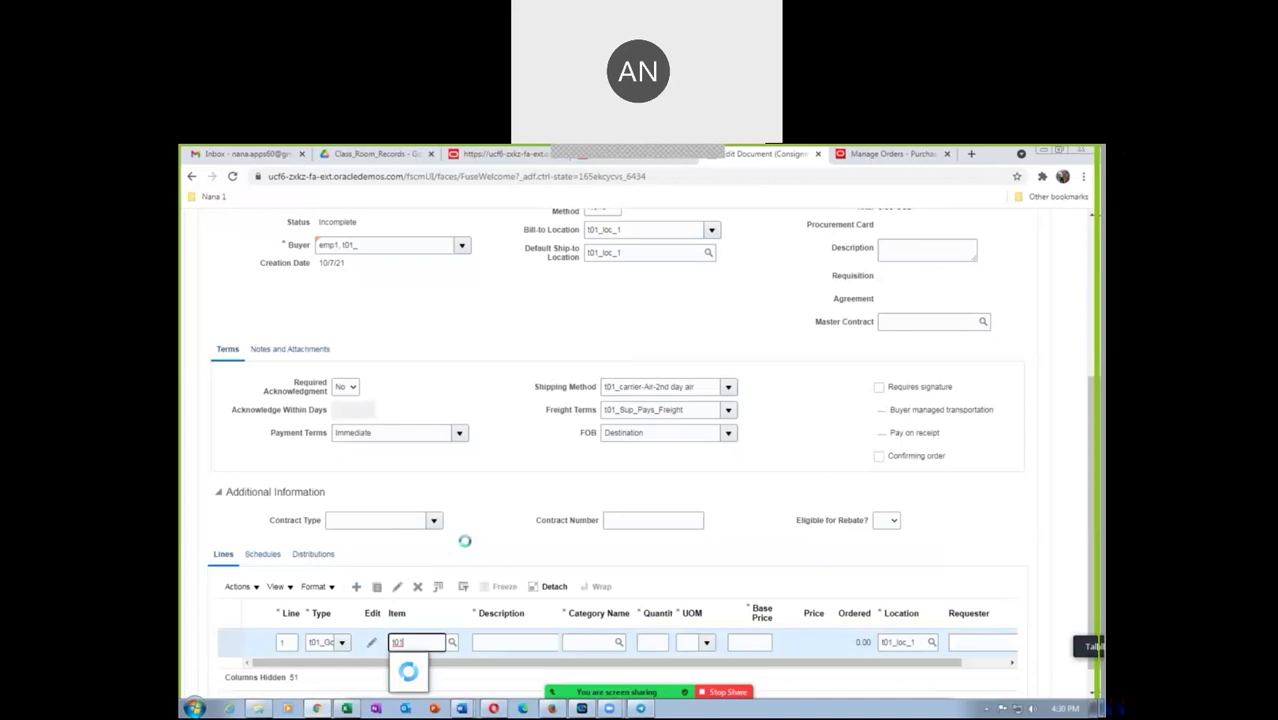
{"action": "left_click", "coordinate": [463, 545]}
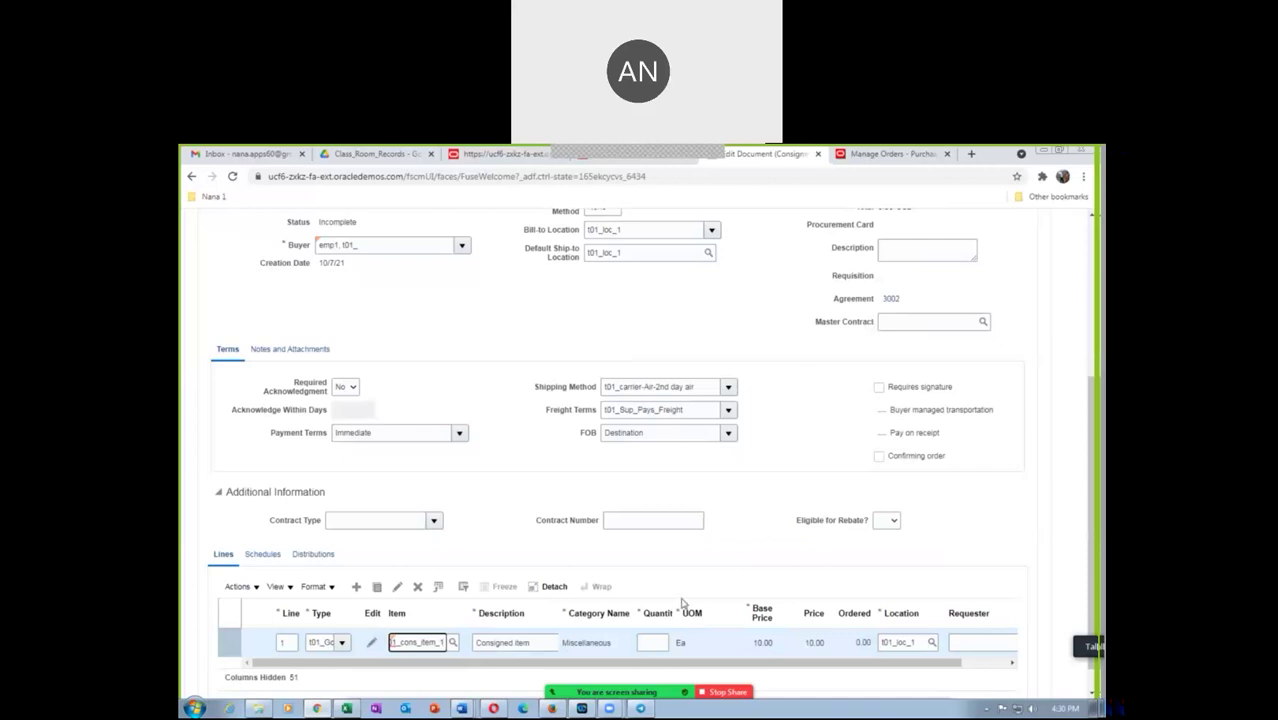
{"action": "left_click", "coordinate": [646, 643]}
{"action": "type", "text": "1"}
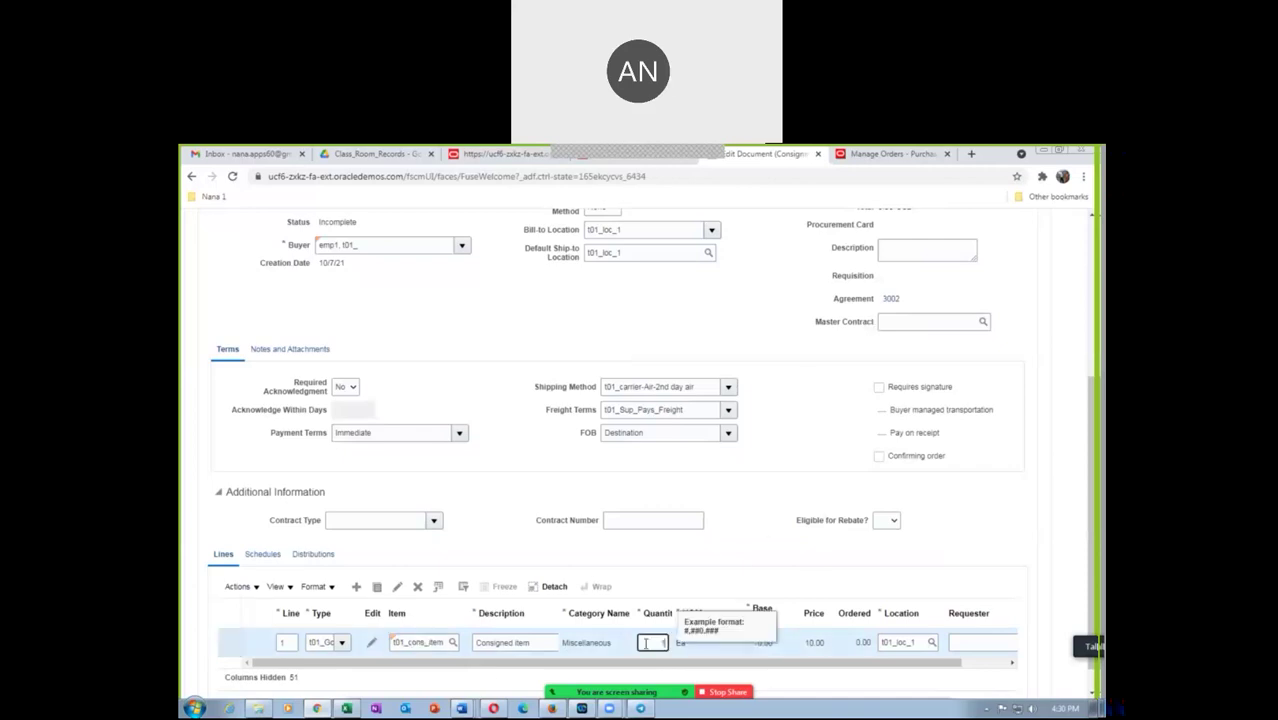
{"action": "type", "text": "00"}
{"action": "key", "text": "Tab"}
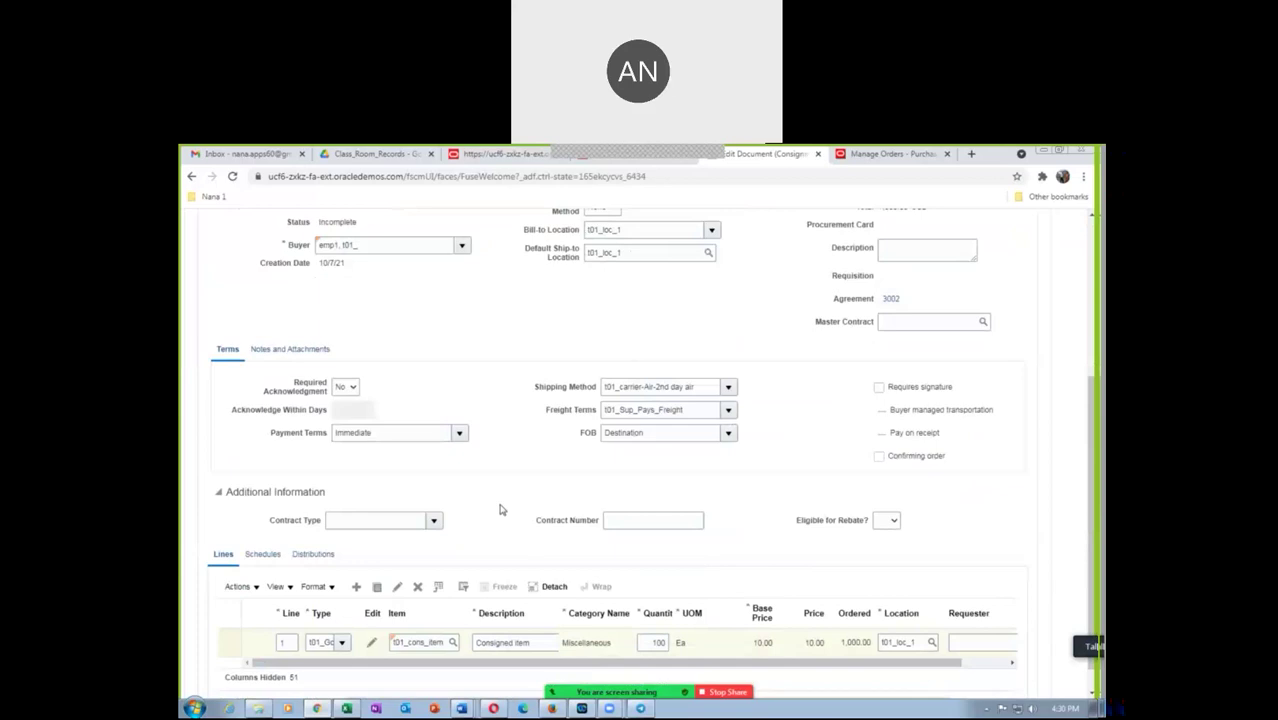
{"action": "left_click", "coordinate": [263, 556]}
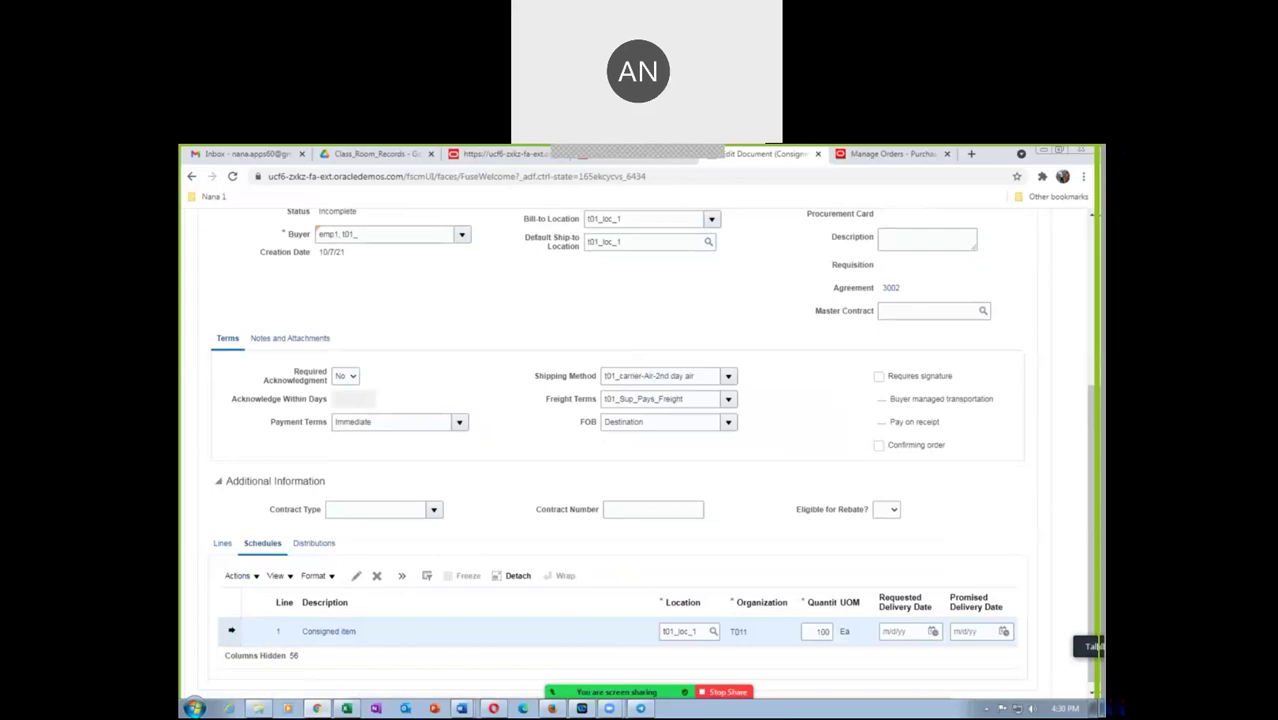
Verify schedule 1's invoice match option is Consumption Advice, then return to order 2005
{"action": "left_click", "coordinate": [254, 634]}
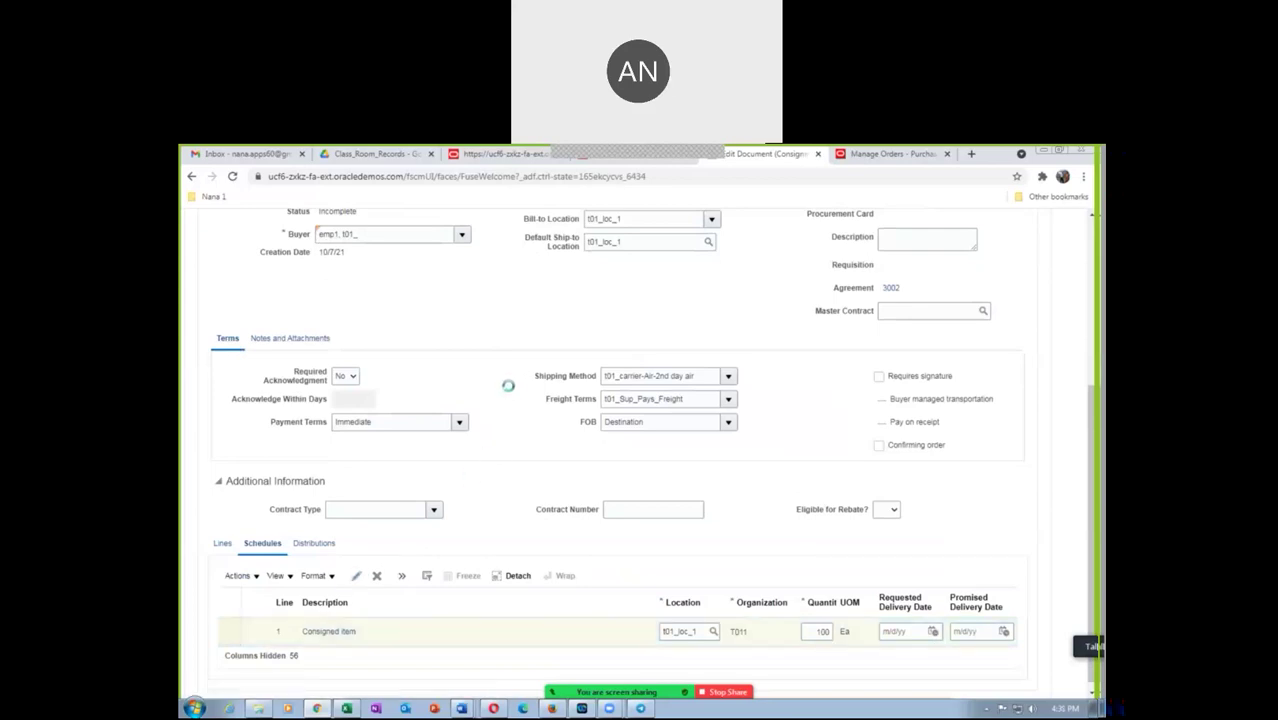
{"action": "scroll", "coordinate": [508, 392], "scroll_direction": "down", "scroll_amount": 5}
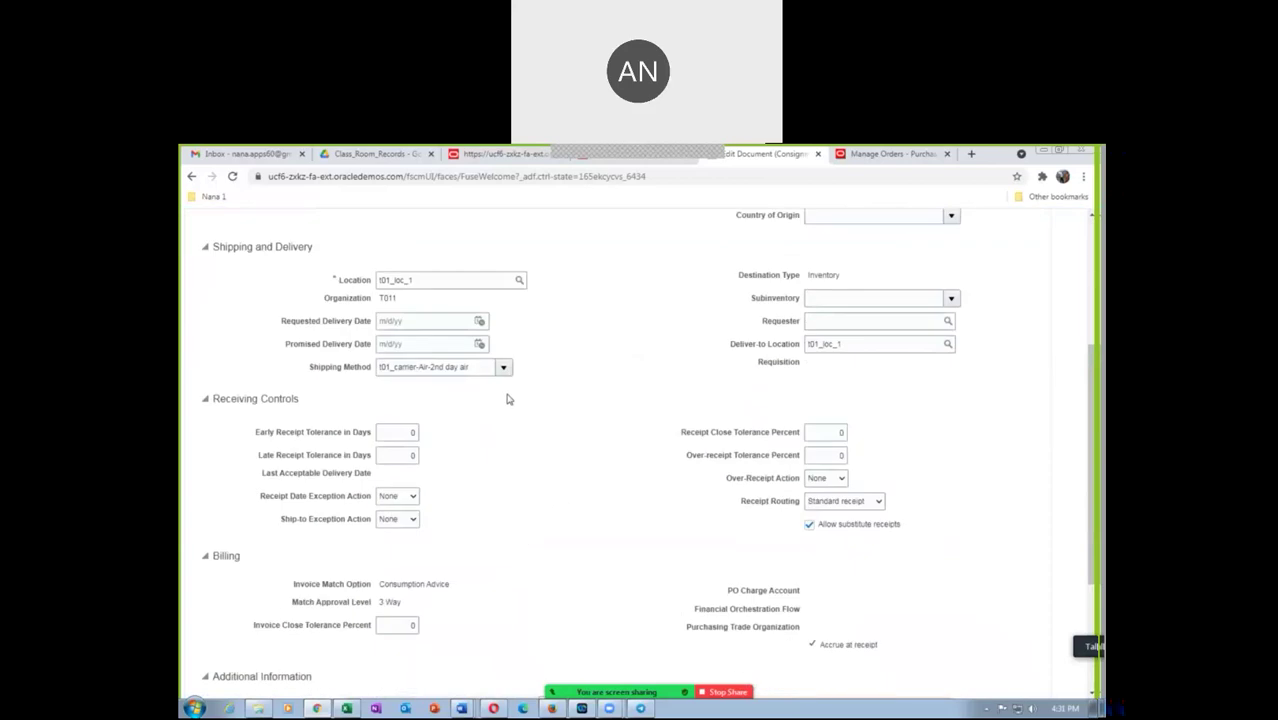
{"action": "scroll", "coordinate": [507, 399], "scroll_direction": "down", "scroll_amount": 3}
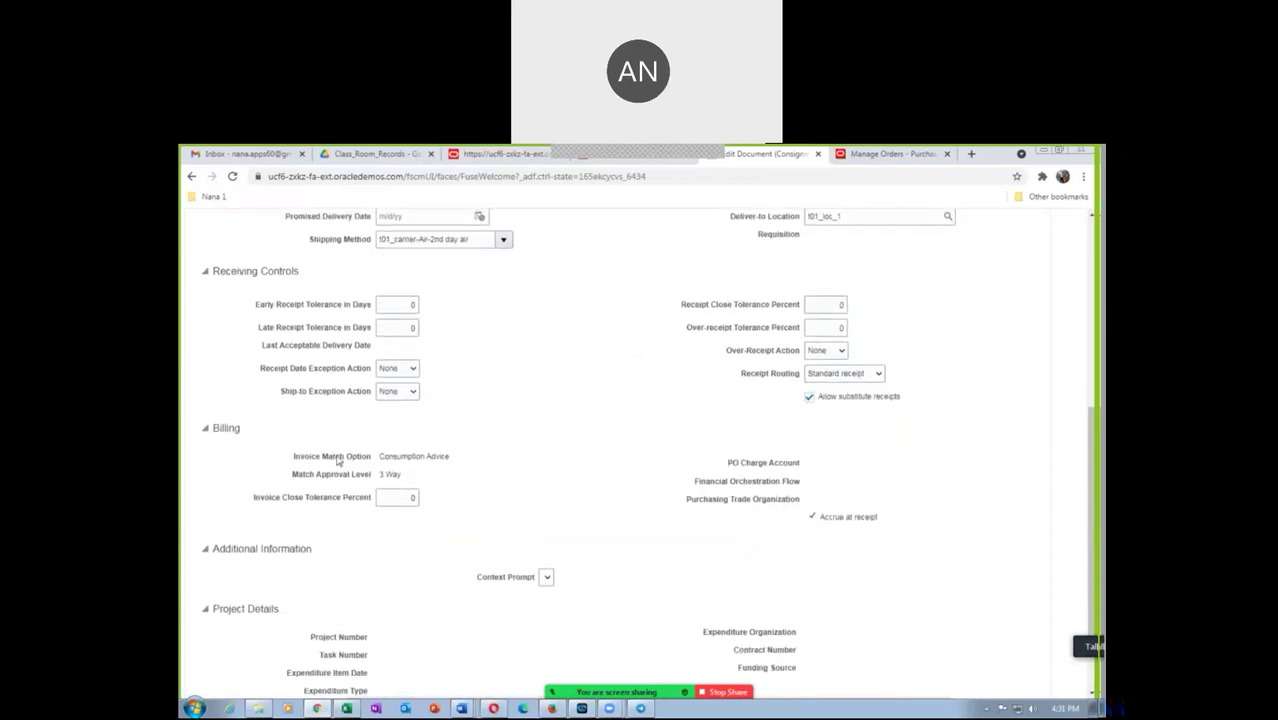
{"action": "left_click_drag", "start_coordinate": [384, 457], "coordinate": [441, 456]}
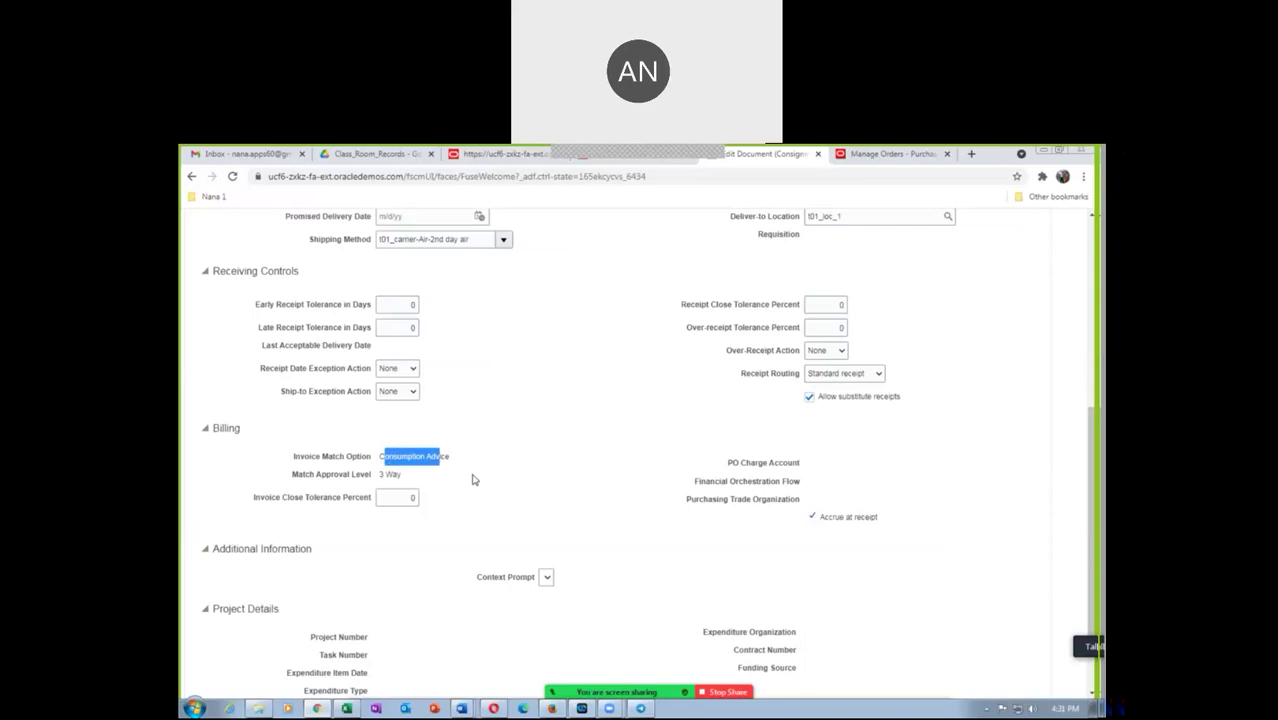
{"action": "left_click", "coordinate": [473, 477]}
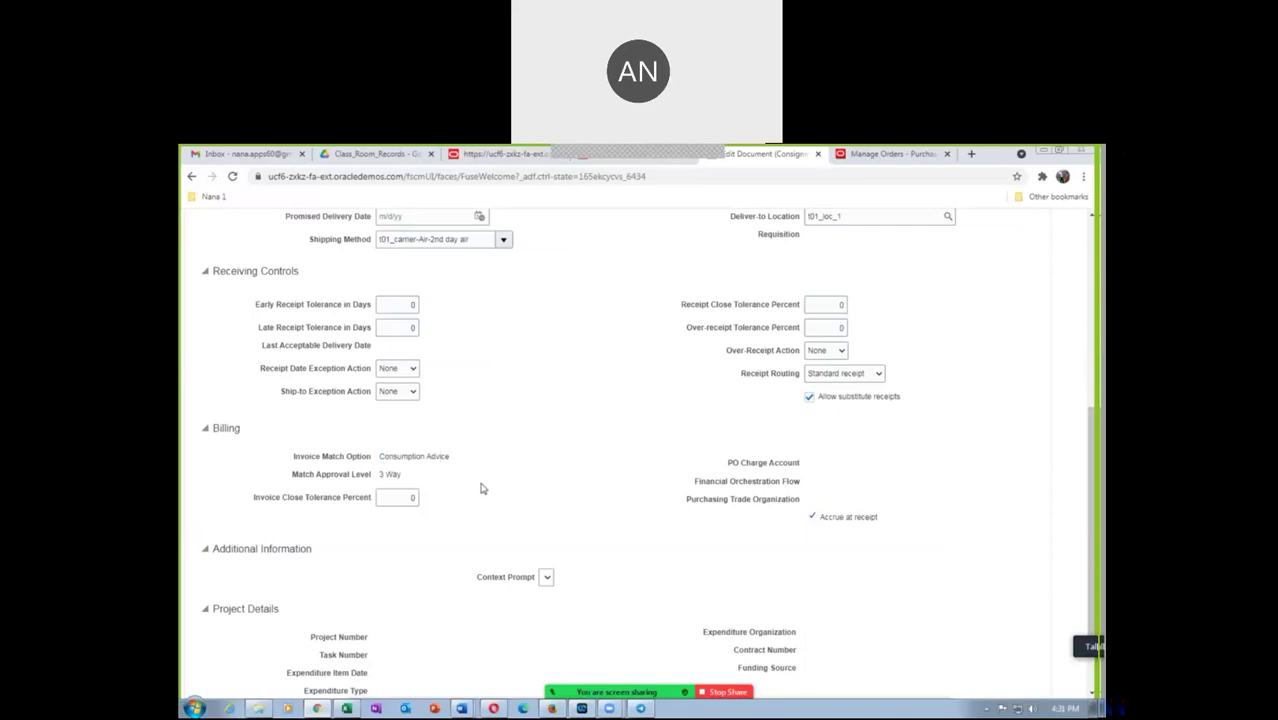
{"action": "scroll", "coordinate": [480, 487], "scroll_direction": "up", "scroll_amount": 5}
{"action": "left_click", "coordinate": [985, 292]}
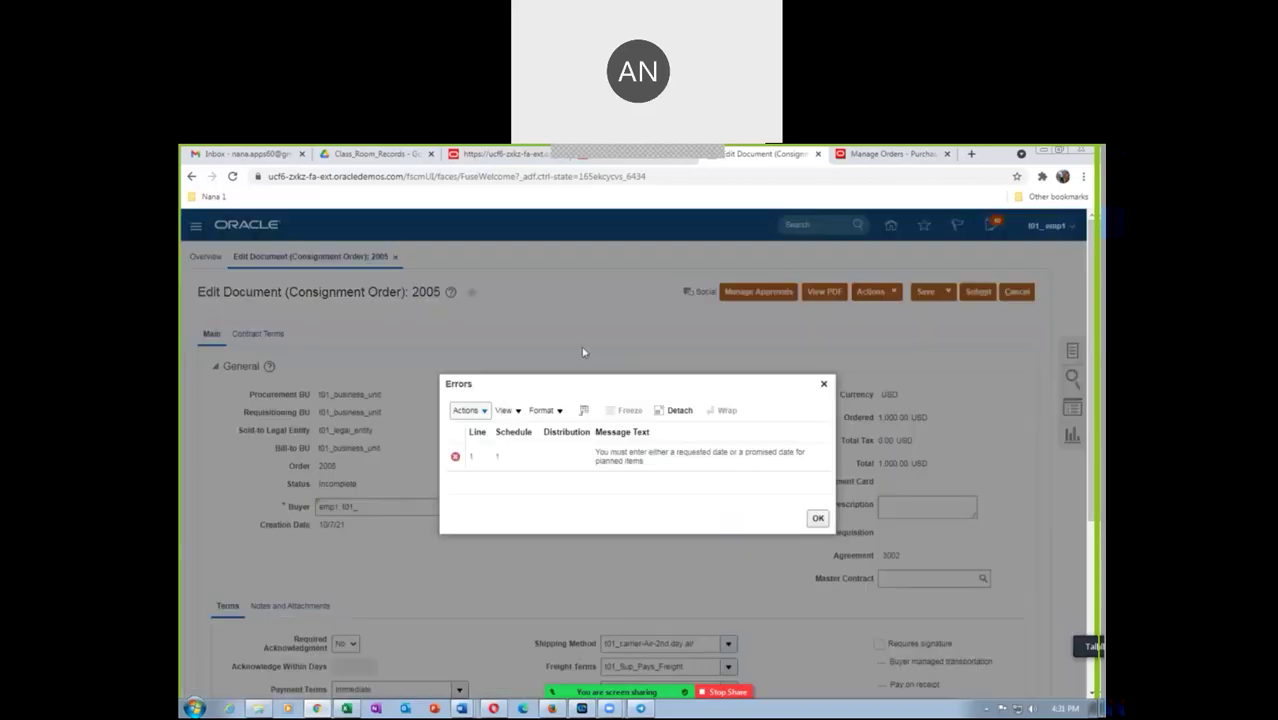
Set the requested delivery date to 10/7/21 and submit order 2005 for approval
{"action": "left_click", "coordinate": [817, 517]}
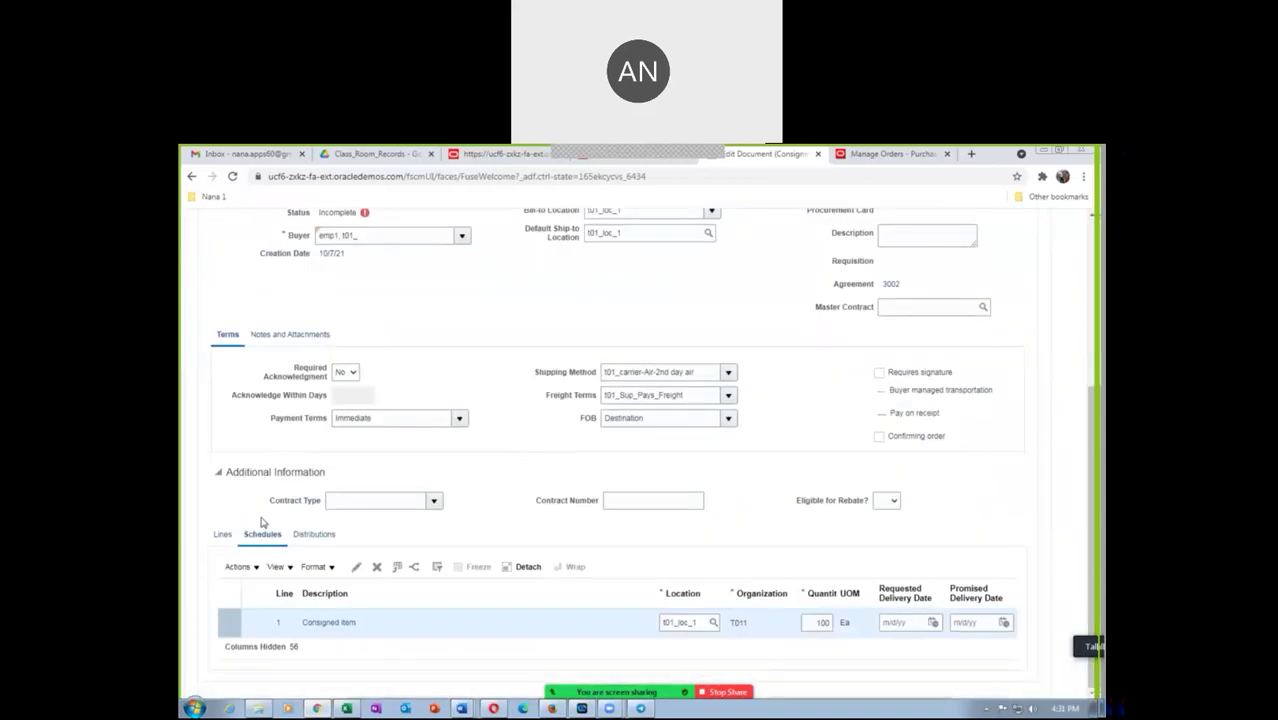
{"action": "left_click", "coordinate": [933, 623]}
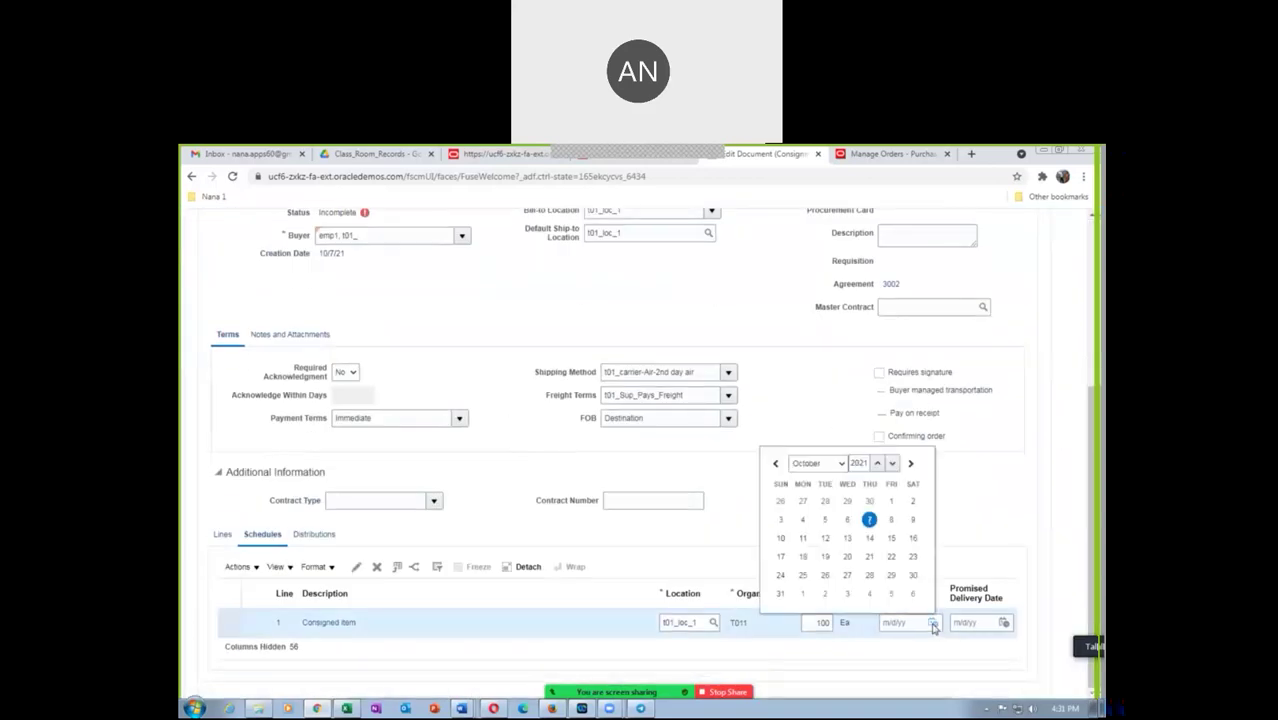
{"action": "left_click", "coordinate": [869, 519]}
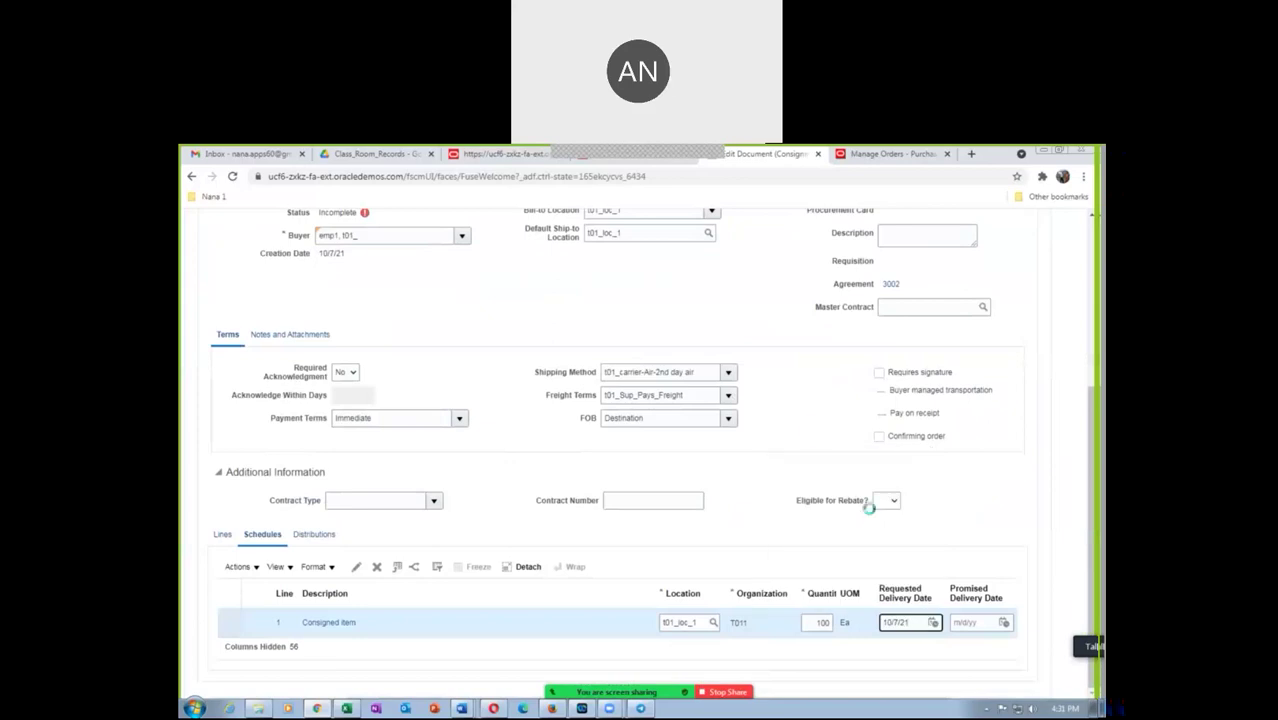
{"action": "scroll", "coordinate": [958, 300], "scroll_direction": "up", "scroll_amount": 3}
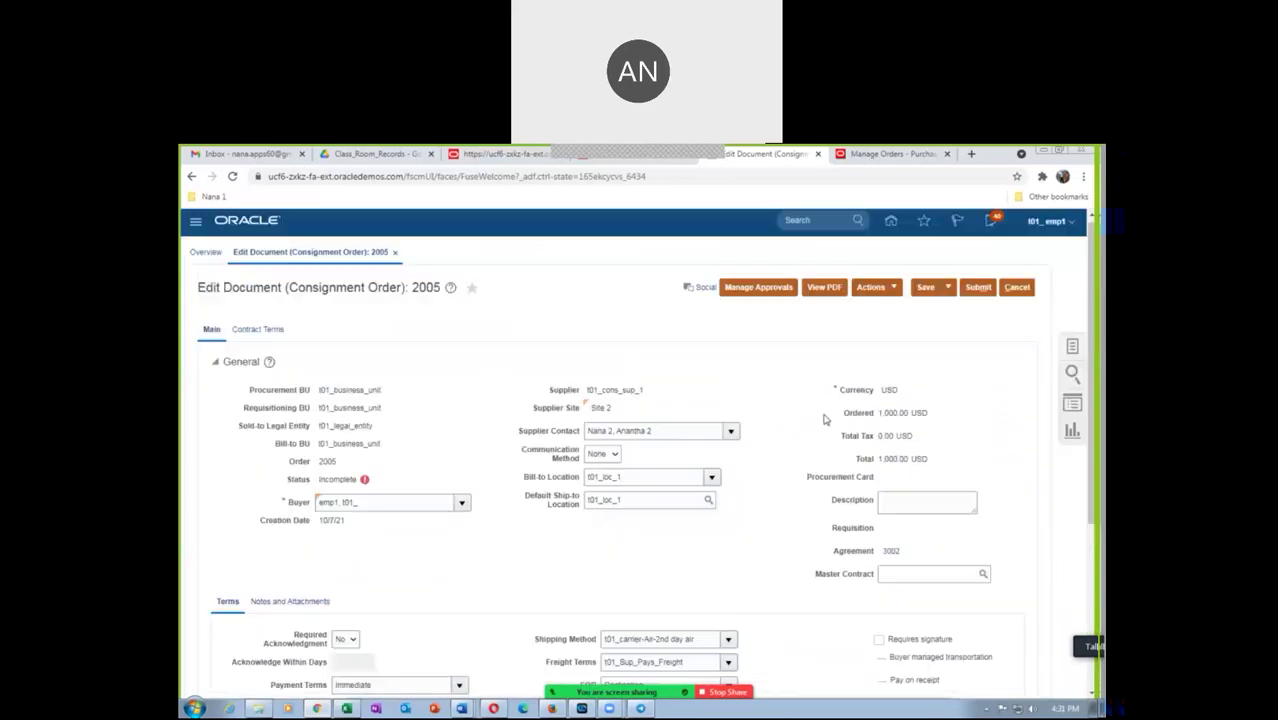
{"action": "left_click", "coordinate": [968, 293]}
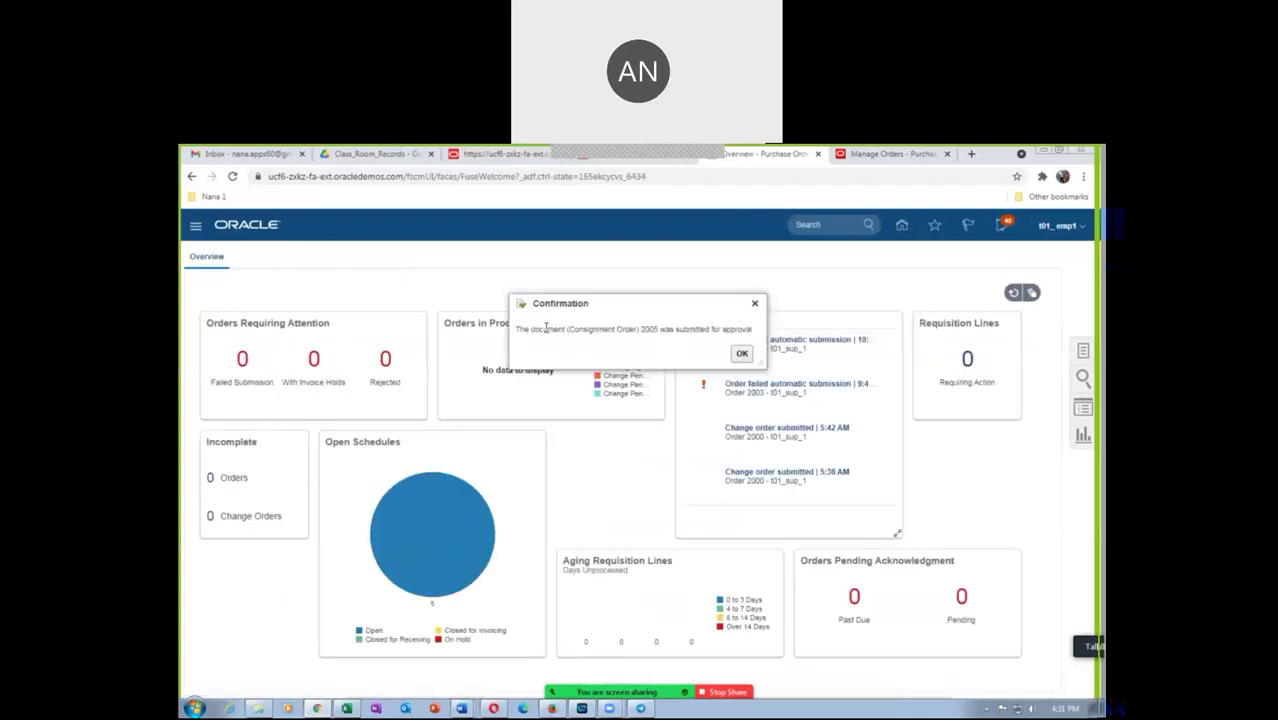
Dismiss the submission confirmation and search Manage Orders for order 2005
{"action": "left_click_drag", "start_coordinate": [551, 330], "coordinate": [700, 332]}
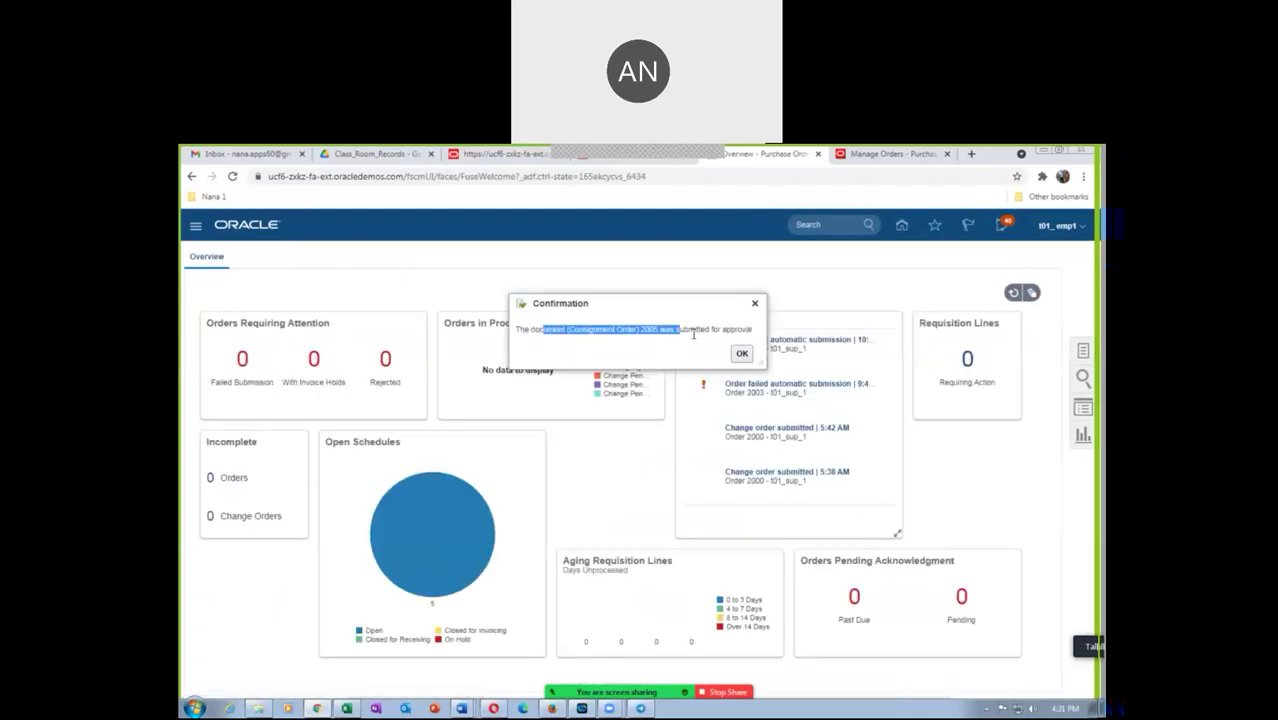
{"action": "left_click", "coordinate": [742, 353]}
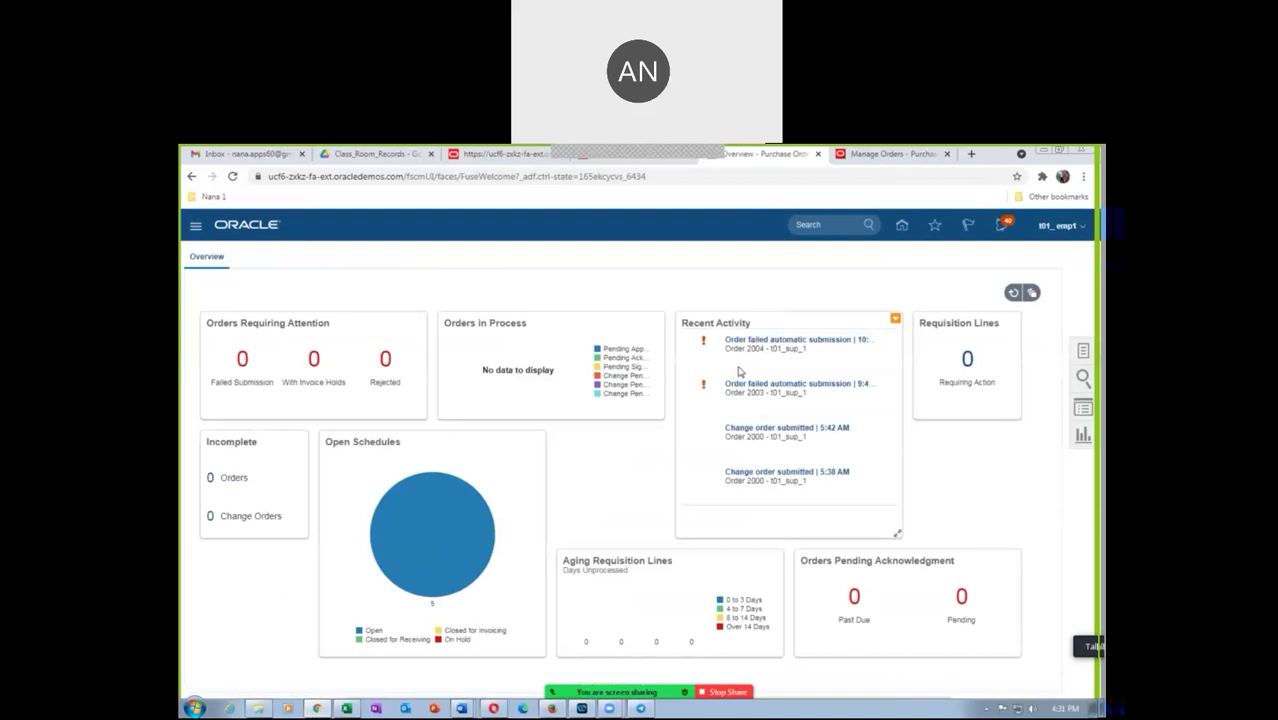
{"action": "left_click", "coordinate": [1083, 353]}
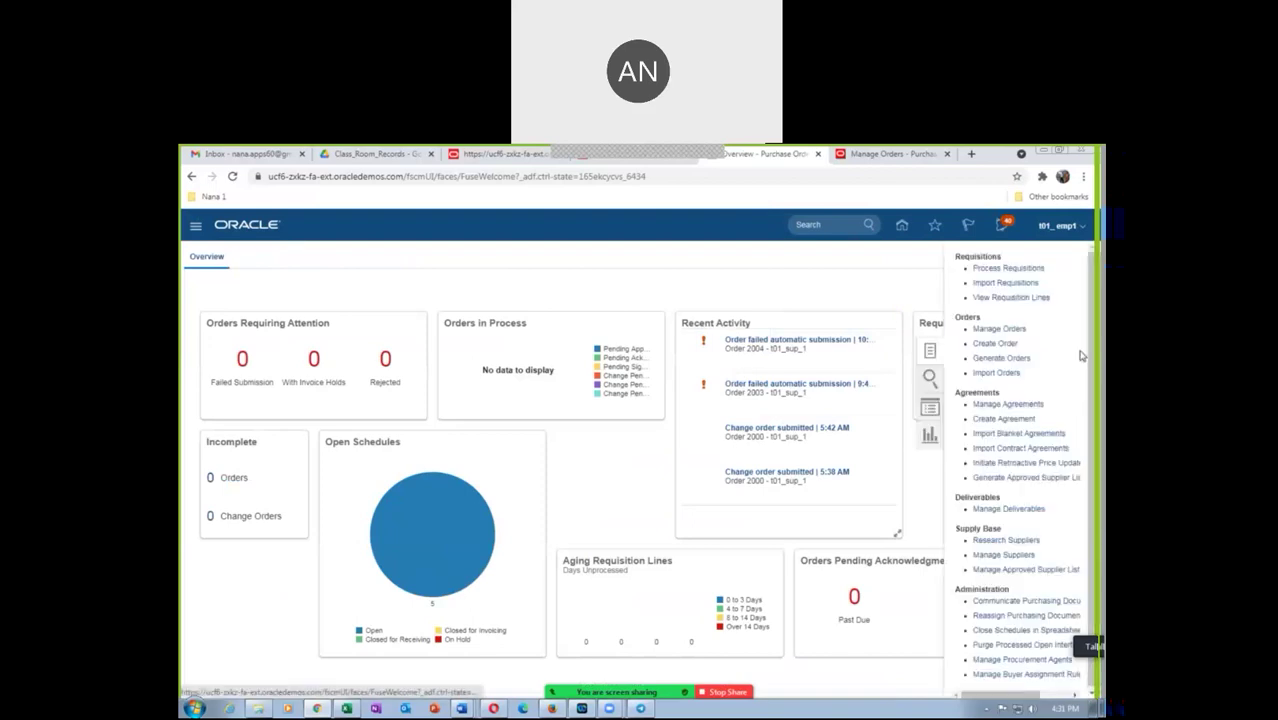
{"action": "left_click", "coordinate": [1002, 331]}
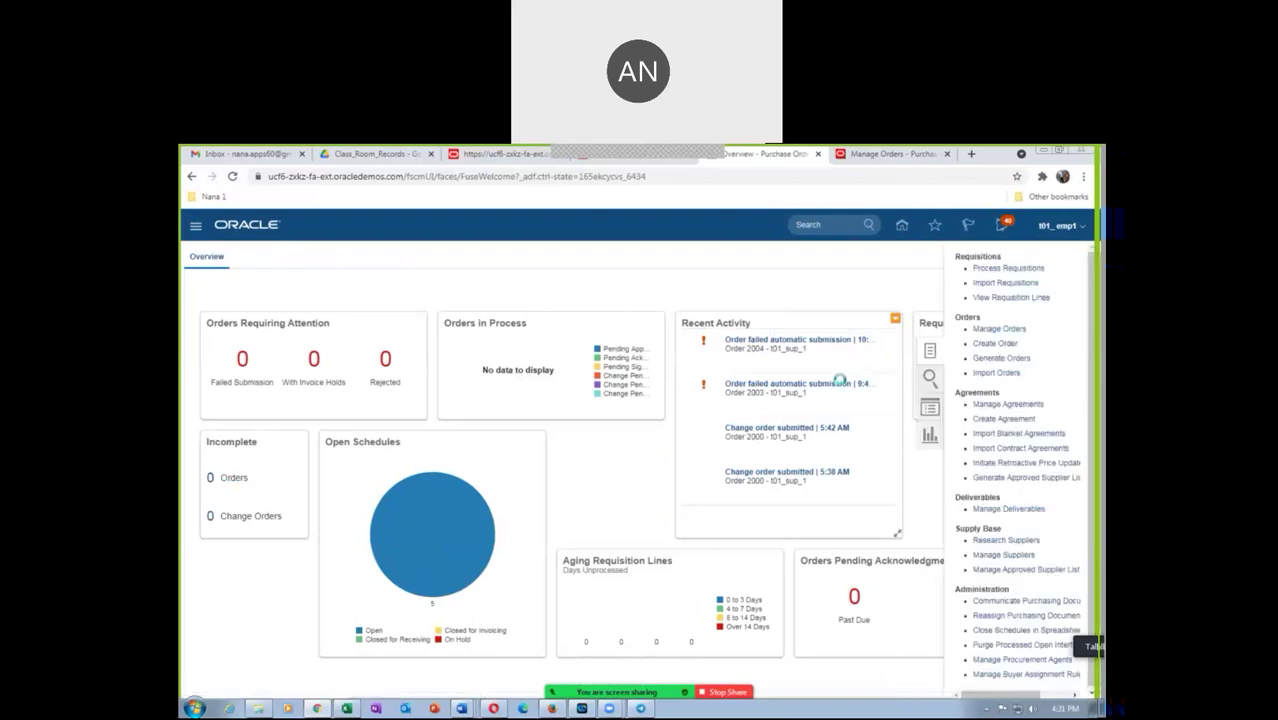
{"action": "left_click", "coordinate": [835, 399]}
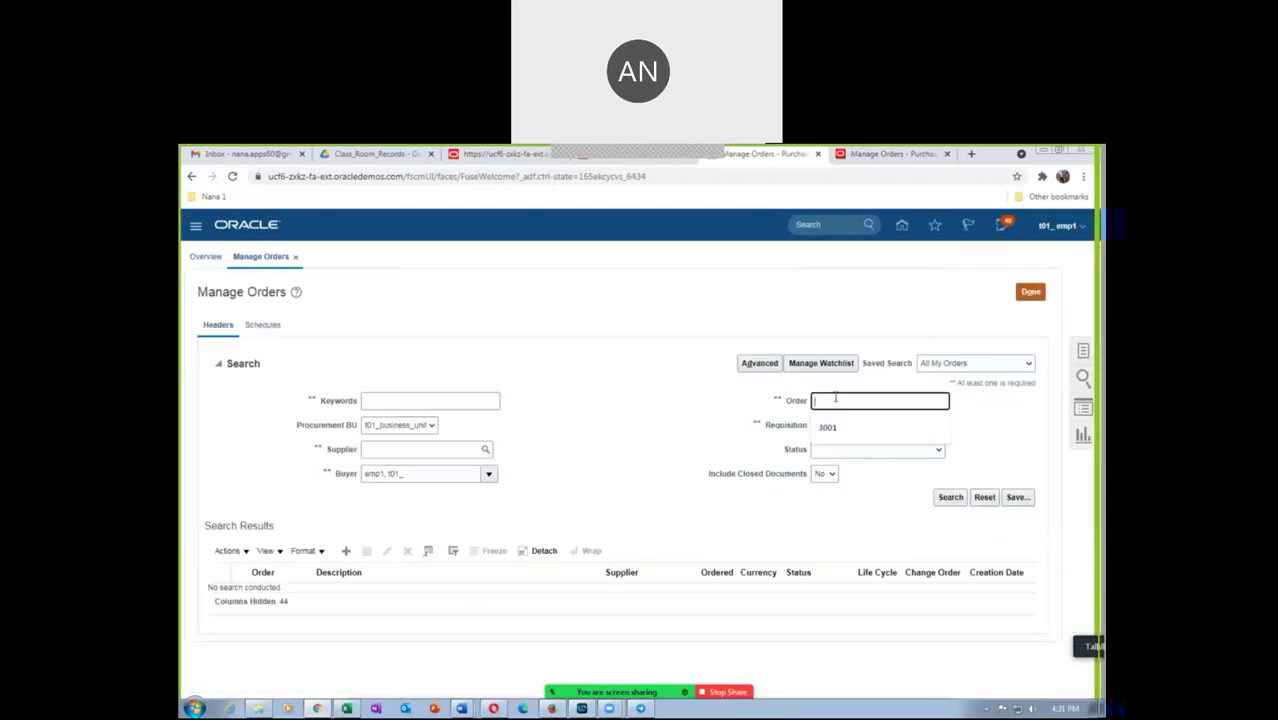
{"action": "type", "text": "2005"}
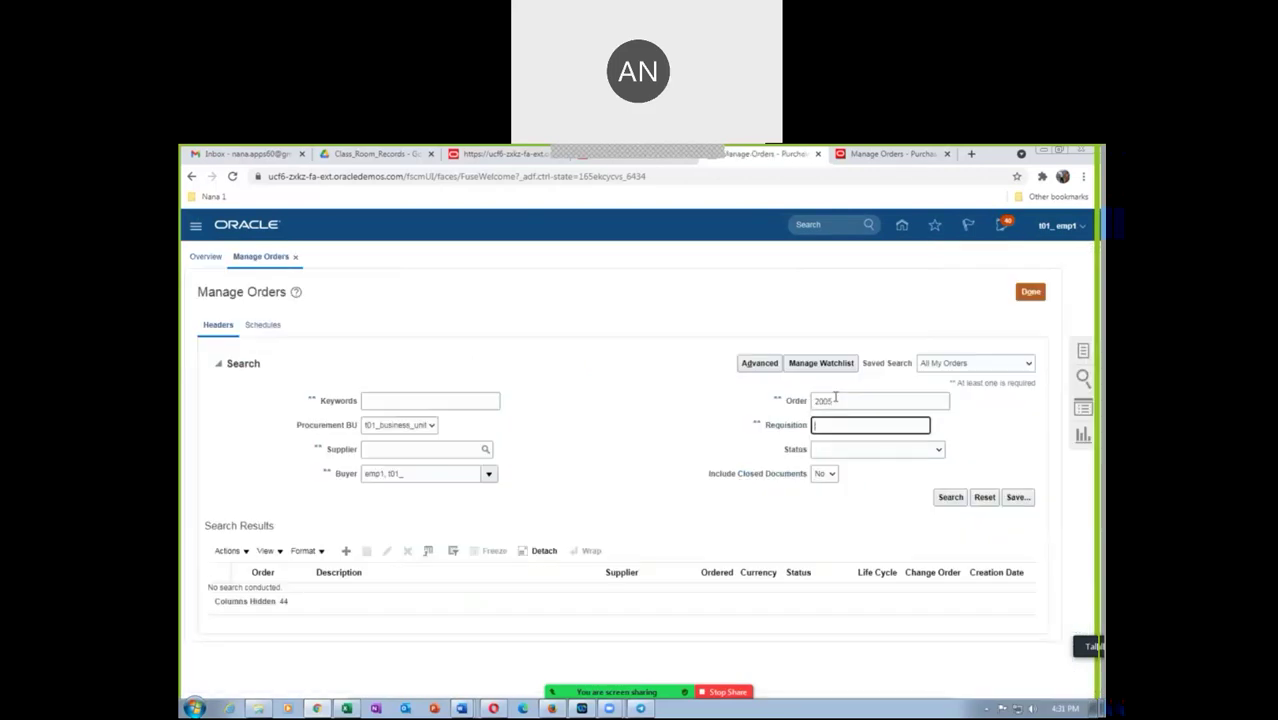
{"action": "left_click", "coordinate": [950, 497]}
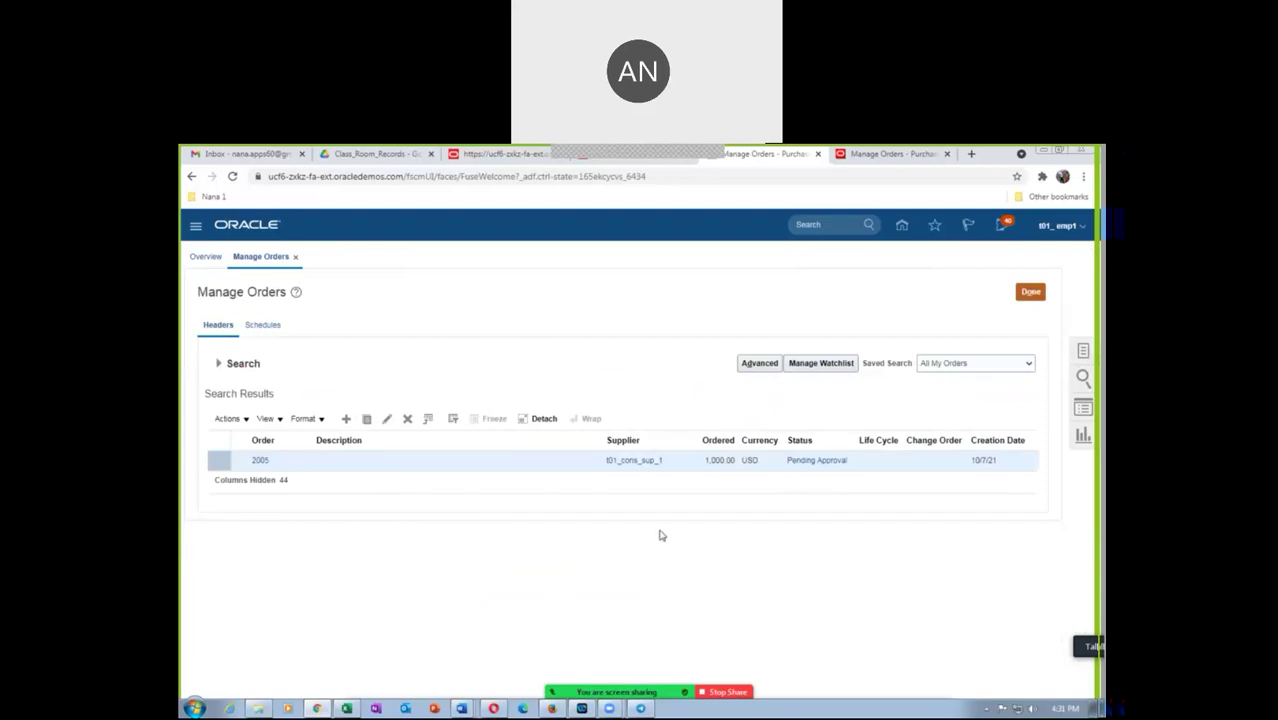
Check that order 2005 is Pending Approval, dismiss the error, and return to the home page
{"action": "left_click", "coordinate": [816, 462]}
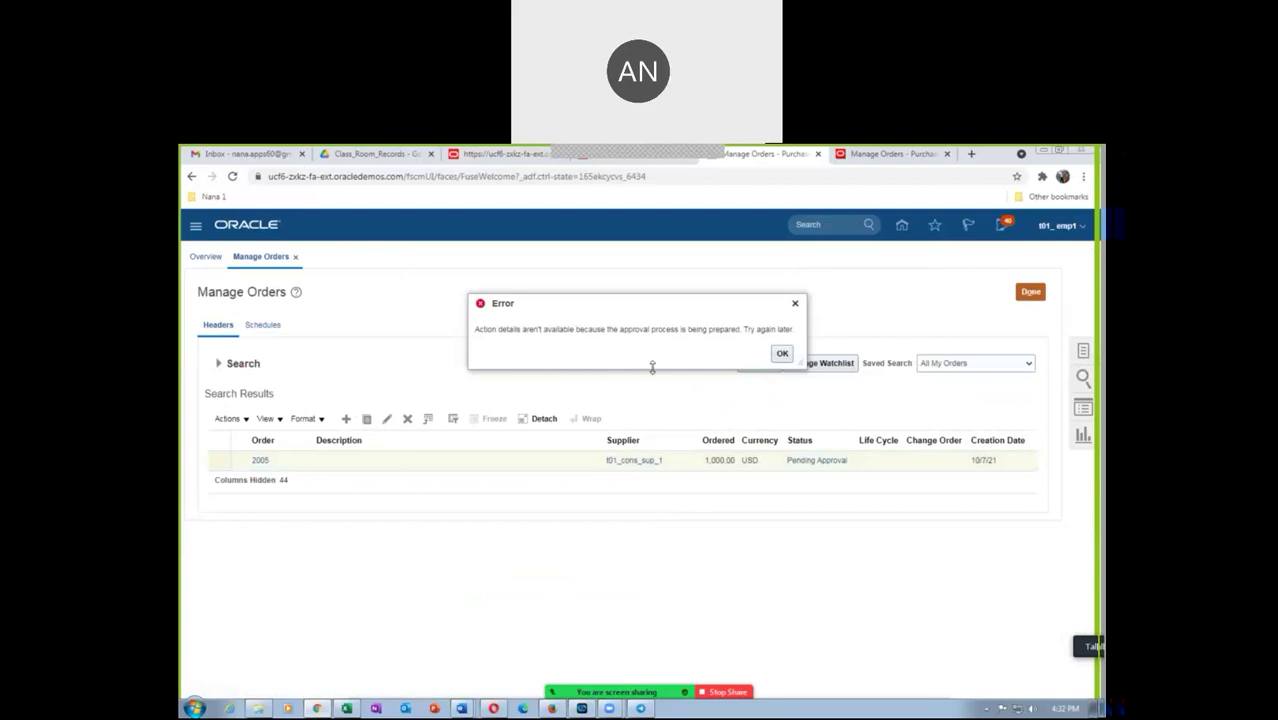
{"action": "left_click", "coordinate": [782, 356]}
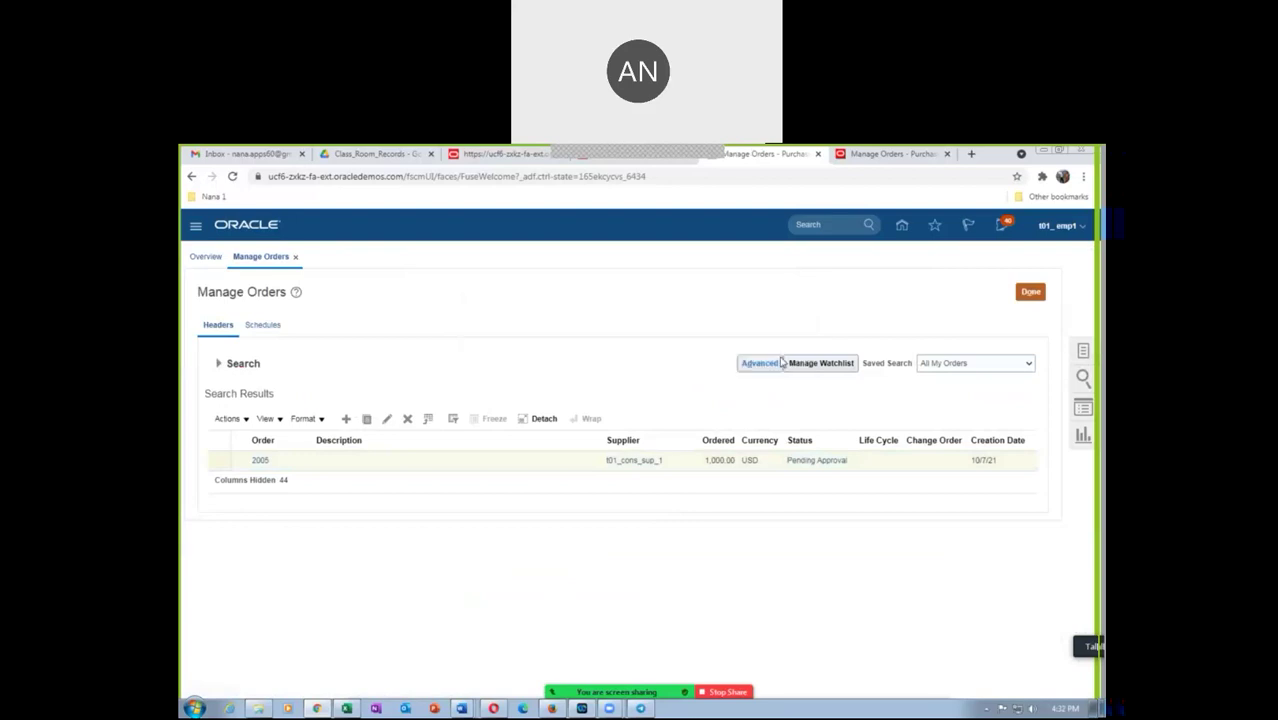
{"action": "left_click", "coordinate": [1029, 293]}
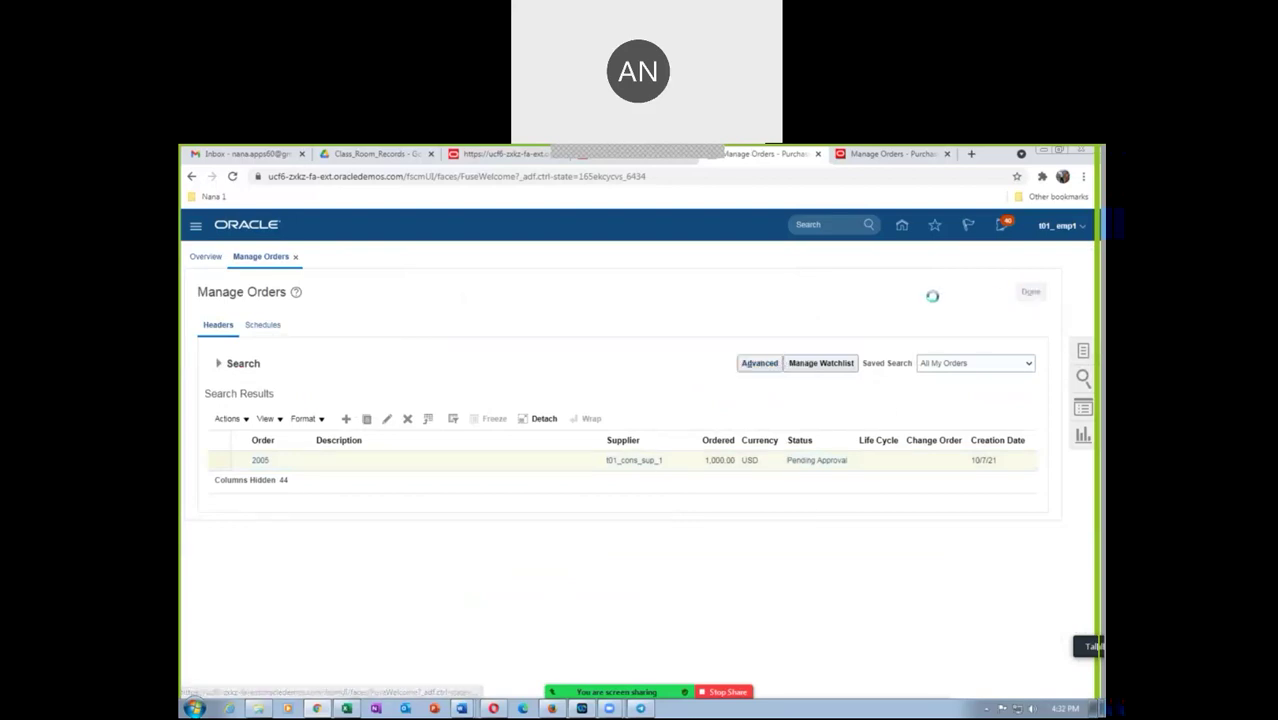
{"action": "left_click", "coordinate": [902, 229]}
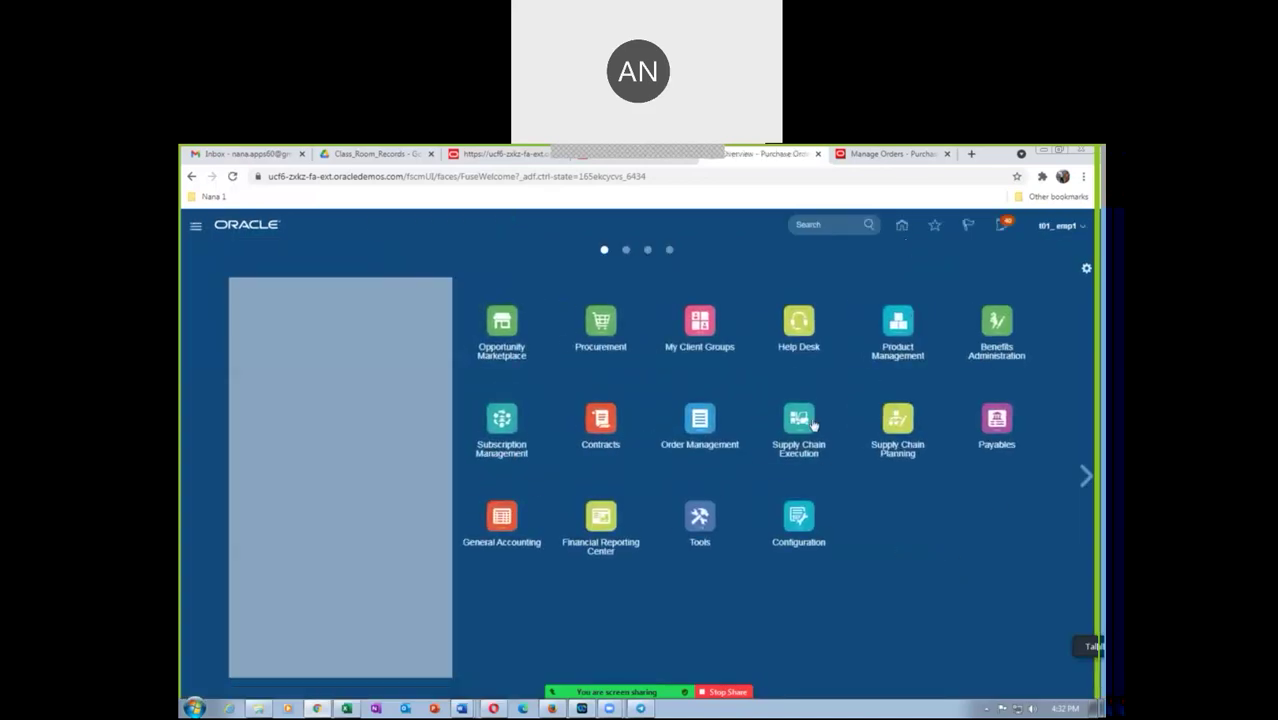
Open Receive Expected Shipments under Inventory Management's Receipts tasks, then return to the orders 2000–2004 list
{"action": "left_click", "coordinate": [804, 424]}
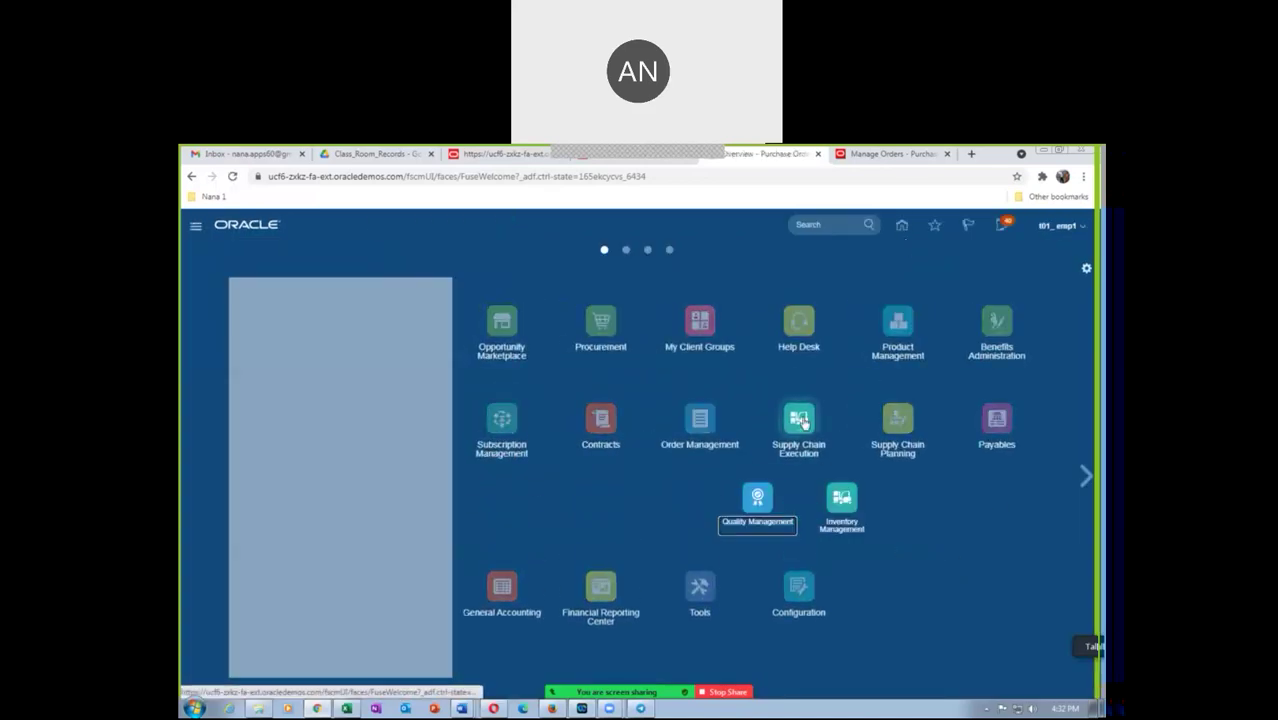
{"action": "left_click", "coordinate": [842, 505]}
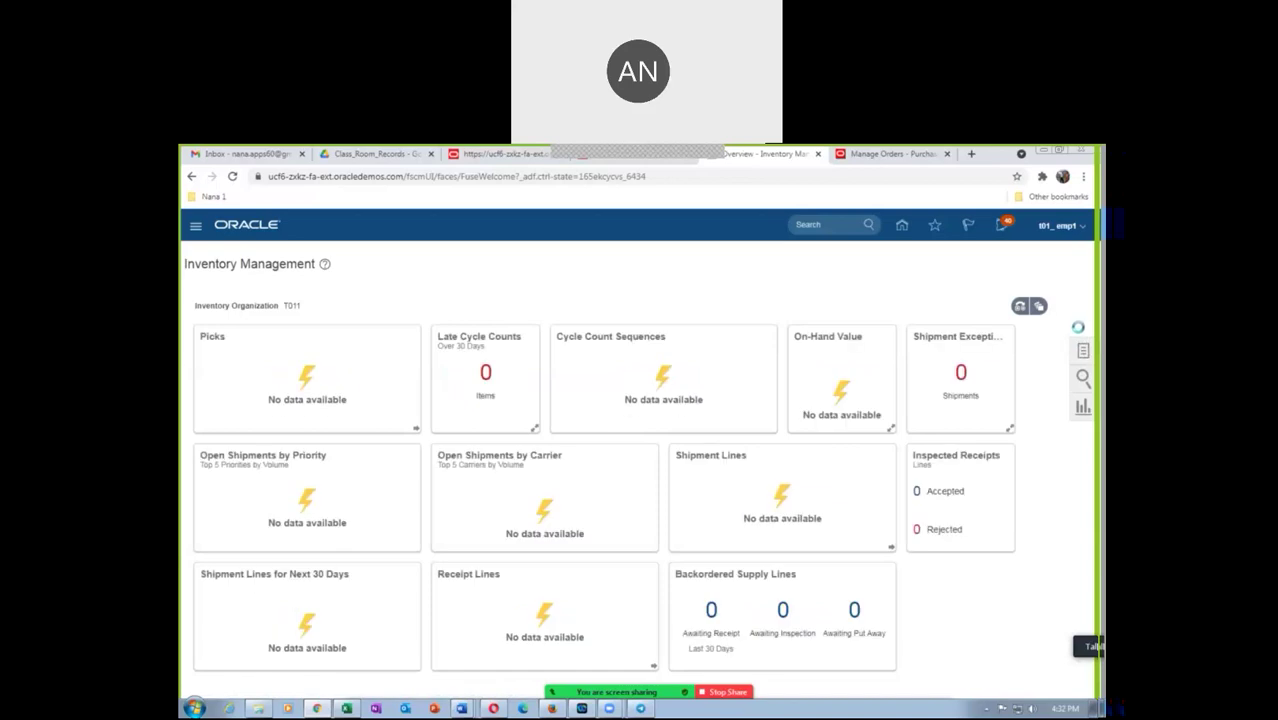
{"action": "left_click", "coordinate": [1083, 350]}
{"action": "left_click", "coordinate": [1033, 258]}
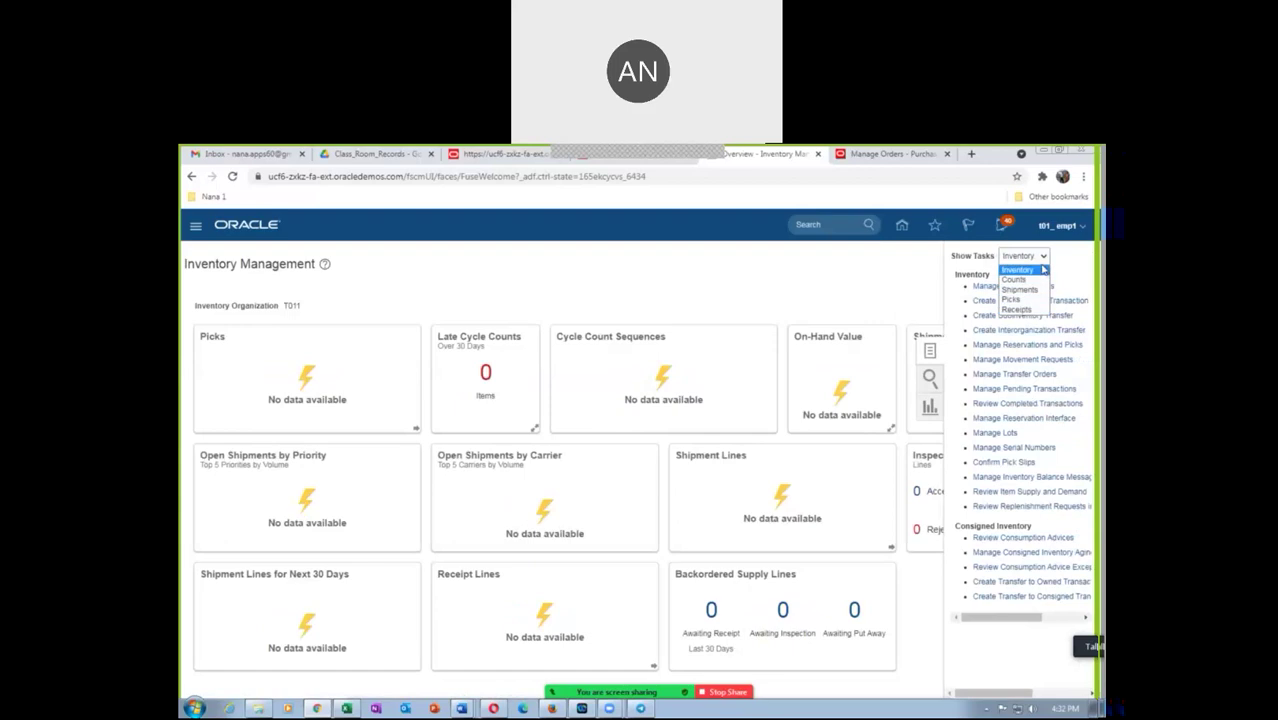
{"action": "left_click", "coordinate": [1030, 310]}
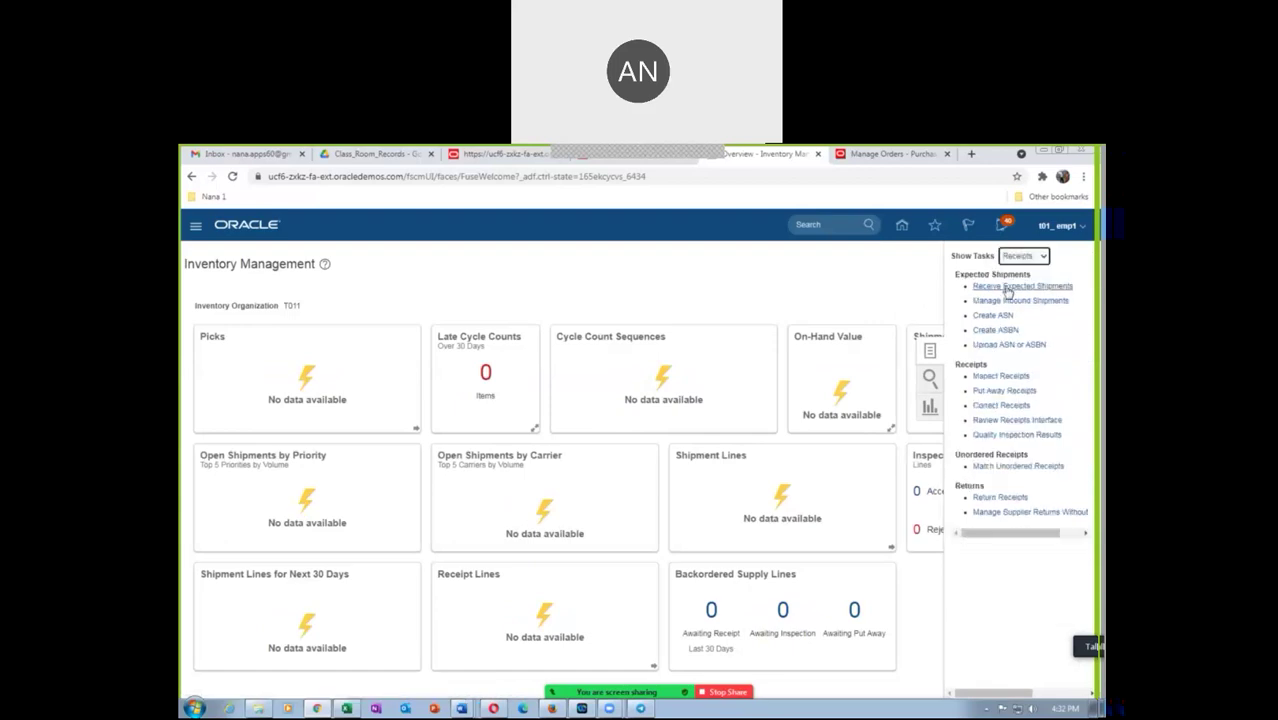
{"action": "left_click", "coordinate": [1002, 286]}
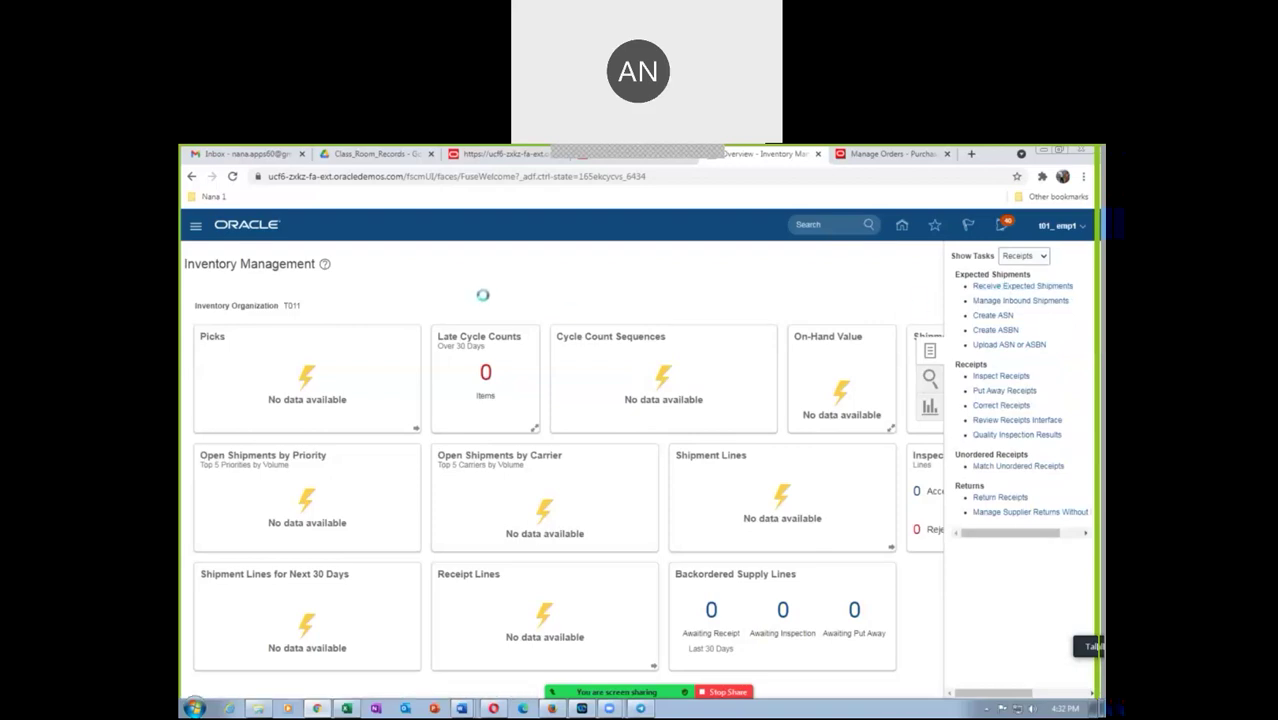
{"action": "left_click", "coordinate": [895, 155]}
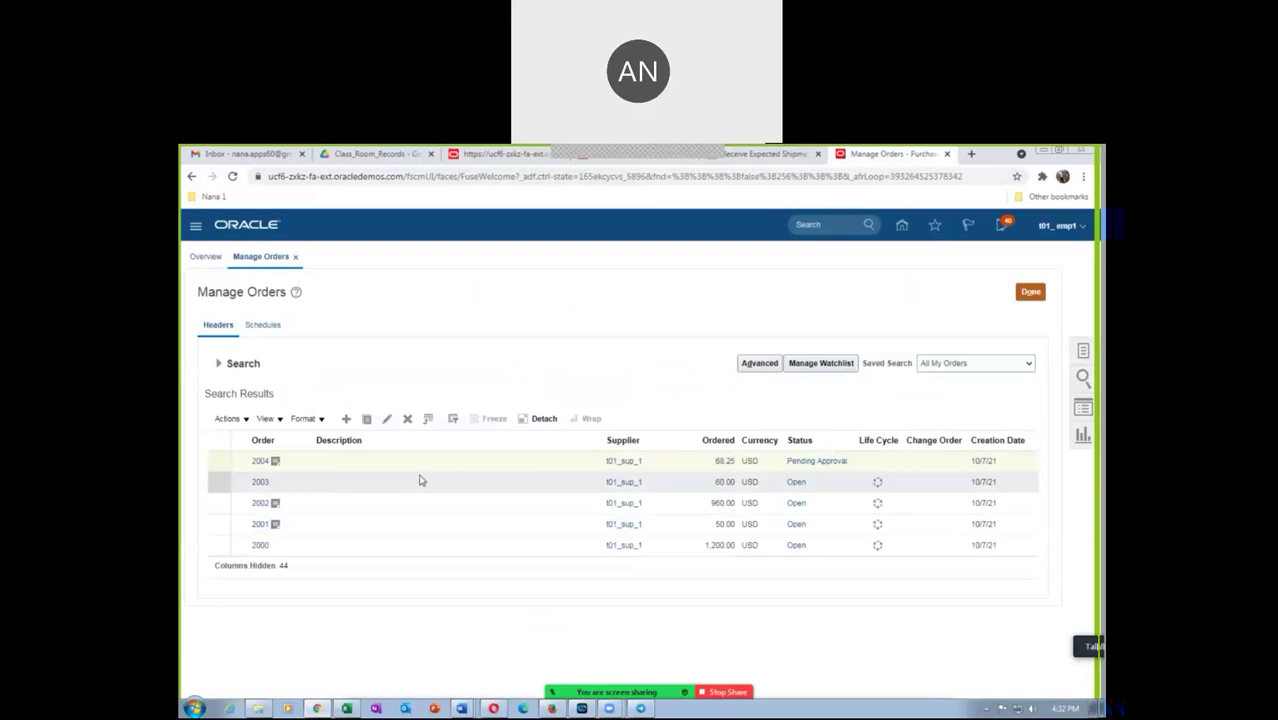
Rerun the Manage Orders search and open the details of consignment order 2005
{"action": "left_click", "coordinate": [220, 364]}
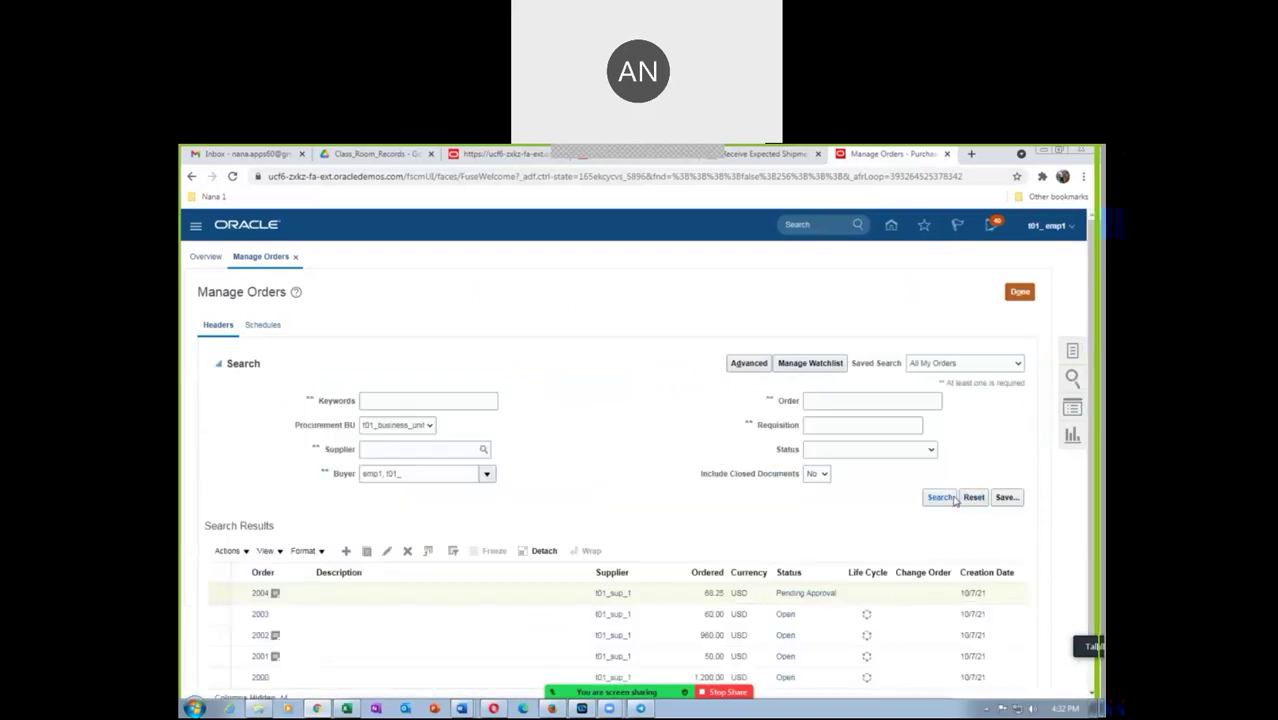
{"action": "left_click", "coordinate": [955, 497]}
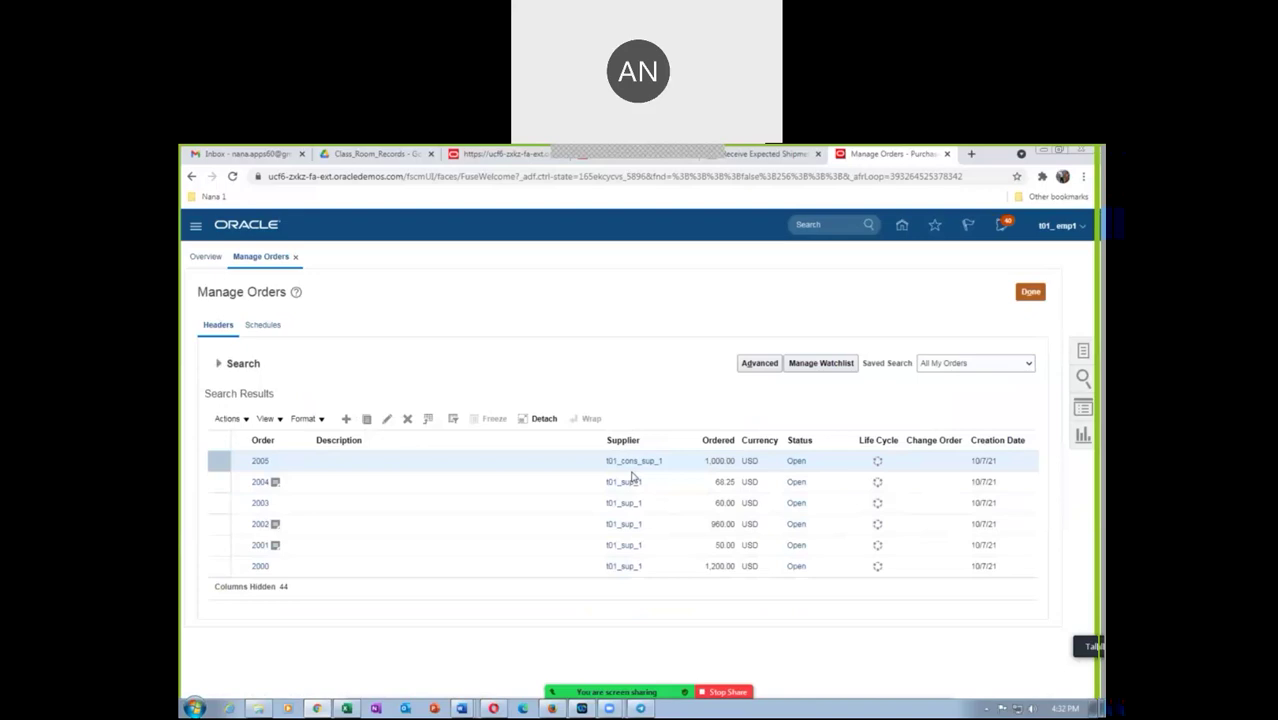
{"action": "left_click", "coordinate": [259, 462]}
Look up purchase order 2005 in Receive Expected Shipments, which is rejected as invalid
{"action": "left_click", "coordinate": [780, 157]}
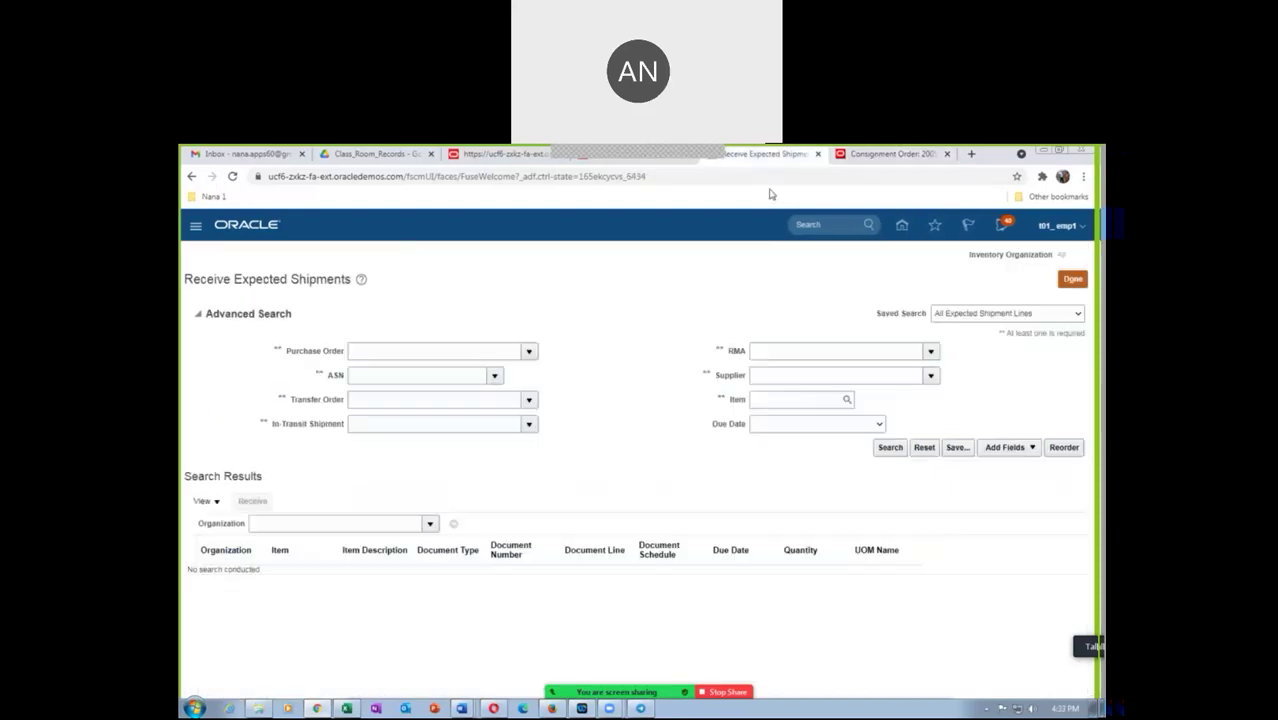
{"action": "left_click", "coordinate": [401, 352]}
{"action": "type", "text": "2005"}
{"action": "key", "text": "Tab"}
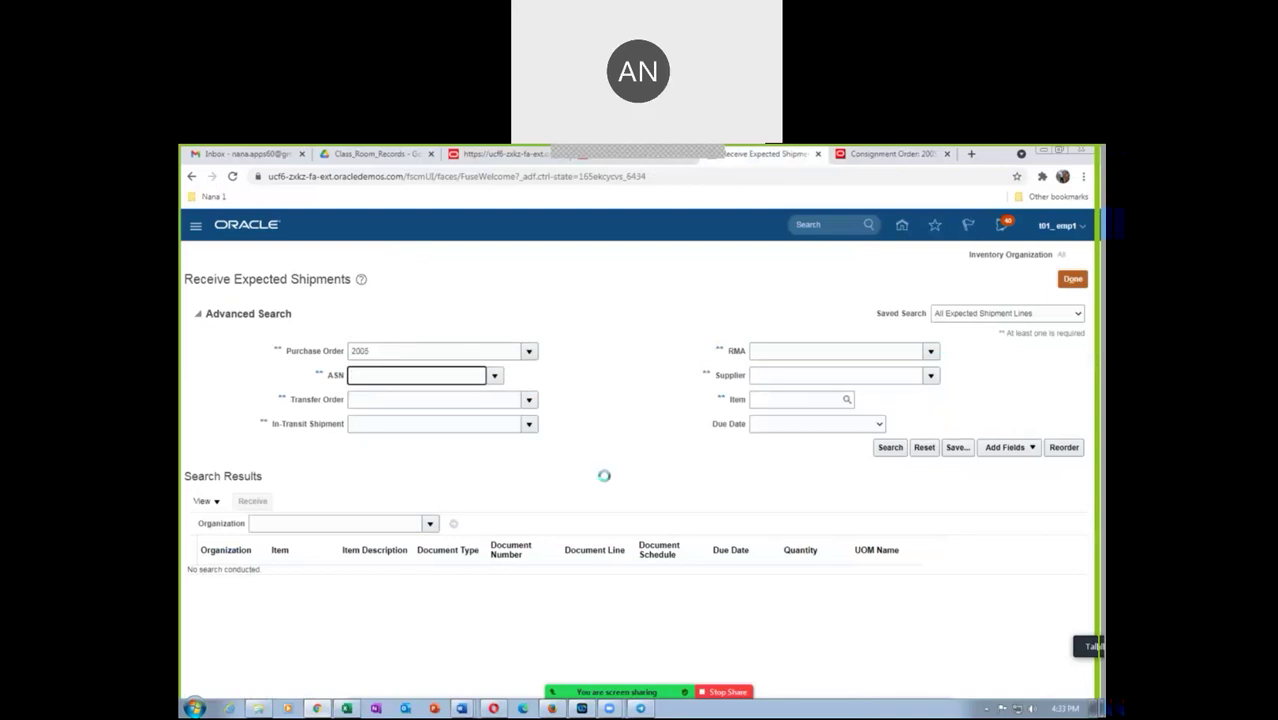
{"action": "left_click", "coordinate": [892, 452]}
{"action": "left_click", "coordinate": [495, 436]}
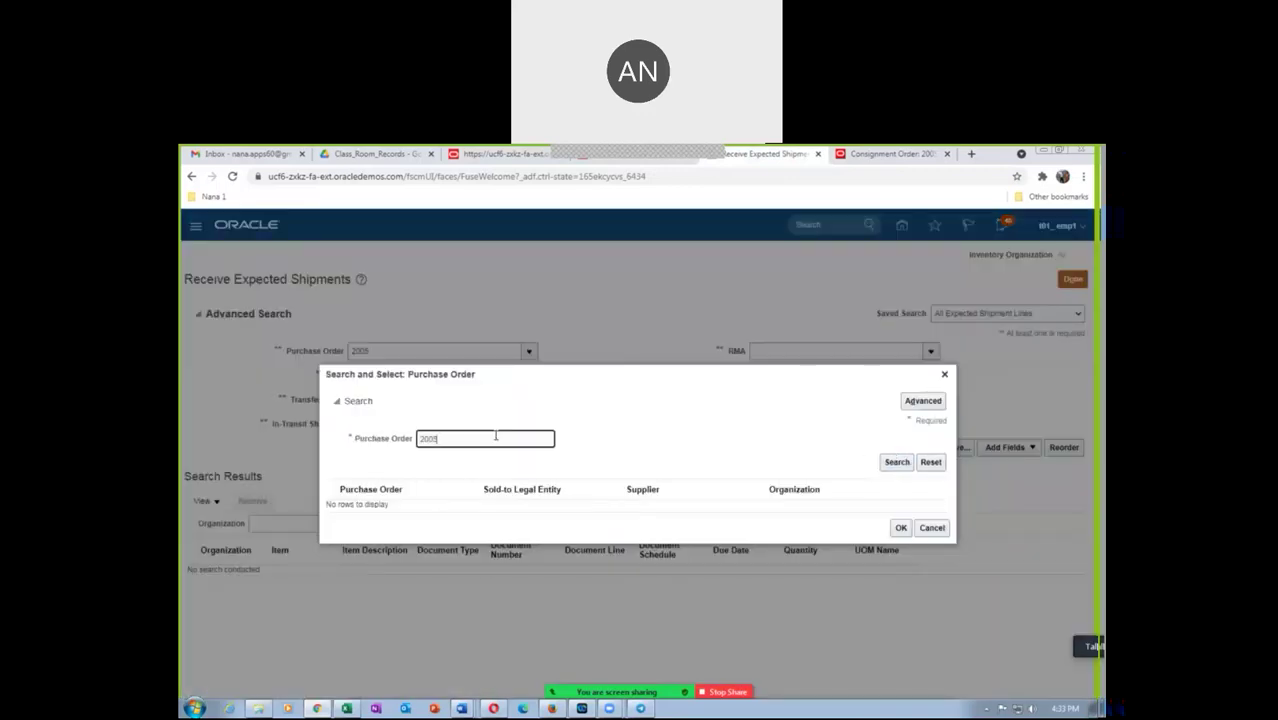
{"action": "left_click", "coordinate": [901, 528]}
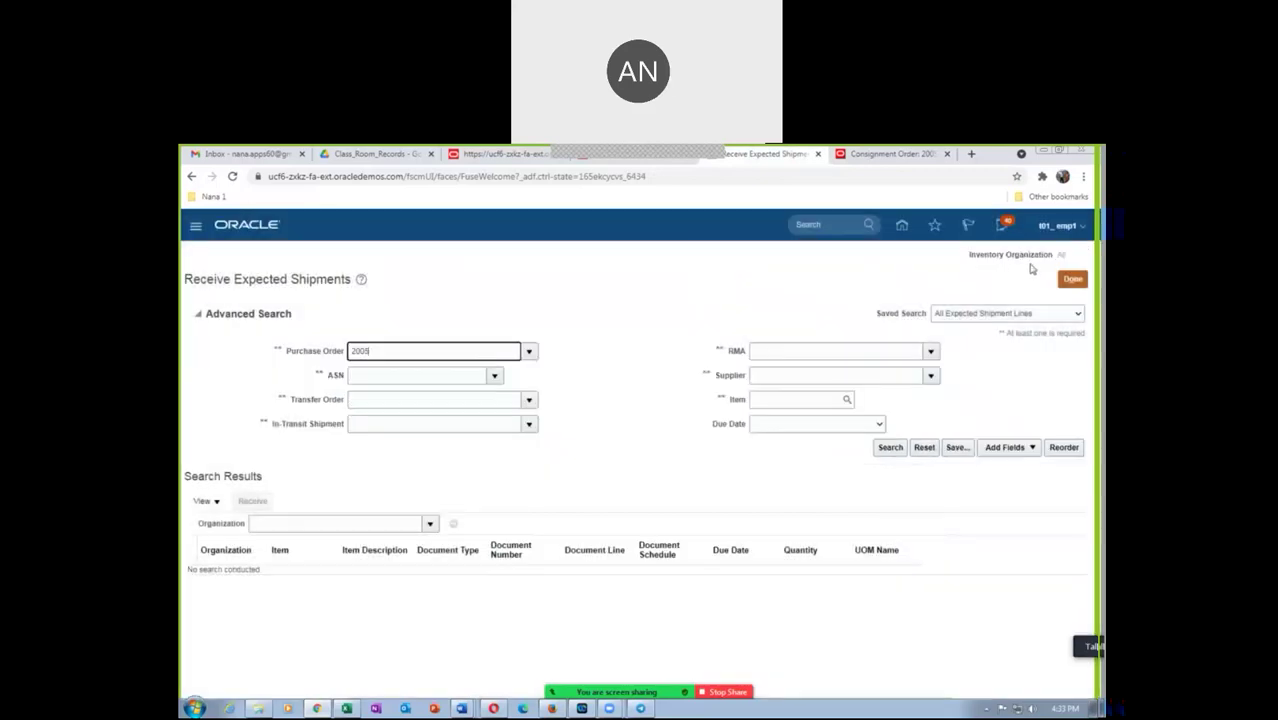
Clear the invalid order number 2005 from the Purchase Order field and leave the page
{"action": "left_click", "coordinate": [1084, 281]}
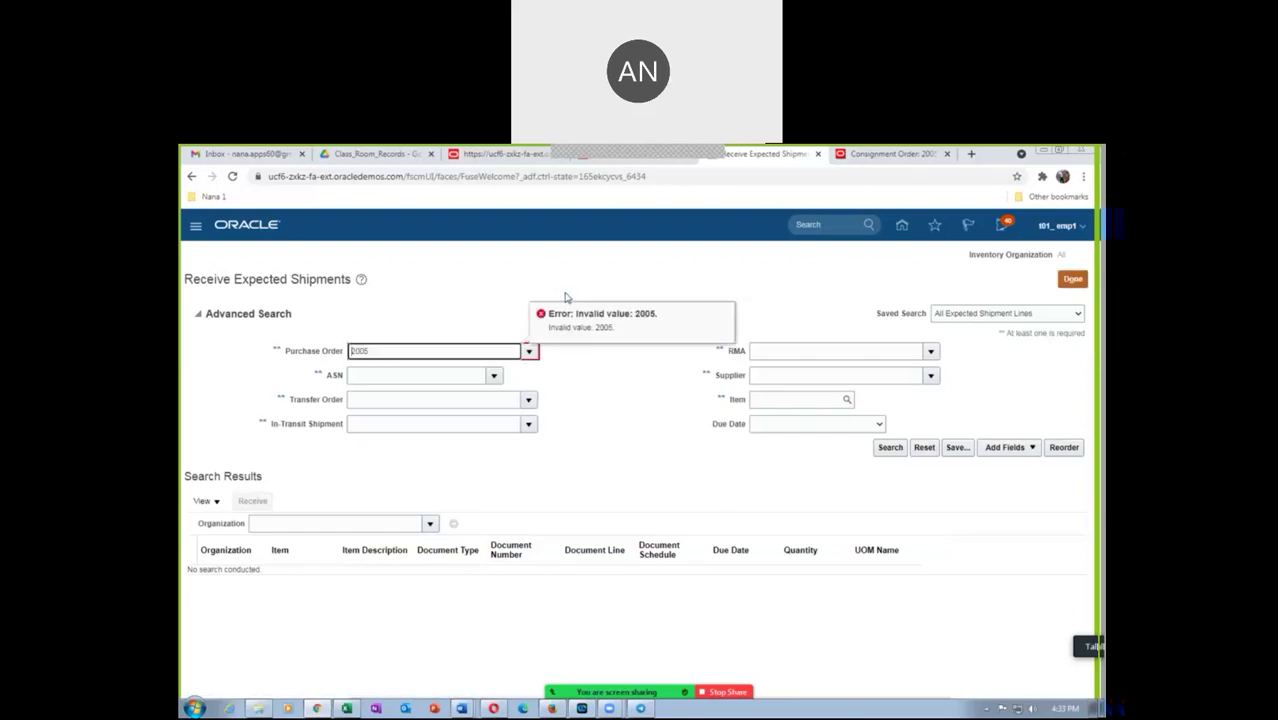
{"action": "double_click", "coordinate": [391, 350]}
{"action": "key", "text": "BackSpace"}
{"action": "left_click", "coordinate": [1073, 280]}
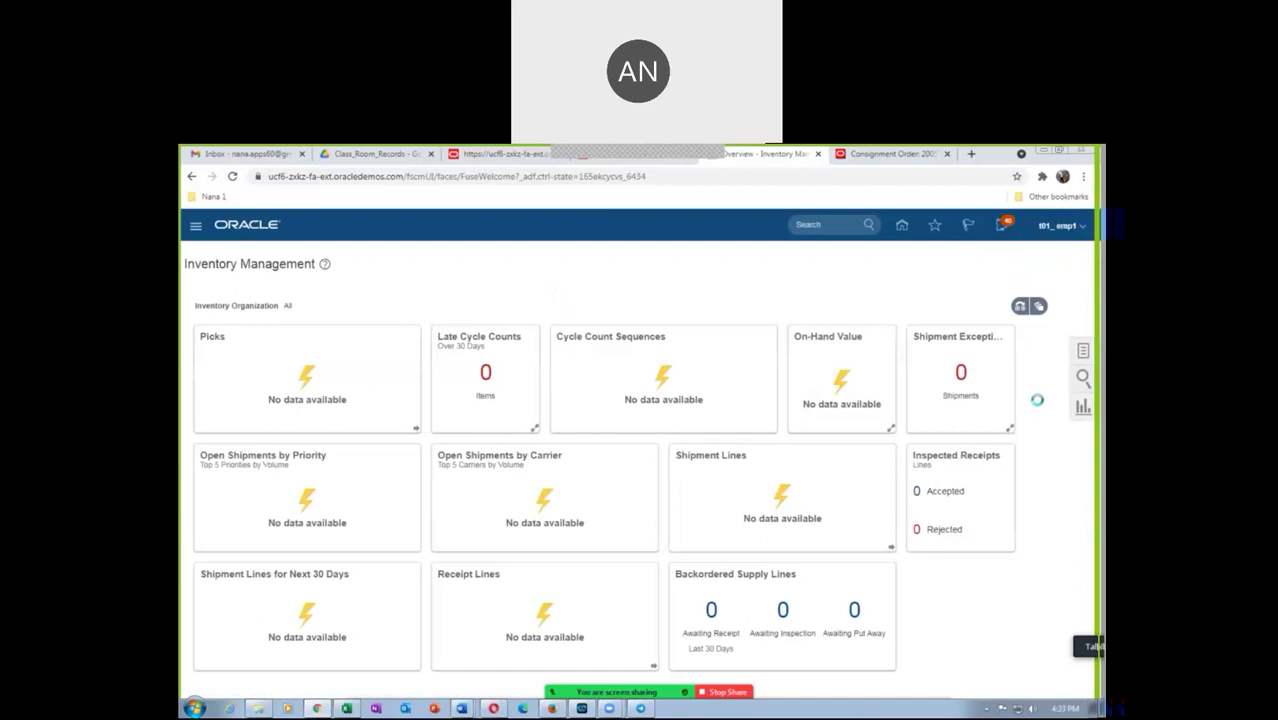
In Setup and Maintenance, search the tasks for 'man%data%acce' to find data access tasks
{"action": "left_click", "coordinate": [1052, 228]}
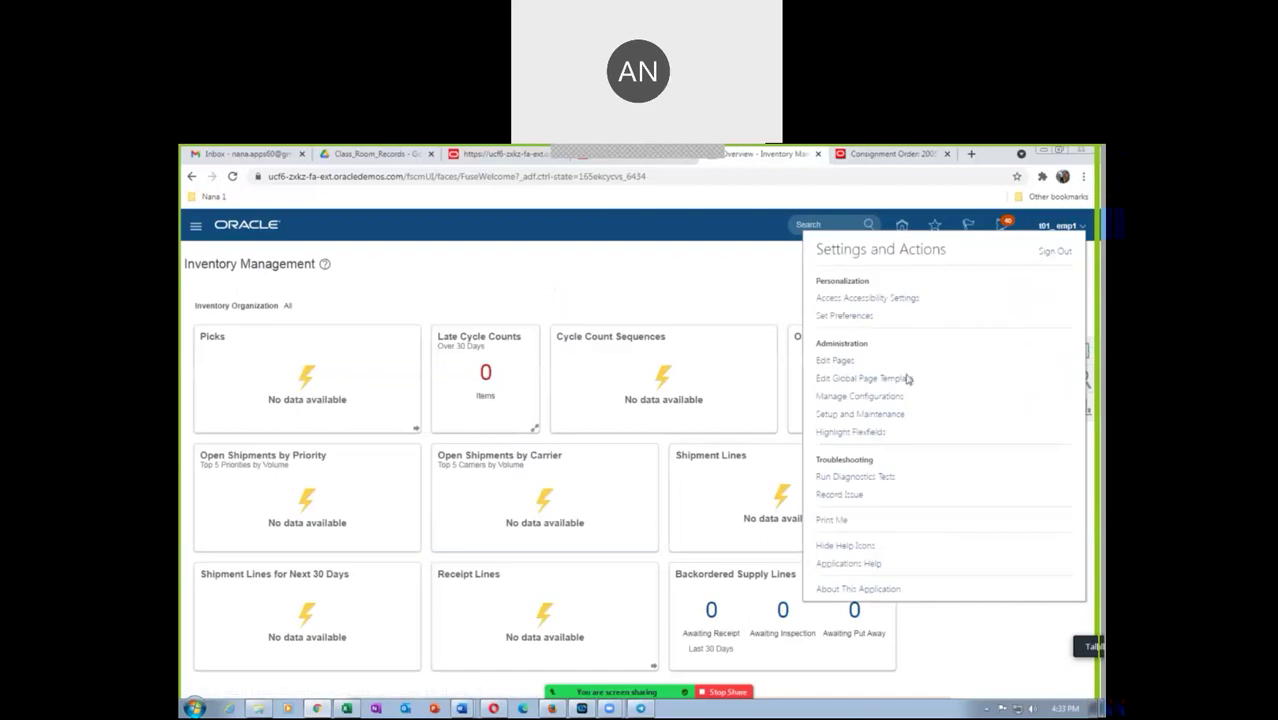
{"action": "left_click", "coordinate": [866, 415]}
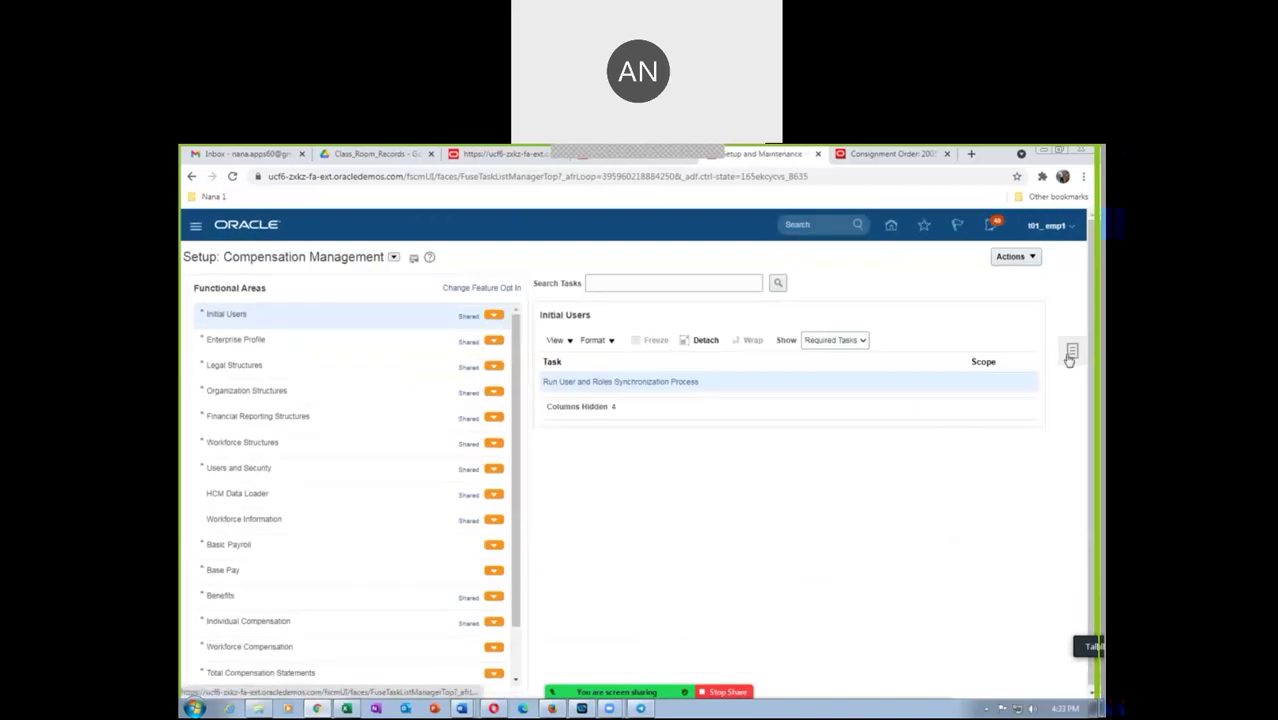
{"action": "left_click", "coordinate": [1070, 355]}
{"action": "left_click", "coordinate": [968, 376]}
{"action": "left_click", "coordinate": [390, 284]}
{"action": "type", "text": "man%data%acce"}
{"action": "key", "text": "Return"}
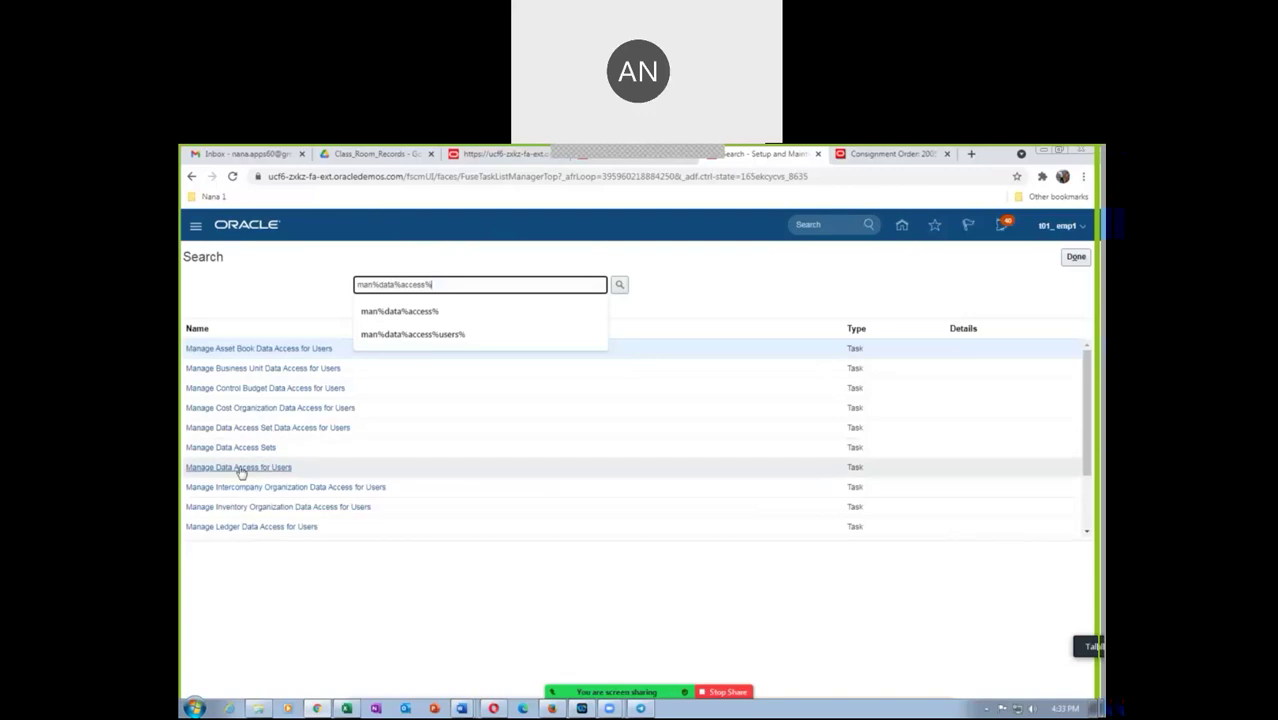
In Manage Data Access for Users, authorize the employee user with Inventory organization context T011
{"action": "left_click", "coordinate": [272, 467]}
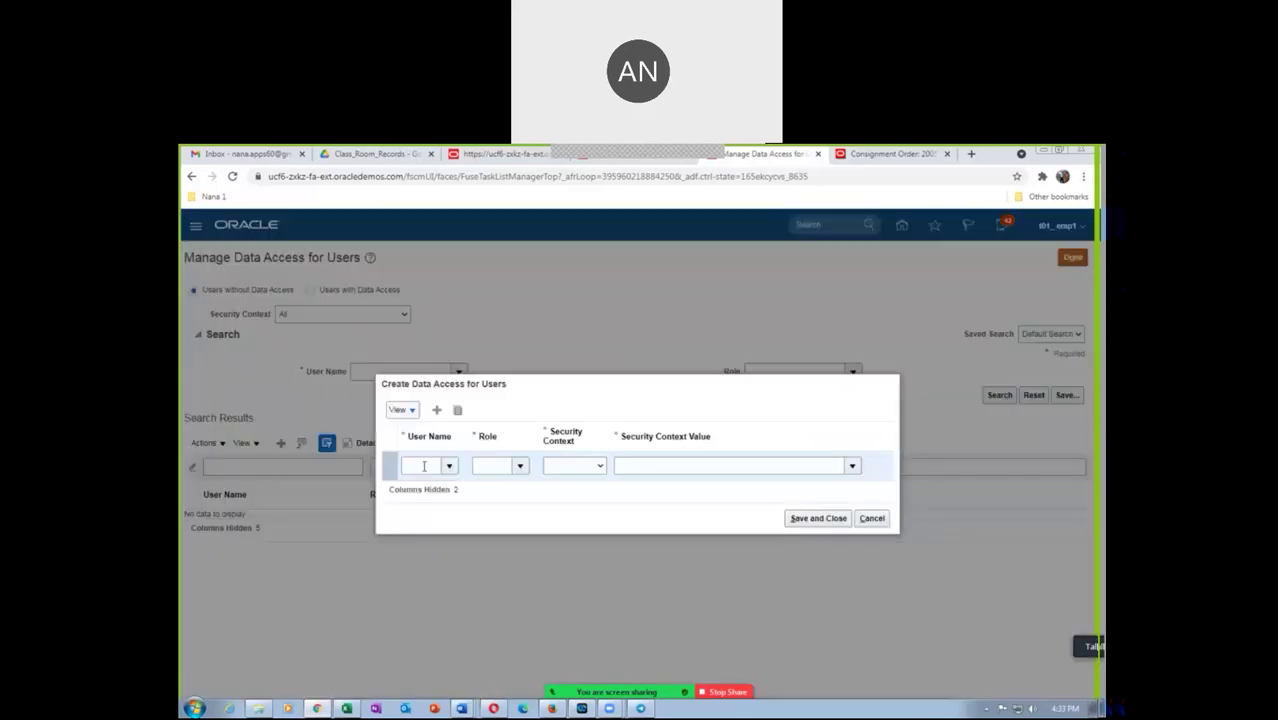
{"action": "left_click", "coordinate": [425, 466]}
{"action": "type", "text": "101_emp1"}
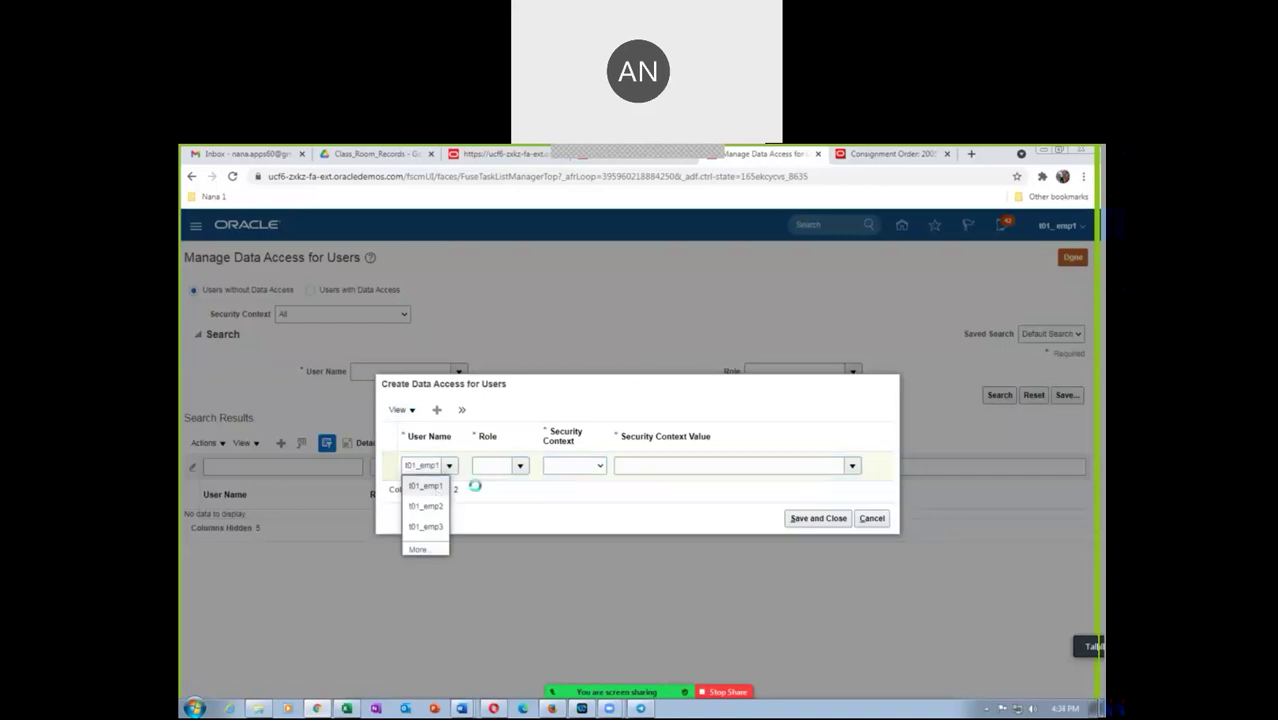
{"action": "left_click", "coordinate": [486, 467]}
{"action": "type", "text": "rec"}
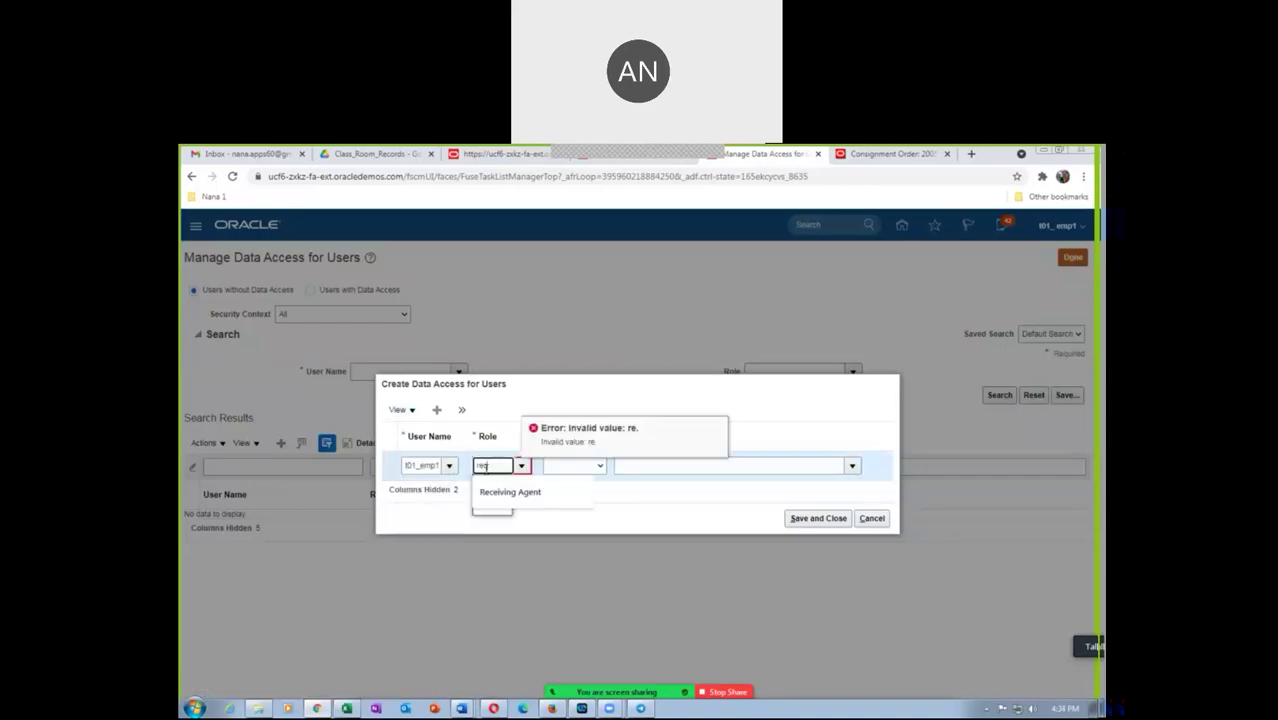
{"action": "left_click", "coordinate": [592, 466]}
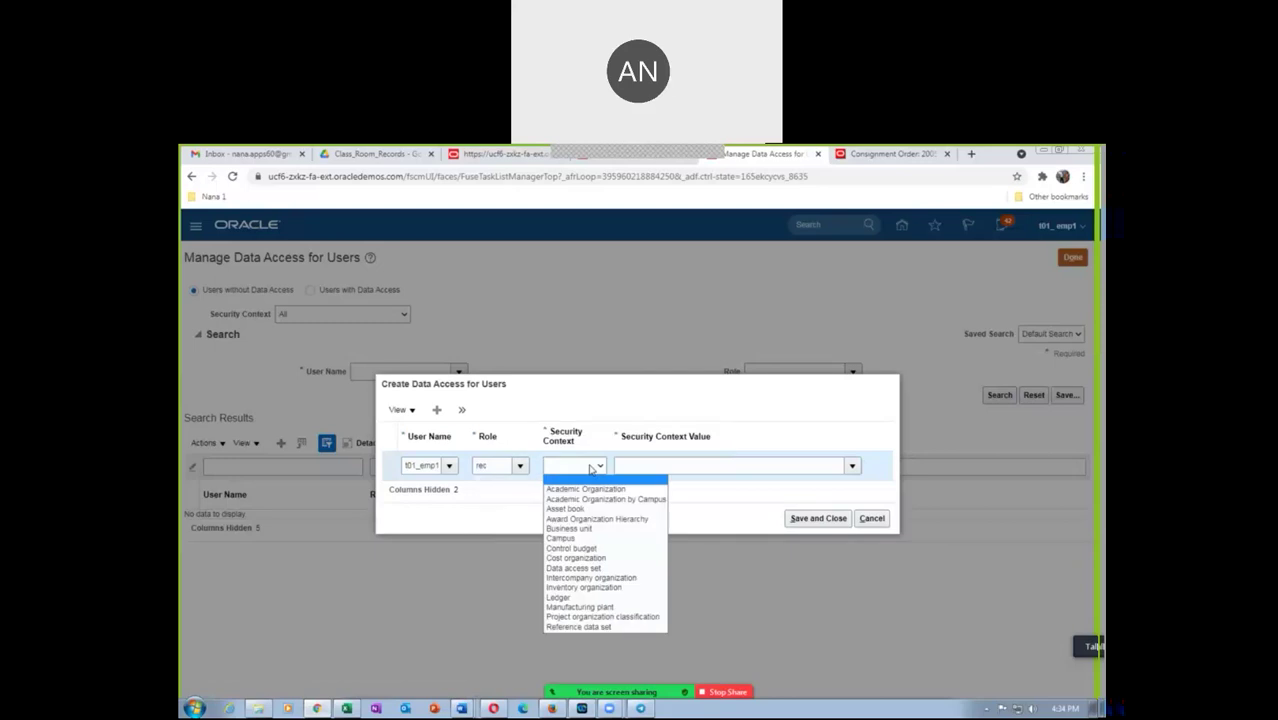
{"action": "left_click", "coordinate": [466, 537]}
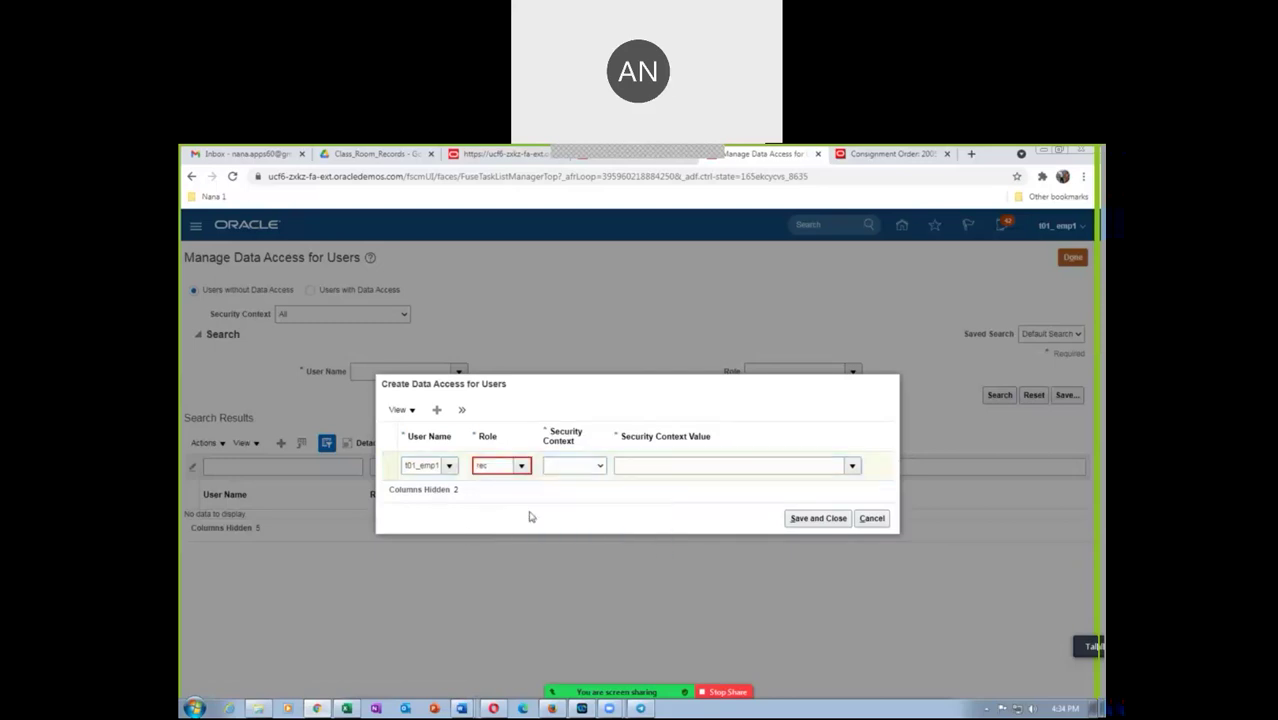
{"action": "left_click", "coordinate": [572, 466]}
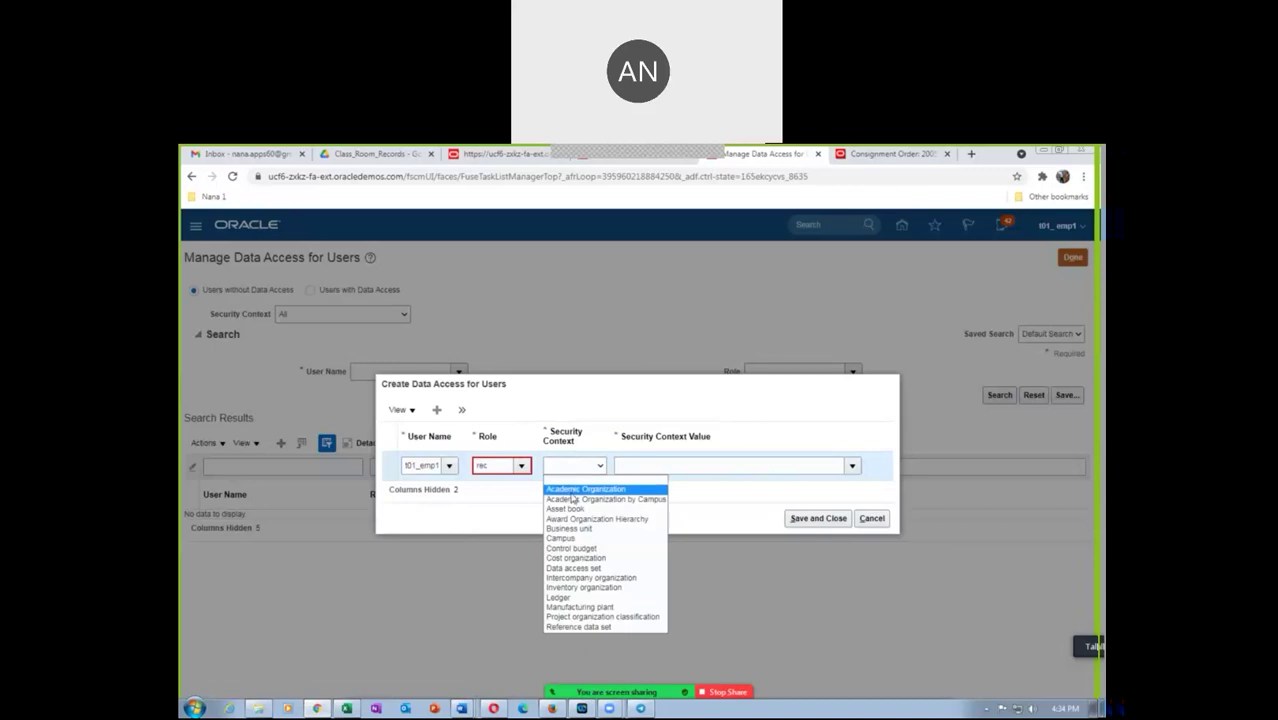
{"action": "left_click", "coordinate": [577, 588]}
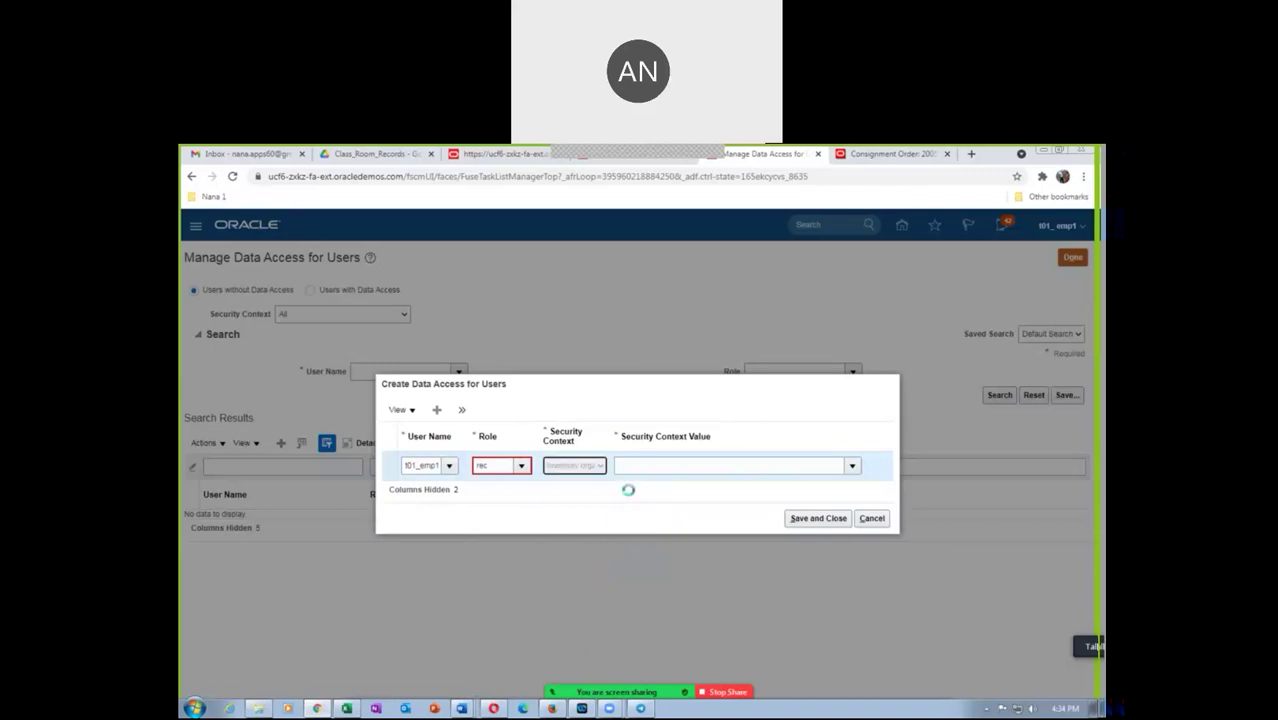
{"action": "left_click", "coordinate": [640, 466]}
{"action": "type", "text": "T01"}
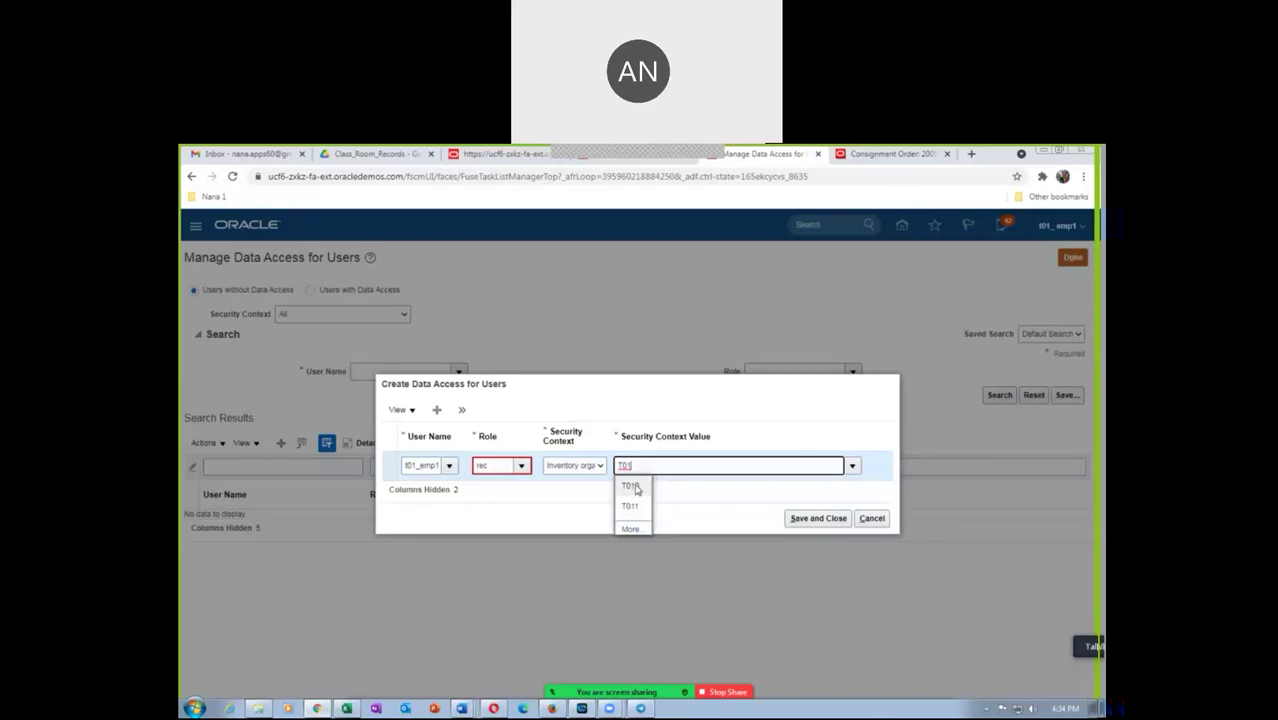
{"action": "left_click", "coordinate": [631, 506]}
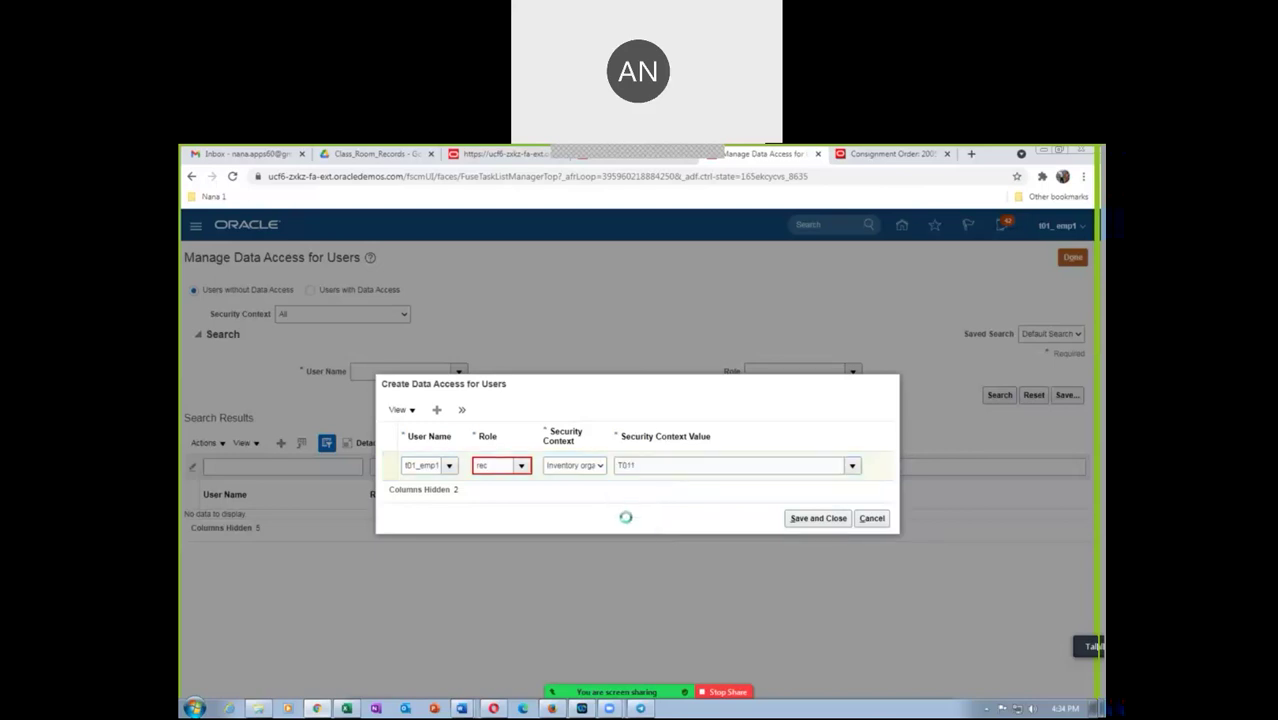
Correct the role to Receiving Agent, re-select organization T011, and add a second access row
{"action": "left_click", "coordinate": [521, 468]}
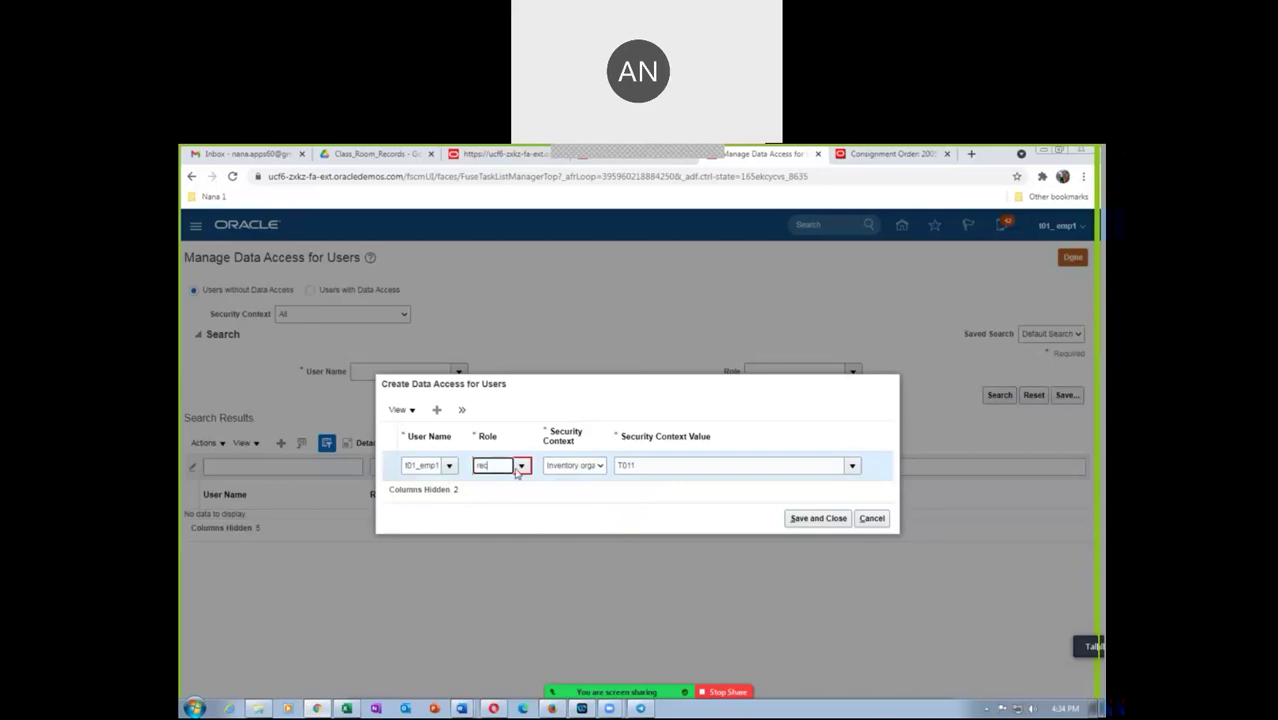
{"action": "key", "text": "BackSpace"}
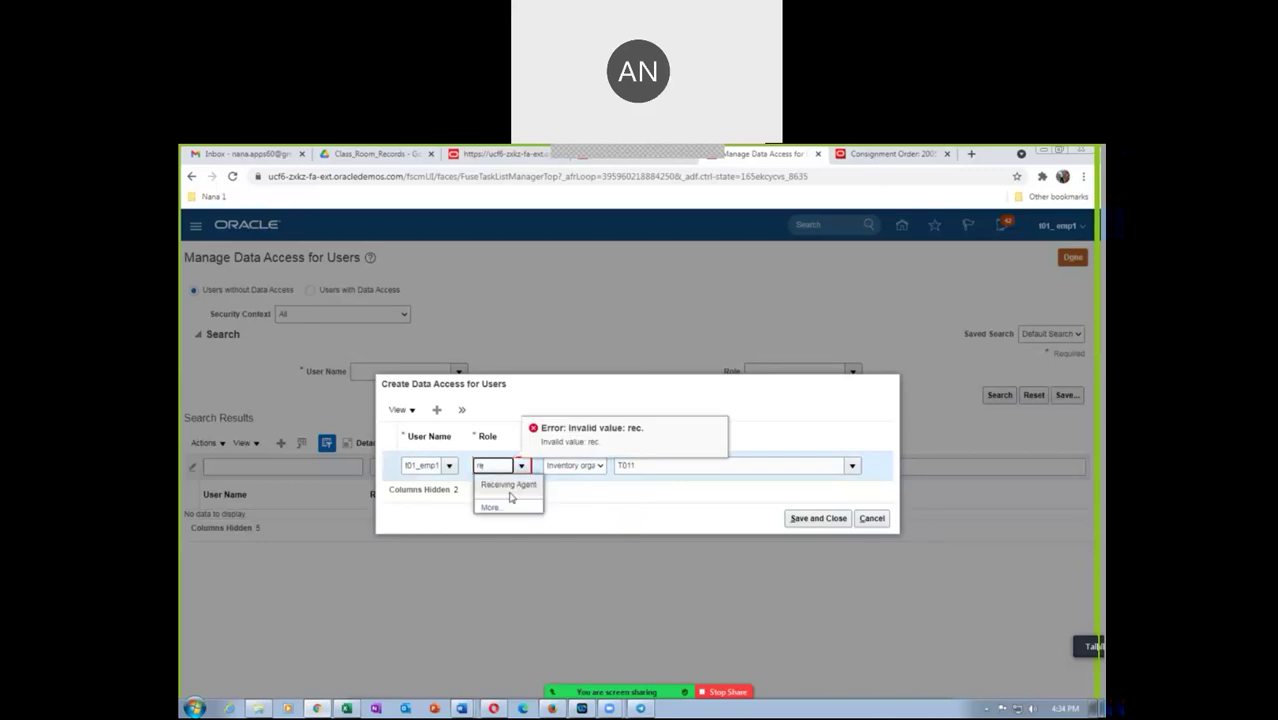
{"action": "left_click", "coordinate": [491, 487]}
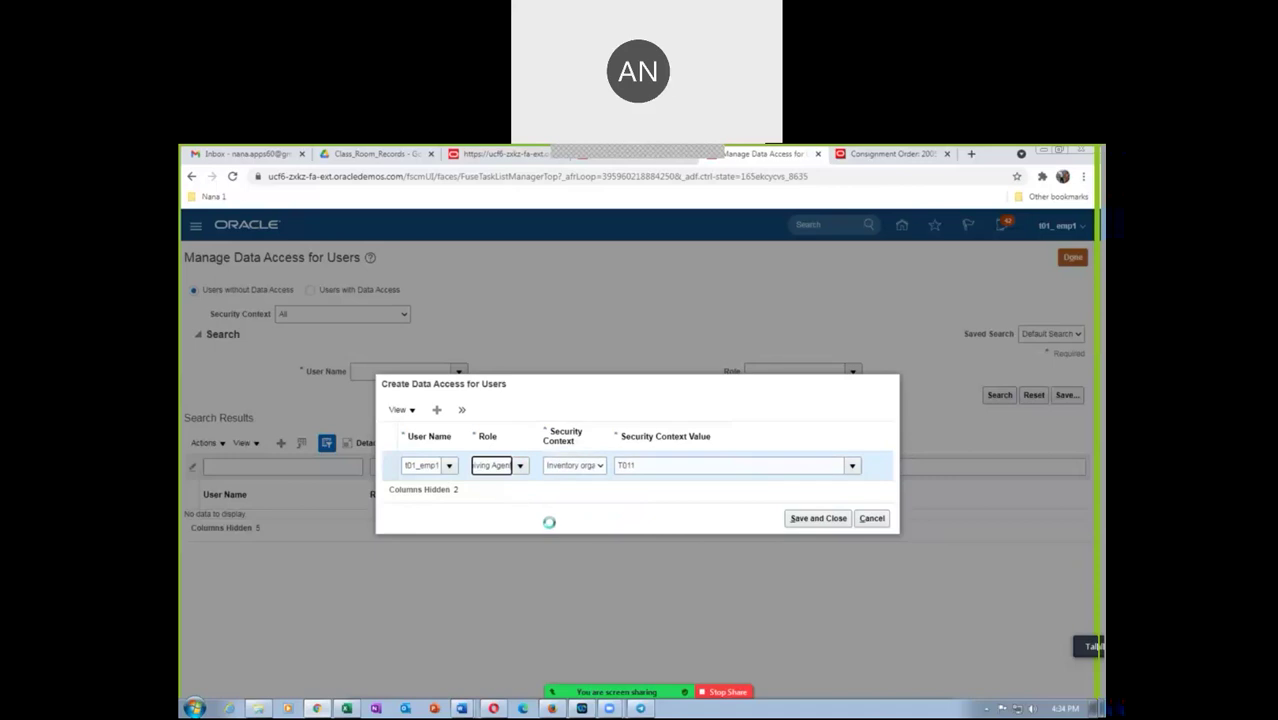
{"action": "left_click", "coordinate": [573, 465]}
{"action": "left_click", "coordinate": [572, 485]}
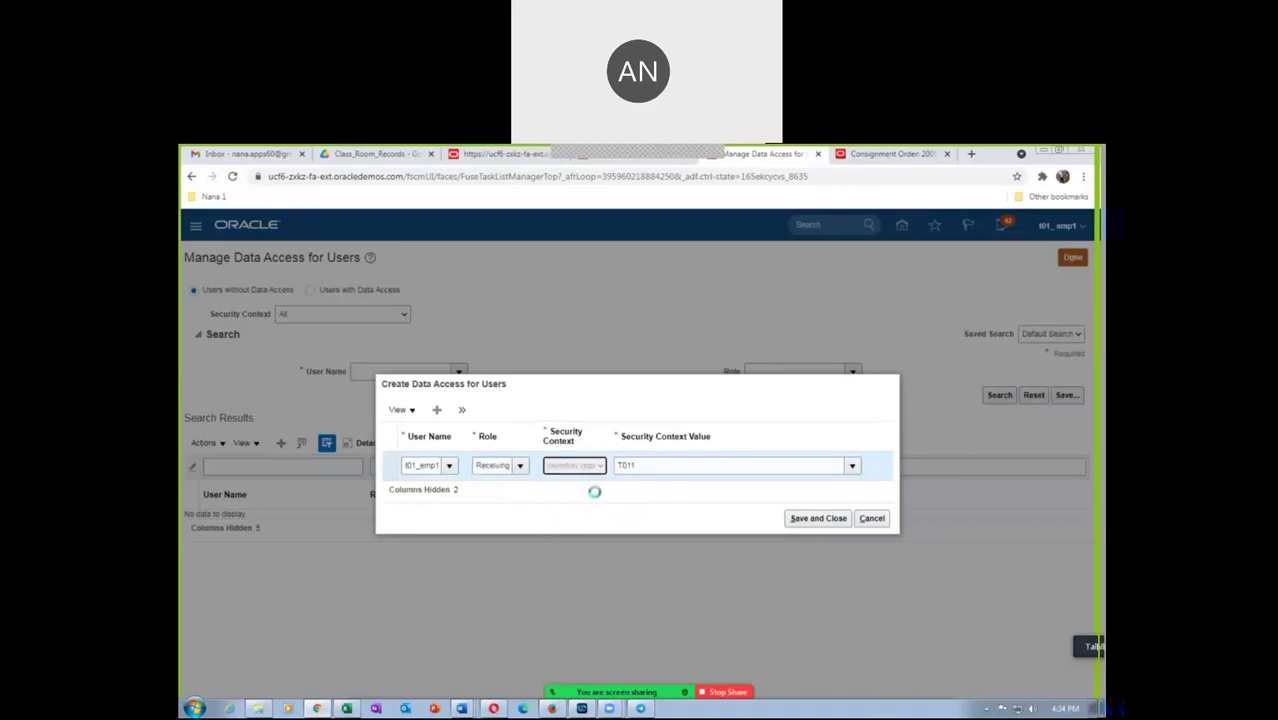
{"action": "left_click", "coordinate": [630, 462]}
{"action": "type", "text": "T01"}
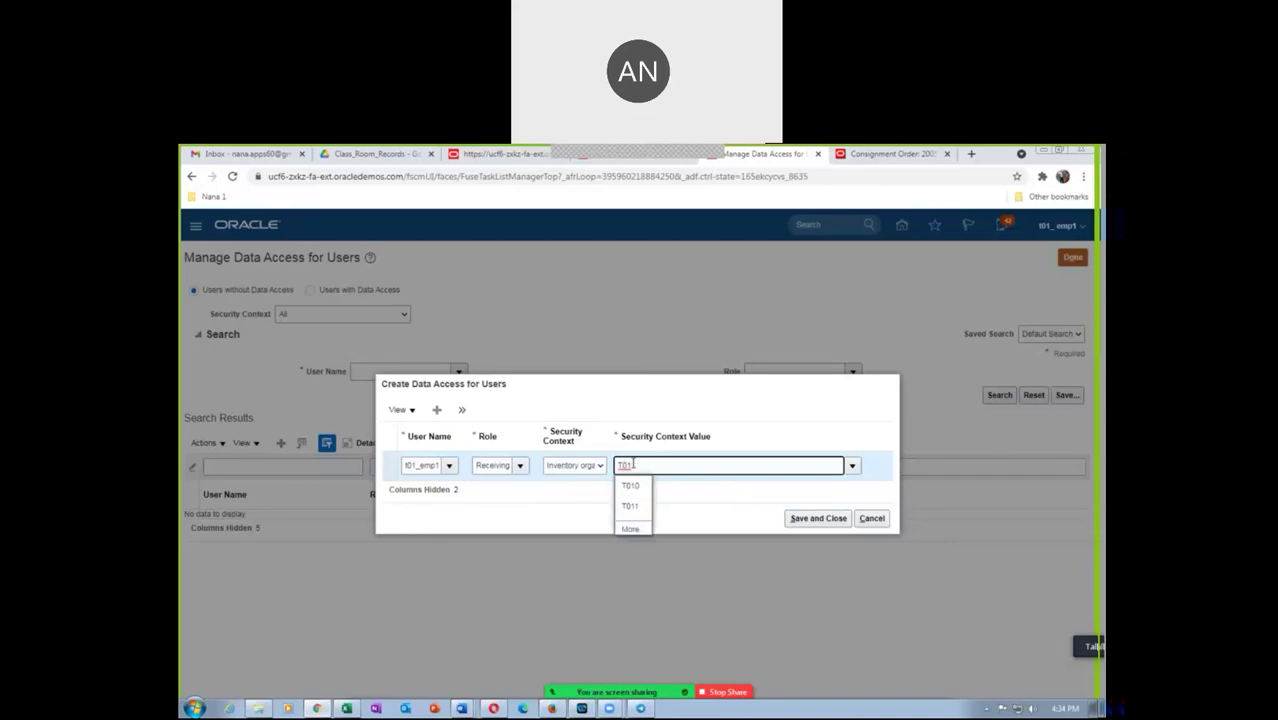
{"action": "left_click", "coordinate": [633, 505]}
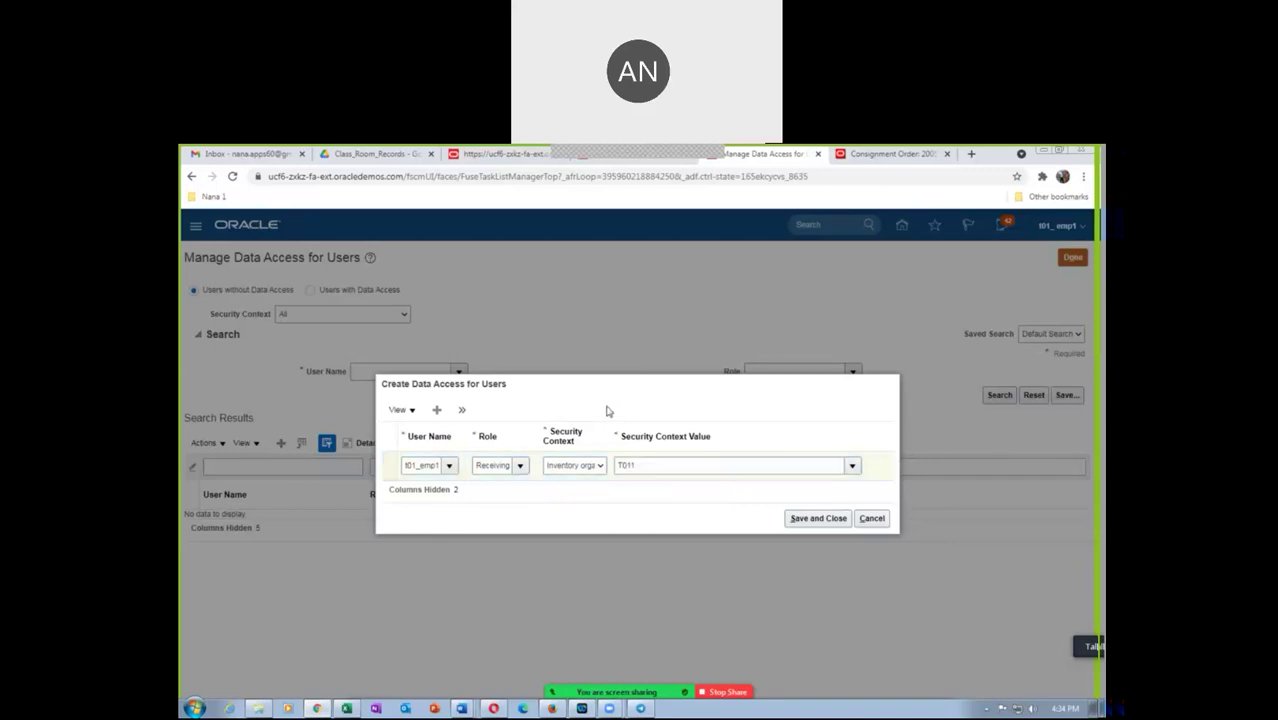
{"action": "left_click", "coordinate": [437, 411]}
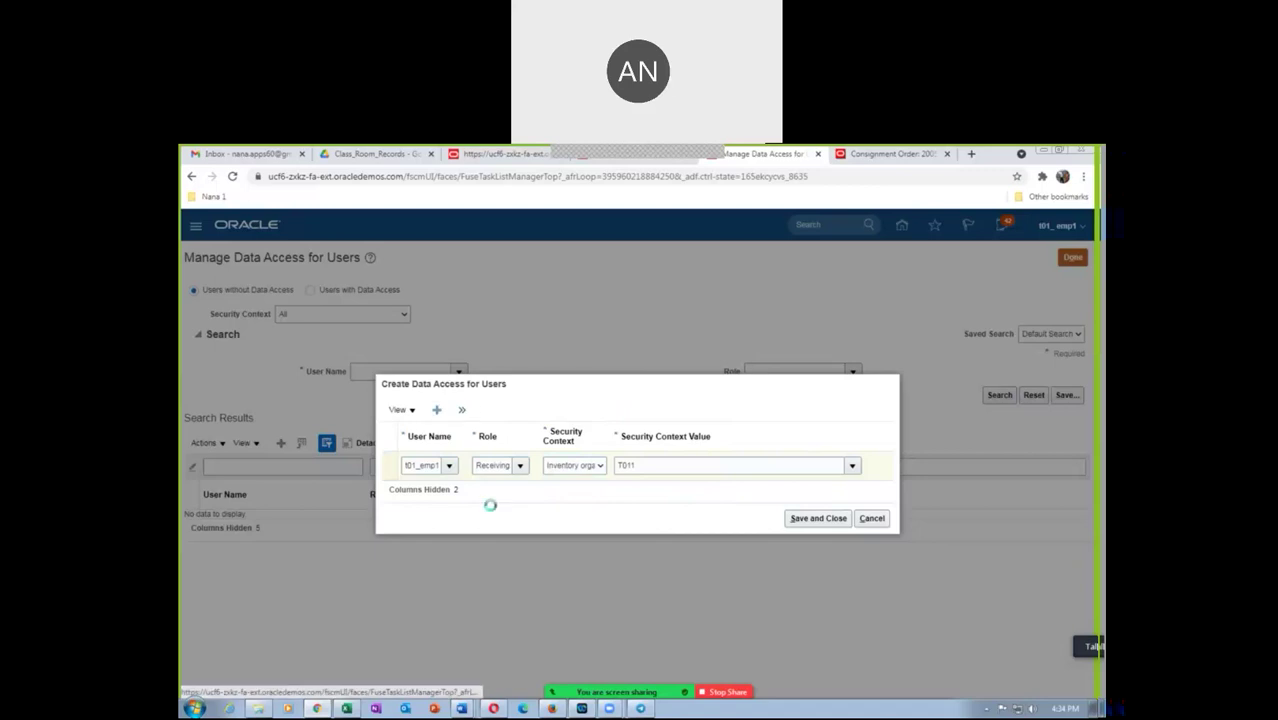
Fill the new row with the employee user, Warehouse Manager role, and Inventory organization T011
{"action": "left_click", "coordinate": [435, 452]}
{"action": "type", "text": "t01_emp1"}
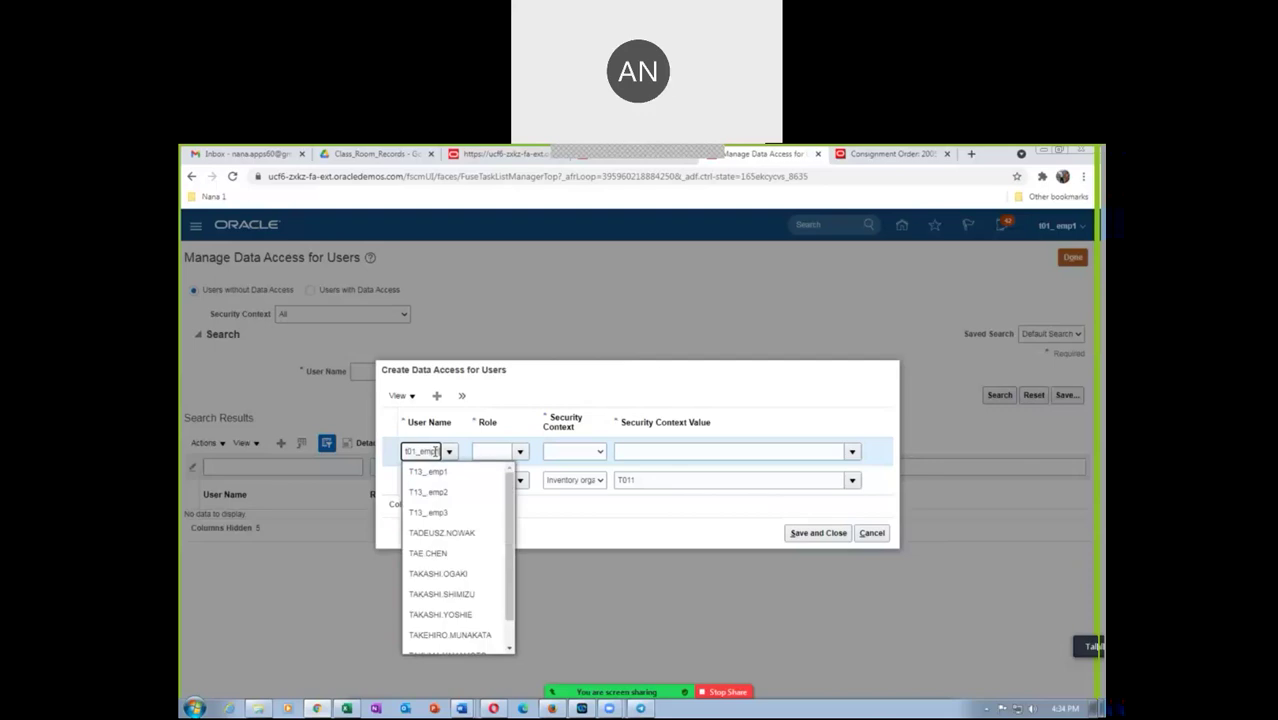
{"action": "key", "text": "Tab"}
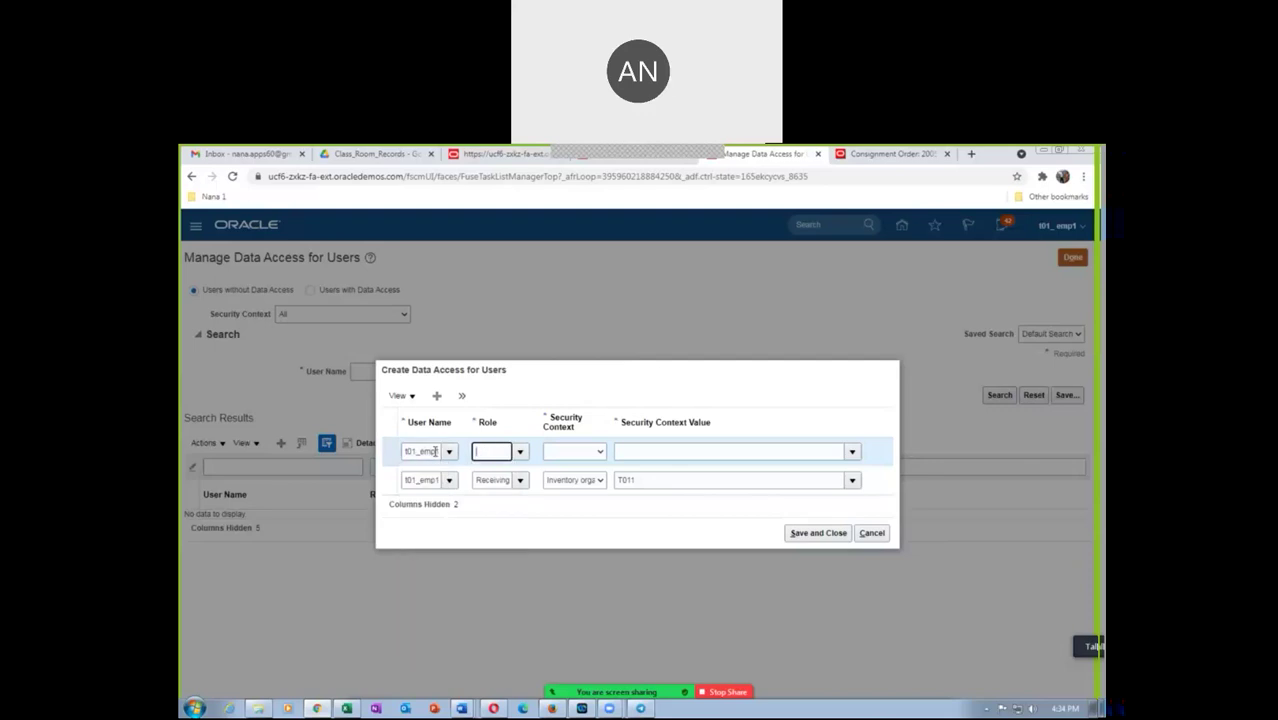
{"action": "type", "text": "ware"}
{"action": "left_click", "coordinate": [505, 468]}
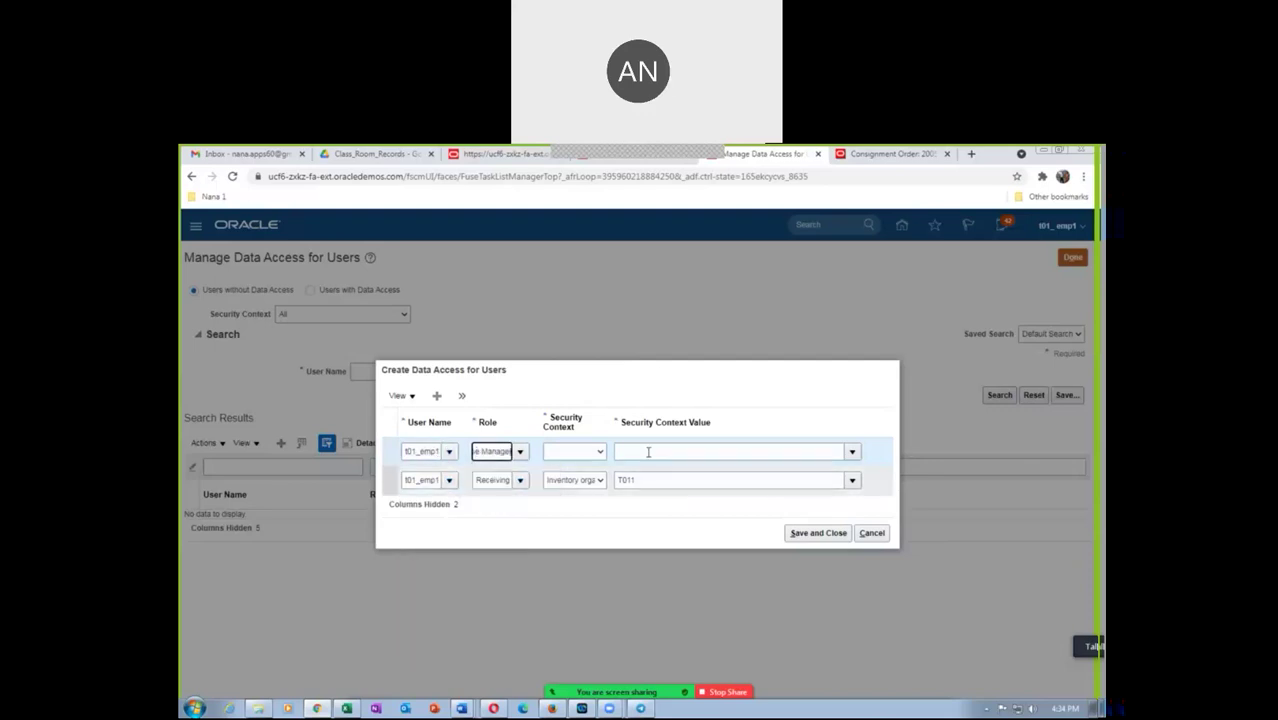
{"action": "left_click", "coordinate": [578, 456]}
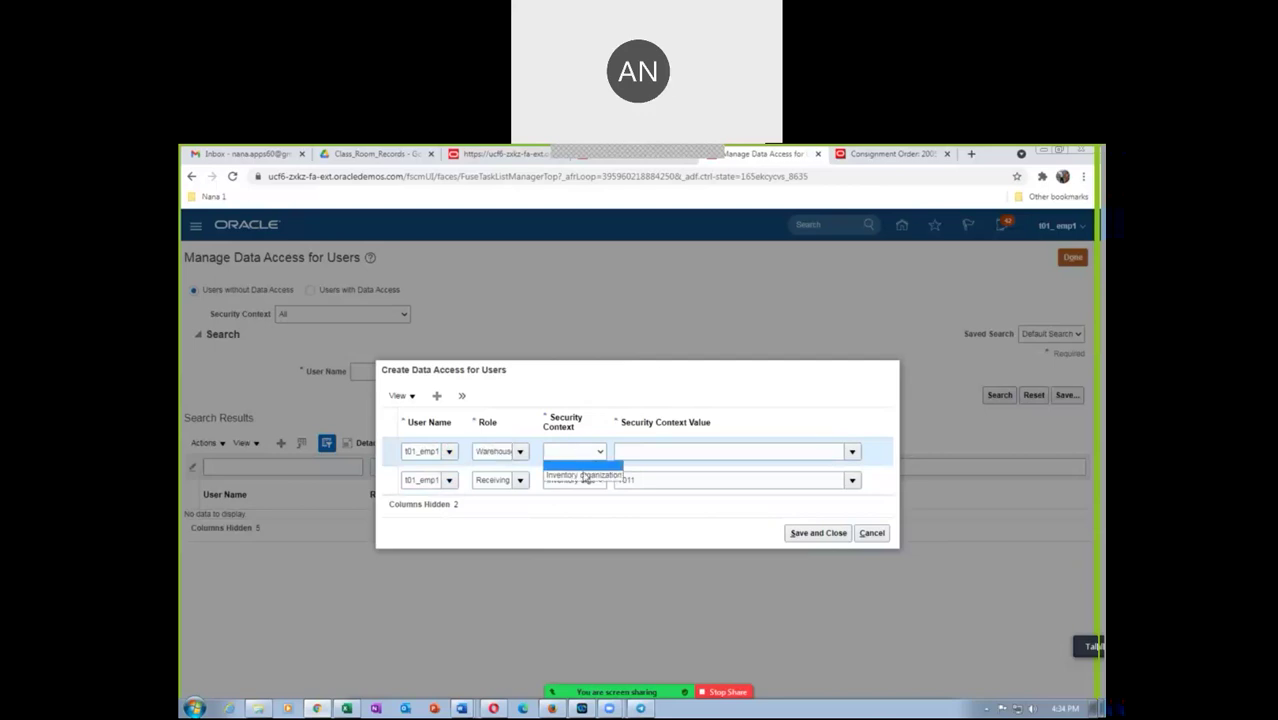
{"action": "left_click", "coordinate": [585, 477]}
{"action": "left_click", "coordinate": [632, 453]}
{"action": "type", "text": "T01"}
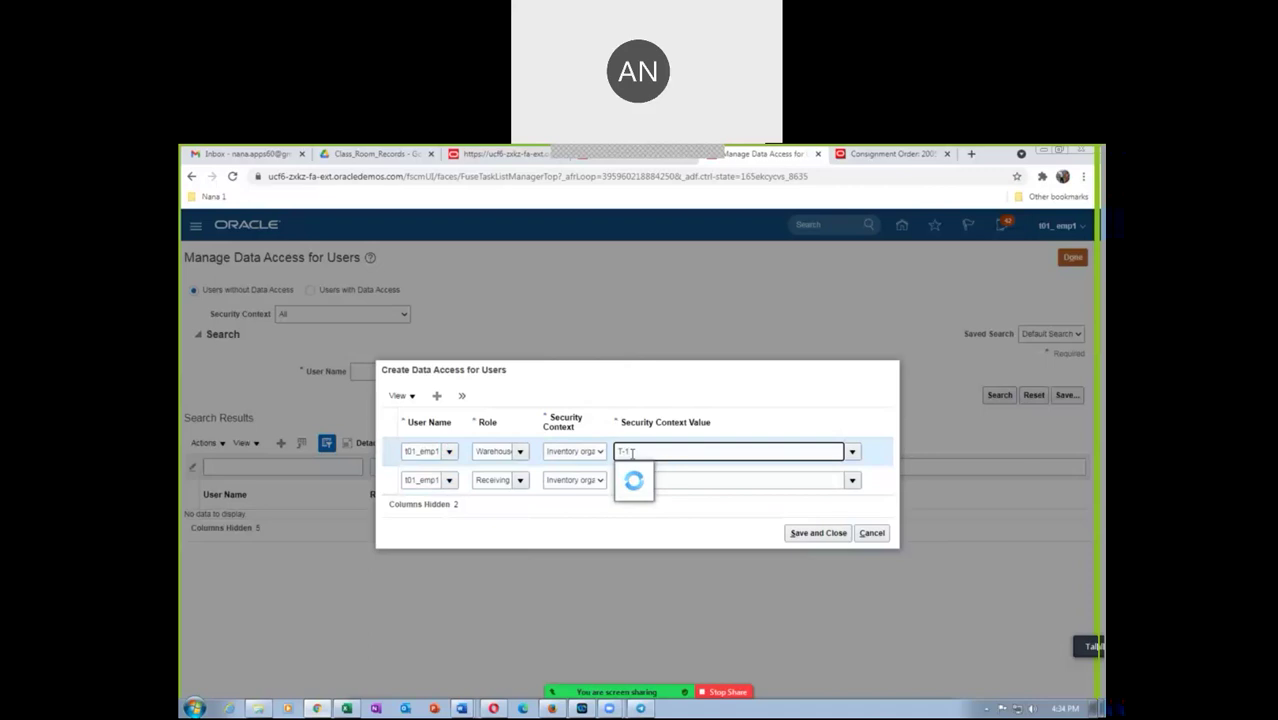
{"action": "key", "text": "BackSpace"}
{"action": "key", "text": "BackSpace"}
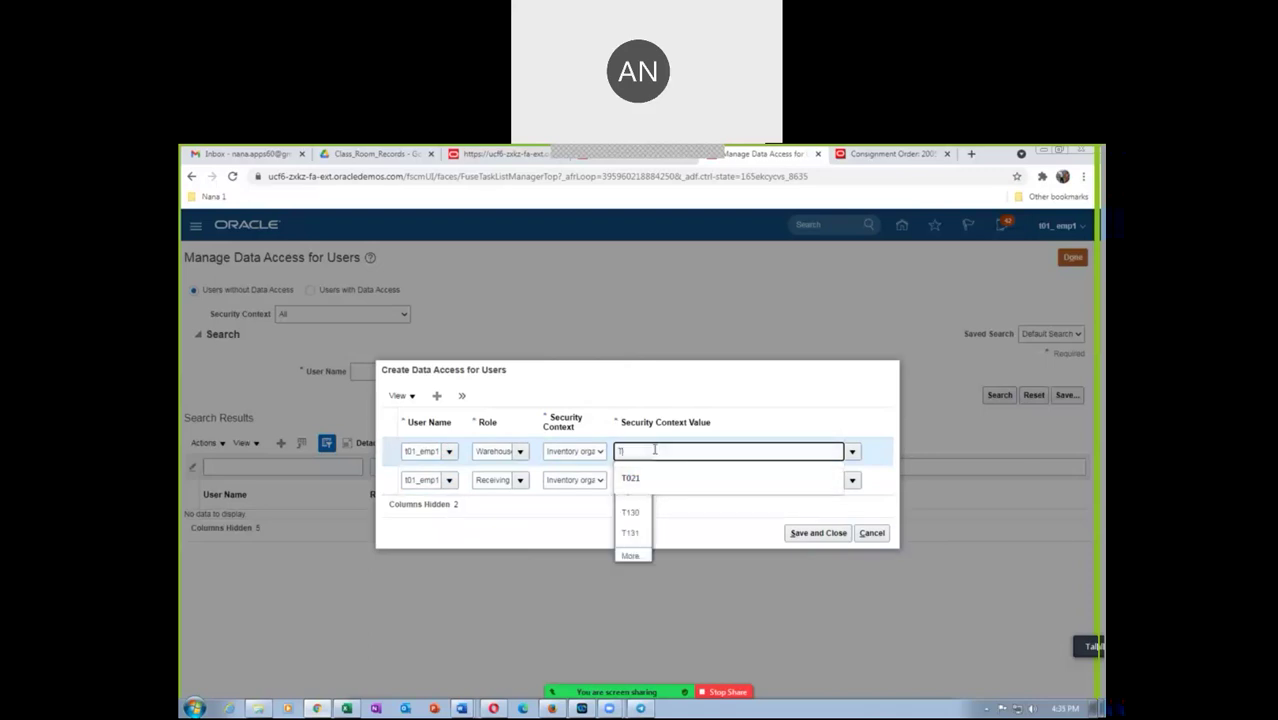
{"action": "type", "text": "011"}
{"action": "left_click", "coordinate": [630, 491]}
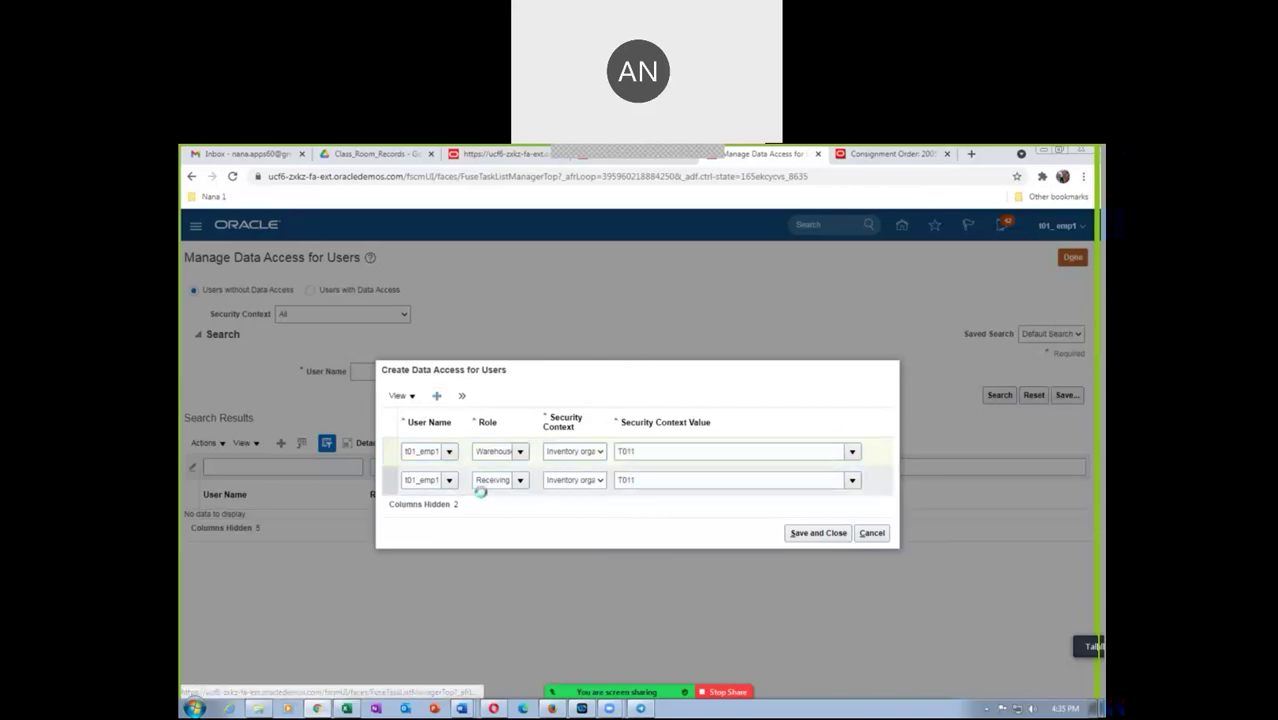
Add an Inventory Manager row for Inventory organization T011 and save the data access assignments
{"action": "left_click", "coordinate": [430, 437]}
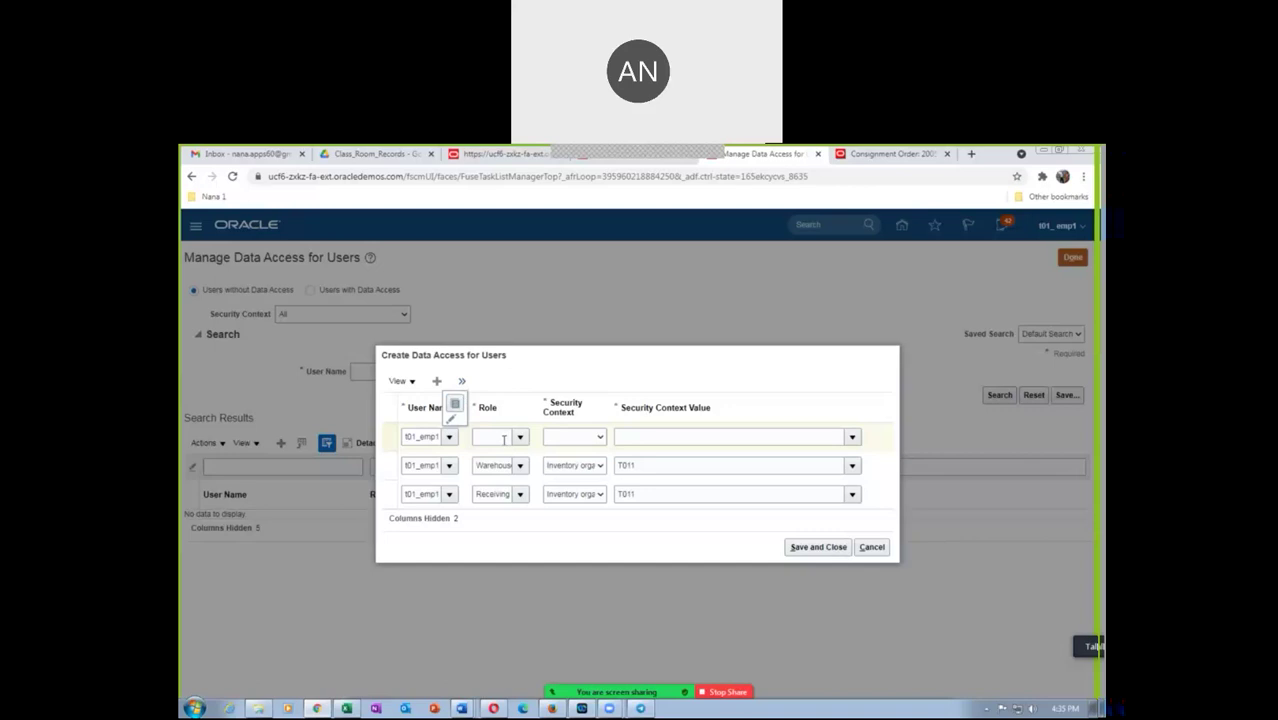
{"action": "left_click", "coordinate": [504, 438]}
{"action": "type", "text": "inv"}
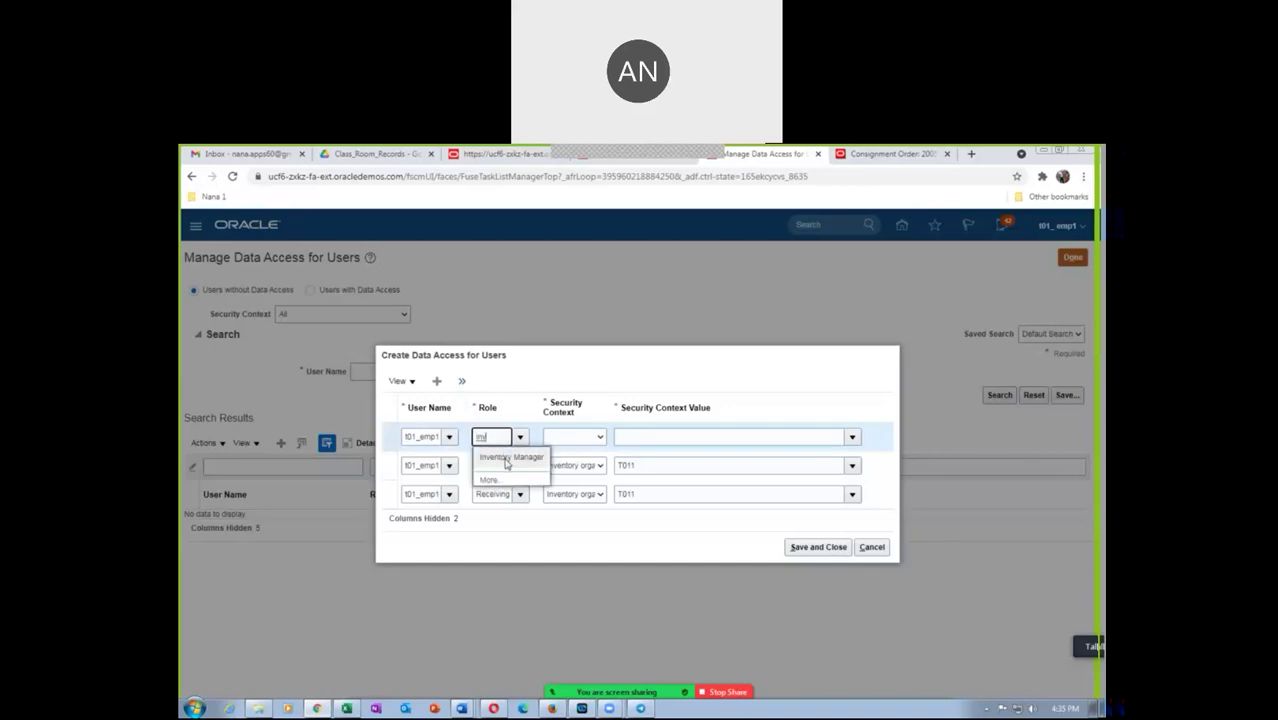
{"action": "left_click", "coordinate": [505, 463]}
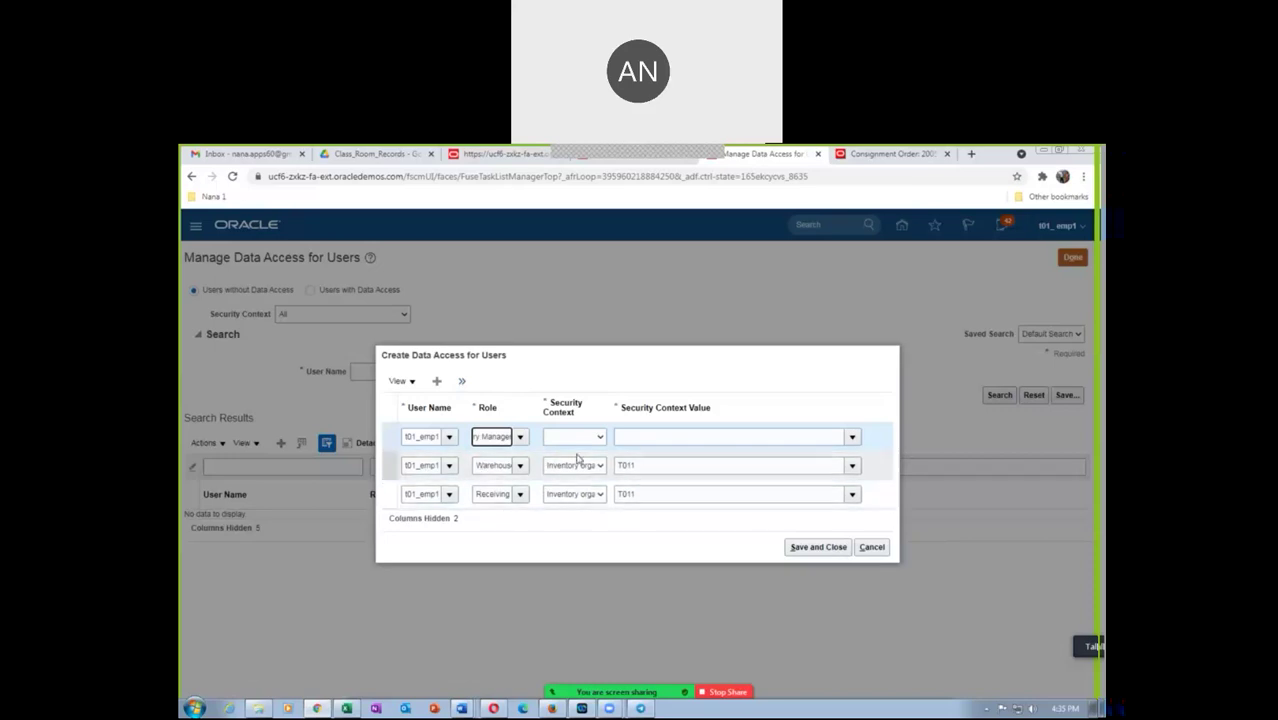
{"action": "left_click", "coordinate": [575, 437]}
{"action": "left_click", "coordinate": [580, 459]}
{"action": "left_click", "coordinate": [647, 437]}
{"action": "type", "text": "T011"}
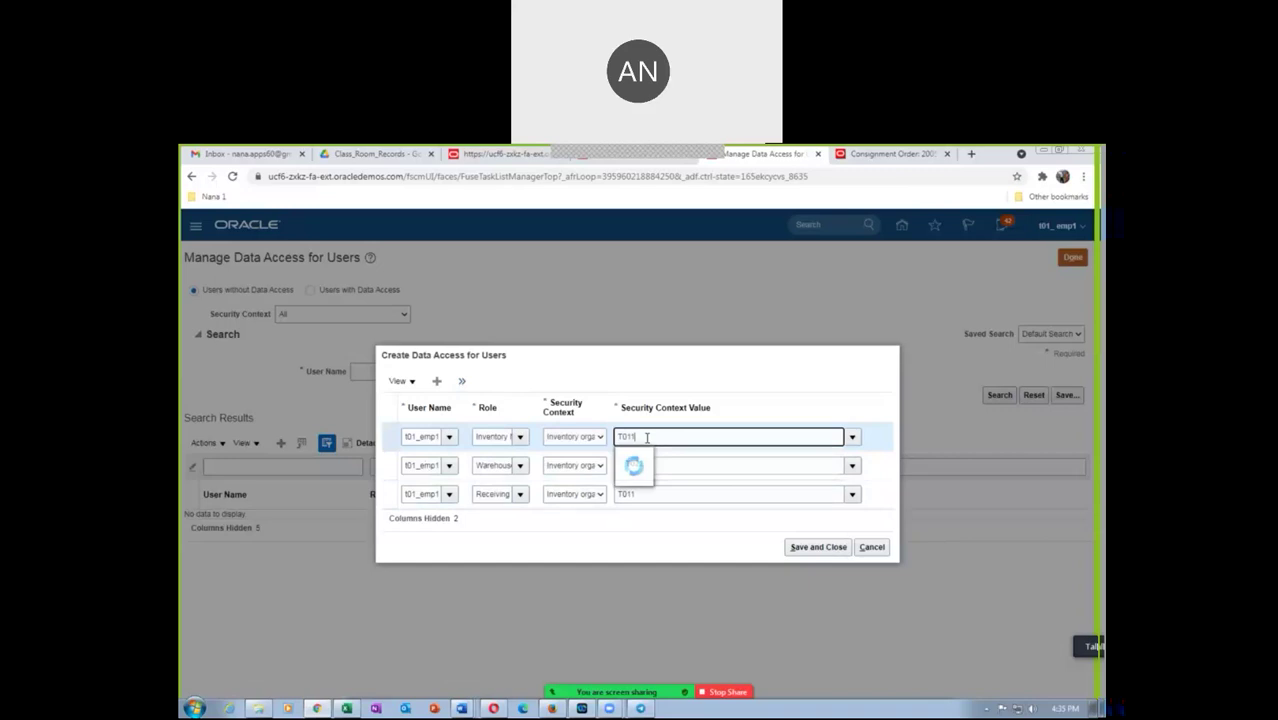
{"action": "left_click", "coordinate": [628, 455]}
{"action": "left_click", "coordinate": [820, 548]}
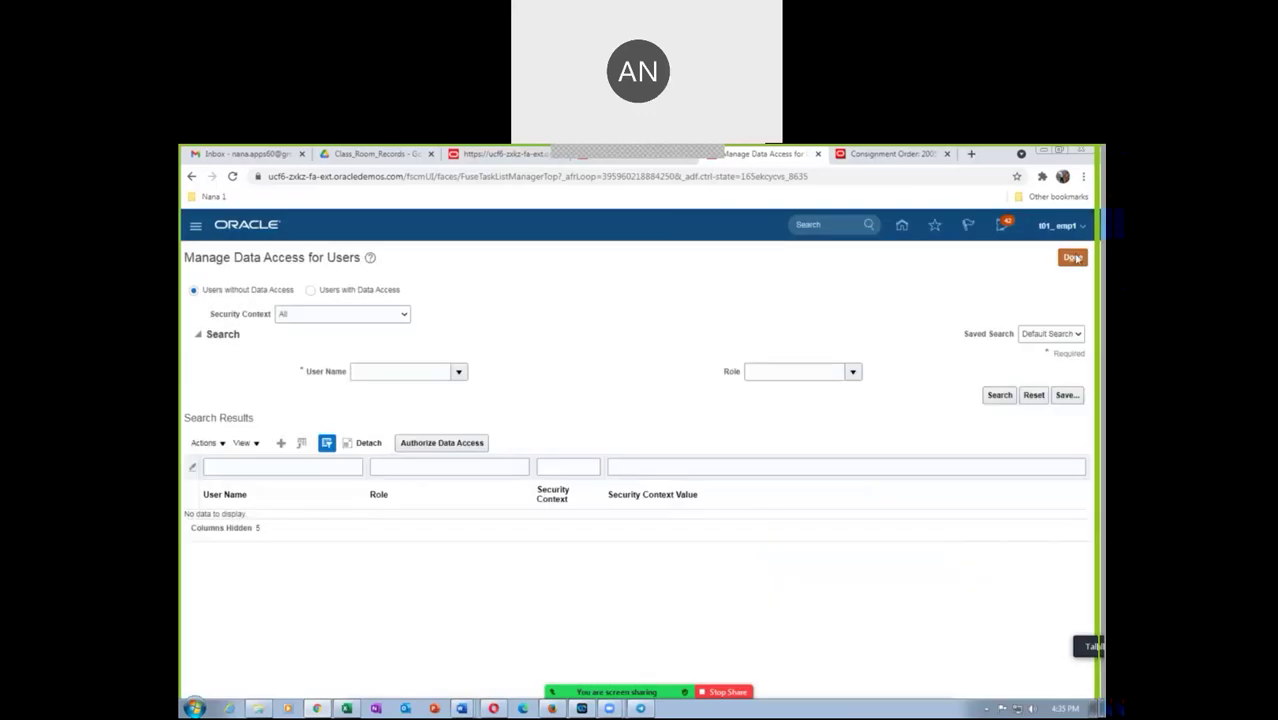
{"action": "left_click", "coordinate": [1073, 258]}
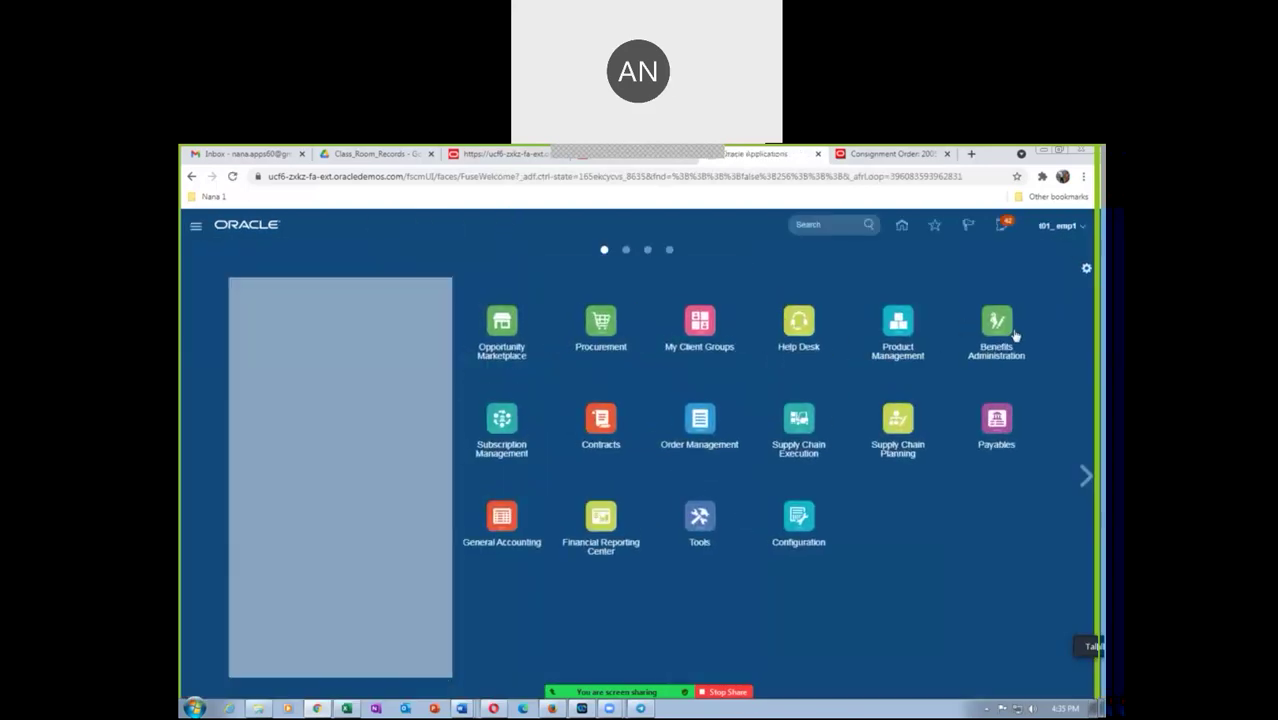
Search Receive Expected Shipments for purchase order 2005 and start receiving its consigned item line
{"action": "left_click", "coordinate": [806, 422]}
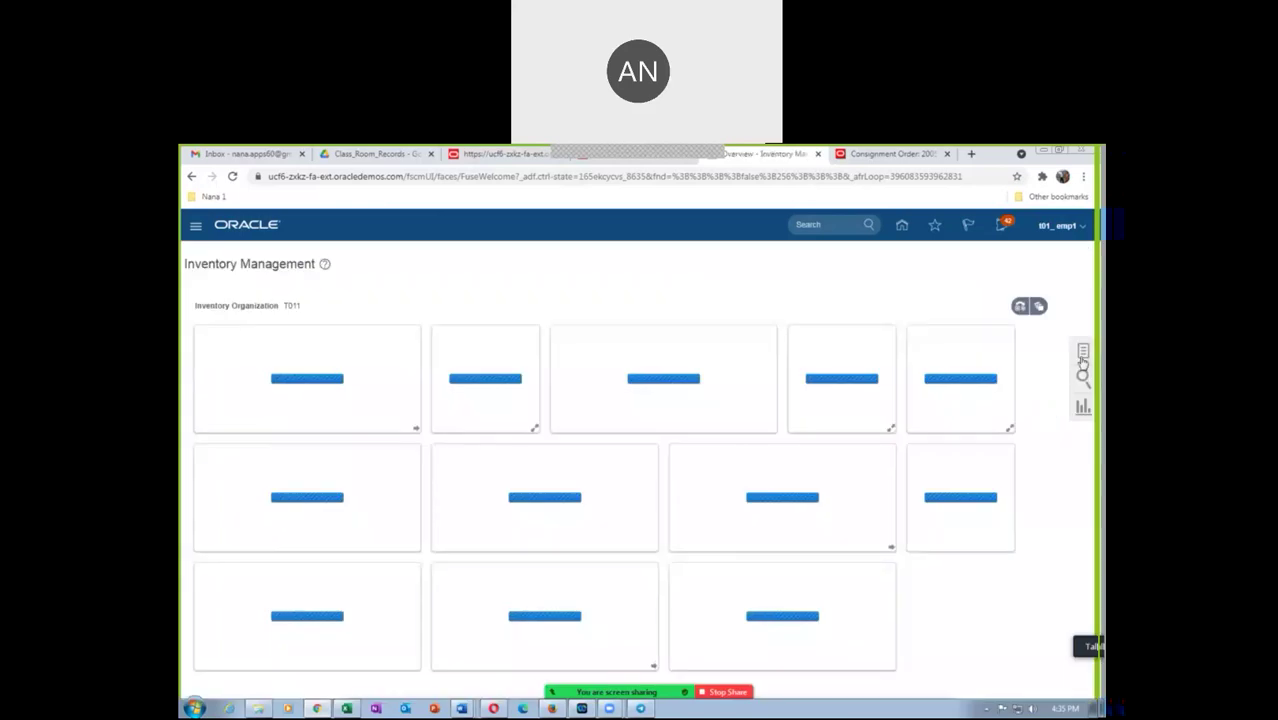
{"action": "left_click", "coordinate": [1083, 355]}
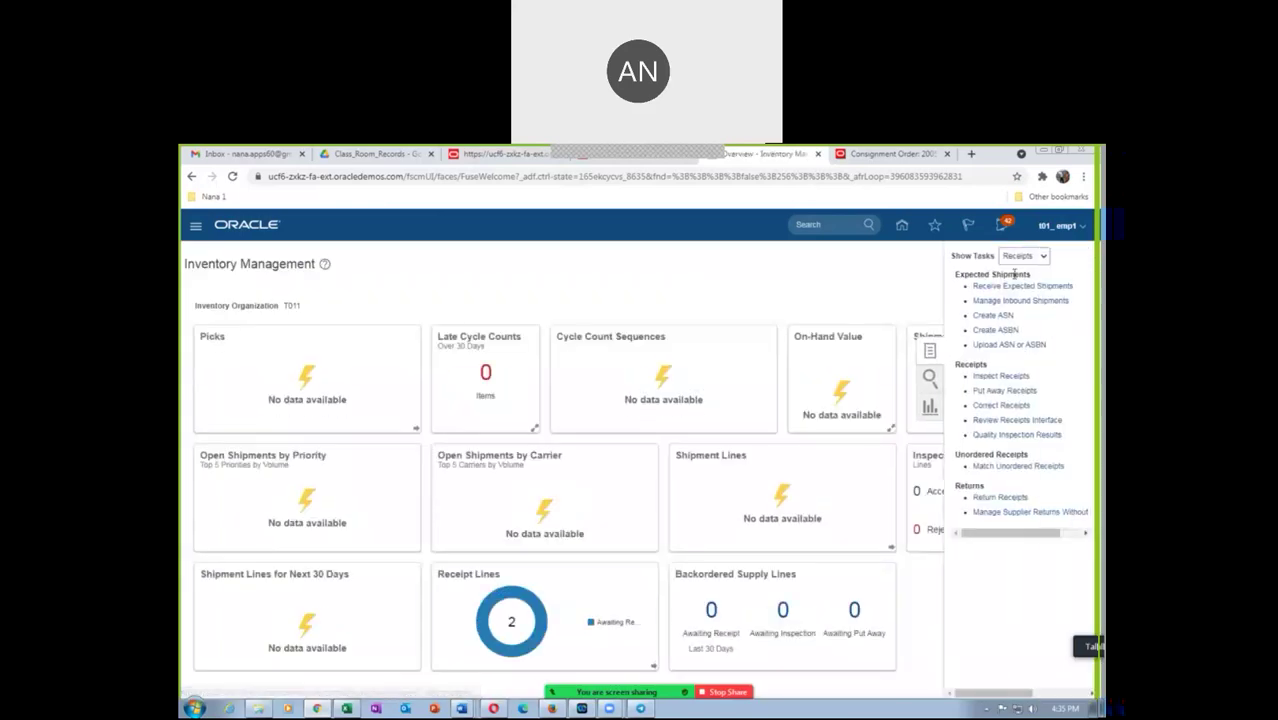
{"action": "left_click", "coordinate": [1001, 286]}
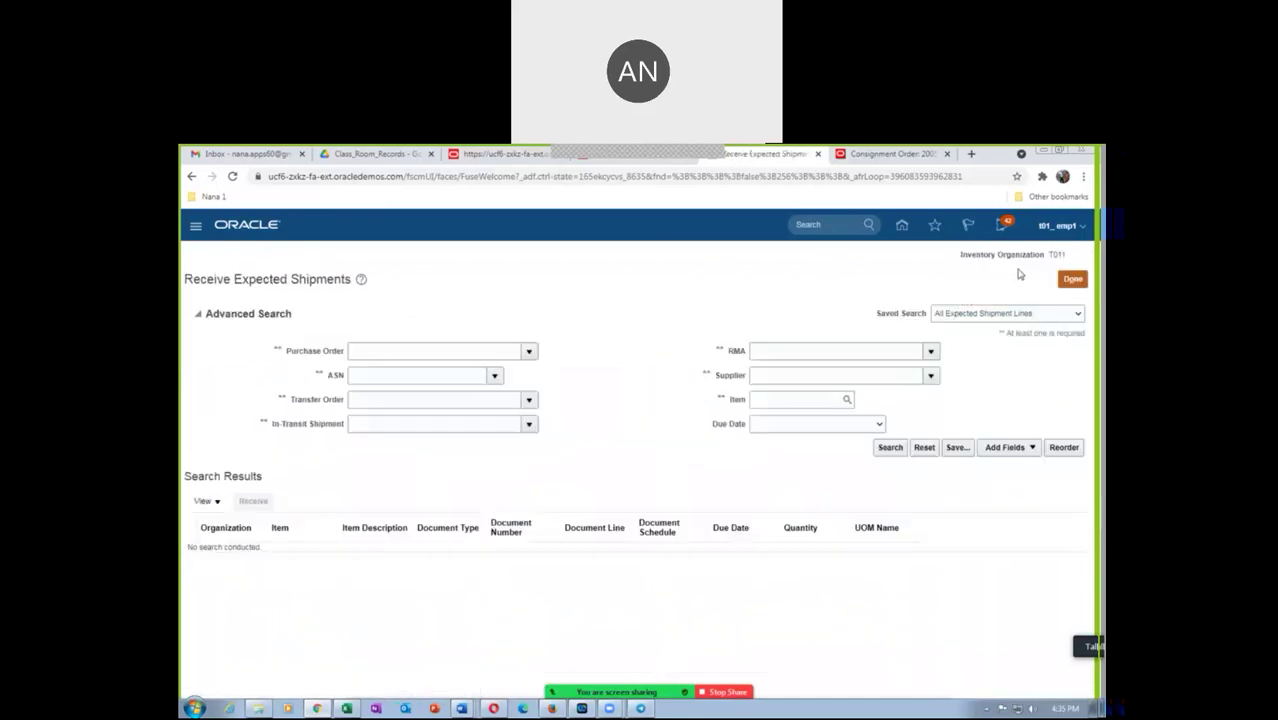
{"action": "left_click", "coordinate": [388, 351]}
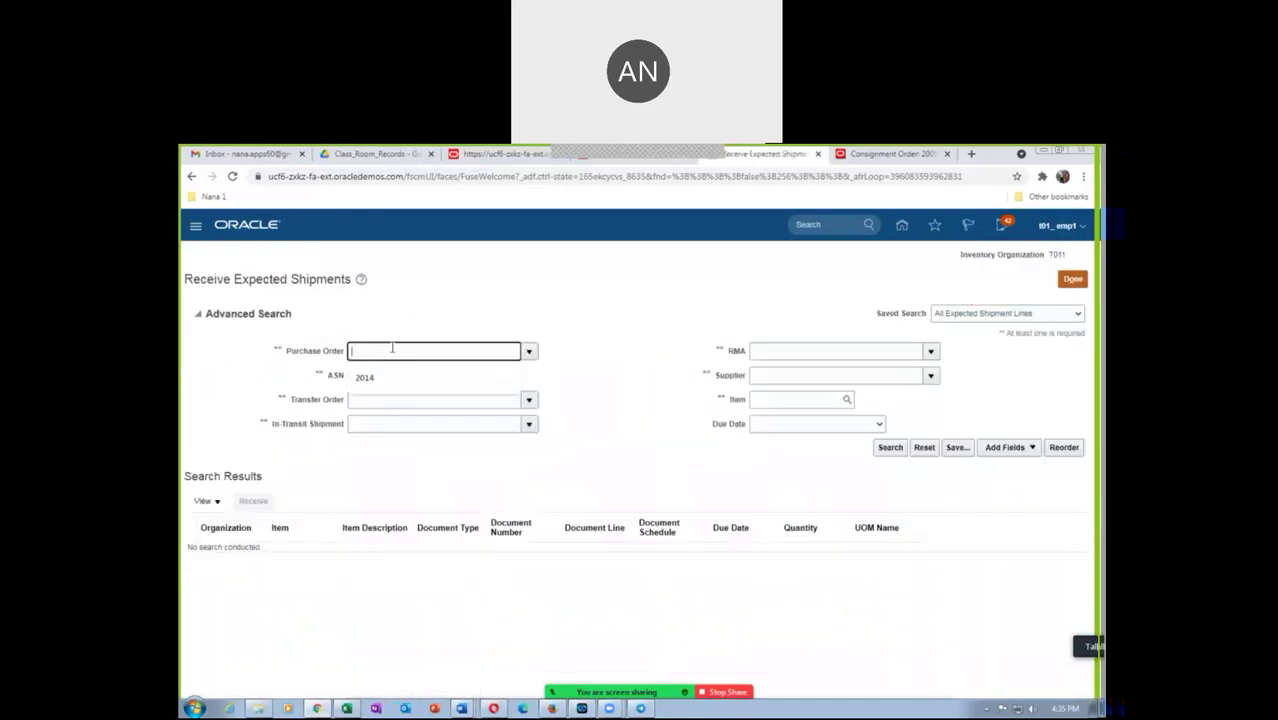
{"action": "type", "text": "2005"}
{"action": "key", "text": "Tab"}
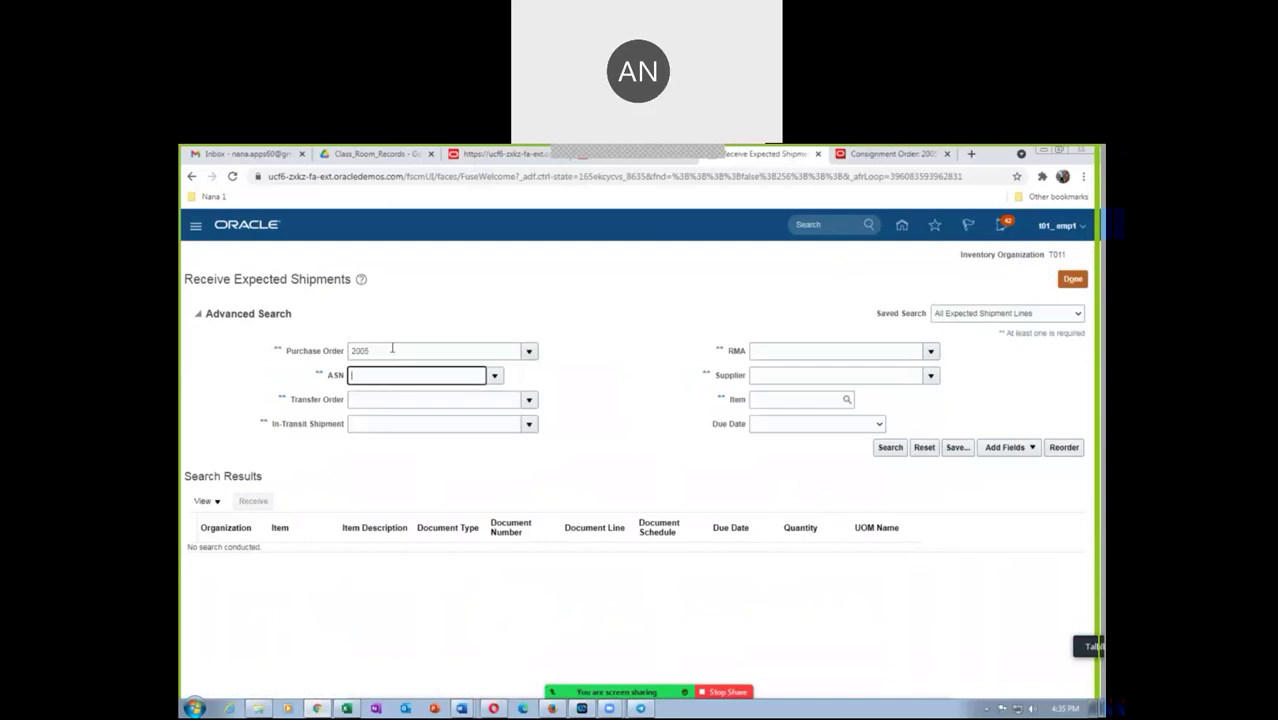
{"action": "left_click", "coordinate": [795, 399]}
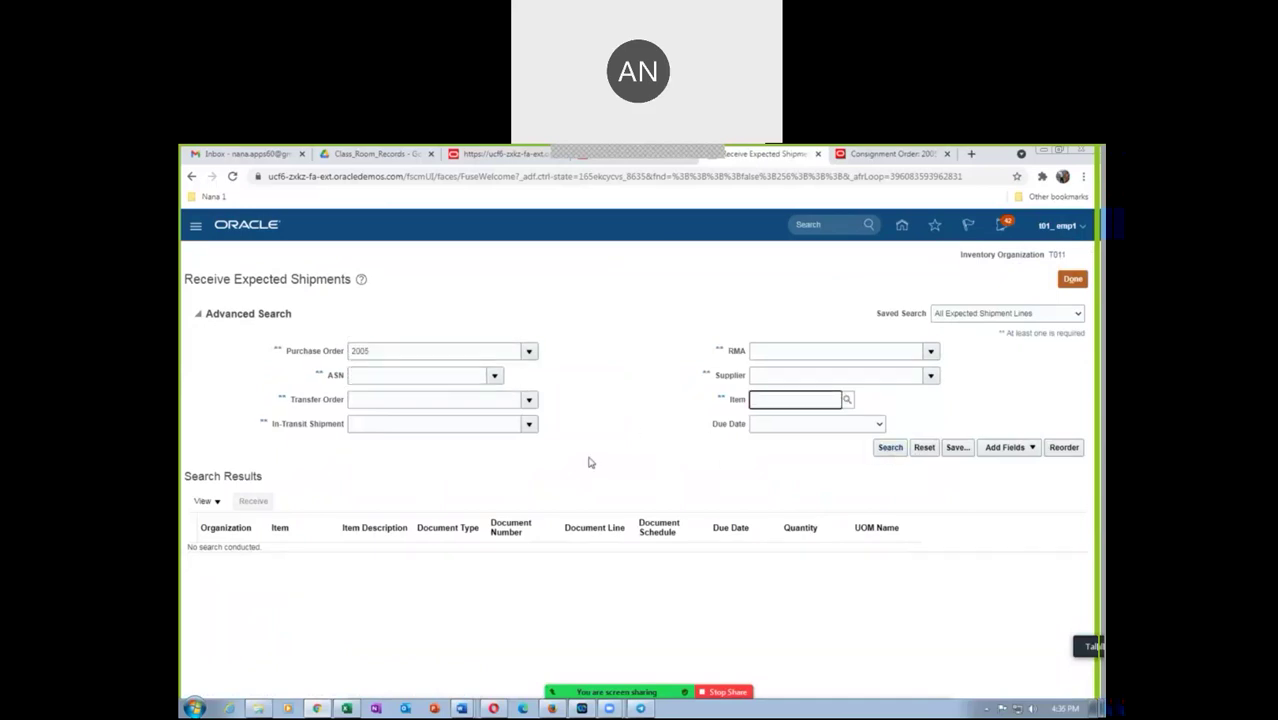
{"action": "left_click", "coordinate": [888, 447]}
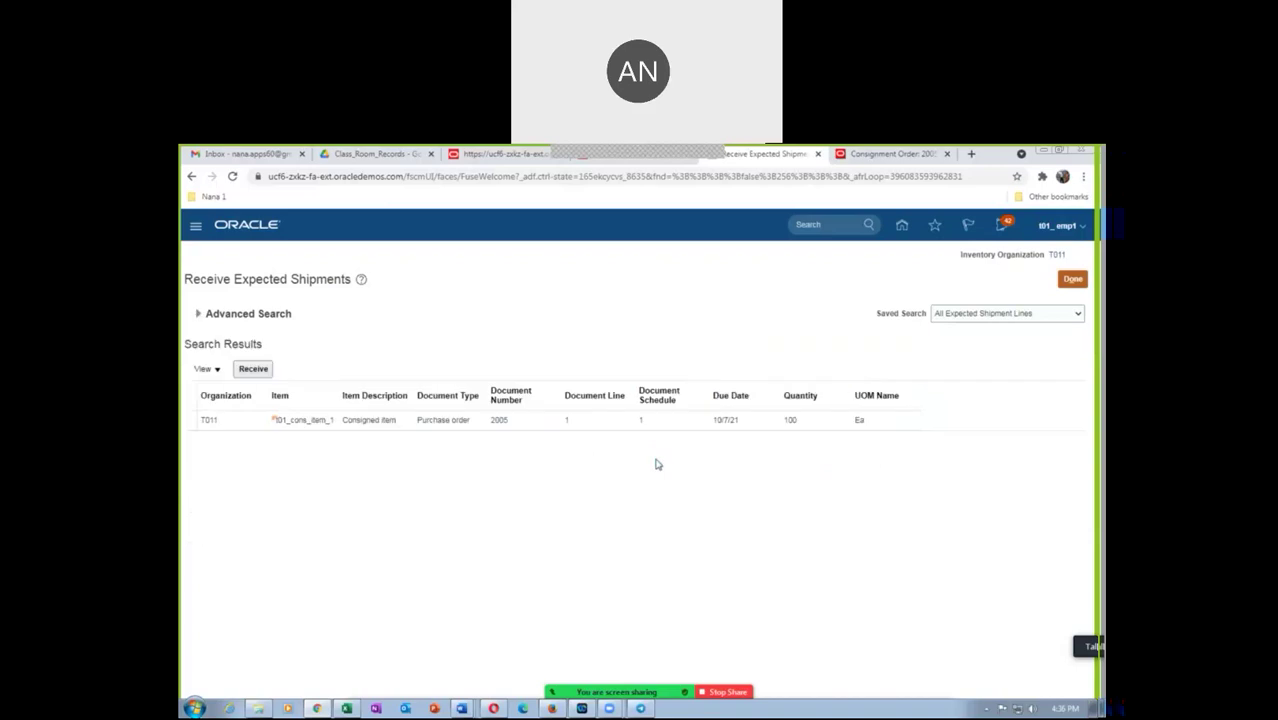
{"action": "left_click", "coordinate": [188, 420]}
{"action": "left_click", "coordinate": [253, 368]}
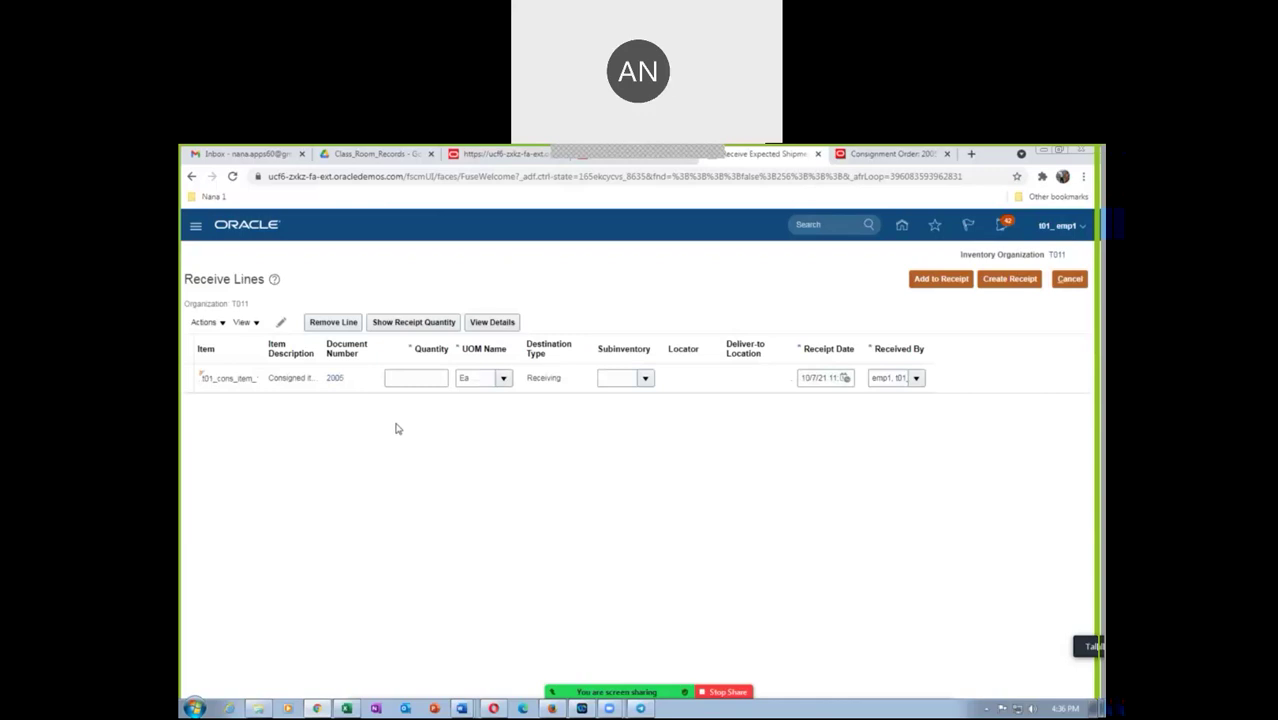
Enter a received quantity of 100 Ea on the line and create a receipt for it
{"action": "left_click", "coordinate": [401, 378]}
{"action": "type", "text": "10"}
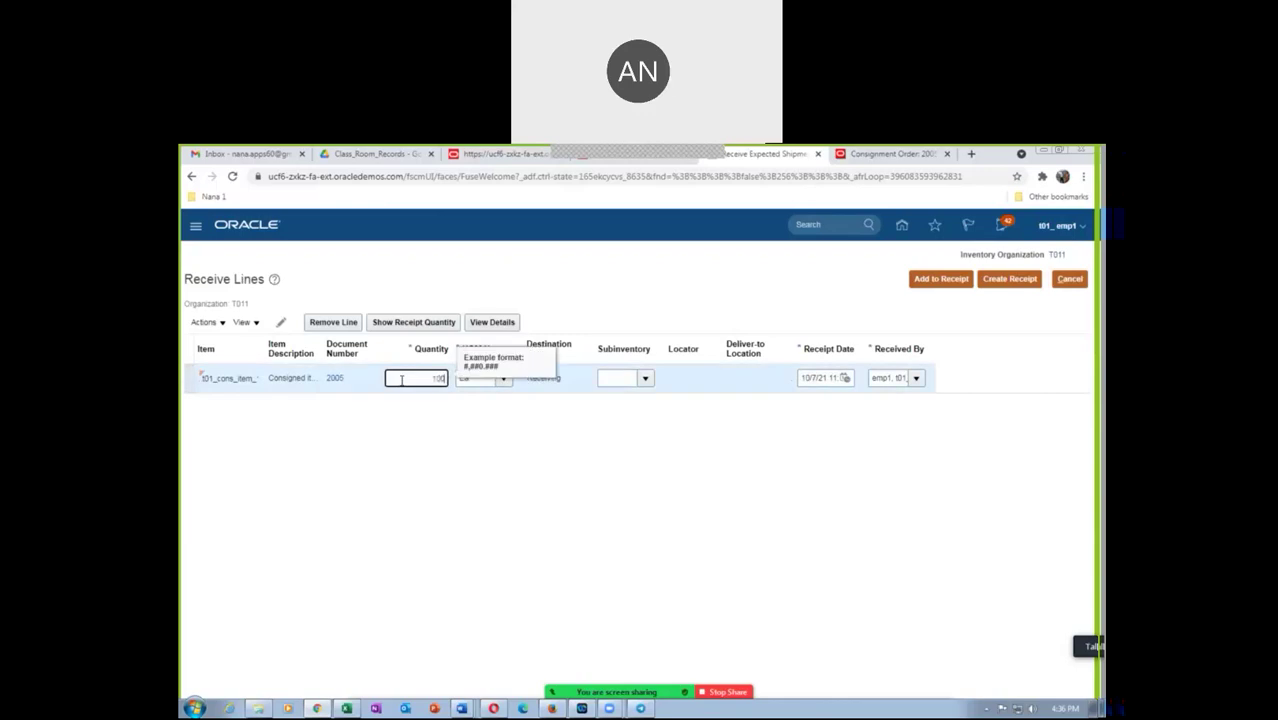
{"action": "type", "text": "0"}
{"action": "key", "text": "Tab"}
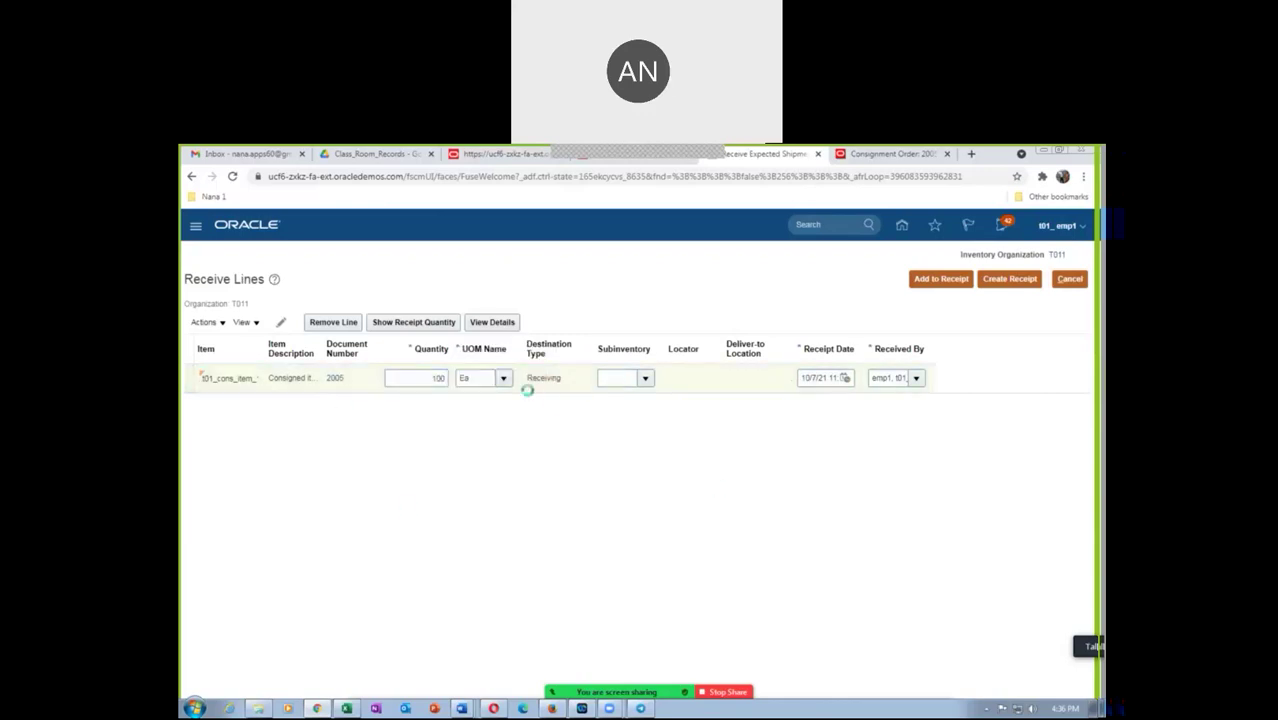
{"action": "left_click", "coordinate": [1016, 284]}
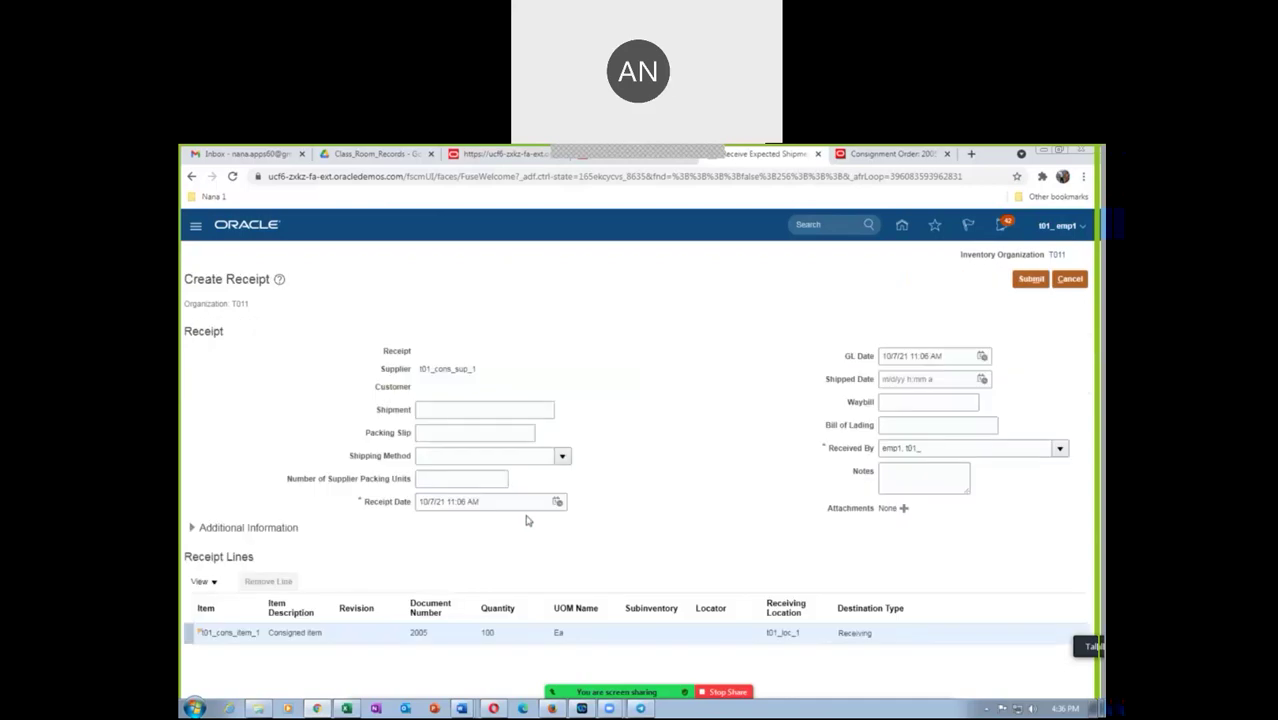
{"action": "left_click", "coordinate": [451, 411]}
Submit the receipt with shipment 123, packing slip 678 and 4 packing units, creating receipt 2001
{"action": "type", "text": "123"}
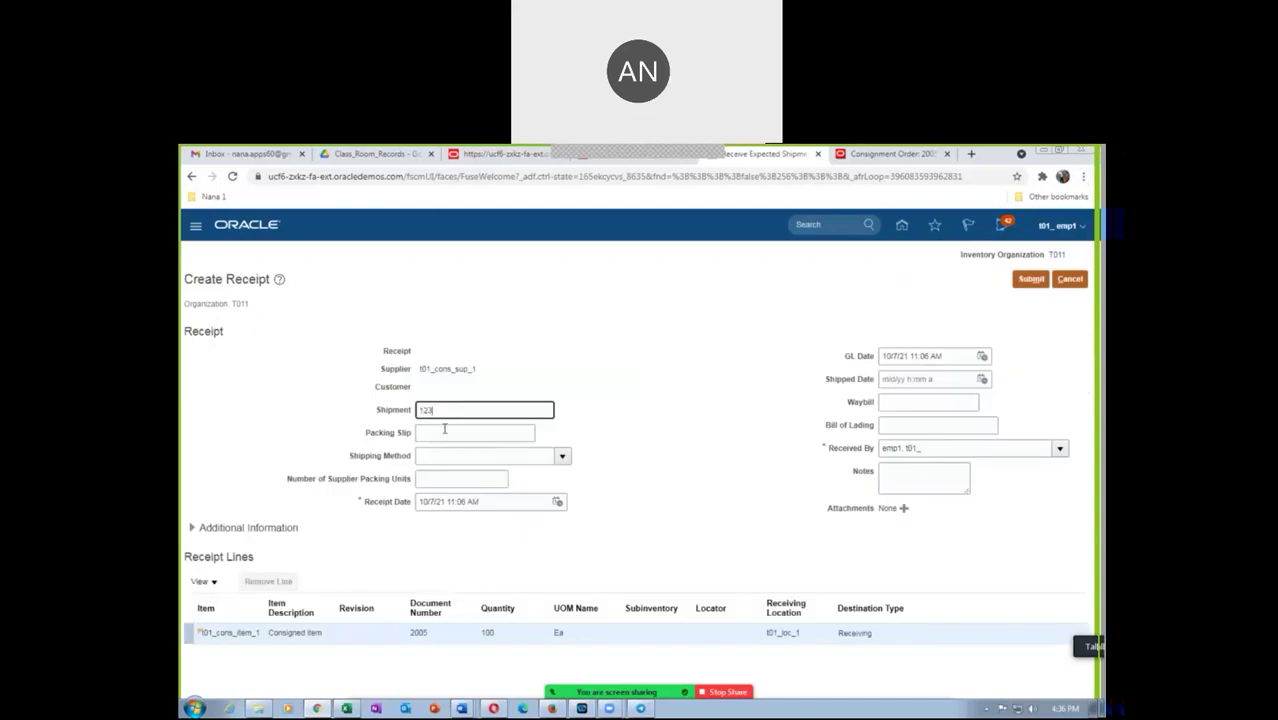
{"action": "left_click", "coordinate": [450, 432]}
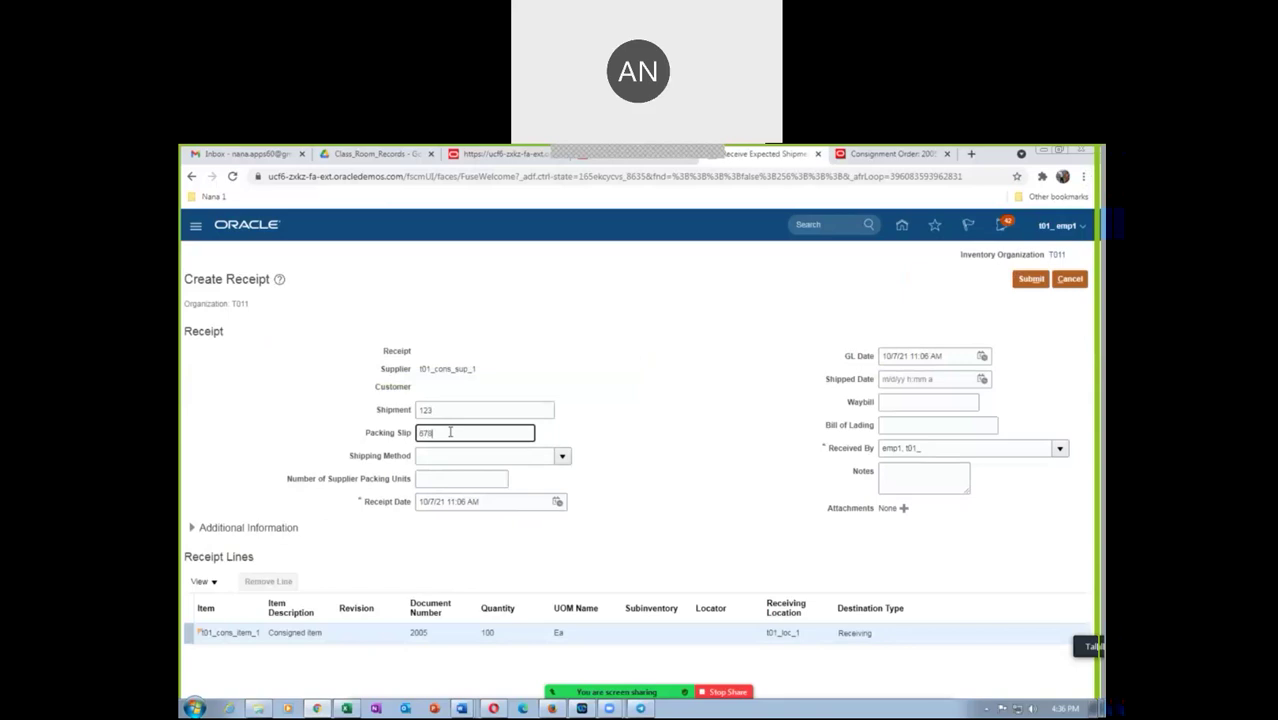
{"action": "left_click", "coordinate": [460, 478]}
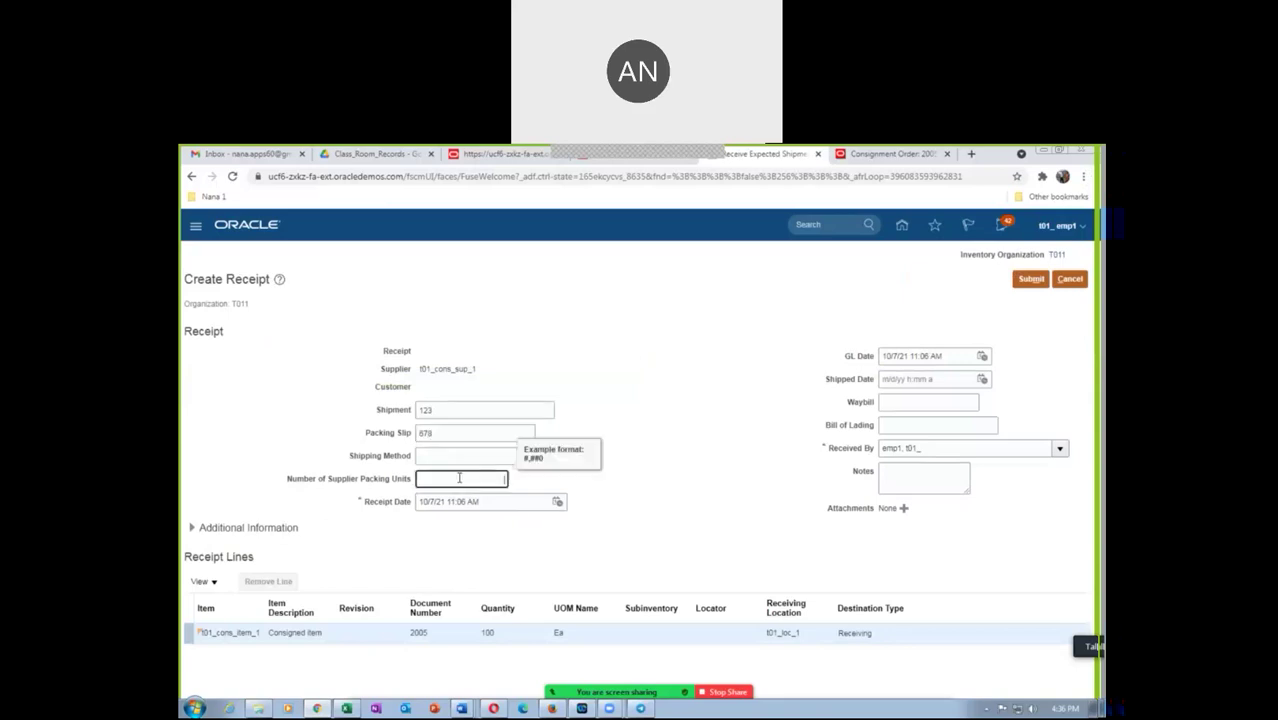
{"action": "type", "text": "4"}
{"action": "left_click", "coordinate": [1041, 282]}
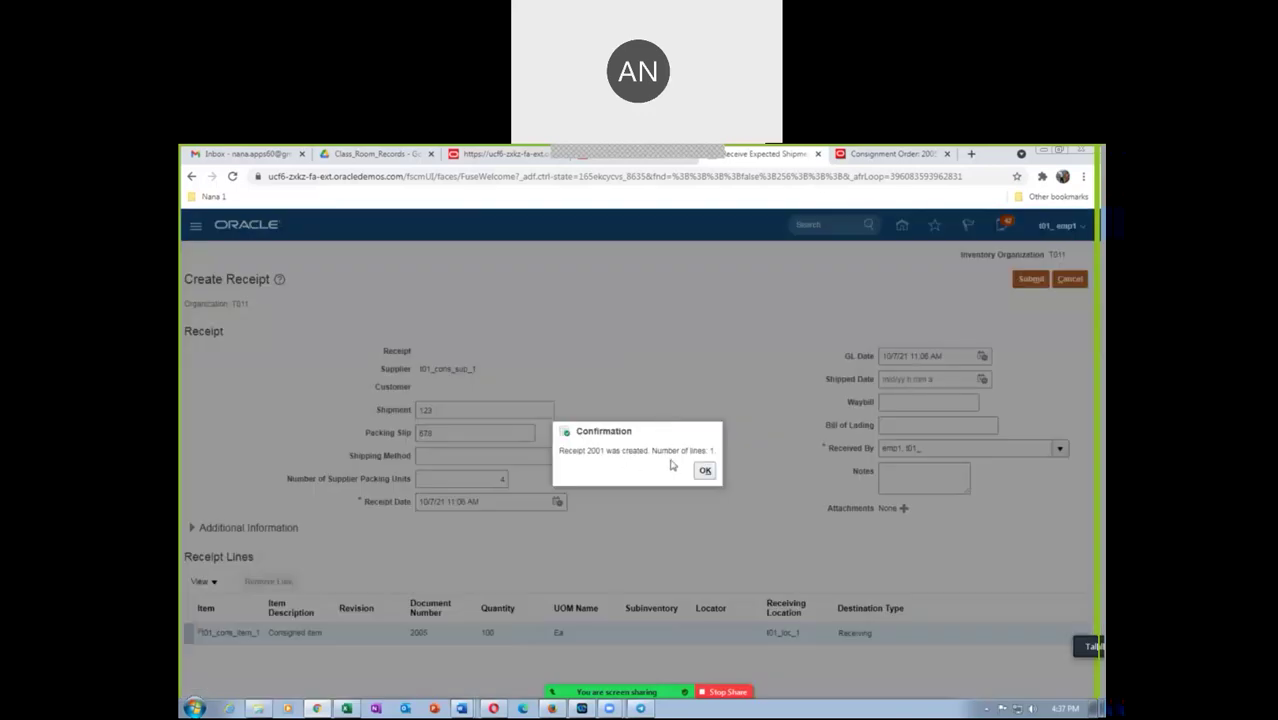
{"action": "left_click", "coordinate": [704, 470]}
Open Put Away Receipts from the Inventory Management overview and search for receipt 2001
{"action": "left_click", "coordinate": [1077, 279]}
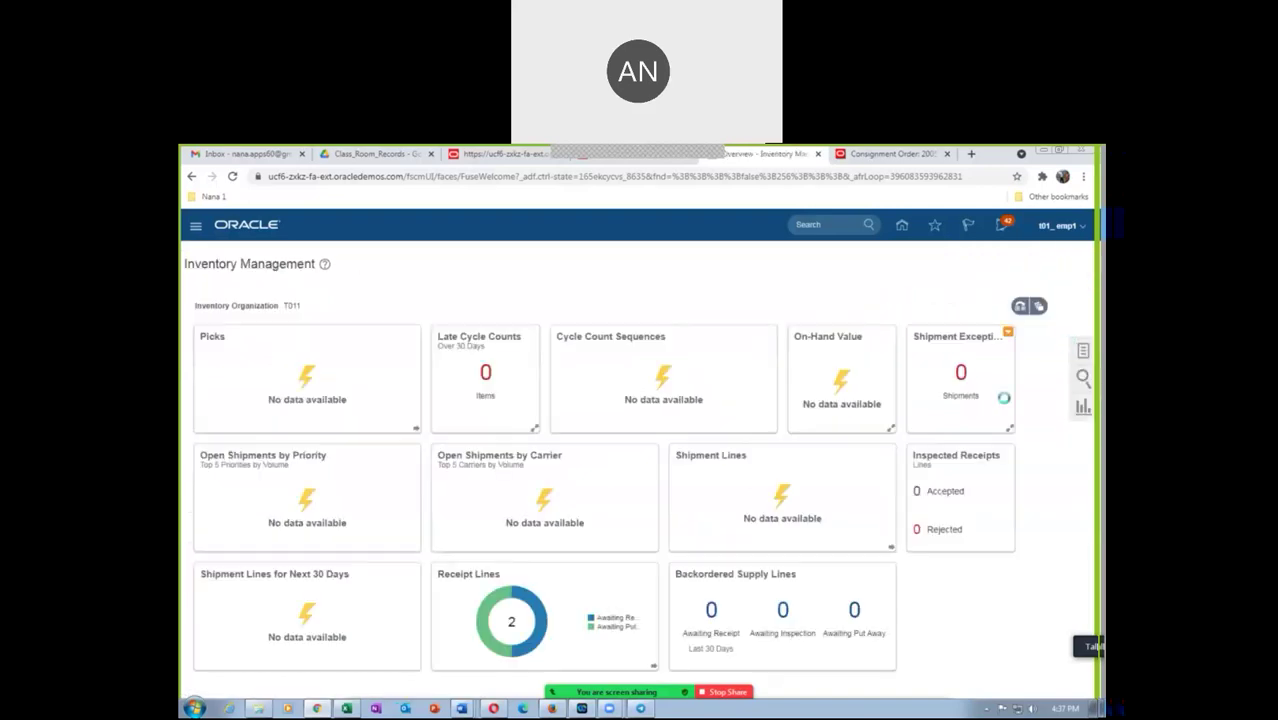
{"action": "left_click", "coordinate": [1083, 351]}
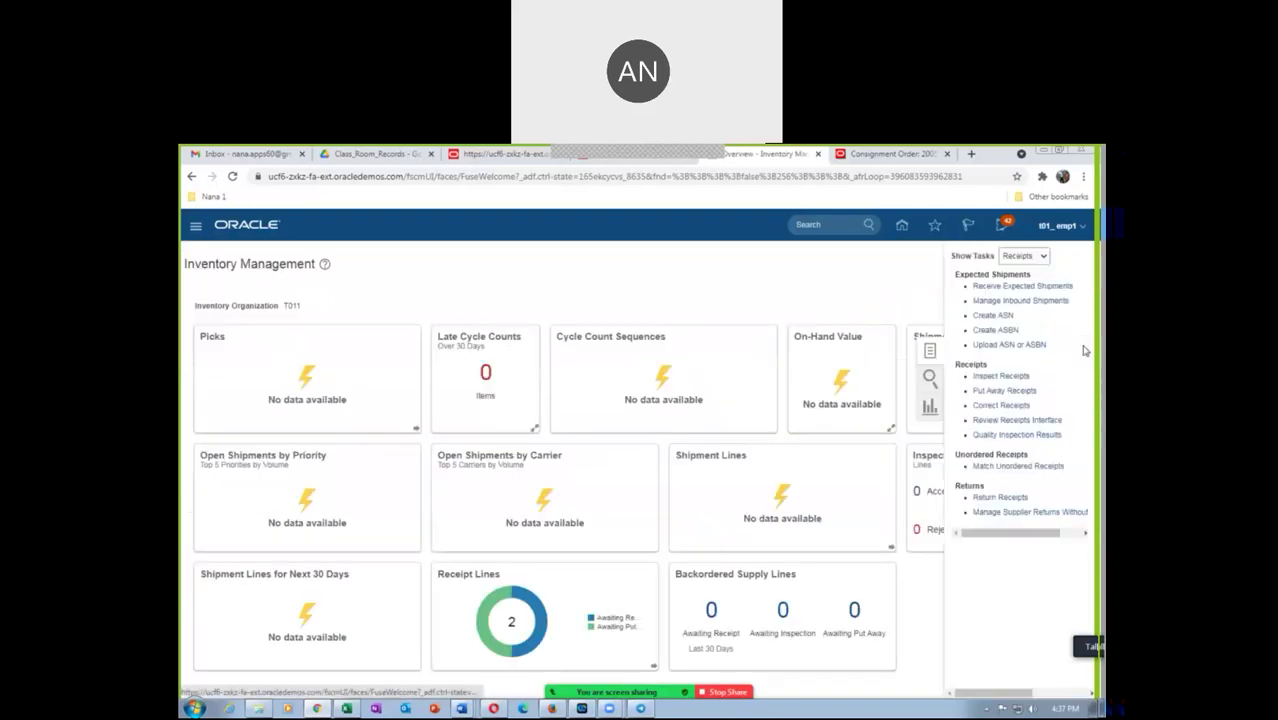
{"action": "left_click", "coordinate": [1001, 392]}
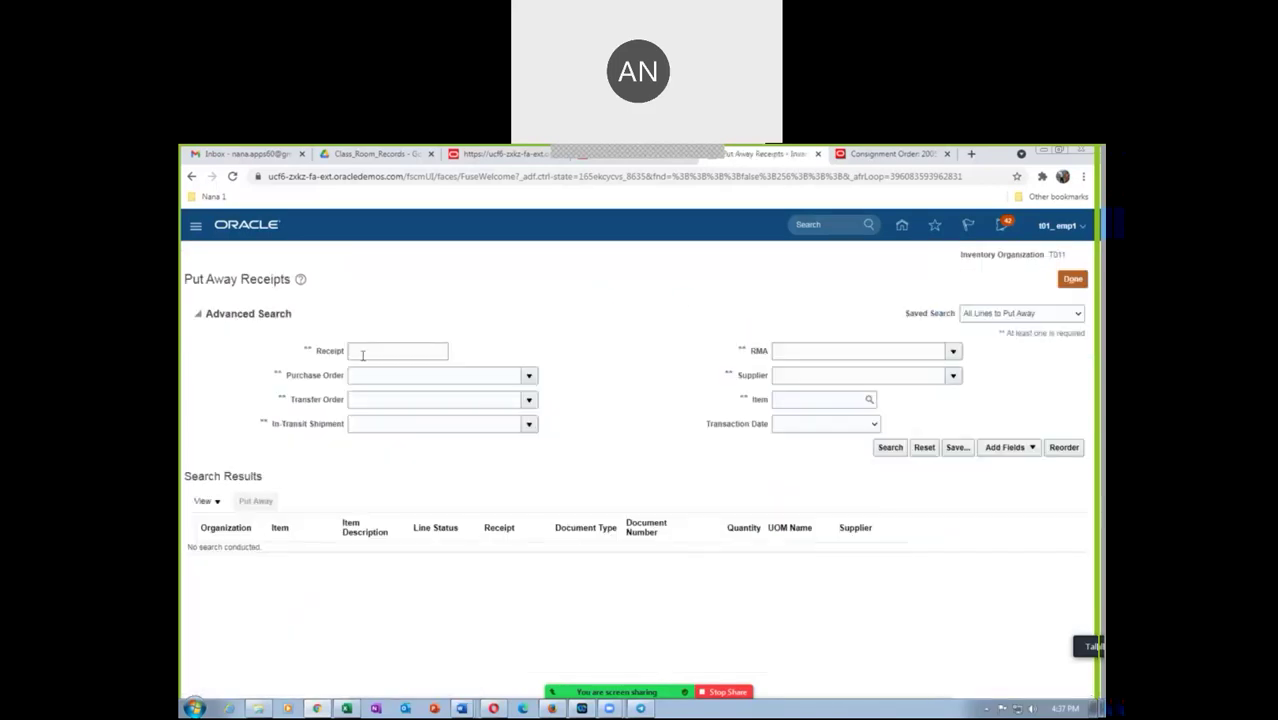
{"action": "left_click", "coordinate": [362, 352]}
{"action": "type", "text": "2001"}
{"action": "key", "text": "Tab"}
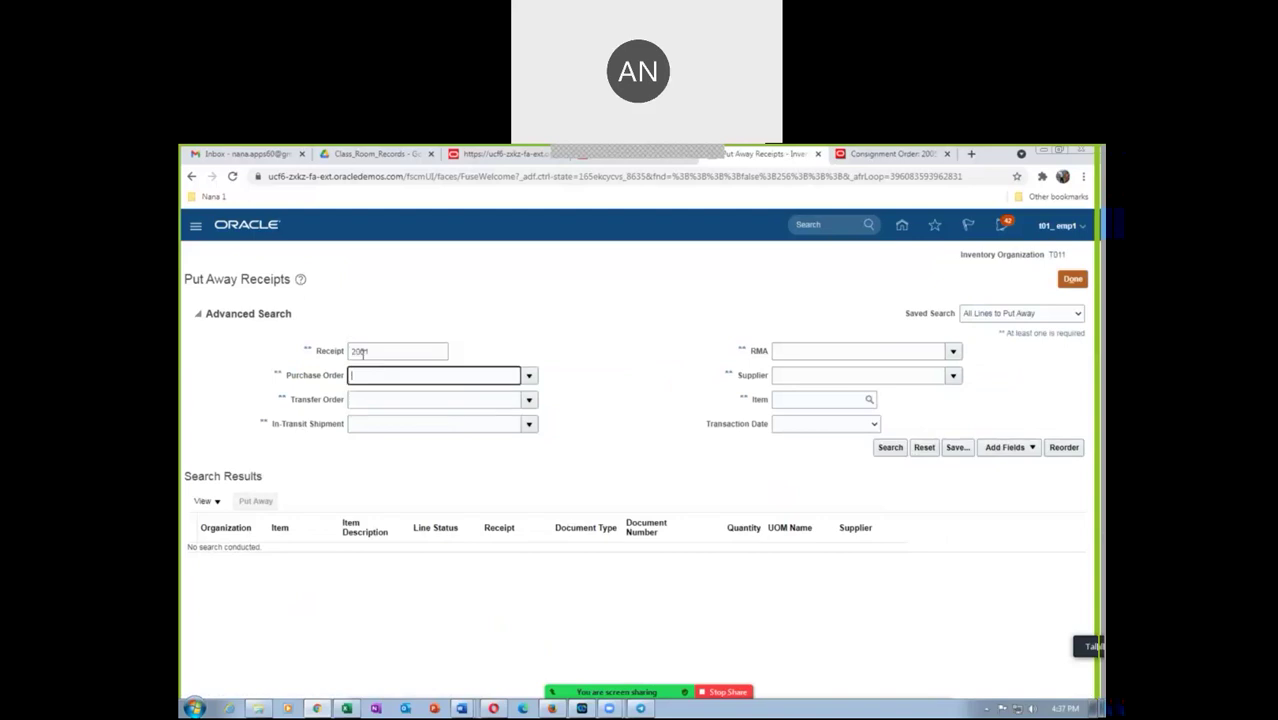
{"action": "left_click", "coordinate": [890, 449]}
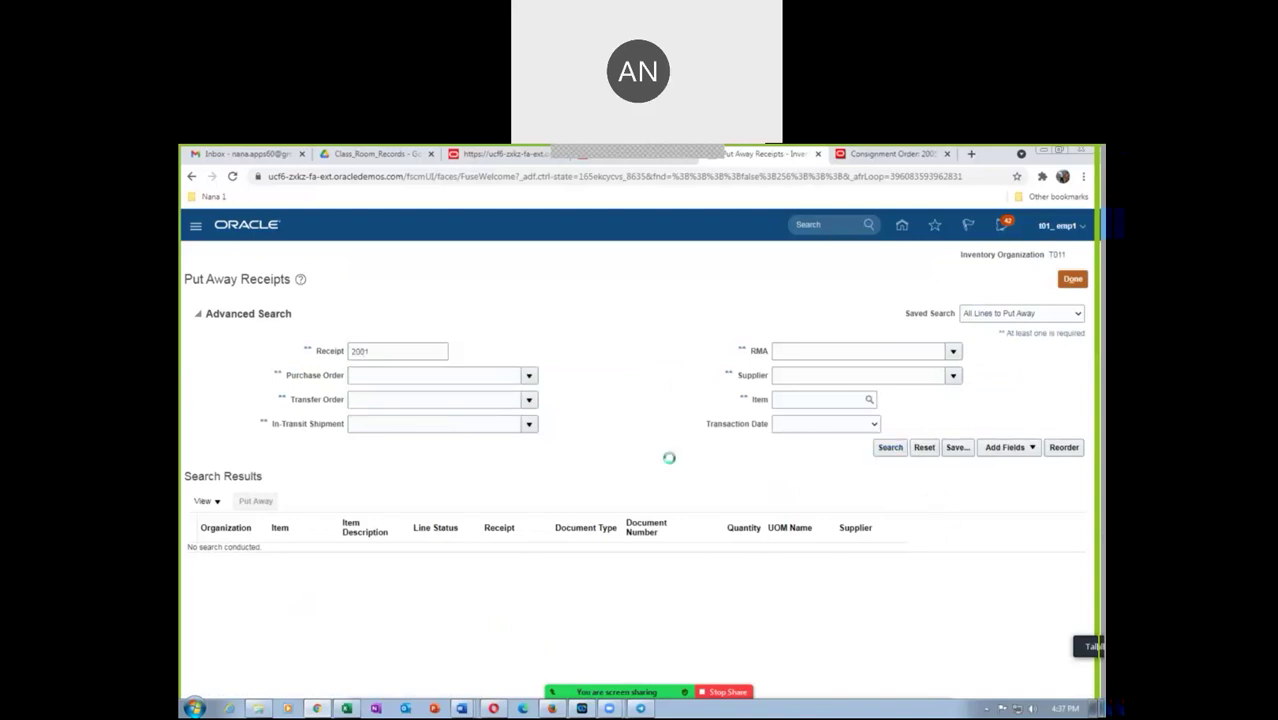
Put away the receipt 2001 line to subinventory t01_subE, submit, and acknowledge the confirmation
{"action": "left_click", "coordinate": [198, 422]}
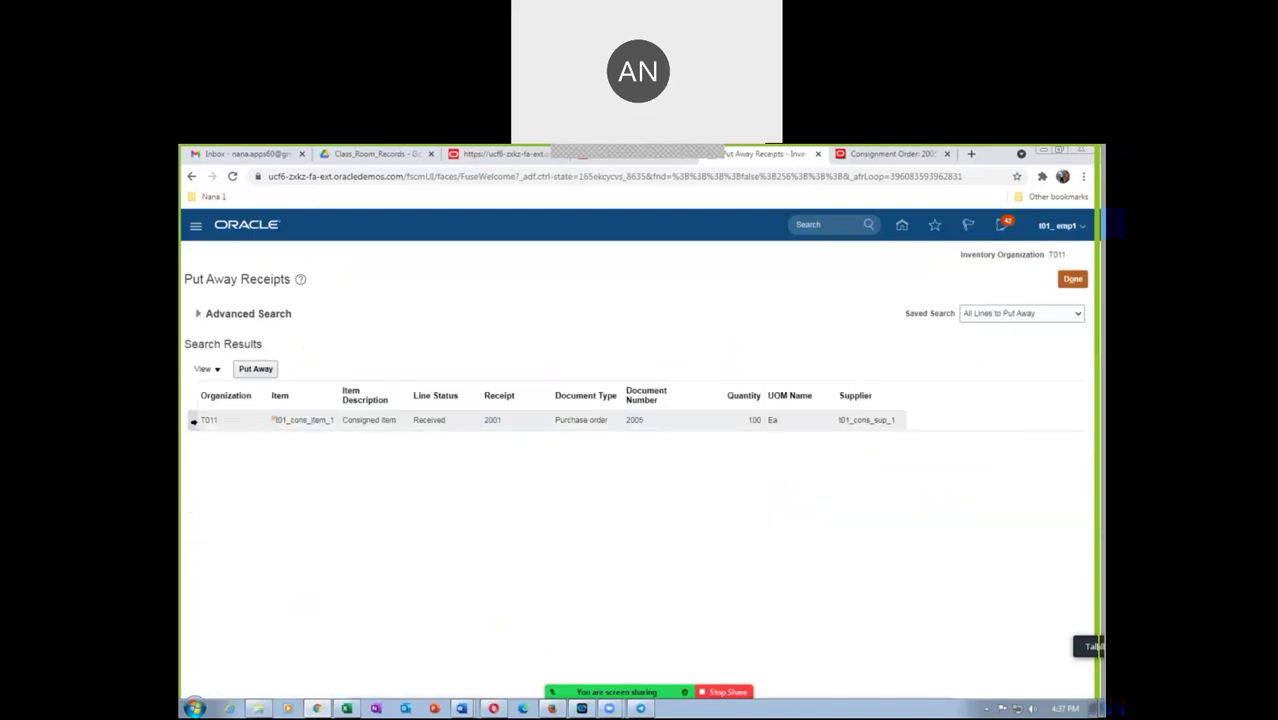
{"action": "left_click", "coordinate": [255, 368]}
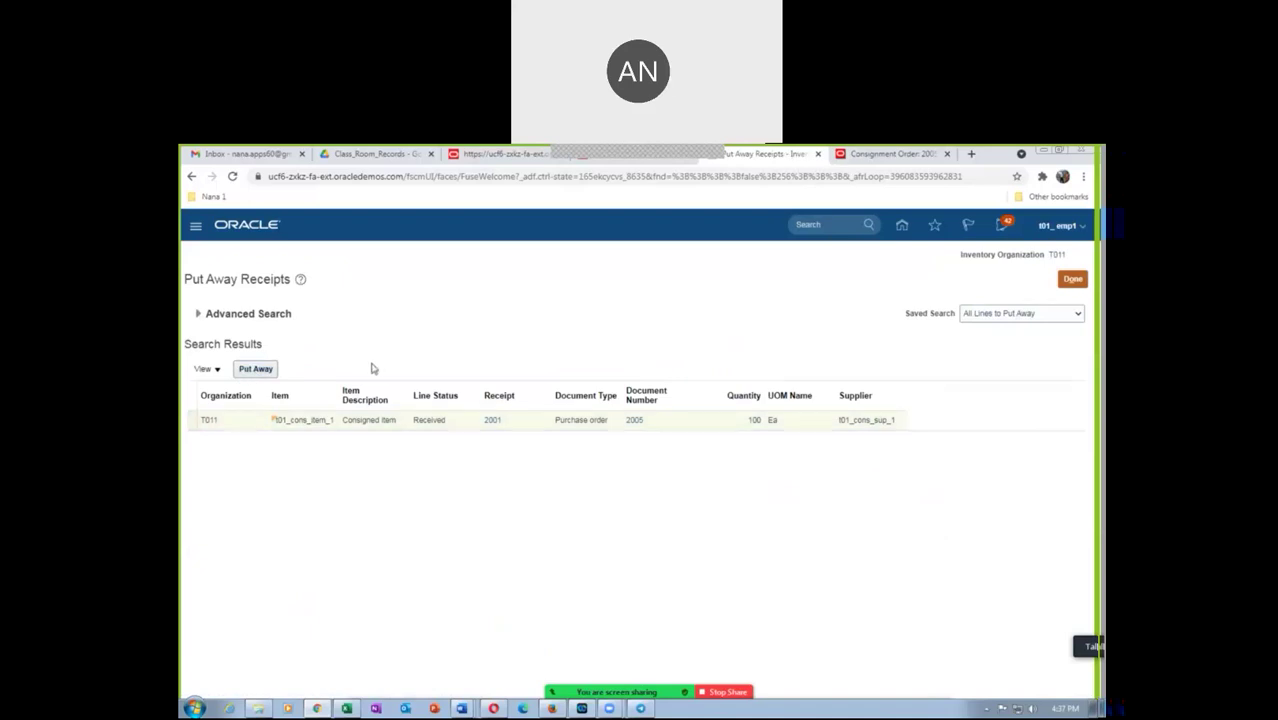
{"action": "left_click", "coordinate": [262, 372]}
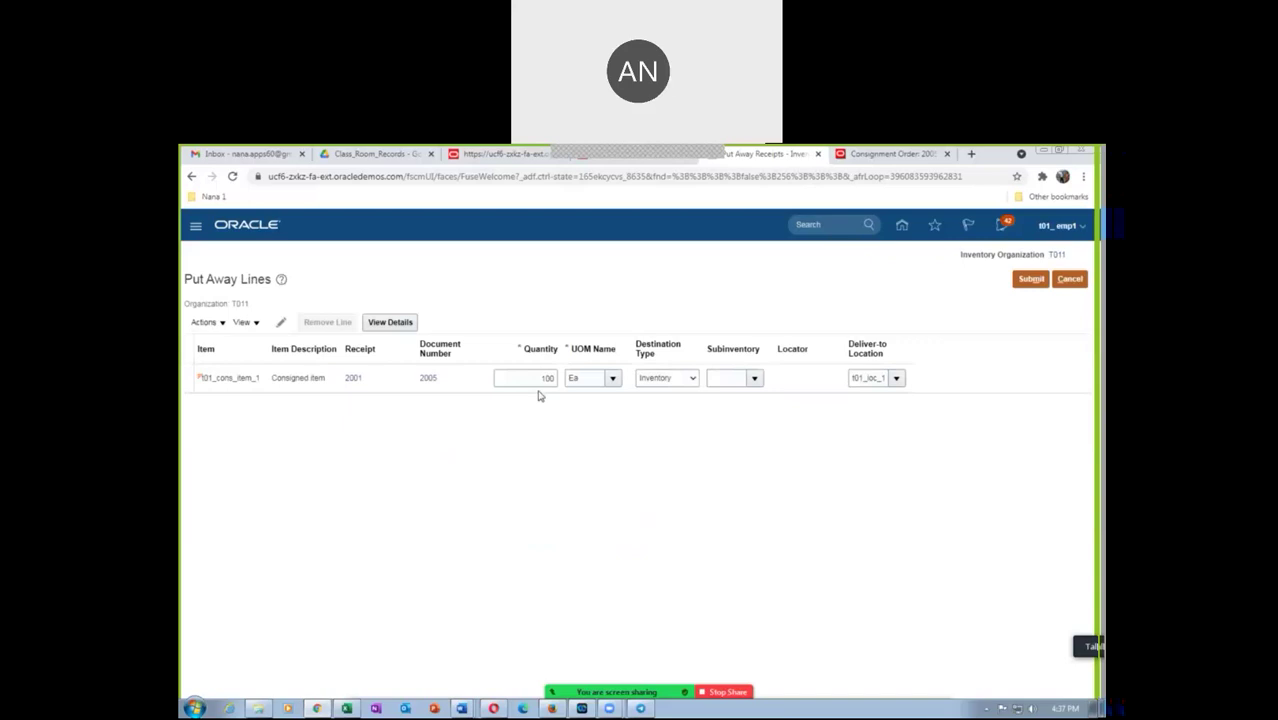
{"action": "left_click", "coordinate": [753, 378]}
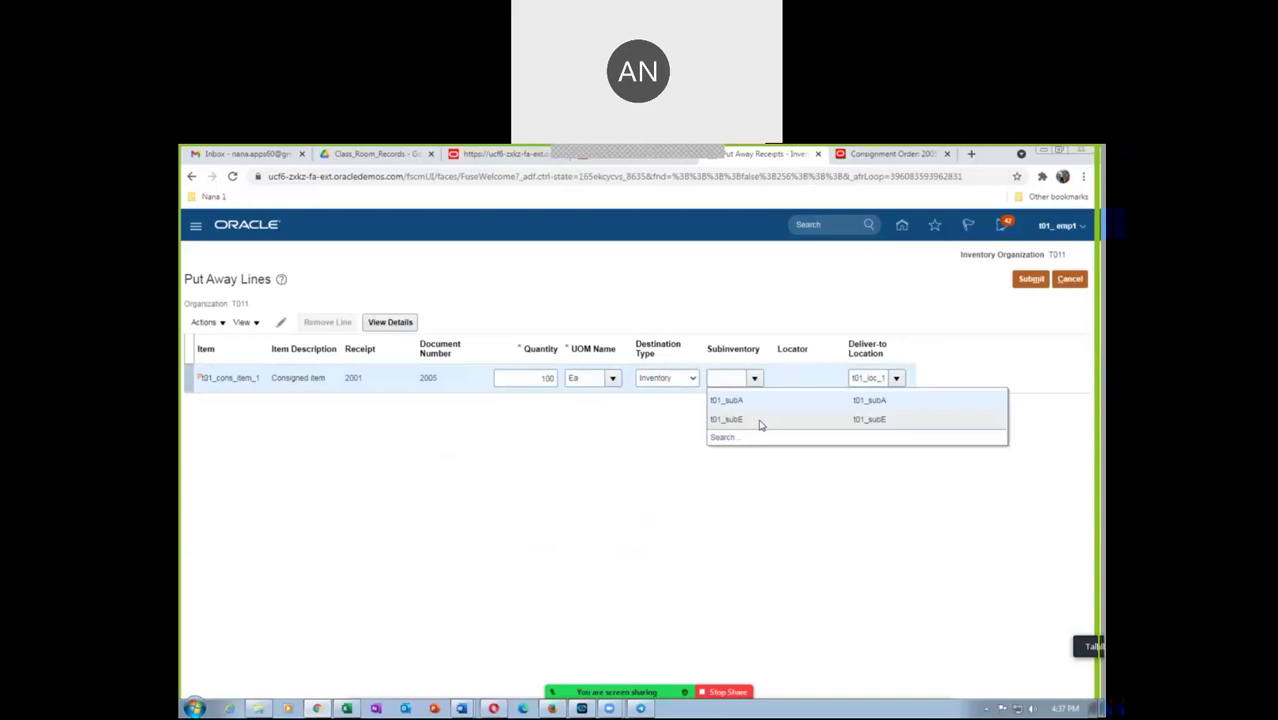
{"action": "left_click", "coordinate": [760, 420]}
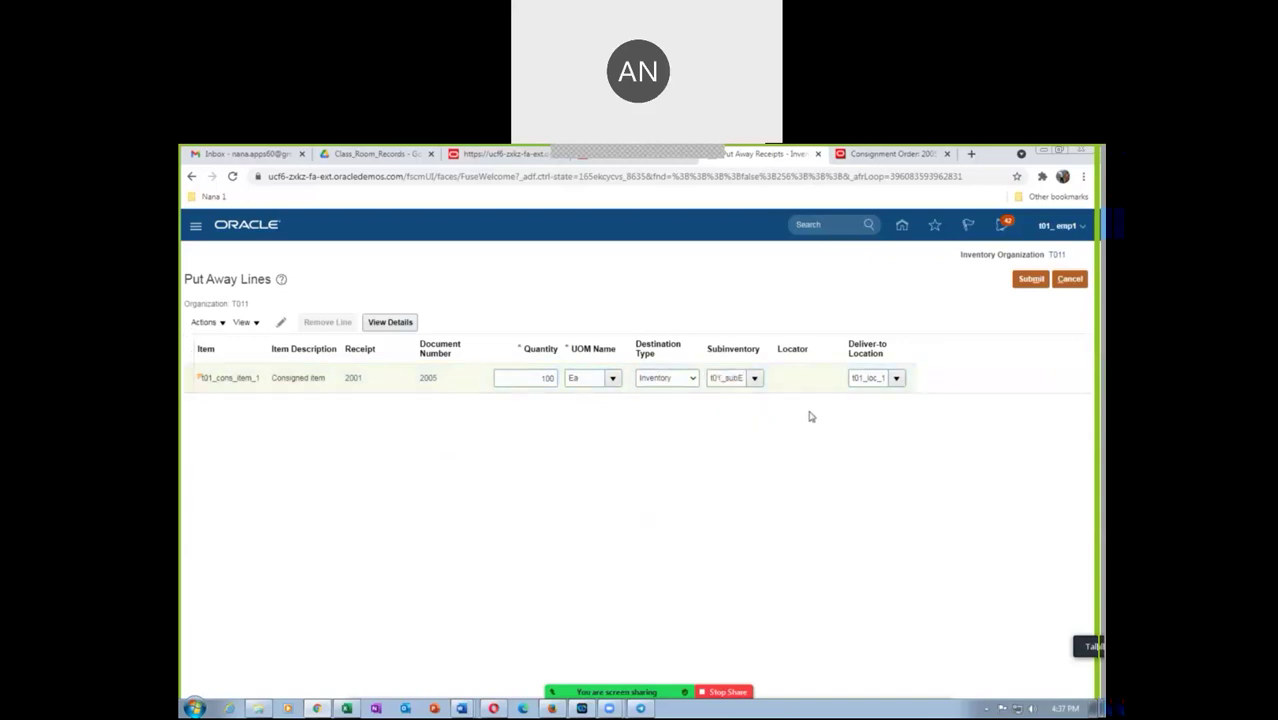
{"action": "left_click", "coordinate": [1034, 281]}
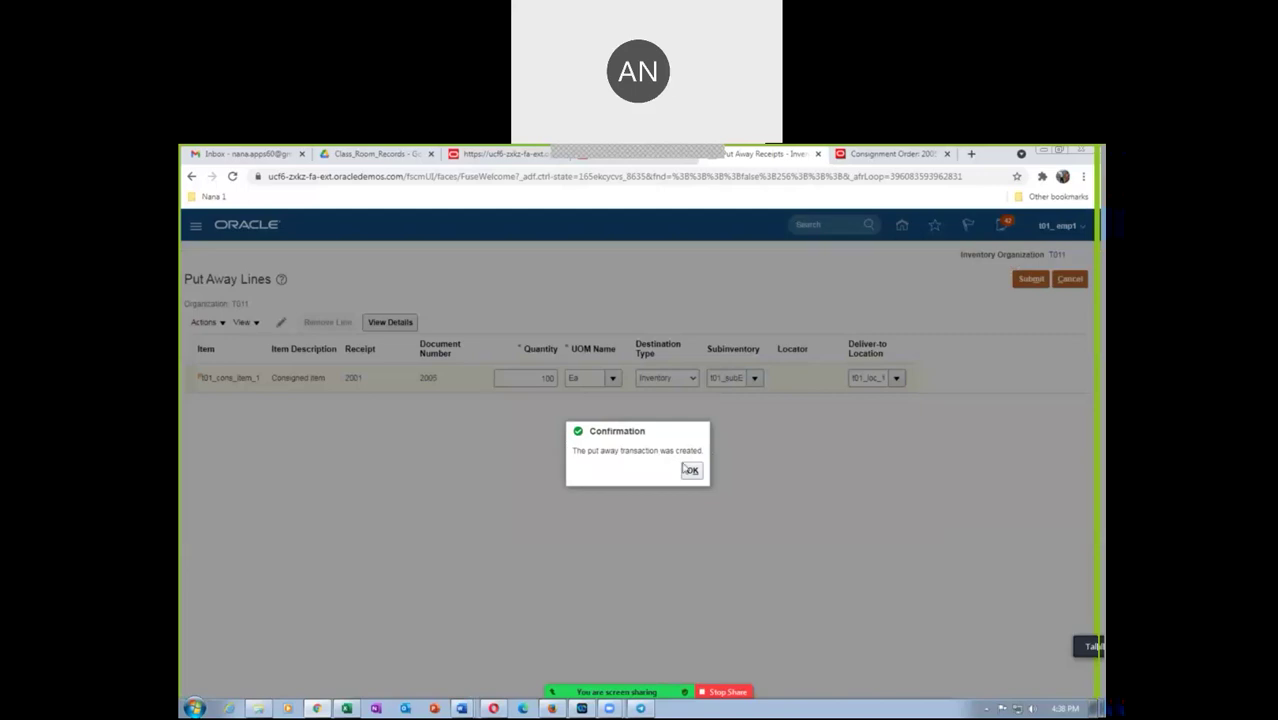
{"action": "left_click", "coordinate": [692, 473]}
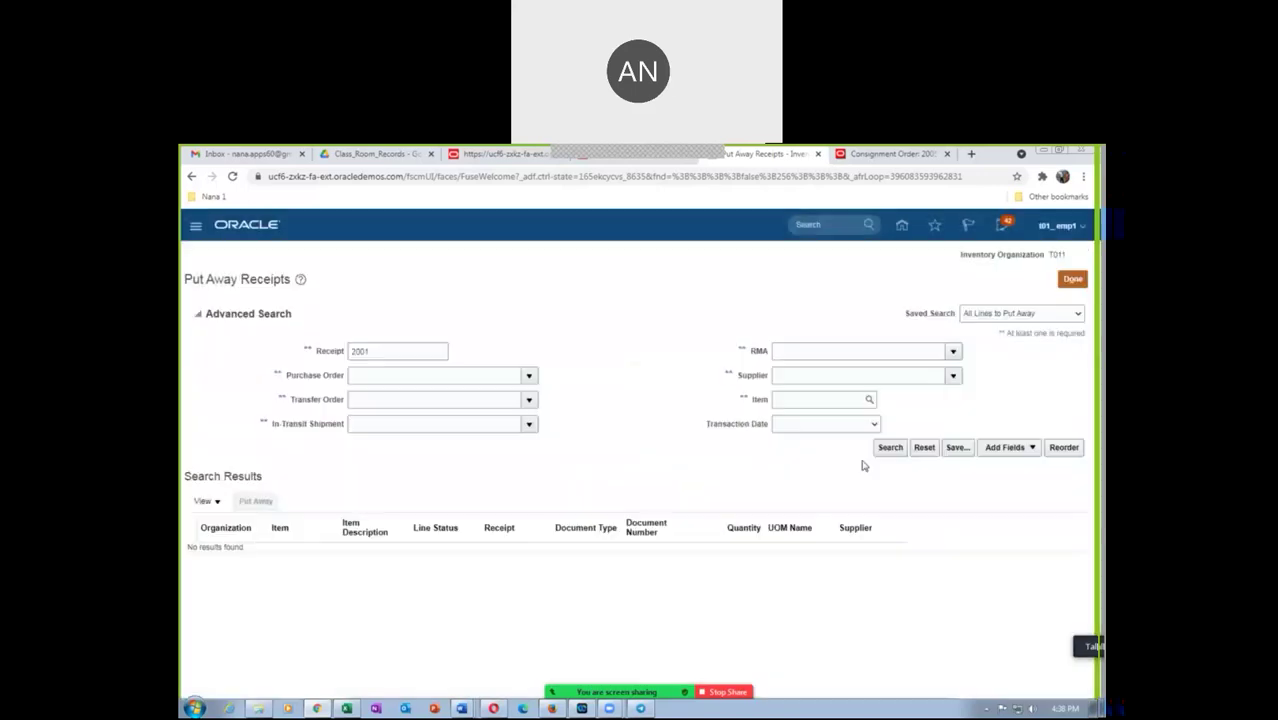
Leave Put Away Receipts and open Manage Item Quantities from the Inventory task list
{"action": "left_click", "coordinate": [1062, 282]}
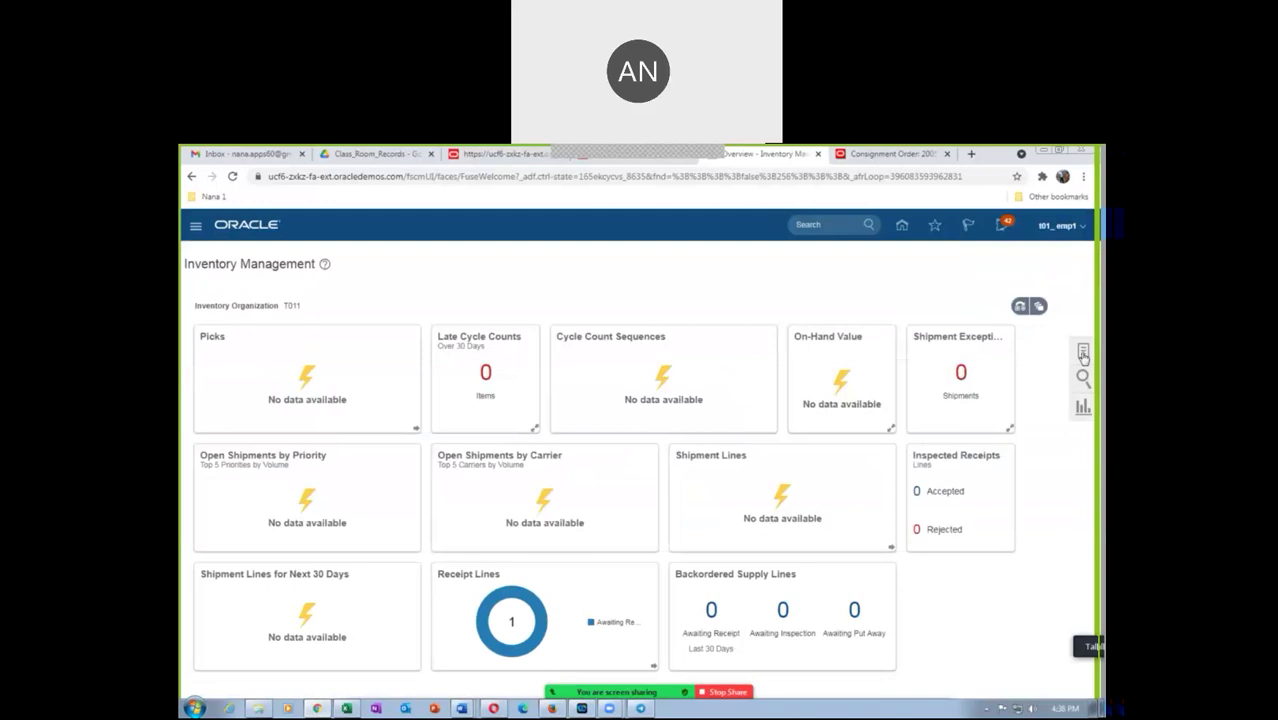
{"action": "left_click", "coordinate": [1083, 353]}
{"action": "left_click", "coordinate": [1026, 256]}
{"action": "left_click", "coordinate": [1020, 271]}
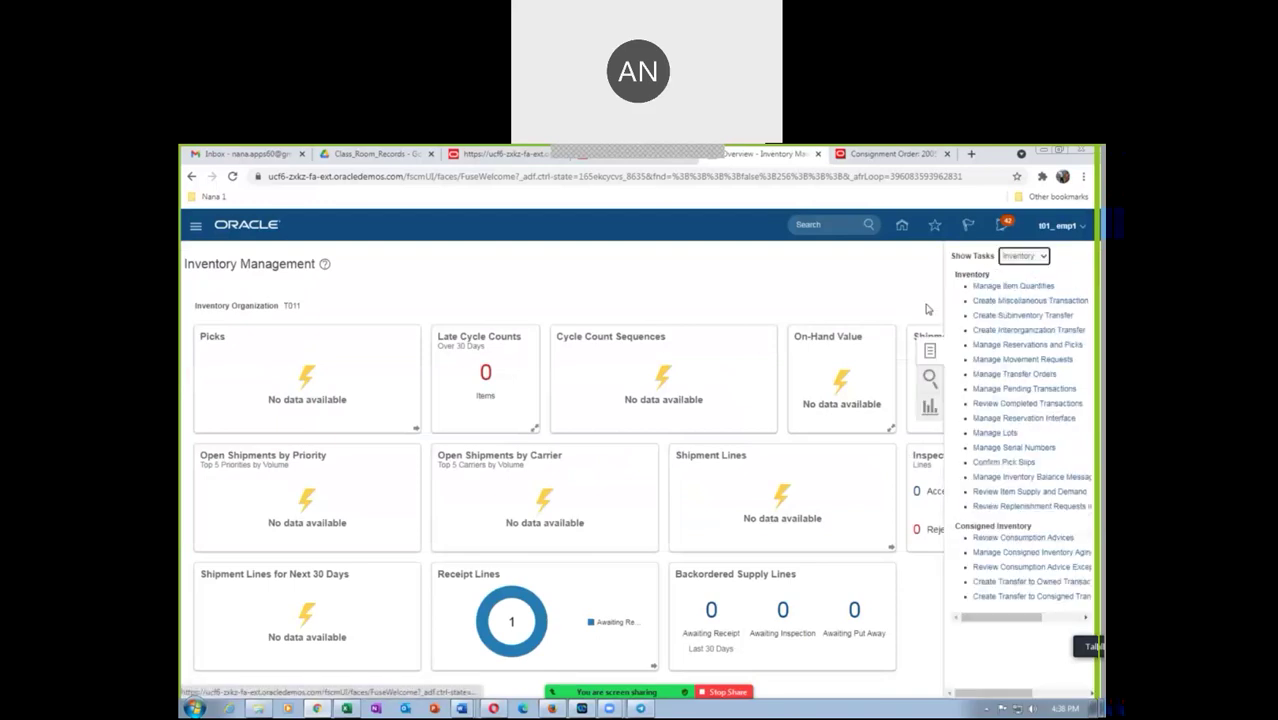
{"action": "left_click", "coordinate": [1006, 286]}
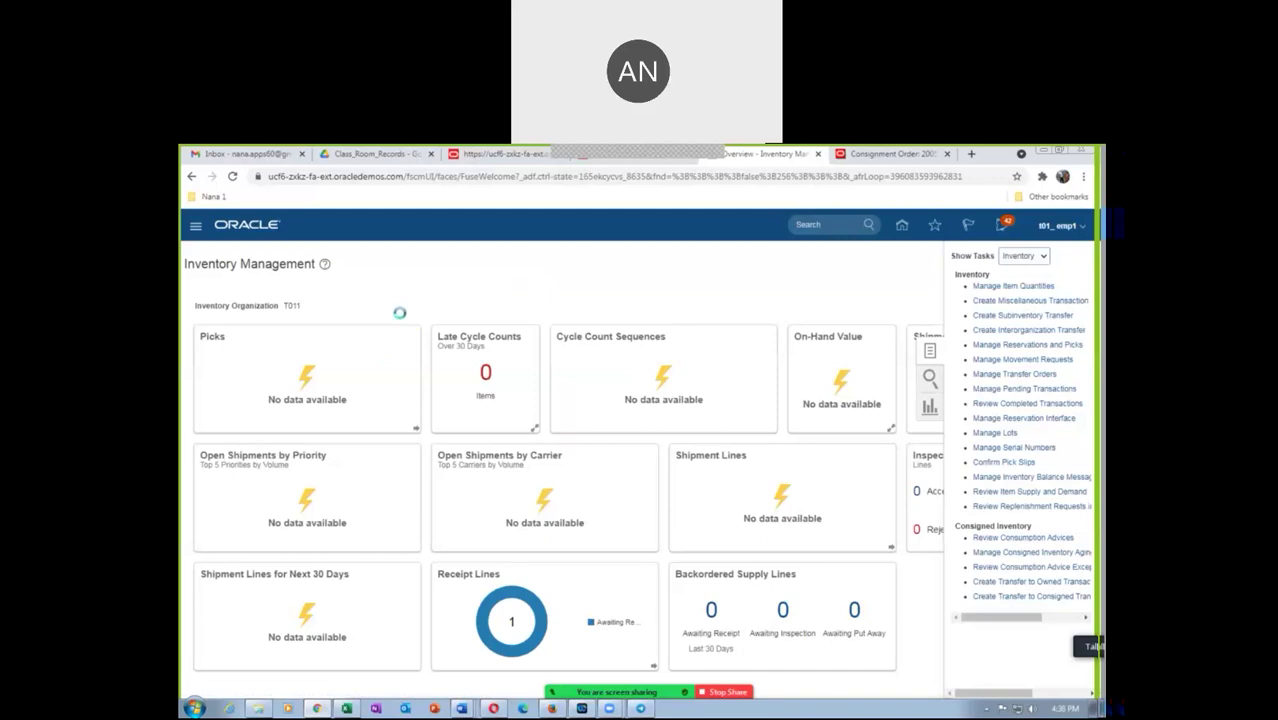
Search item t01_cons and view consigned details for T011 subinventory t01_subE, then close
{"action": "left_click", "coordinate": [346, 351]}
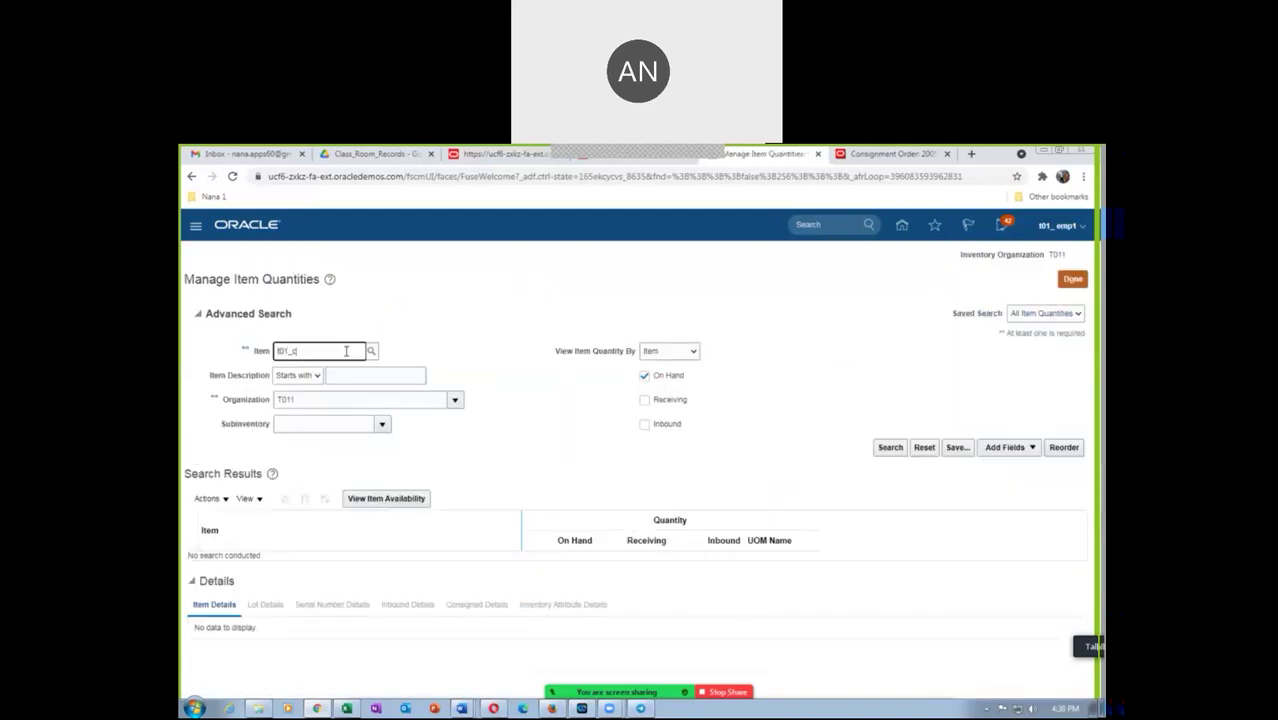
{"action": "type", "text": "t01_cons"}
{"action": "key", "text": "Tab"}
{"action": "left_click", "coordinate": [893, 449]}
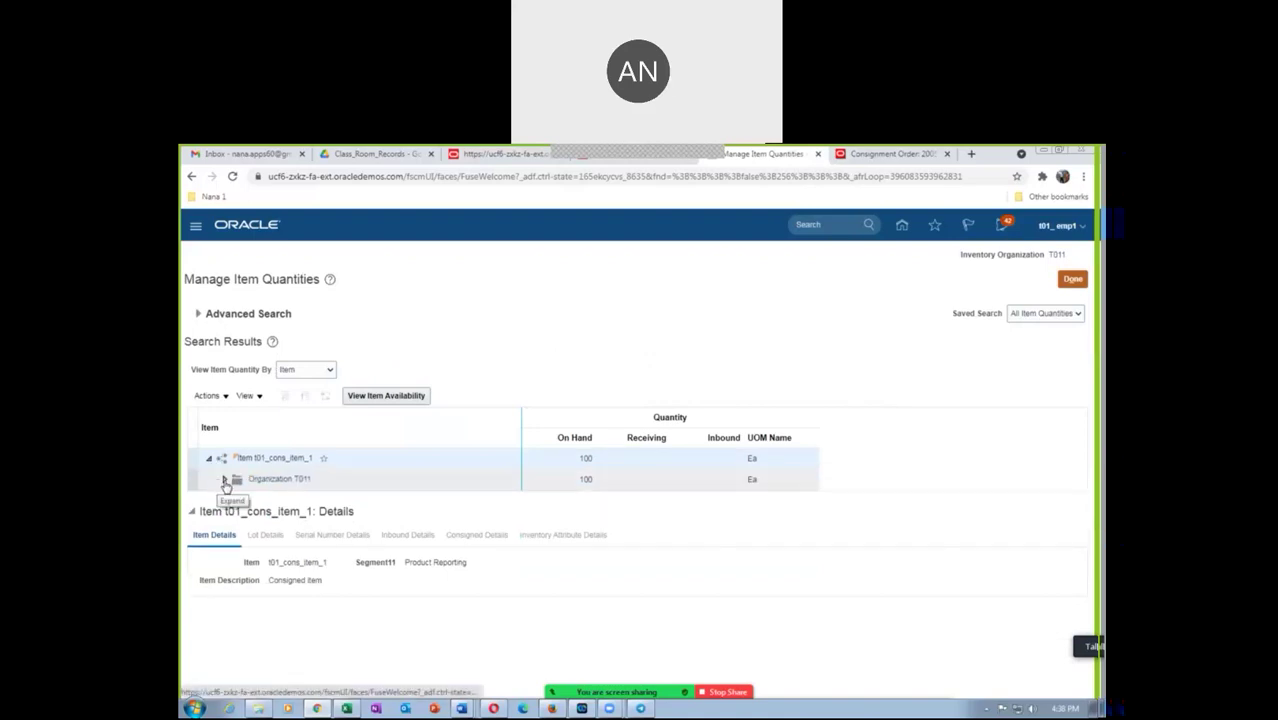
{"action": "left_click", "coordinate": [221, 481]}
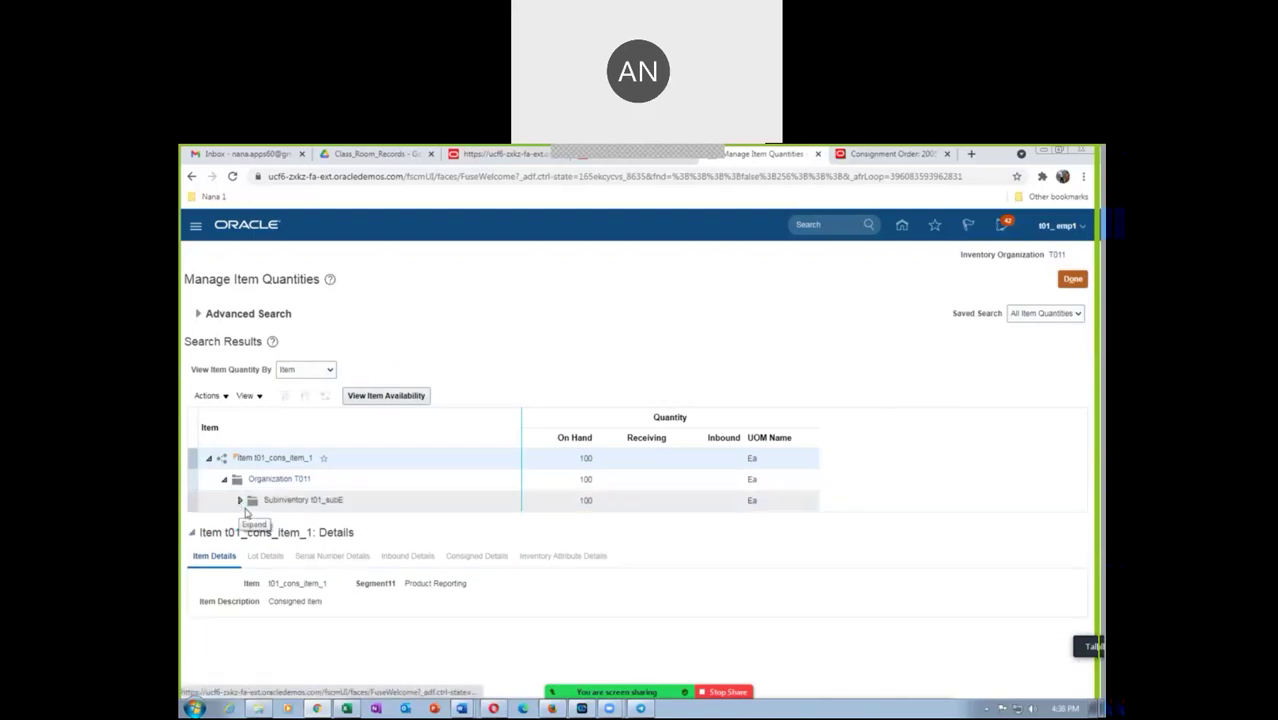
{"action": "left_click", "coordinate": [298, 506]}
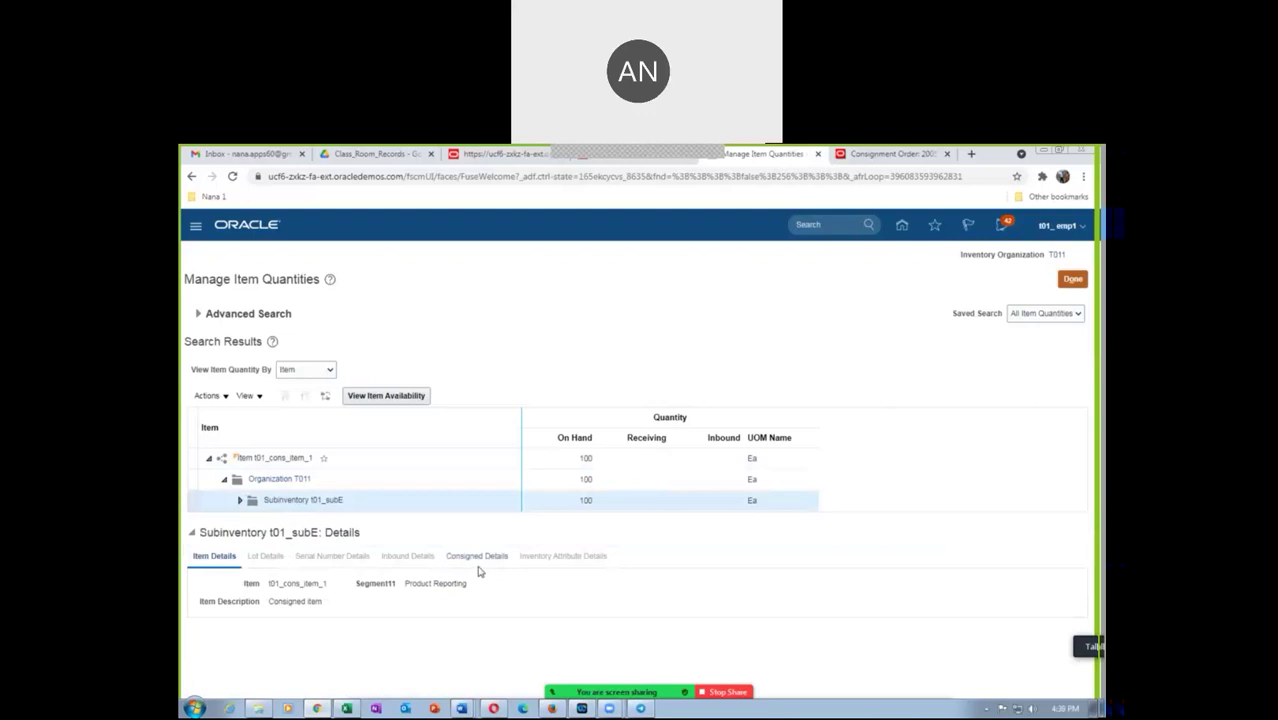
{"action": "left_click", "coordinate": [477, 557]}
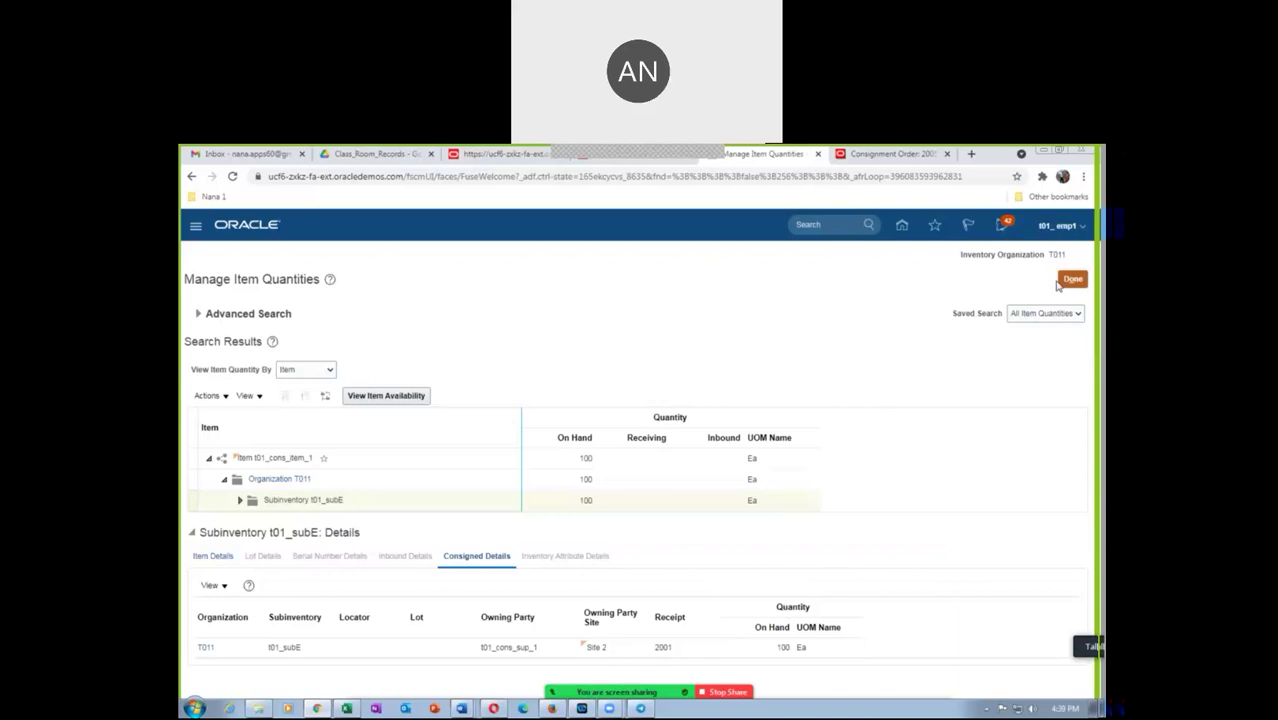
{"action": "left_click", "coordinate": [1062, 281]}
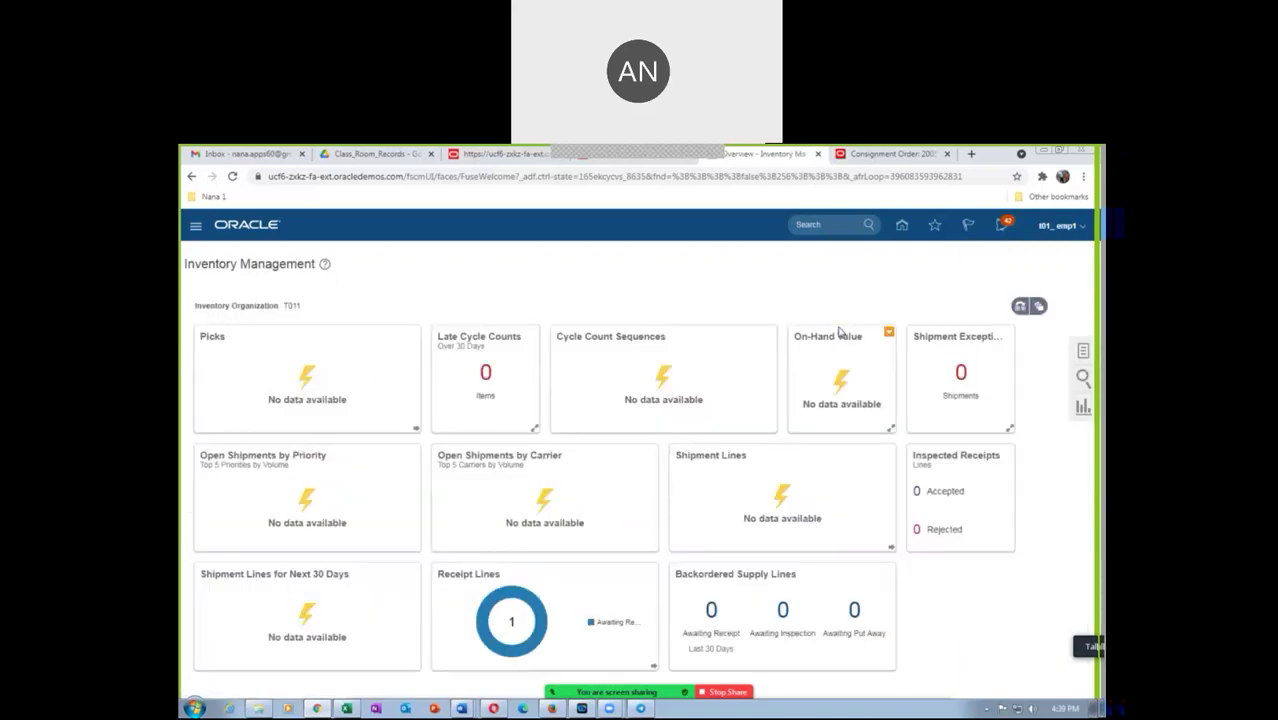
Open Create Transfer to Owned Transaction and highlight the Word diagram's Transferred to Regular Stock step
{"action": "left_click", "coordinate": [1085, 356]}
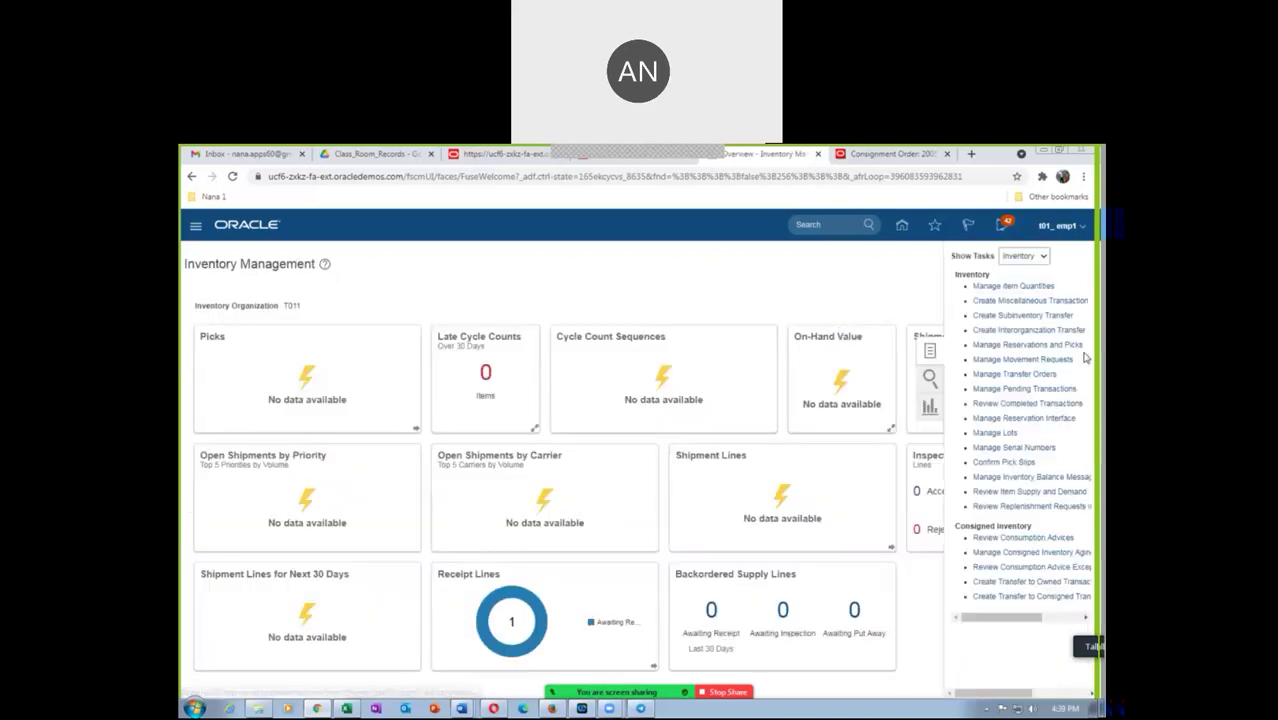
{"action": "left_click", "coordinate": [1001, 582]}
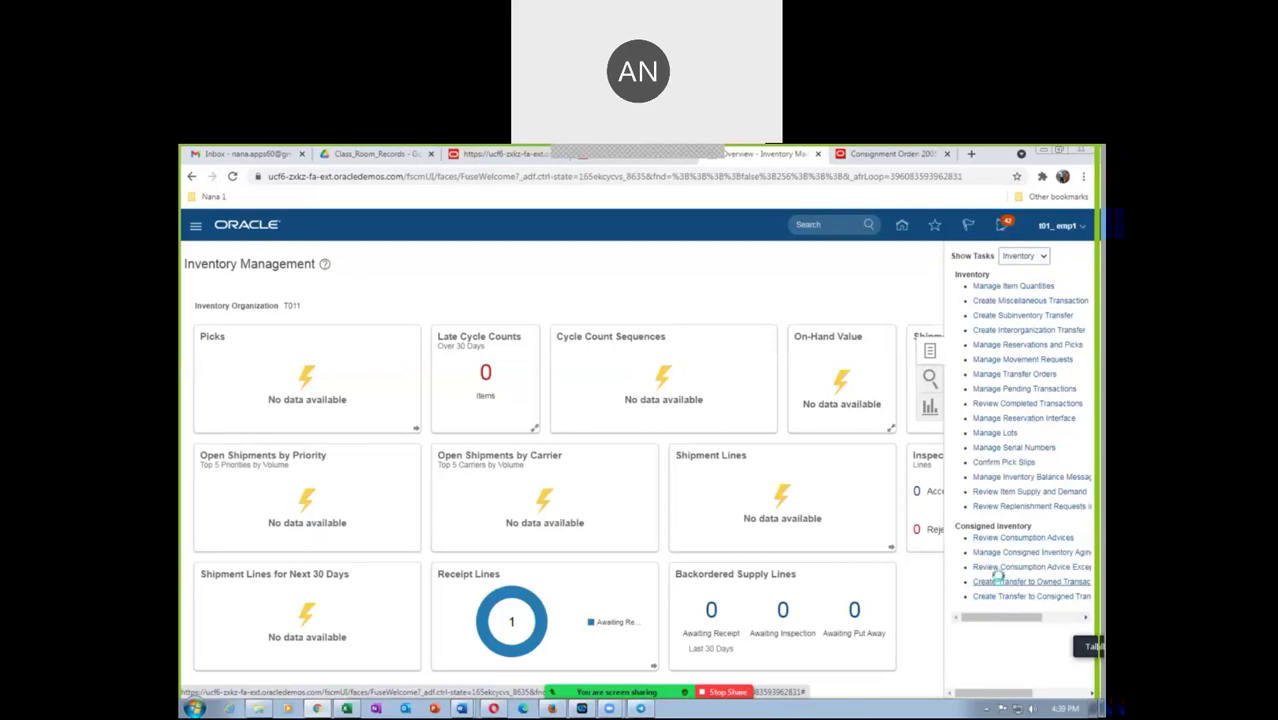
{"action": "key", "text": "alt+Tab"}
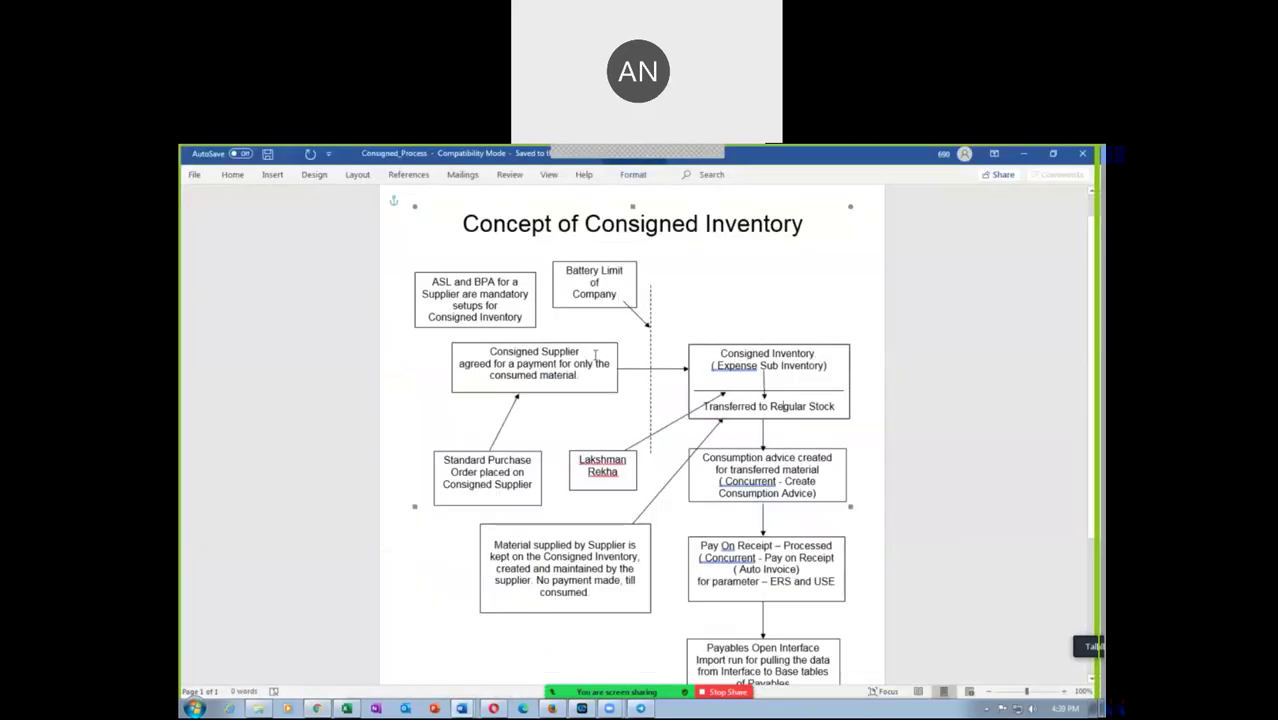
{"action": "left_click_drag", "start_coordinate": [729, 405], "coordinate": [806, 414]}
{"action": "key", "text": "alt+Tab"}
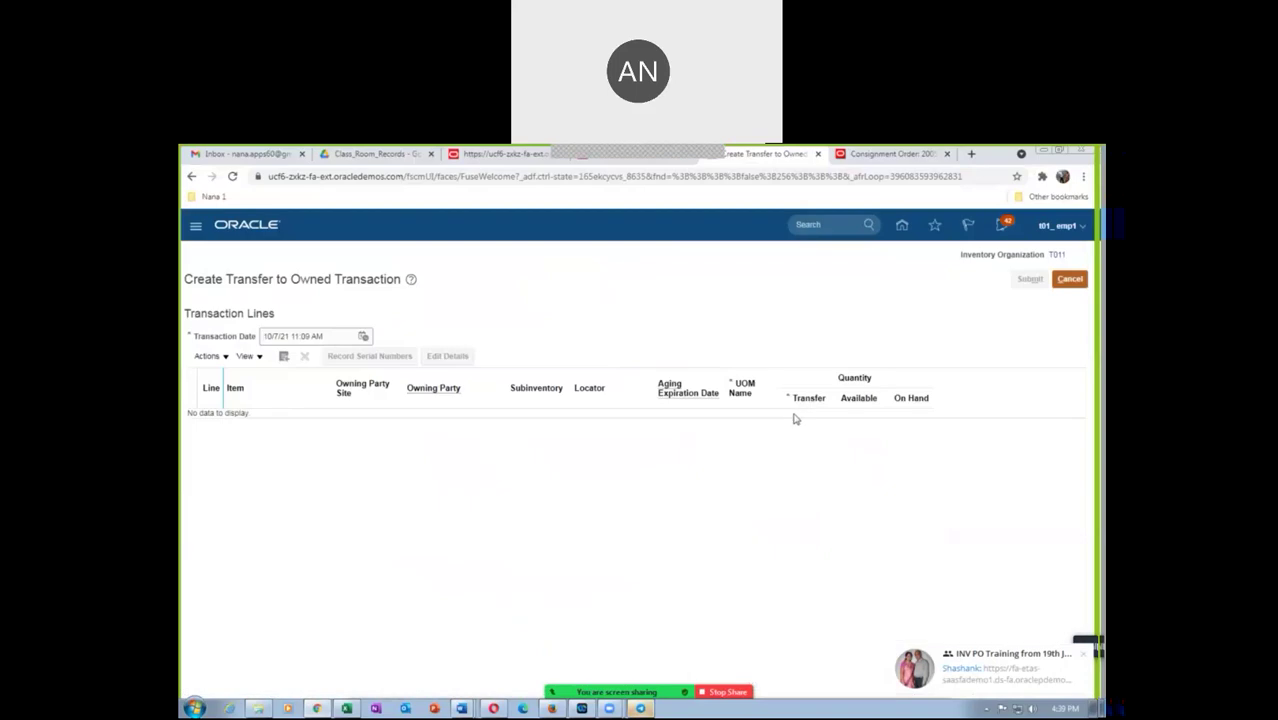
Add a transfer line for consigned item t01_cons_item_1
{"action": "left_click", "coordinate": [284, 357]}
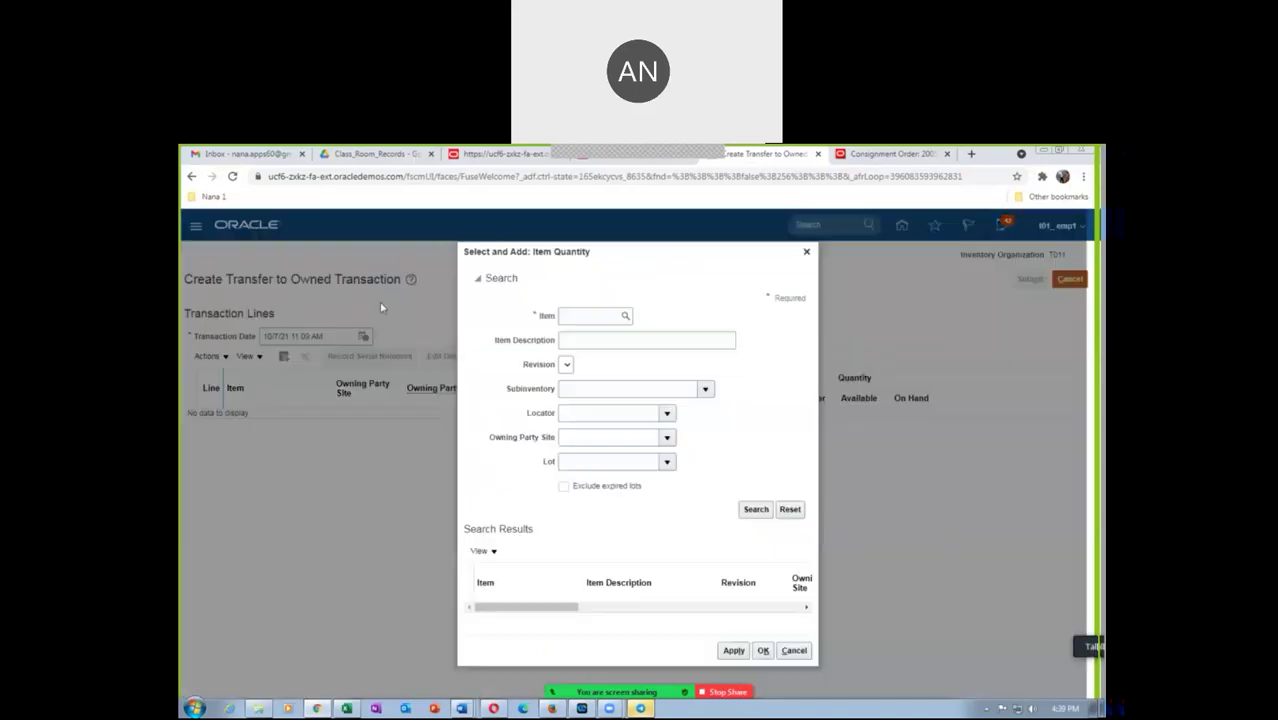
{"action": "left_click", "coordinate": [605, 316]}
{"action": "type", "text": "t01_cons_item_"}
{"action": "left_click", "coordinate": [758, 509]}
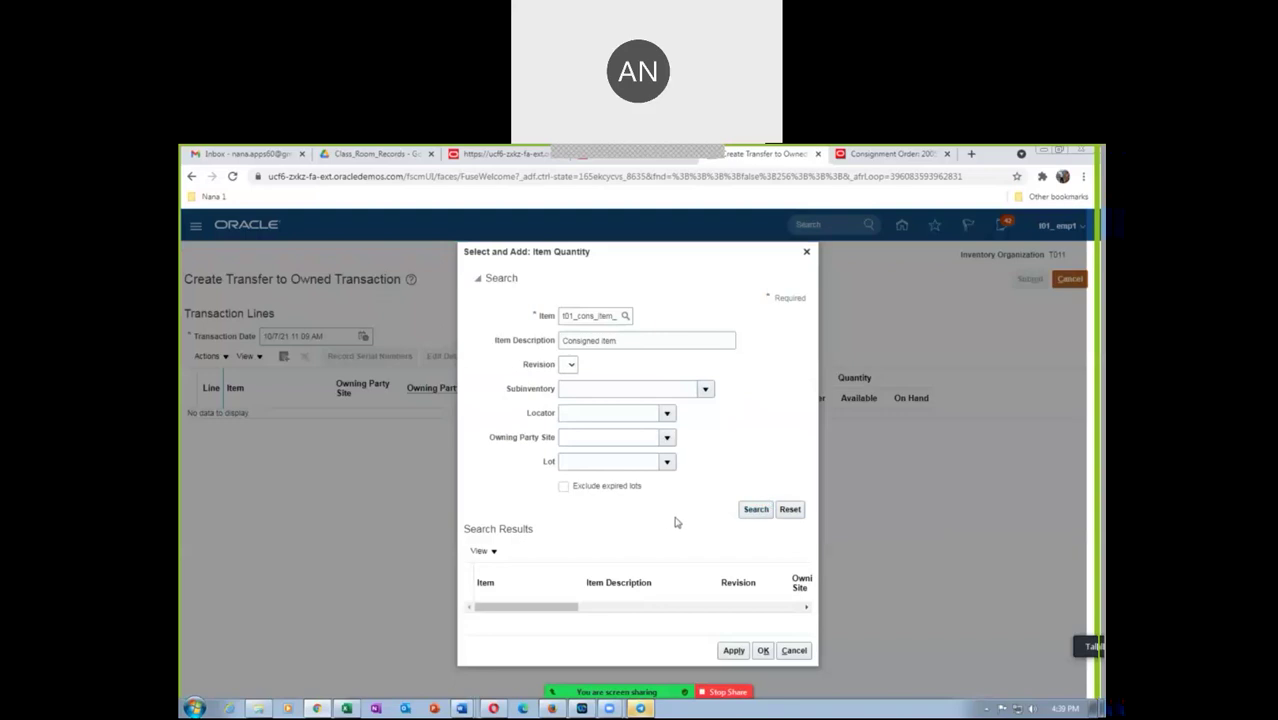
{"action": "left_click", "coordinate": [764, 515]}
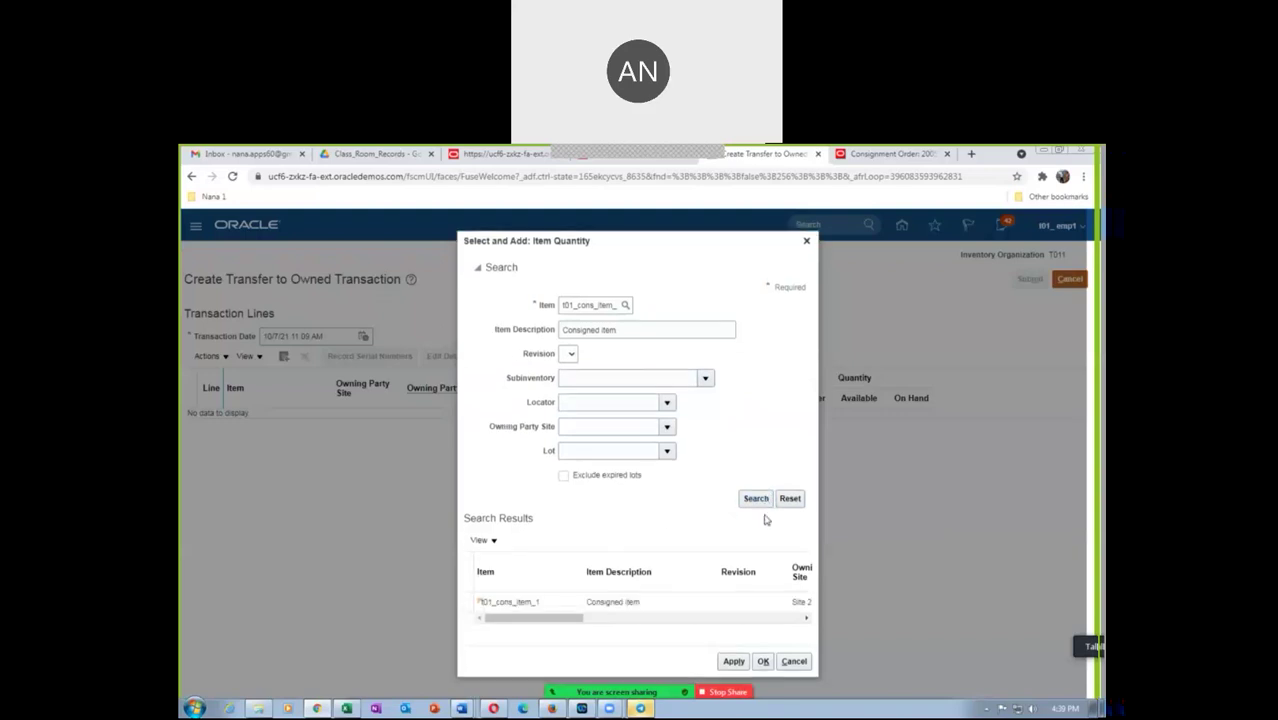
{"action": "left_click", "coordinate": [548, 600]}
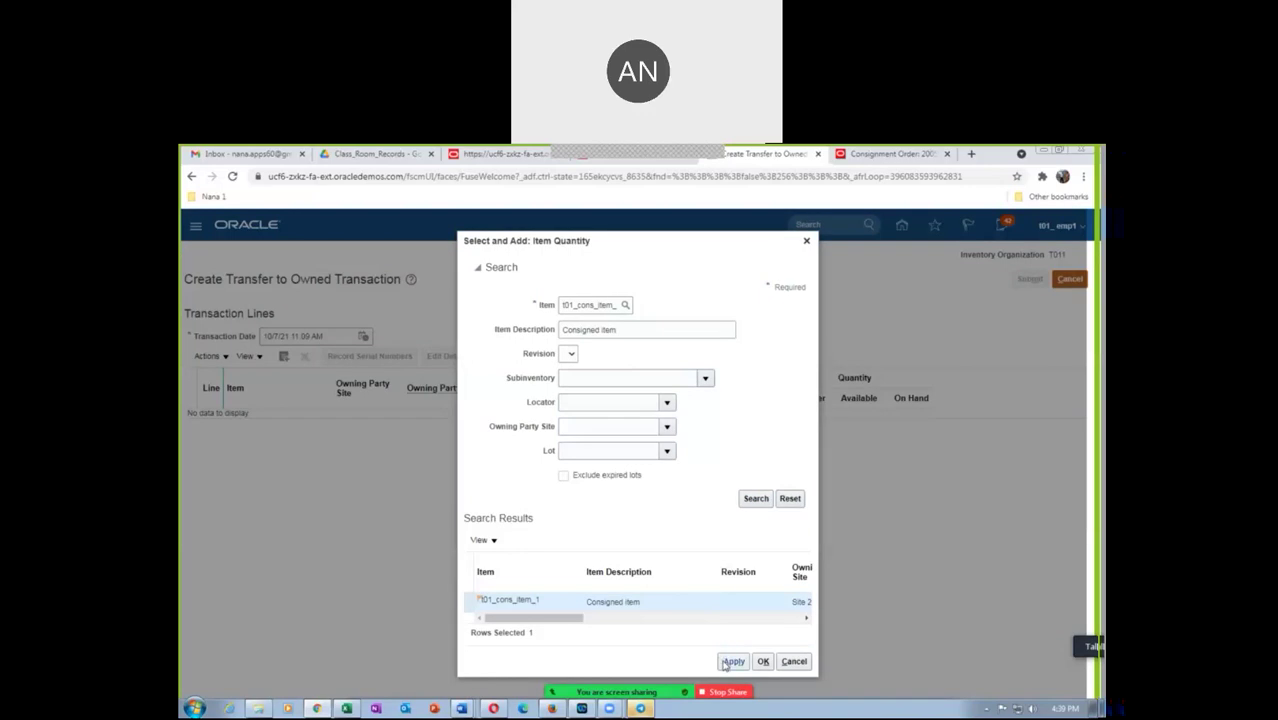
{"action": "left_click", "coordinate": [763, 662]}
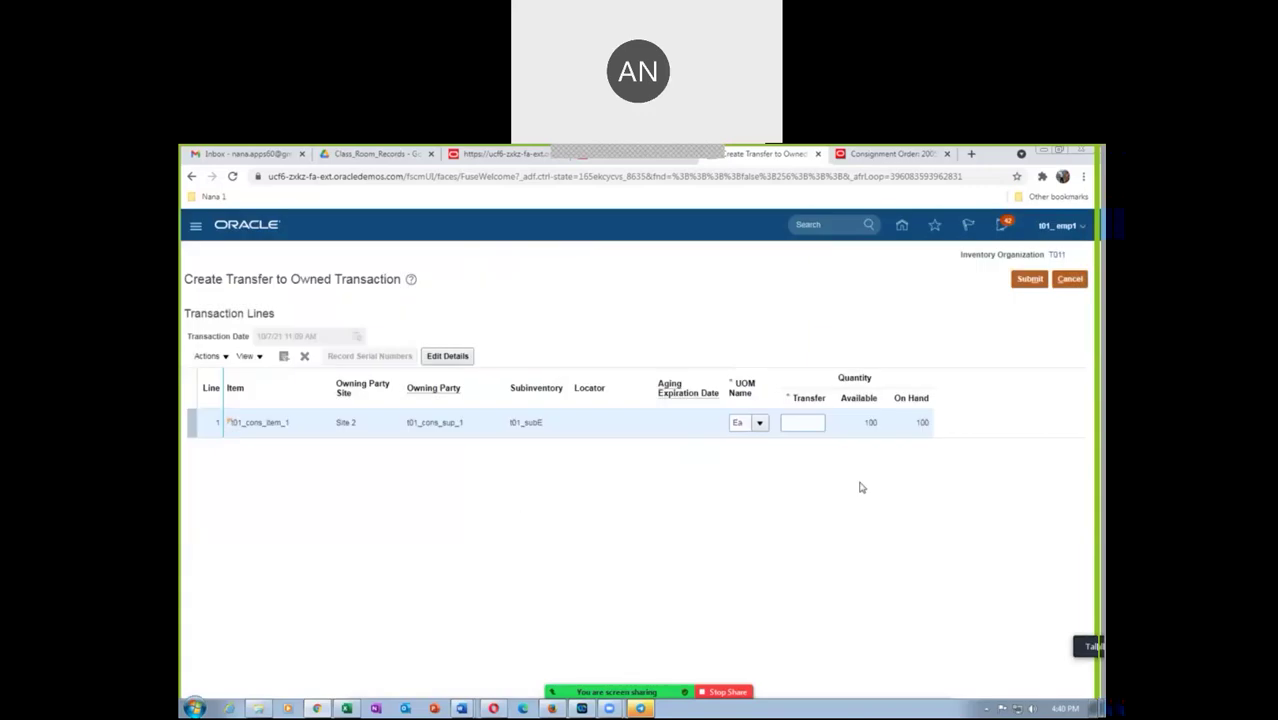
Enter a transfer quantity of 25 and submit the transfer to owned stock
{"action": "left_click", "coordinate": [801, 422]}
{"action": "type", "text": "3"}
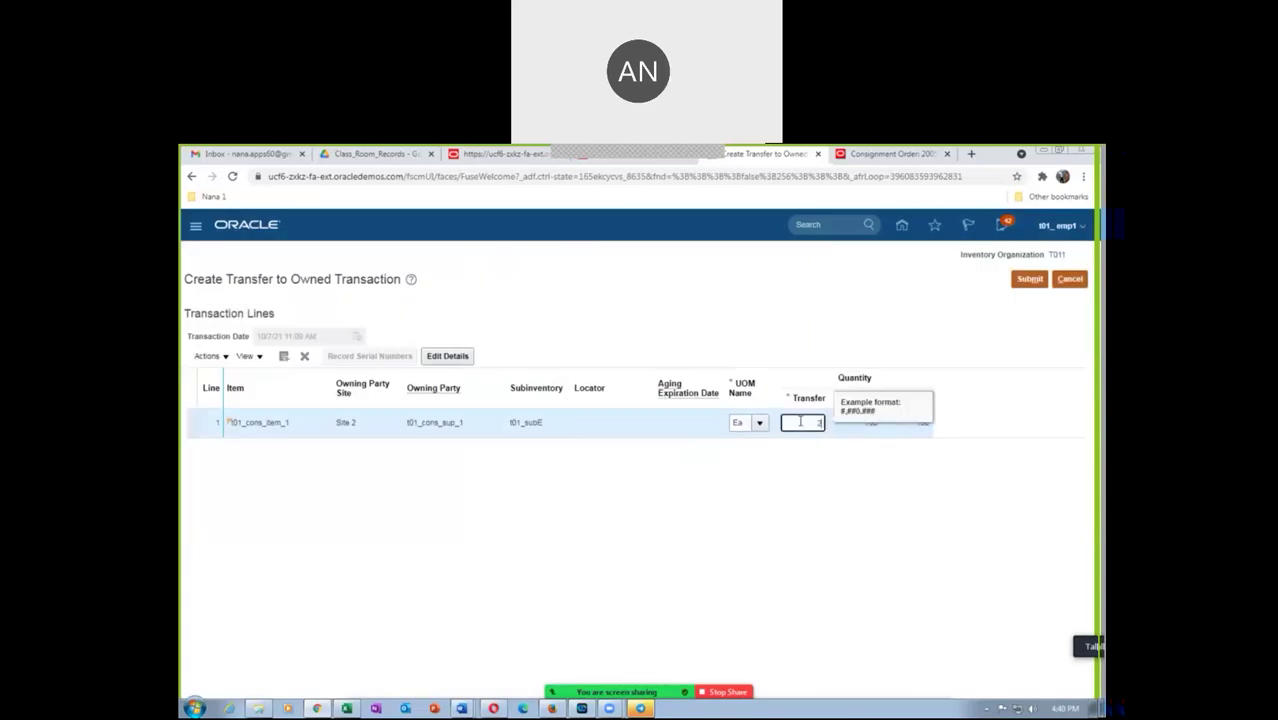
{"action": "type", "text": "5"}
{"action": "left_click", "coordinate": [842, 499]}
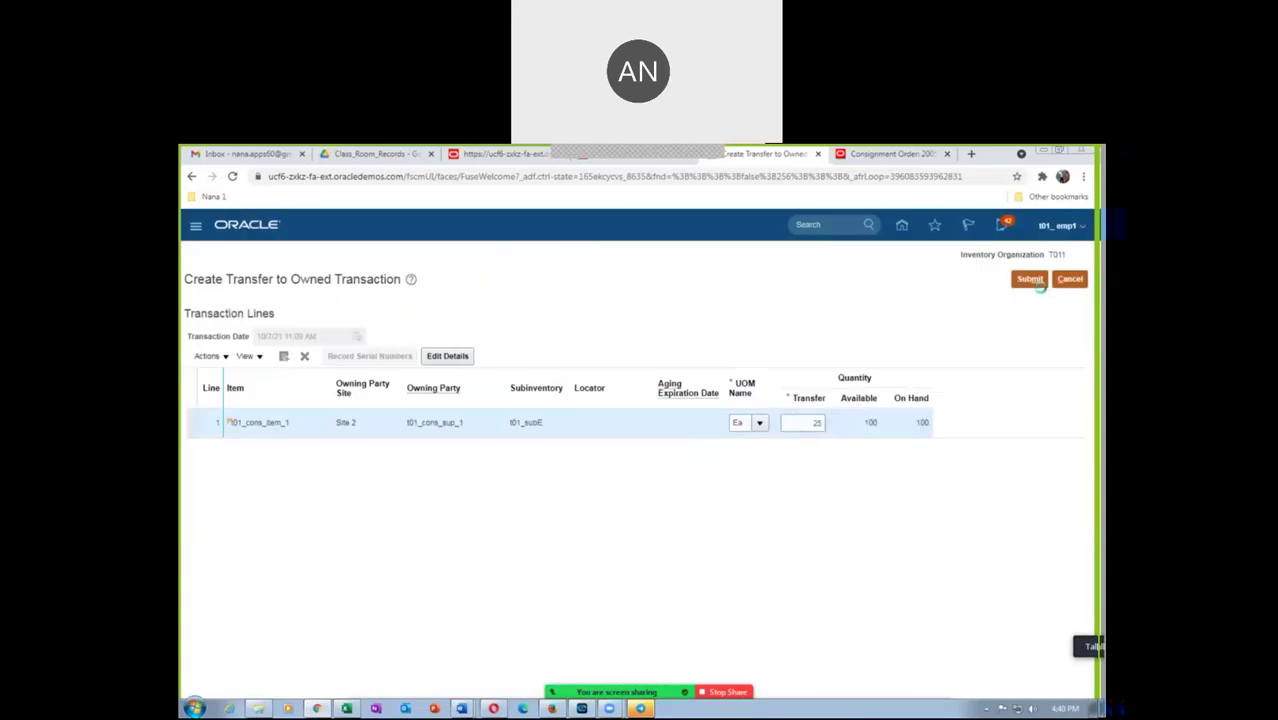
{"action": "left_click", "coordinate": [1040, 286]}
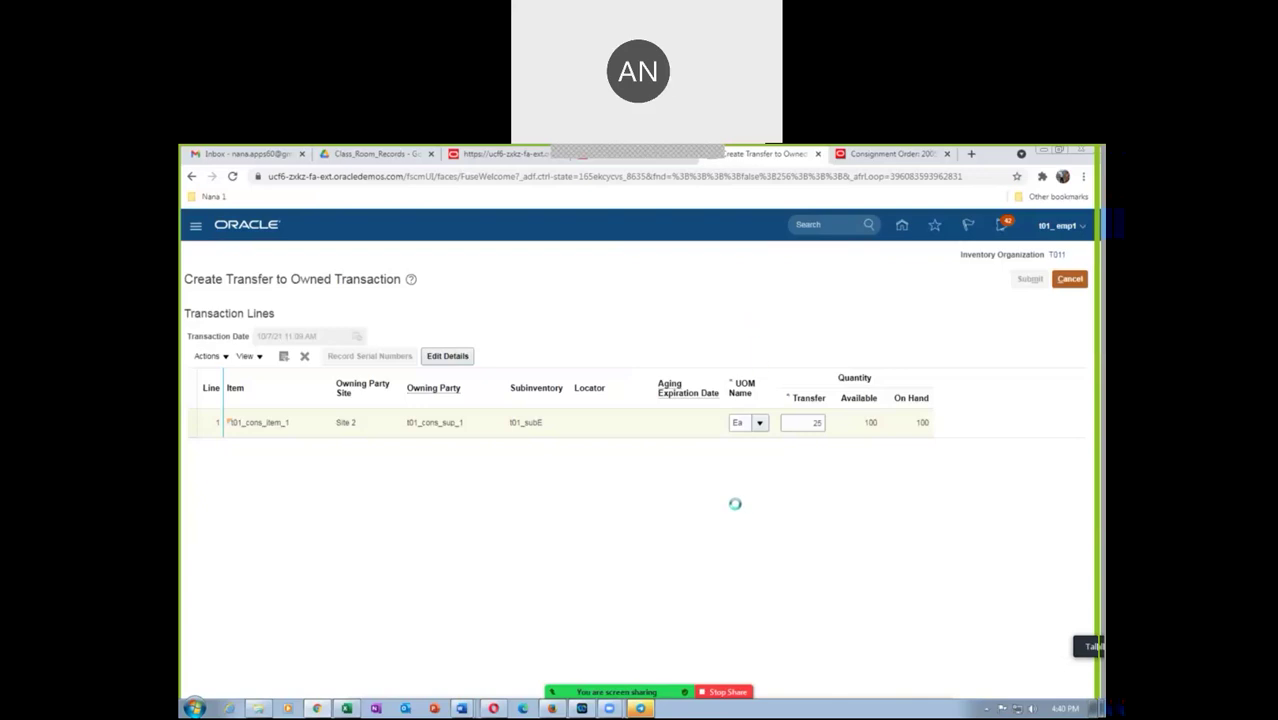
{"action": "key", "text": "alt+Tab"}
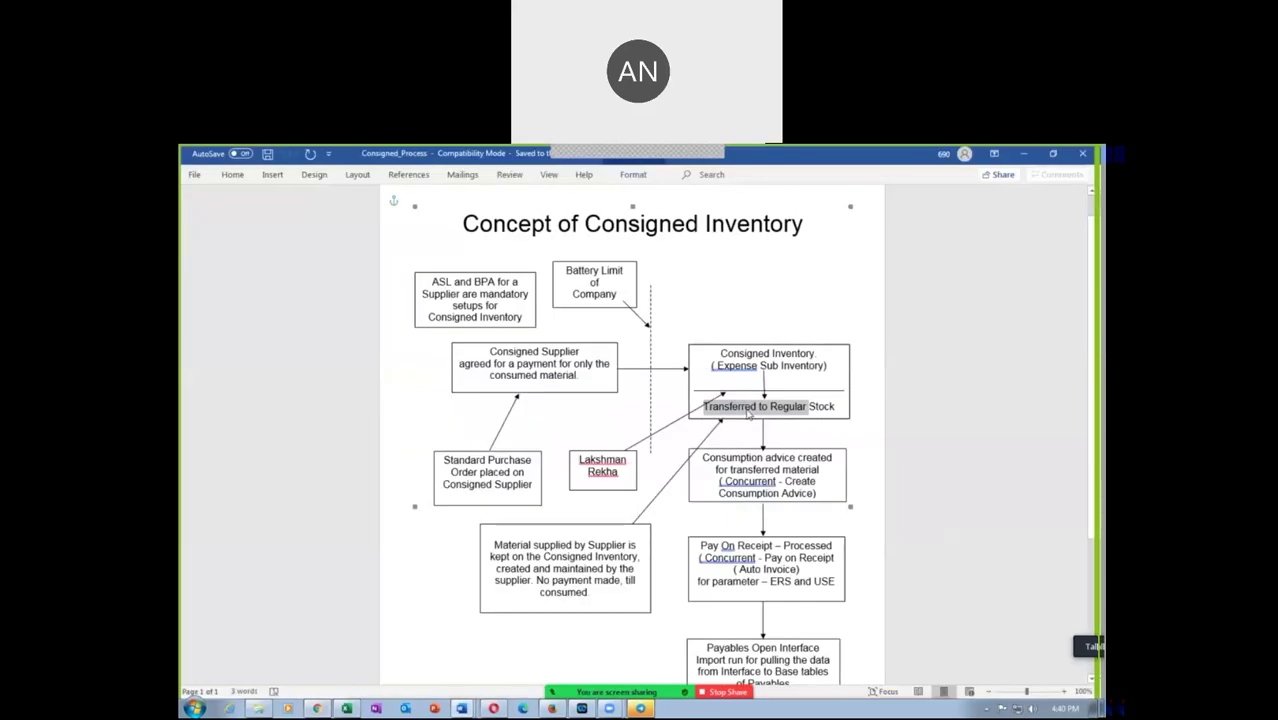
Highlight the consumption advice step in the Word diagram, then return to Oracle
{"action": "left_click", "coordinate": [744, 410]}
{"action": "left_click", "coordinate": [725, 459]}
{"action": "left_click_drag", "start_coordinate": [725, 459], "coordinate": [798, 480]}
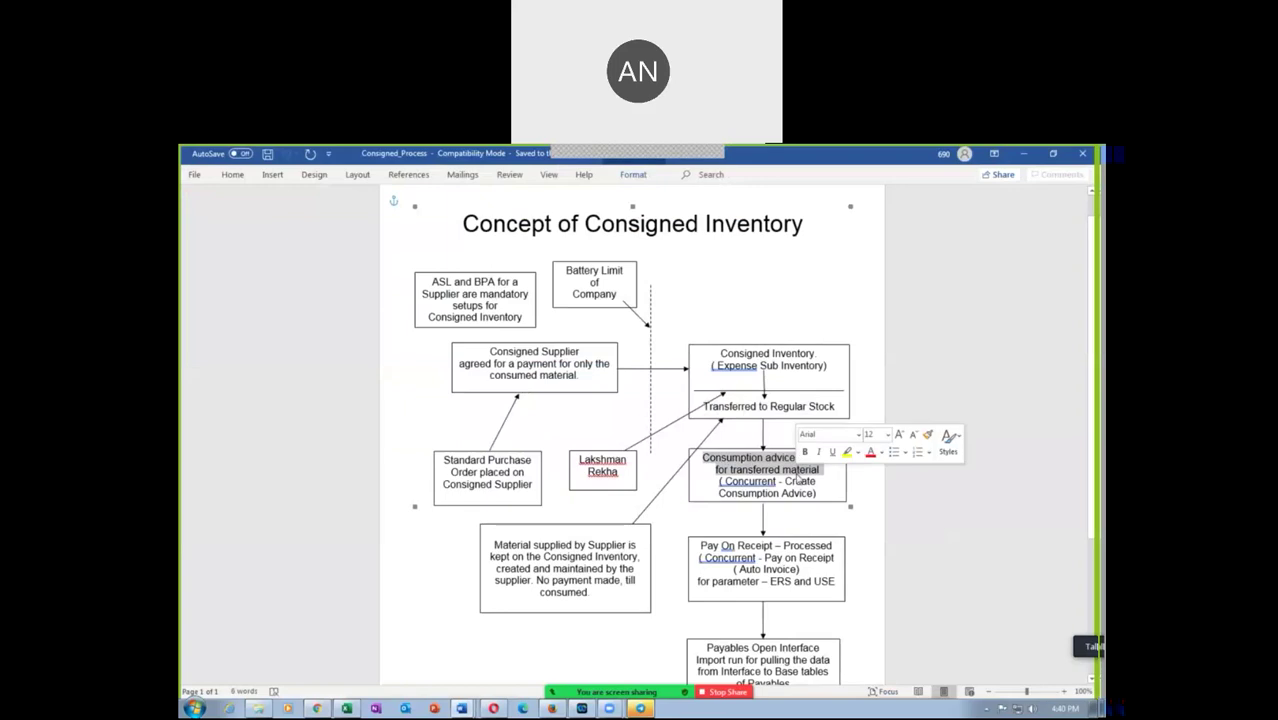
{"action": "key", "text": "alt+Tab"}
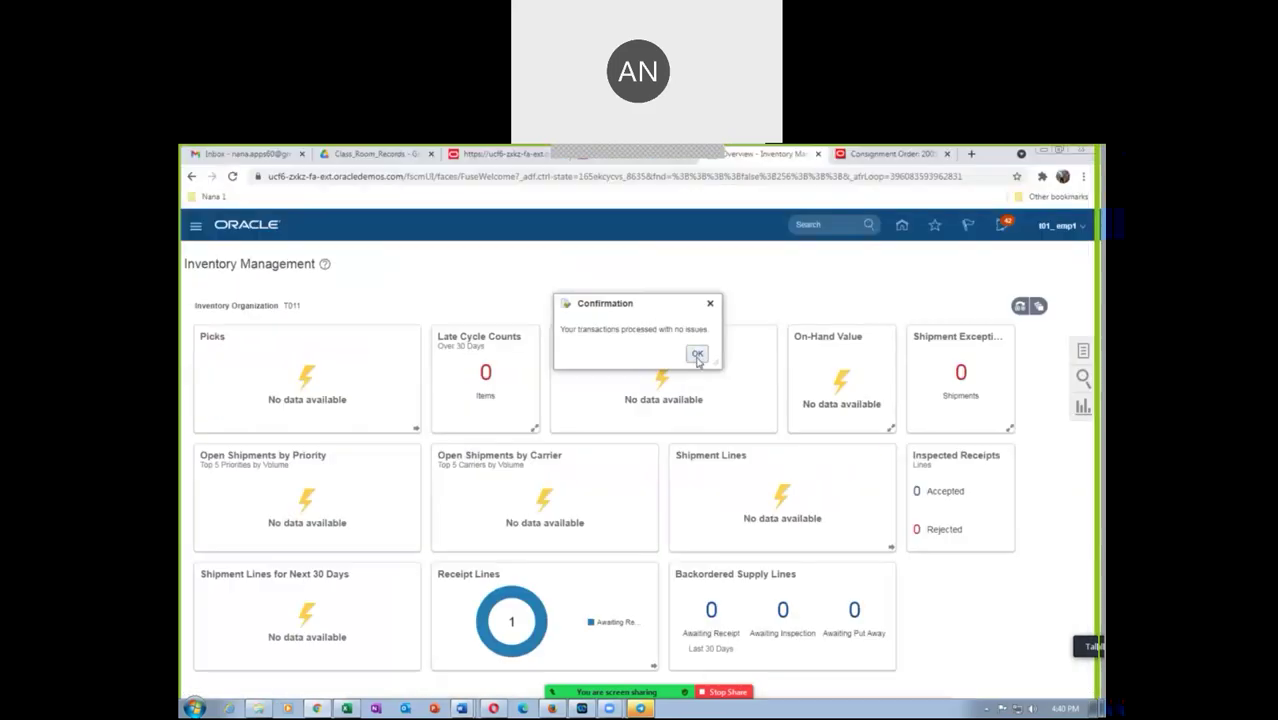
Dismiss the confirmation and search Manage Item Quantities for t01_cons_item_1, selecting T011 > t01_subE
{"action": "left_click", "coordinate": [697, 356]}
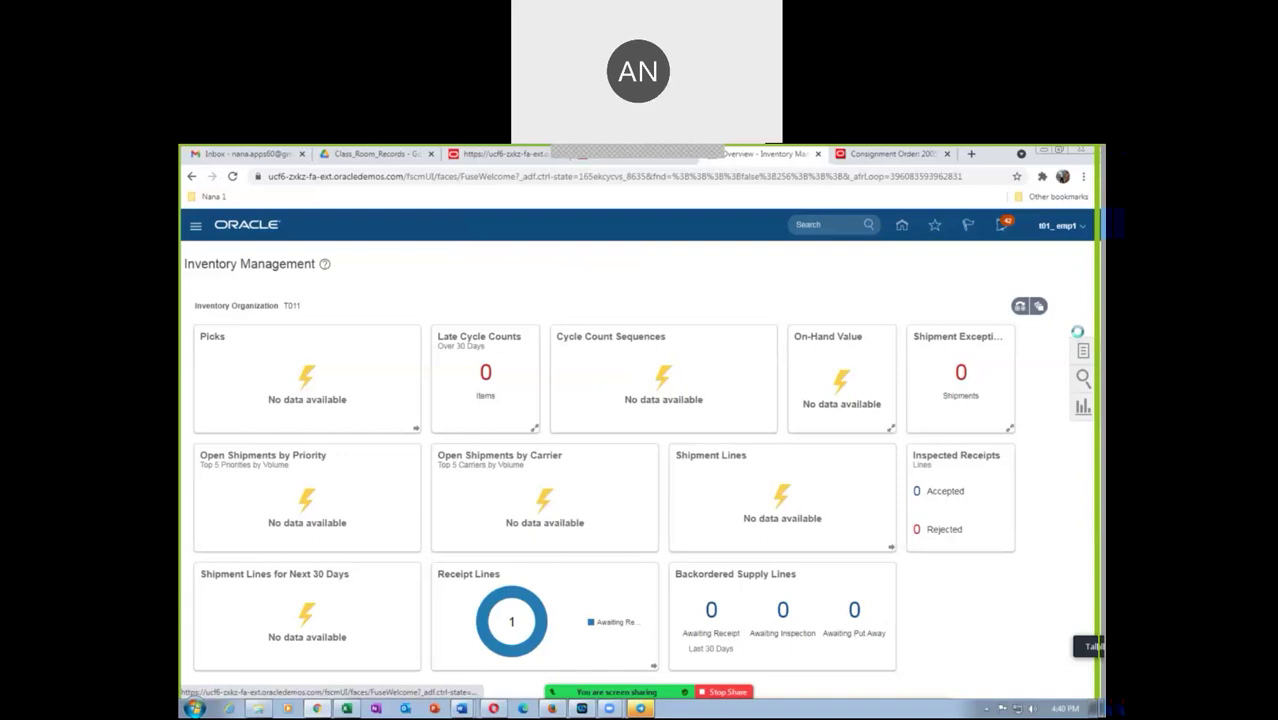
{"action": "left_click", "coordinate": [1080, 331]}
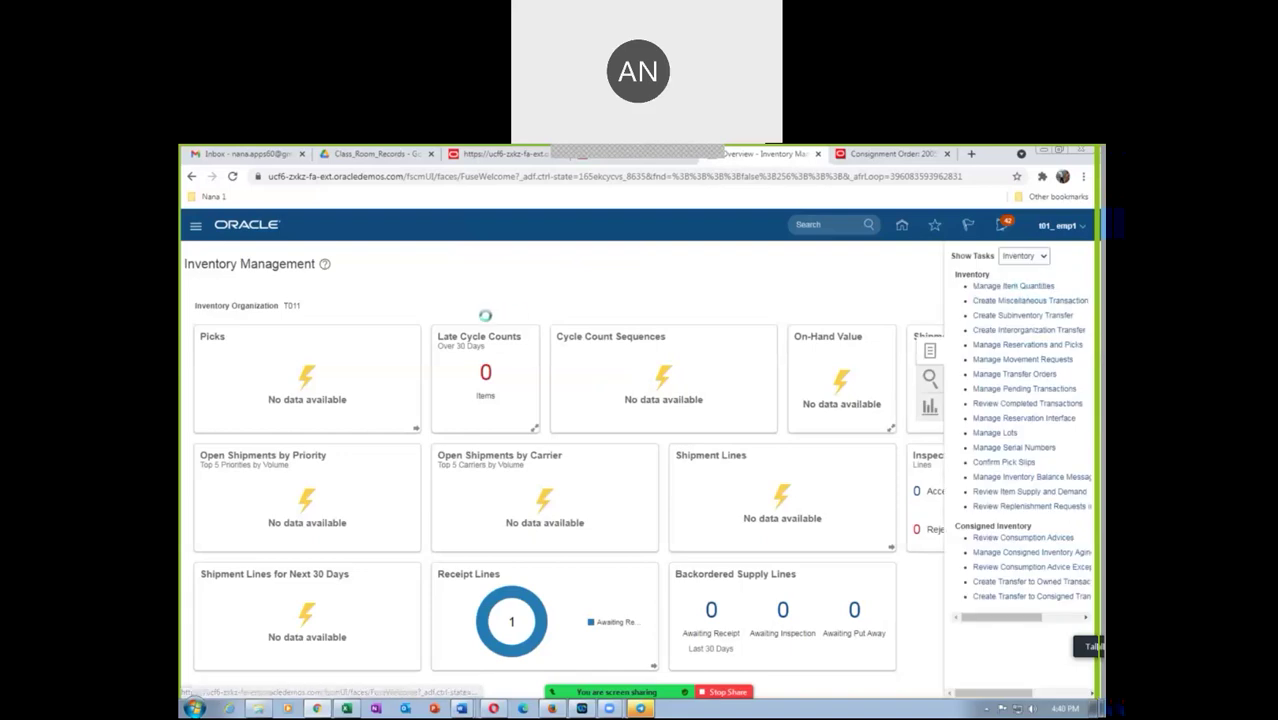
{"action": "left_click", "coordinate": [351, 352]}
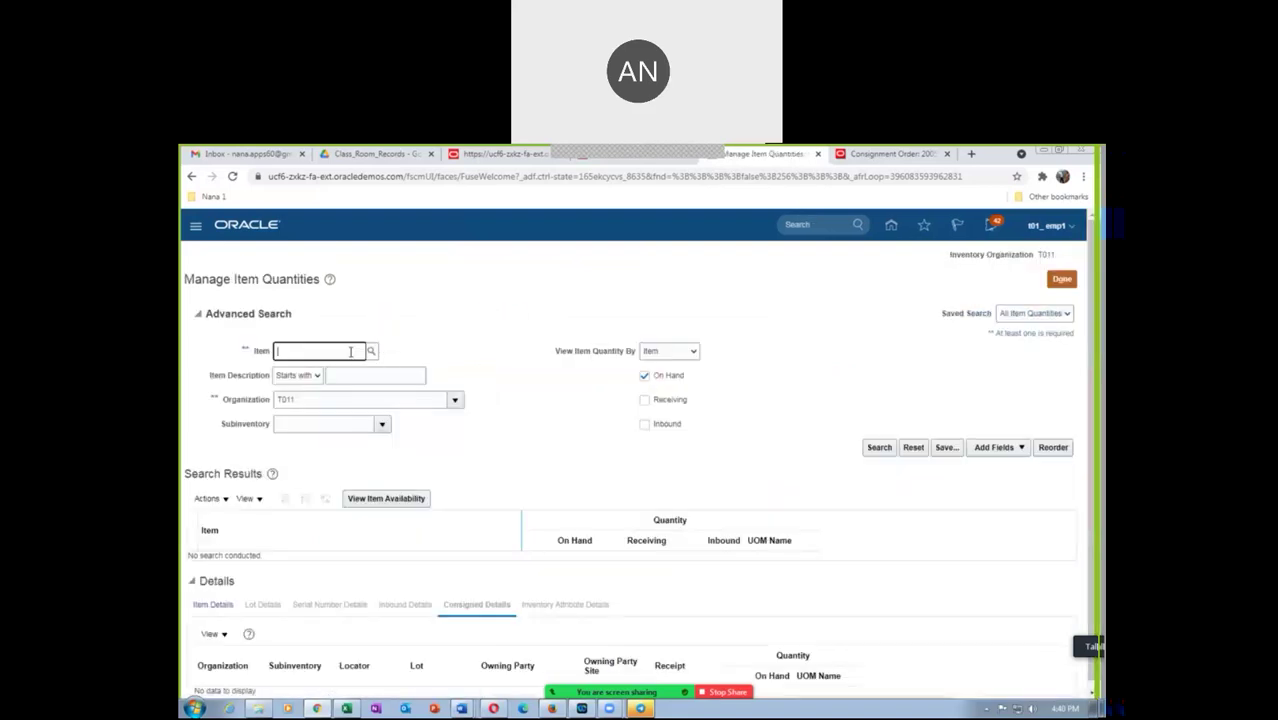
{"action": "type", "text": "t01_cons"}
{"action": "key", "text": "Tab"}
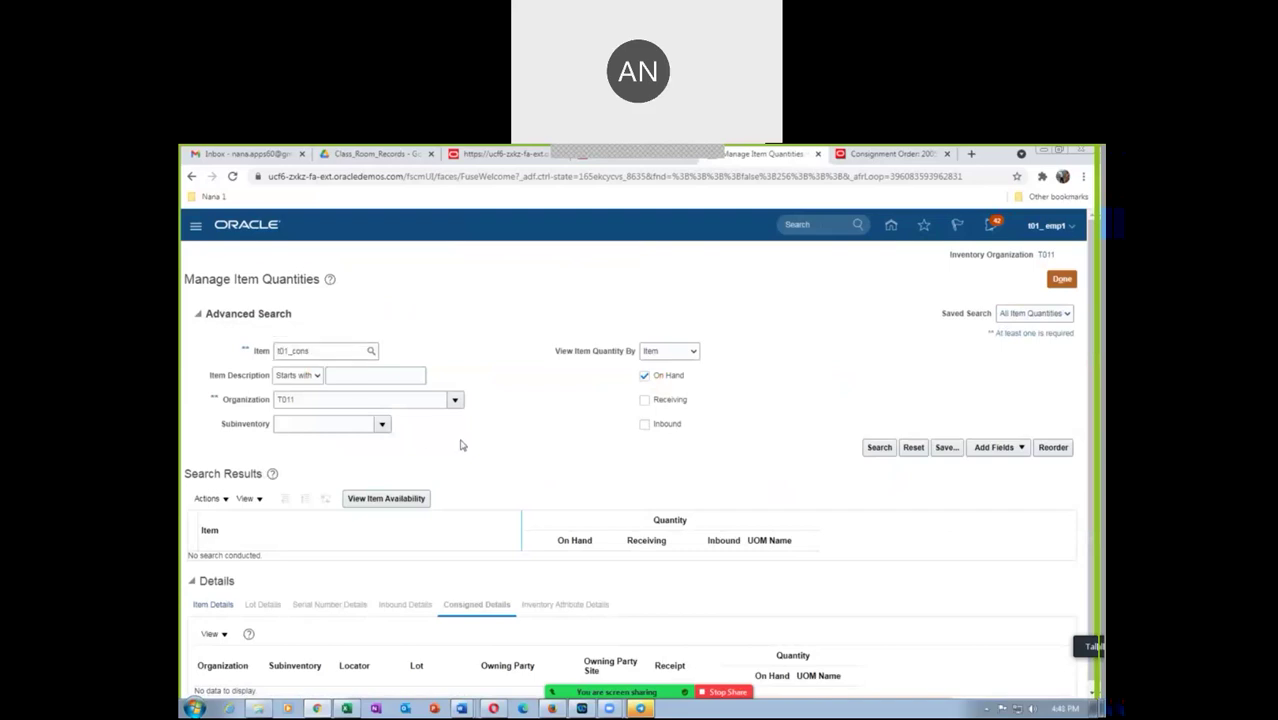
{"action": "left_click", "coordinate": [880, 447]}
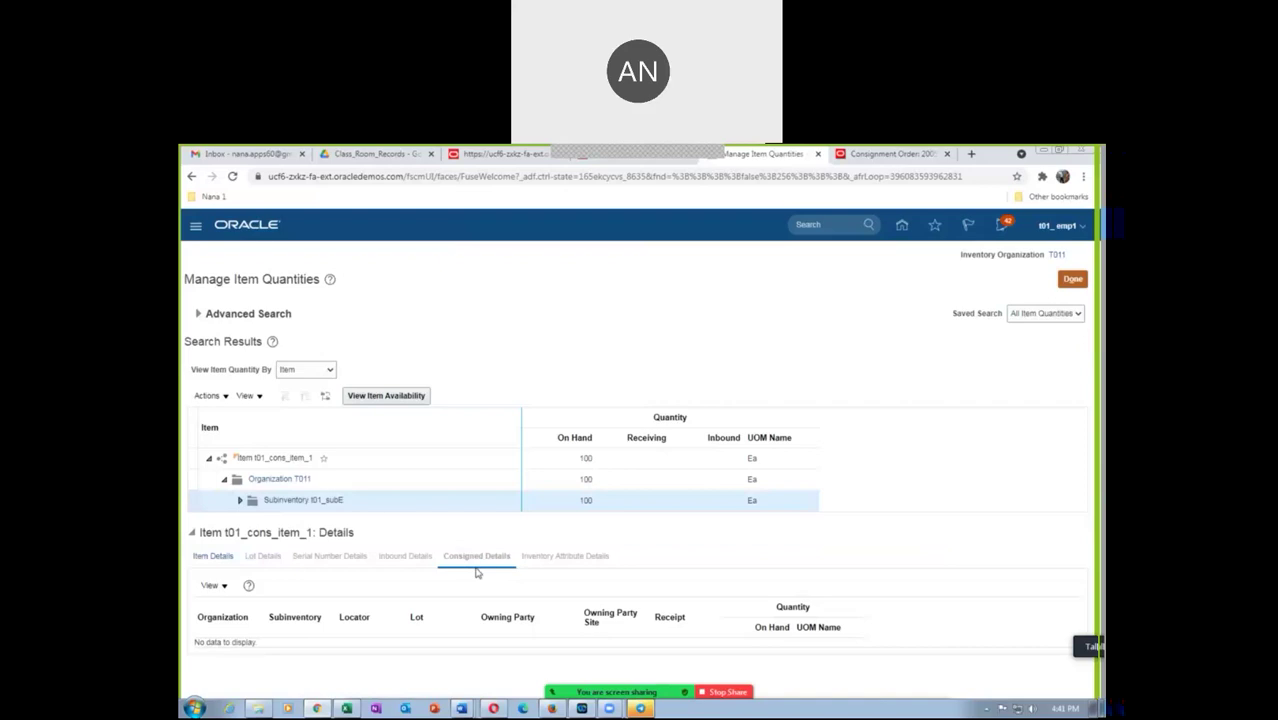
{"action": "left_click", "coordinate": [332, 481]}
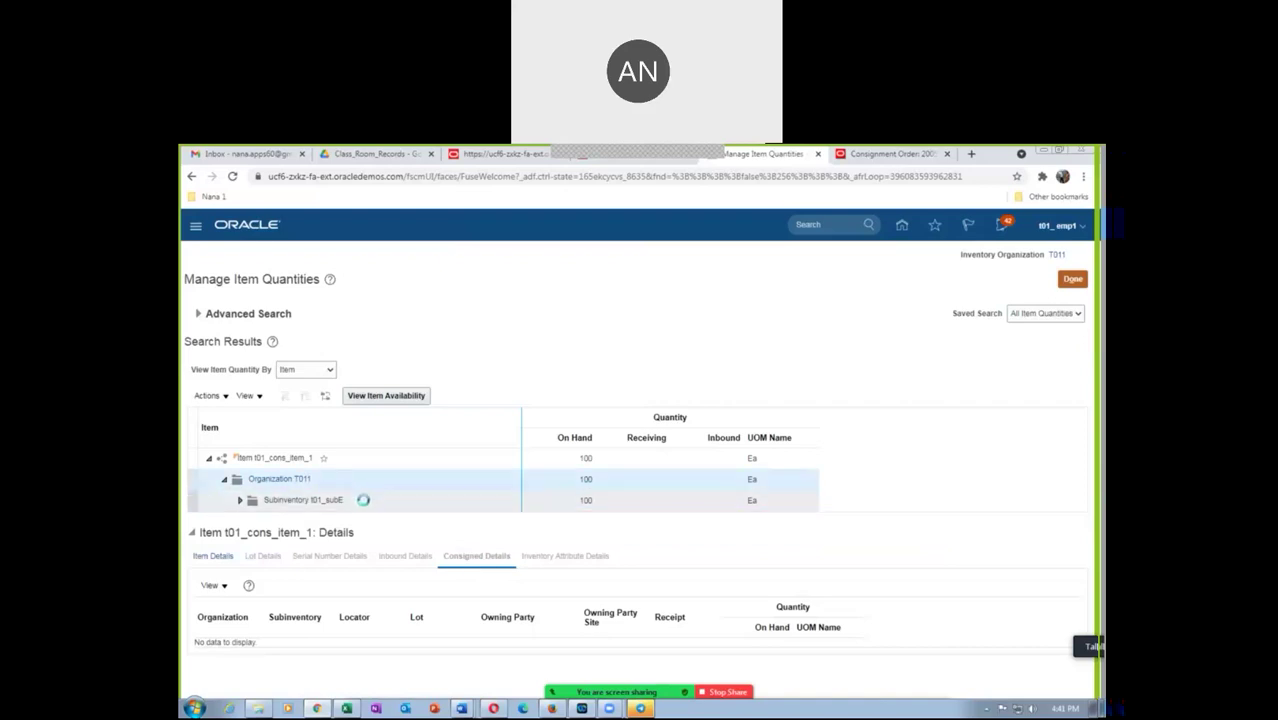
{"action": "left_click", "coordinate": [362, 502]}
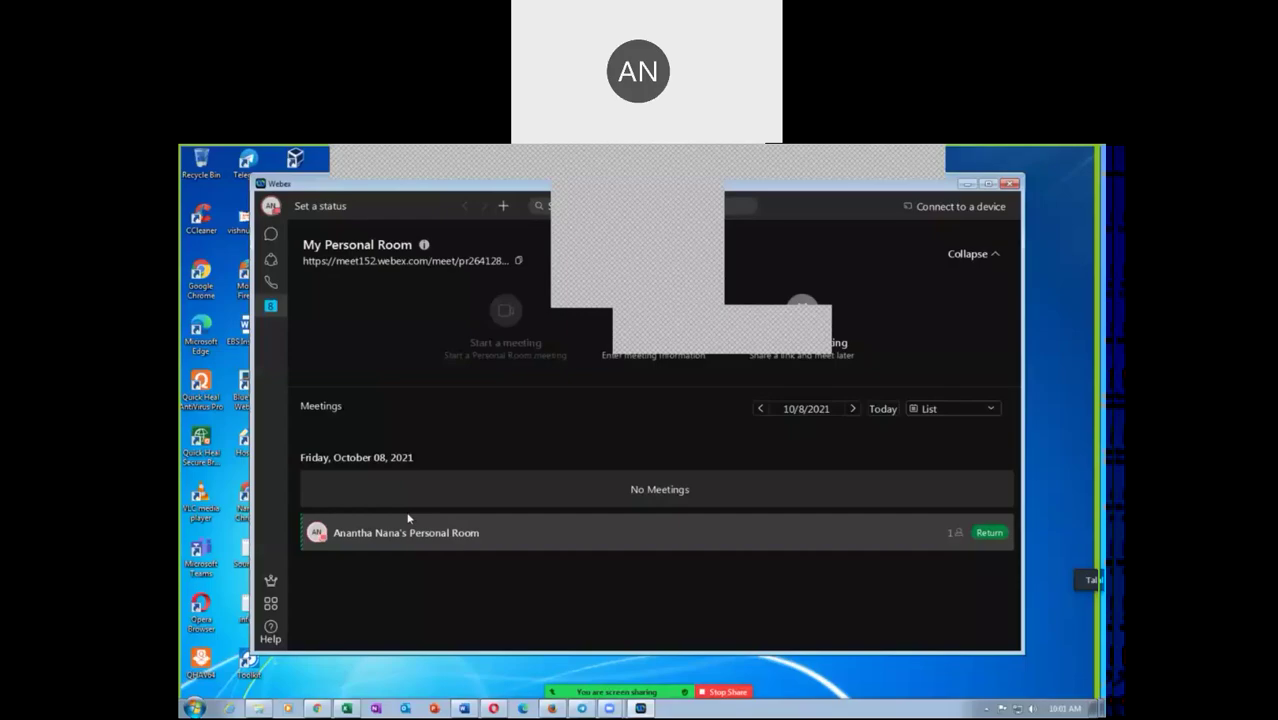
Back in Chrome, open a new tab beside the Google Drive folder and show the bookmarks folder
{"action": "left_click", "coordinate": [320, 709]}
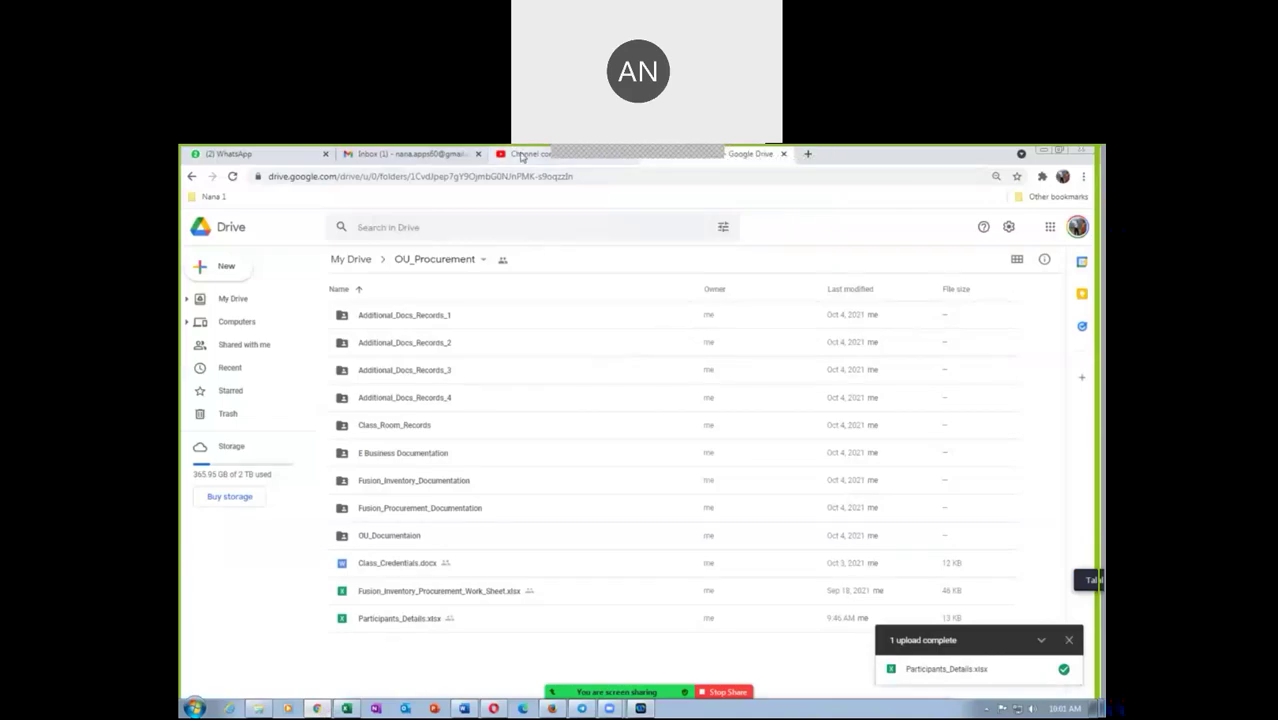
{"action": "left_click", "coordinate": [521, 155]}
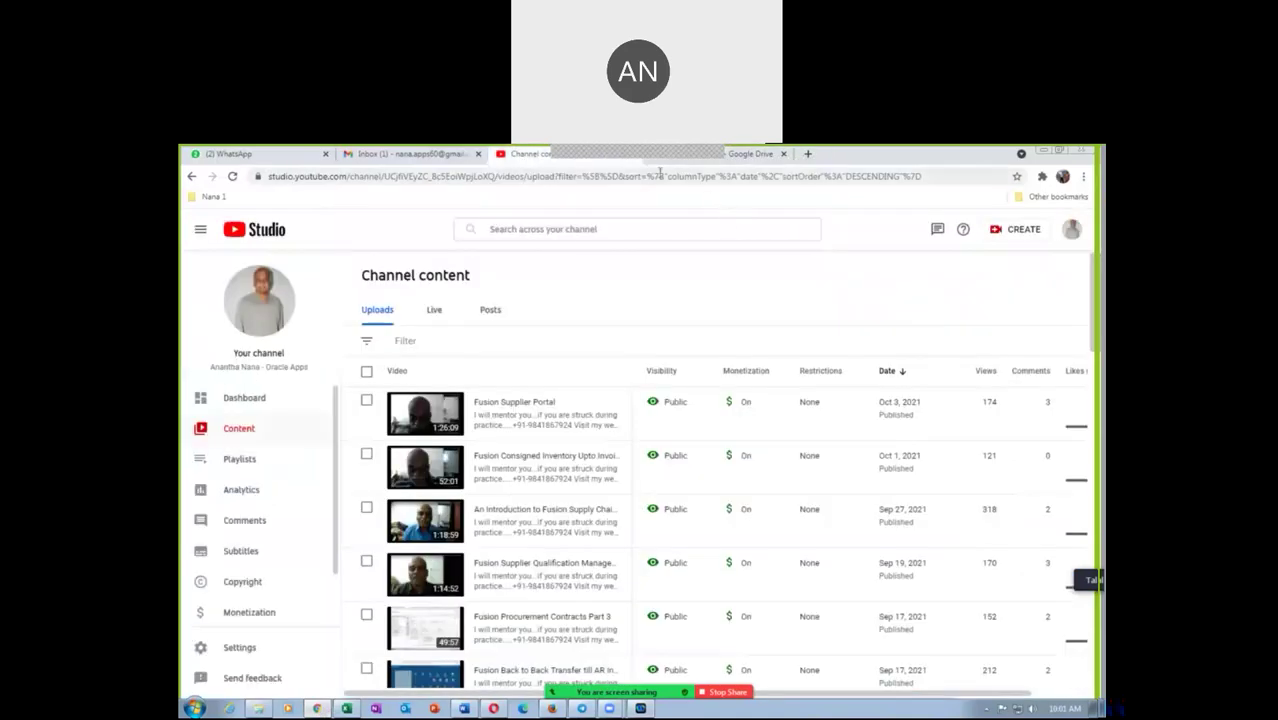
{"action": "left_click", "coordinate": [750, 155]}
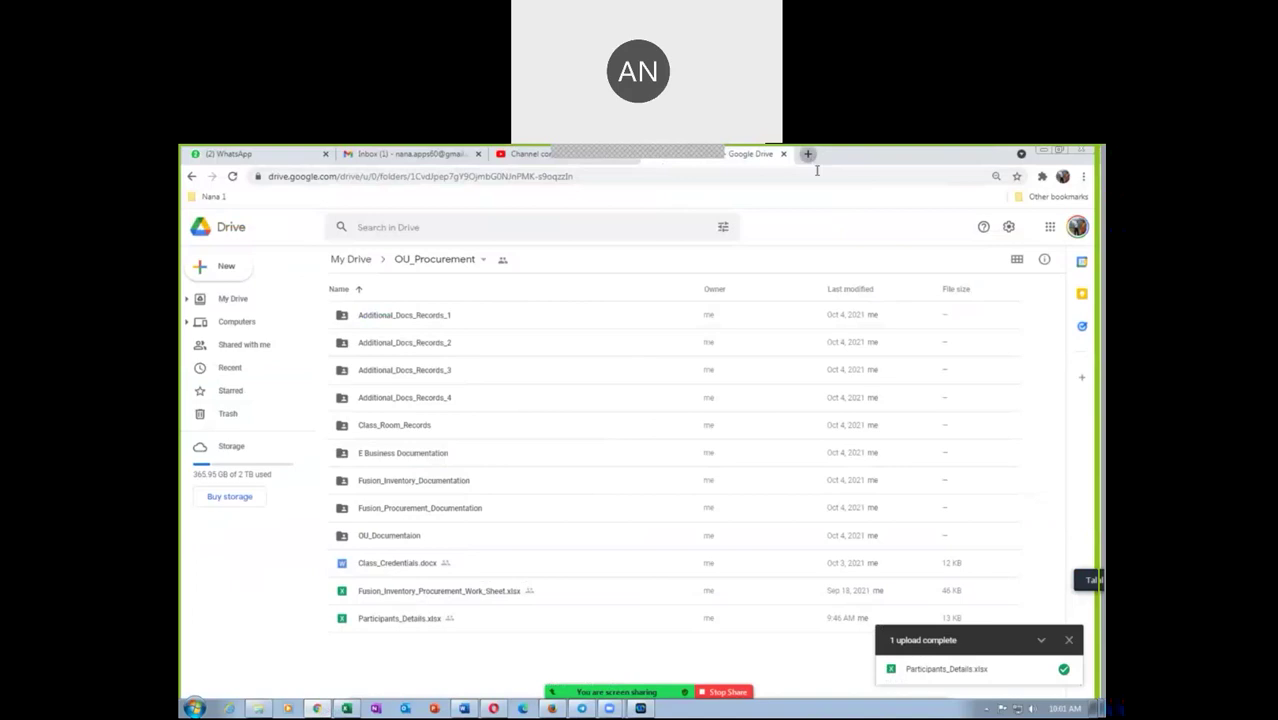
{"action": "left_click", "coordinate": [810, 156]}
{"action": "left_click", "coordinate": [218, 198]}
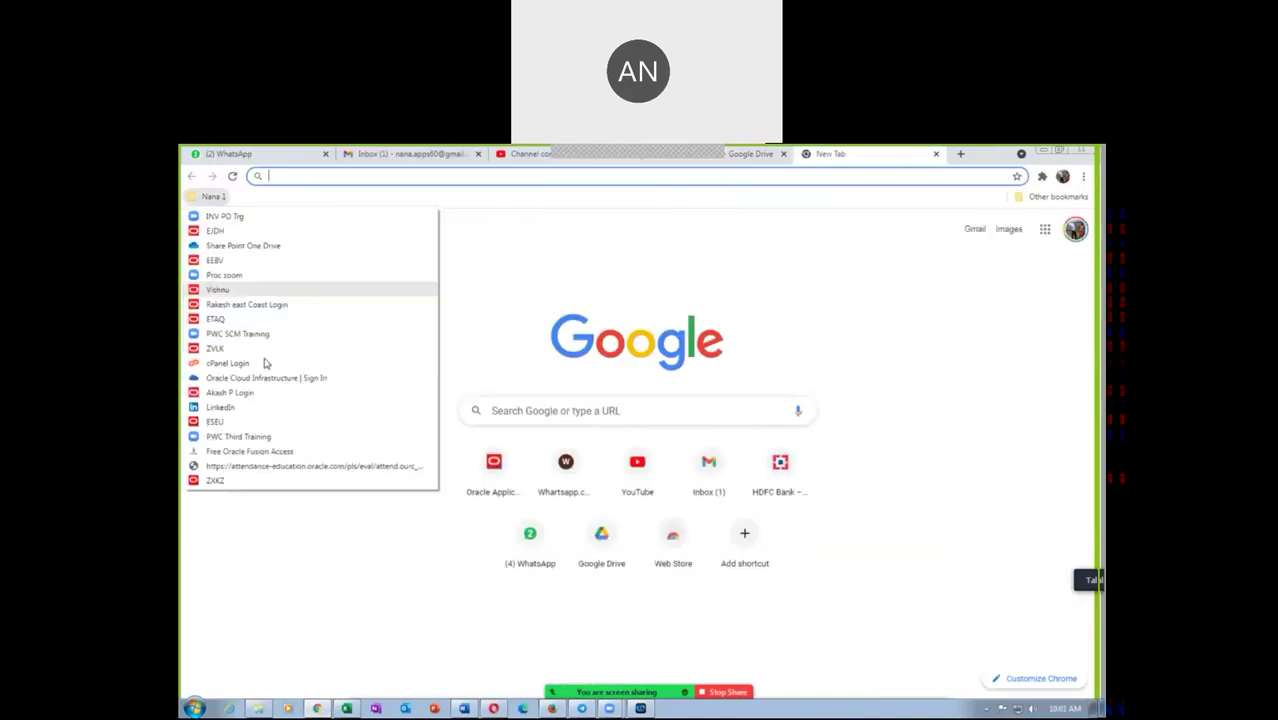
Open the ZXKZ demo bookmark, go to Supply Chain Execution, and open Manage Item Quantities
{"action": "left_click", "coordinate": [216, 481]}
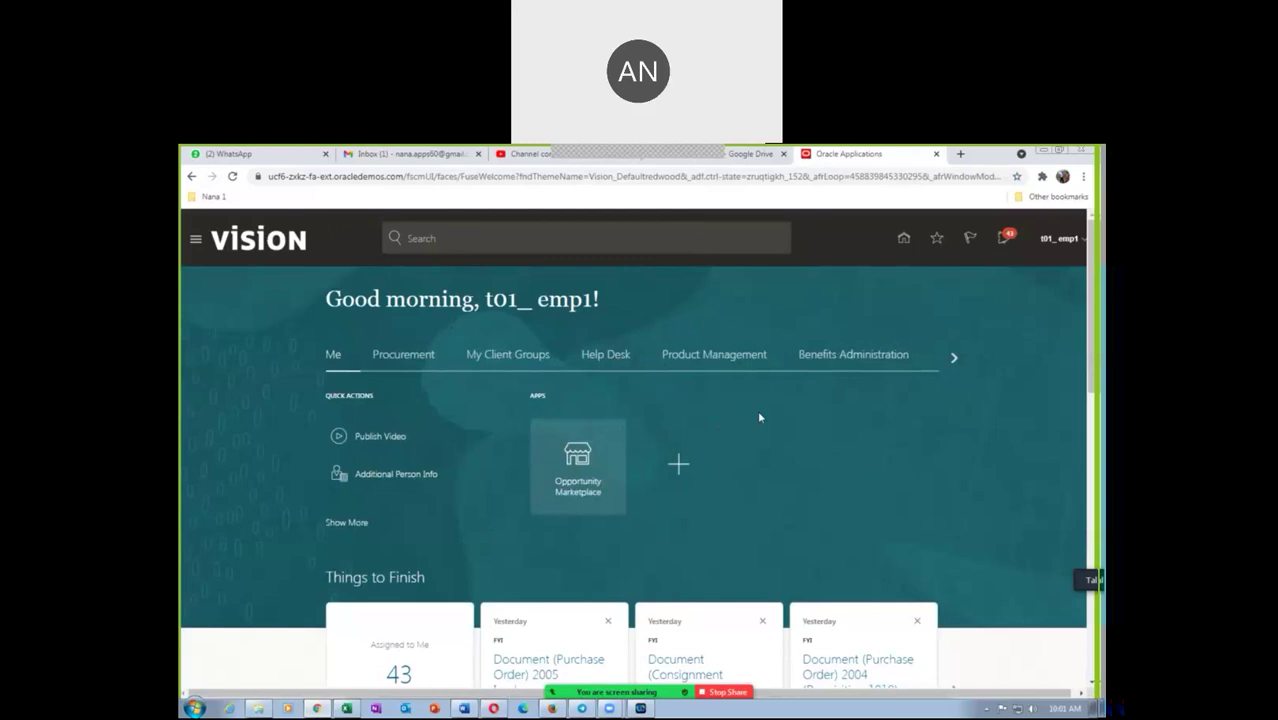
{"action": "left_click", "coordinate": [954, 358]}
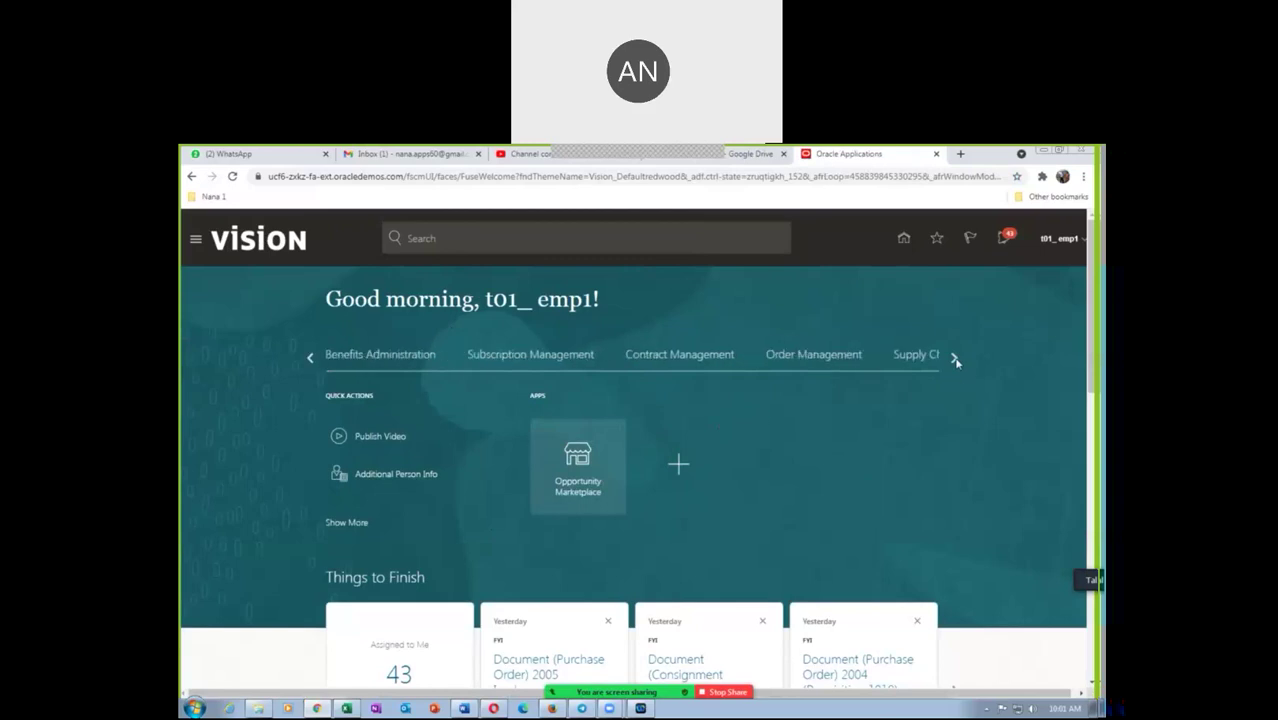
{"action": "left_click", "coordinate": [955, 359]}
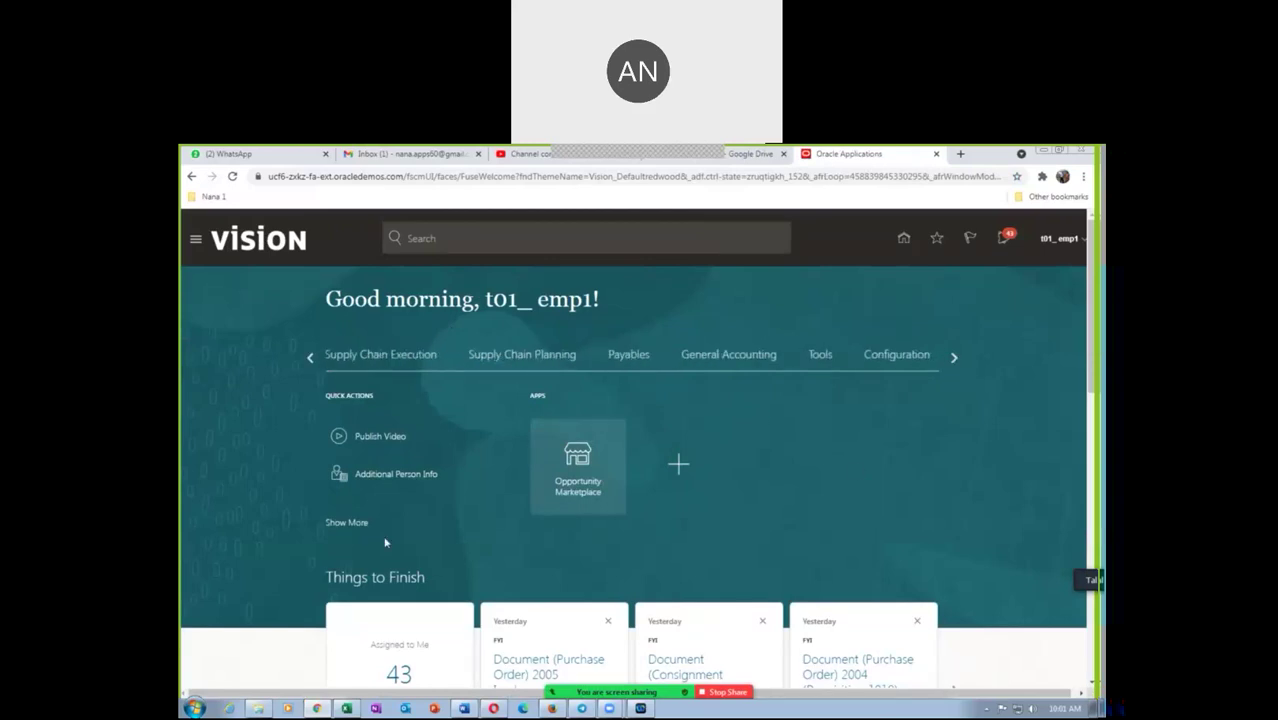
{"action": "left_click", "coordinate": [388, 356]}
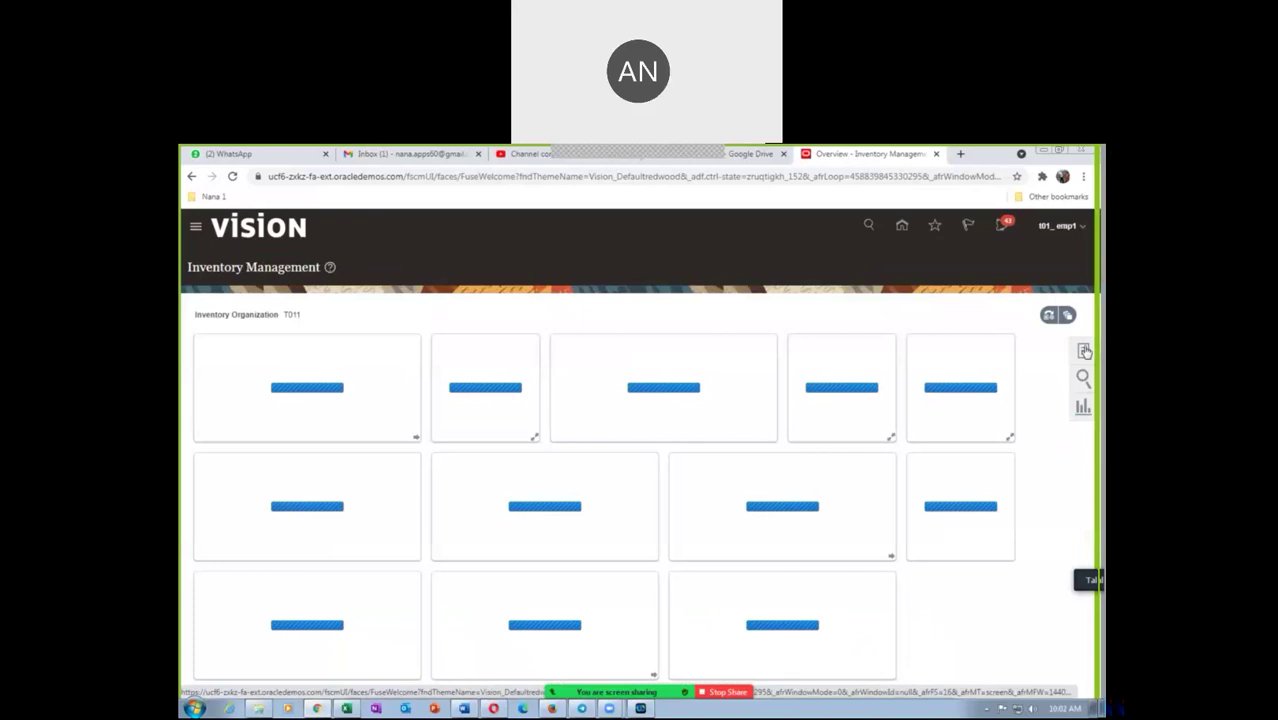
{"action": "left_click", "coordinate": [1085, 351]}
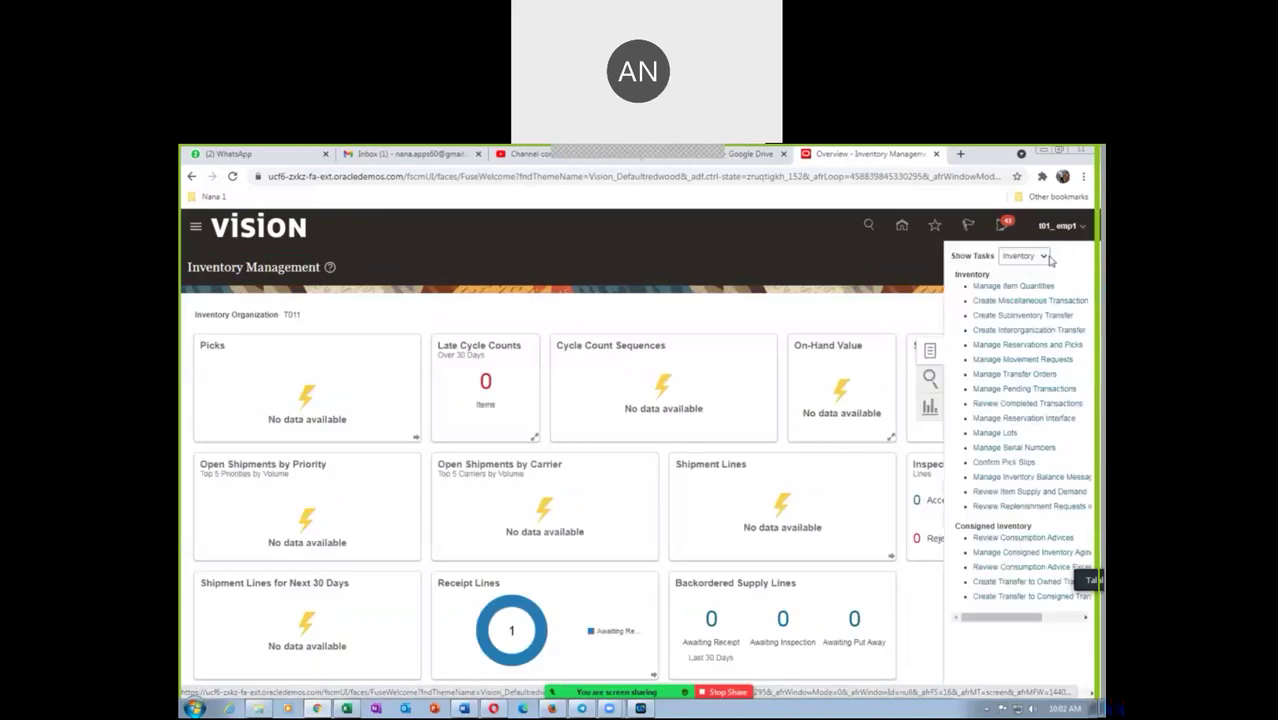
{"action": "left_click", "coordinate": [1005, 286]}
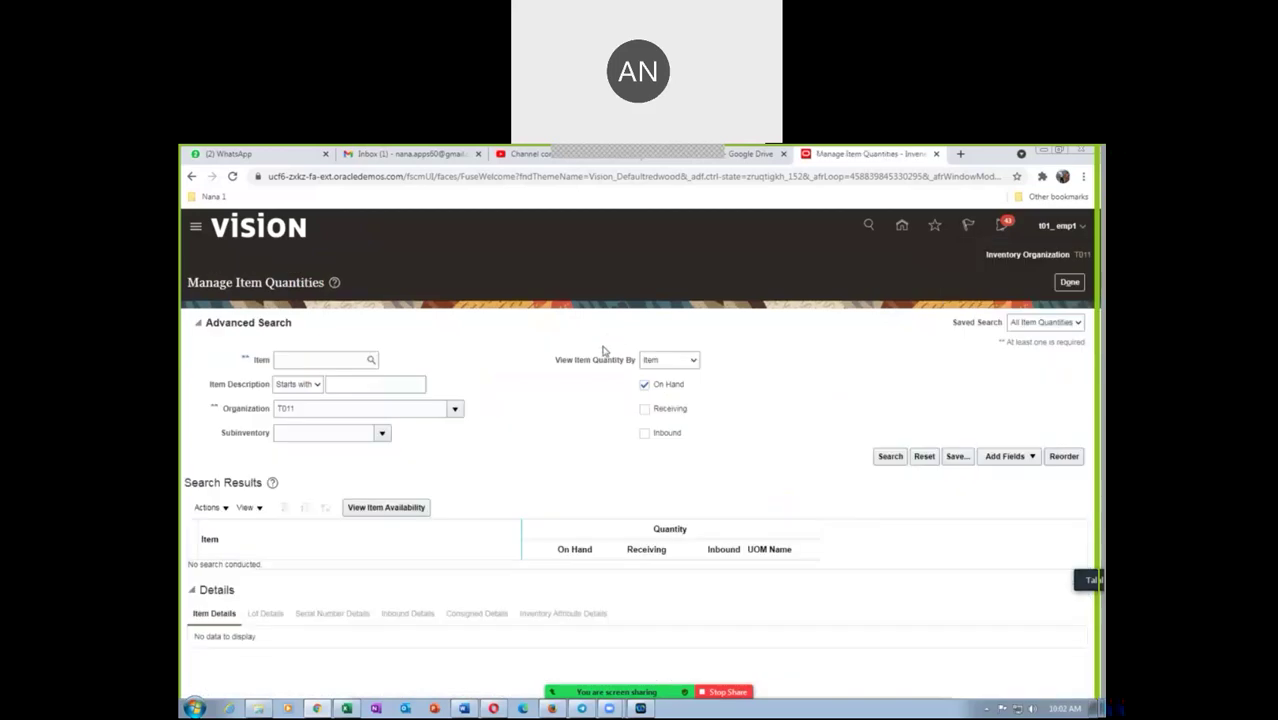
Search t01_cons_item_1, expand to T011 subinventory t01_subE, and view its consigned details
{"action": "left_click", "coordinate": [357, 361]}
{"action": "type", "text": "t01_com"}
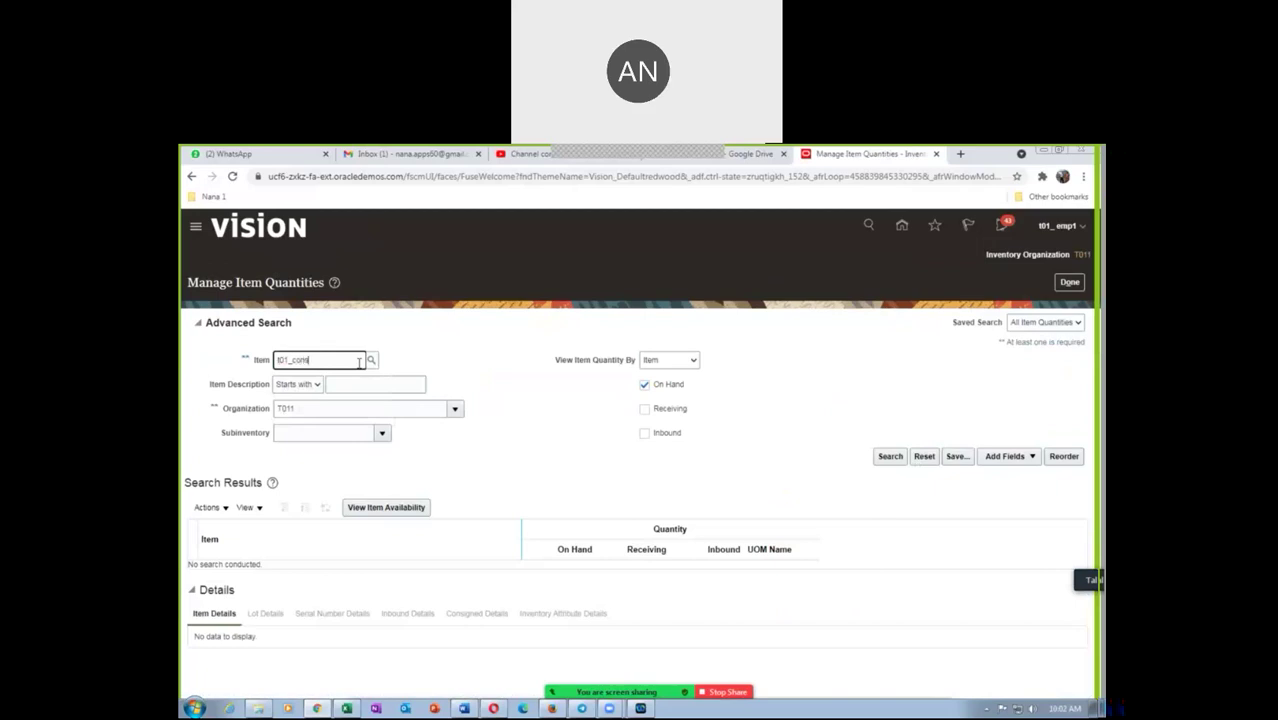
{"action": "key", "text": "Tab"}
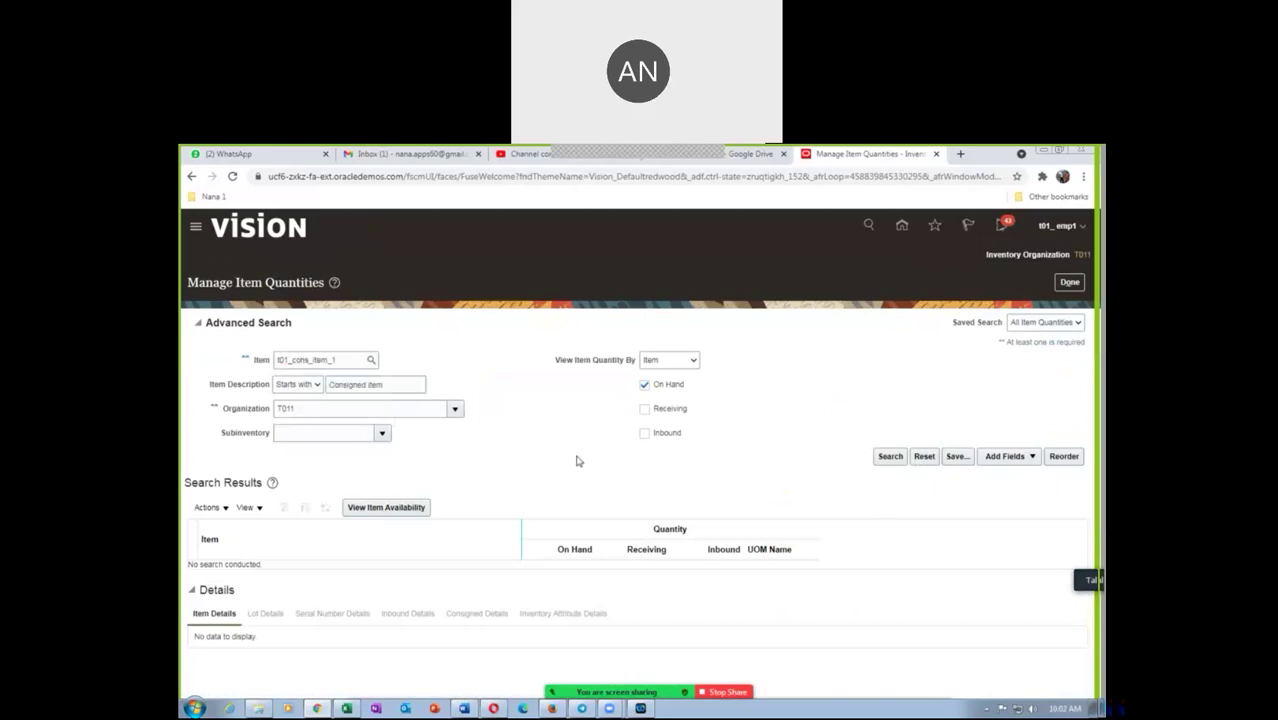
{"action": "left_click", "coordinate": [890, 456]}
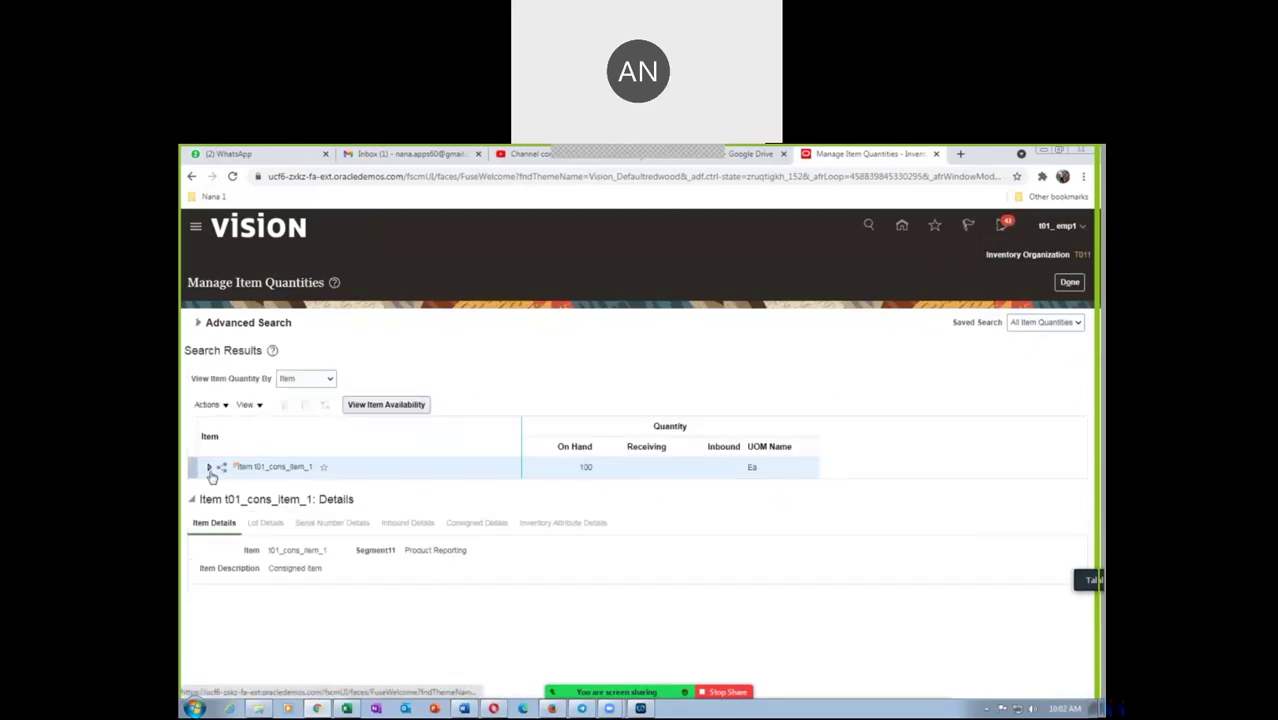
{"action": "left_click", "coordinate": [209, 468]}
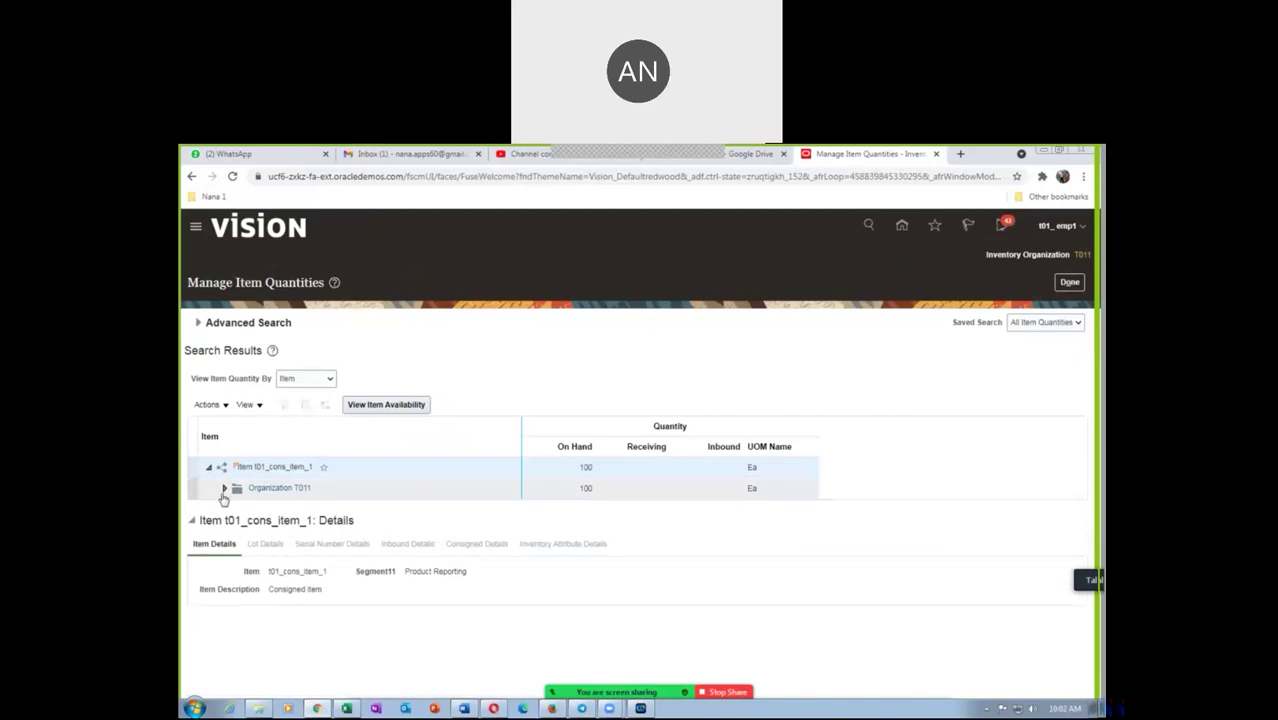
{"action": "left_click", "coordinate": [224, 492]}
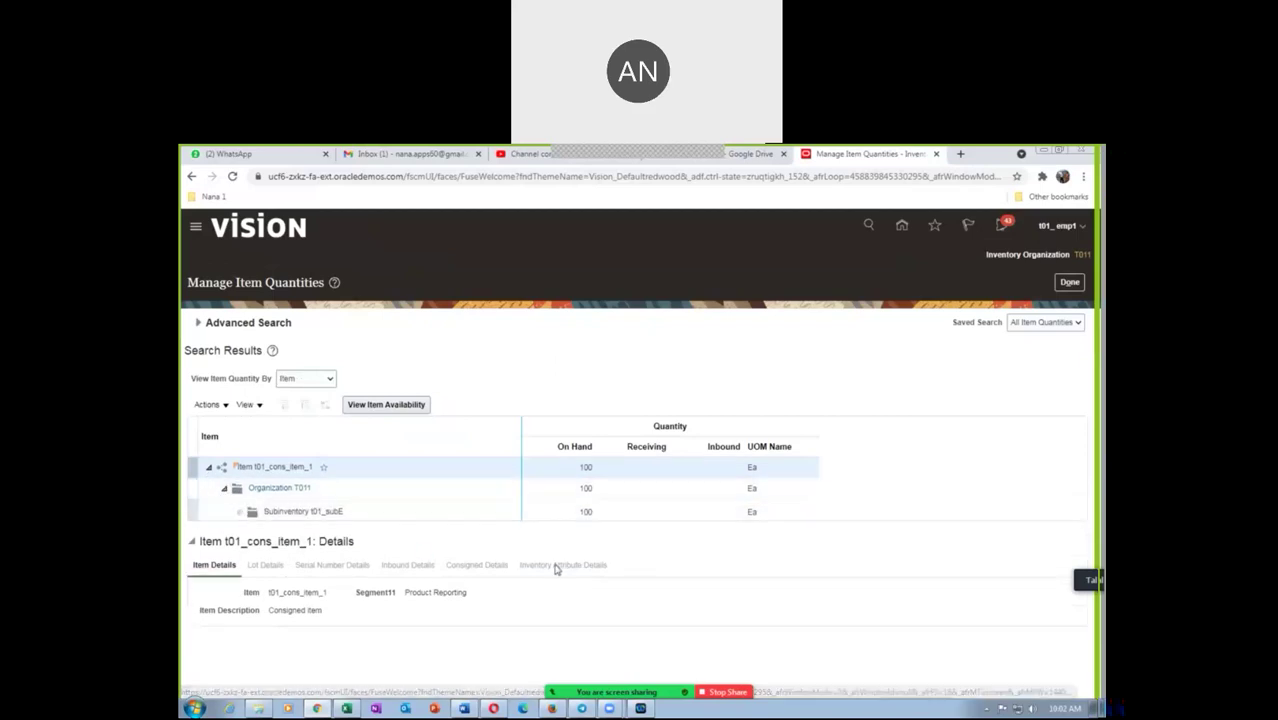
{"action": "left_click", "coordinate": [351, 509]}
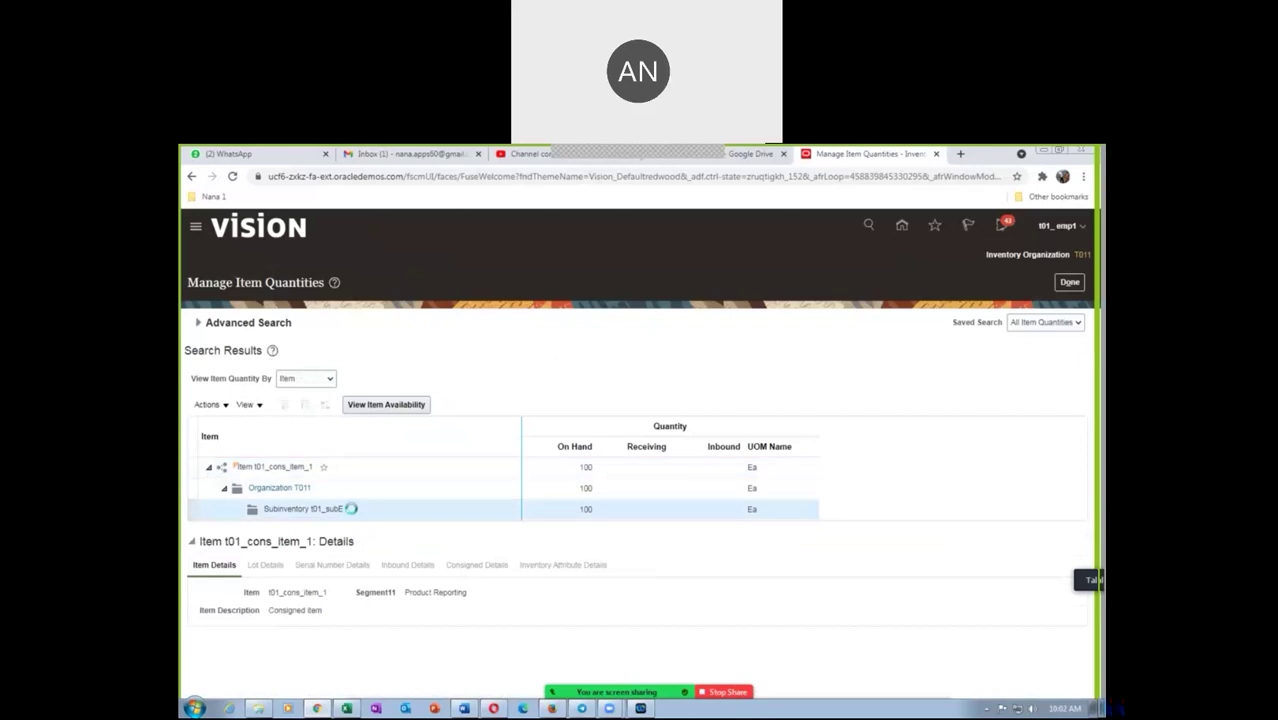
{"action": "left_click", "coordinate": [457, 566]}
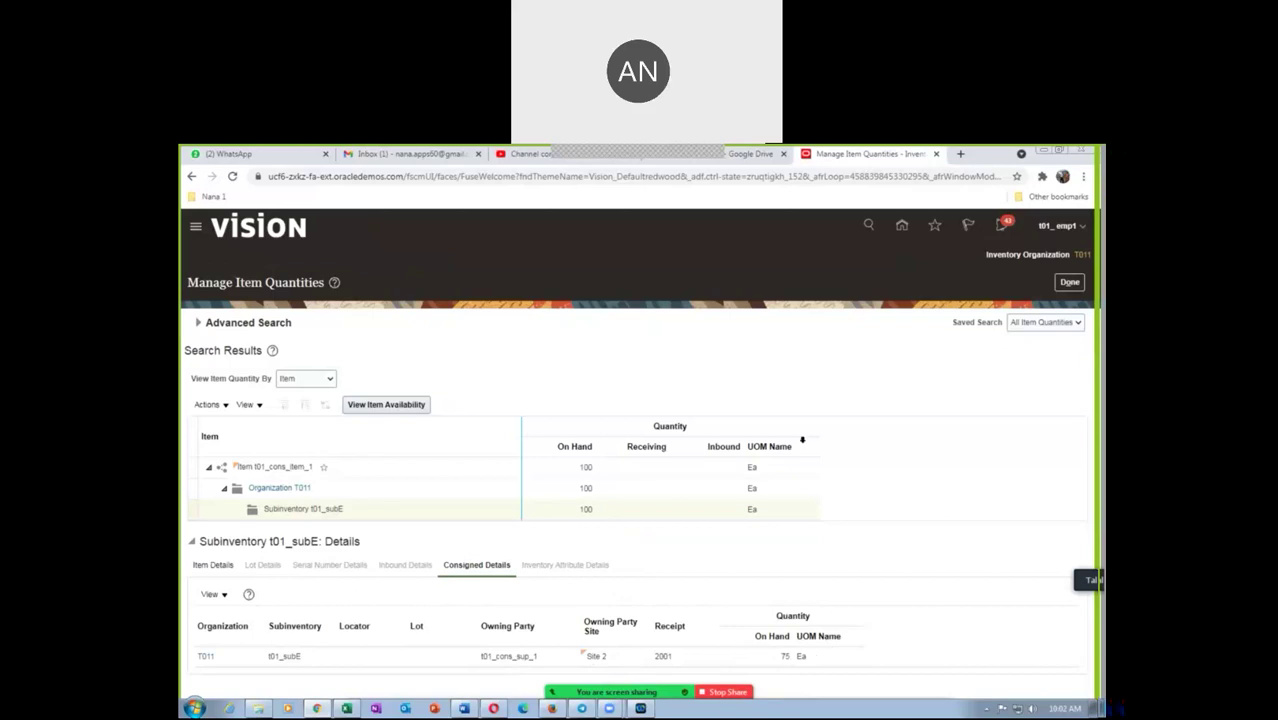
Duplicate the Manage Item Quantities tab and go to Setup and Maintenance in the copy
{"action": "right_click", "coordinate": [845, 156]}
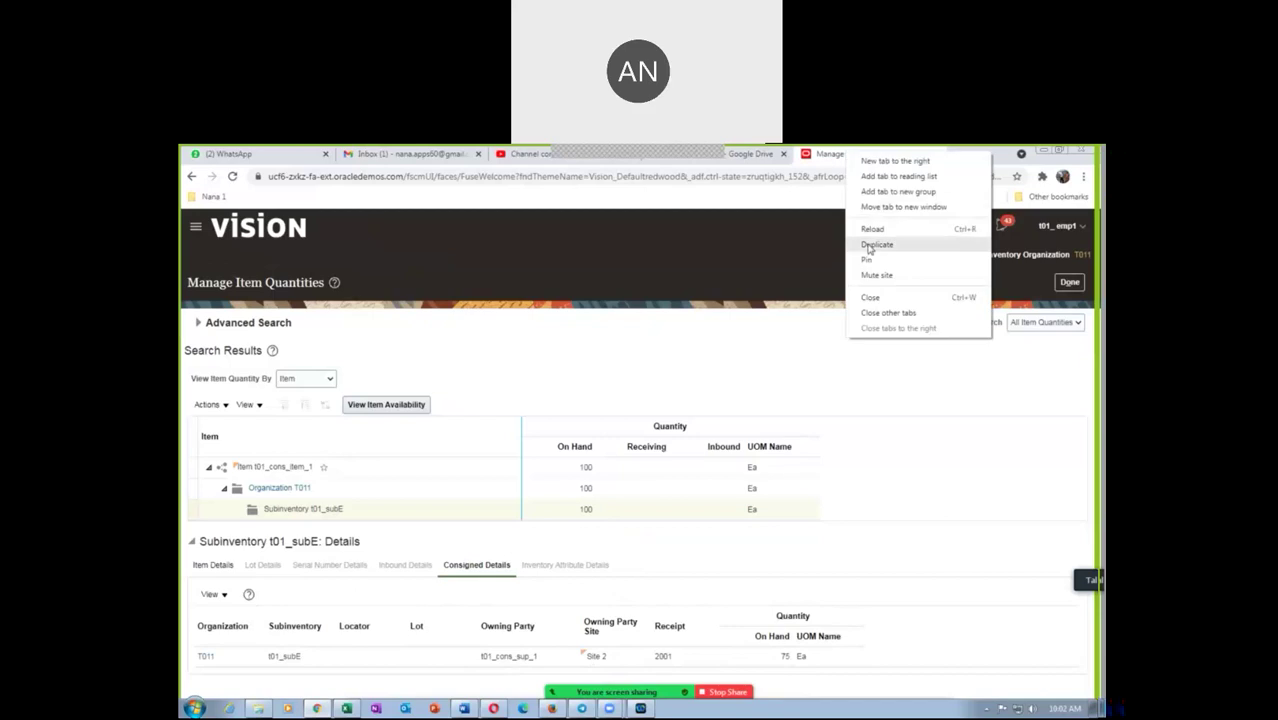
{"action": "left_click", "coordinate": [870, 245]}
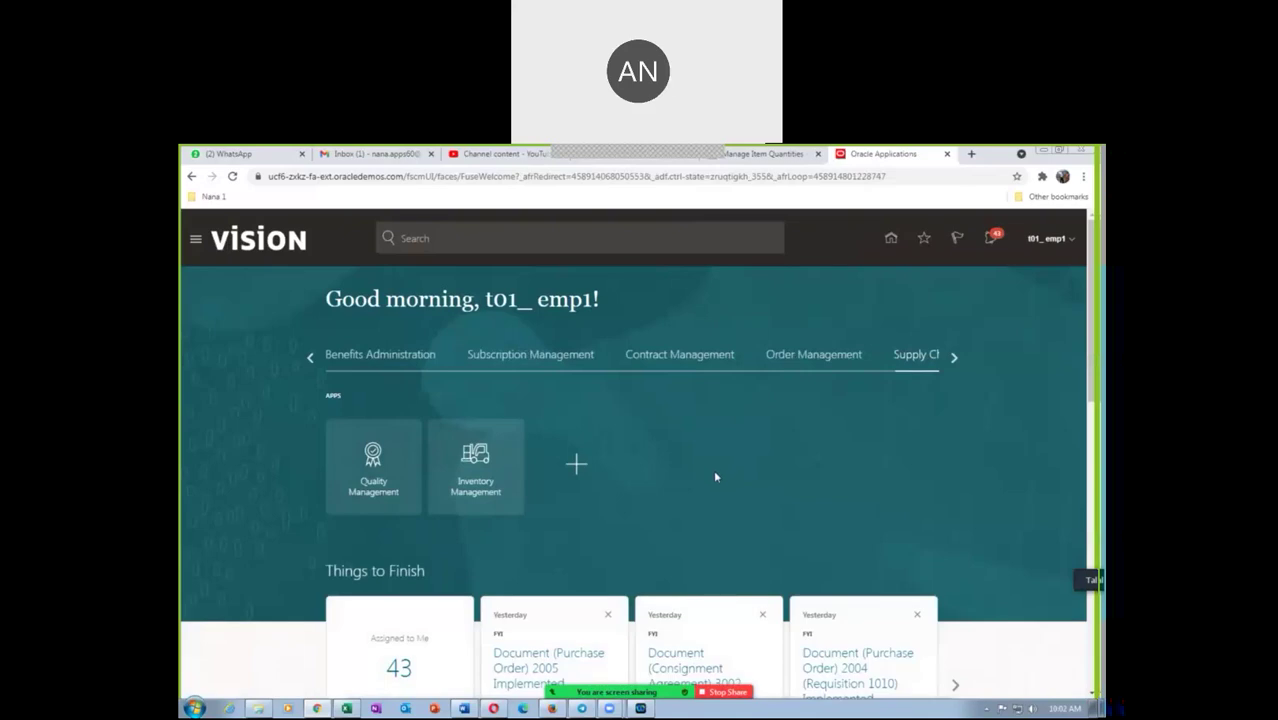
{"action": "left_click", "coordinate": [1050, 249]}
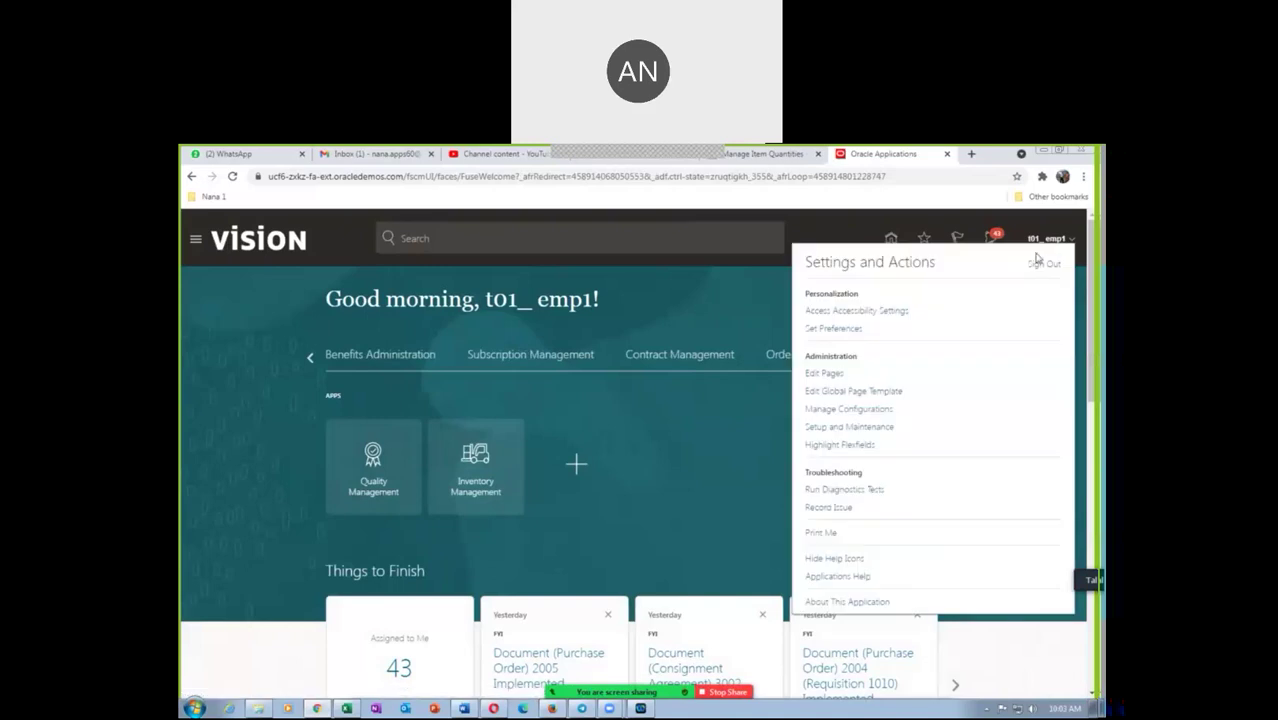
{"action": "left_click", "coordinate": [860, 430]}
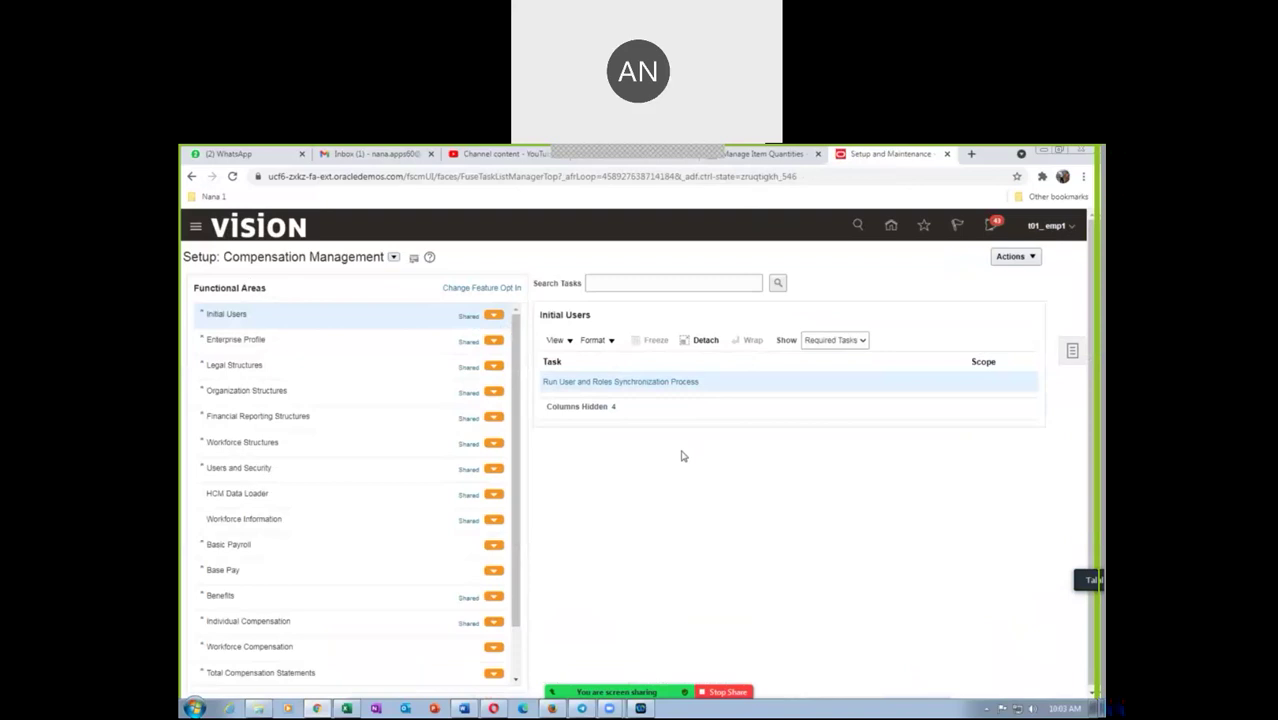
Switch the setup offering to Financials and search tasks for 'man%inv%optio'
{"action": "left_click", "coordinate": [394, 257]}
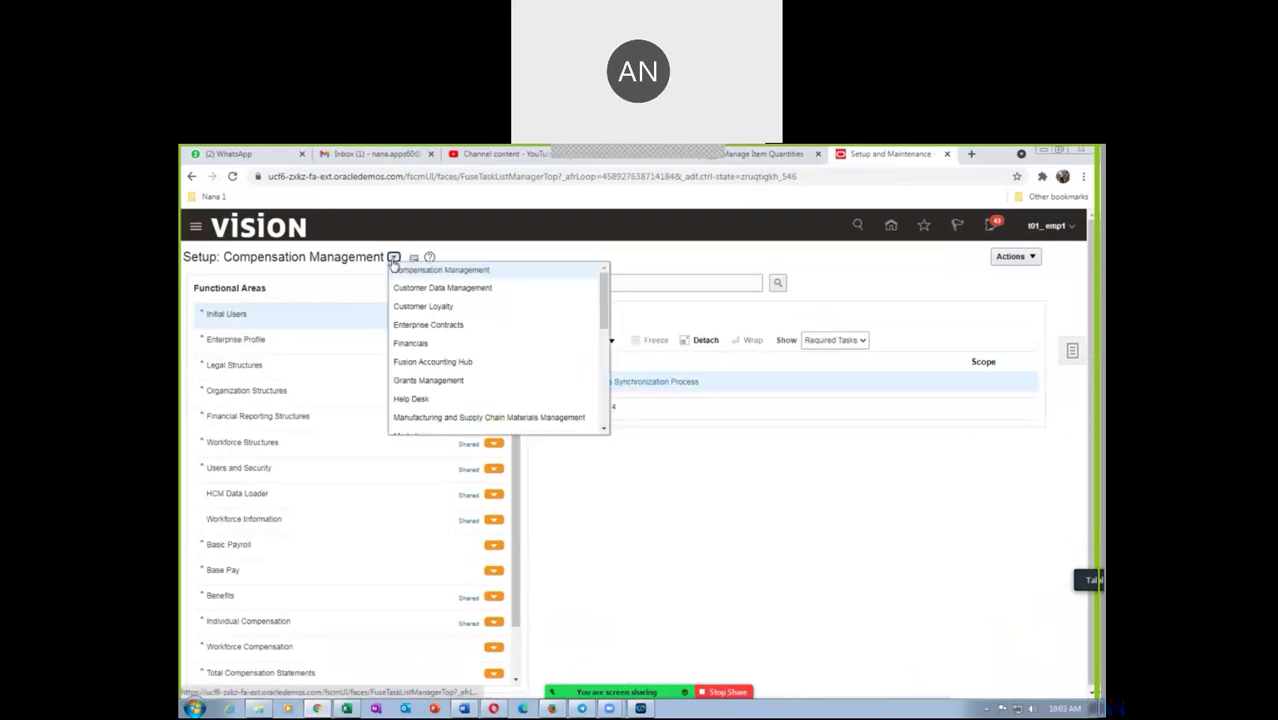
{"action": "left_click", "coordinate": [410, 344]}
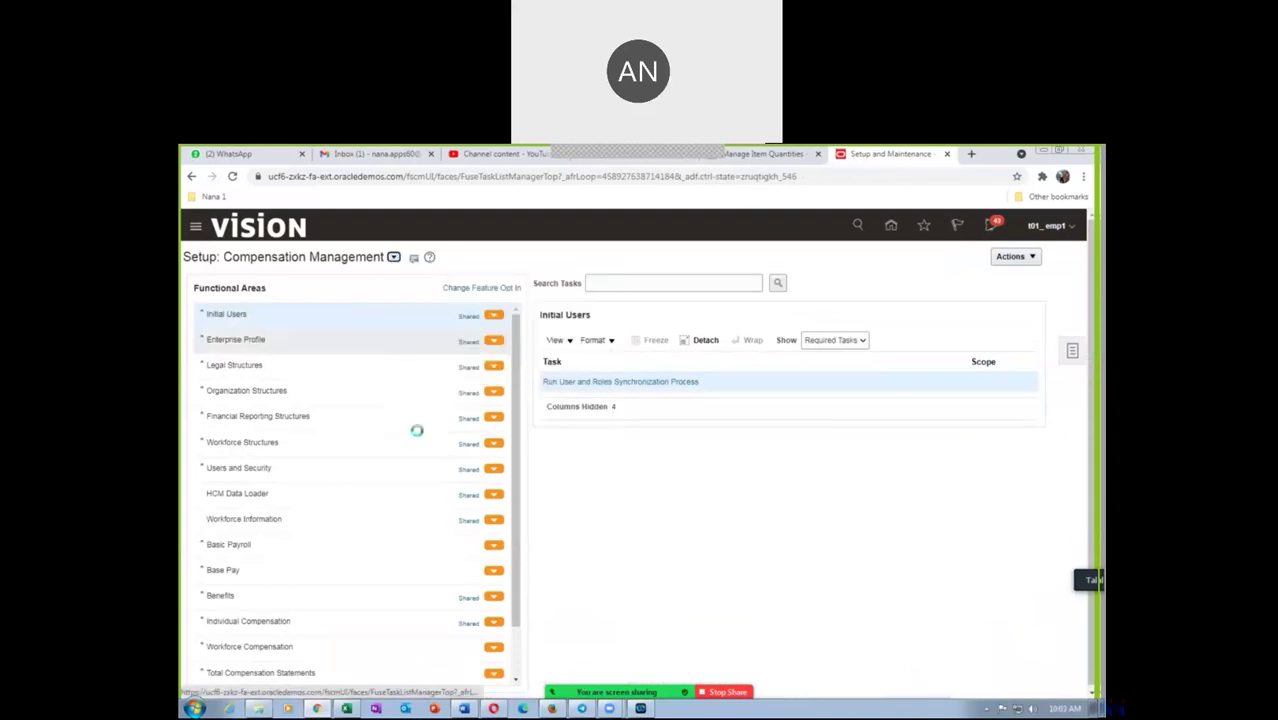
{"action": "left_click", "coordinate": [609, 283]}
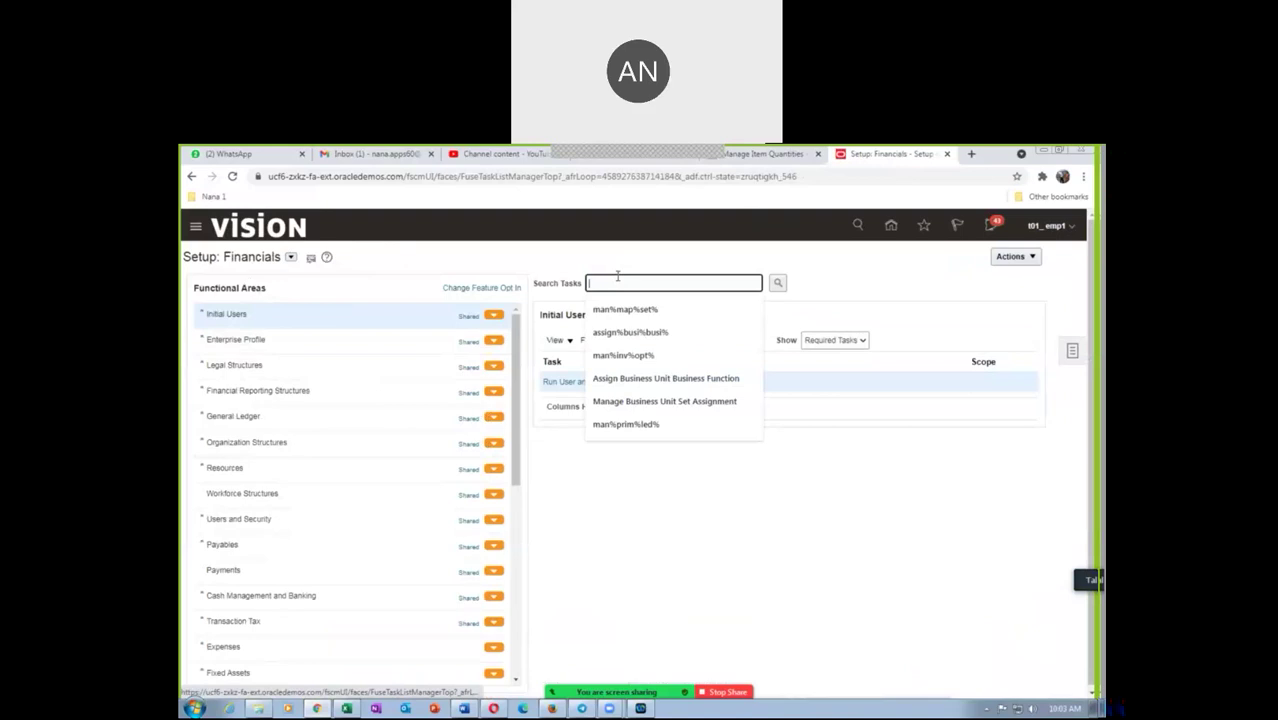
{"action": "type", "text": "man%i"}
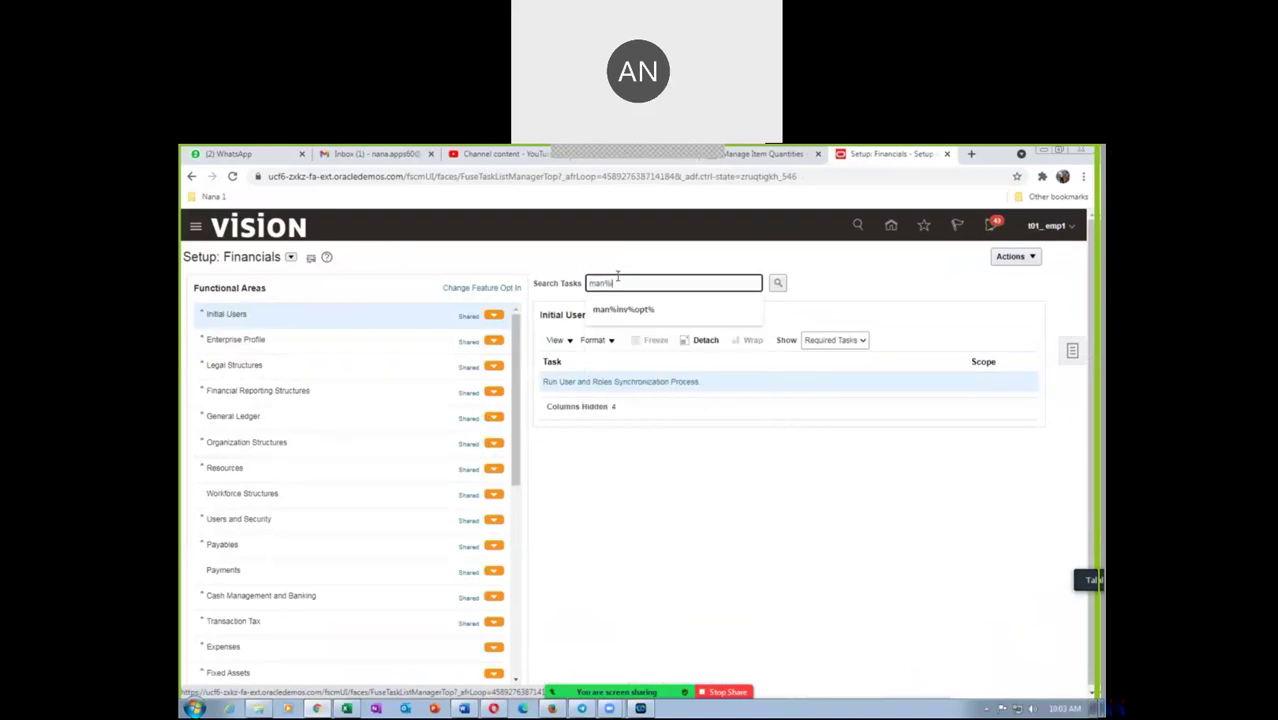
{"action": "type", "text": "nv%options%"}
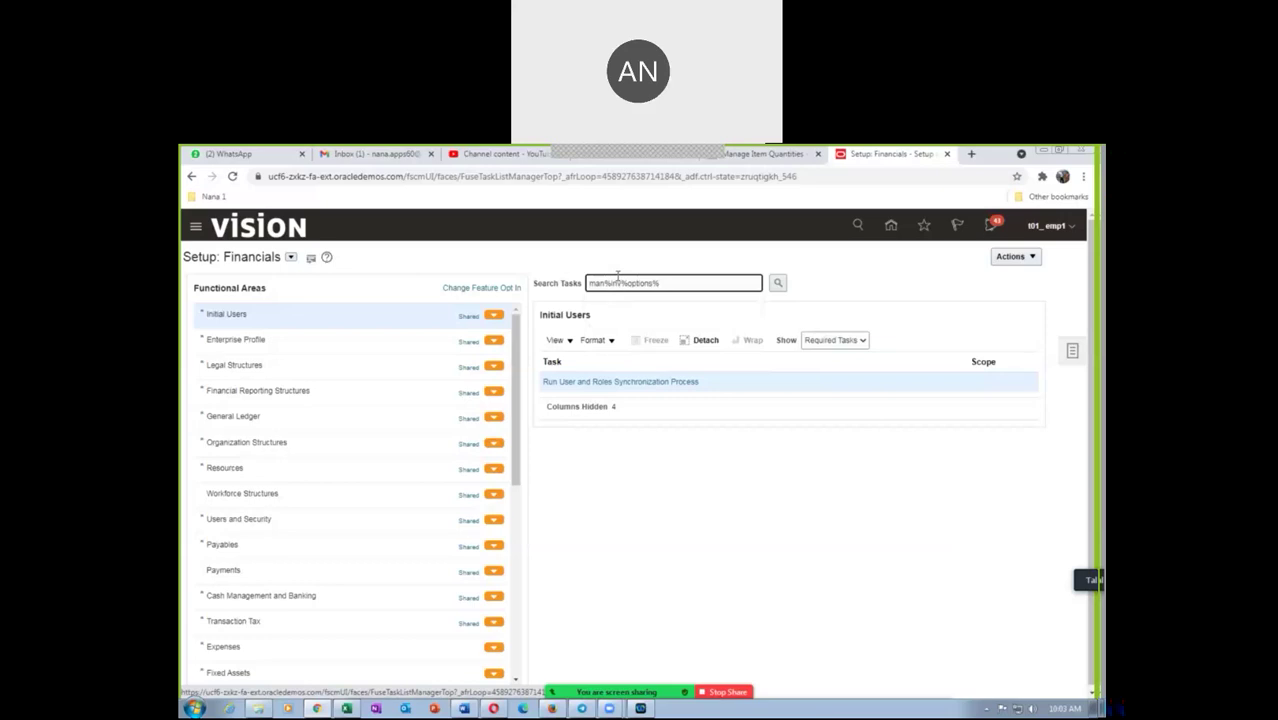
{"action": "key", "text": "Return"}
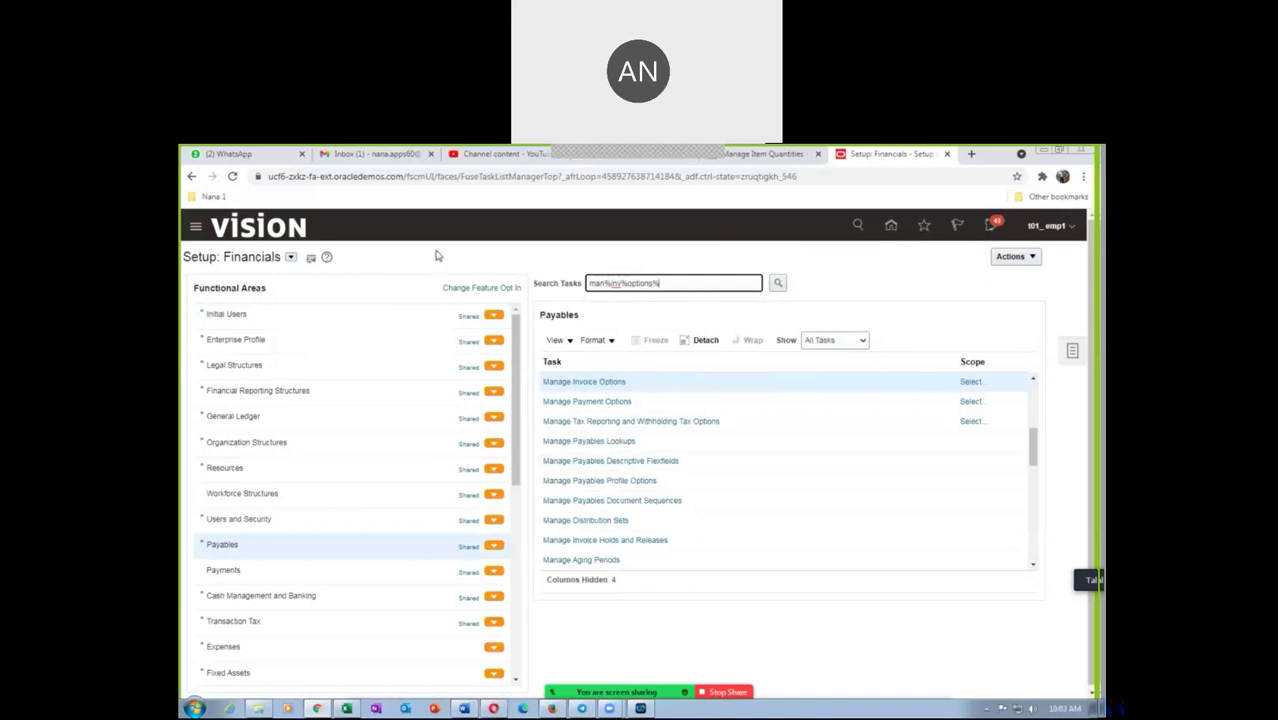
Scope Manage Invoice Options with Select and Add for a business unit and go to the task
{"action": "left_click", "coordinate": [977, 381]}
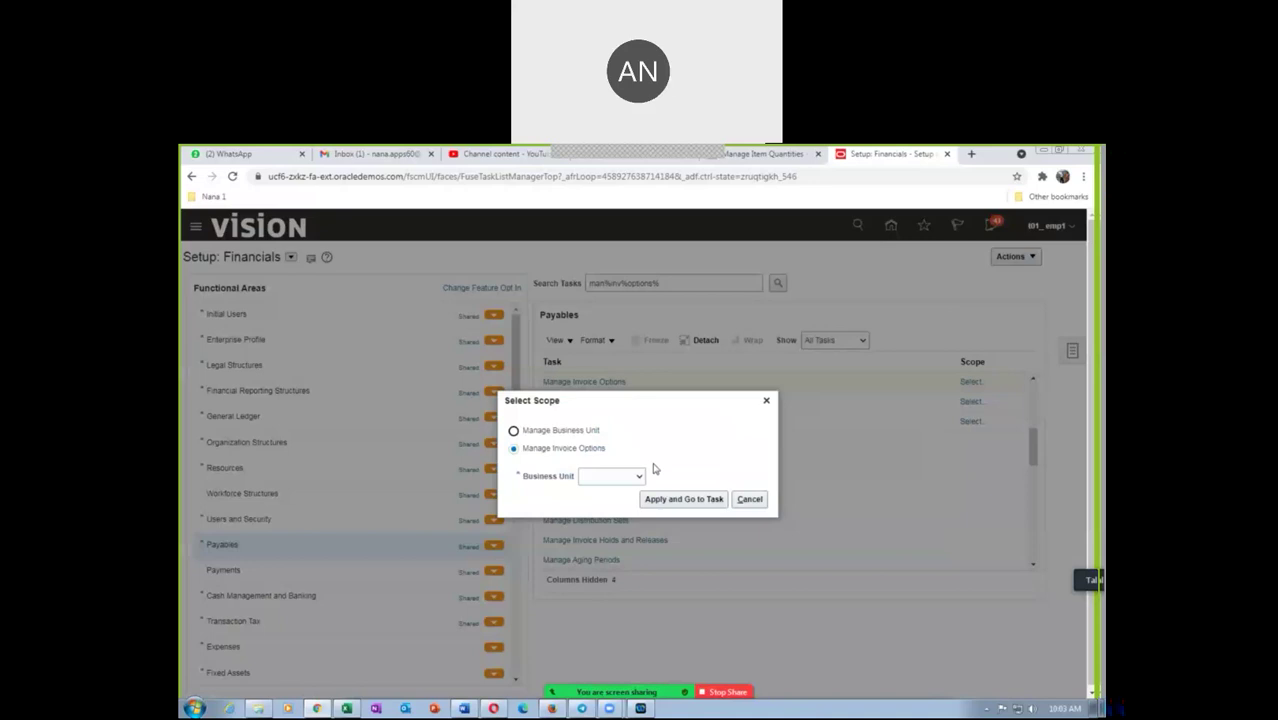
{"action": "left_click", "coordinate": [616, 481]}
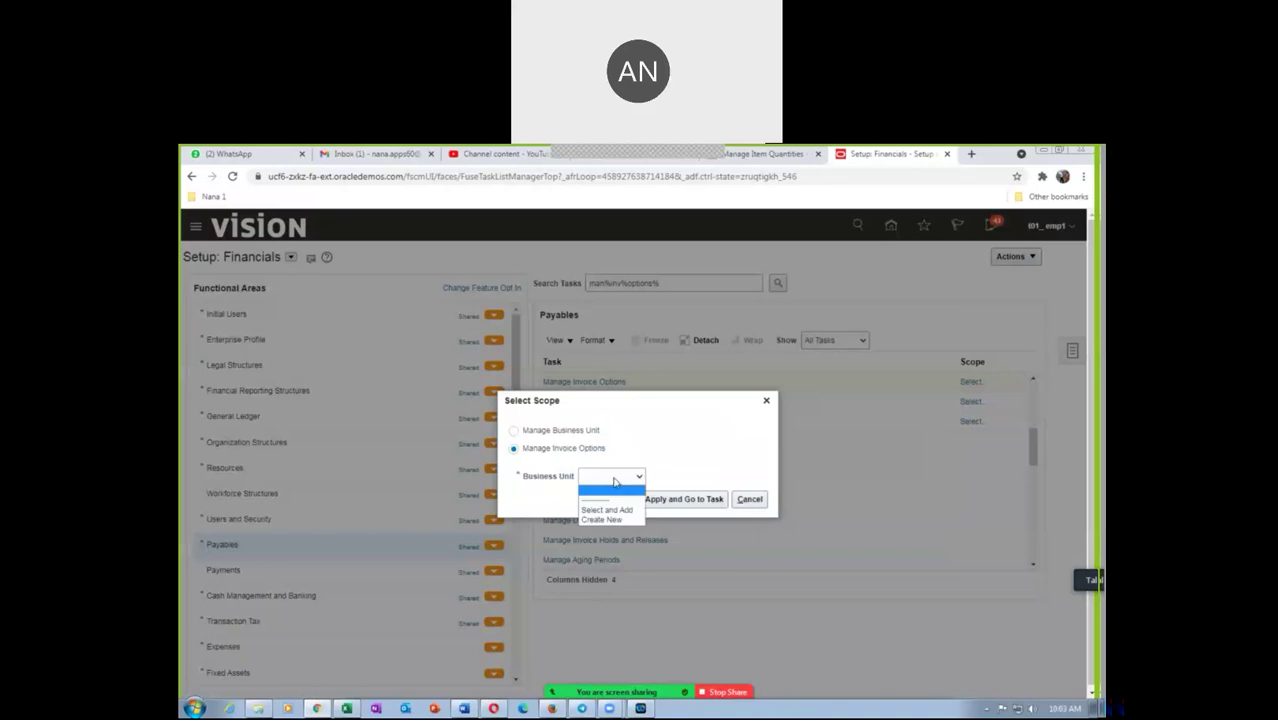
{"action": "left_click", "coordinate": [620, 509]}
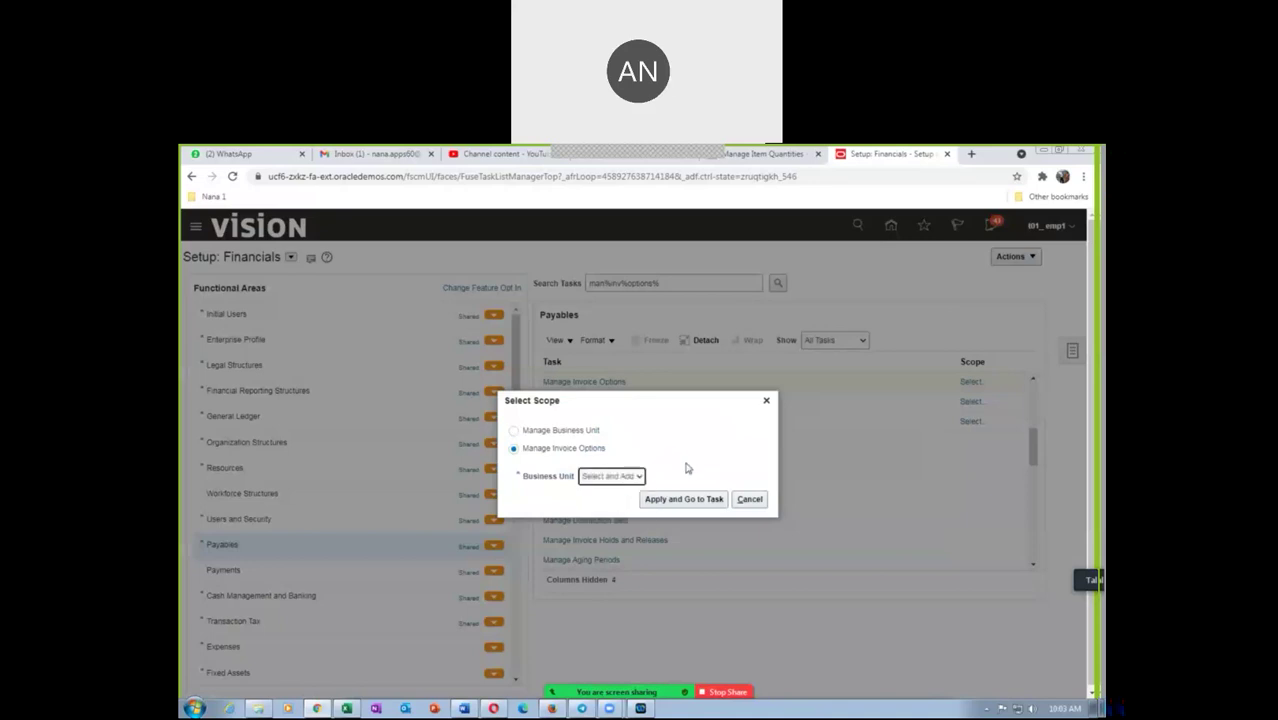
{"action": "left_click", "coordinate": [678, 500]}
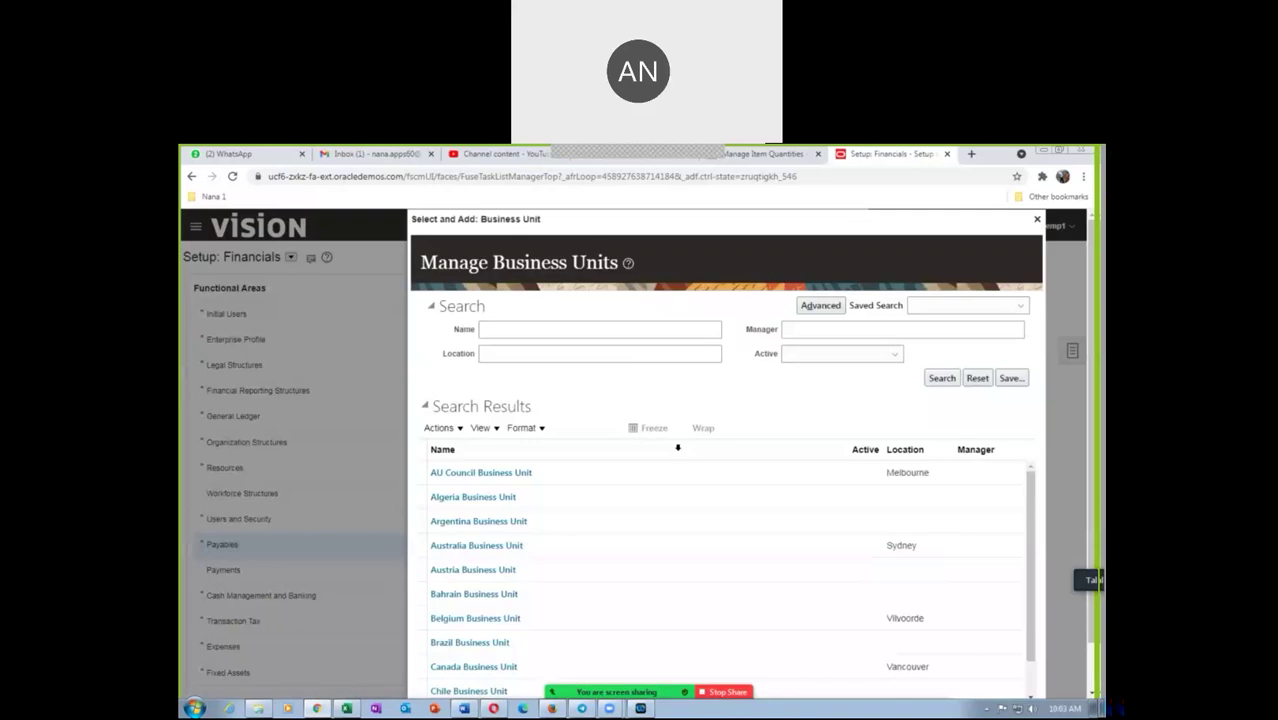
Search business units by name 't01' and choose t01_business_unit as the scope
{"action": "left_click", "coordinate": [520, 332]}
{"action": "type", "text": "t01"}
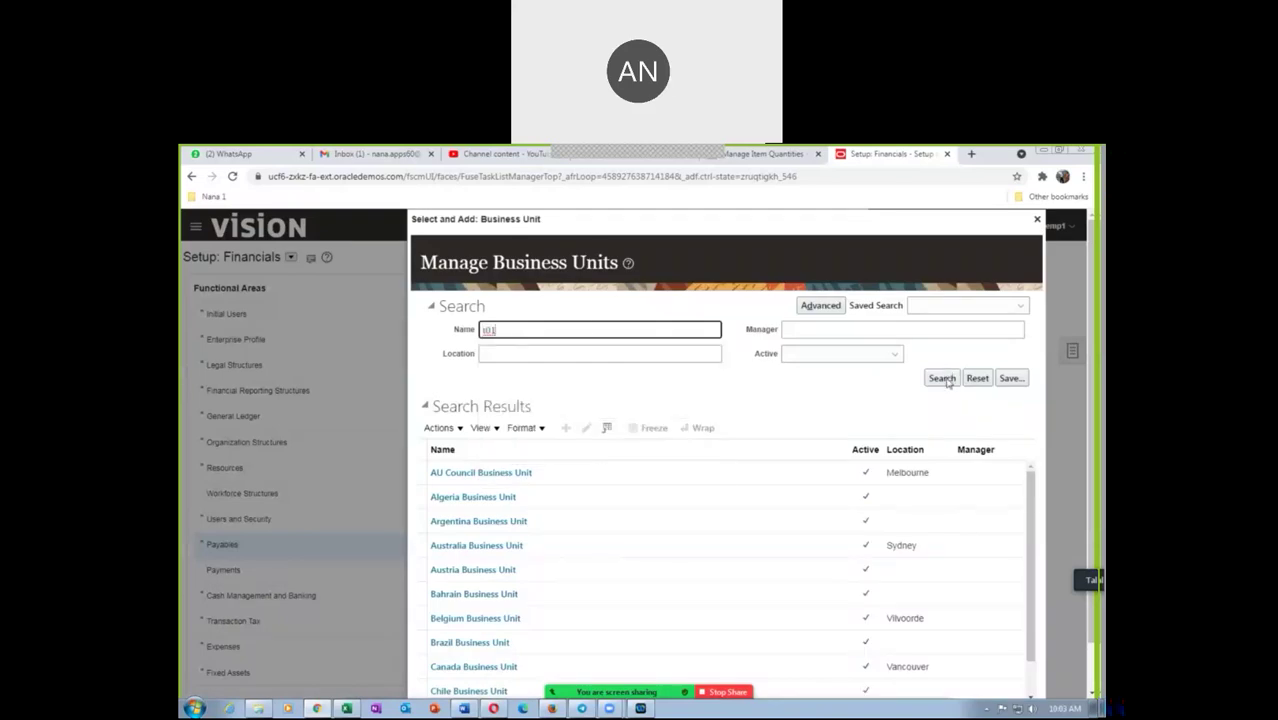
{"action": "left_click", "coordinate": [945, 380]}
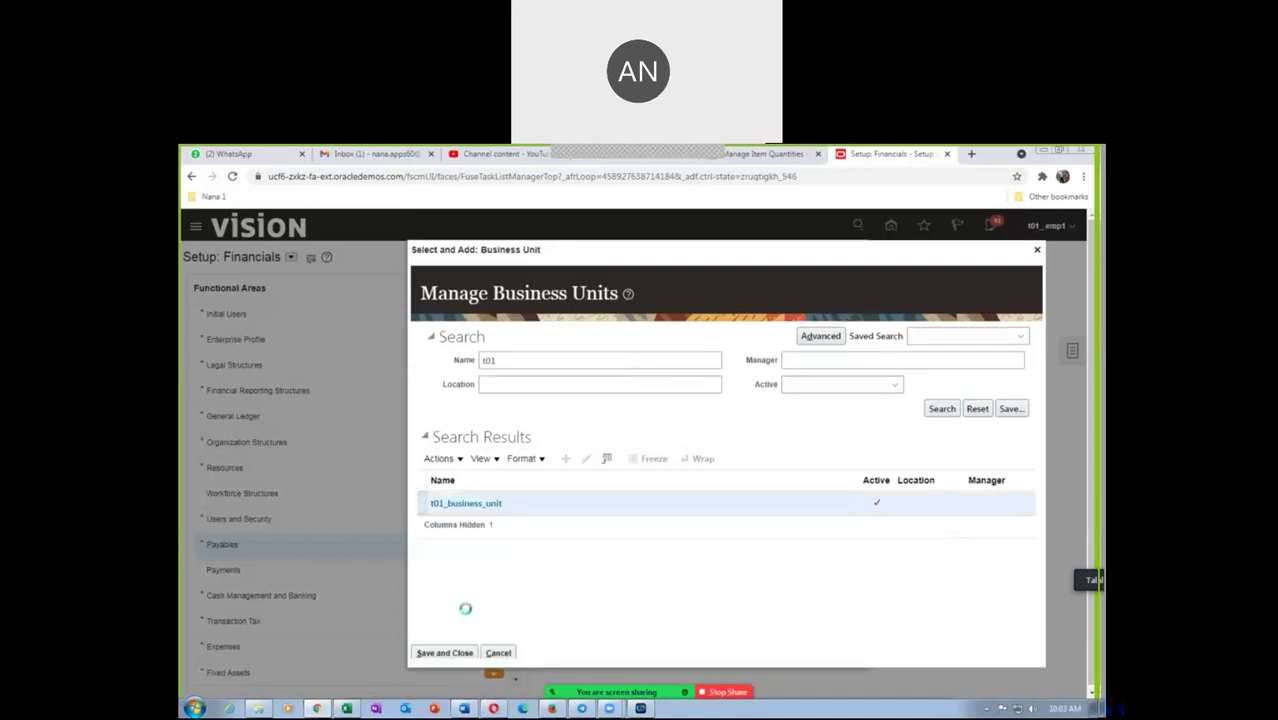
{"action": "left_click", "coordinate": [463, 652]}
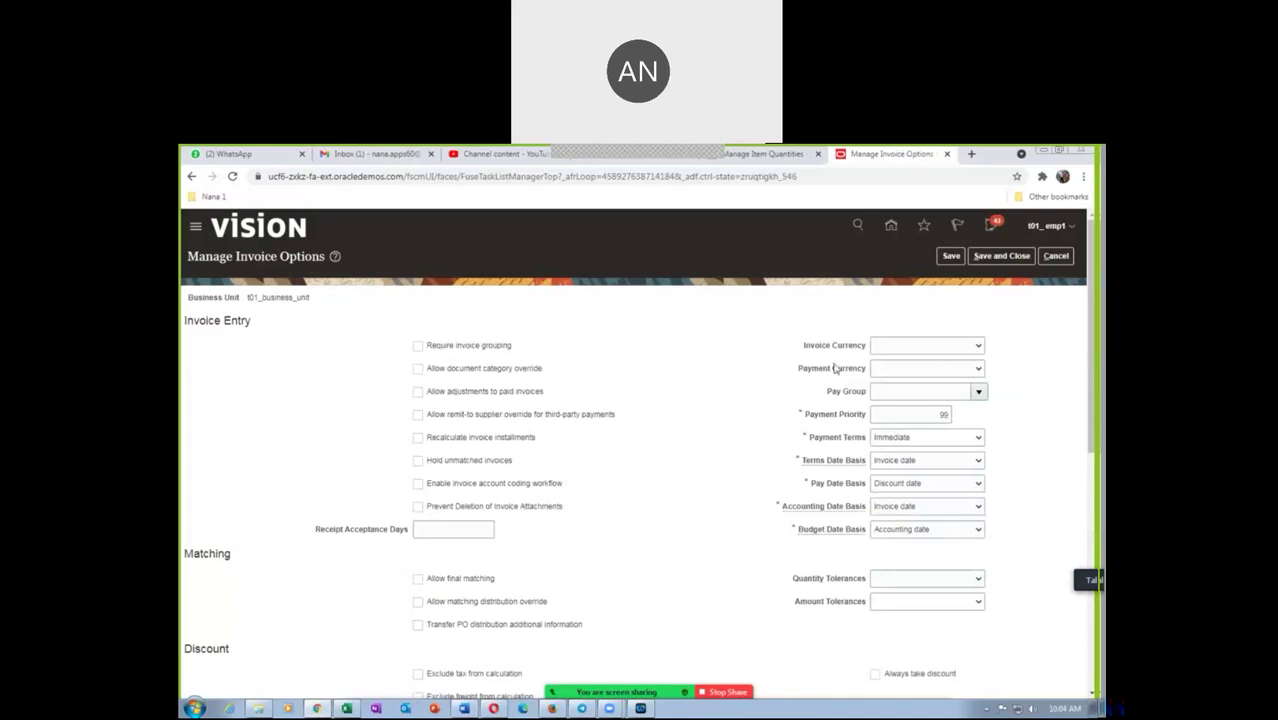
Set both Invoice Currency and Payment Currency to USD - US Dollar
{"action": "left_click", "coordinate": [940, 348]}
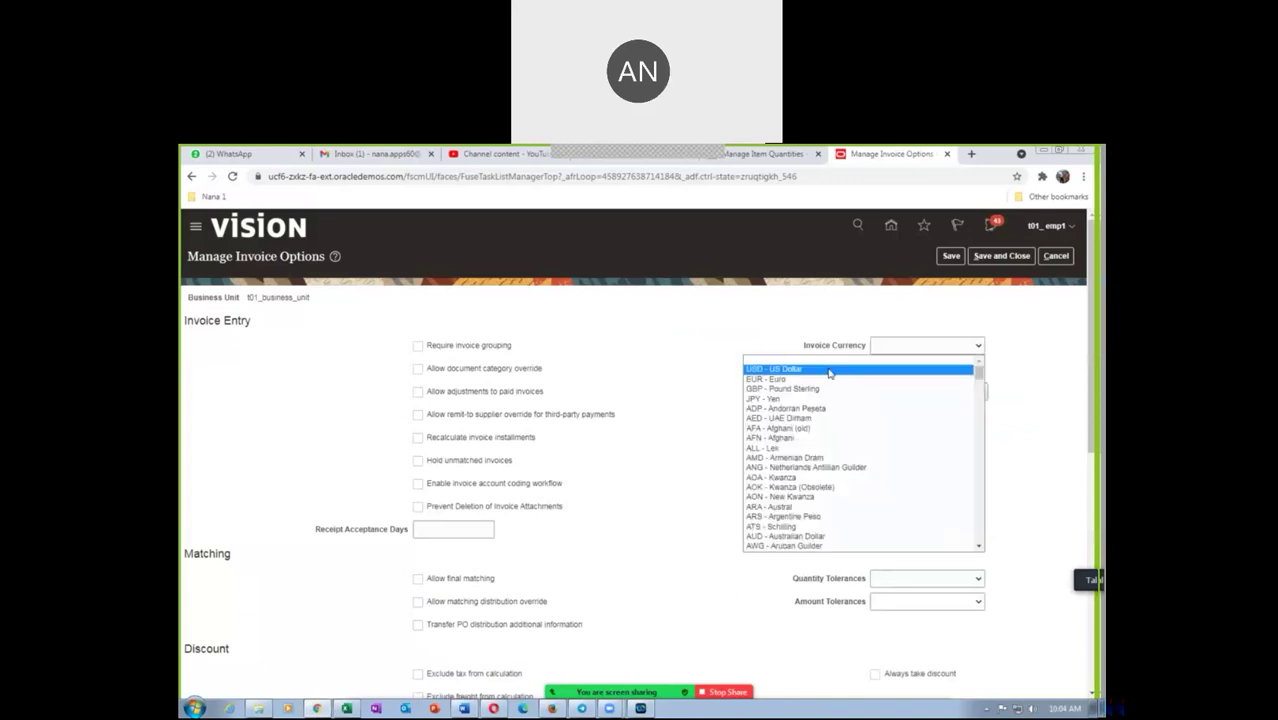
{"action": "left_click", "coordinate": [829, 370]}
{"action": "left_click", "coordinate": [910, 375]}
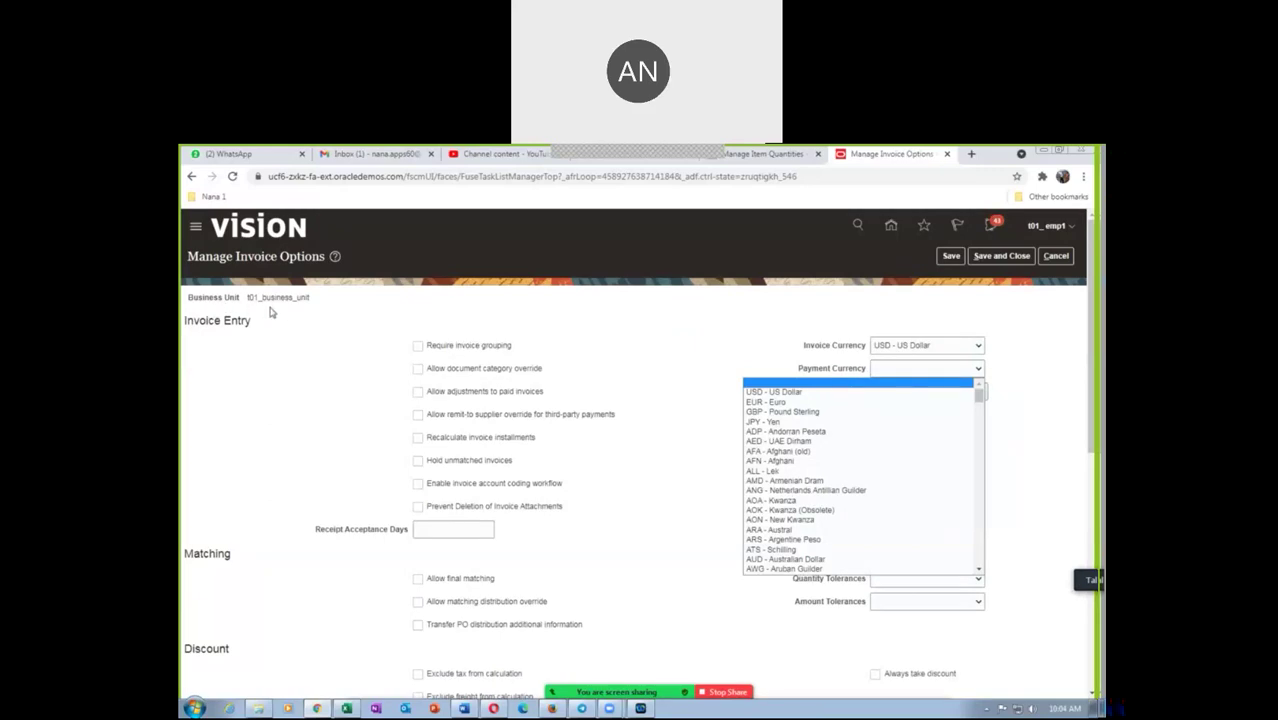
{"action": "left_click", "coordinate": [775, 392]}
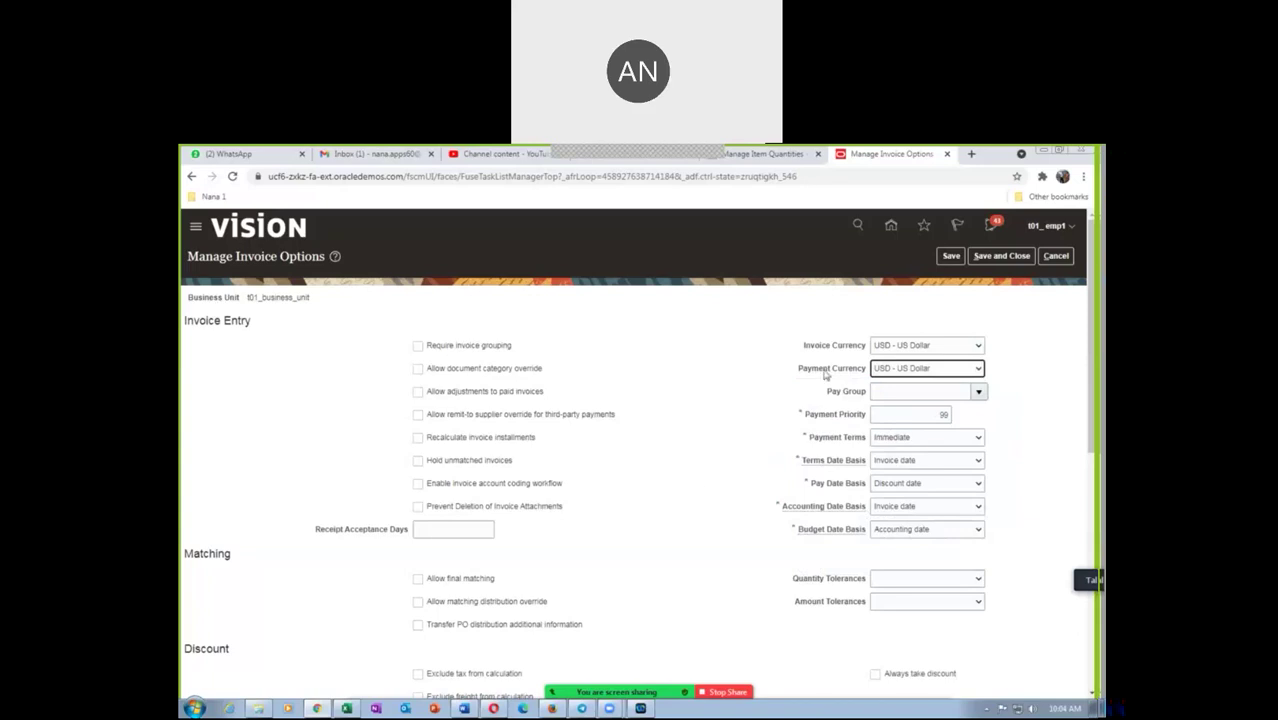
Choose Standard as the pay group and save the invoice options
{"action": "left_click", "coordinate": [911, 390]}
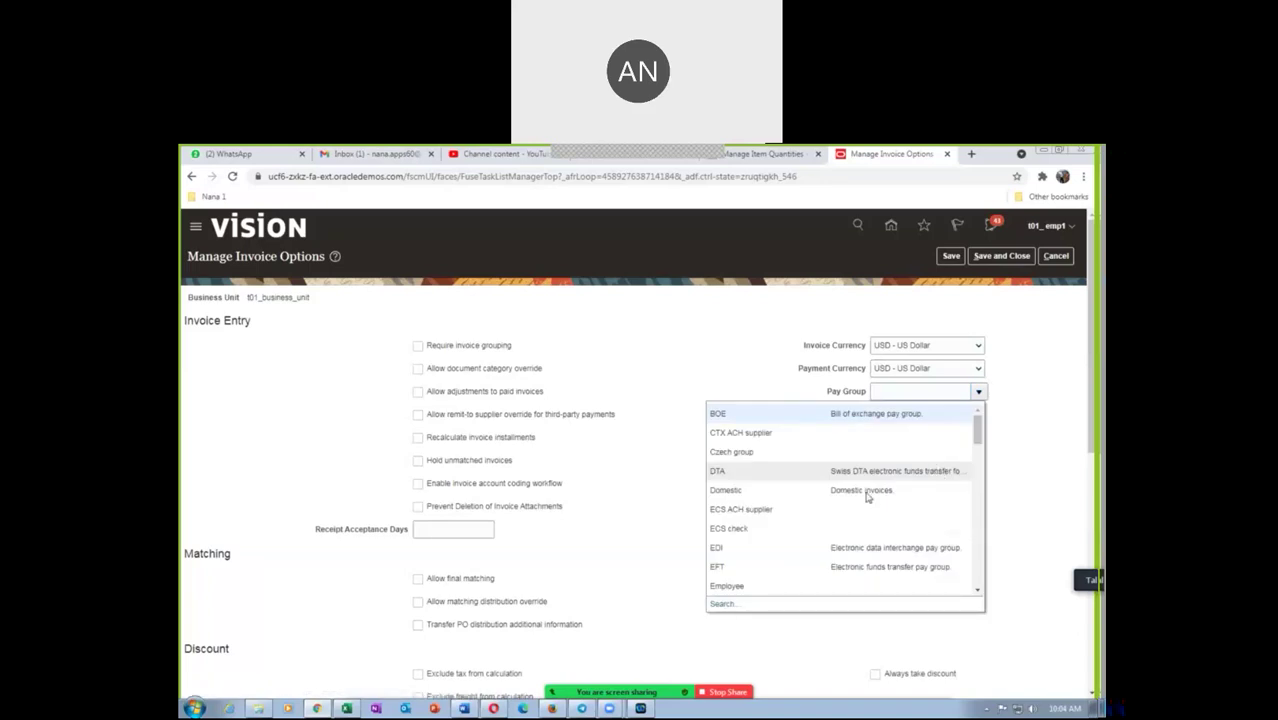
{"action": "left_click_drag", "start_coordinate": [981, 447], "coordinate": [981, 548]}
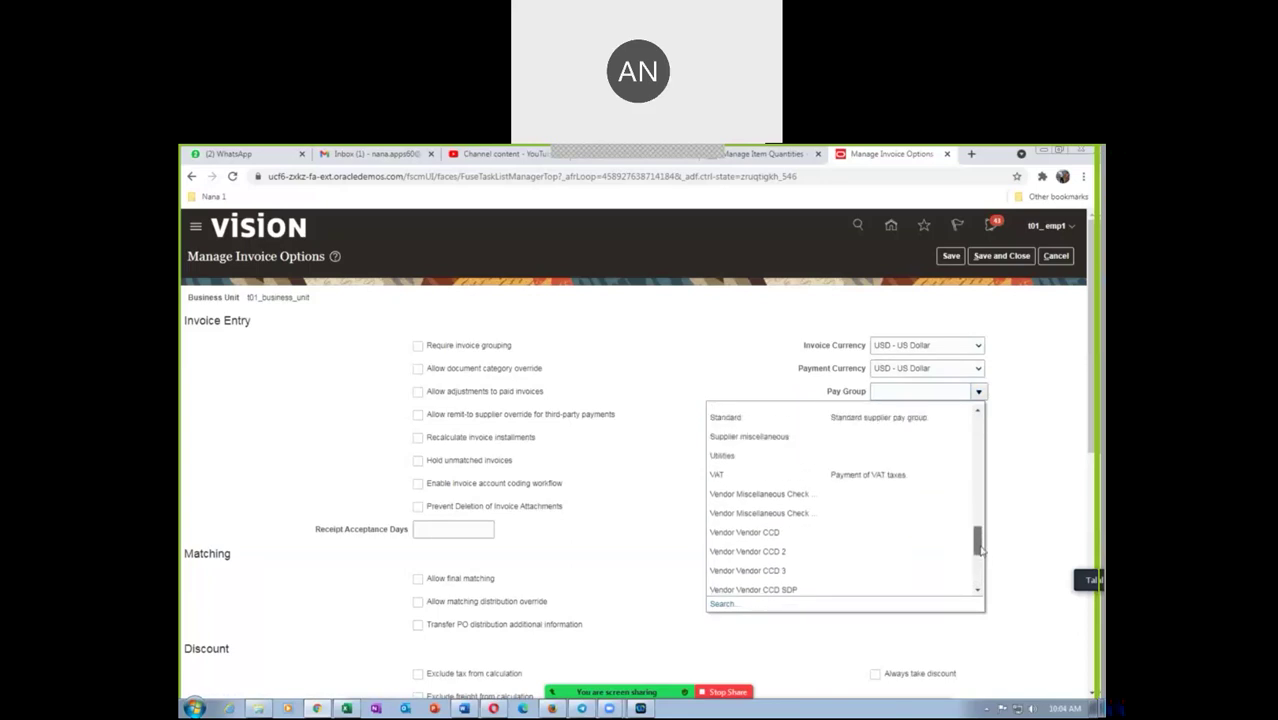
{"action": "left_click", "coordinate": [768, 423]}
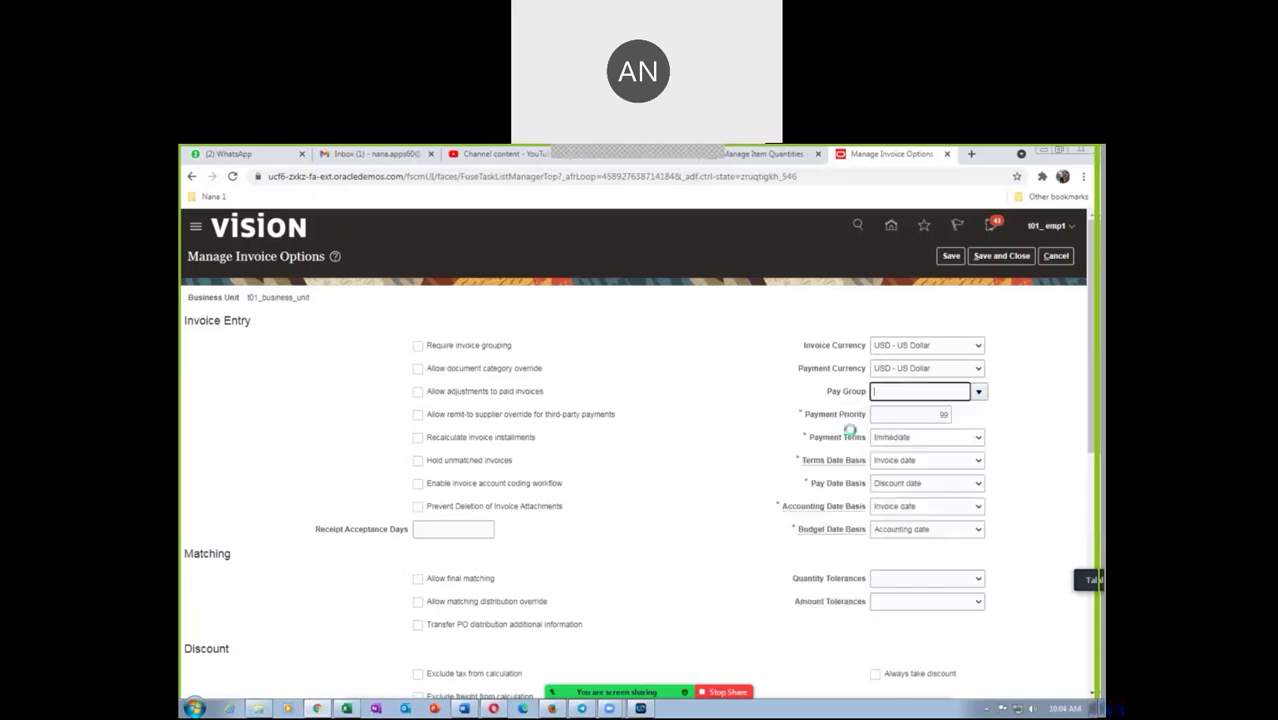
{"action": "left_click", "coordinate": [1055, 452]}
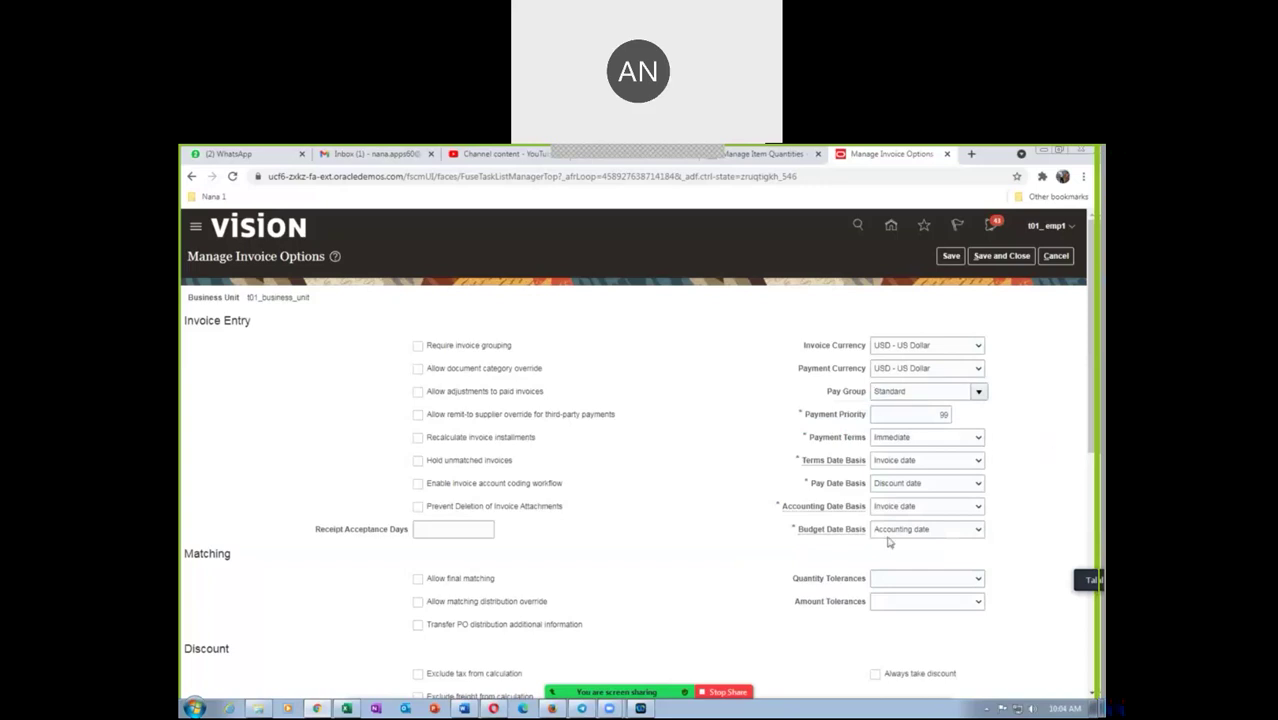
{"action": "scroll", "coordinate": [544, 553], "scroll_direction": "down", "scroll_amount": 4}
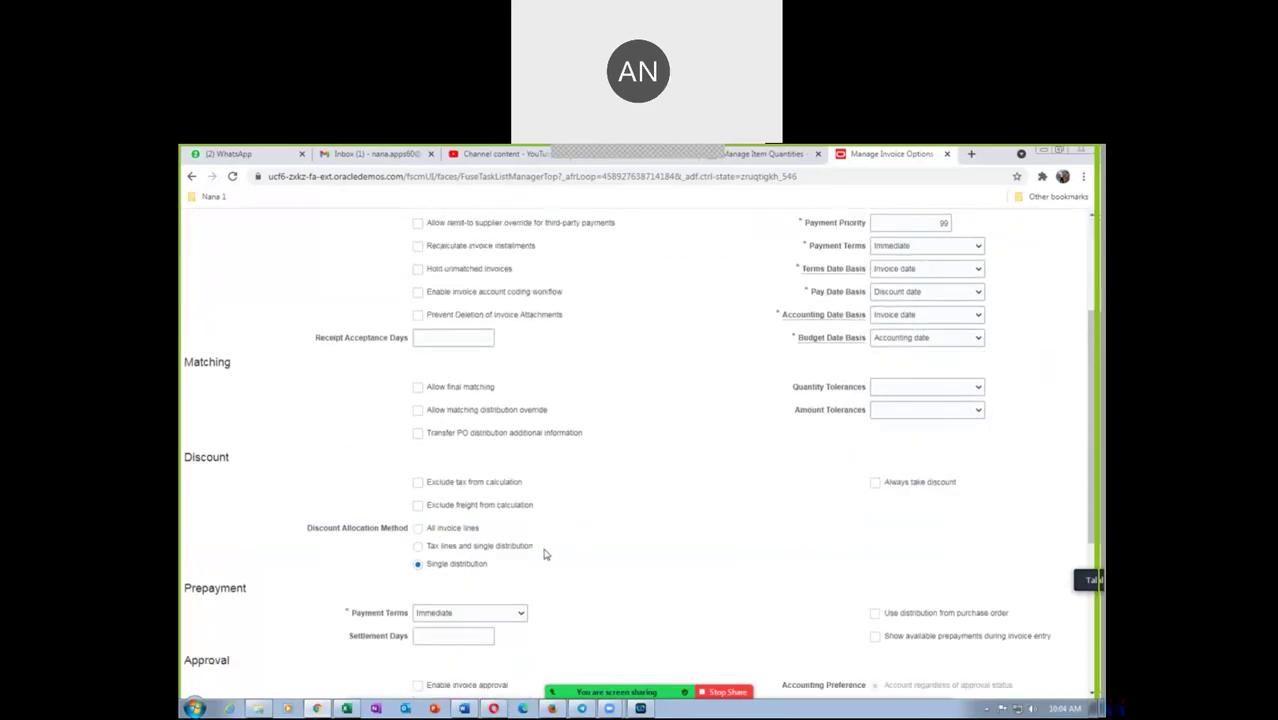
{"action": "scroll", "coordinate": [544, 553], "scroll_direction": "down", "scroll_amount": 4}
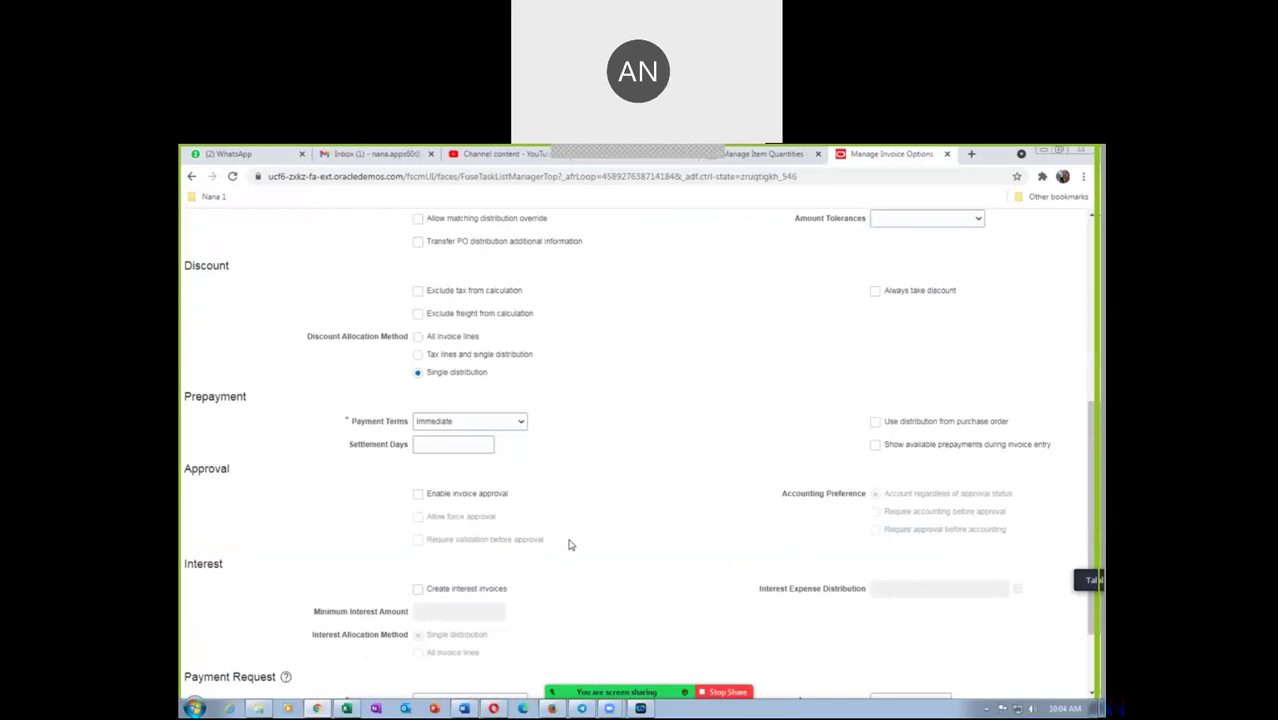
{"action": "scroll", "coordinate": [563, 549], "scroll_direction": "down", "scroll_amount": 2}
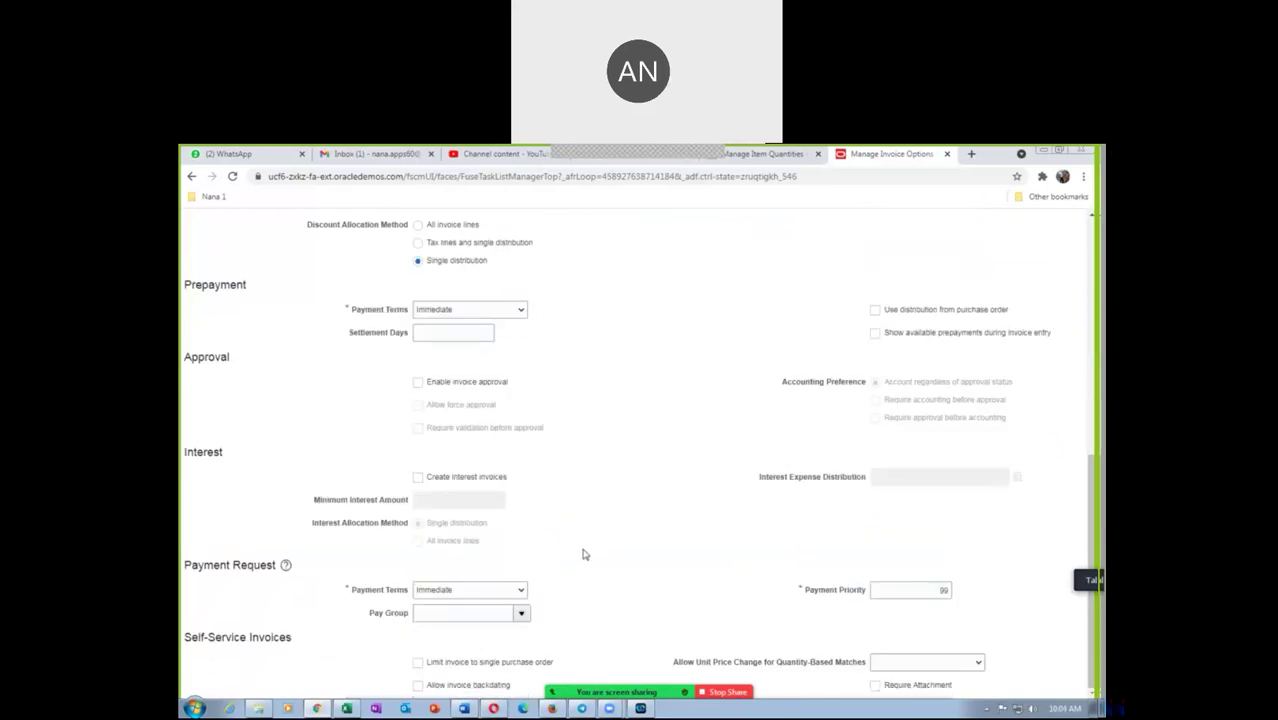
{"action": "scroll", "coordinate": [585, 555], "scroll_direction": "up", "scroll_amount": 8}
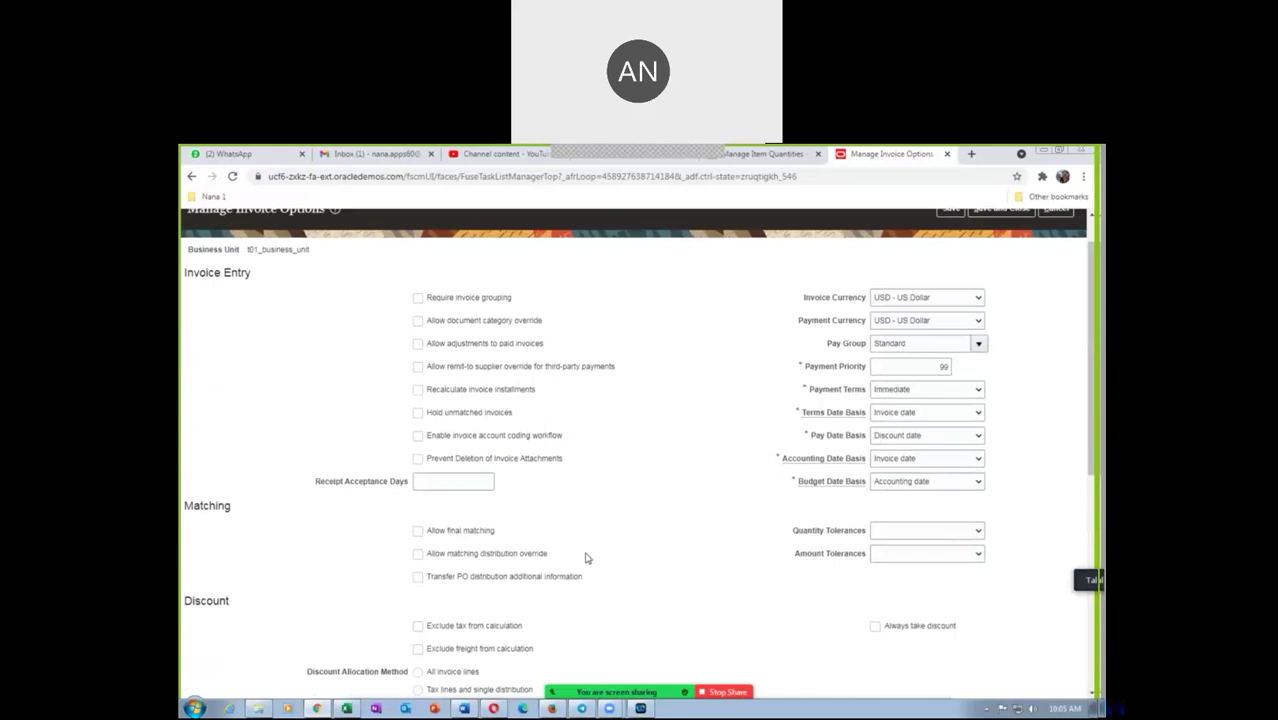
{"action": "scroll", "coordinate": [587, 558], "scroll_direction": "up", "scroll_amount": 1}
{"action": "left_click", "coordinate": [950, 256]}
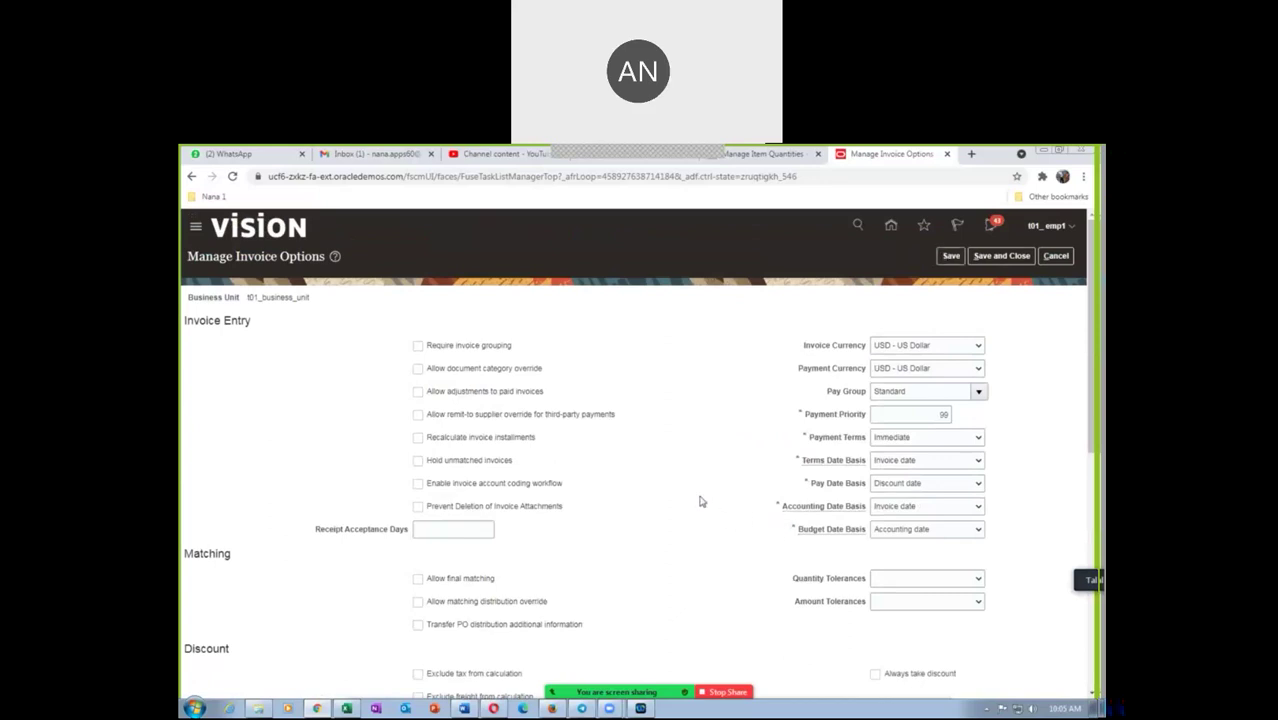
Save and close the invoice options, then show General Accounting apps on the home page
{"action": "left_click", "coordinate": [1002, 256]}
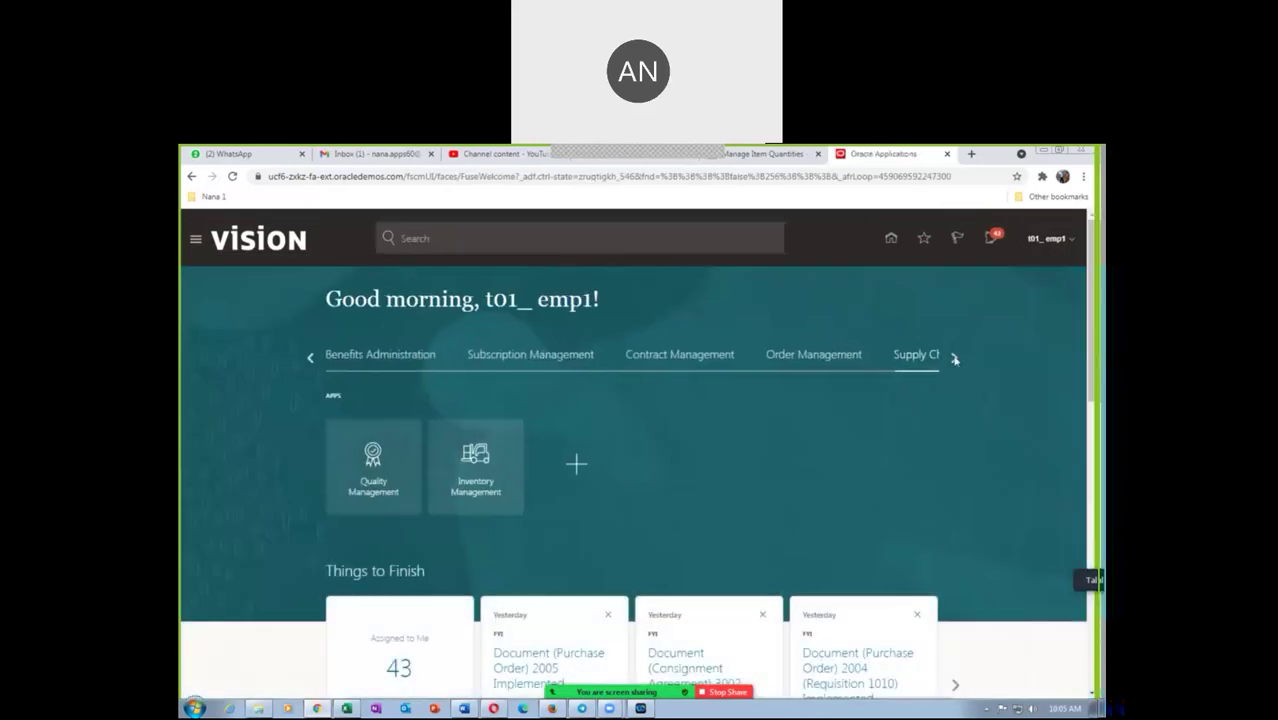
{"action": "left_click", "coordinate": [953, 358]}
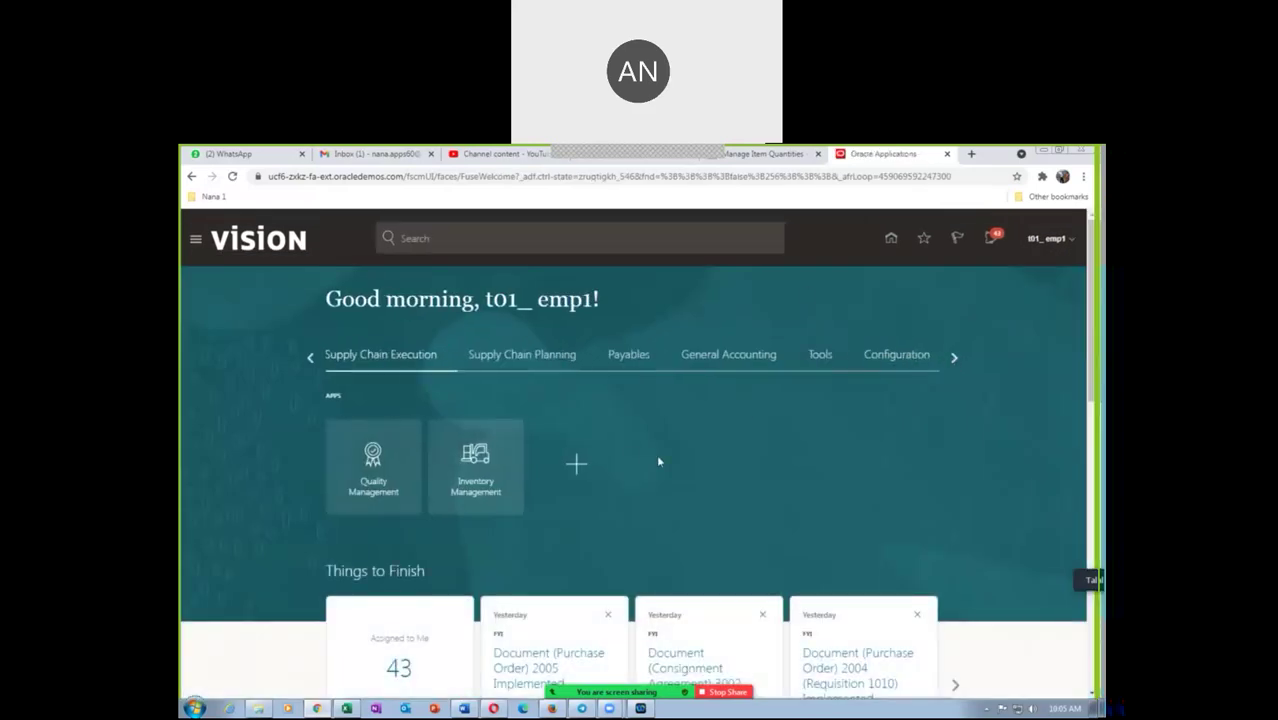
{"action": "left_click", "coordinate": [754, 362]}
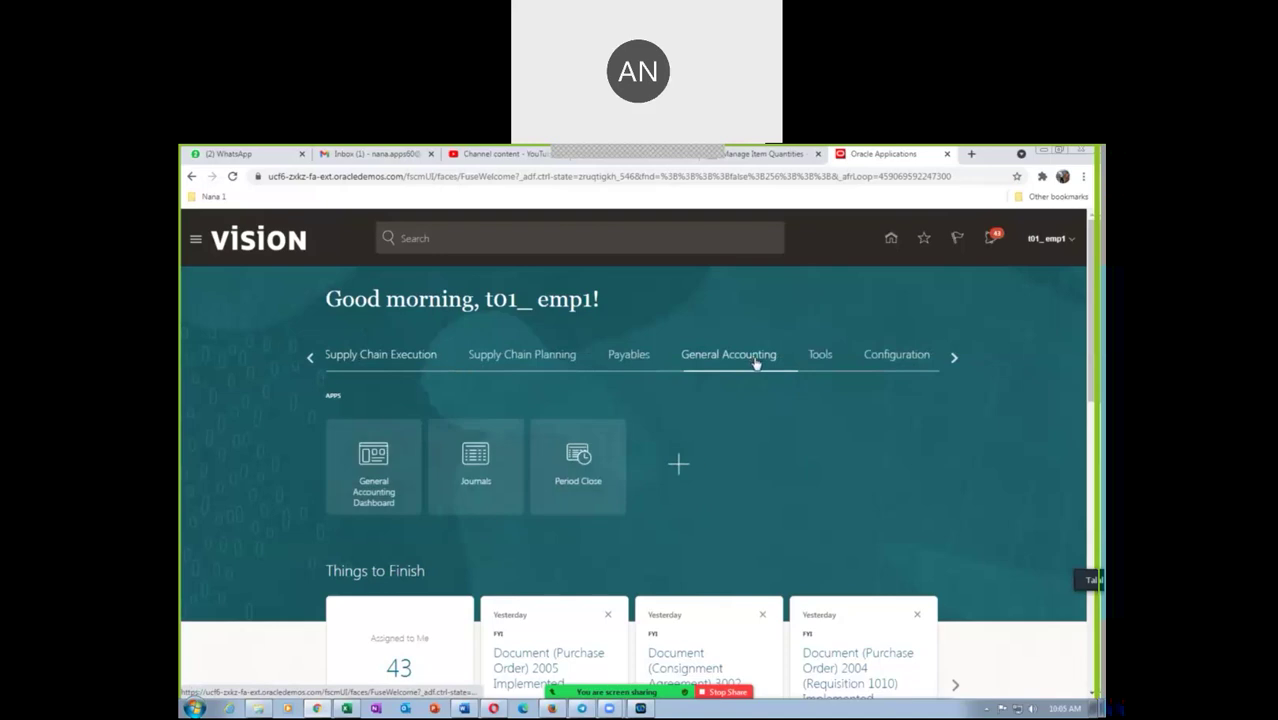
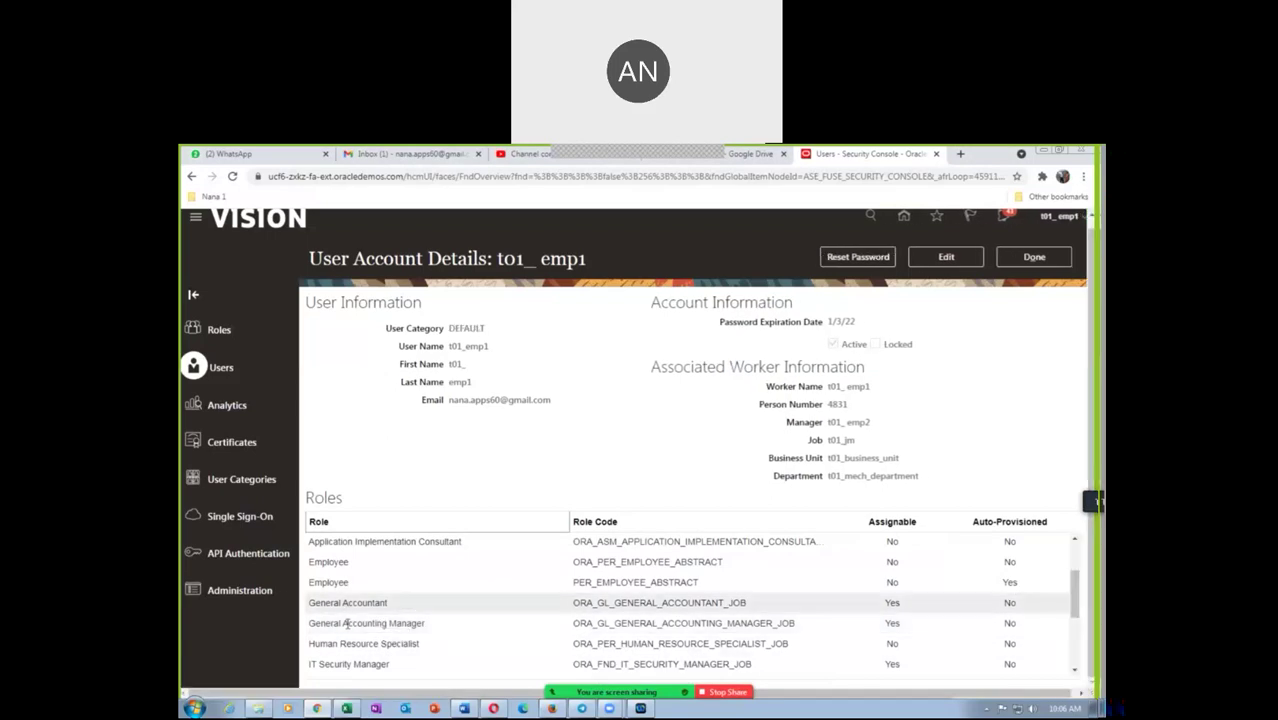
Close the user's account details and go to Setup and Maintenance for Compensation Management
{"action": "left_click_drag", "start_coordinate": [1075, 612], "coordinate": [1080, 572]}
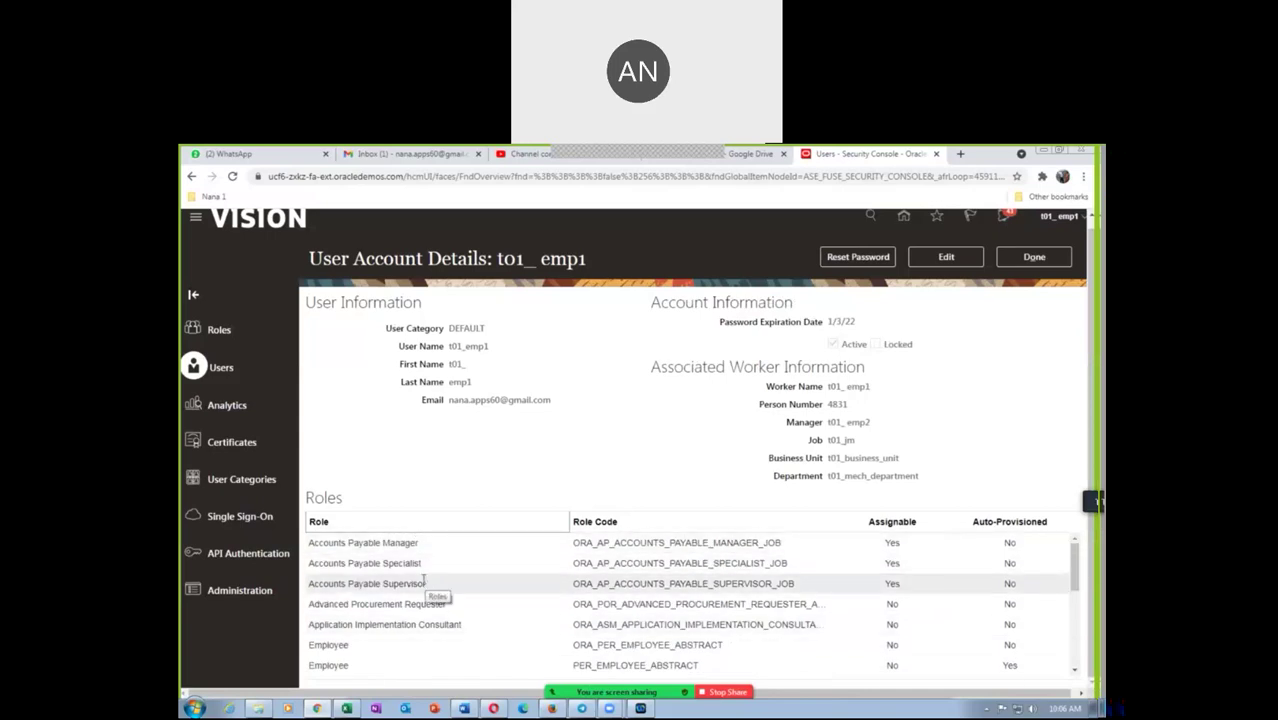
{"action": "left_click_drag", "start_coordinate": [1076, 573], "coordinate": [1080, 597]}
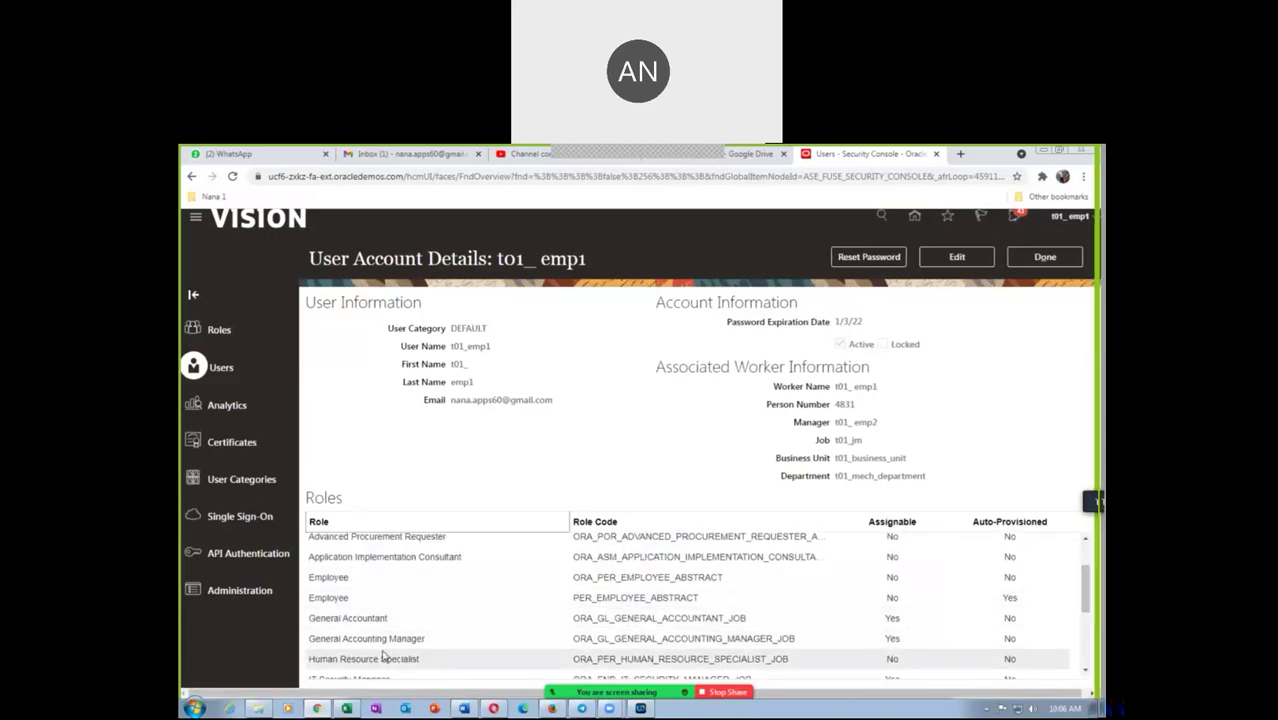
{"action": "left_click", "coordinate": [1045, 257]}
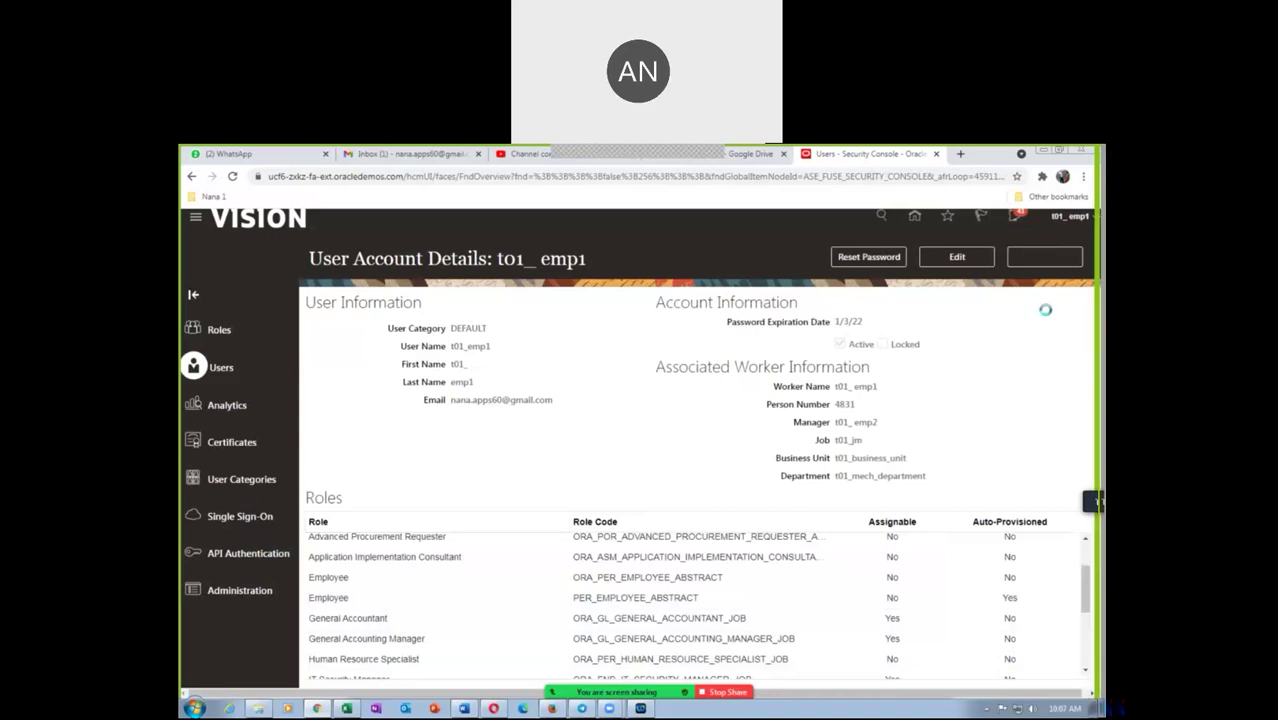
{"action": "left_click", "coordinate": [1079, 222]}
{"action": "left_click", "coordinate": [883, 416]}
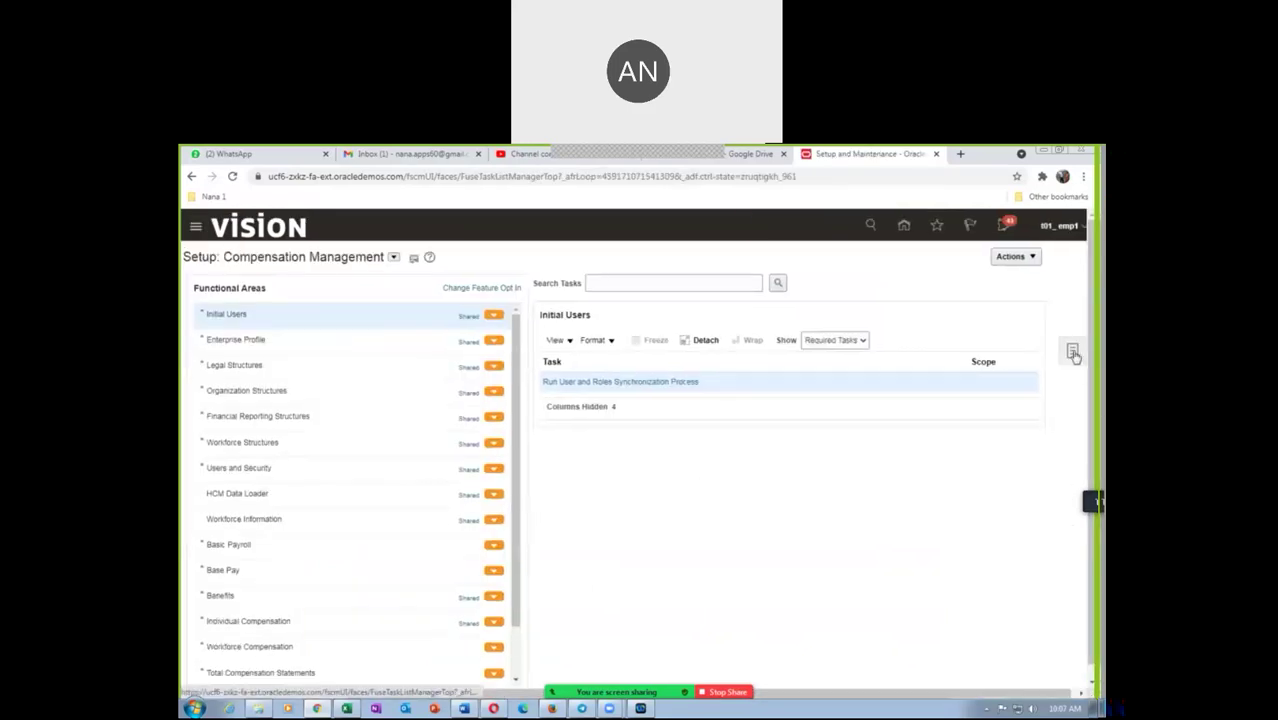
Search setup tasks for 'man%data%access' and open Manage Data Access for Users
{"action": "left_click", "coordinate": [1074, 353]}
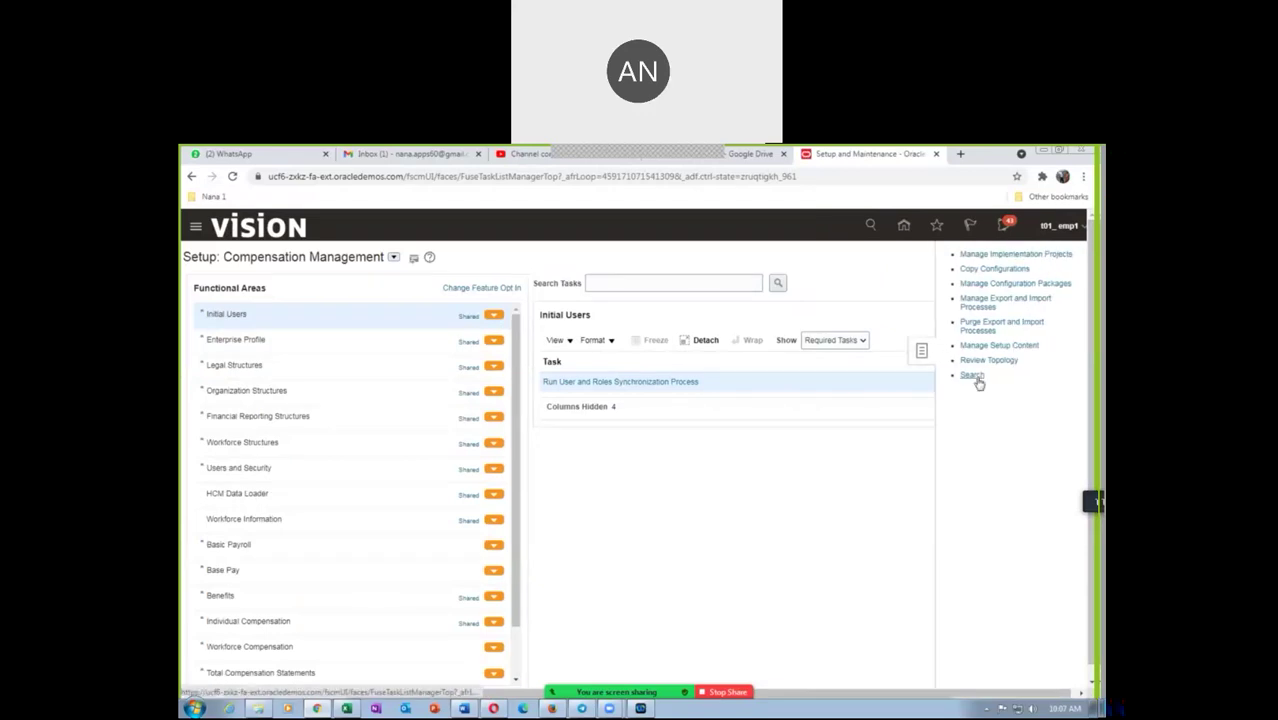
{"action": "left_click", "coordinate": [972, 375]}
{"action": "left_click", "coordinate": [500, 283]}
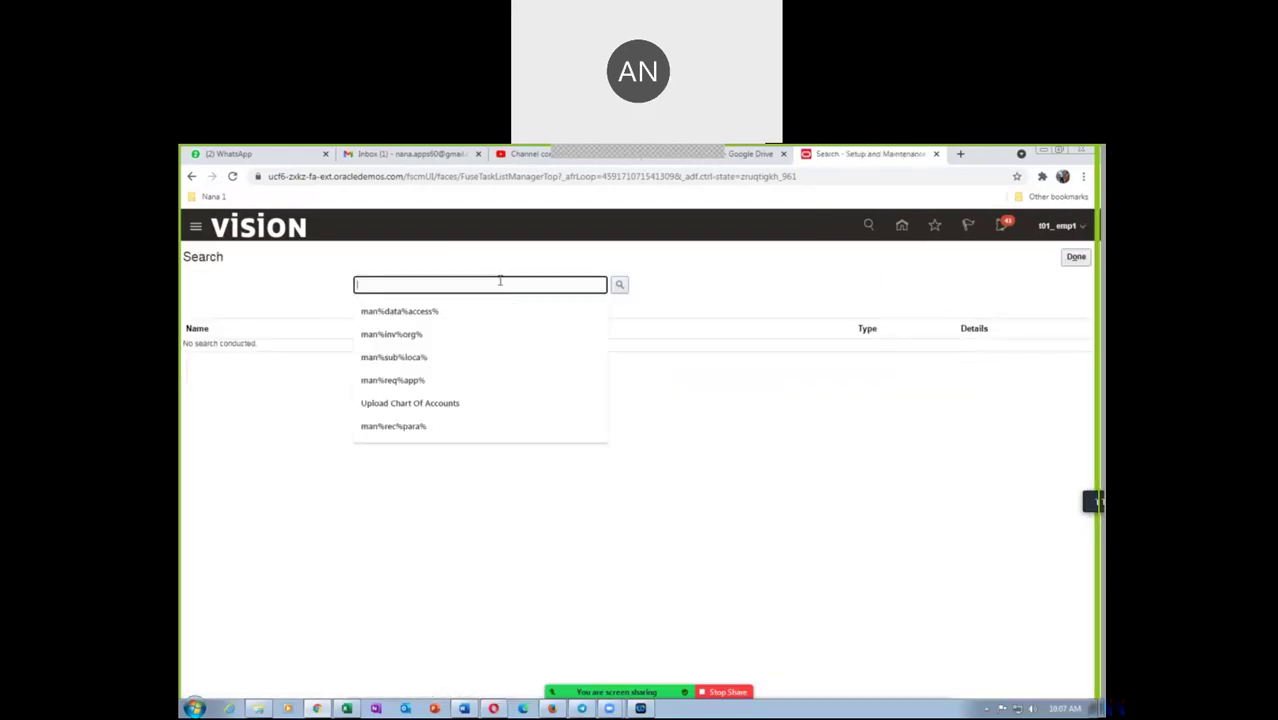
{"action": "type", "text": "man%data%access%"}
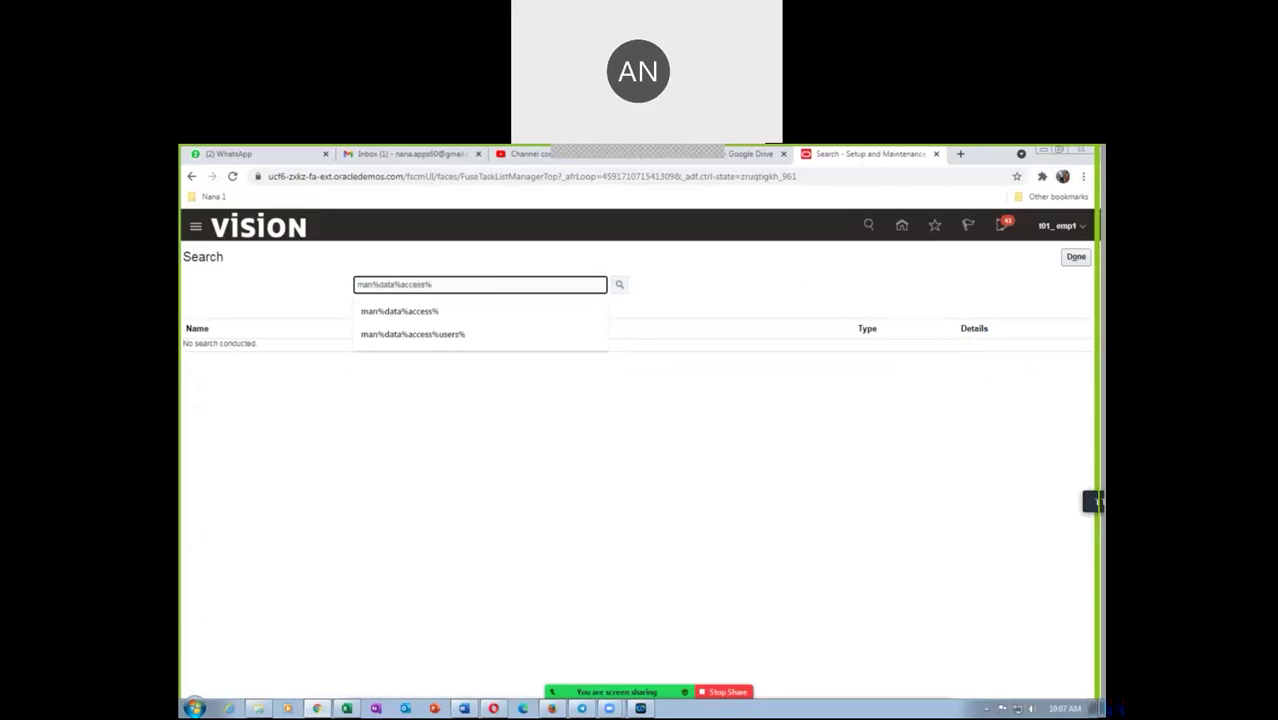
{"action": "key", "text": "Return"}
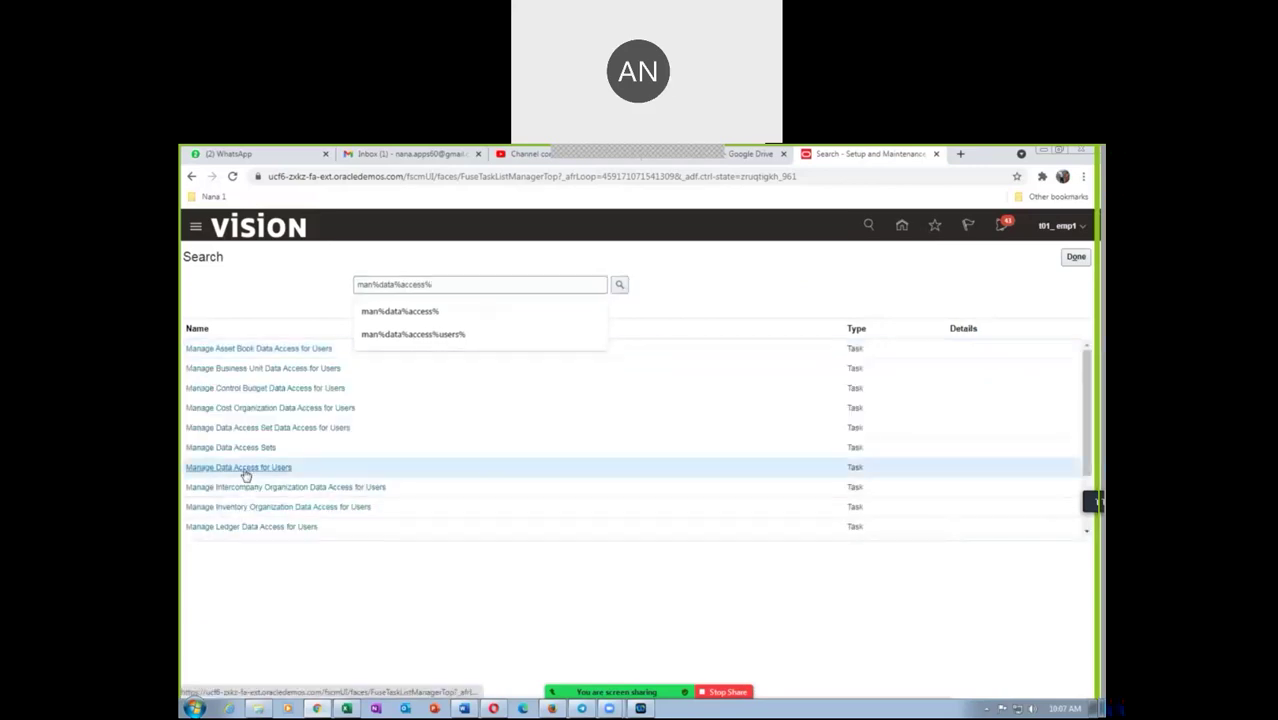
{"action": "left_click", "coordinate": [244, 471]}
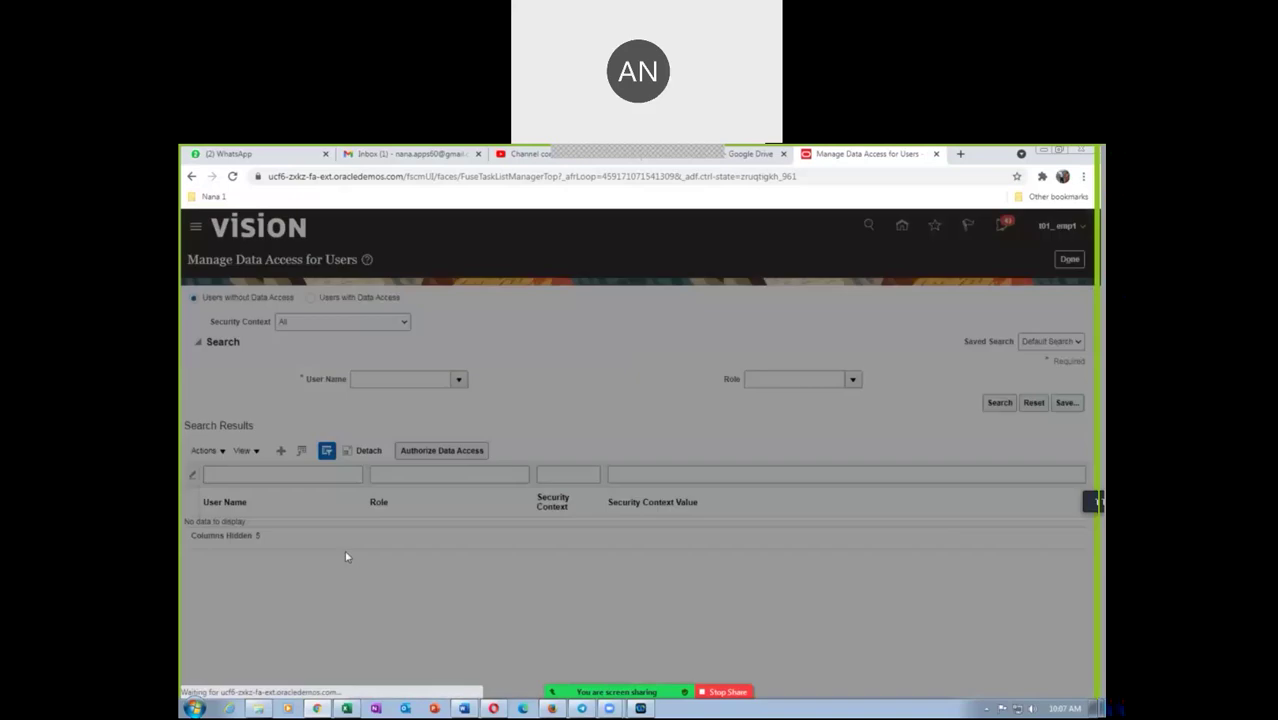
Give the first employee user General Accountant access on data access set t01_primary_ledger
{"action": "left_click", "coordinate": [423, 467]}
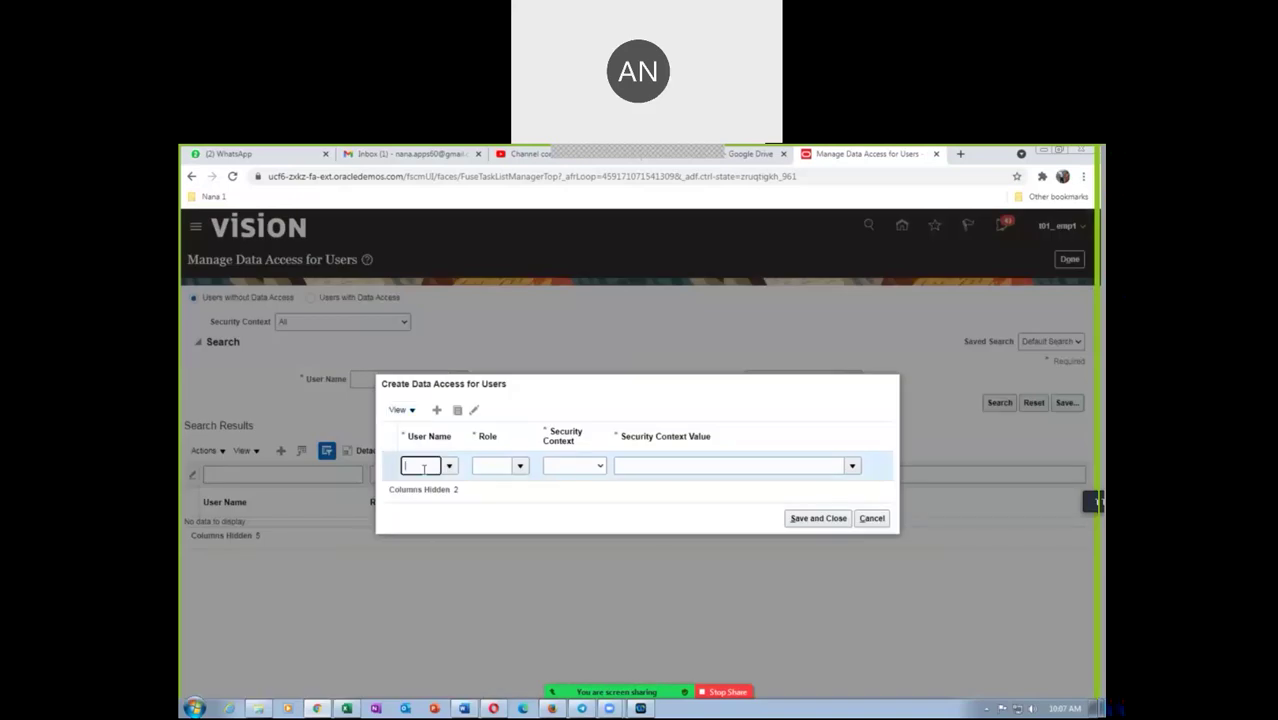
{"action": "type", "text": "t01_emp1"}
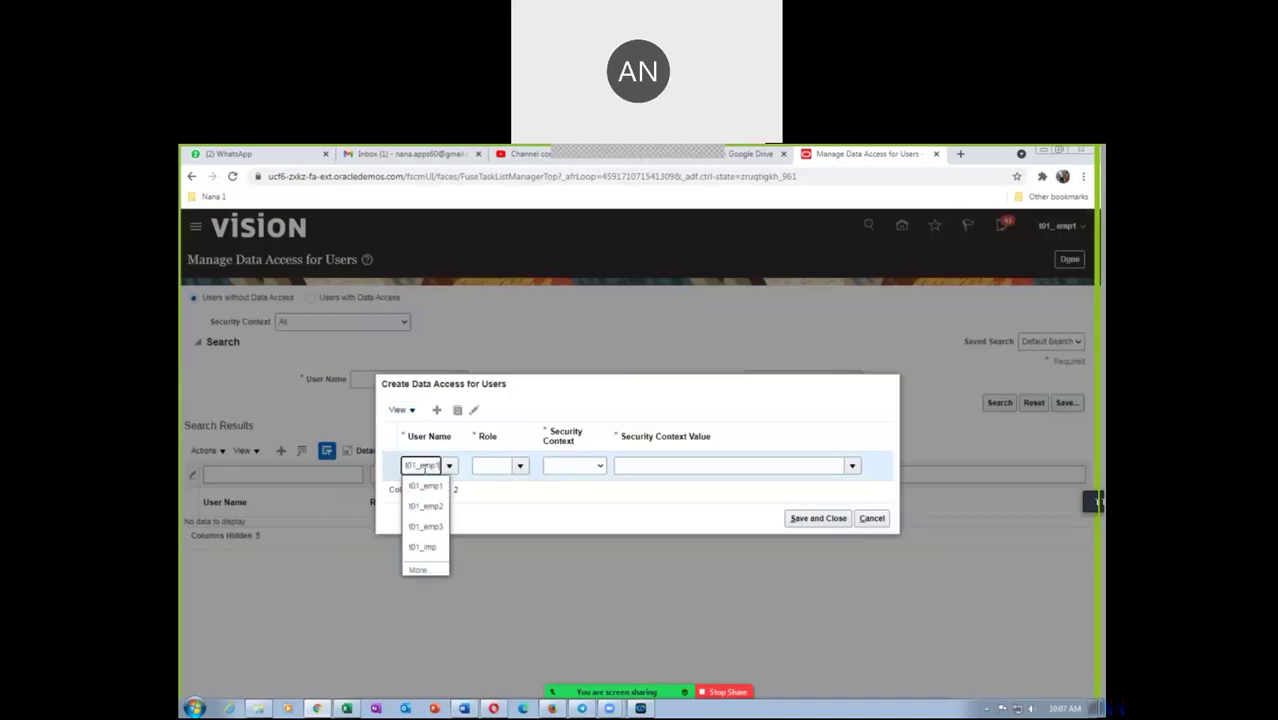
{"action": "left_click", "coordinate": [425, 486]}
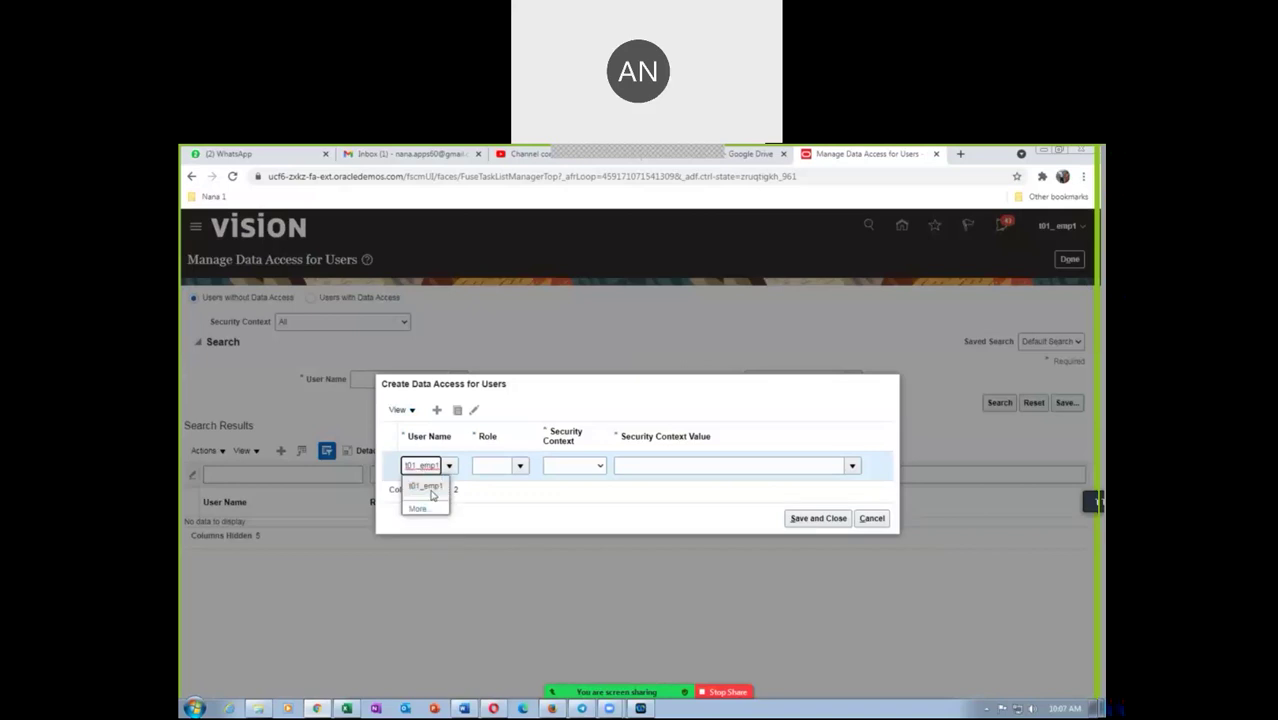
{"action": "left_click", "coordinate": [496, 467]}
{"action": "type", "text": "gen"}
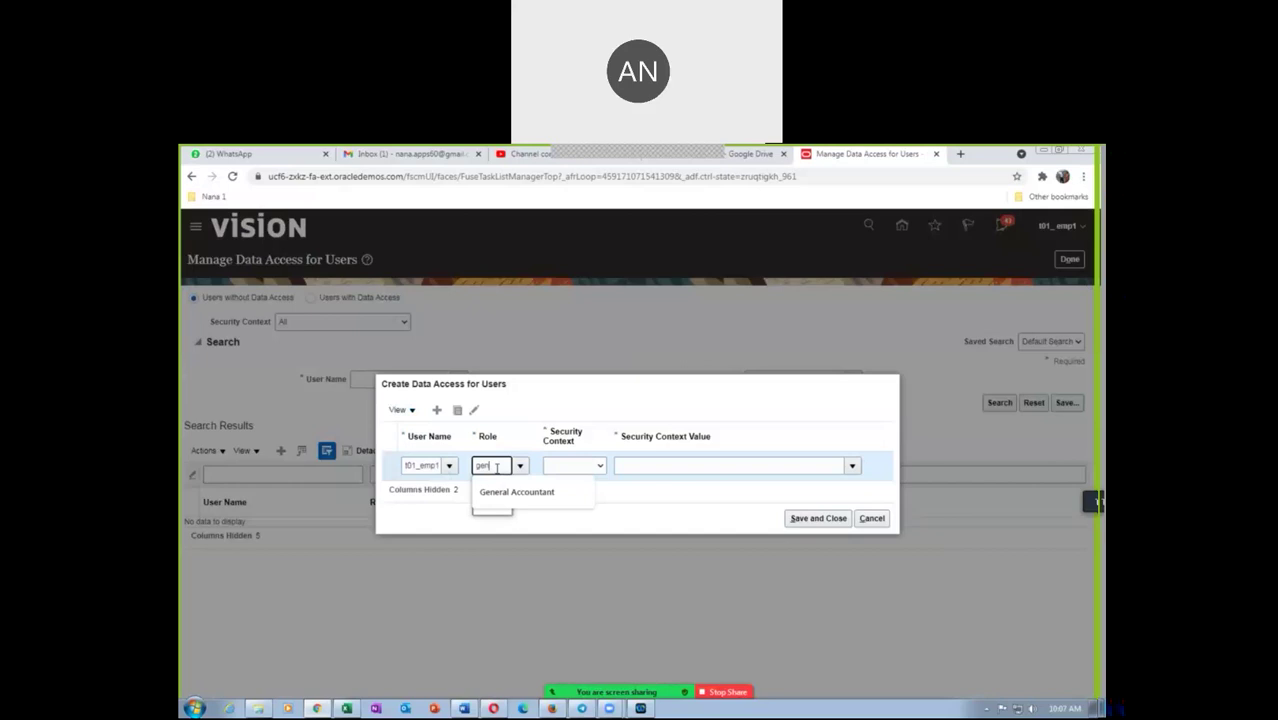
{"action": "left_click", "coordinate": [512, 493]}
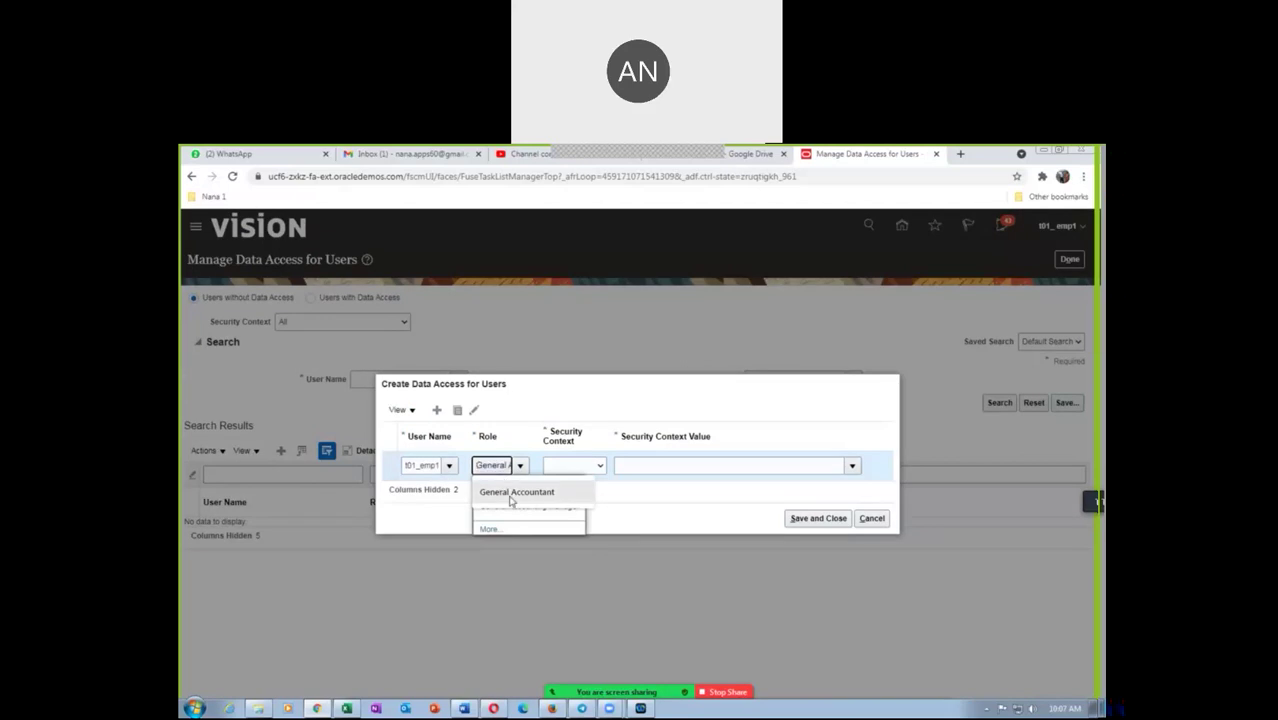
{"action": "left_click", "coordinate": [503, 487]}
{"action": "left_click", "coordinate": [582, 468]}
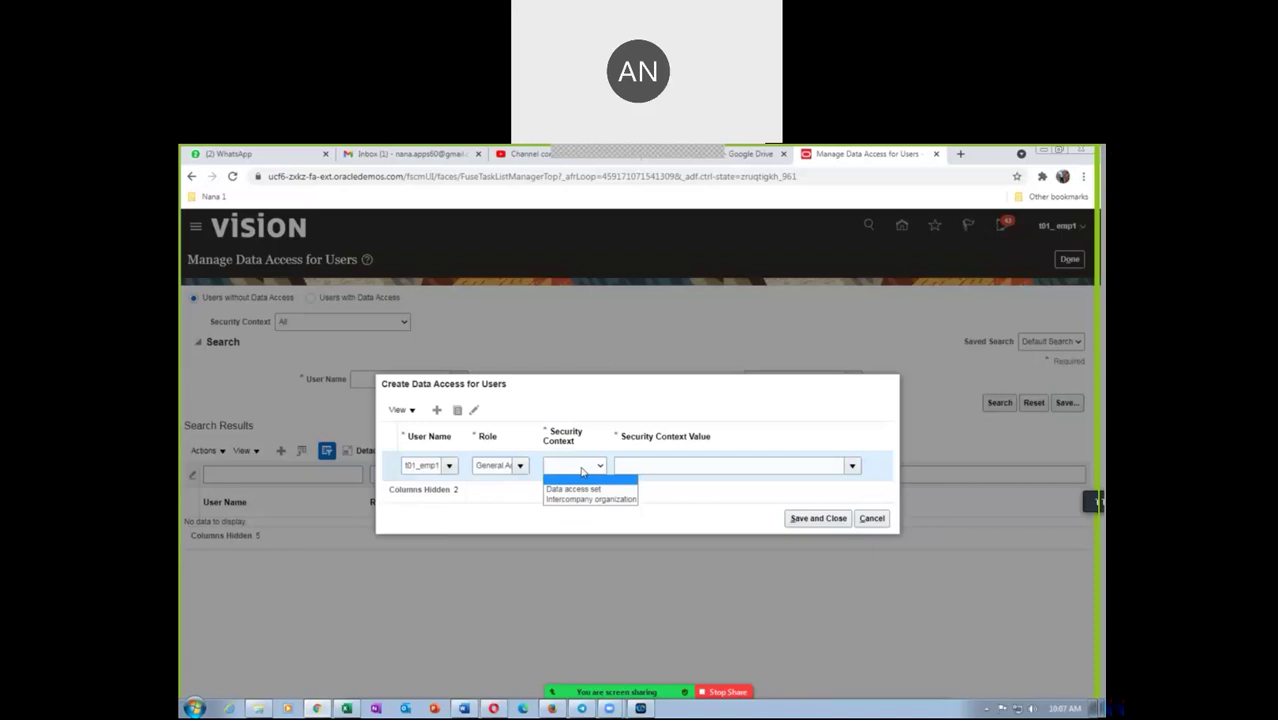
{"action": "left_click", "coordinate": [578, 489]}
{"action": "left_click", "coordinate": [662, 467]}
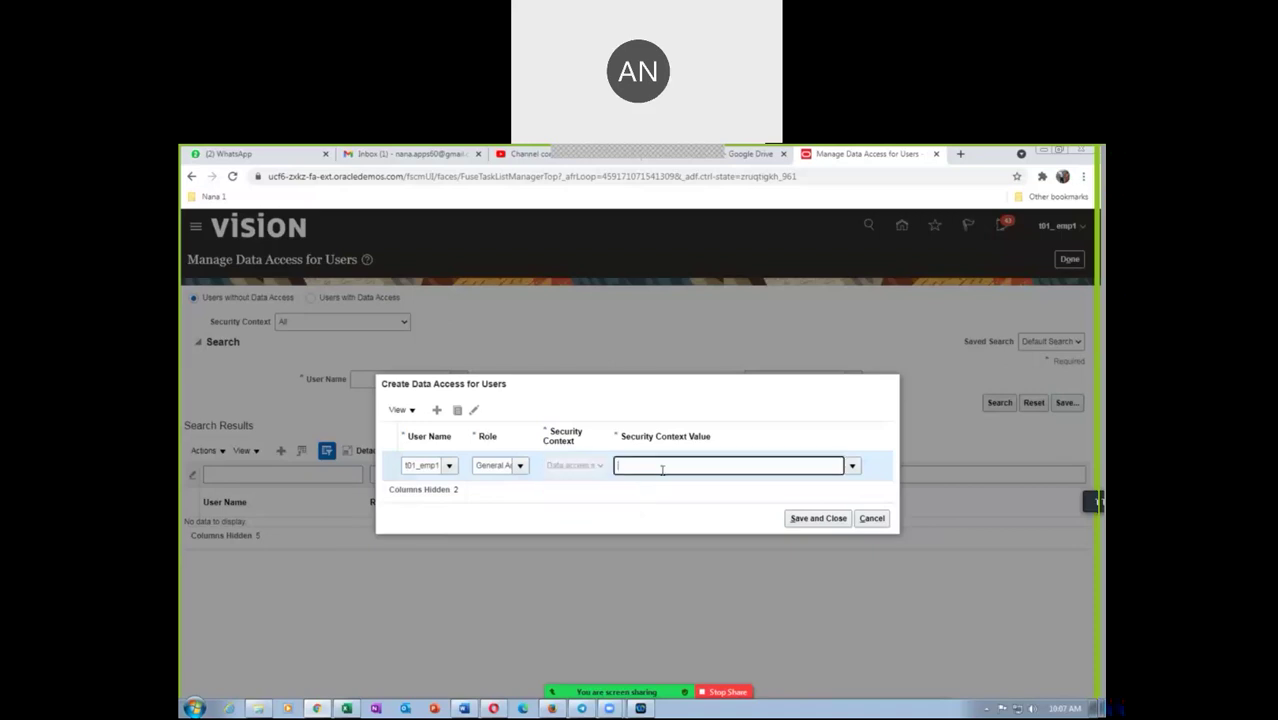
{"action": "type", "text": "101"}
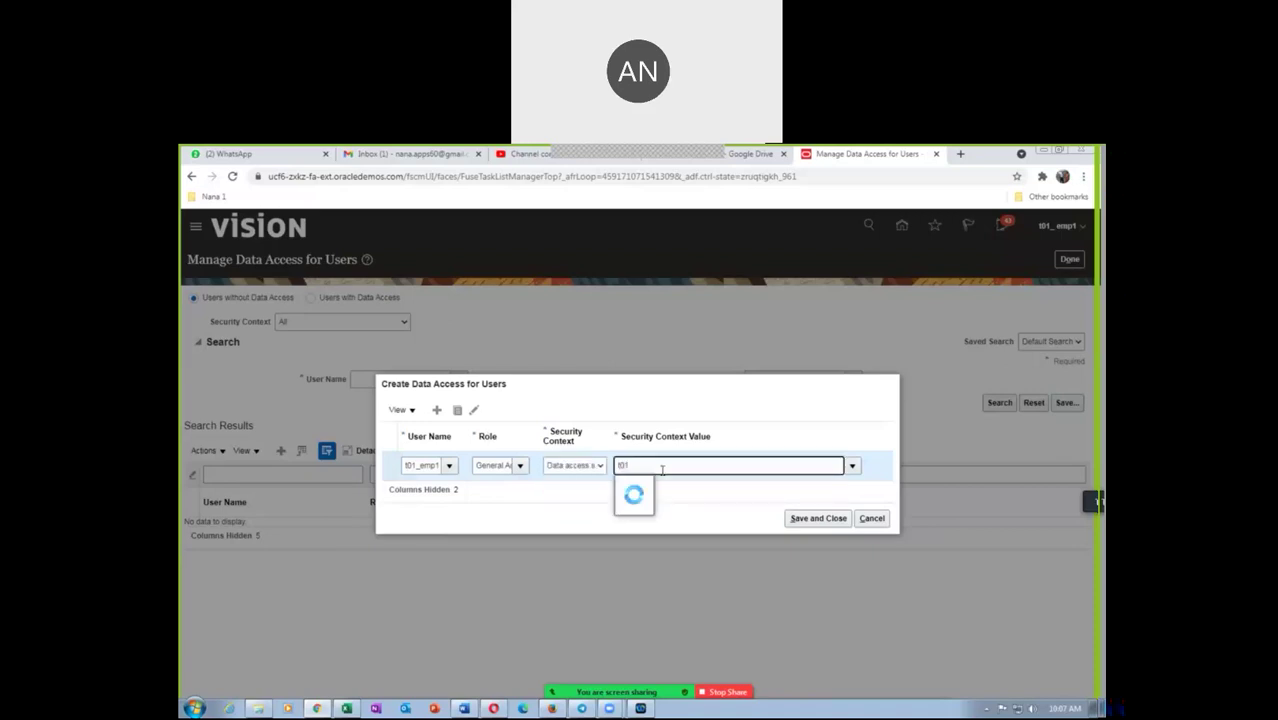
{"action": "left_click", "coordinate": [674, 487]}
{"action": "left_click", "coordinate": [612, 408]}
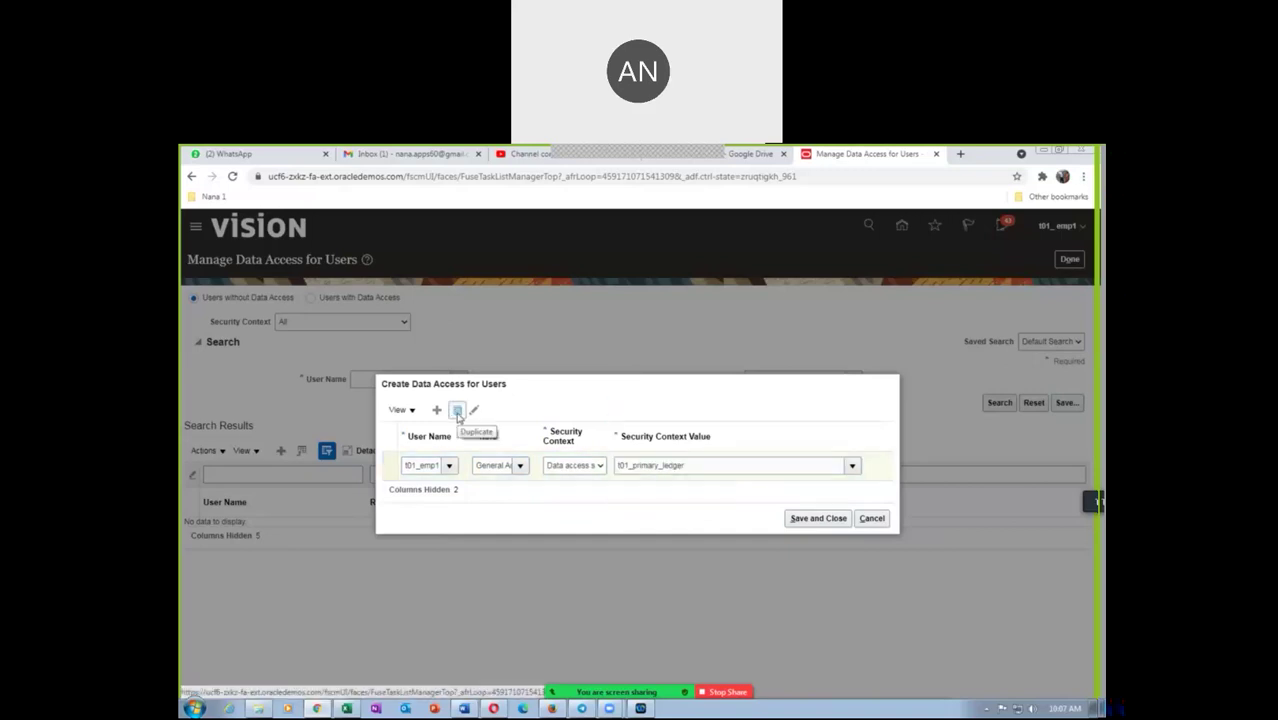
Duplicate the row as General Accounting Manager on t01_primary_ledger, then save and close
{"action": "left_click", "coordinate": [457, 411]}
{"action": "left_click", "coordinate": [462, 413]}
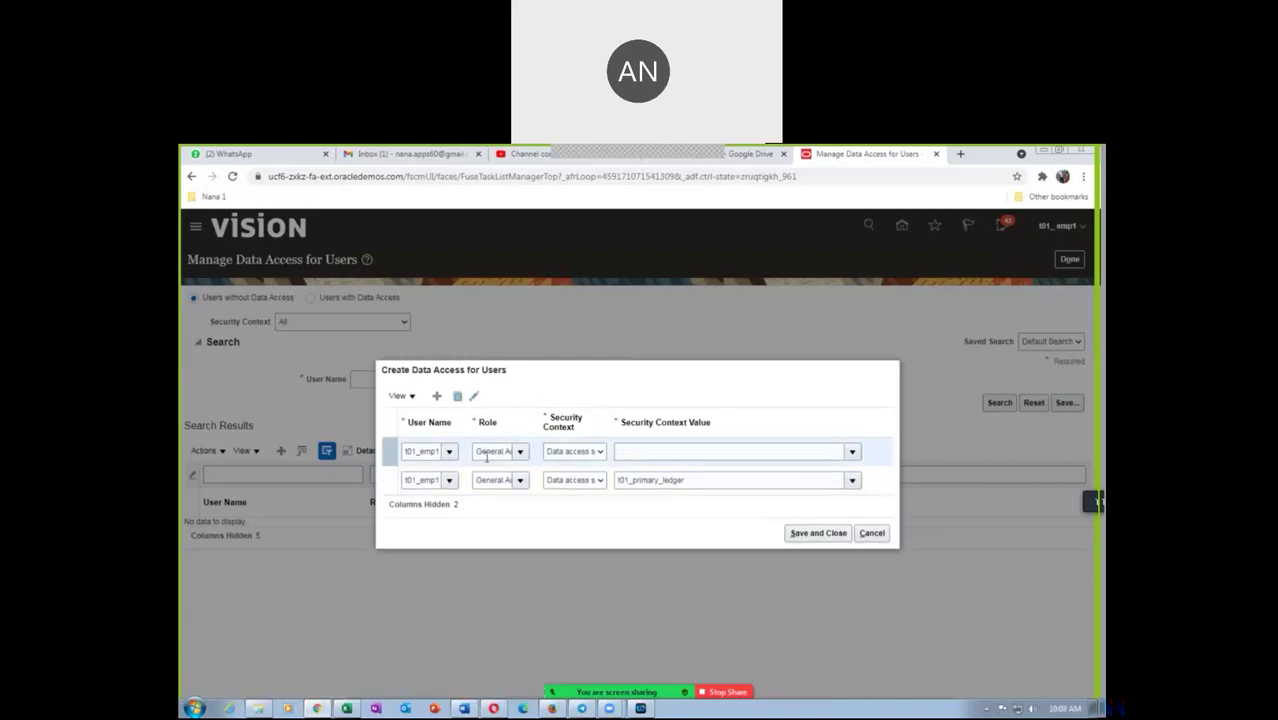
{"action": "left_click", "coordinate": [497, 453]}
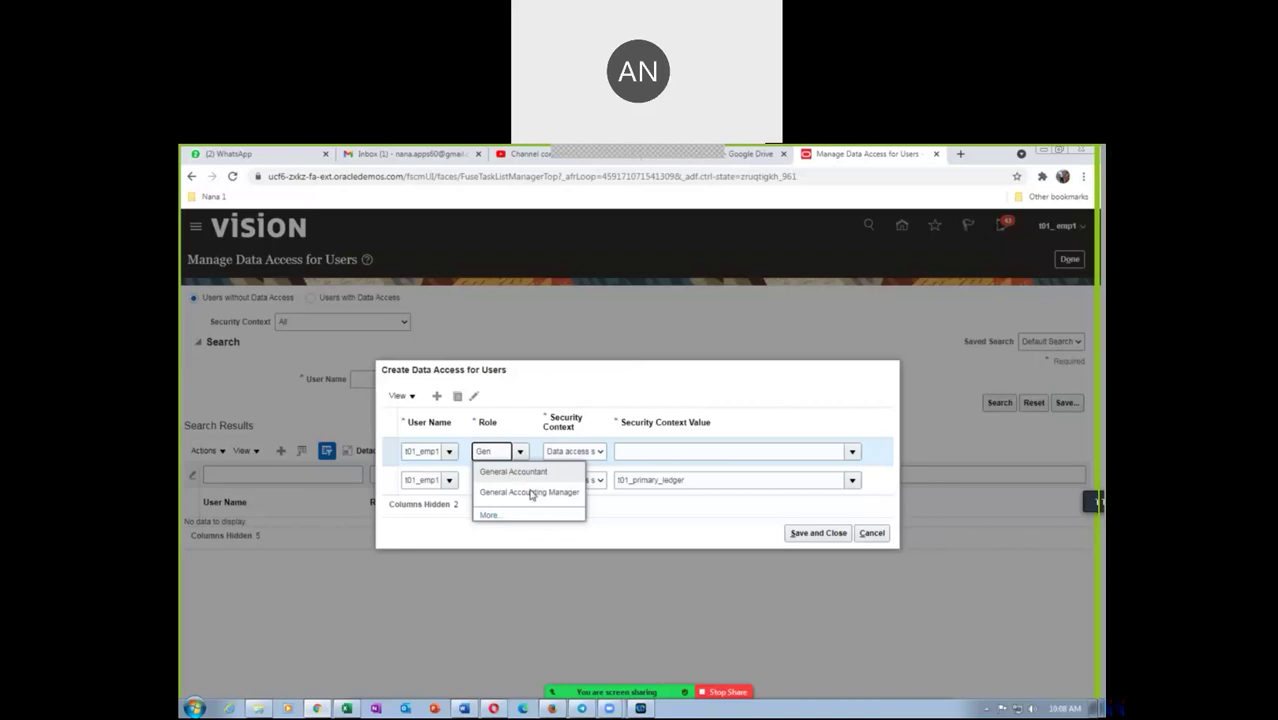
{"action": "left_click", "coordinate": [530, 492]}
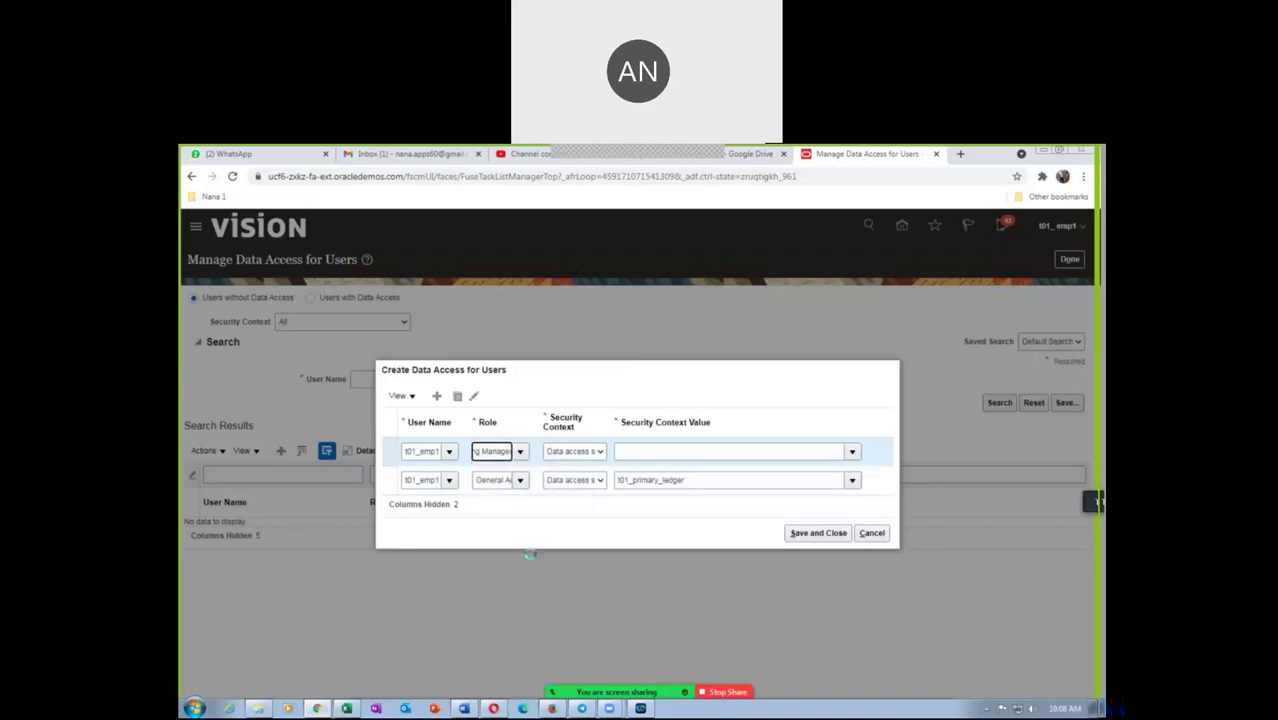
{"action": "left_click", "coordinate": [569, 452]}
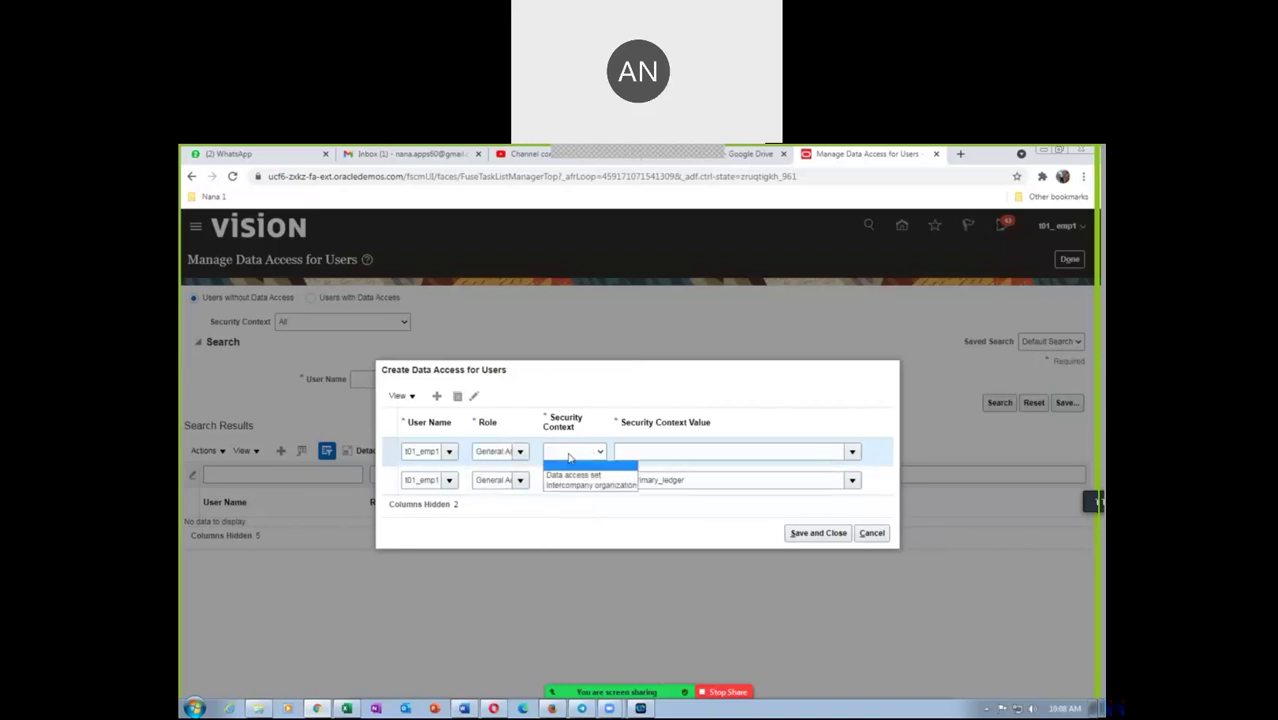
{"action": "left_click", "coordinate": [577, 479]}
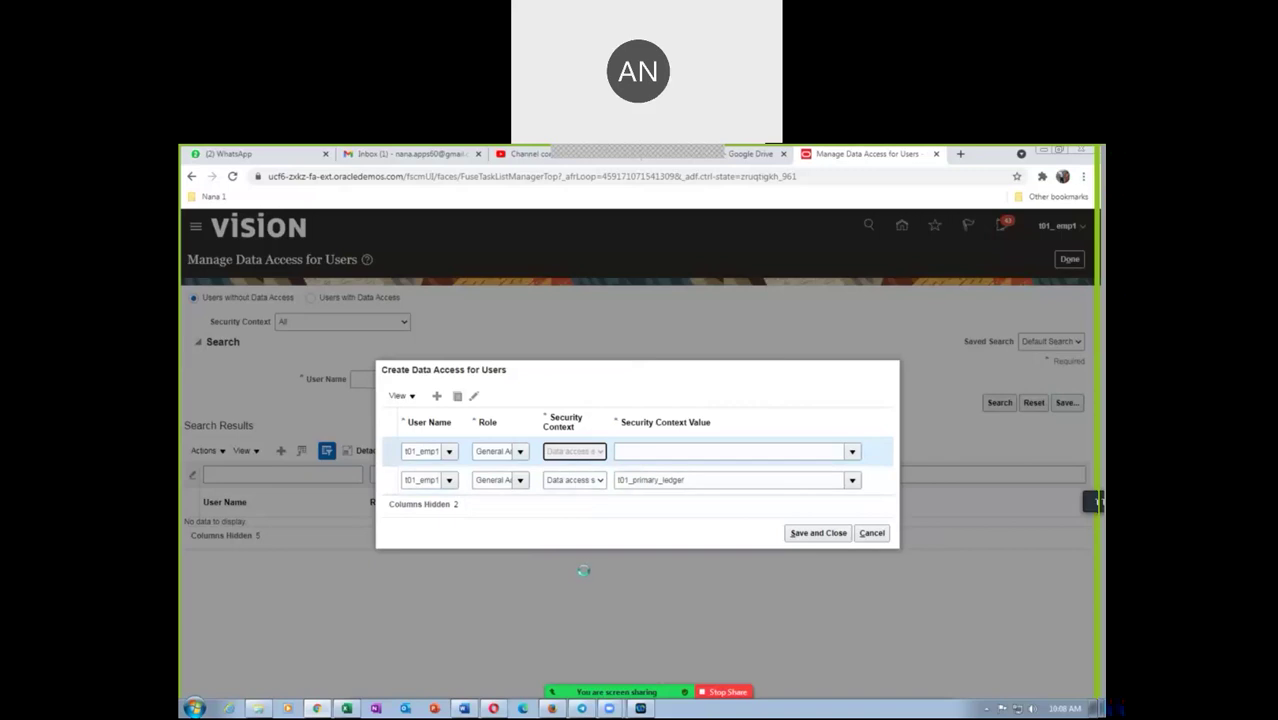
{"action": "left_click", "coordinate": [636, 455]}
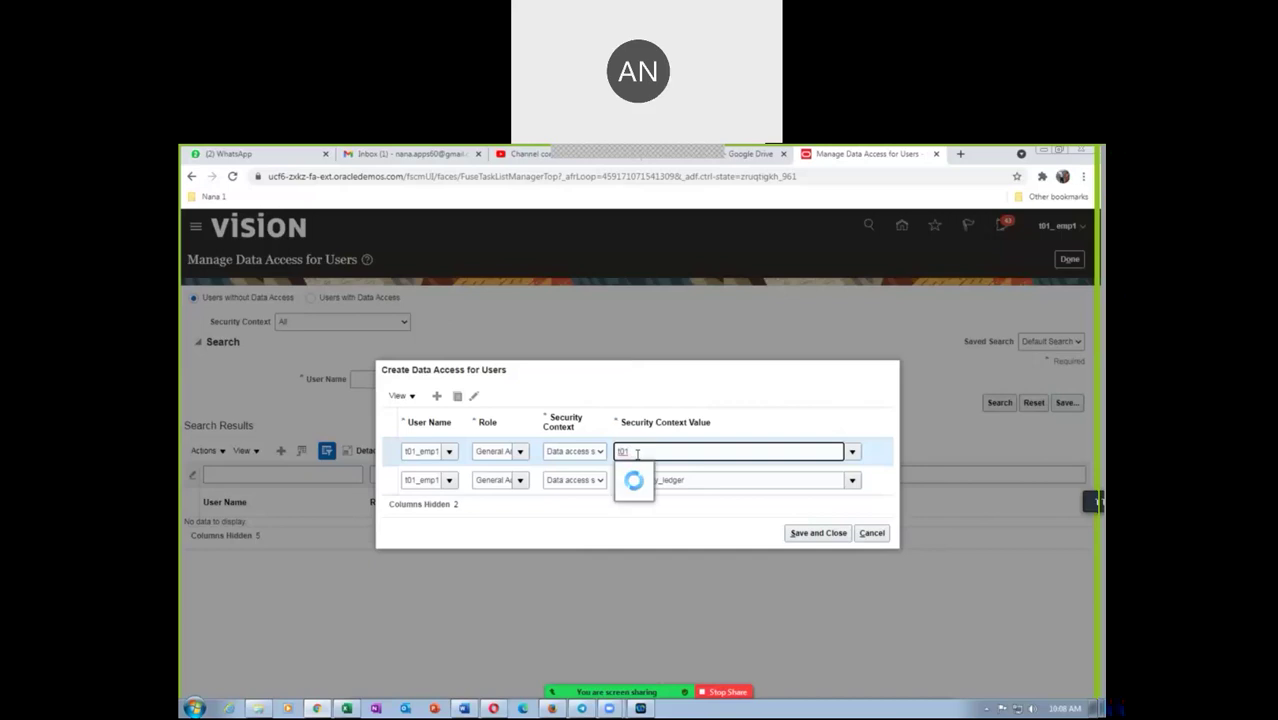
{"action": "left_click", "coordinate": [655, 472]}
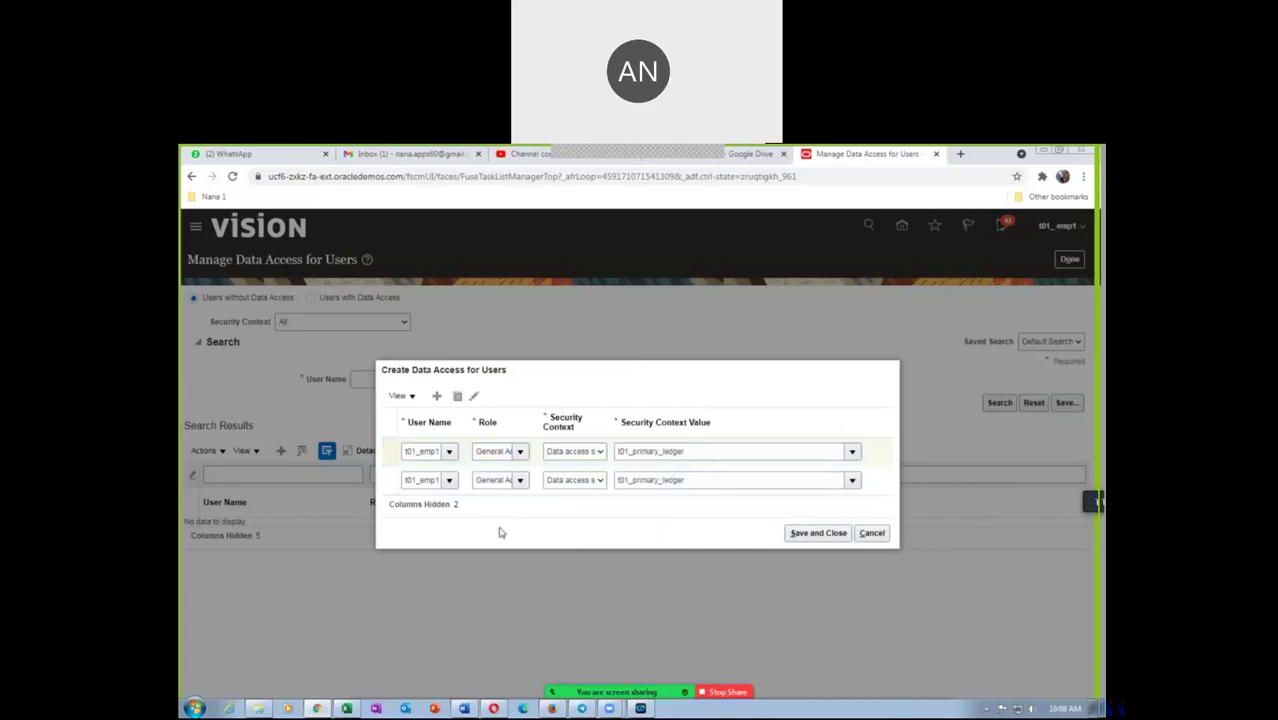
{"action": "left_click", "coordinate": [830, 535]}
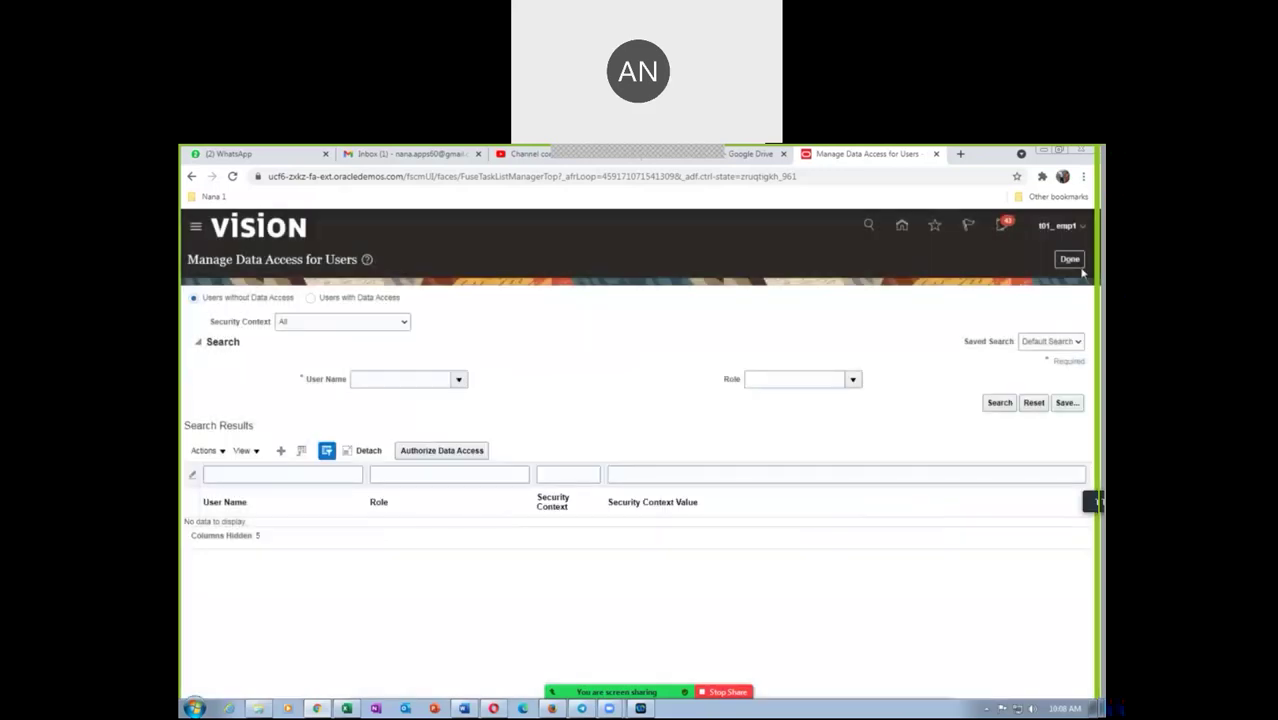
{"action": "left_click", "coordinate": [1071, 261]}
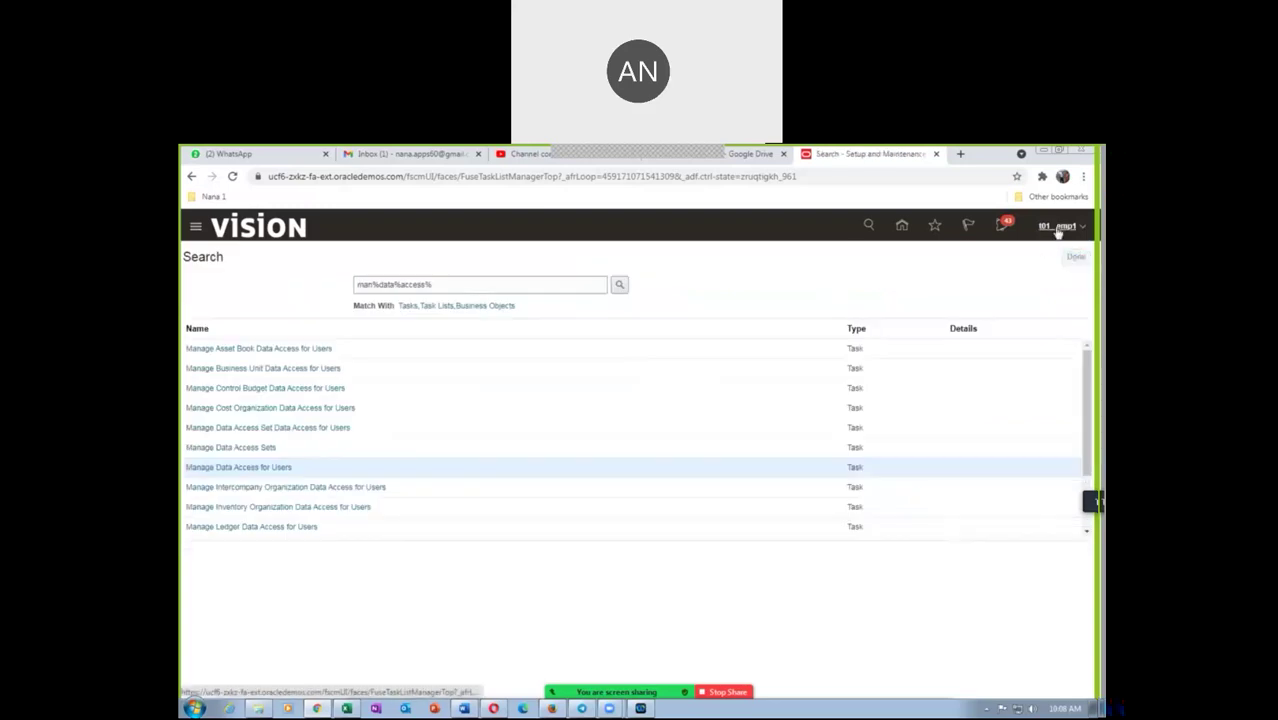
Sign out, then sign back in as the employee user and load the home page
{"action": "left_click", "coordinate": [1055, 235]}
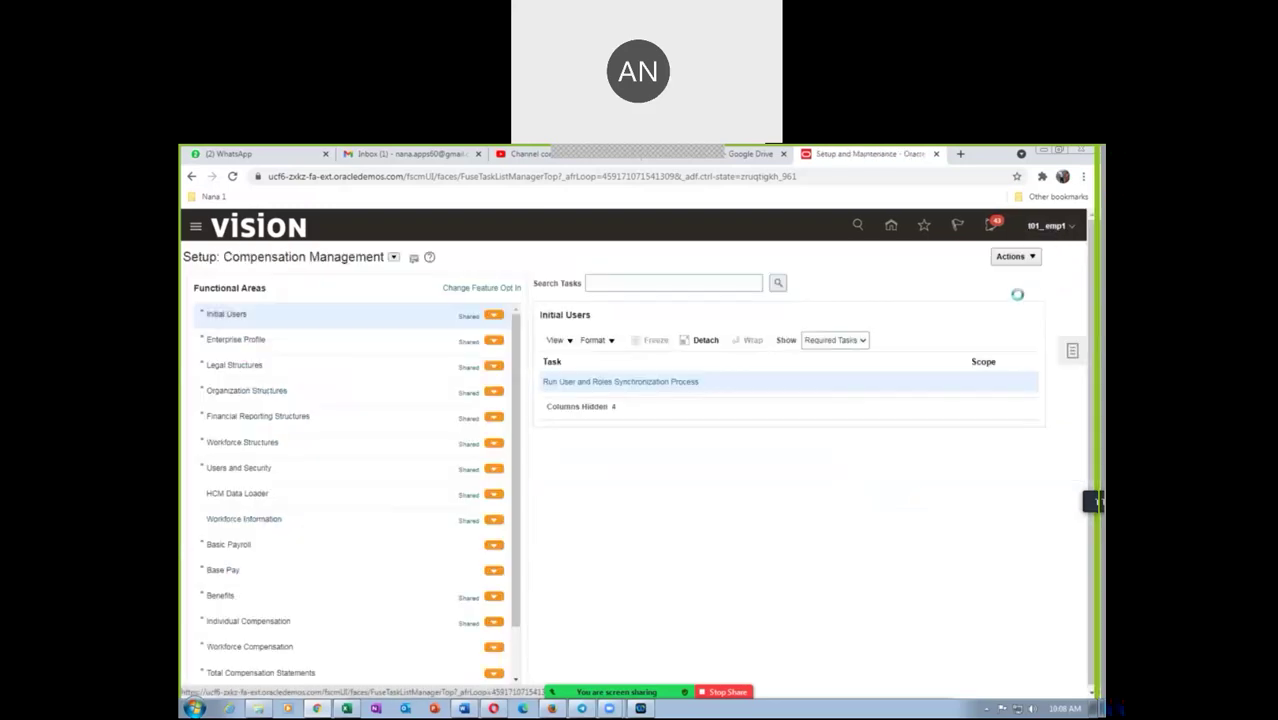
{"action": "left_click", "coordinate": [1046, 251]}
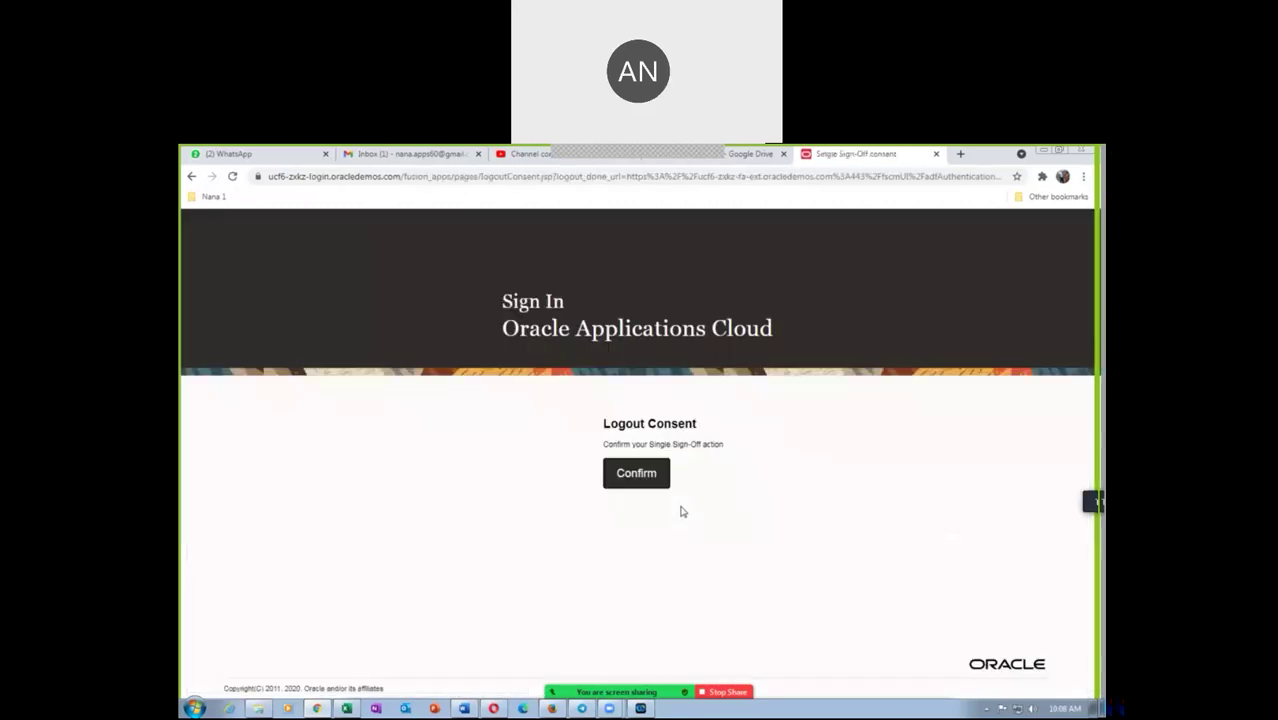
{"action": "left_click", "coordinate": [653, 479]}
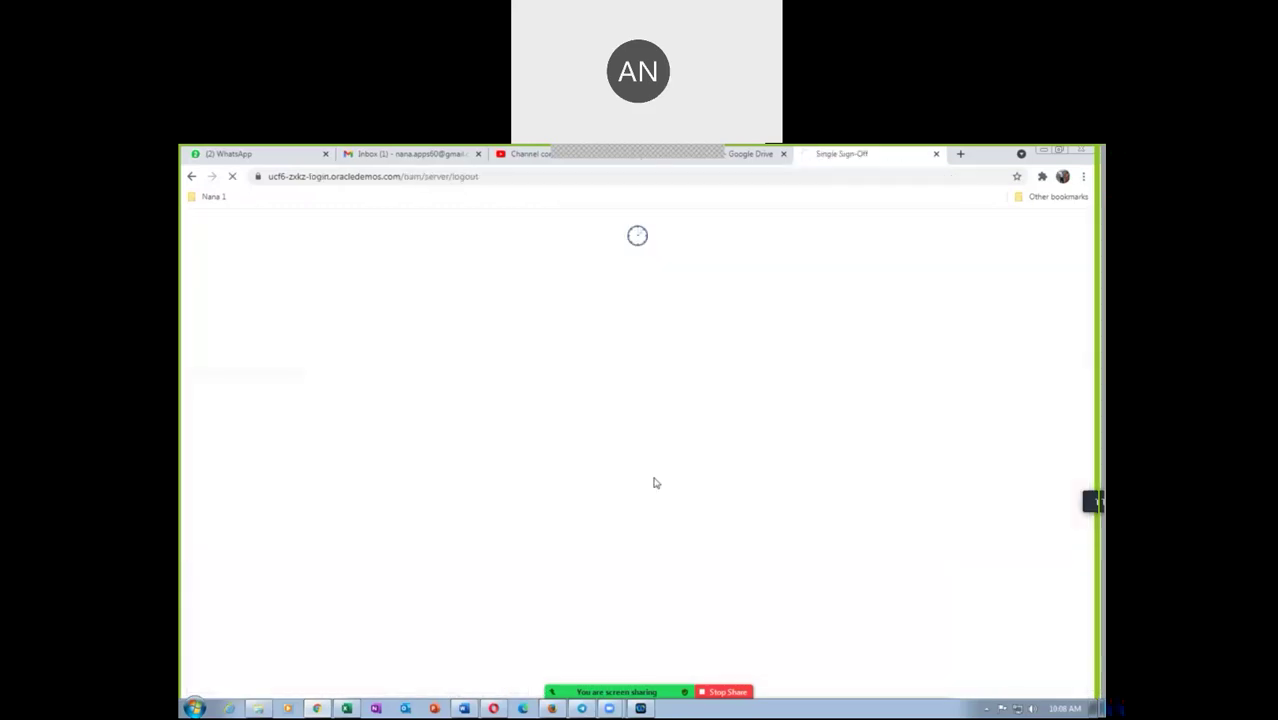
{"action": "left_click", "coordinate": [583, 519]}
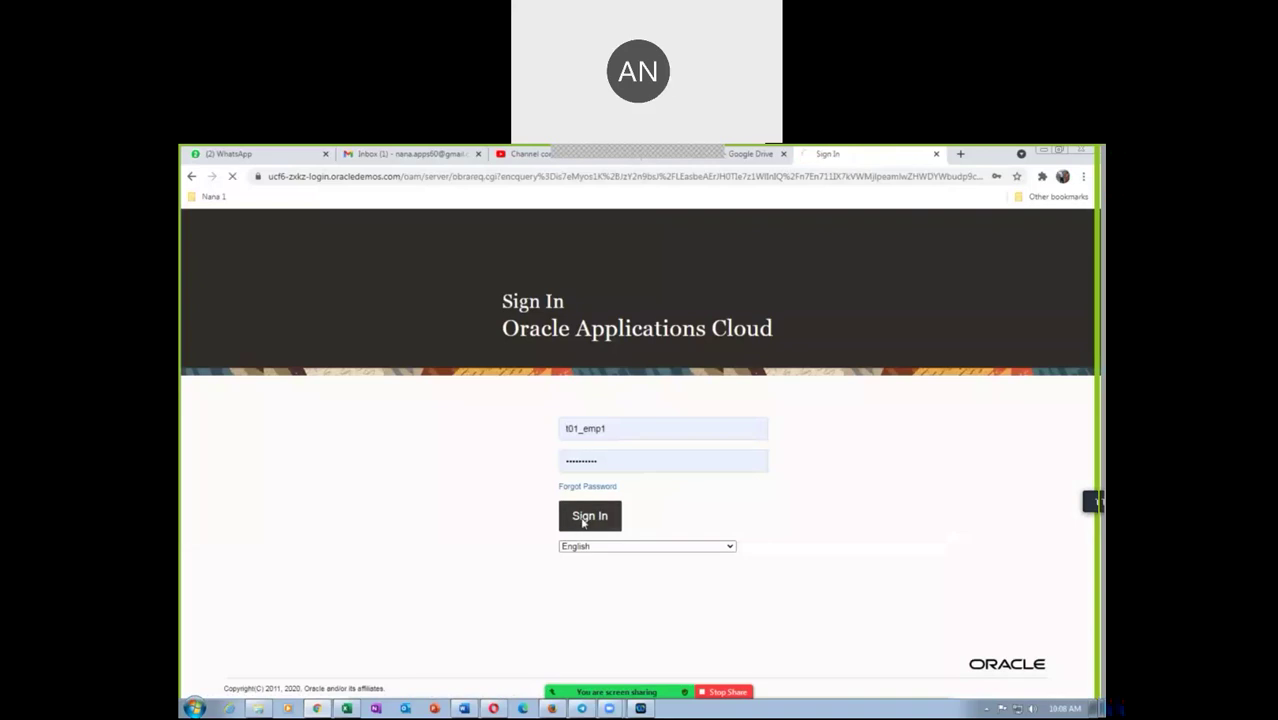
{"action": "left_click", "coordinate": [751, 155]}
{"action": "left_click", "coordinate": [850, 154]}
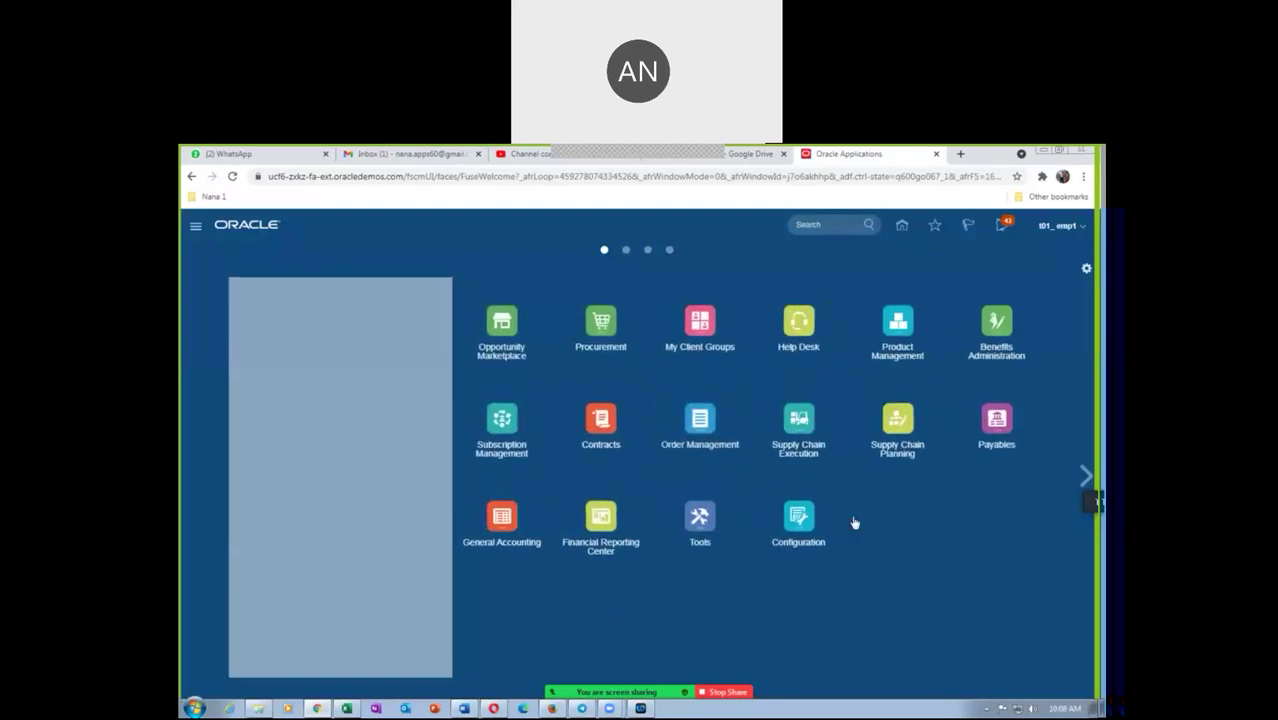
Open General Accounting and its Period Close work area
{"action": "left_click", "coordinate": [505, 520]}
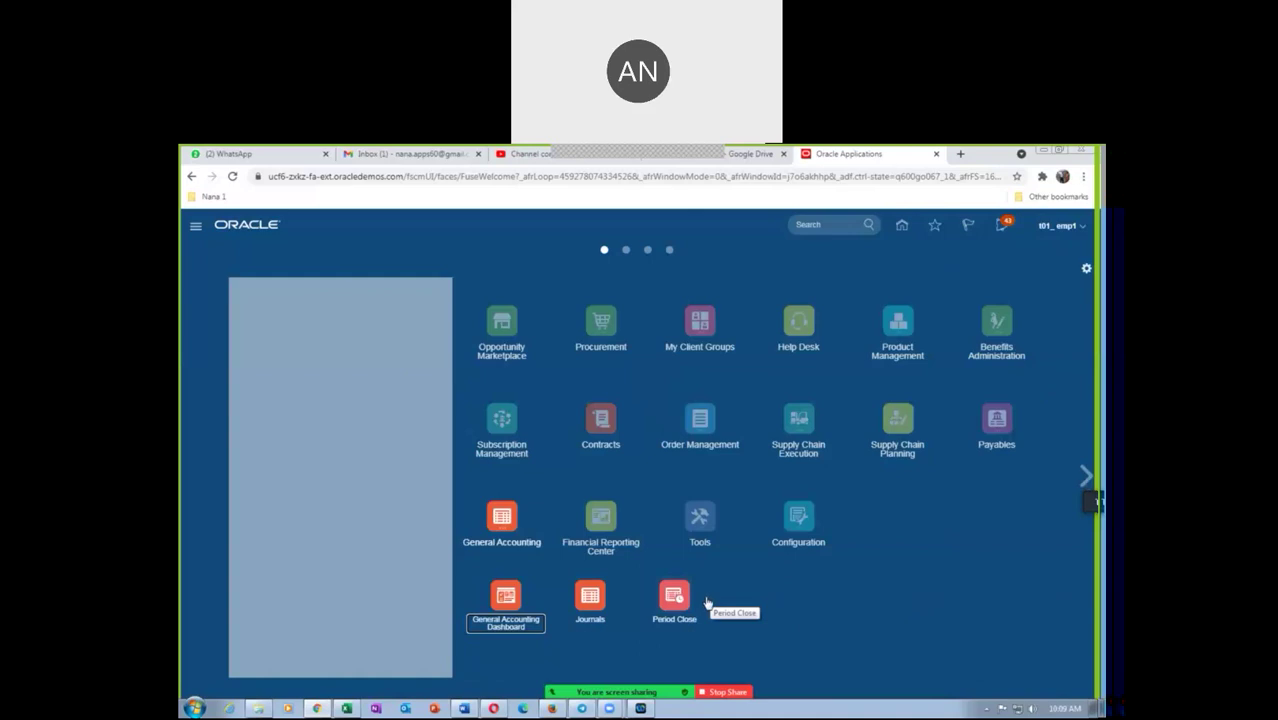
{"action": "left_click", "coordinate": [674, 597]}
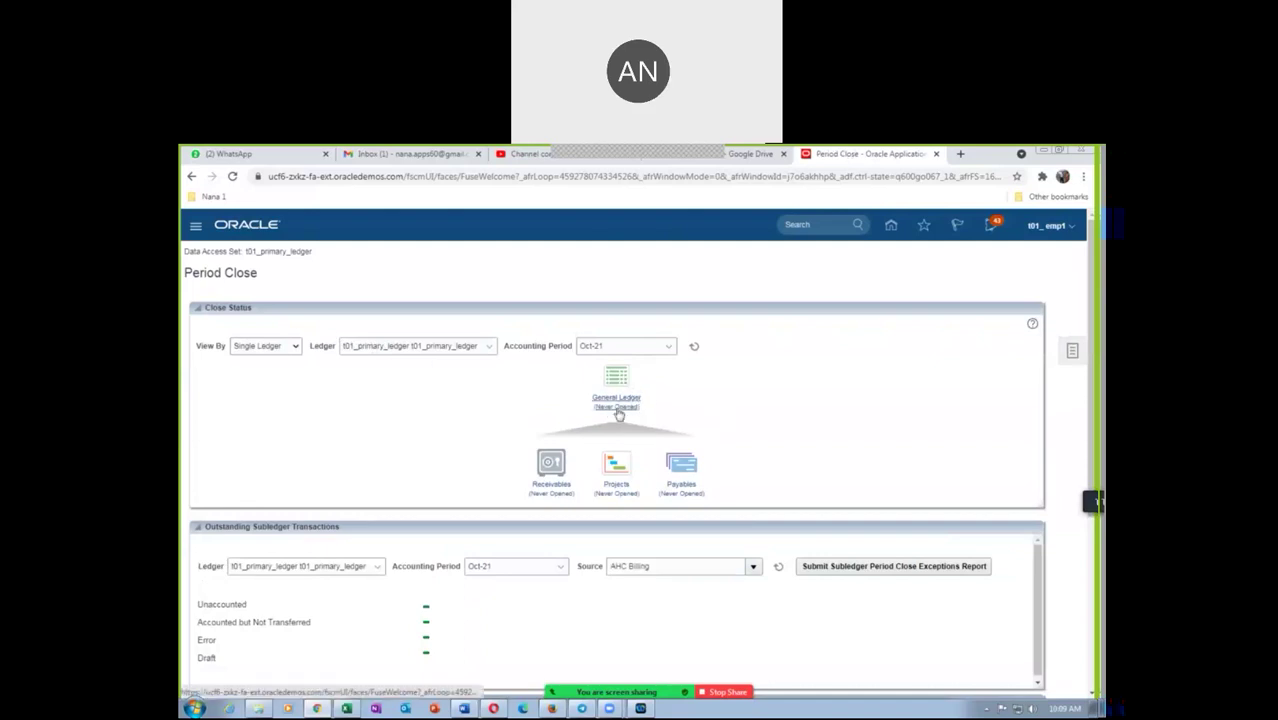
Open Jan-21 as the first General Ledger period and refresh the period statuses
{"action": "left_click", "coordinate": [610, 398]}
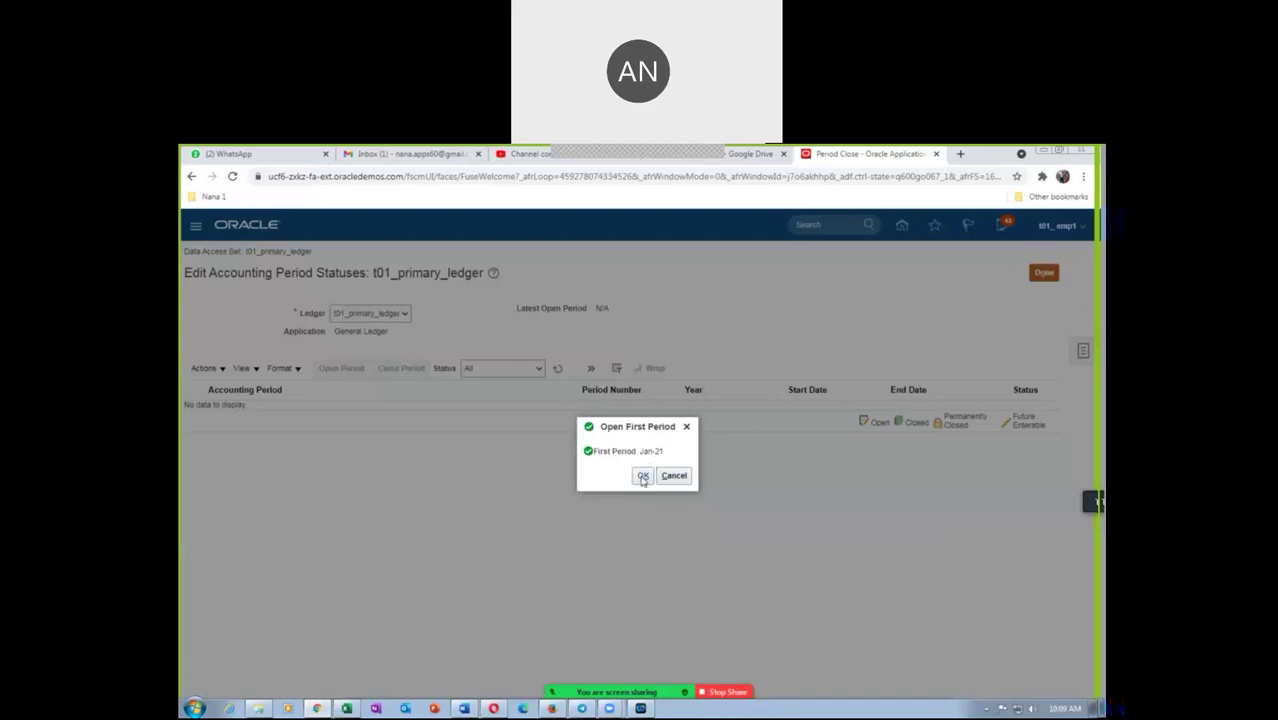
{"action": "left_click", "coordinate": [643, 476]}
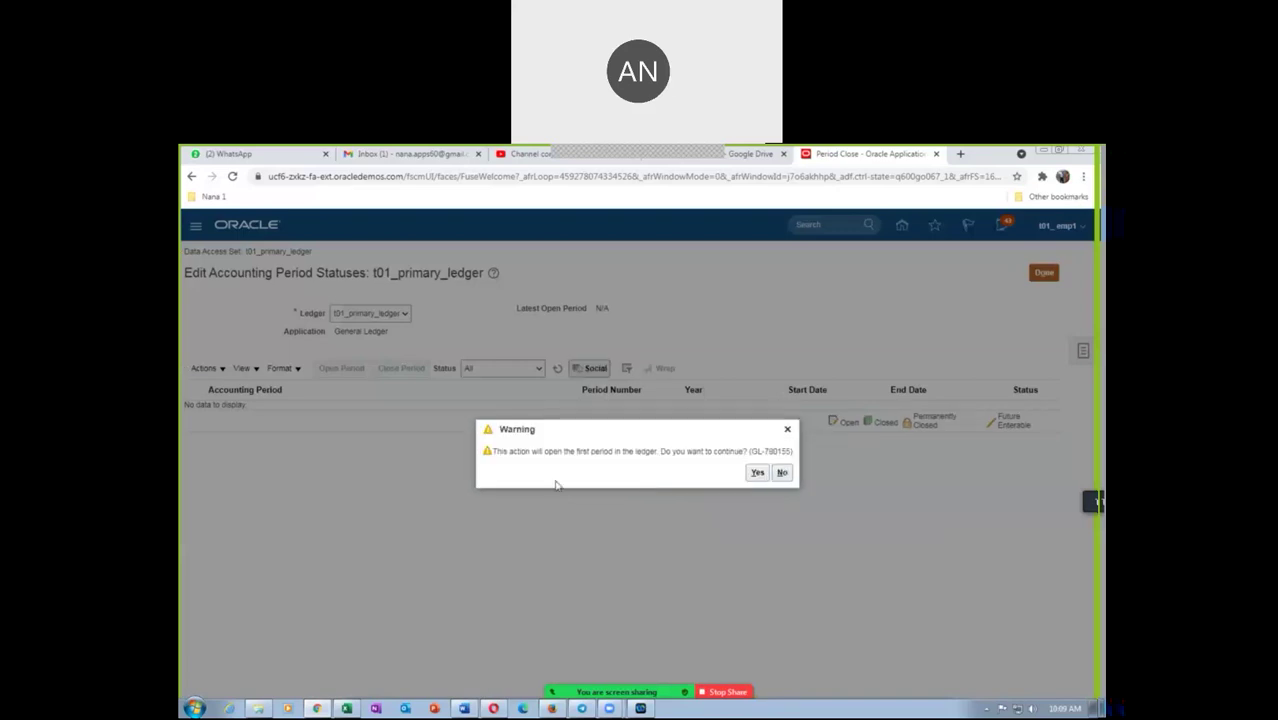
{"action": "left_click", "coordinate": [758, 474]}
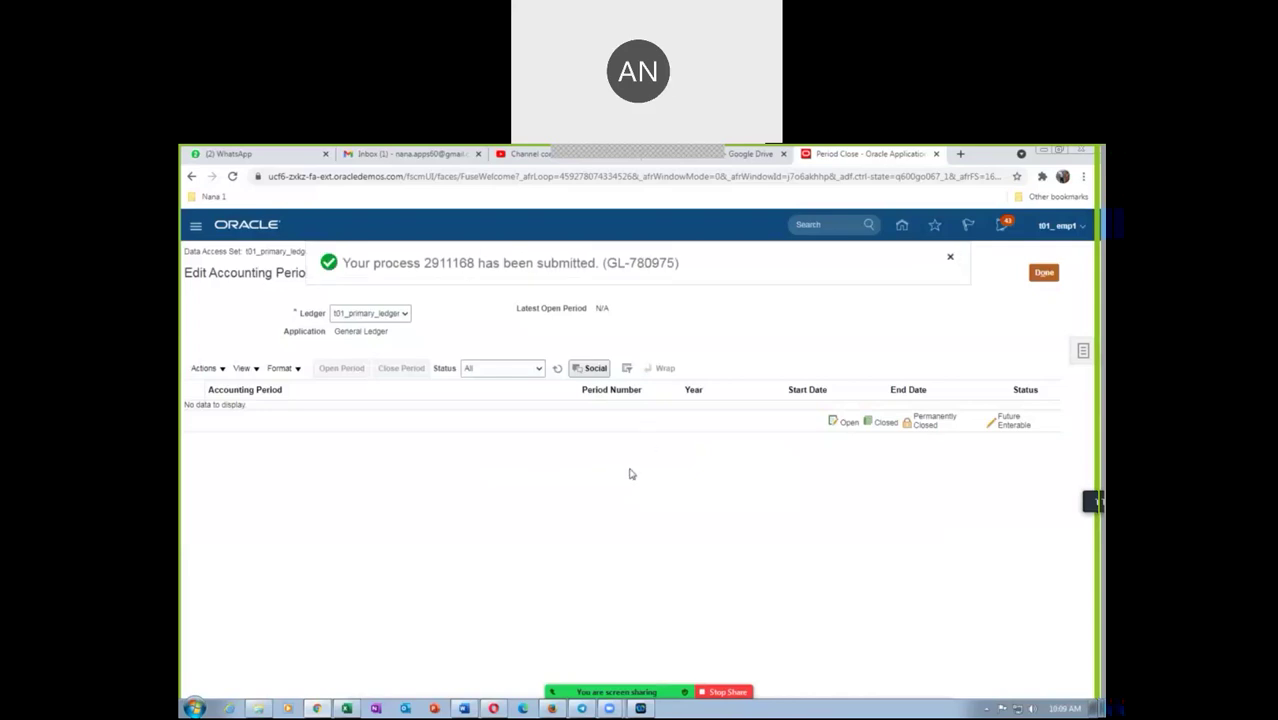
{"action": "left_click", "coordinate": [558, 371]}
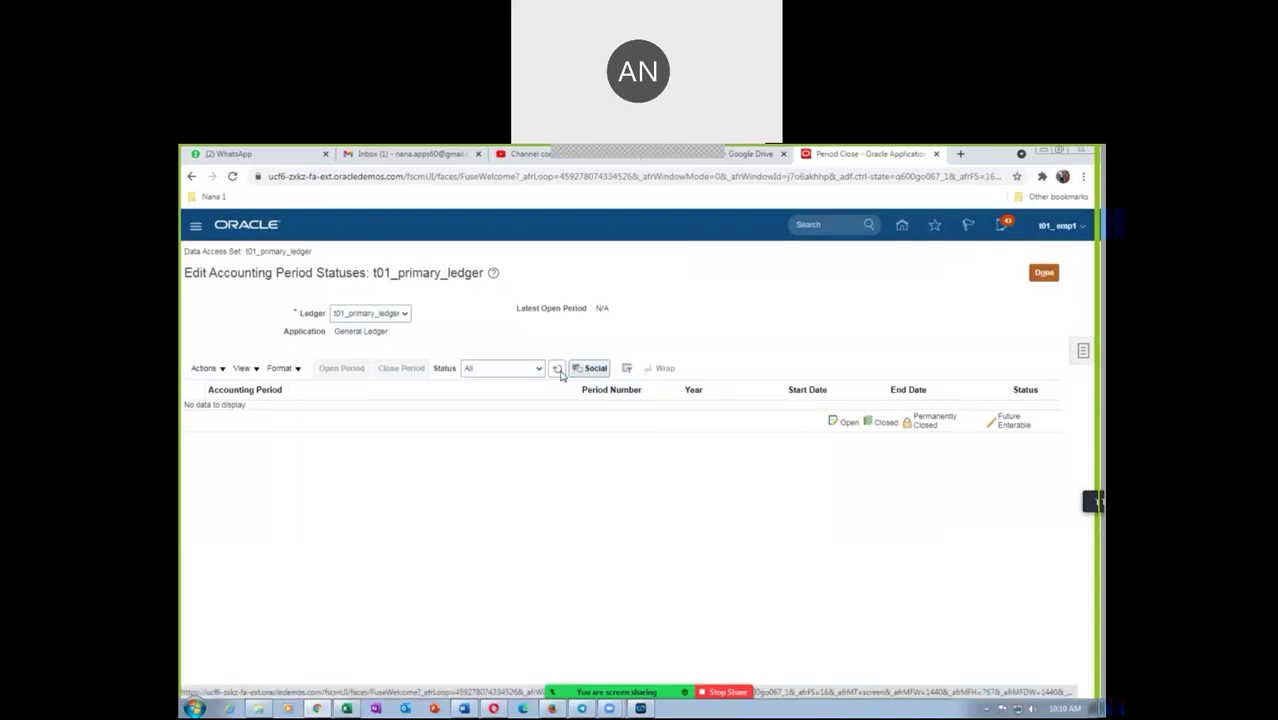
{"action": "left_click", "coordinate": [557, 369]}
{"action": "left_click", "coordinate": [558, 371]}
{"action": "left_click", "coordinate": [558, 371]}
{"action": "left_click", "coordinate": [558, 371]}
{"action": "left_click", "coordinate": [558, 371]}
{"action": "left_click", "coordinate": [558, 371]}
{"action": "left_click", "coordinate": [558, 371]}
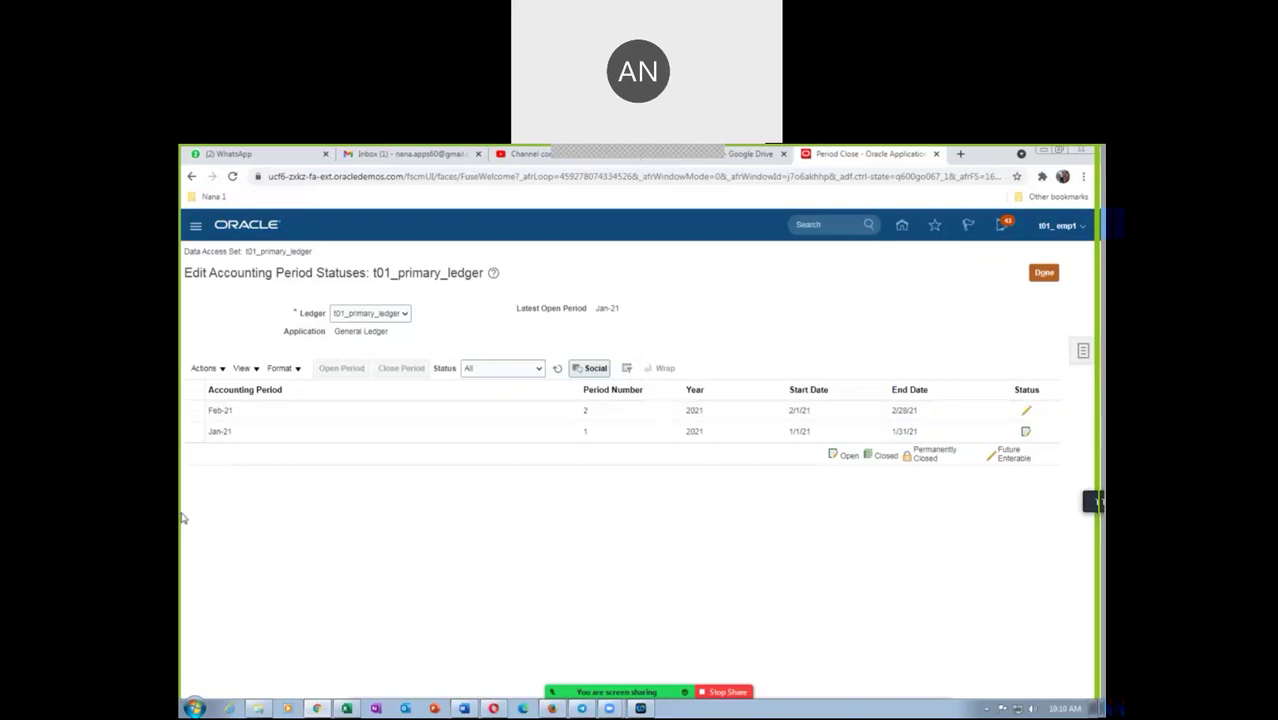
Open General Ledger periods through target period Nov-21, refresh until open, and return
{"action": "left_click", "coordinate": [204, 369]}
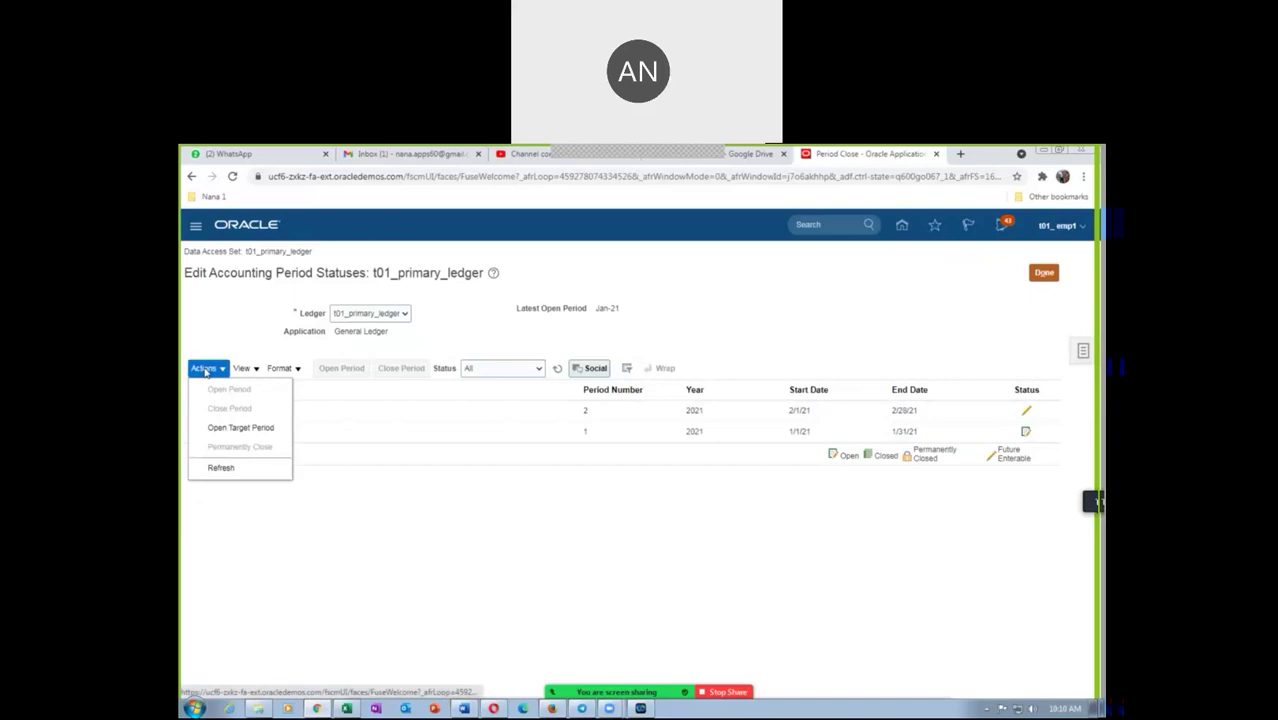
{"action": "left_click", "coordinate": [230, 428]}
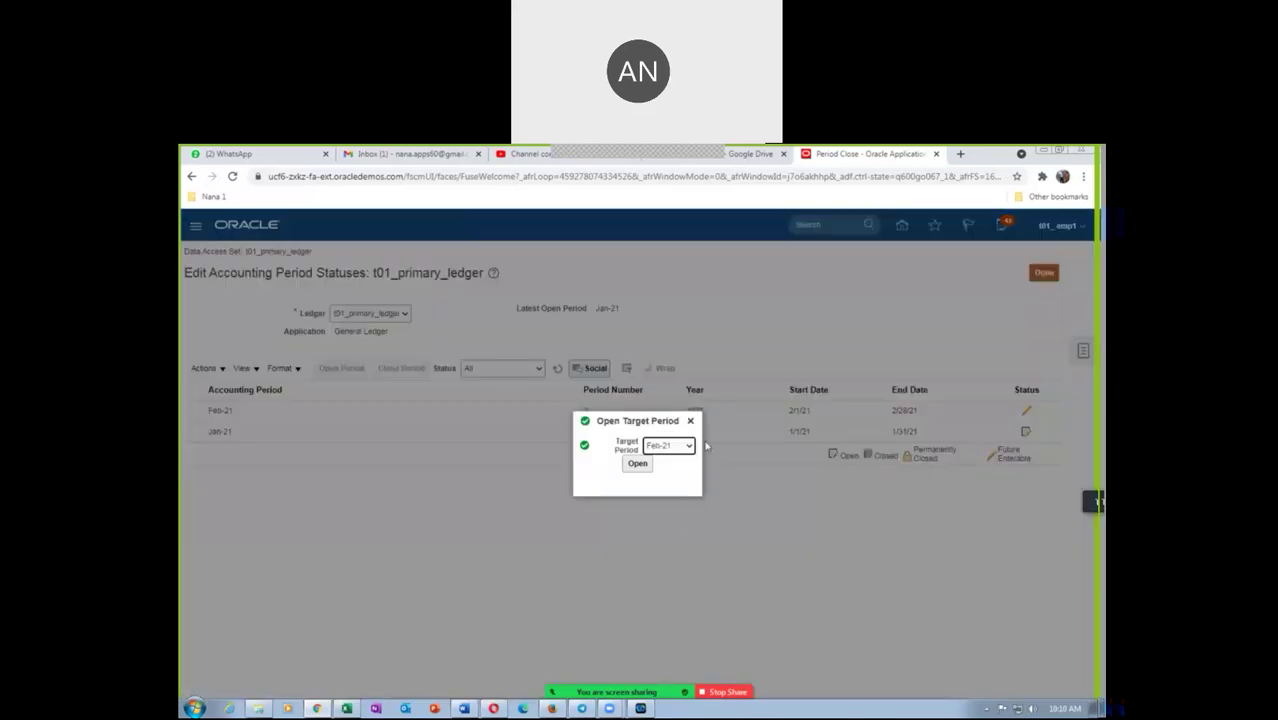
{"action": "left_click", "coordinate": [670, 446]}
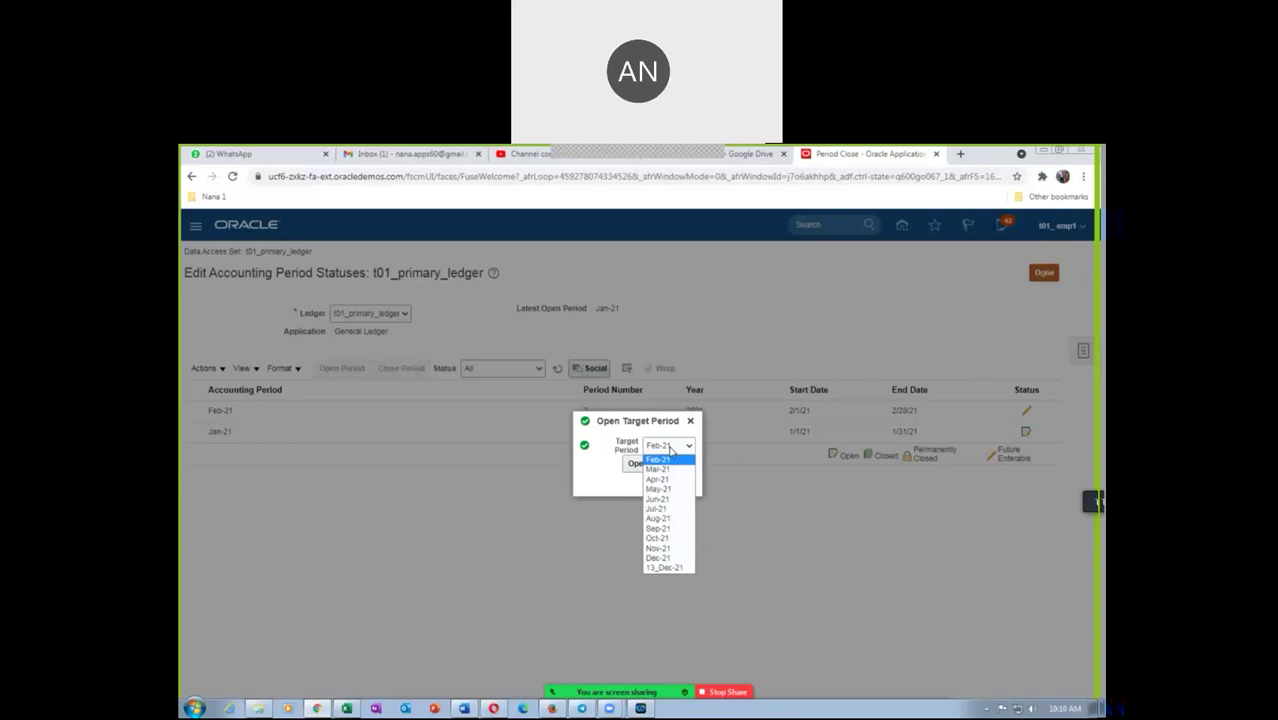
{"action": "left_click", "coordinate": [670, 551]}
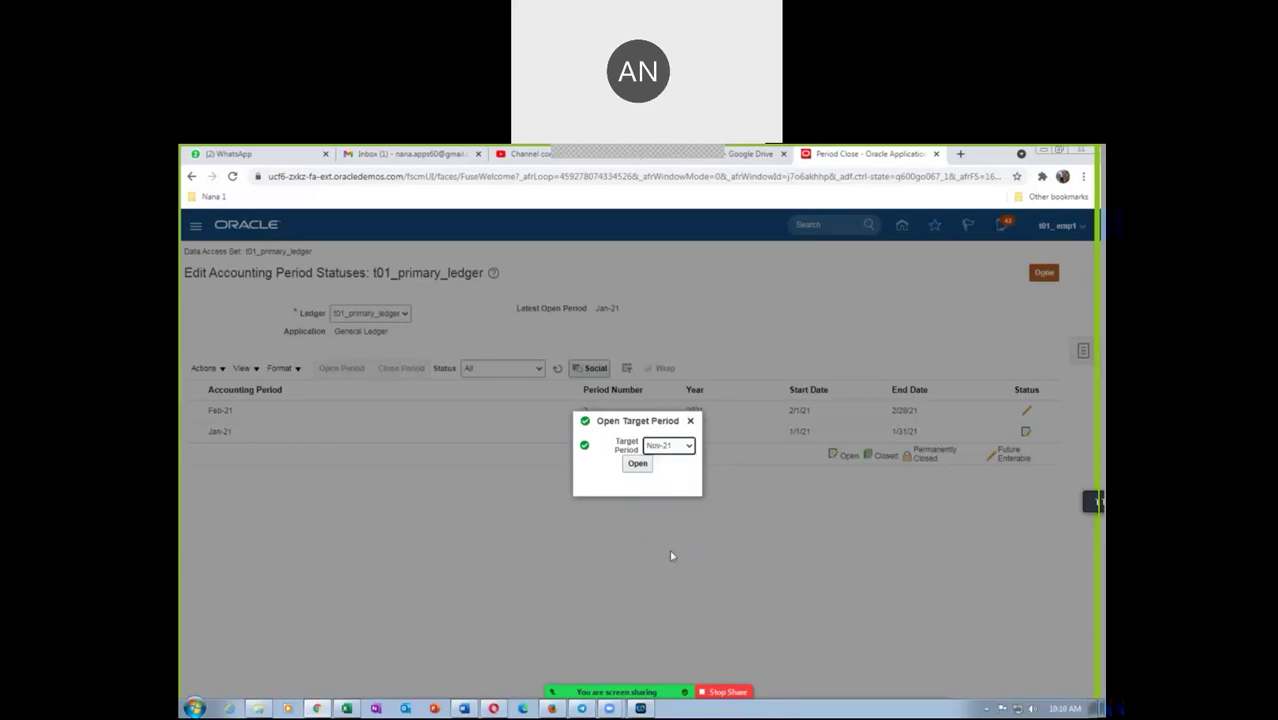
{"action": "left_click", "coordinate": [637, 463]}
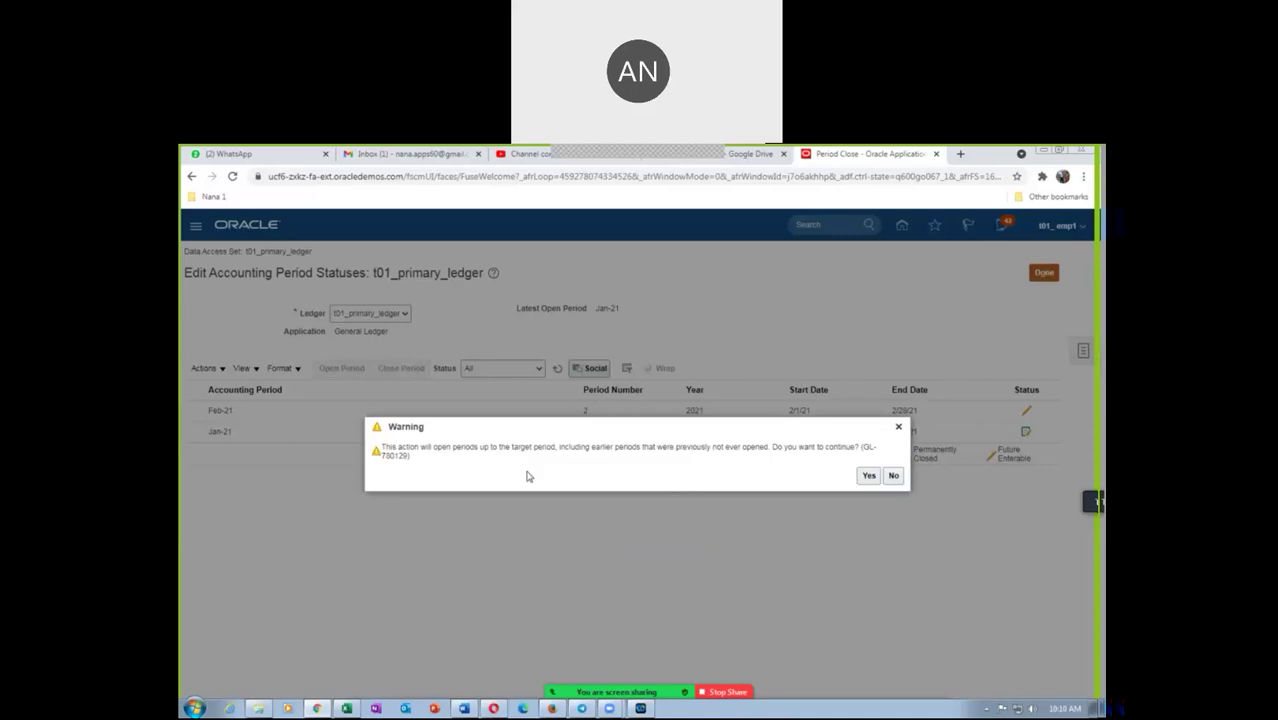
{"action": "left_click_drag", "start_coordinate": [449, 447], "coordinate": [697, 448]}
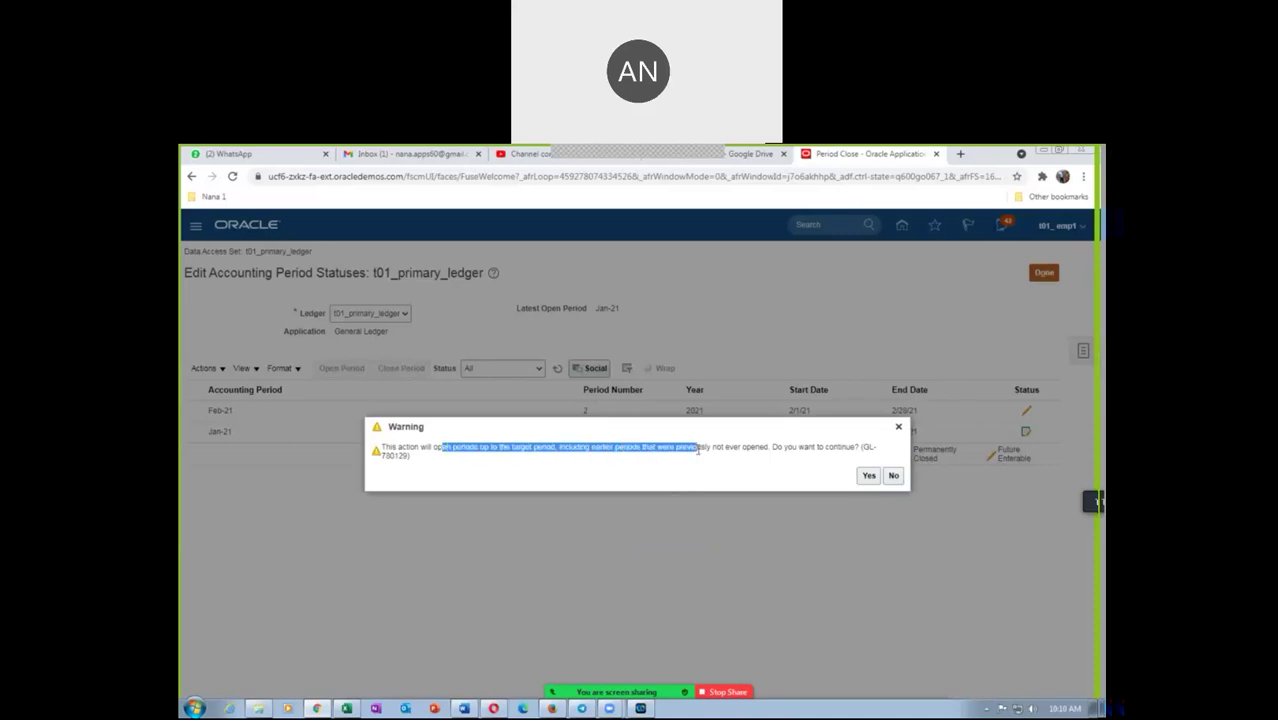
{"action": "left_click", "coordinate": [869, 476]}
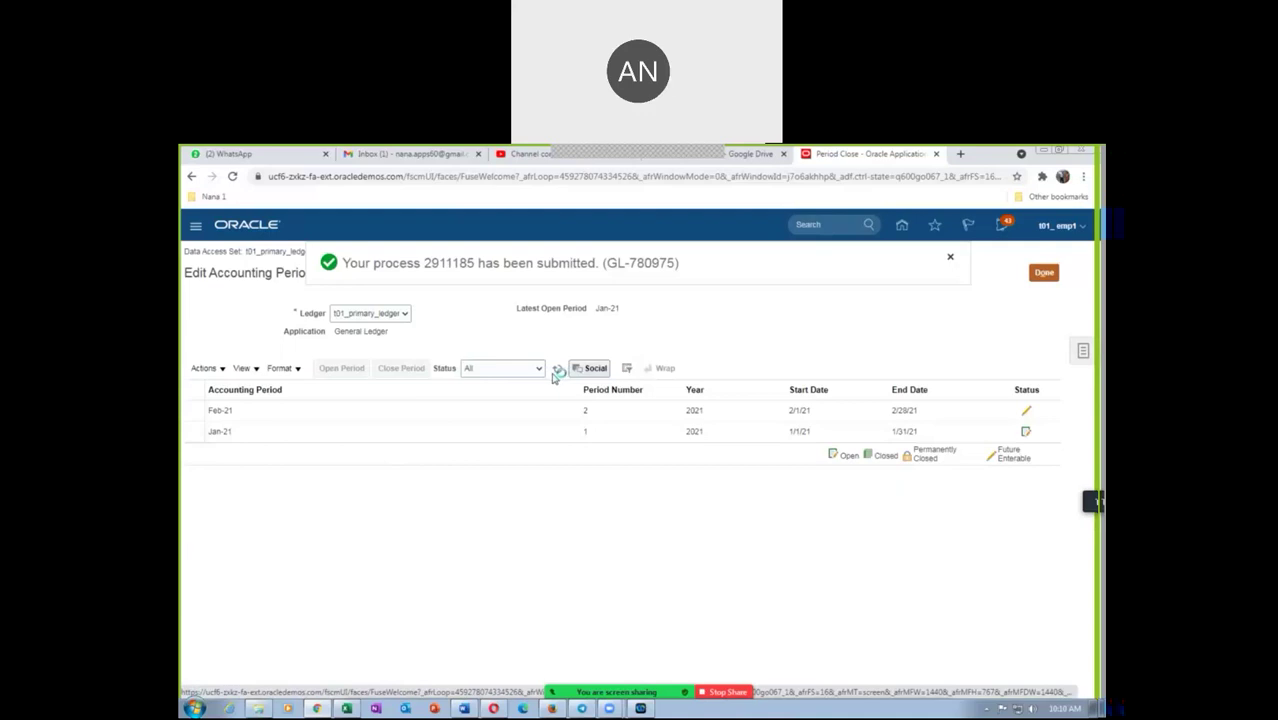
{"action": "left_click", "coordinate": [556, 374]}
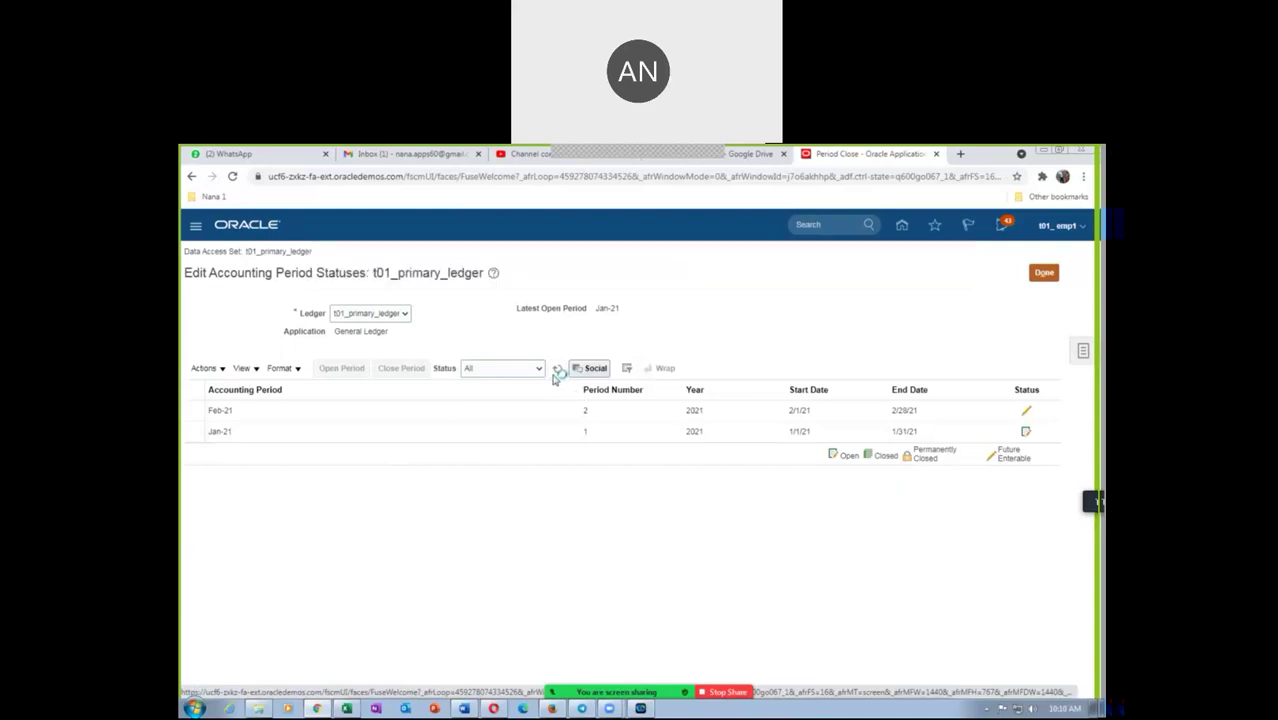
{"action": "left_click", "coordinate": [557, 375]}
{"action": "left_click", "coordinate": [557, 372]}
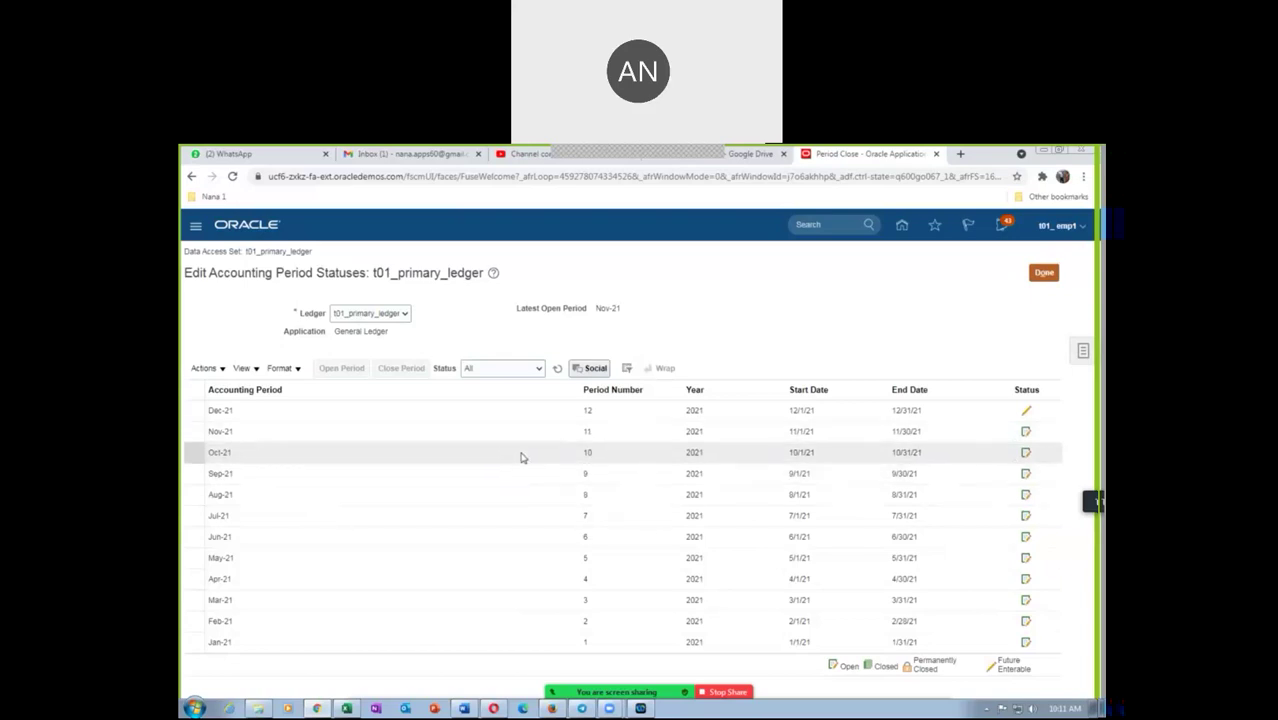
{"action": "left_click", "coordinate": [1043, 273]}
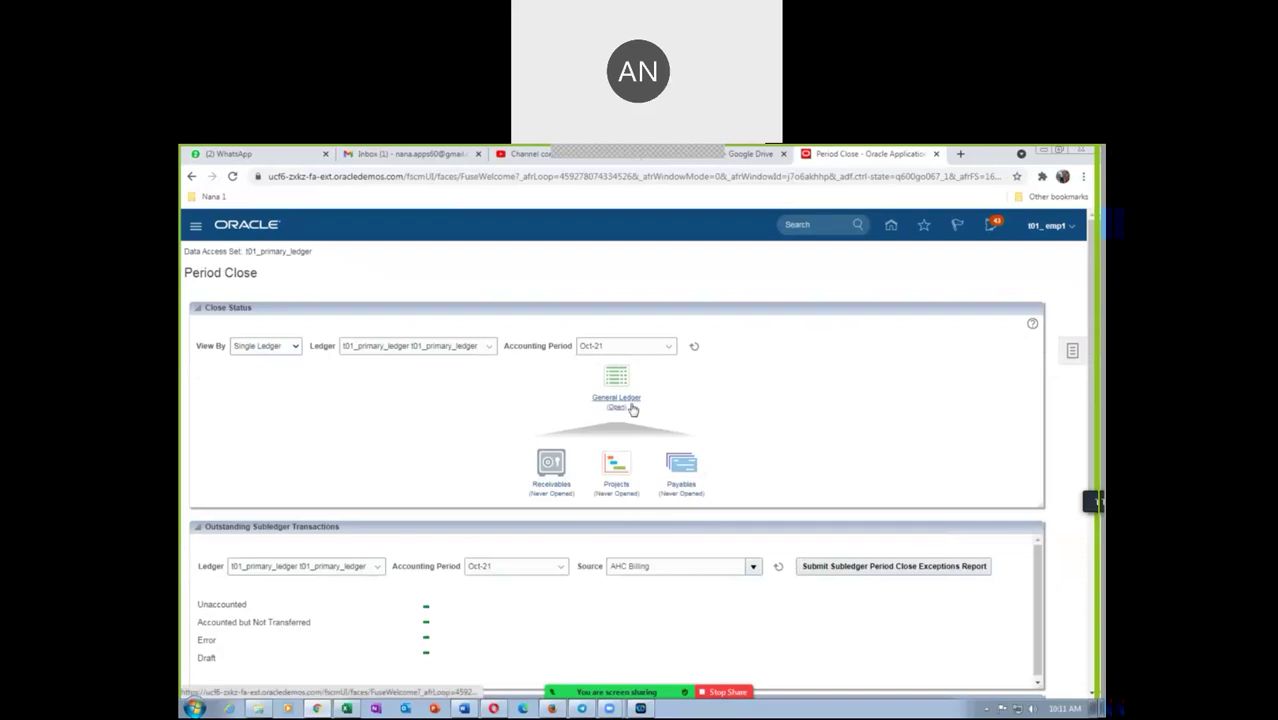
View Payables period statuses and dismiss the Open First Period dialog without choosing a period
{"action": "left_click", "coordinate": [682, 486]}
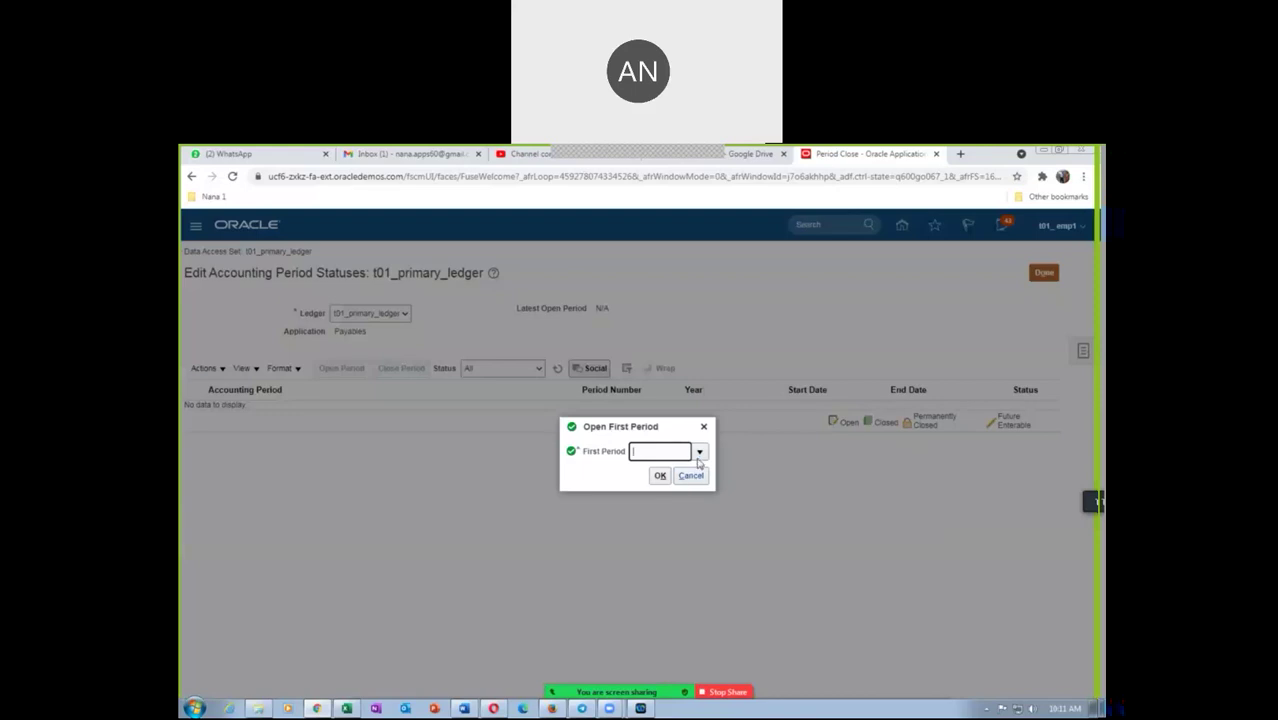
{"action": "left_click", "coordinate": [699, 455]}
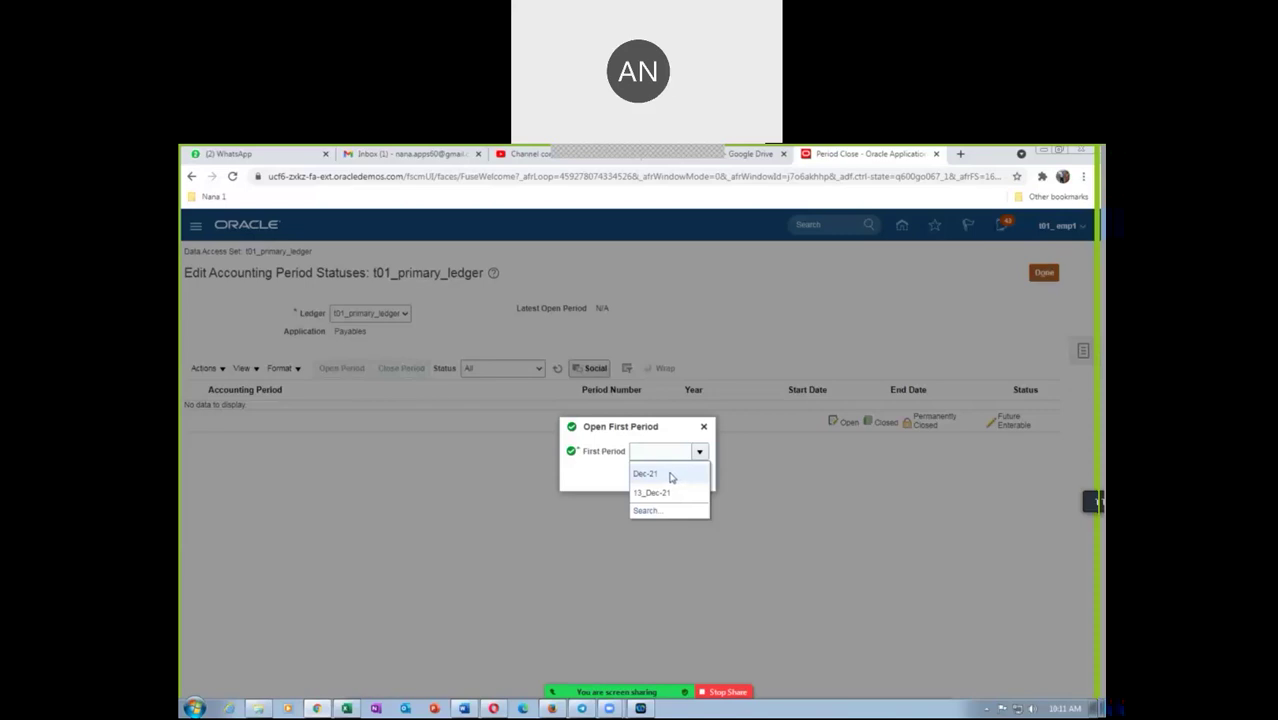
{"action": "left_click", "coordinate": [585, 479]}
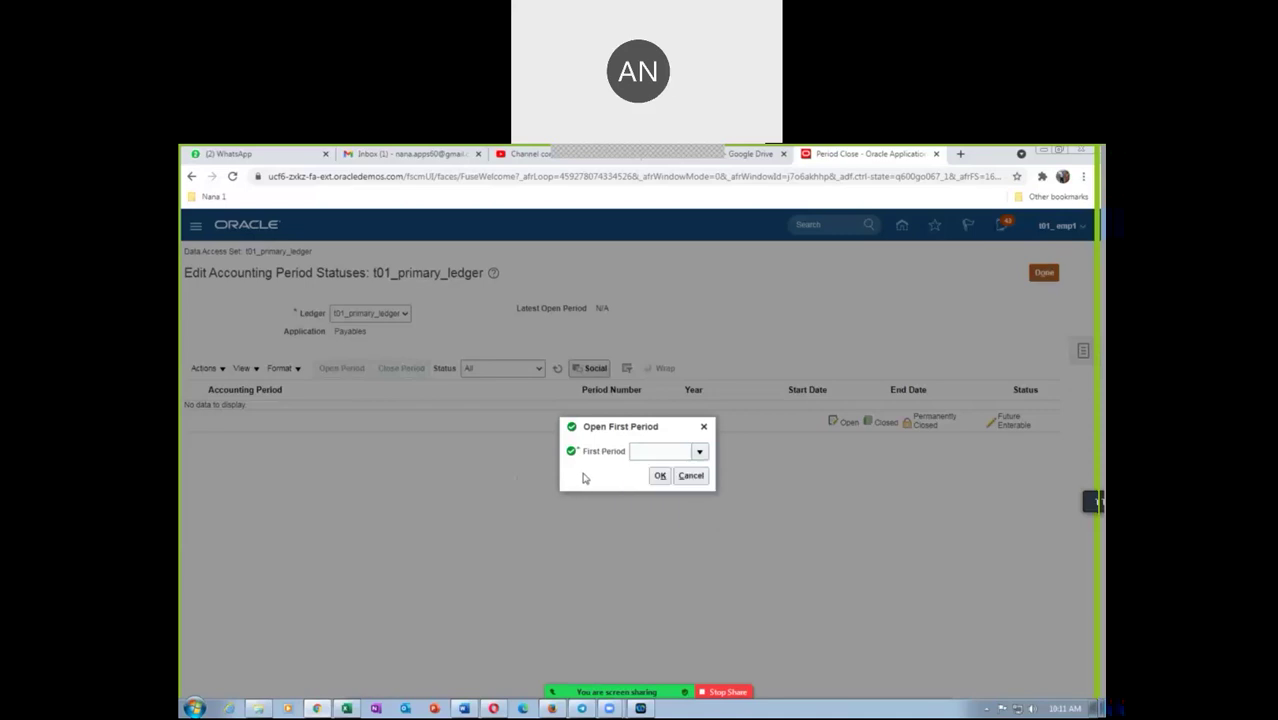
{"action": "left_click", "coordinate": [700, 454]}
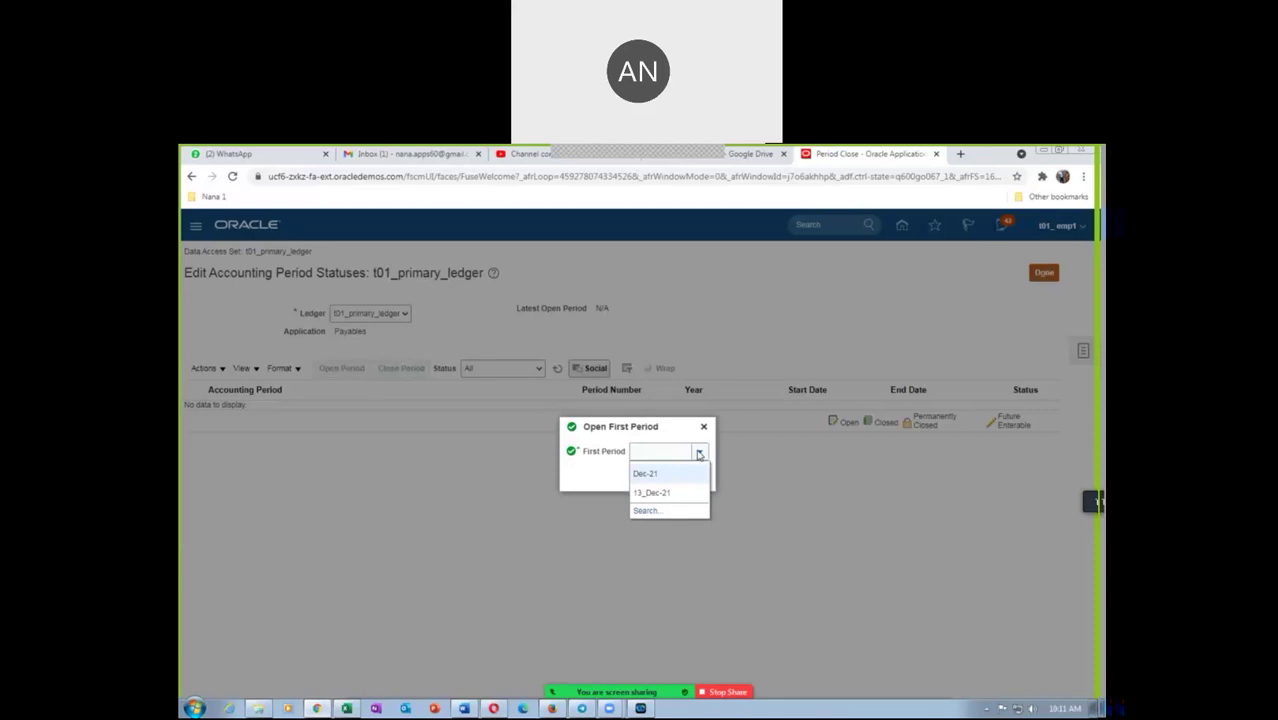
{"action": "left_click", "coordinate": [575, 477]}
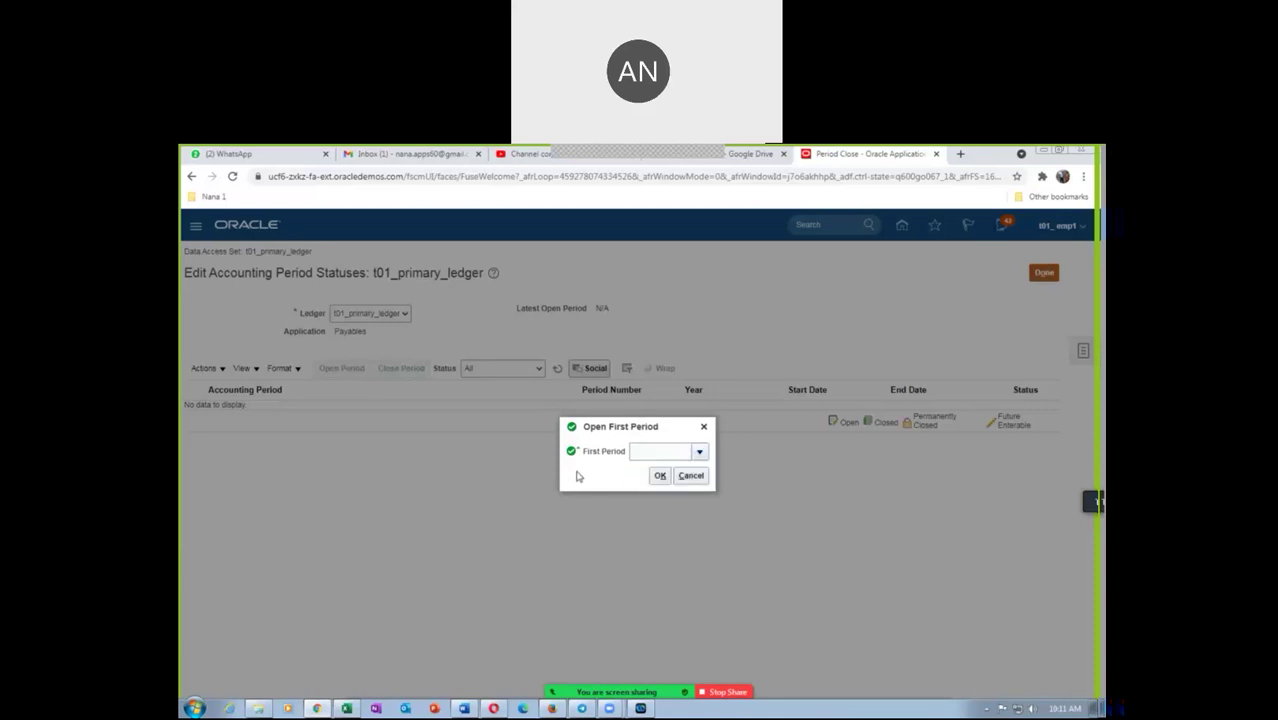
{"action": "left_click", "coordinate": [692, 476]}
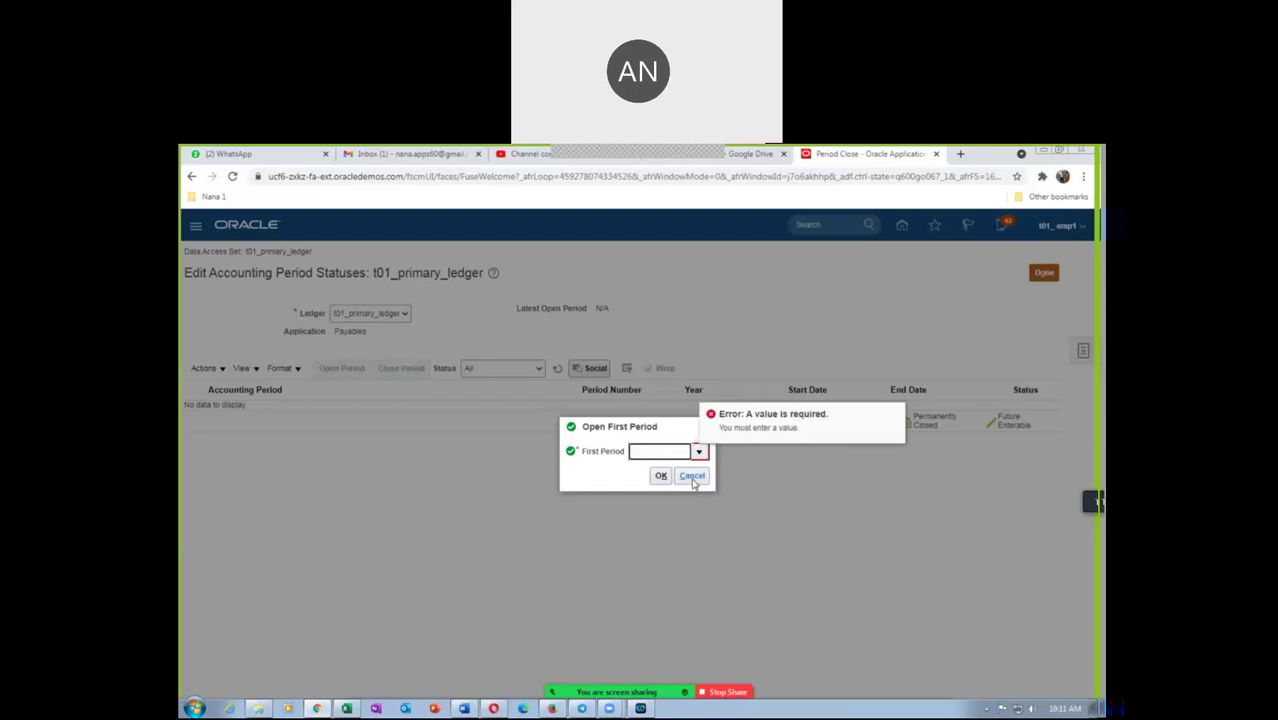
{"action": "left_click", "coordinate": [692, 477]}
{"action": "left_click", "coordinate": [704, 424]}
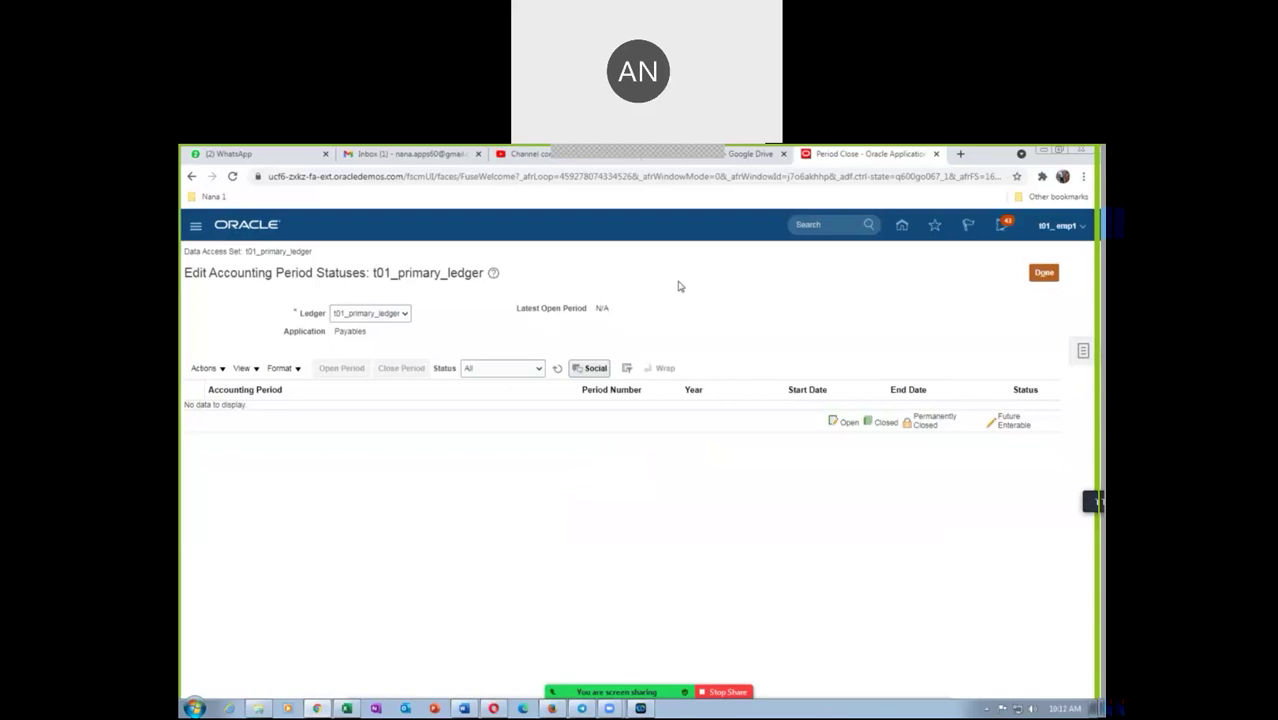
Return to Period Close, sign out and back in, then show General Accounting work areas
{"action": "left_click", "coordinate": [1044, 273]}
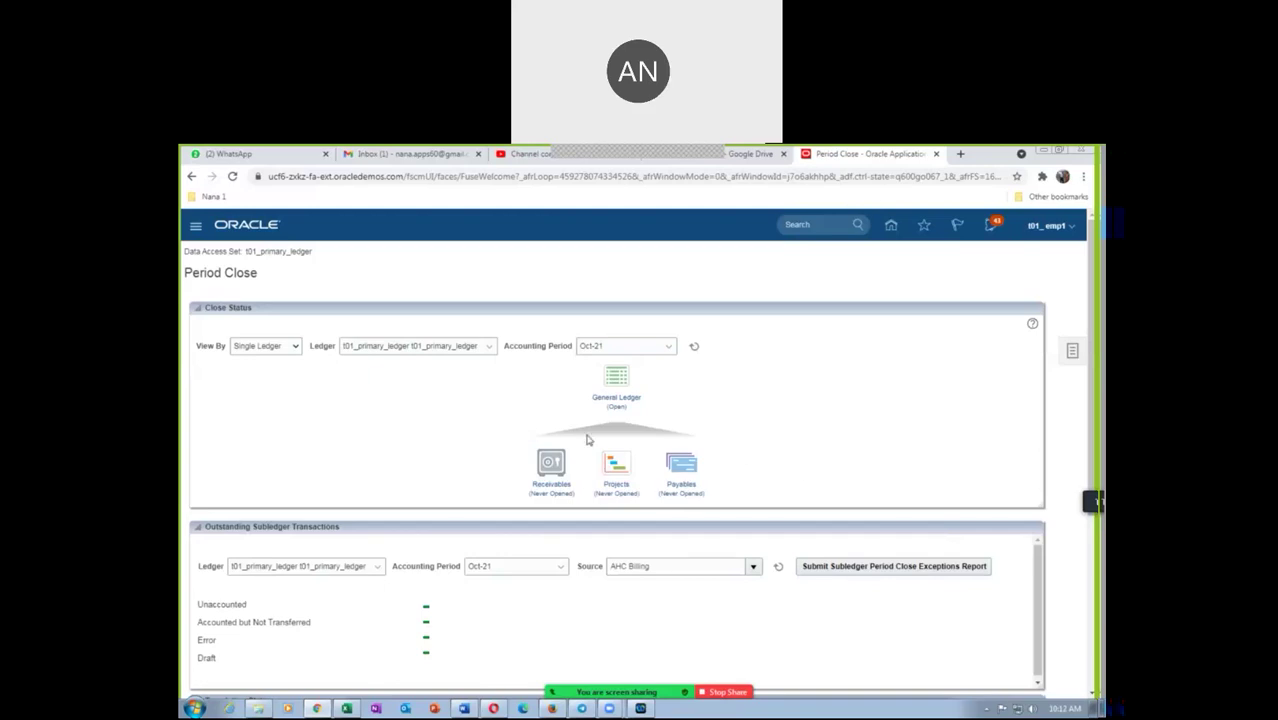
{"action": "left_click", "coordinate": [1053, 233]}
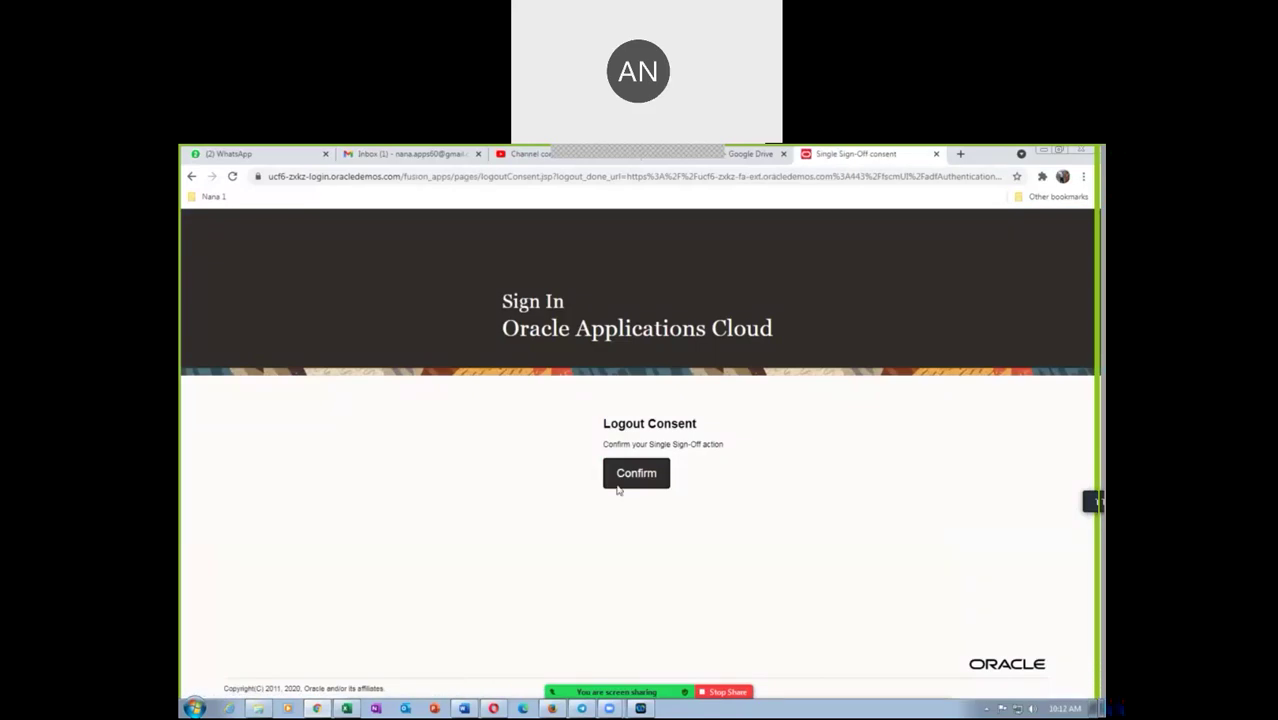
{"action": "left_click", "coordinate": [641, 478]}
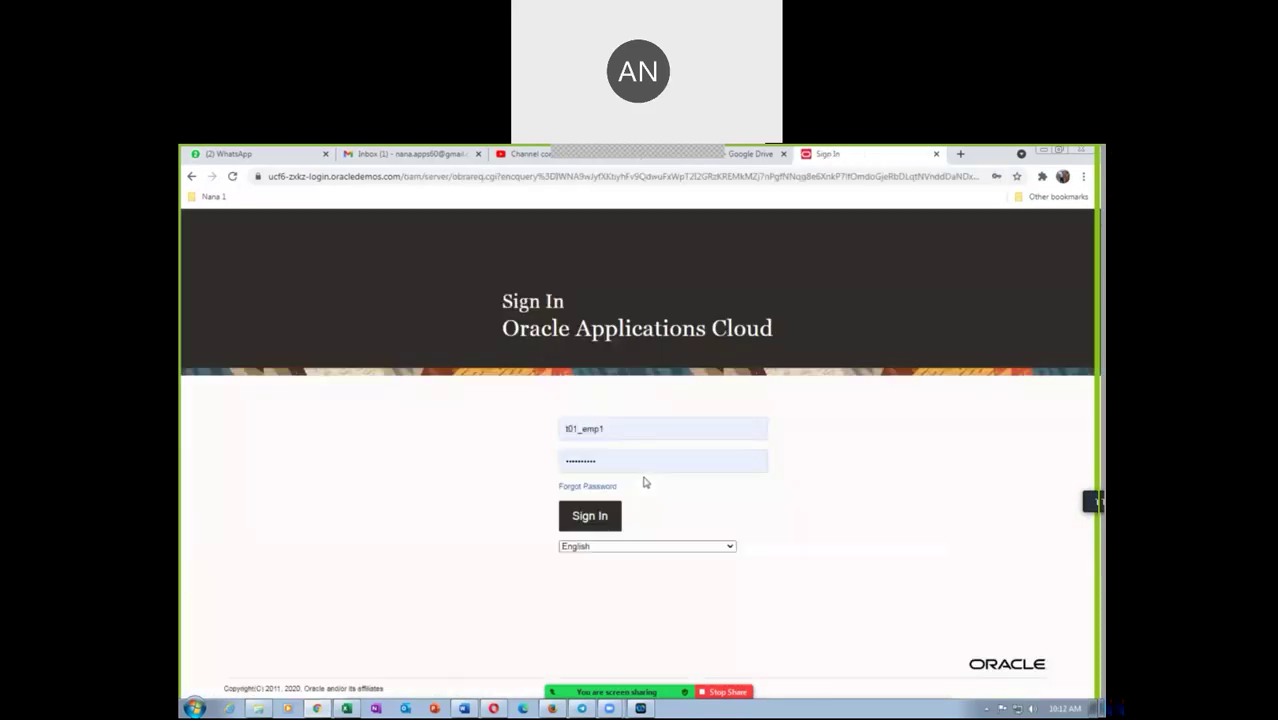
{"action": "left_click", "coordinate": [603, 516]}
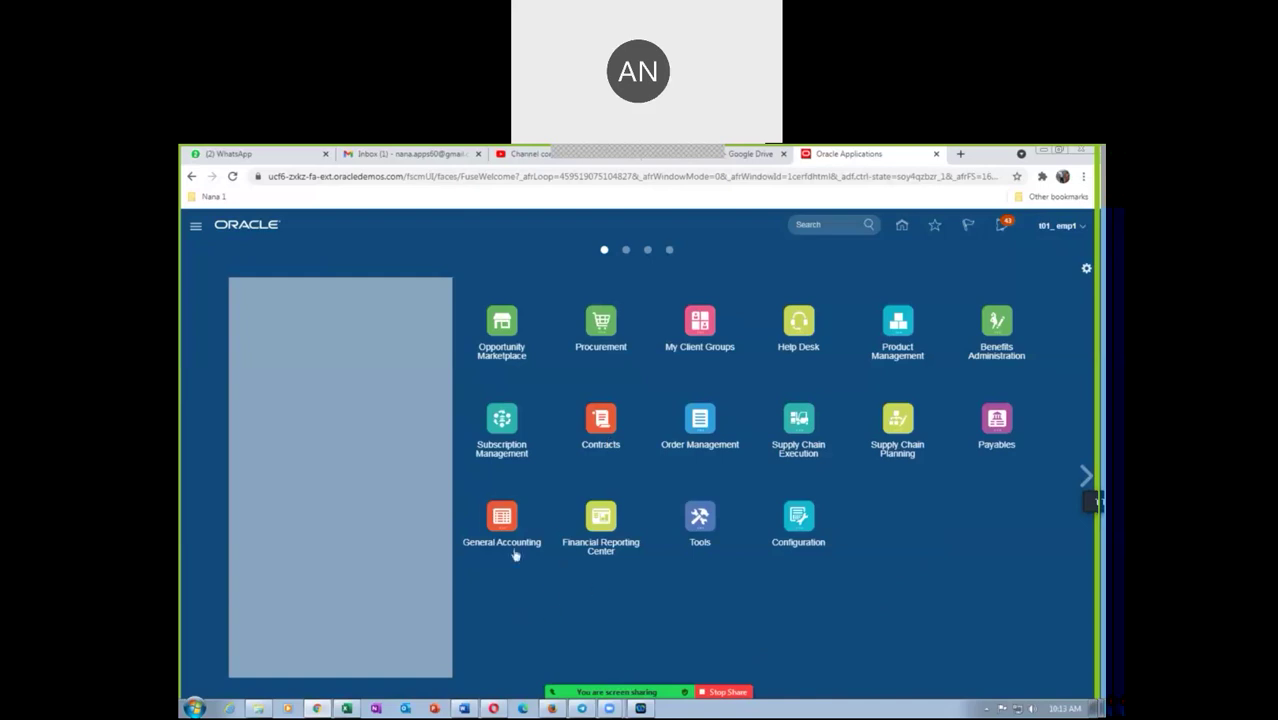
{"action": "left_click", "coordinate": [502, 518]}
From Period Close, open Jan-21 as the first Payables period and refresh the table
{"action": "left_click", "coordinate": [694, 610]}
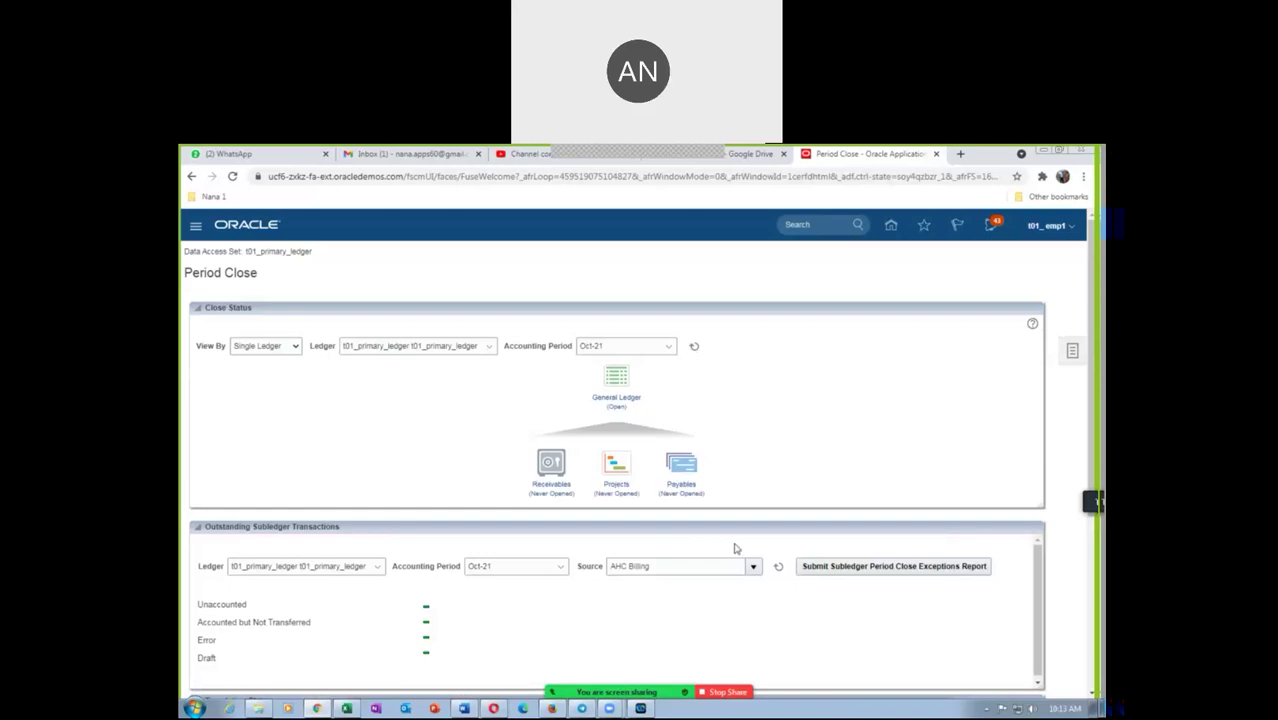
{"action": "left_click", "coordinate": [681, 465]}
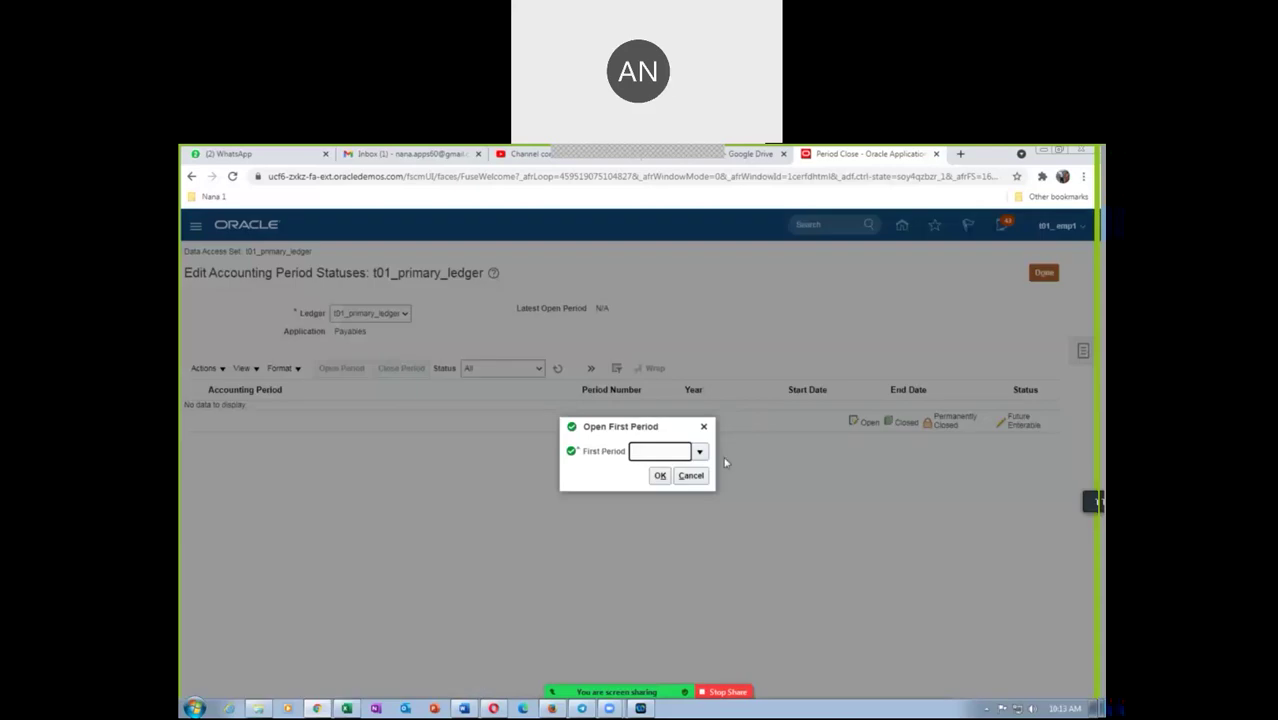
{"action": "left_click", "coordinate": [699, 451]}
{"action": "left_click", "coordinate": [666, 474]}
{"action": "left_click", "coordinate": [659, 476]}
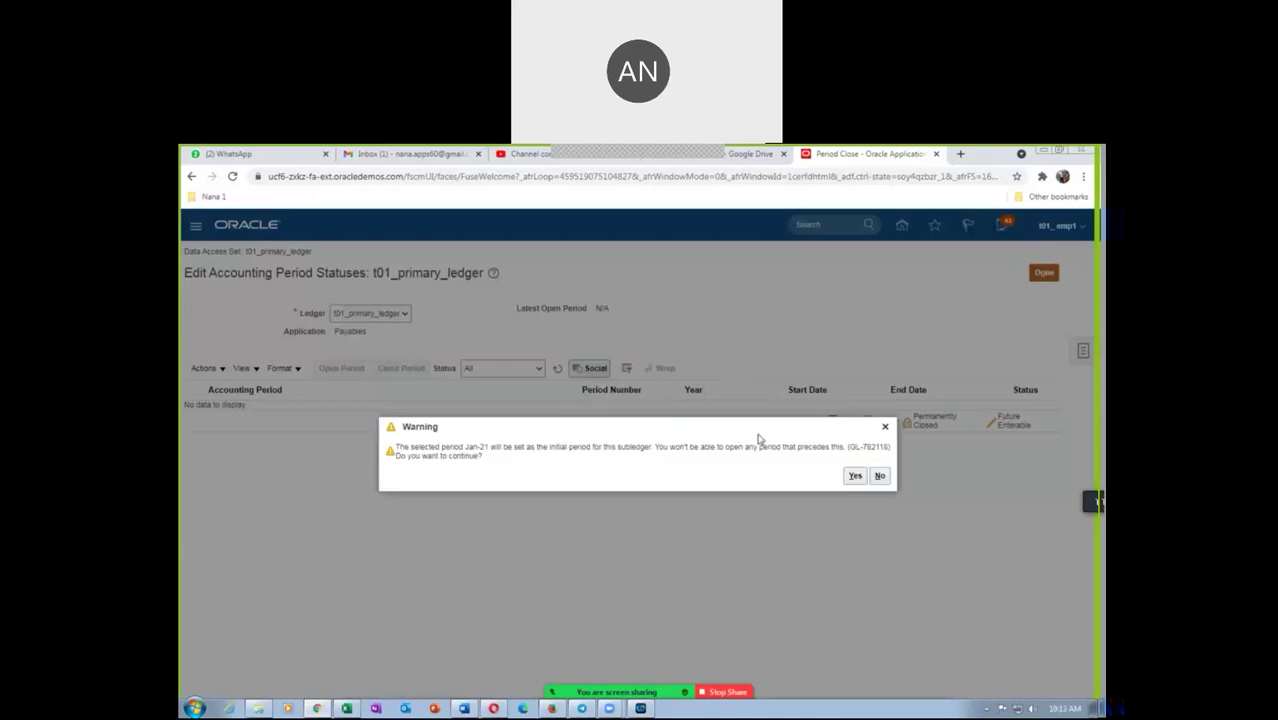
{"action": "left_click", "coordinate": [850, 478]}
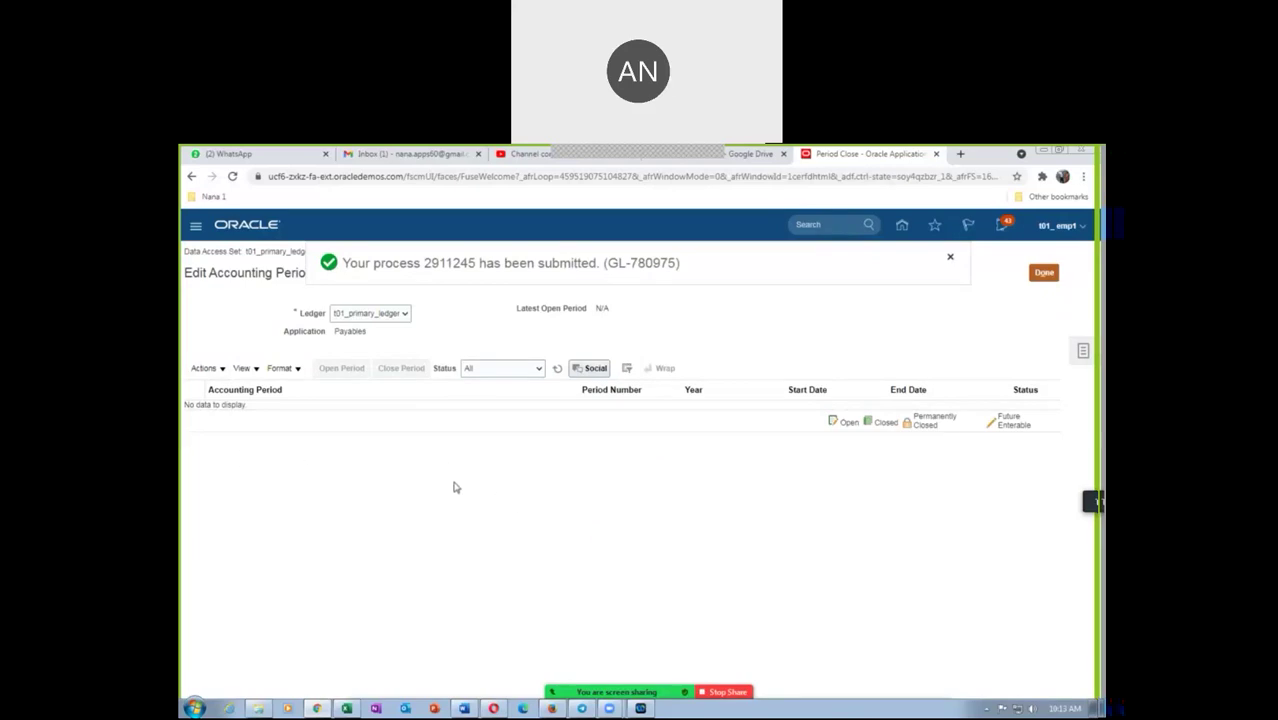
{"action": "left_click", "coordinate": [558, 369]}
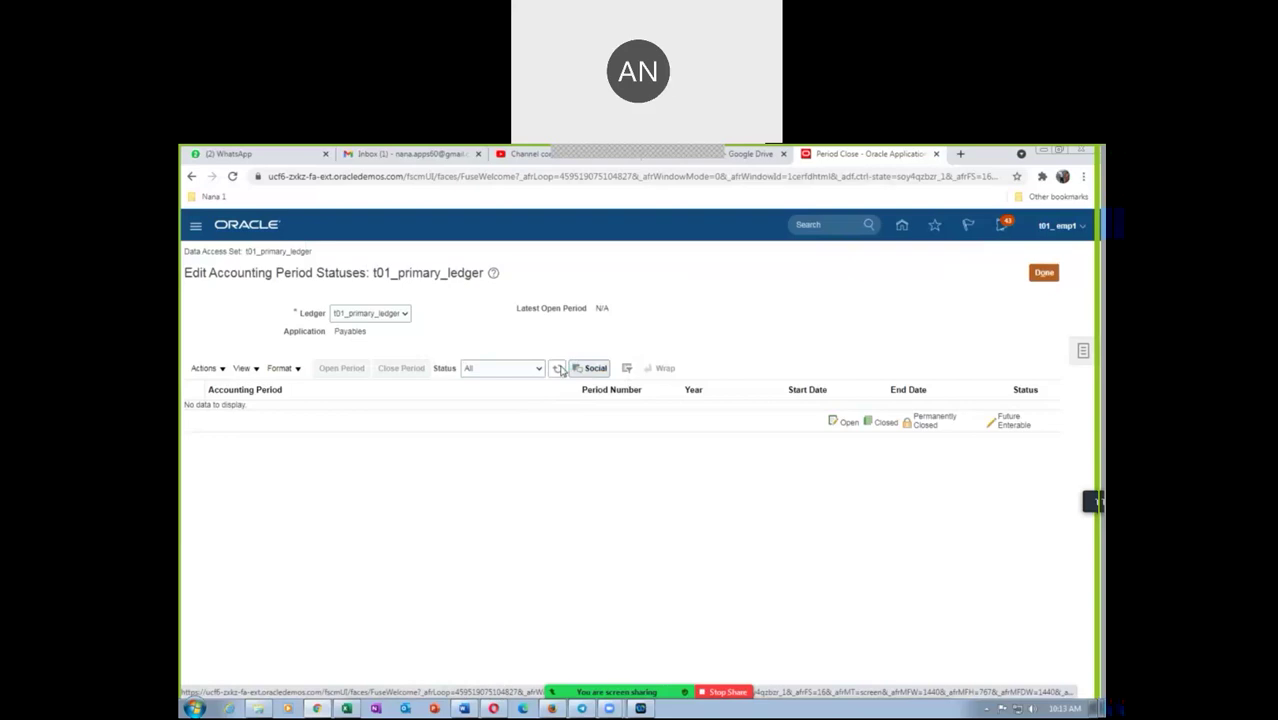
{"action": "left_click", "coordinate": [558, 369]}
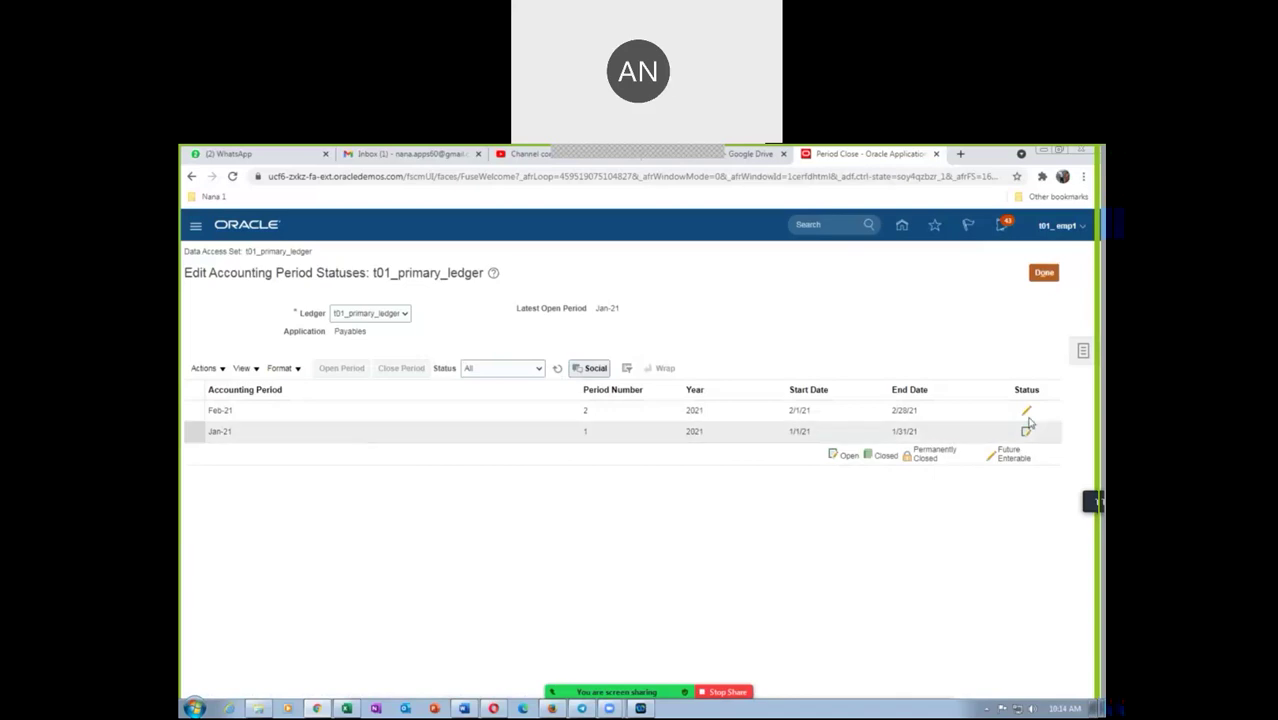
Submit opening Payables periods through target period Nov-21 and refresh the periods table
{"action": "left_click", "coordinate": [206, 368]}
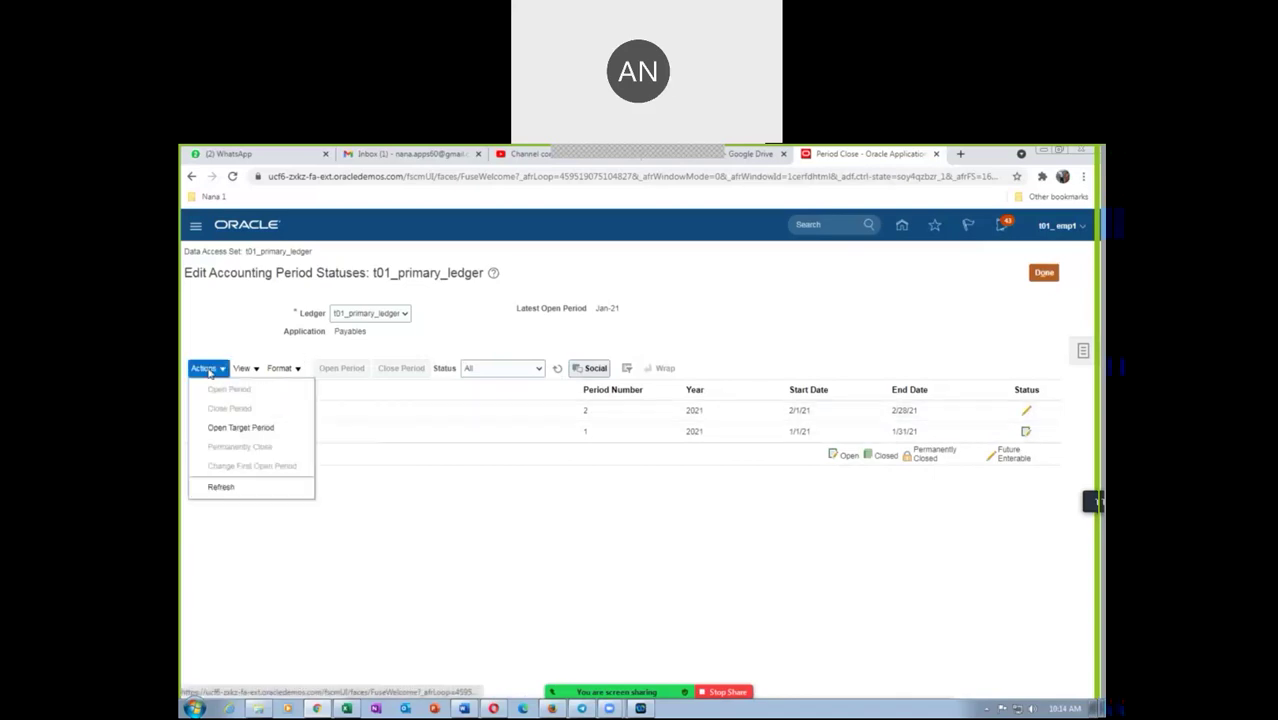
{"action": "left_click", "coordinate": [240, 427]}
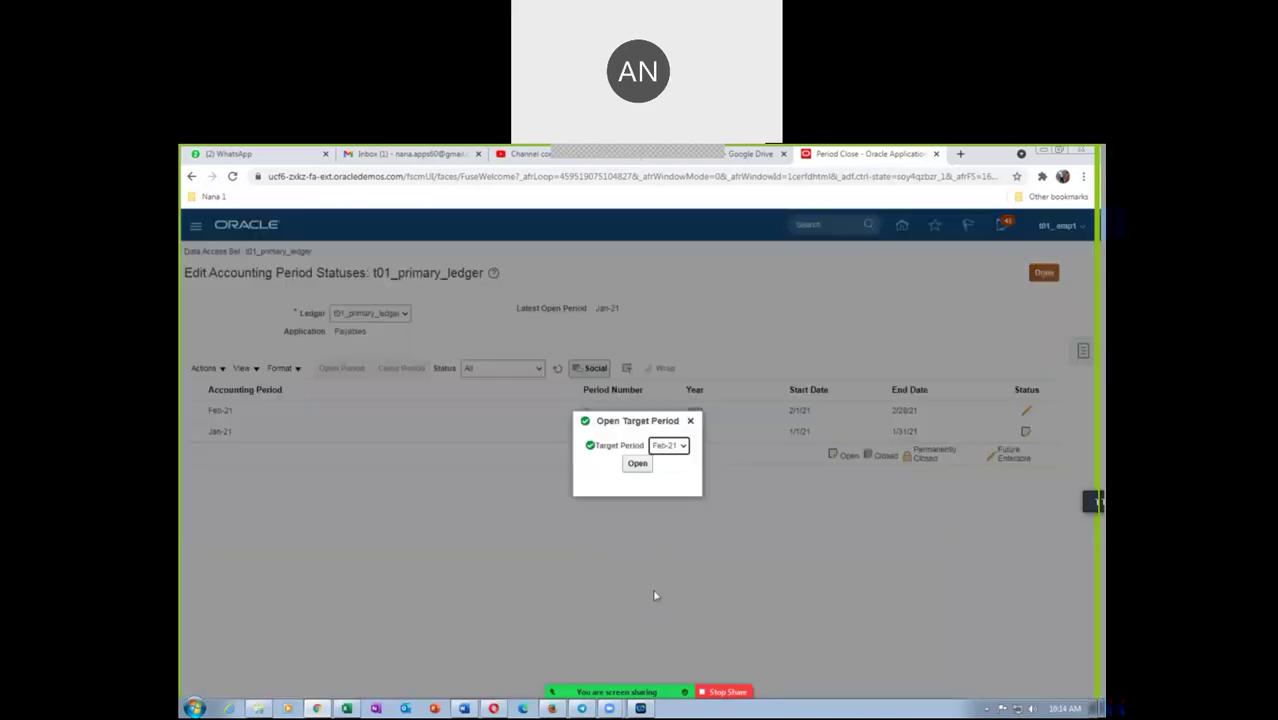
{"action": "left_click", "coordinate": [664, 449]}
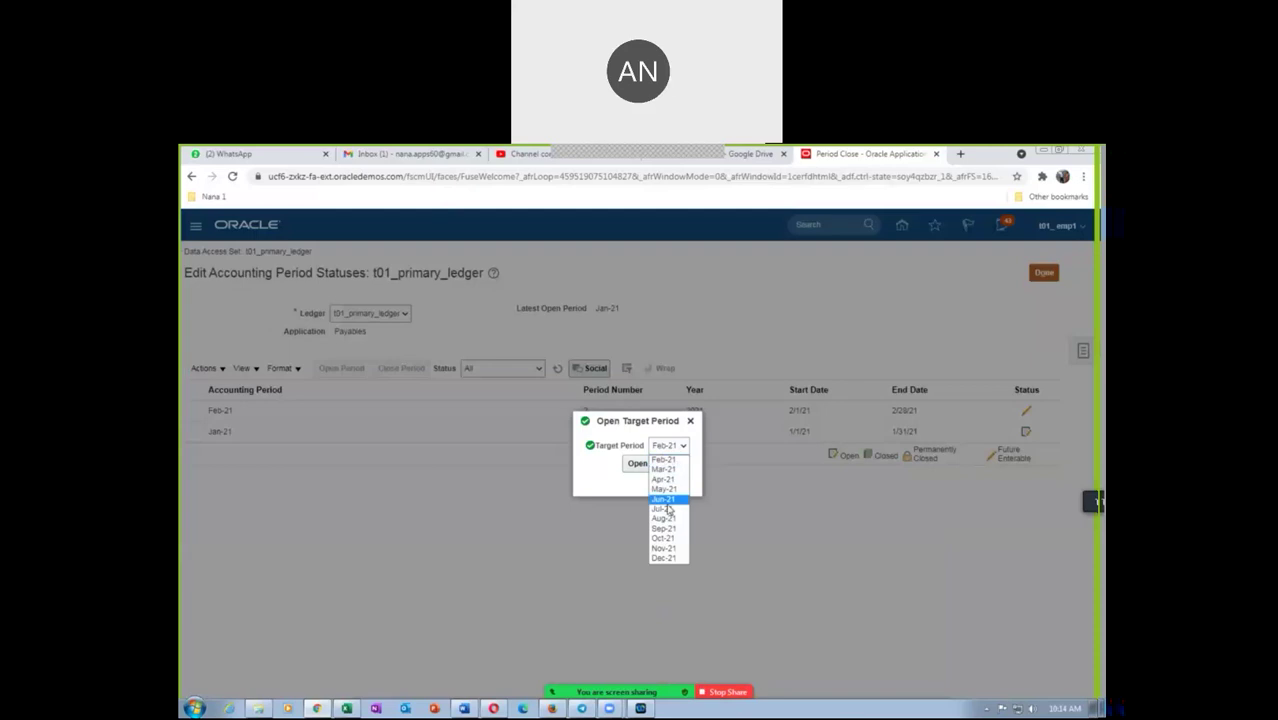
{"action": "left_click", "coordinate": [662, 548]}
{"action": "left_click", "coordinate": [637, 464]}
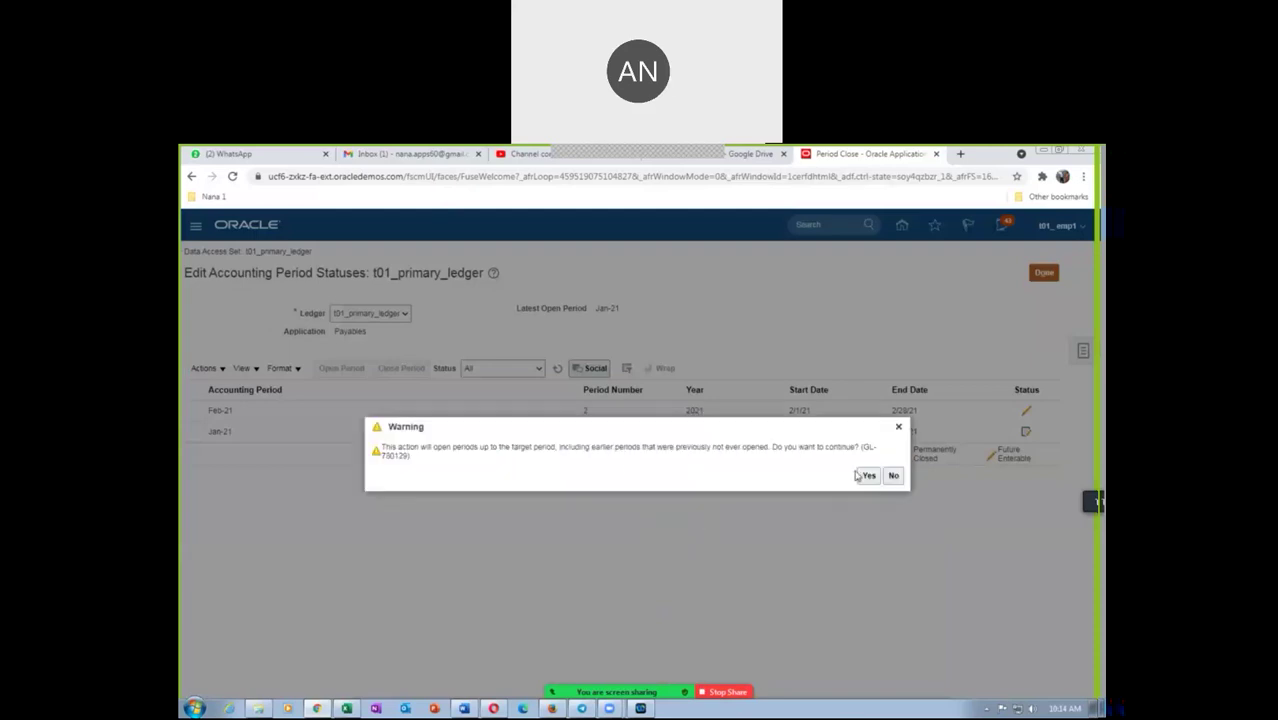
{"action": "left_click", "coordinate": [868, 475]}
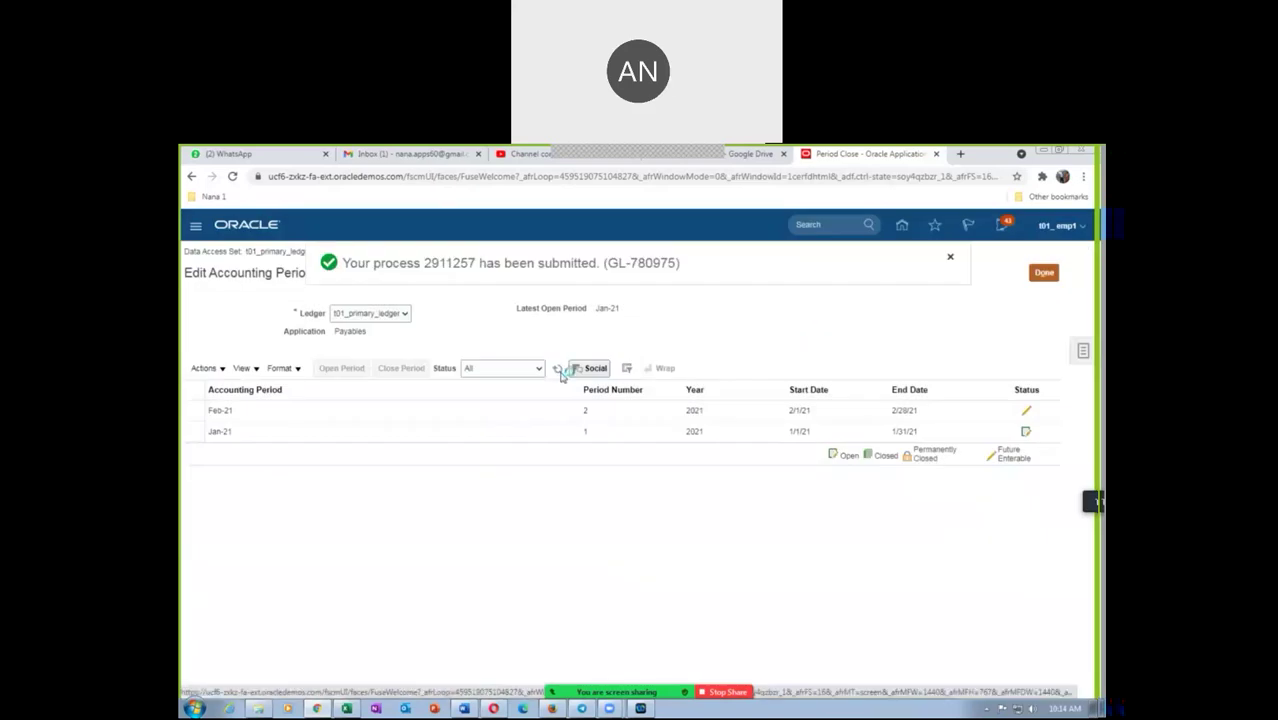
{"action": "left_click", "coordinate": [557, 369]}
{"action": "left_click", "coordinate": [258, 708]}
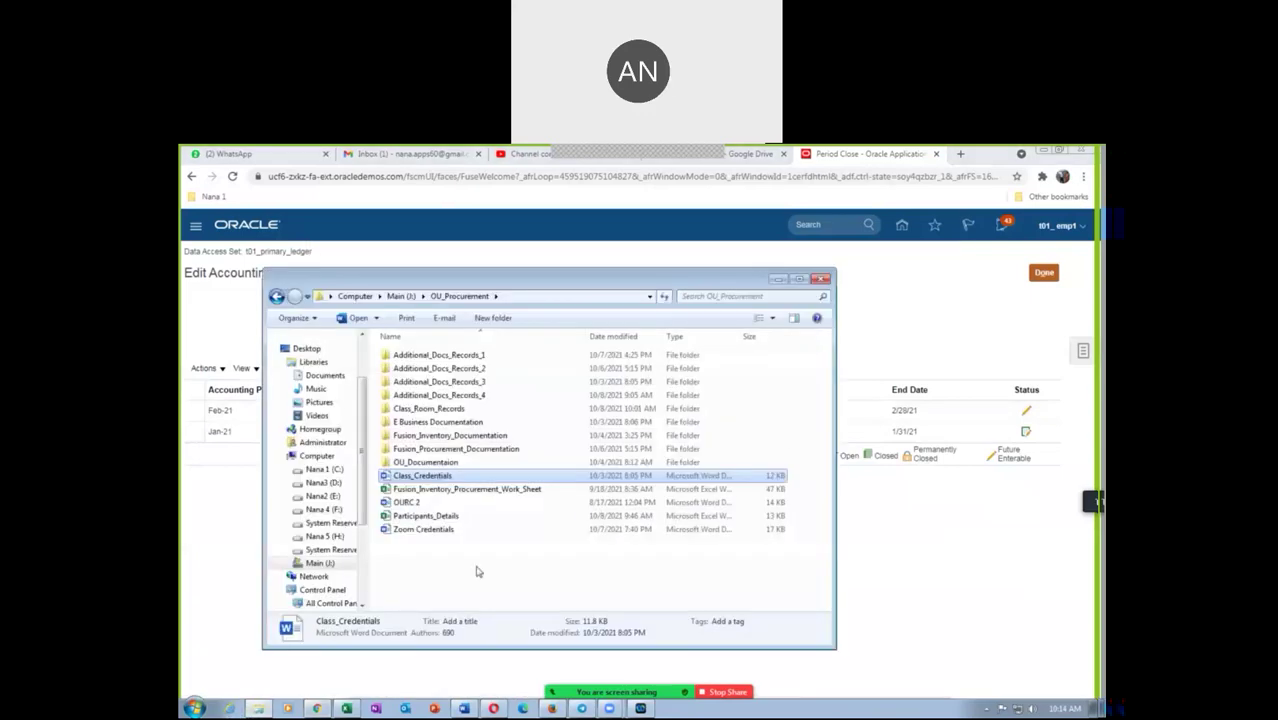
Browse E Business Documentation > Purchasing > R12_Purchasing > Pur_Day 5 and select Consigned_Process
{"action": "double_click", "coordinate": [462, 424]}
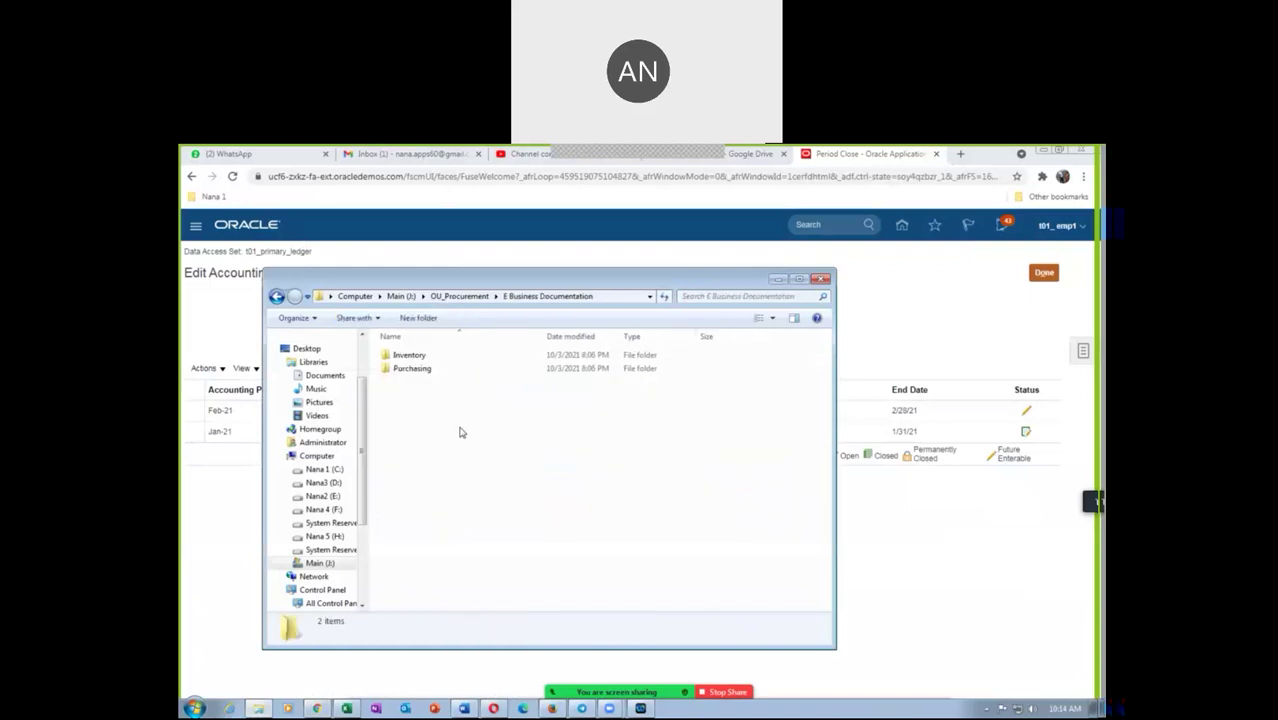
{"action": "double_click", "coordinate": [428, 369]}
{"action": "double_click", "coordinate": [434, 357]}
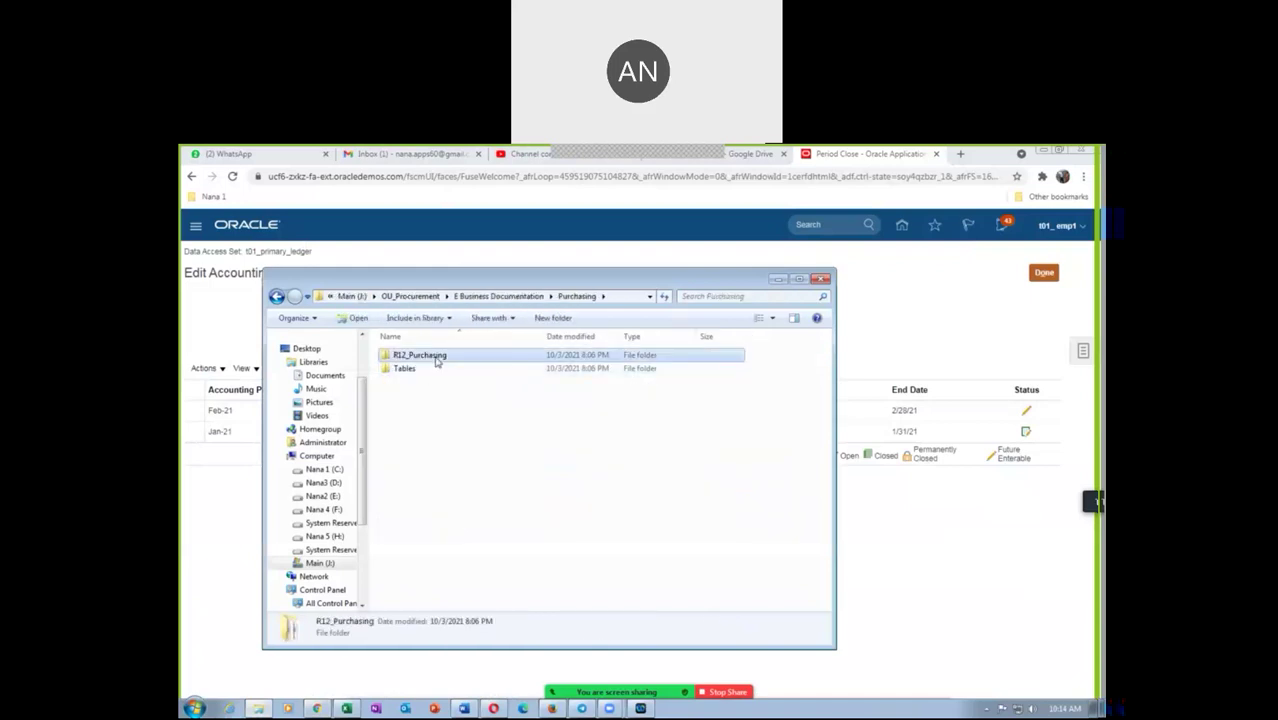
{"action": "double_click", "coordinate": [435, 422]}
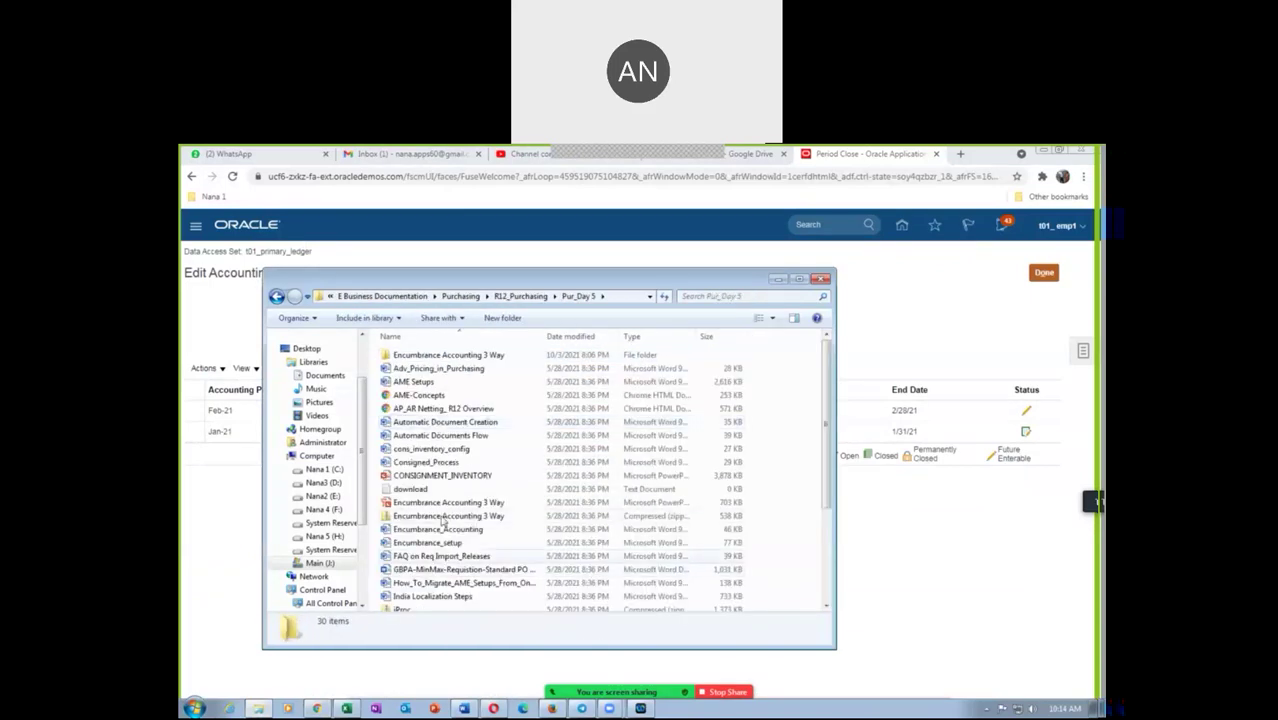
{"action": "left_click", "coordinate": [455, 463]}
Open Consigned_Process in Word and maximize it, marking parts of the flow diagram
{"action": "double_click", "coordinate": [455, 464]}
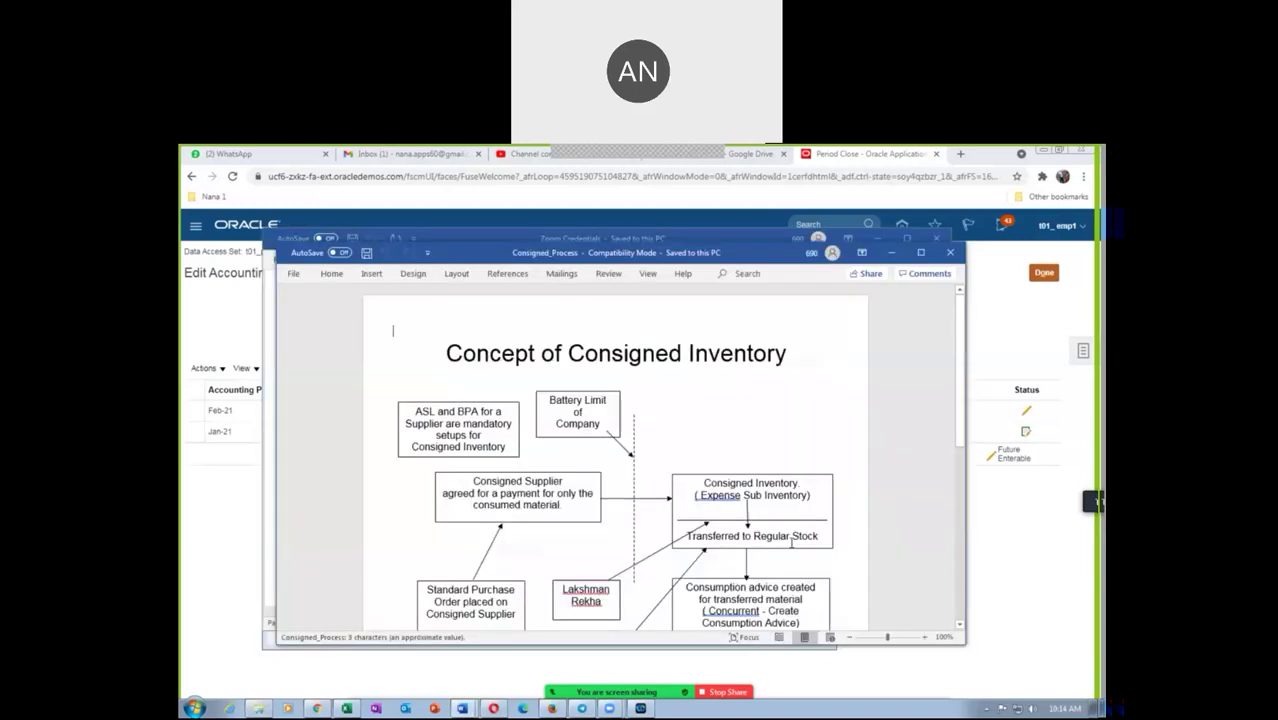
{"action": "scroll", "coordinate": [792, 545], "scroll_direction": "down", "scroll_amount": 2}
{"action": "left_click_drag", "start_coordinate": [687, 444], "coordinate": [794, 464]}
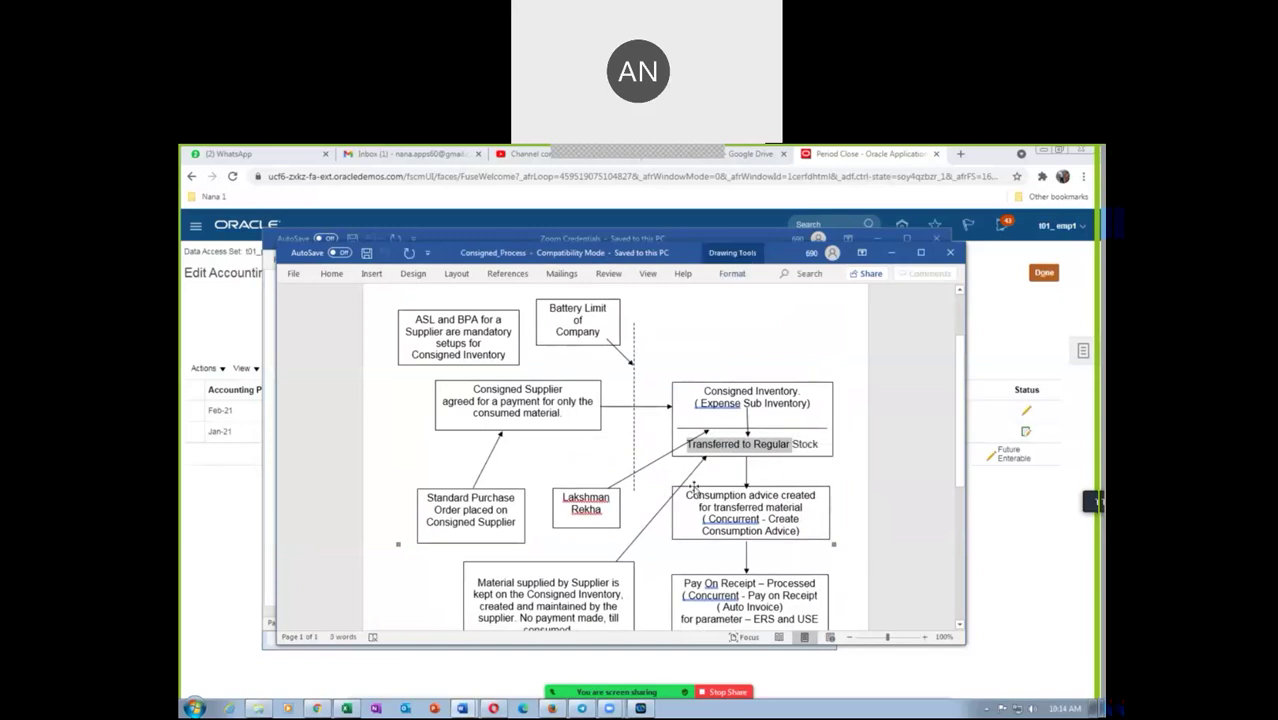
{"action": "left_click", "coordinate": [710, 522]}
{"action": "left_click", "coordinate": [718, 560]}
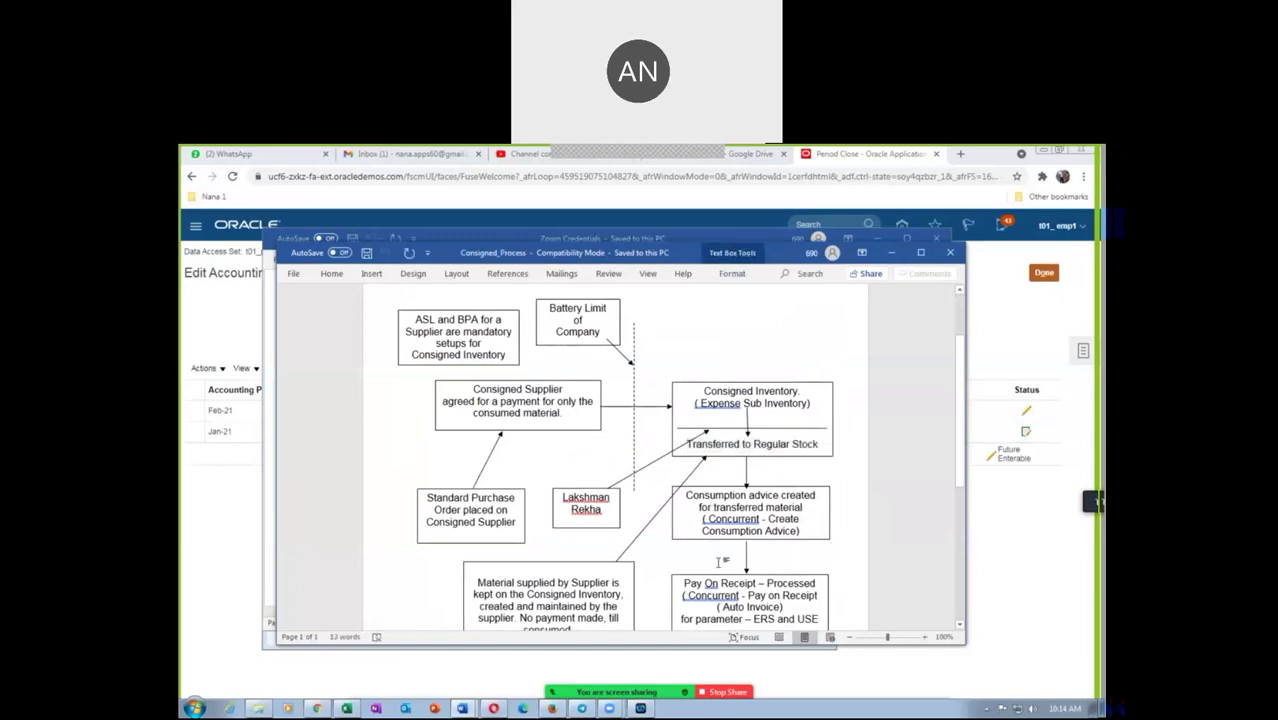
{"action": "left_click", "coordinate": [921, 253]}
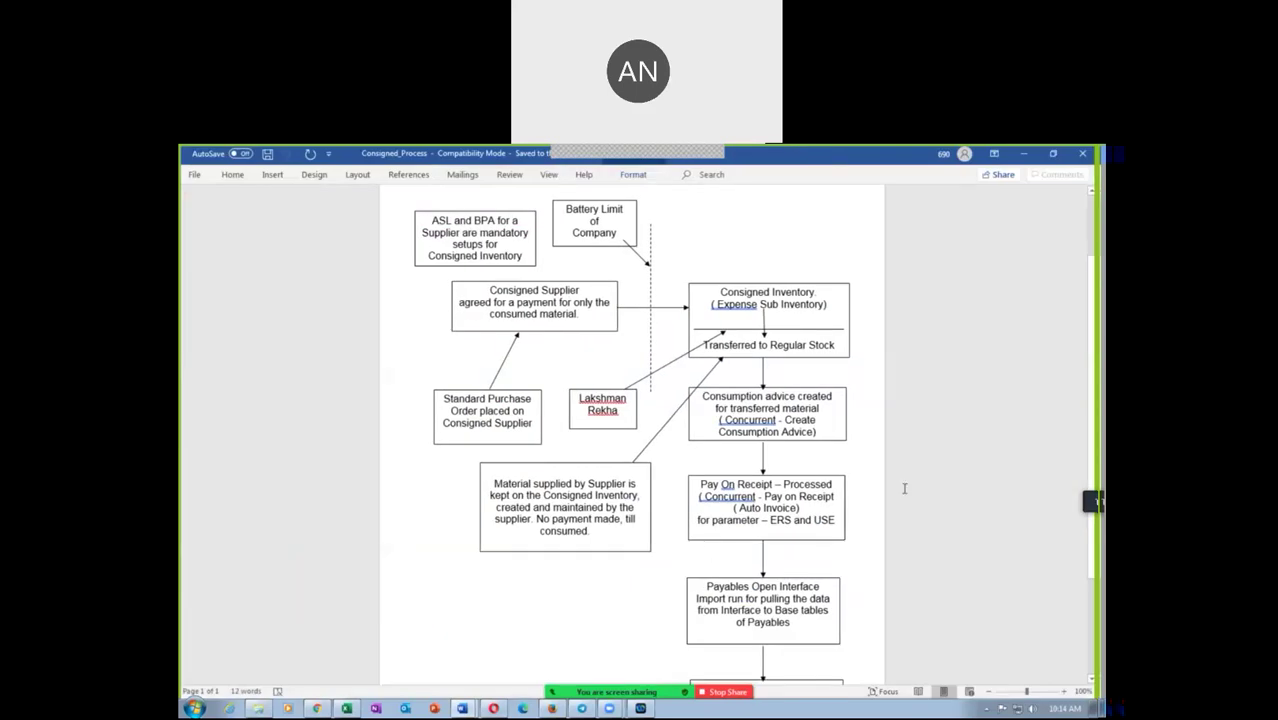
Highlight 'Transferred to Regular', 'Consigned Inventory (Expense Sub Inventory)' and the consumption advice step
{"action": "left_click_drag", "start_coordinate": [776, 351], "coordinate": [790, 347]}
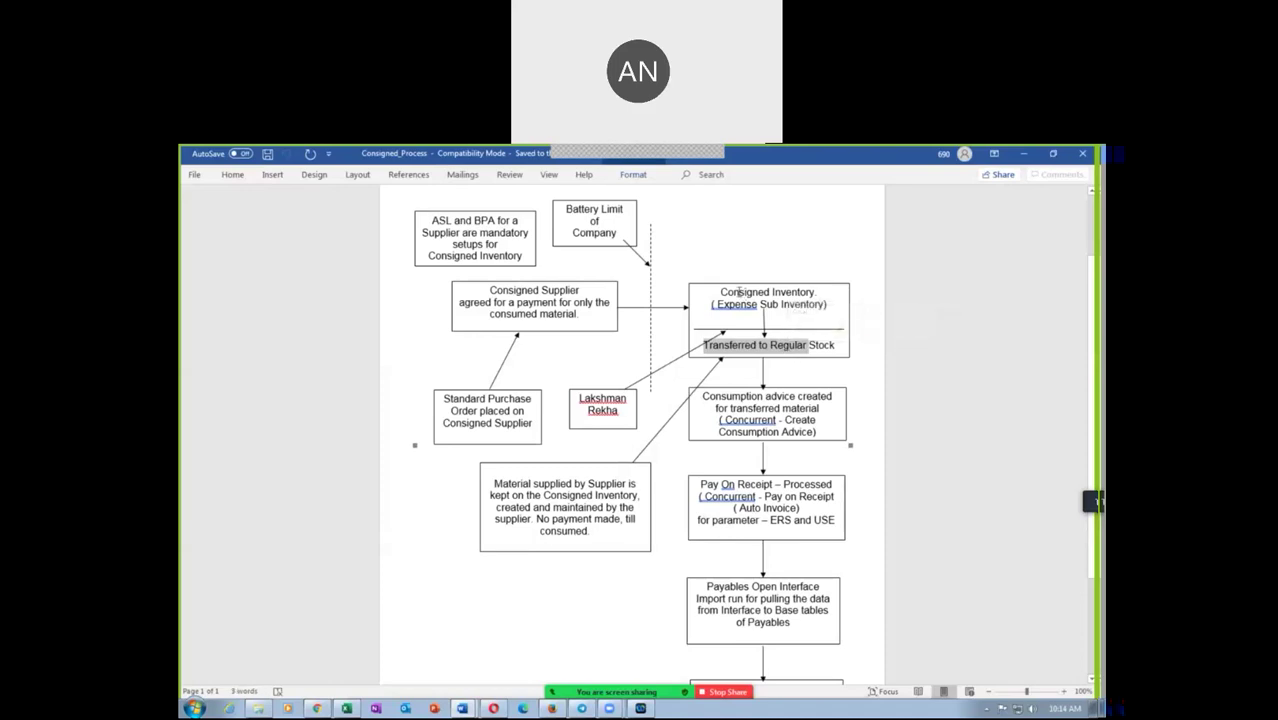
{"action": "left_click_drag", "start_coordinate": [738, 291], "coordinate": [822, 311]}
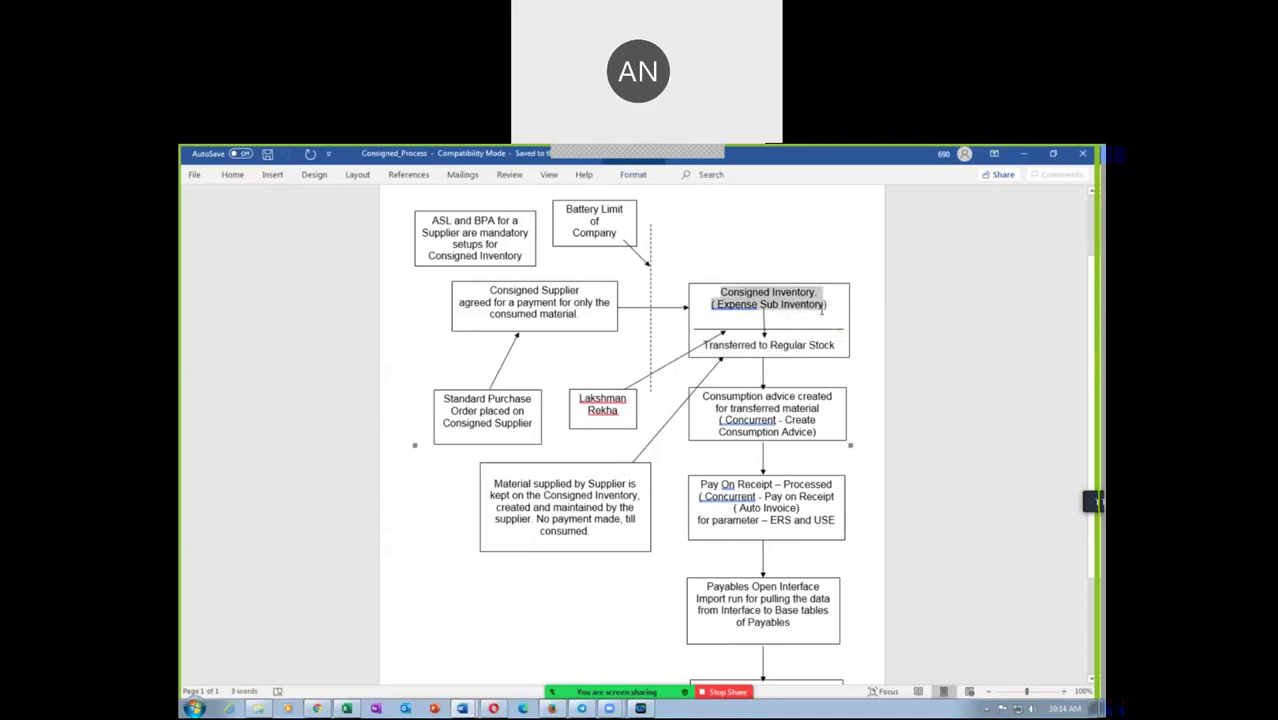
{"action": "left_click", "coordinate": [743, 341]}
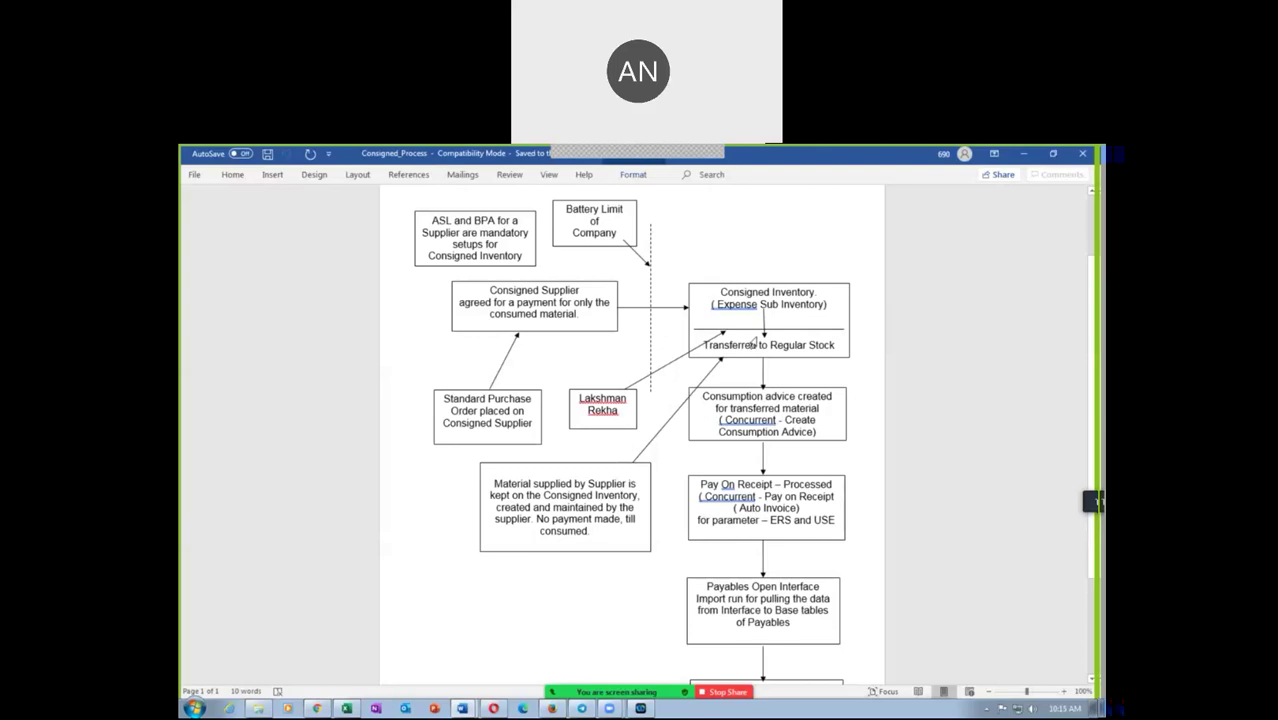
{"action": "left_click_drag", "start_coordinate": [745, 348], "coordinate": [801, 349]}
{"action": "left_click_drag", "start_coordinate": [741, 399], "coordinate": [789, 434]}
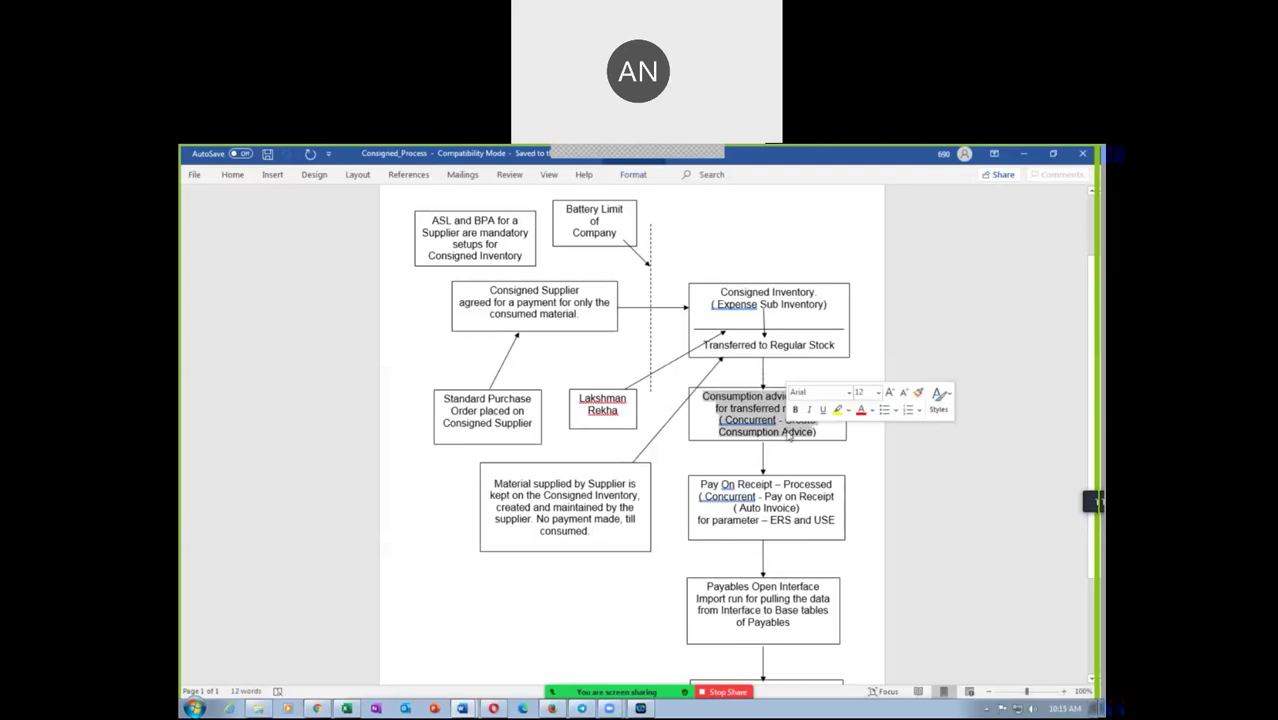
Switch back to the Oracle accounting periods page in Chrome
{"action": "key", "text": "alt+Tab"}
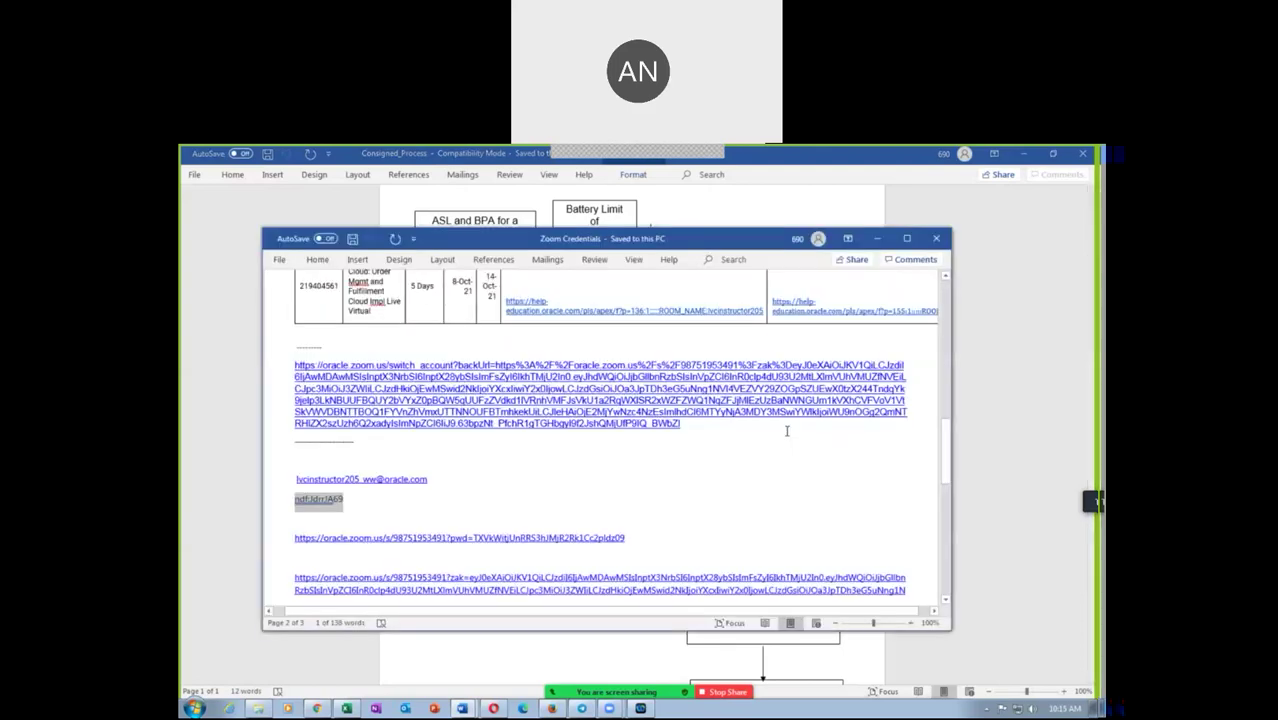
{"action": "key", "text": "alt+Tab"}
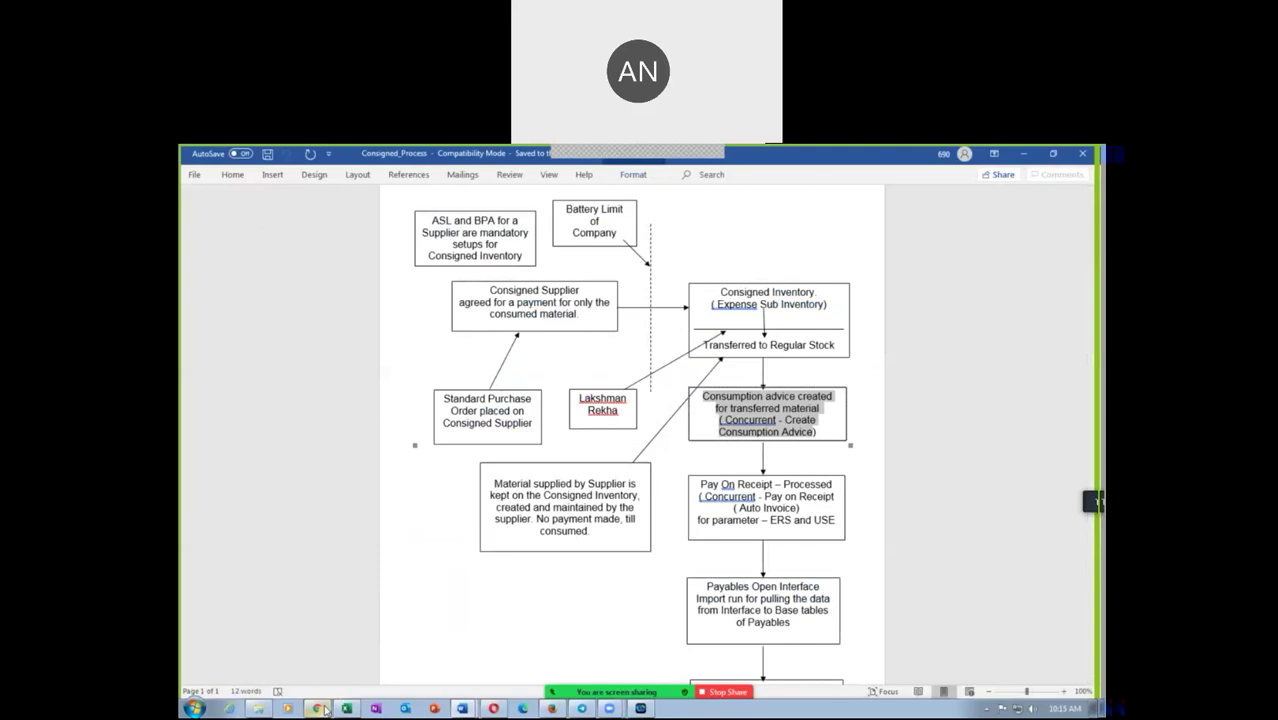
{"action": "left_click", "coordinate": [317, 708]}
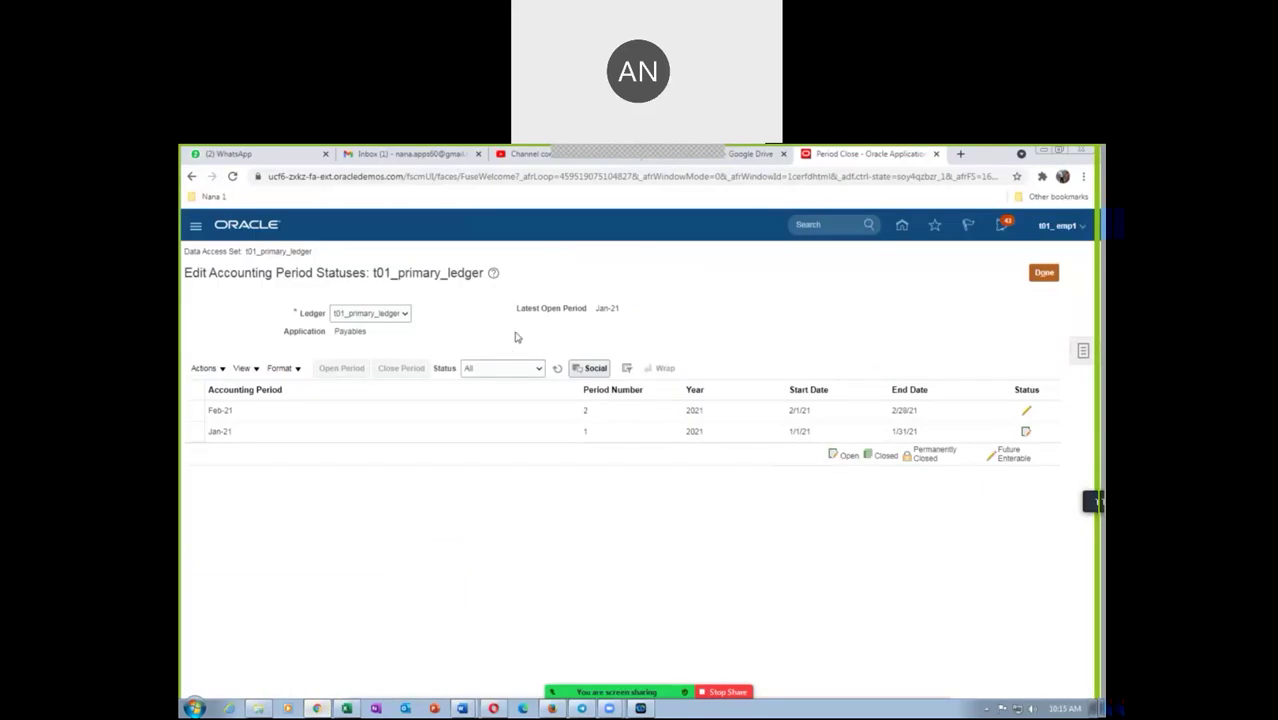
Refresh and finish the period statuses, then sign out and sign back in as the employee user
{"action": "left_click", "coordinate": [558, 369]}
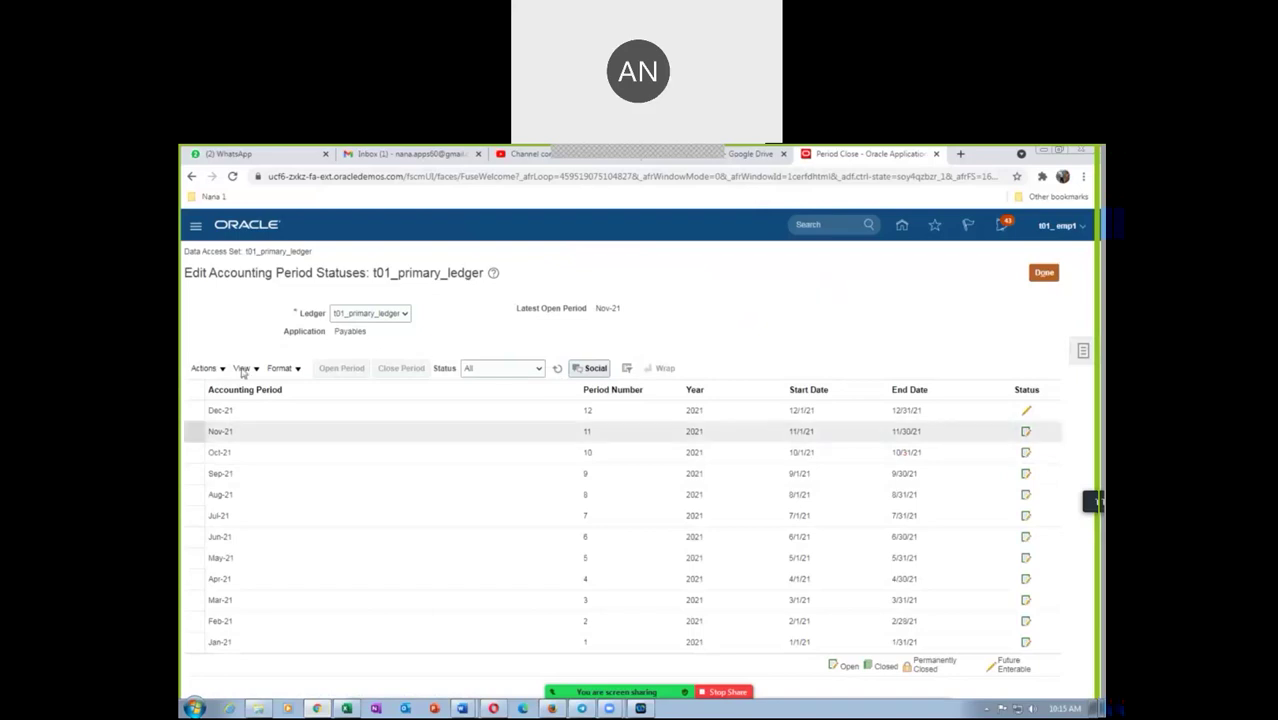
{"action": "left_click", "coordinate": [1045, 273]}
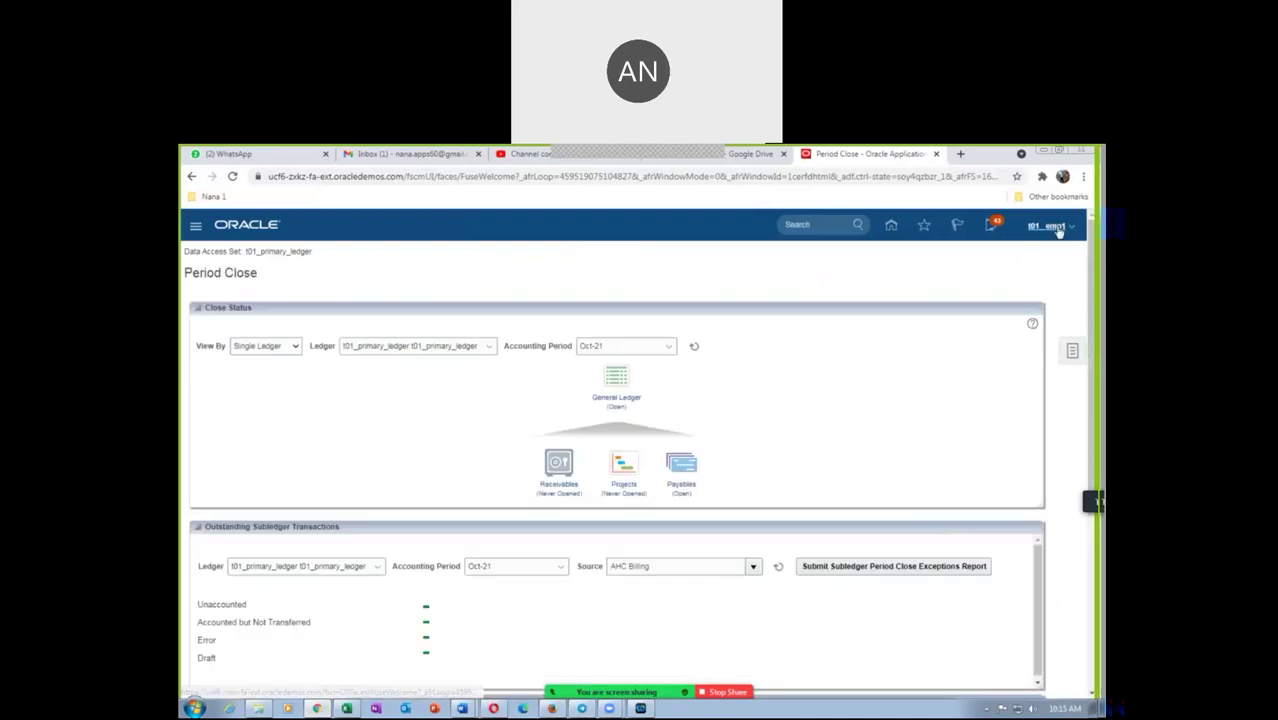
{"action": "left_click", "coordinate": [1058, 230]}
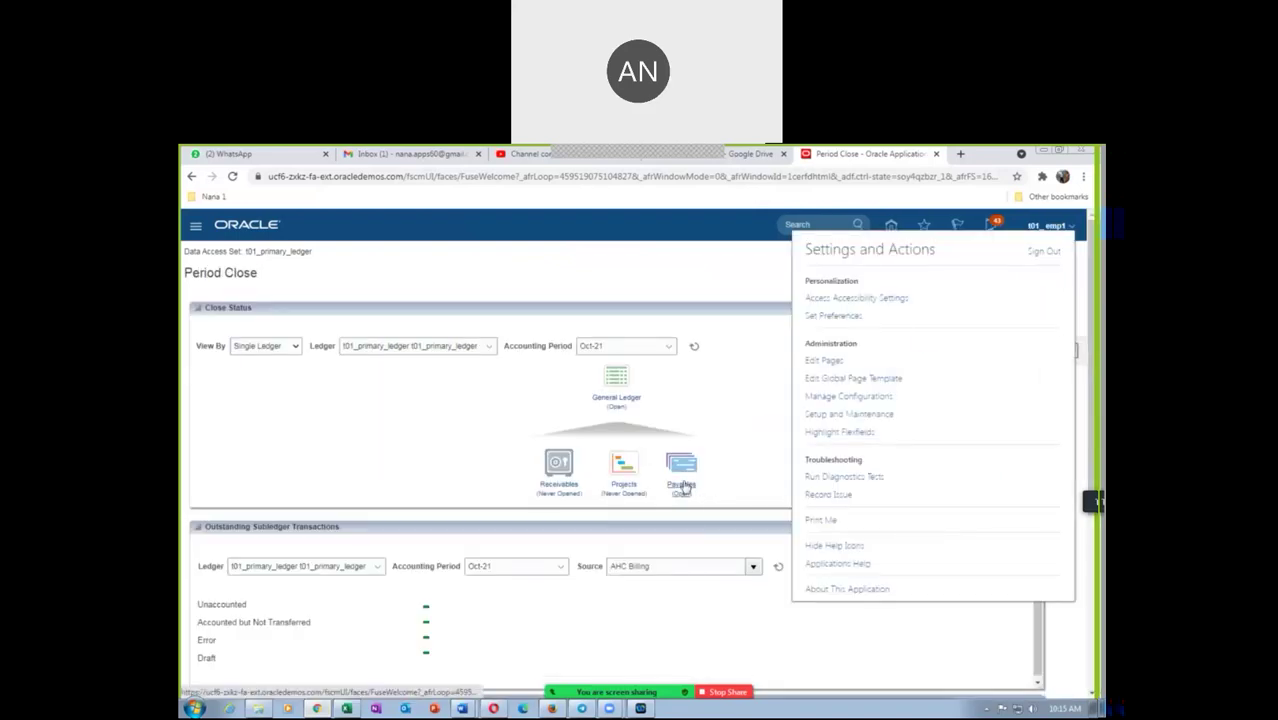
{"action": "left_click", "coordinate": [1046, 251]}
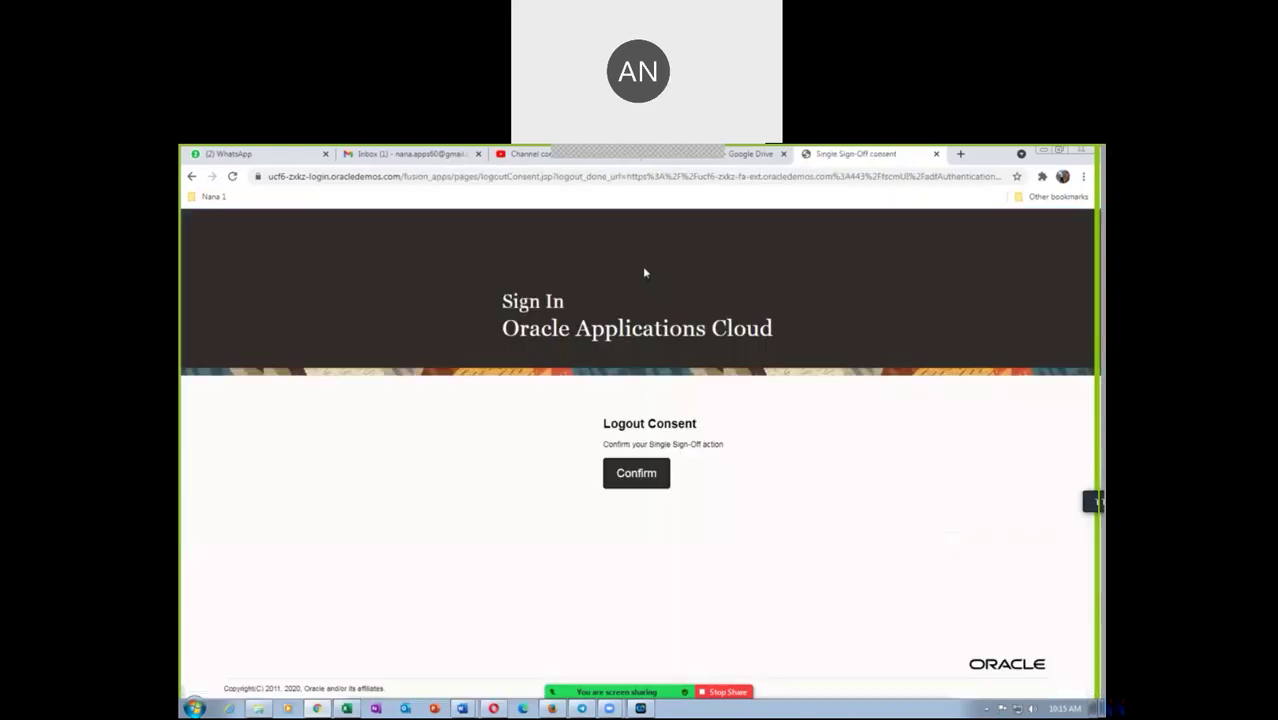
{"action": "left_click", "coordinate": [638, 480]}
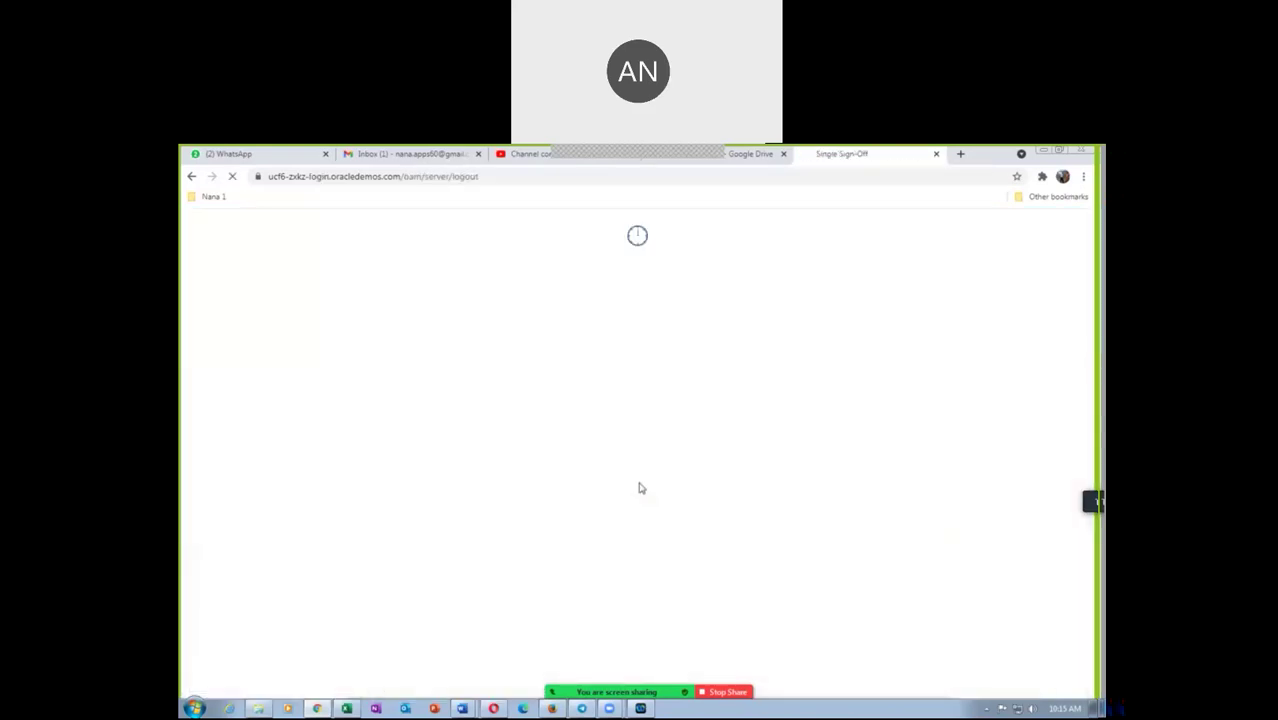
{"action": "left_click", "coordinate": [590, 515]}
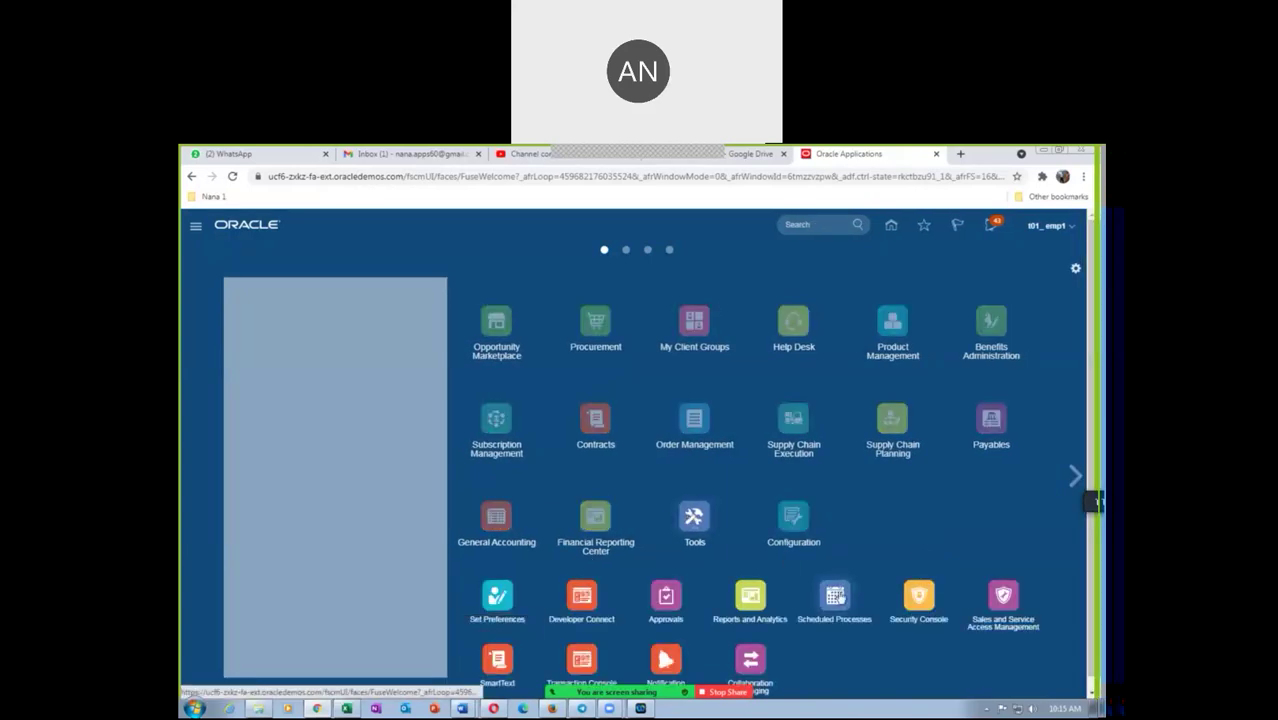
In Scheduled Processes, schedule a new run of the Create Consumption Advice job, searched by 'cre'
{"action": "left_click", "coordinate": [693, 516]}
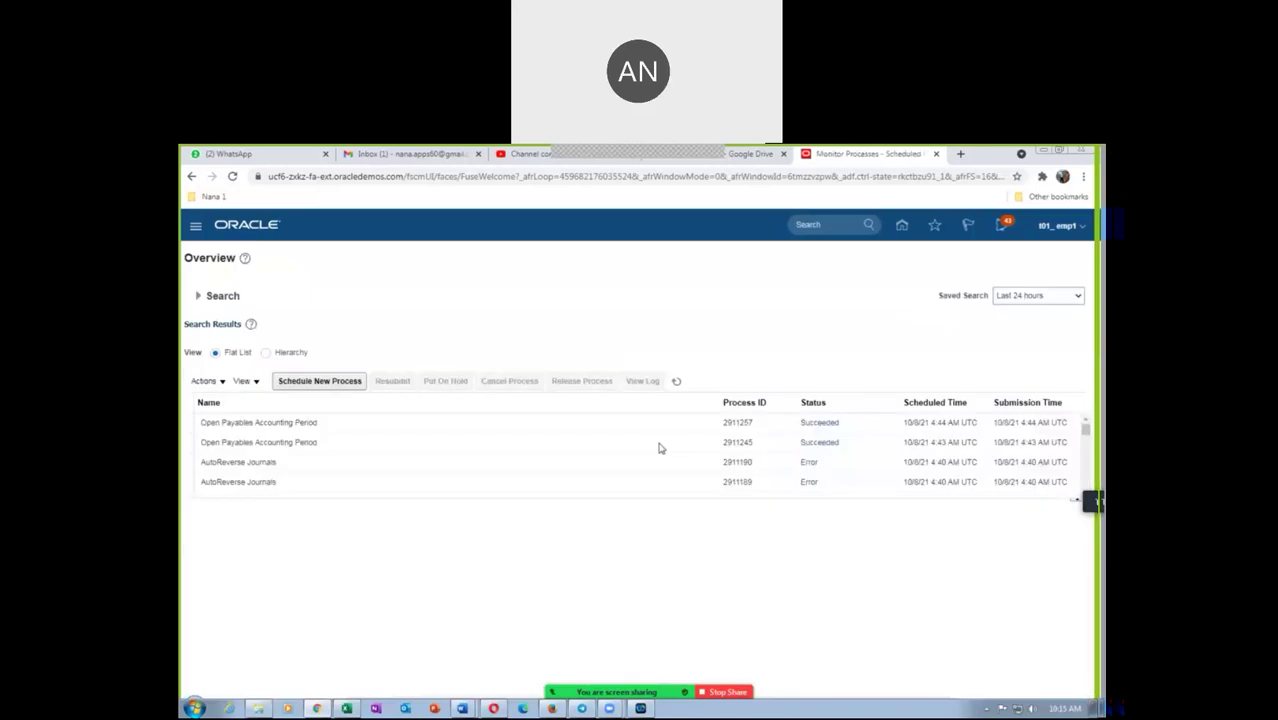
{"action": "left_click", "coordinate": [288, 385]}
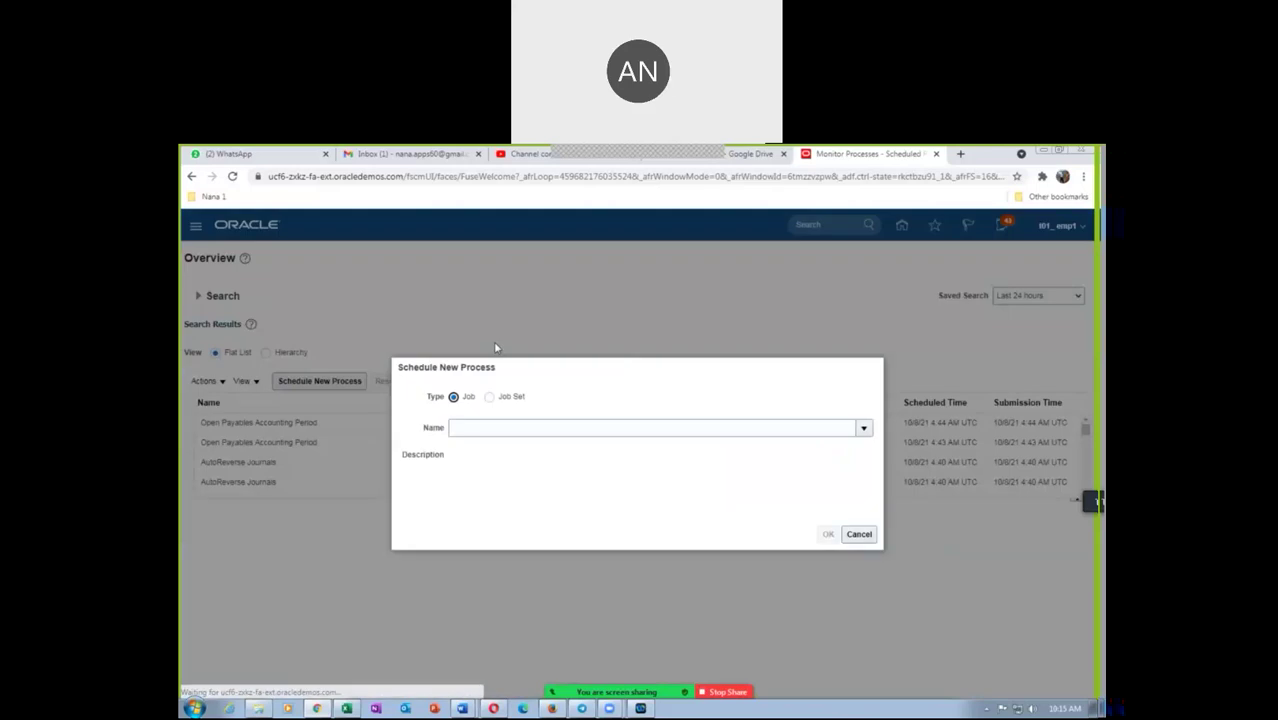
{"action": "left_click", "coordinate": [505, 425]}
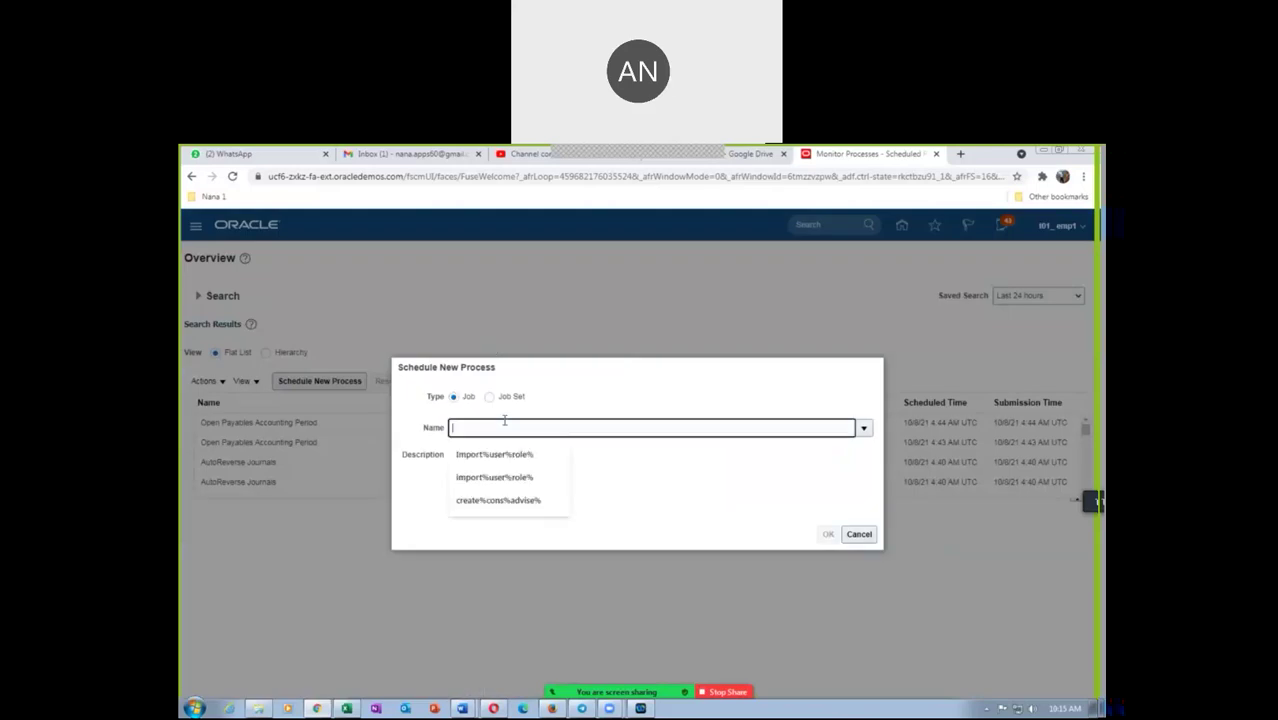
{"action": "type", "text": "create%cons%"}
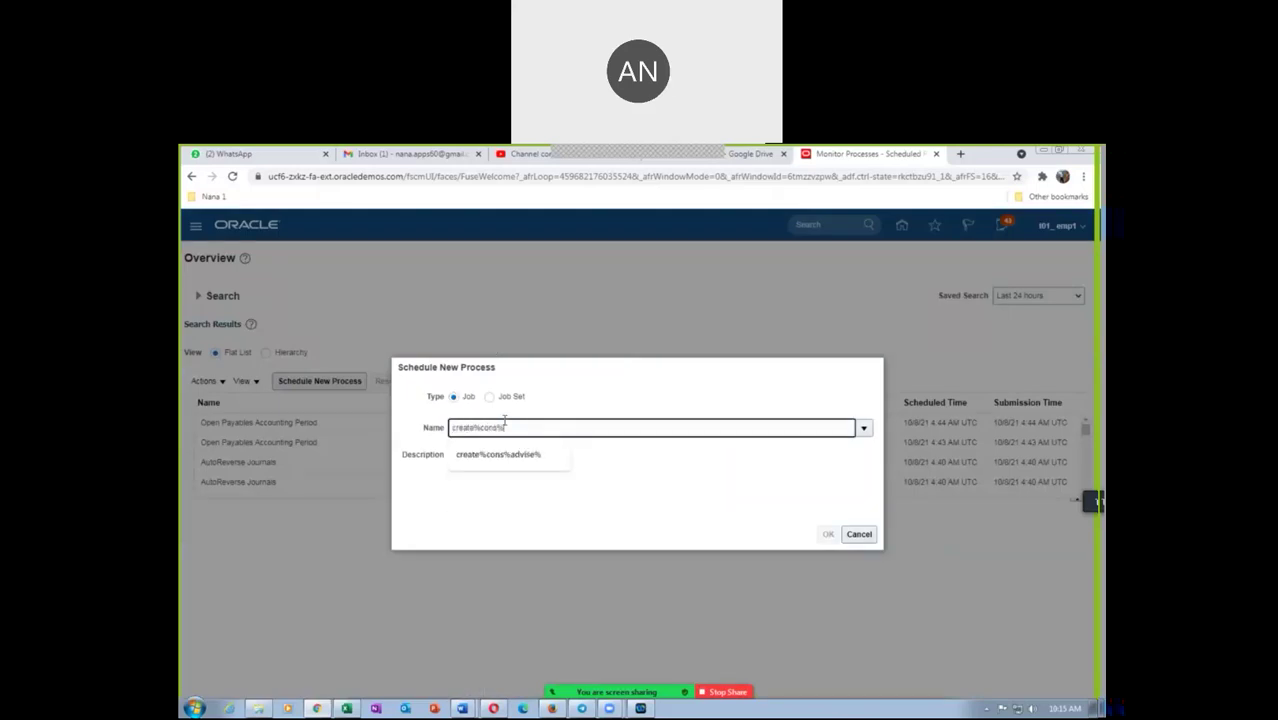
{"action": "key", "text": "Tab"}
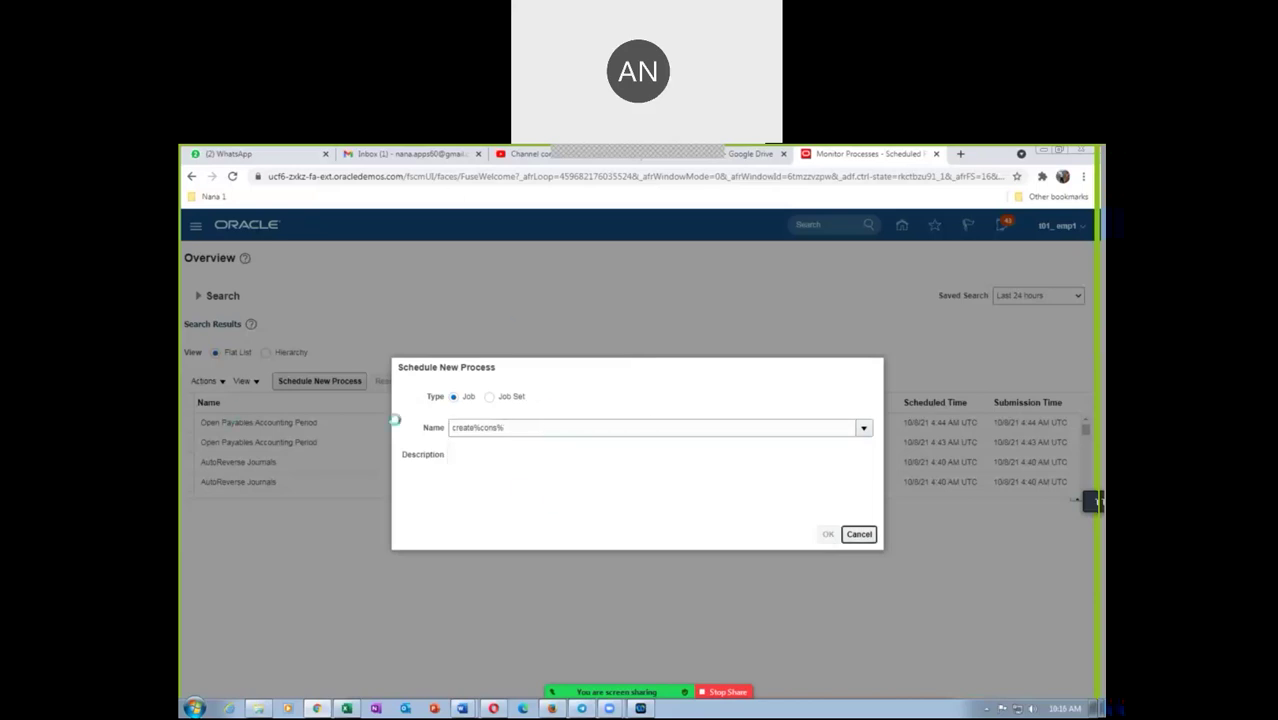
{"action": "left_click", "coordinate": [451, 494]}
{"action": "left_click", "coordinate": [911, 538]}
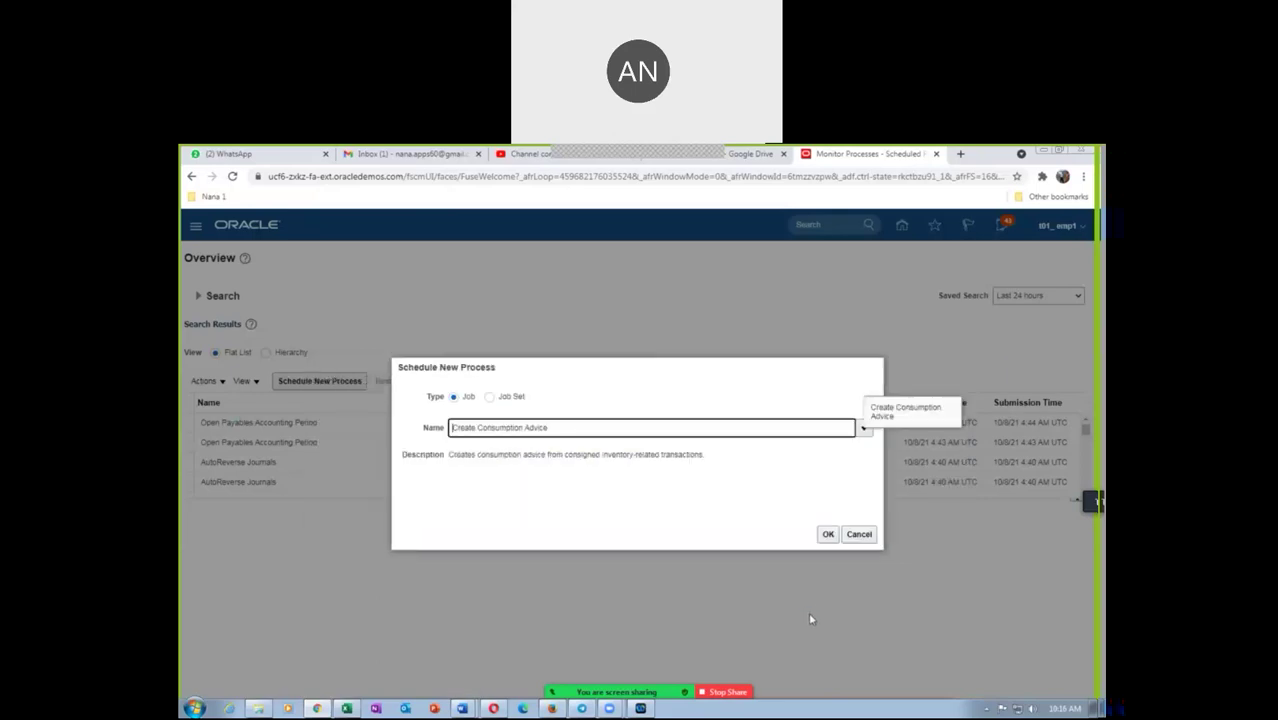
{"action": "left_click", "coordinate": [824, 537]}
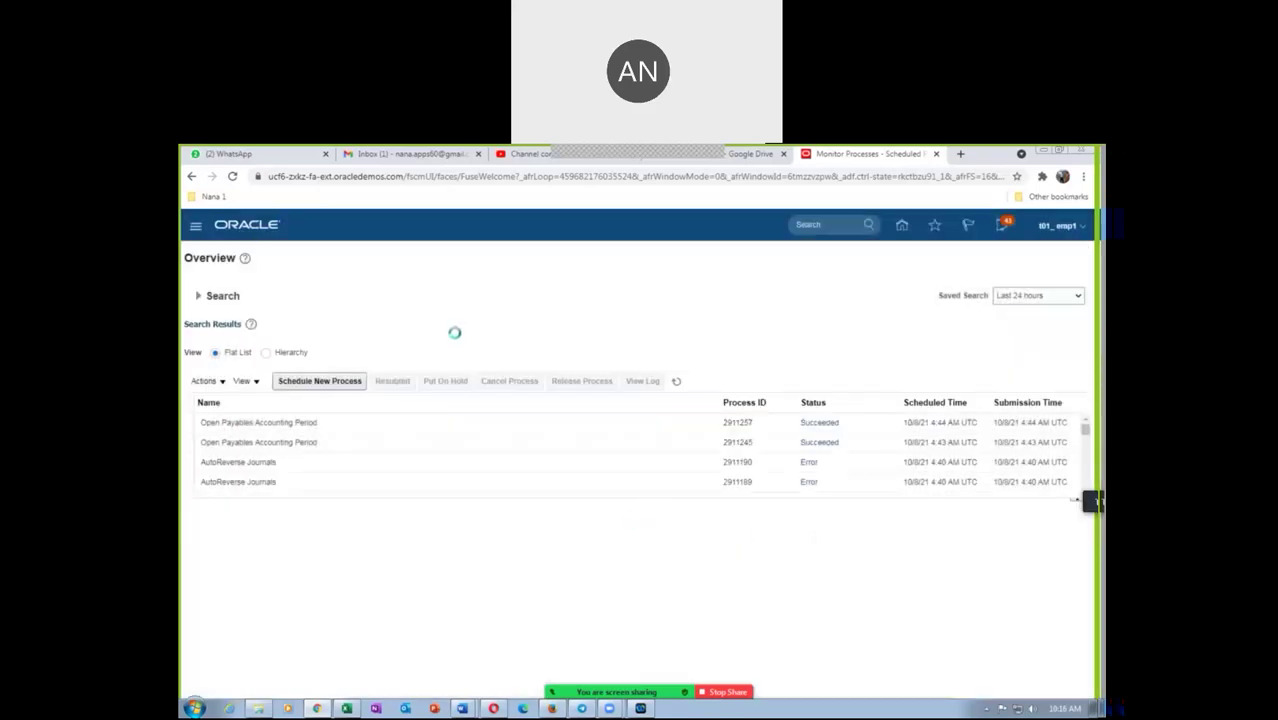
Set supplier t01_cons_sup_1 and supplier site Site 2 for Create Consumption Advice
{"action": "left_click", "coordinate": [573, 418]}
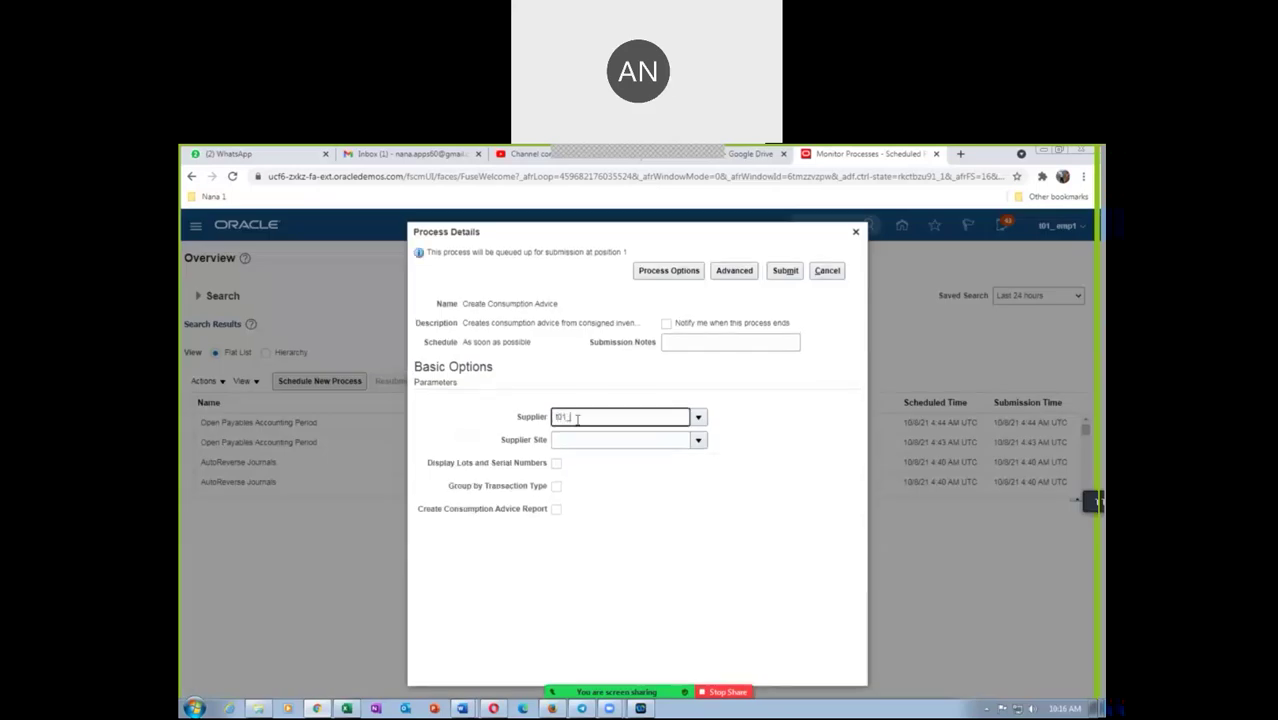
{"action": "key", "text": "Tab"}
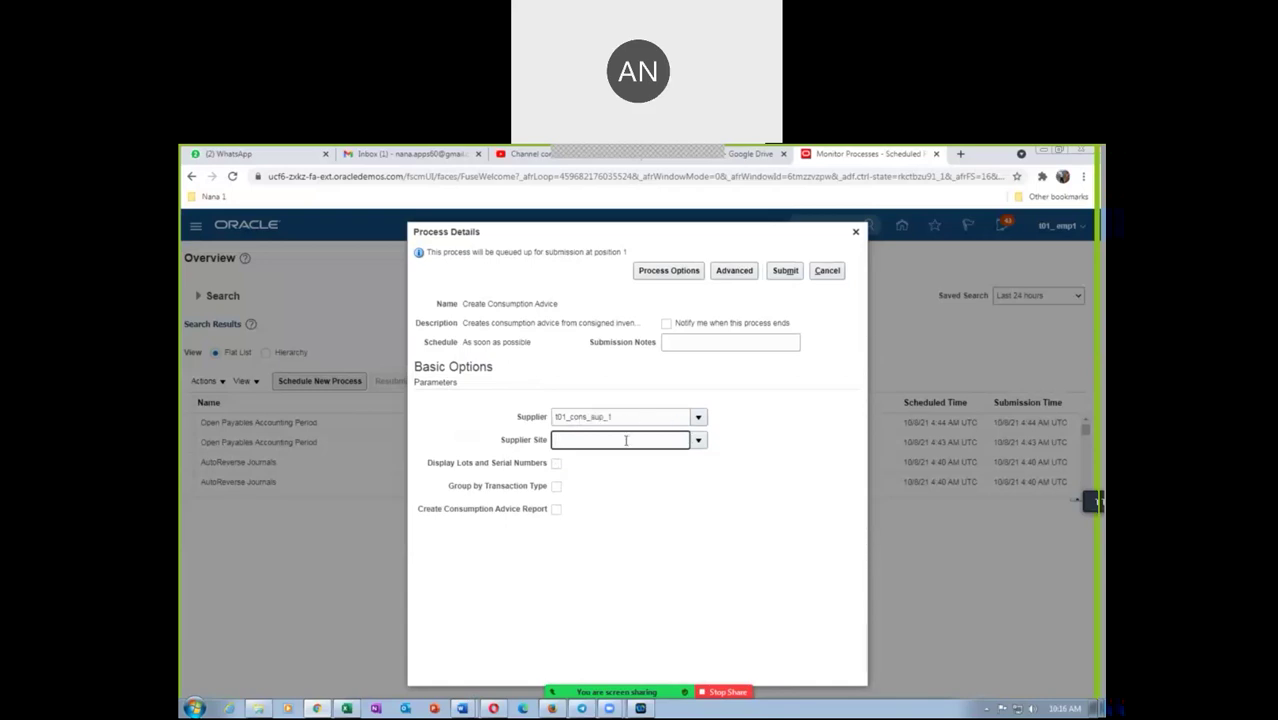
{"action": "left_click", "coordinate": [698, 440]}
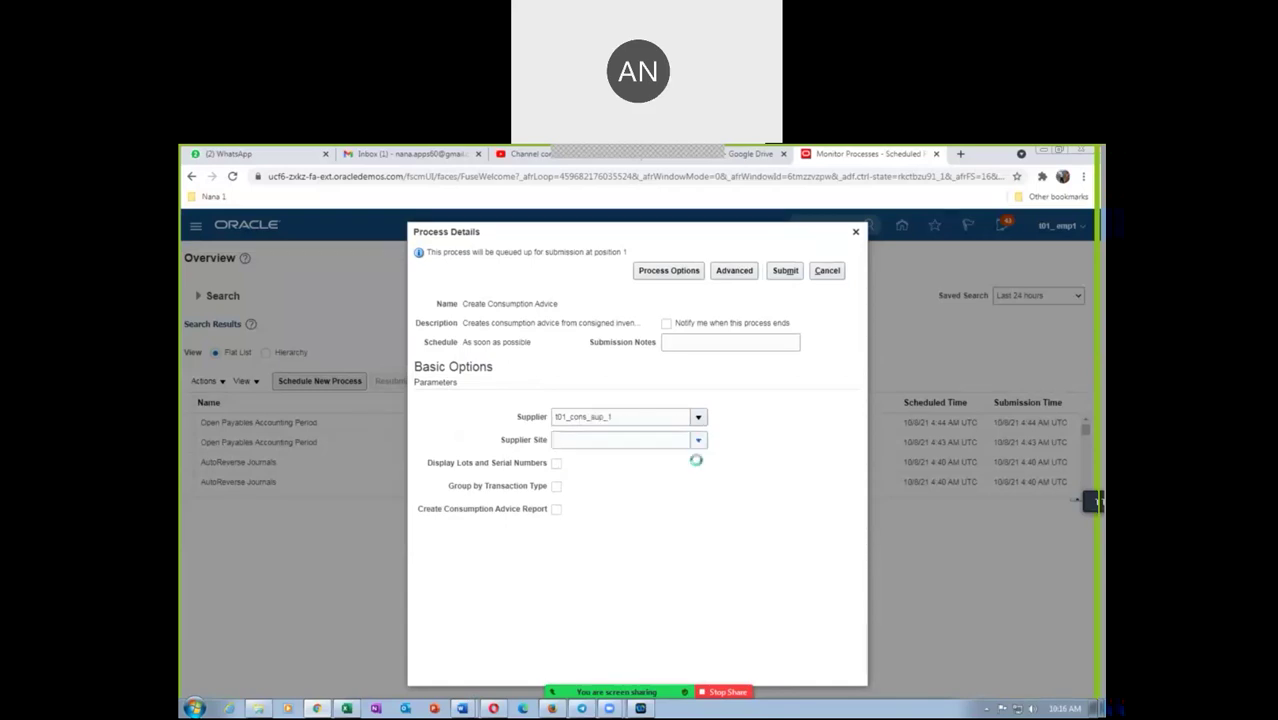
{"action": "left_click", "coordinate": [660, 461]}
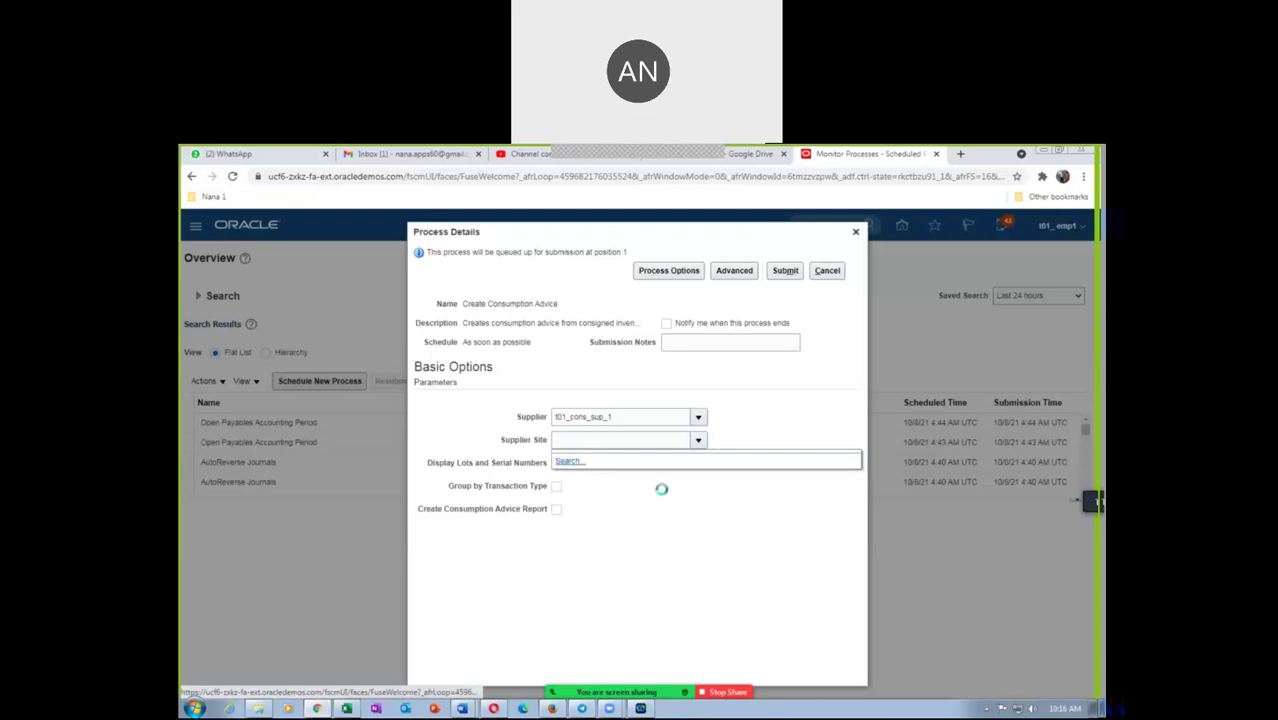
{"action": "left_click", "coordinate": [735, 456]}
{"action": "left_click", "coordinate": [645, 505]}
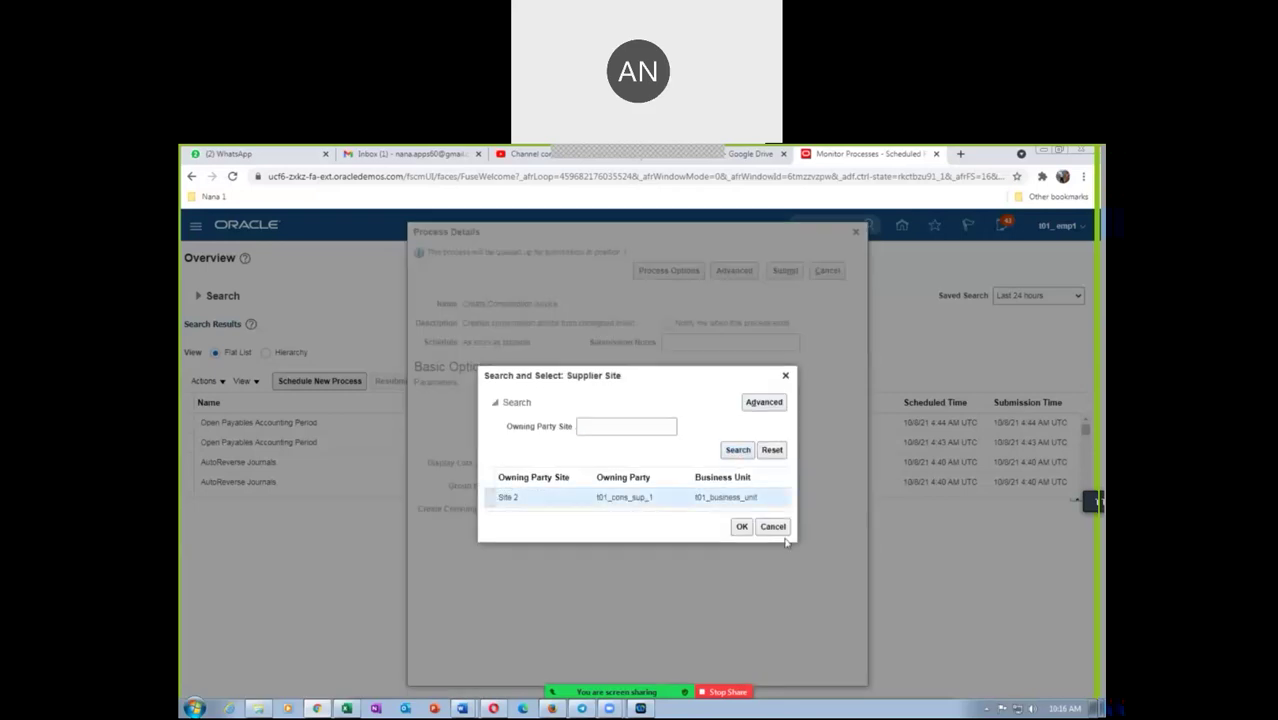
{"action": "left_click", "coordinate": [743, 528]}
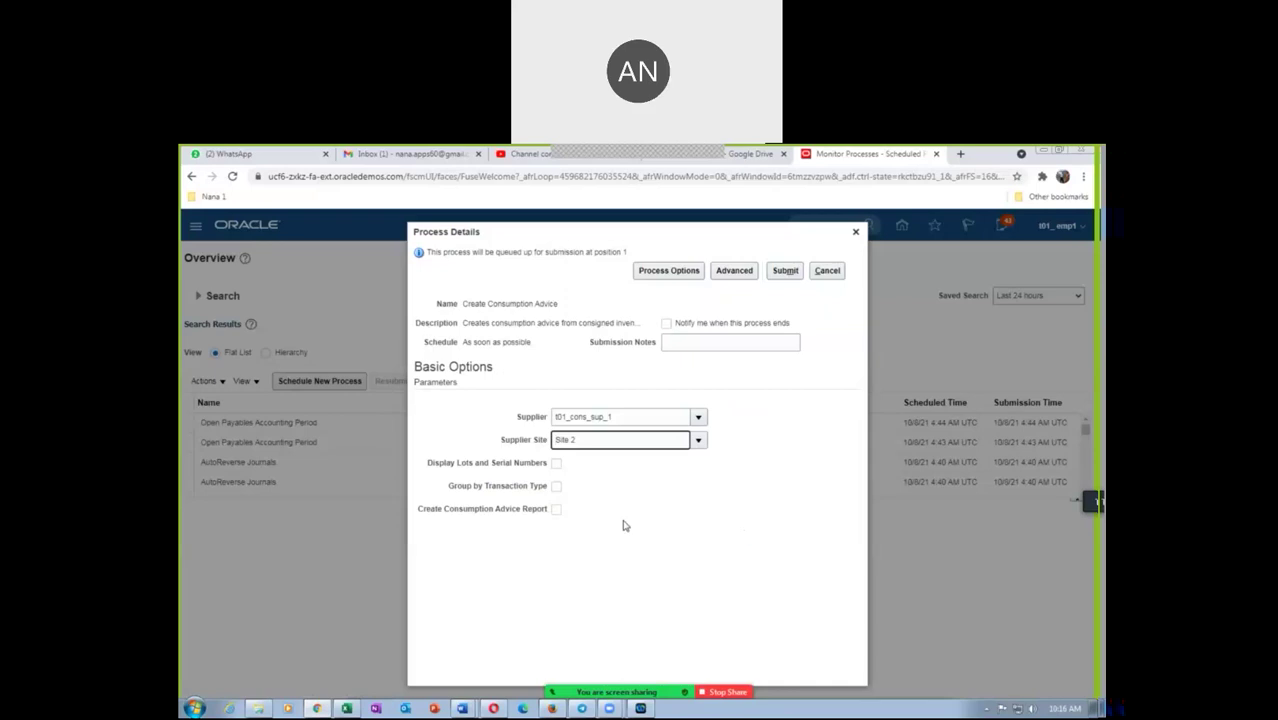
Enable lots and serials, group by transaction type and the report option, then submit as process 2911300
{"action": "left_click", "coordinate": [557, 466]}
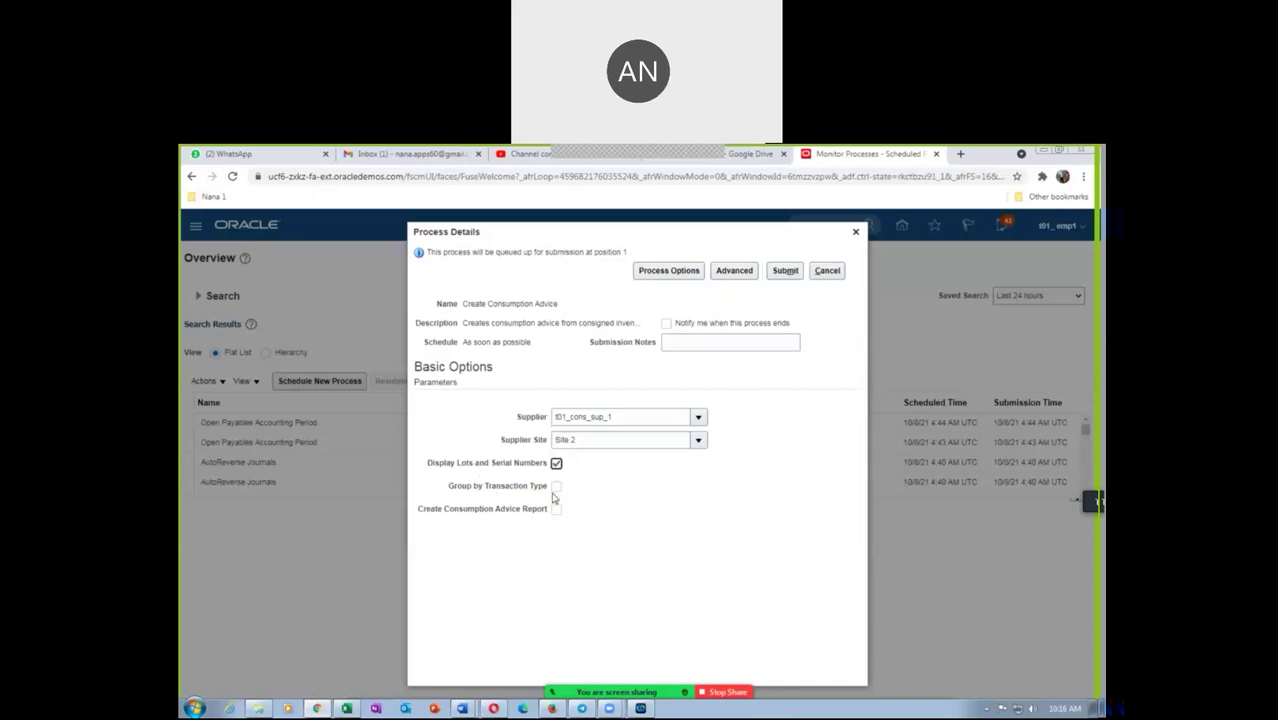
{"action": "left_click", "coordinate": [556, 487]}
{"action": "left_click", "coordinate": [556, 510]}
{"action": "left_click", "coordinate": [785, 272]}
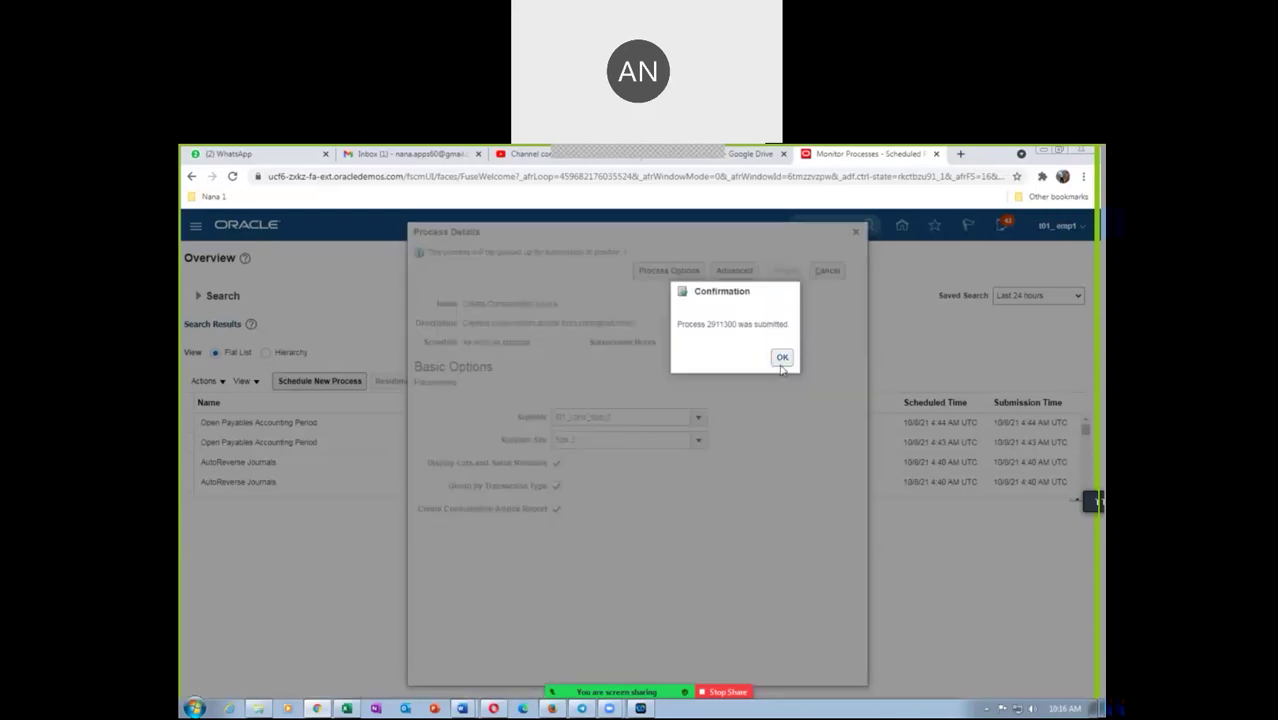
{"action": "left_click", "coordinate": [782, 358]}
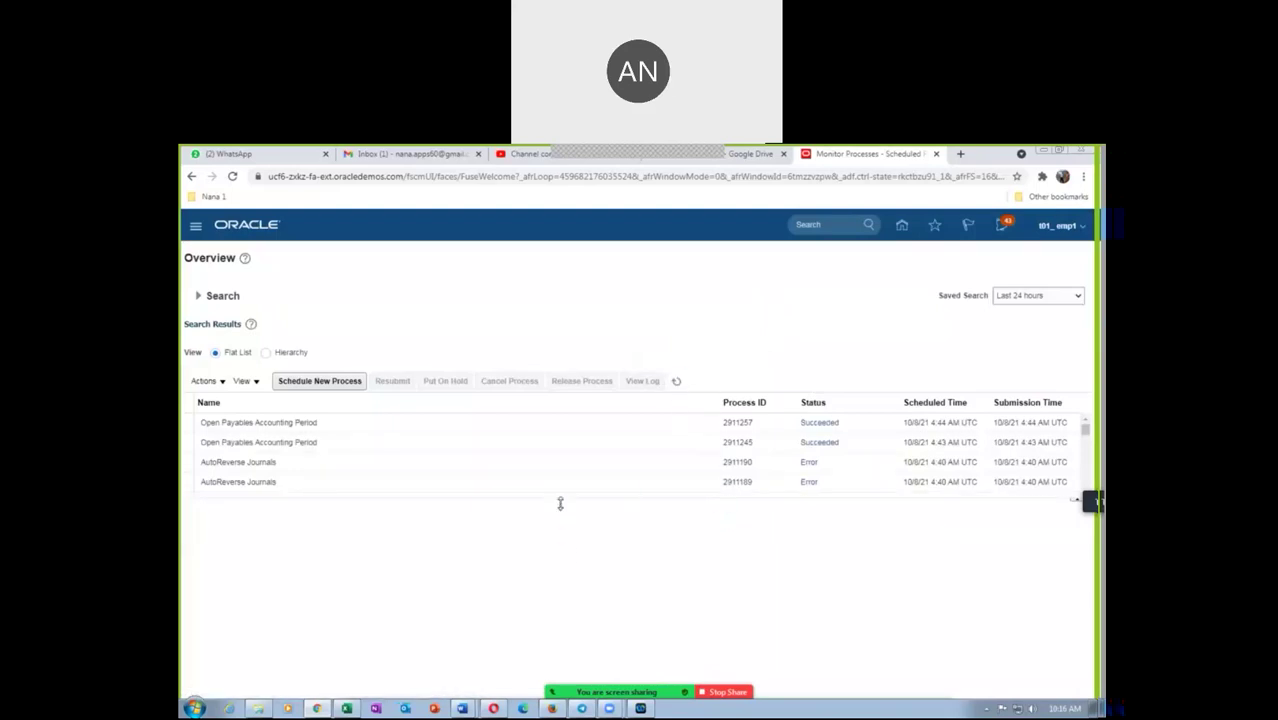
Refresh until processes 2911300, 2911307 and 2911308 succeed, then view the Print Consumption Advice Report details
{"action": "left_click_drag", "start_coordinate": [560, 506], "coordinate": [559, 599]}
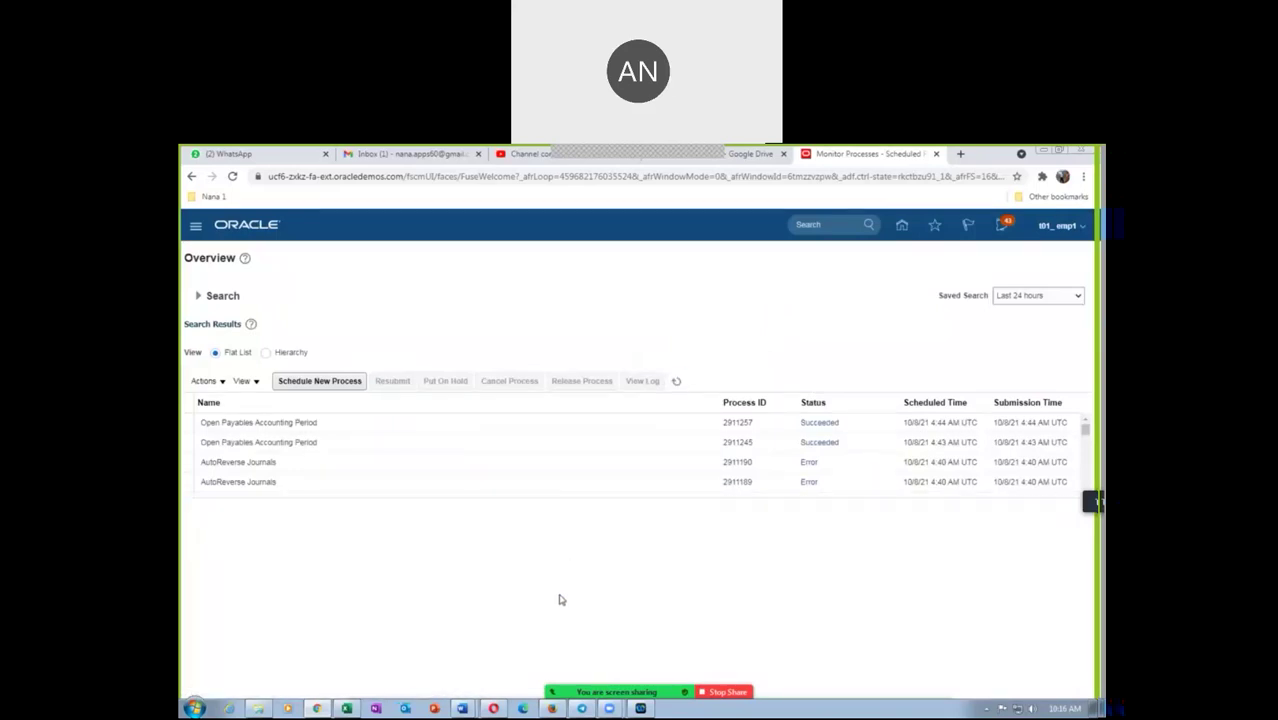
{"action": "left_click", "coordinate": [678, 382]}
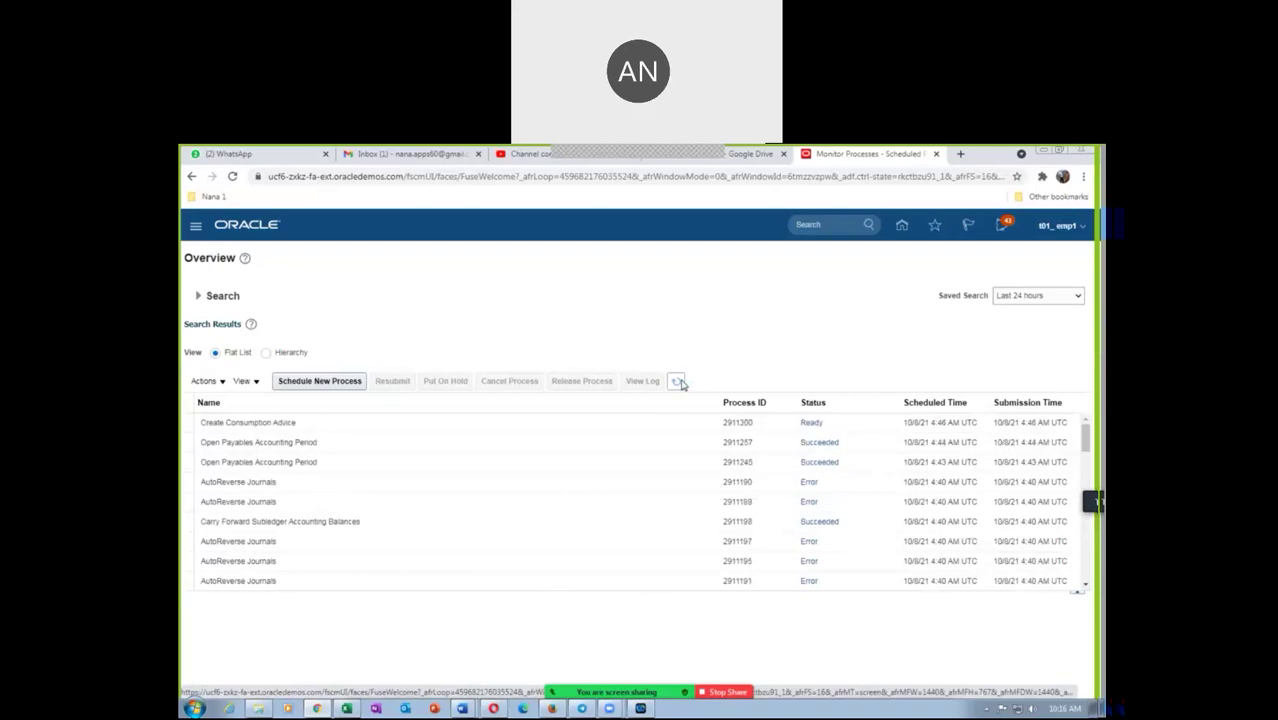
{"action": "left_click", "coordinate": [679, 382]}
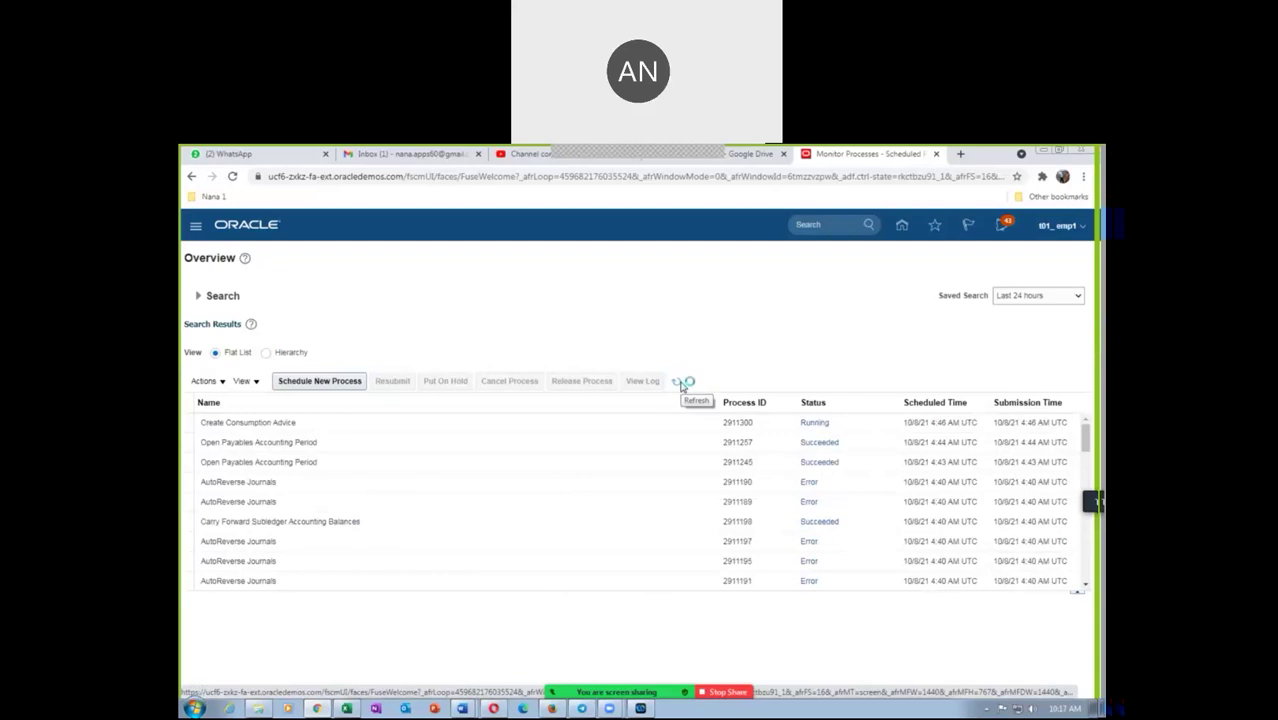
{"action": "left_click", "coordinate": [399, 428]}
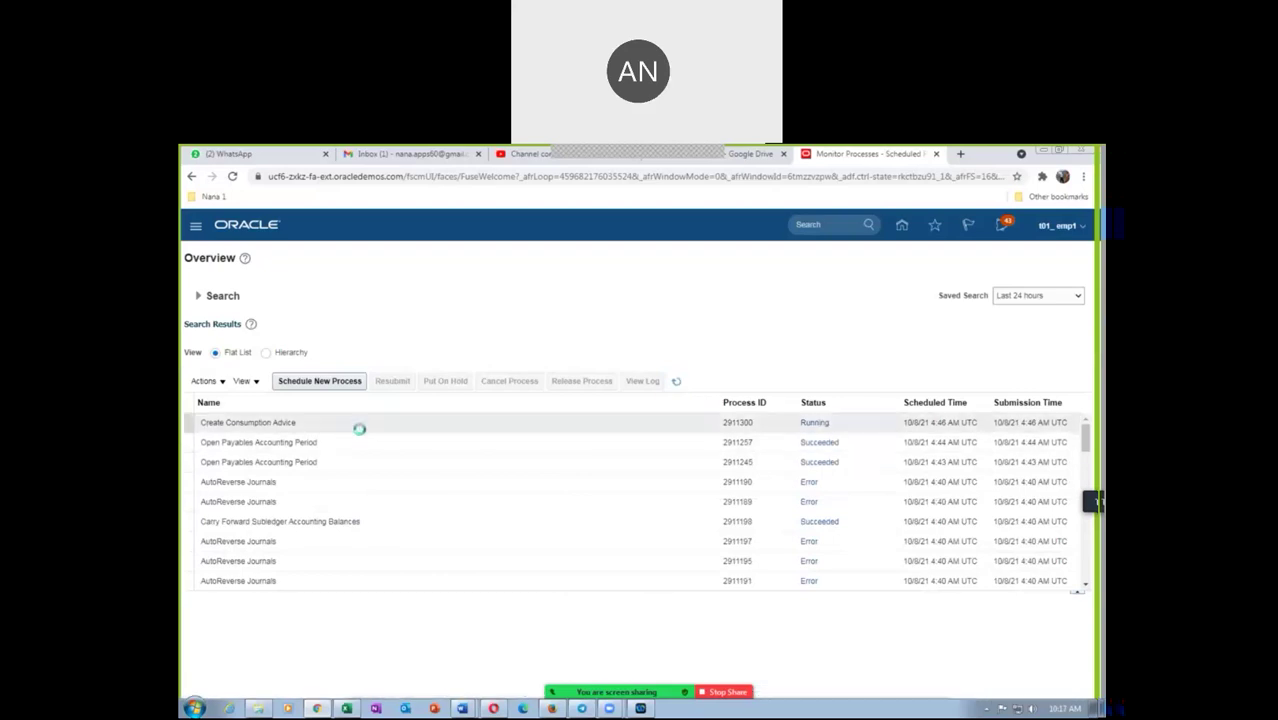
{"action": "left_click", "coordinate": [676, 384]}
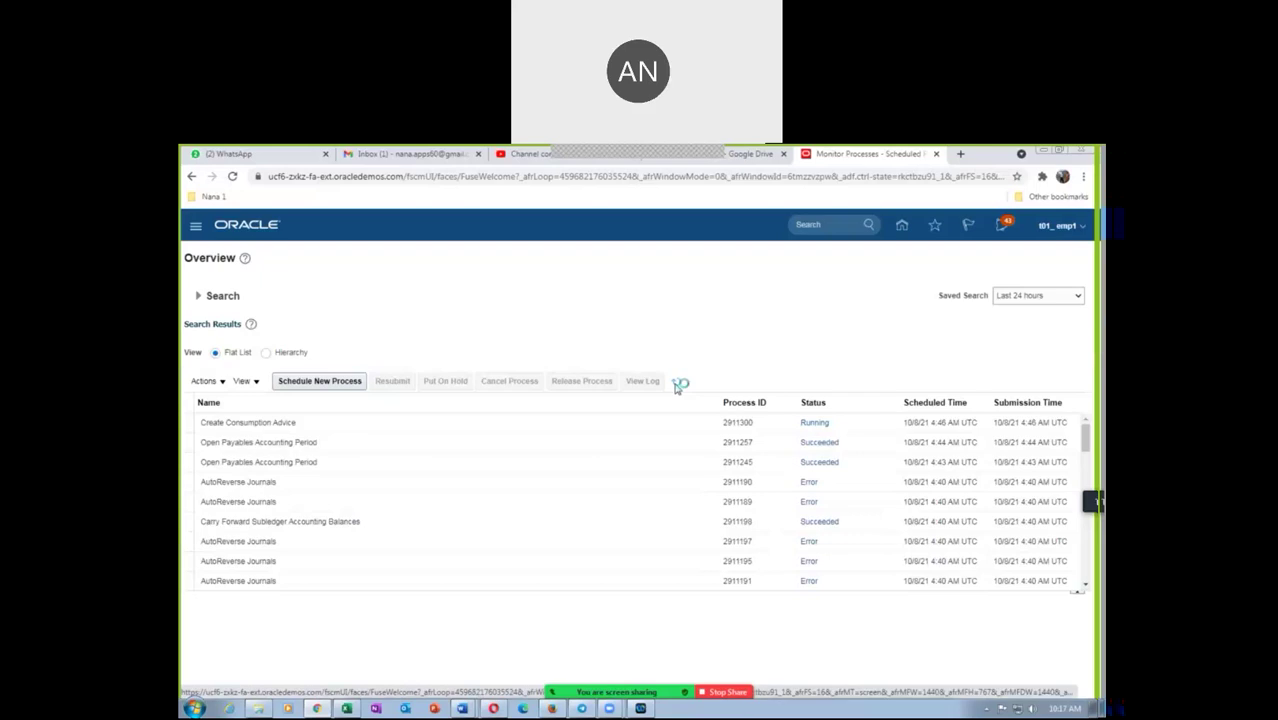
{"action": "left_click", "coordinate": [676, 384]}
{"action": "left_click", "coordinate": [676, 382]}
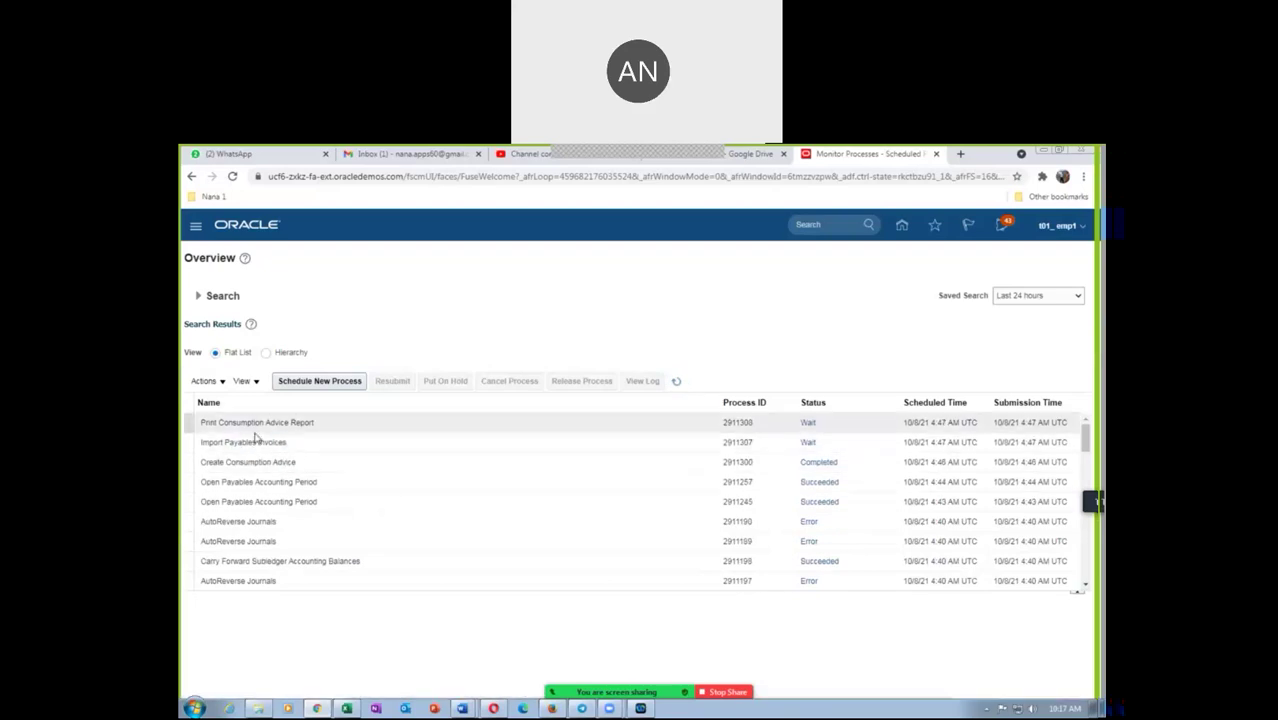
{"action": "left_click", "coordinate": [677, 388]}
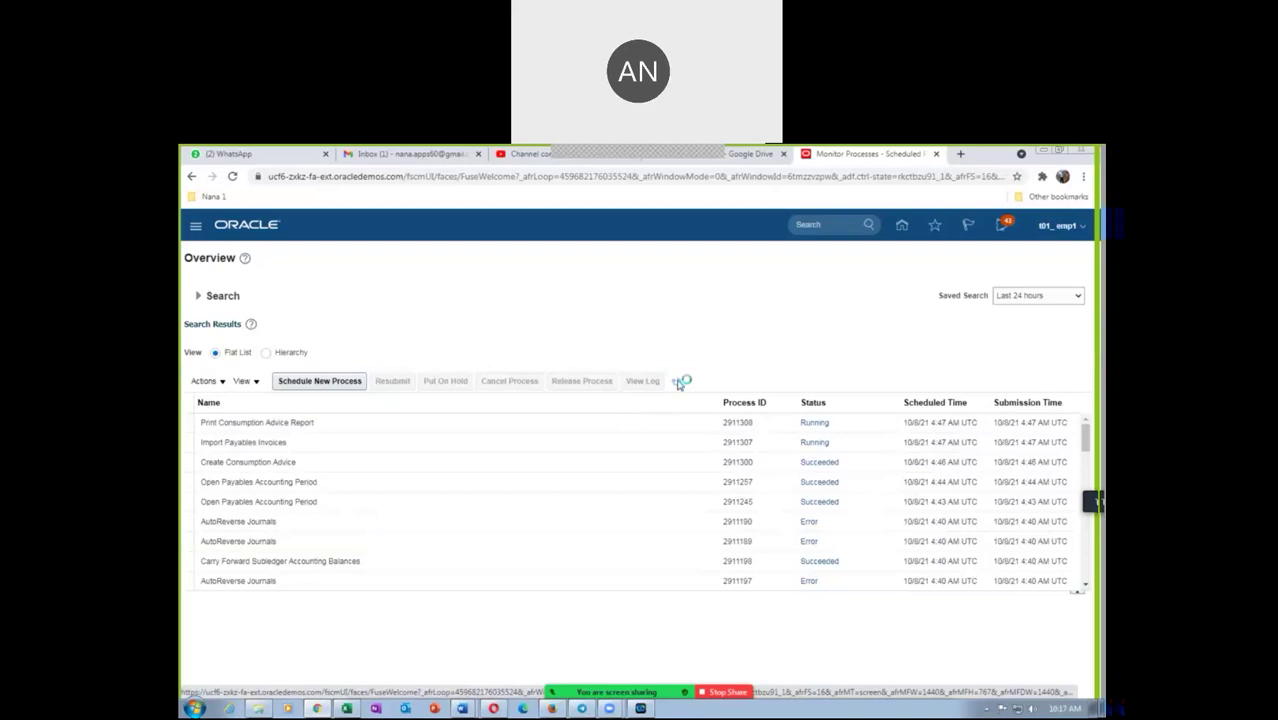
{"action": "left_click", "coordinate": [677, 384]}
{"action": "left_click", "coordinate": [678, 384]}
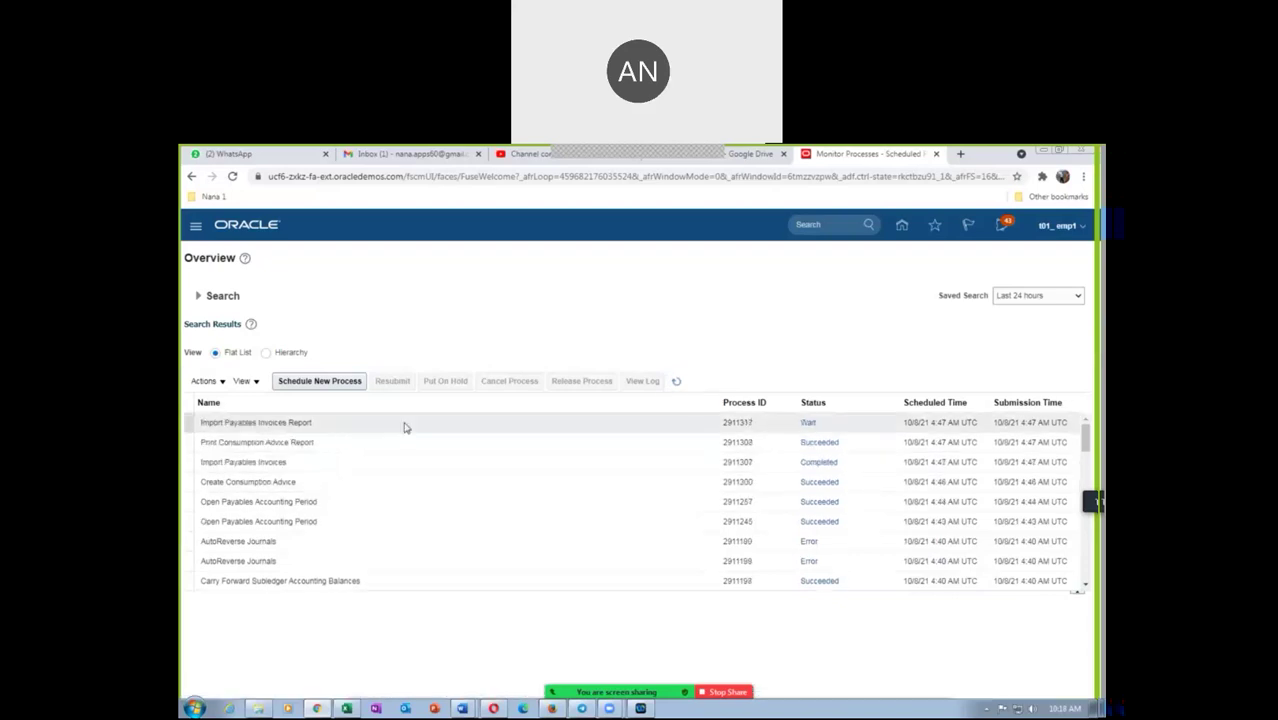
{"action": "left_click", "coordinate": [677, 383]}
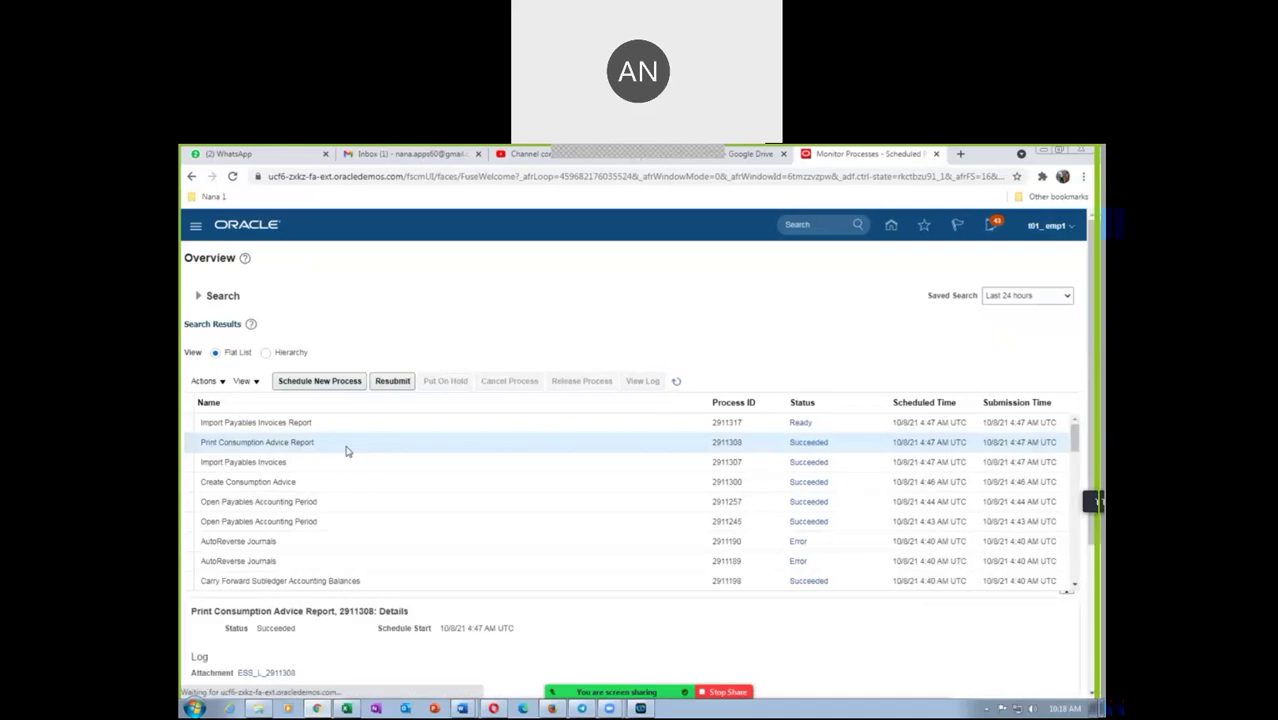
Republish the Consumption Advice Report output of process 2911308 and export it to PDF
{"action": "scroll", "coordinate": [405, 662], "scroll_direction": "down", "scroll_amount": 2}
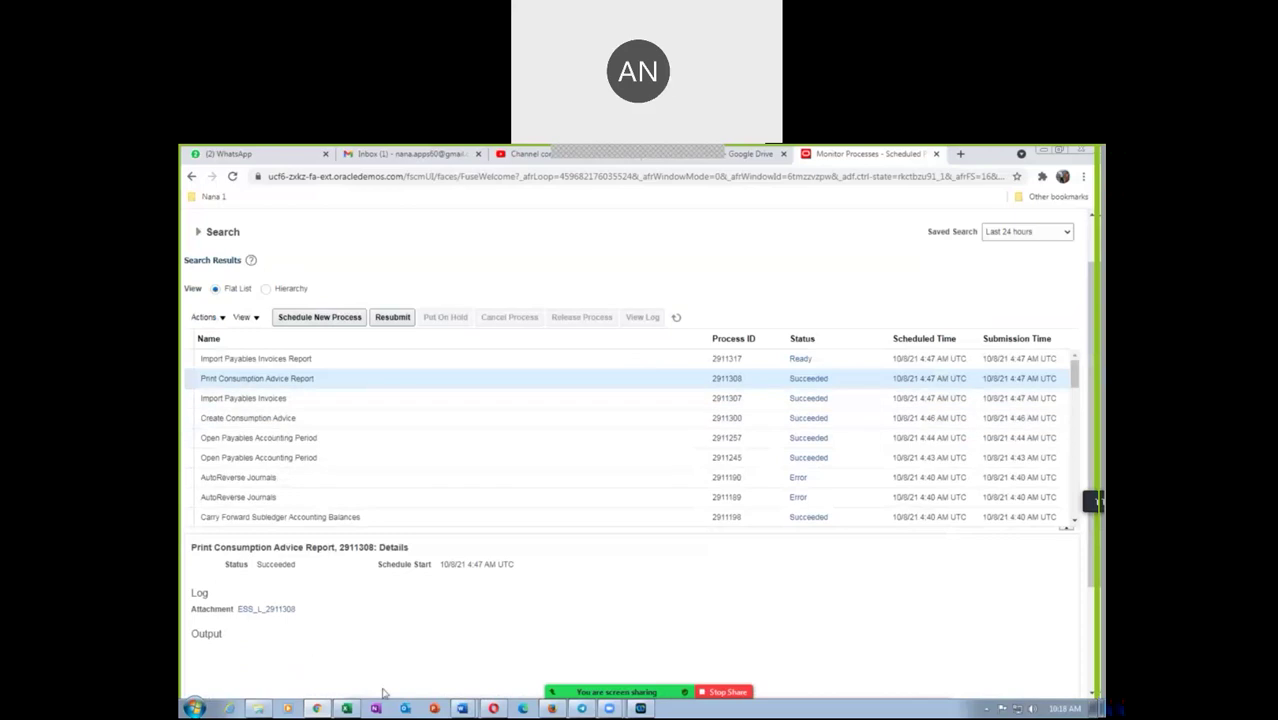
{"action": "scroll", "coordinate": [432, 629], "scroll_direction": "down", "scroll_amount": 2}
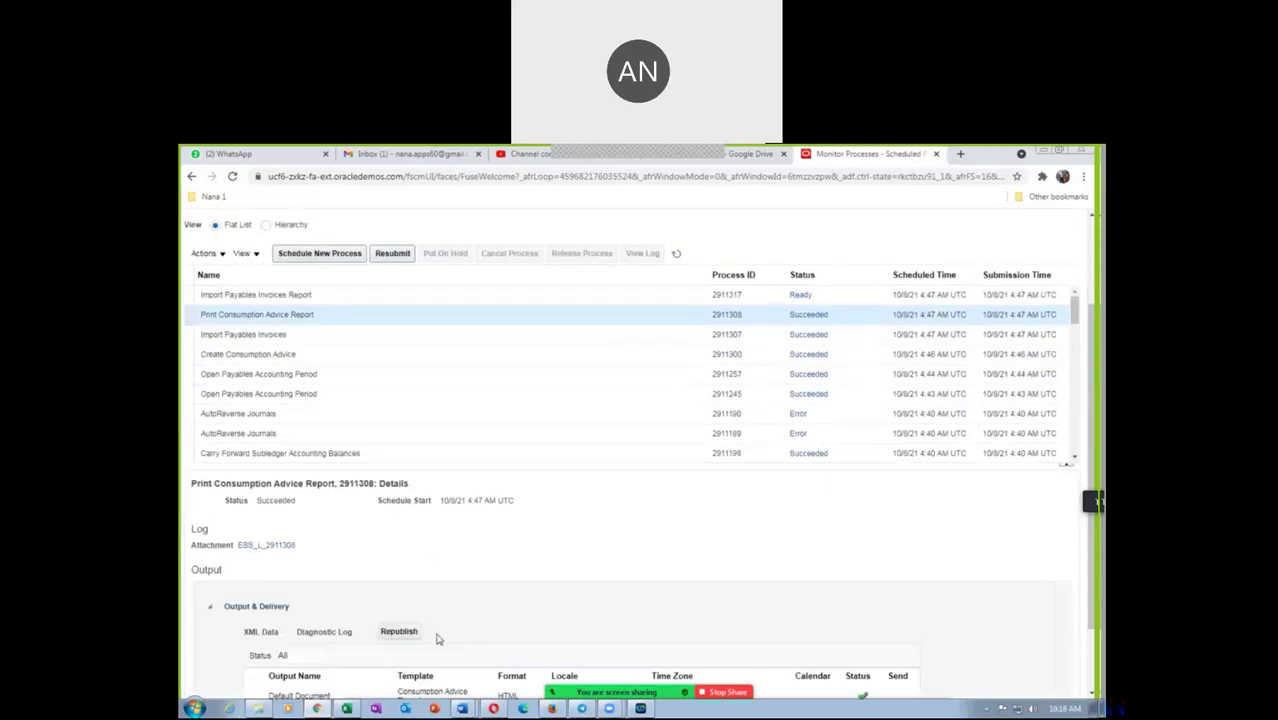
{"action": "left_click", "coordinate": [398, 632]}
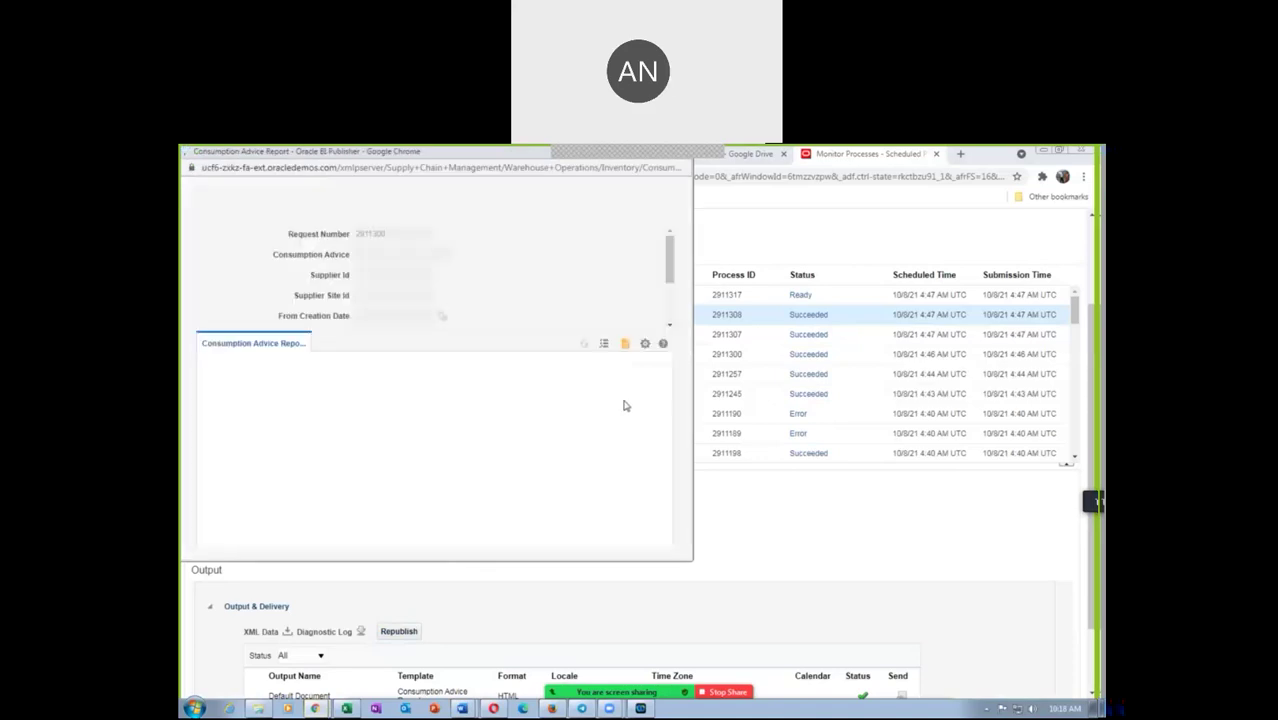
{"action": "left_click", "coordinate": [641, 350]}
{"action": "mouse_move", "coordinate": [636, 363]}
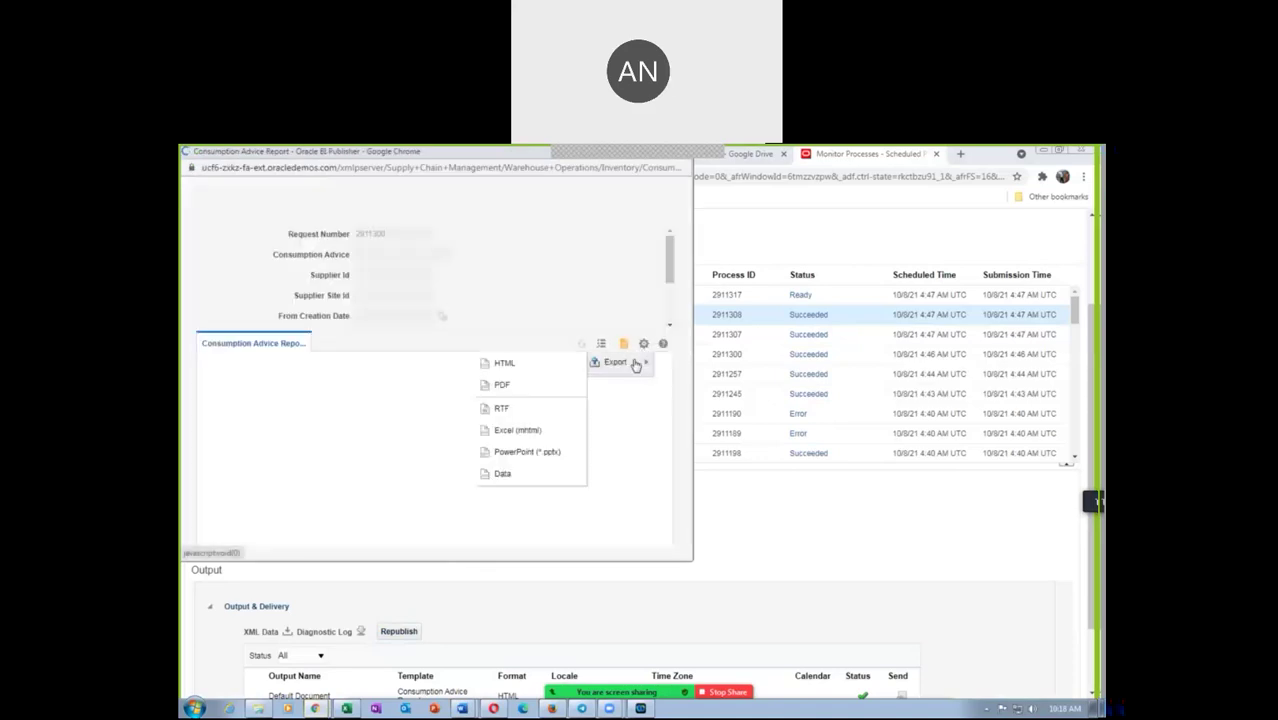
{"action": "left_click", "coordinate": [503, 386]}
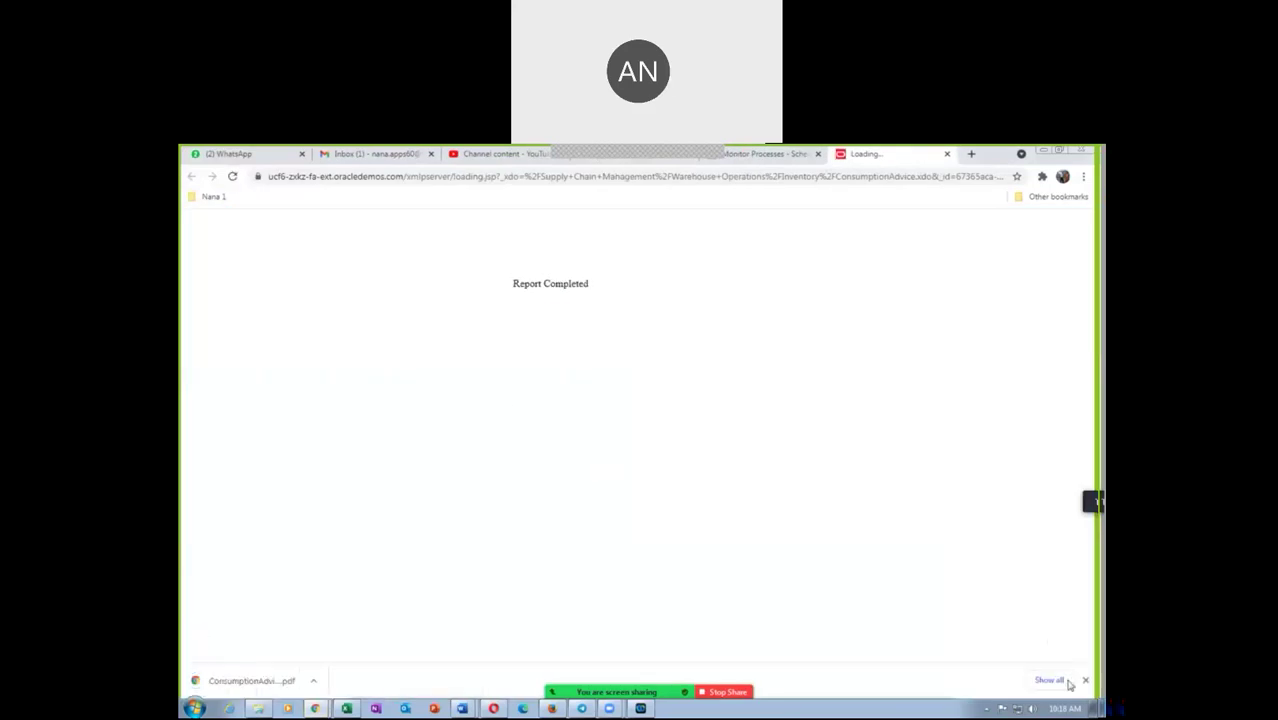
Open the downloaded ConsumptionAdvice PDF and highlight the advice number and consumed quantity 25
{"action": "left_click", "coordinate": [1050, 679]}
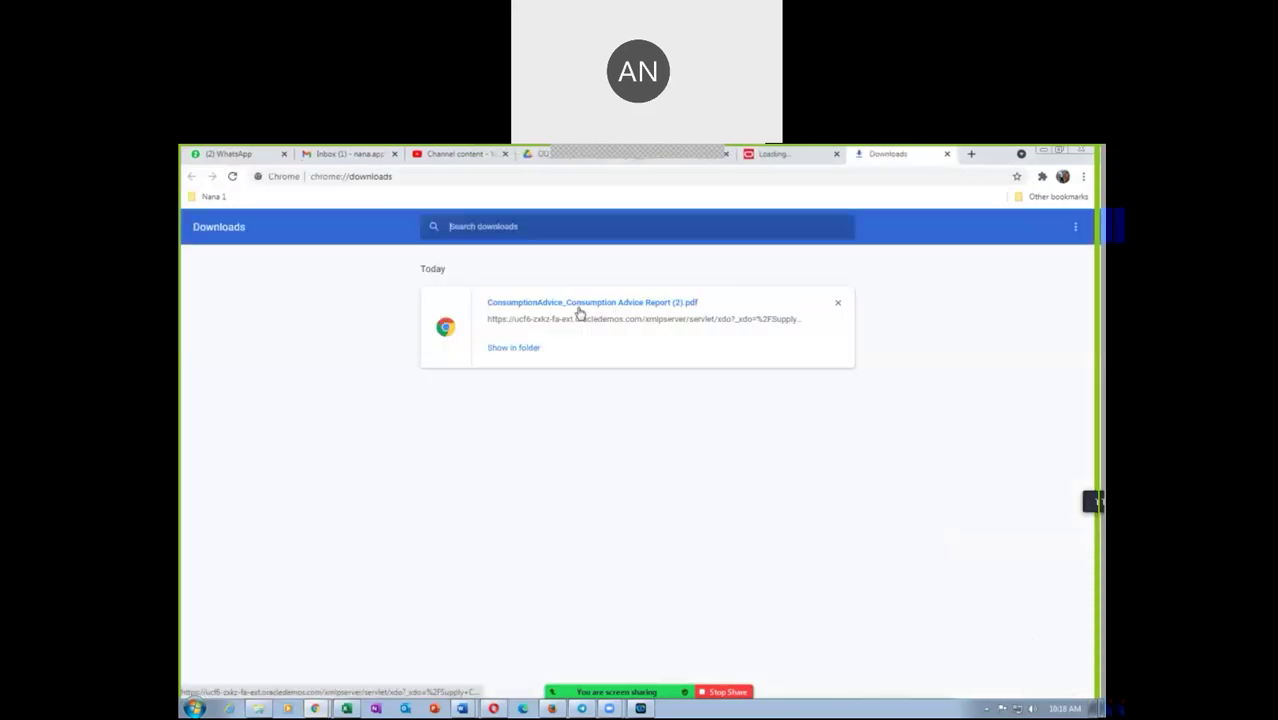
{"action": "left_click", "coordinate": [576, 304]}
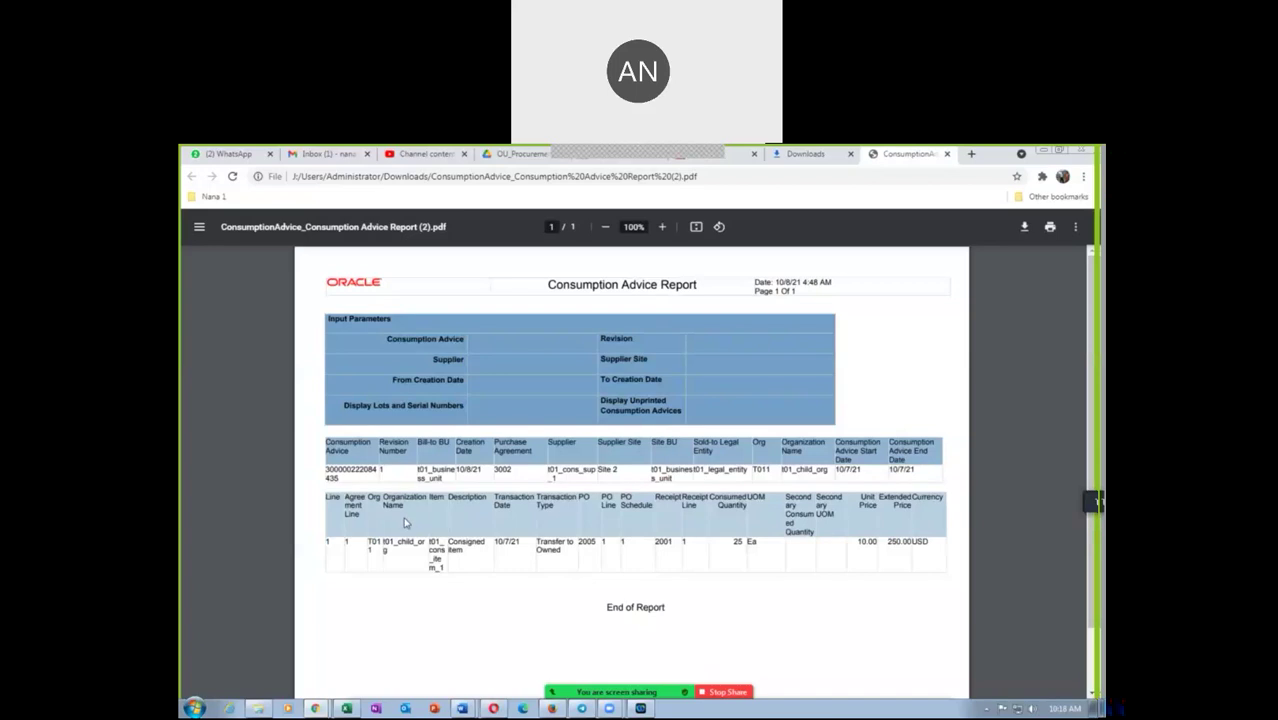
{"action": "double_click", "coordinate": [341, 479]}
{"action": "left_click_drag", "start_coordinate": [731, 541], "coordinate": [745, 547]}
Close the consumption advice PDF and the leftover Downloads tabs
{"action": "left_click", "coordinate": [947, 155]}
{"action": "left_click", "coordinate": [947, 155]}
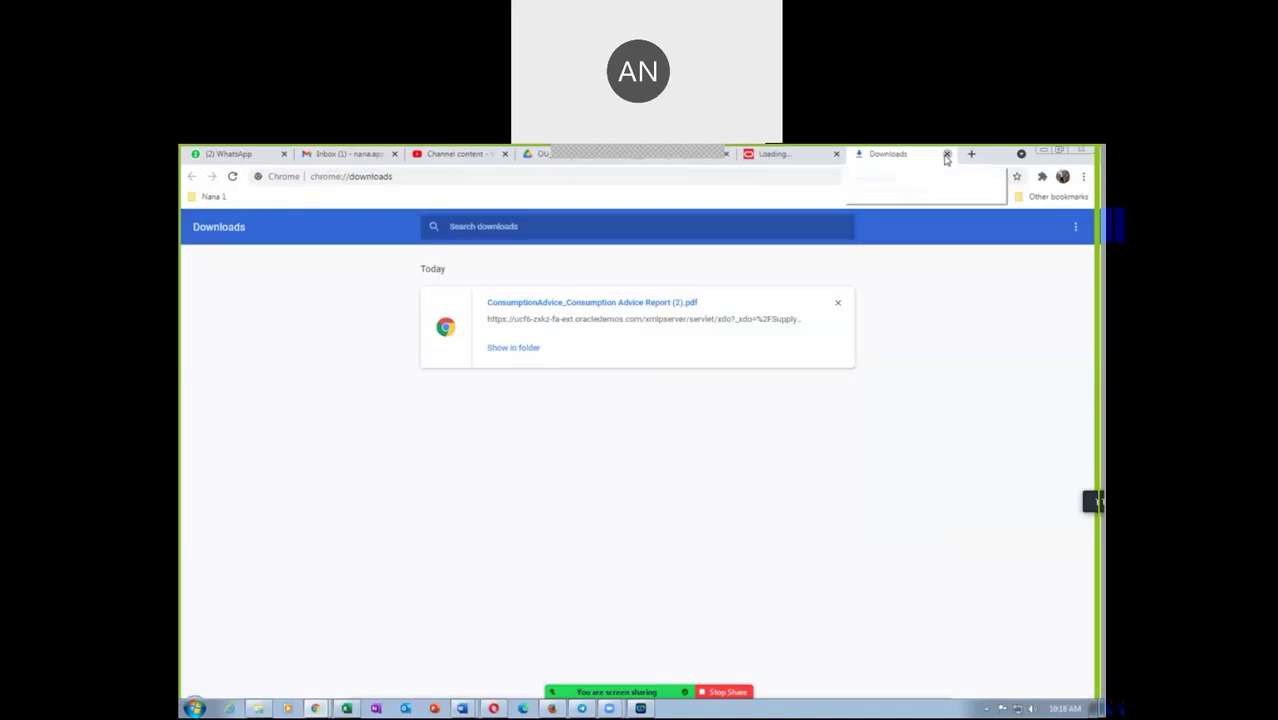
{"action": "left_click", "coordinate": [947, 155]}
Close the report tab, then select and refresh Import Payables Invoices Report 2911317 until it succeeds
{"action": "left_click", "coordinate": [947, 155]}
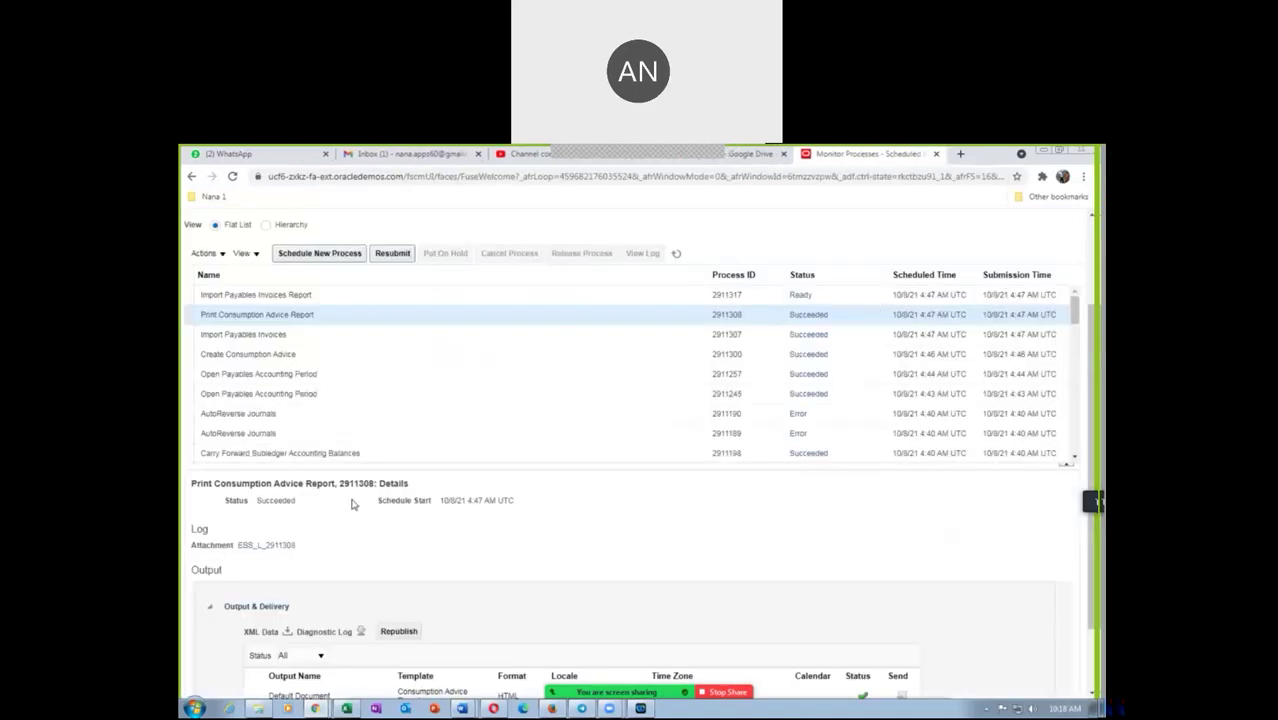
{"action": "left_click", "coordinate": [311, 295]}
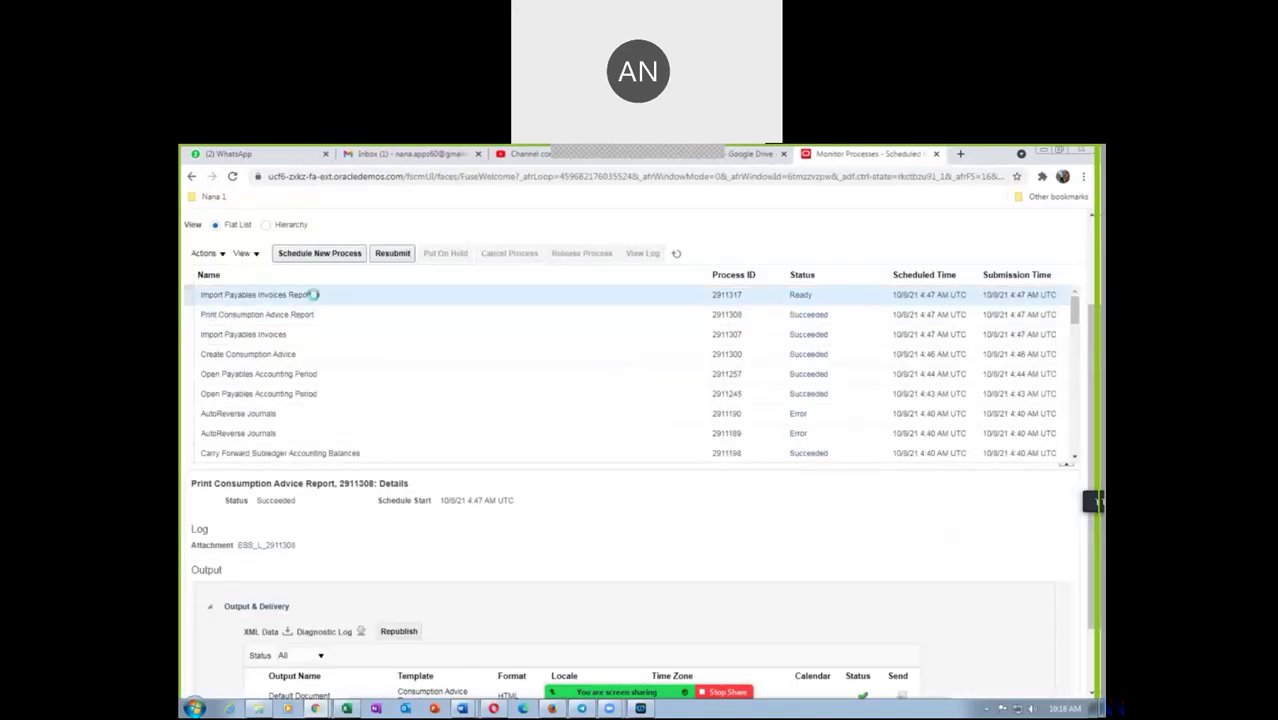
{"action": "left_click", "coordinate": [676, 254]}
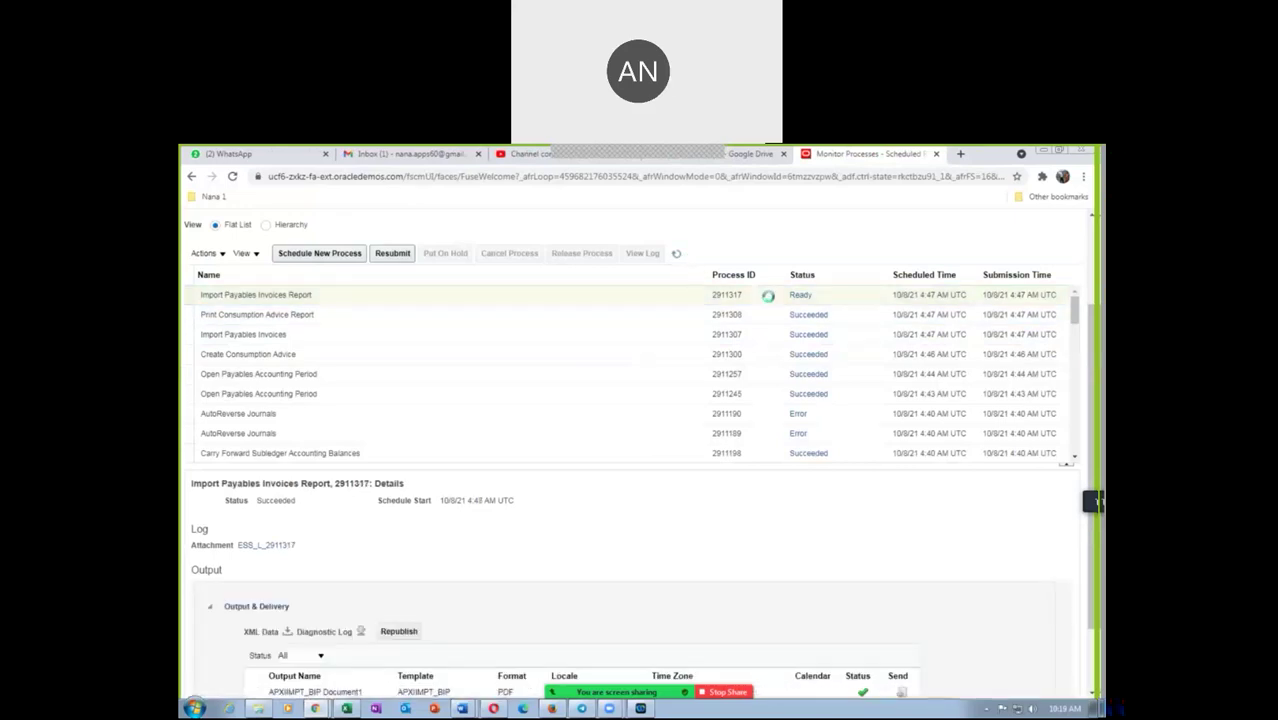
{"action": "left_click", "coordinate": [343, 422]}
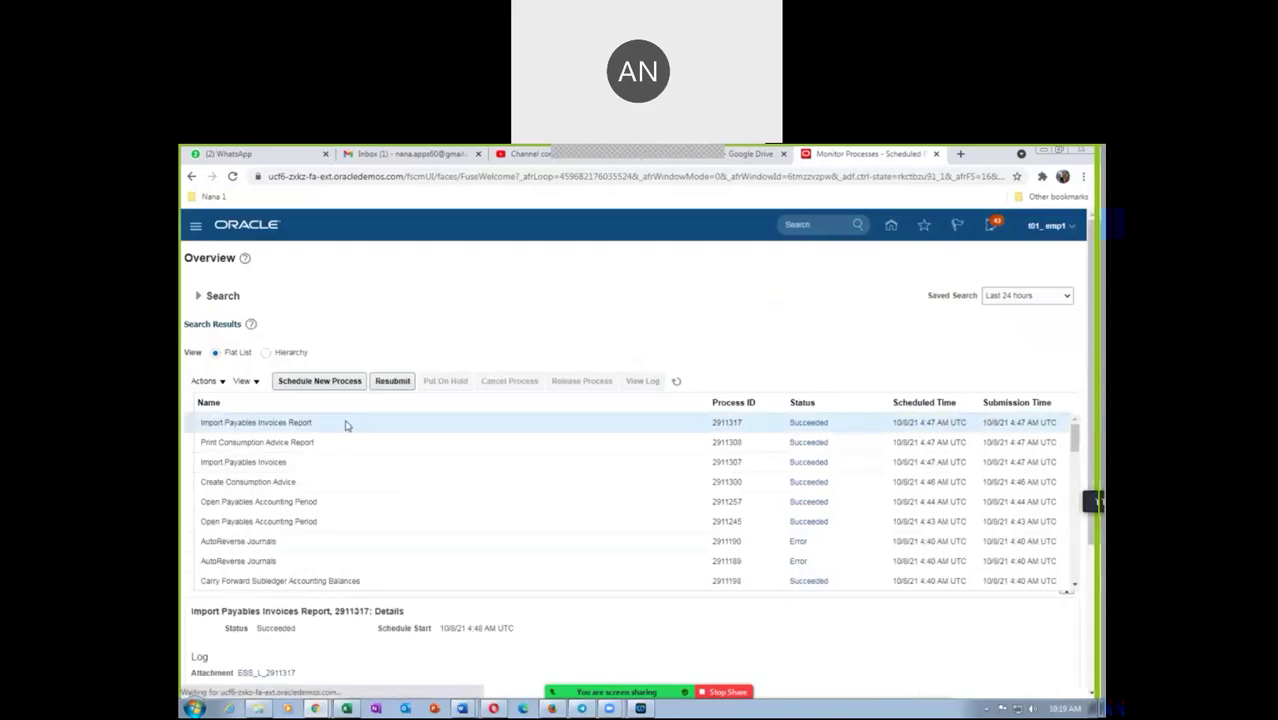
Republish the Import Payables Invoices Report output and export it to PDF
{"action": "scroll", "coordinate": [350, 650], "scroll_direction": "down", "scroll_amount": 3}
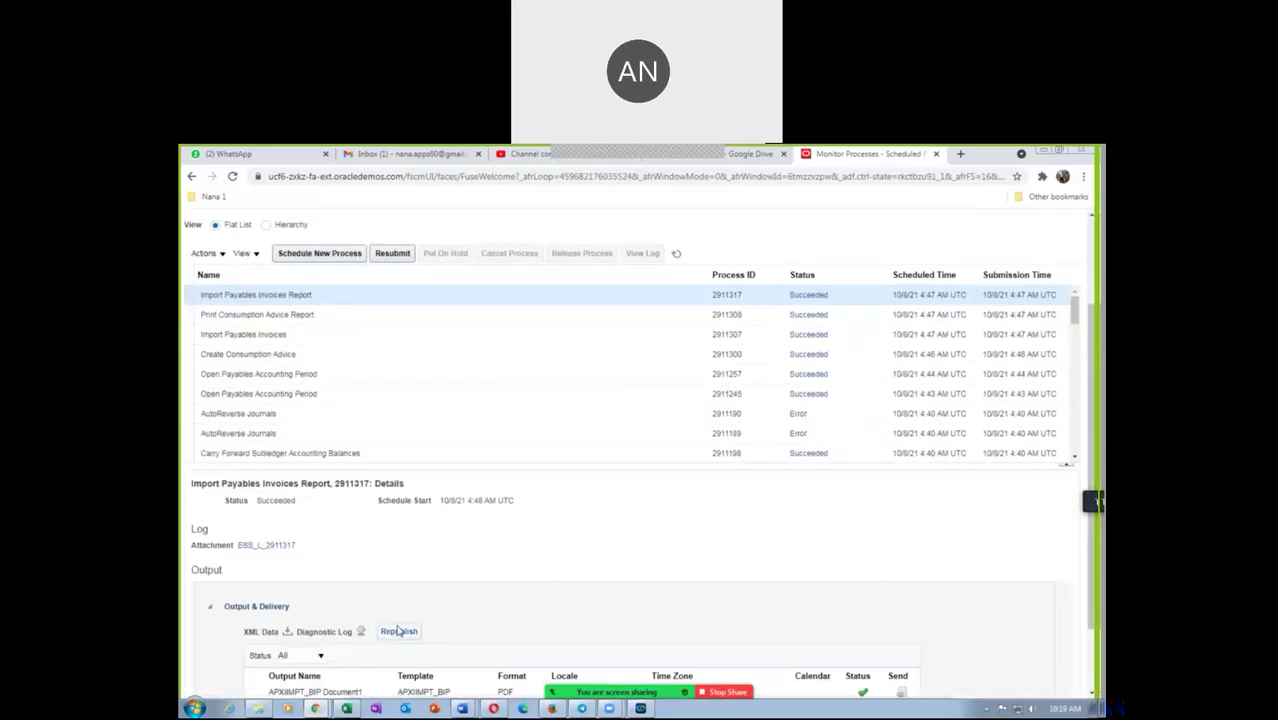
{"action": "left_click", "coordinate": [399, 632]}
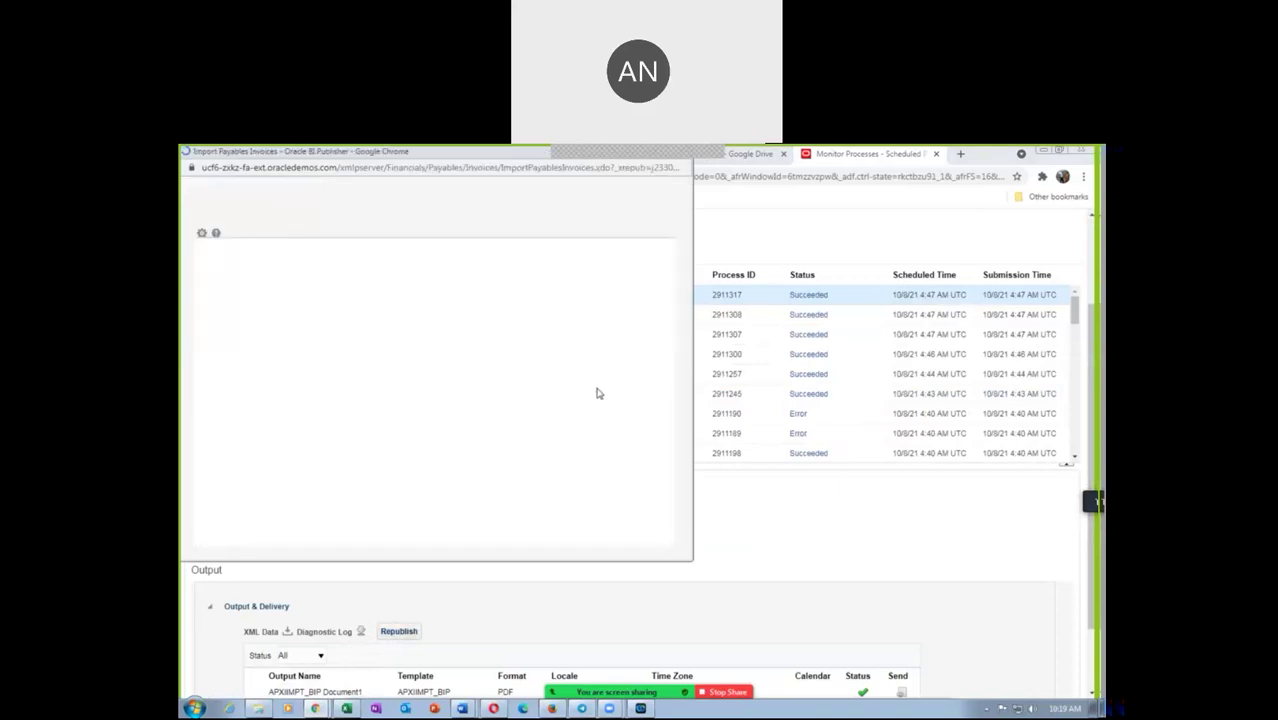
{"action": "left_click", "coordinate": [643, 241]}
{"action": "mouse_move", "coordinate": [615, 259]}
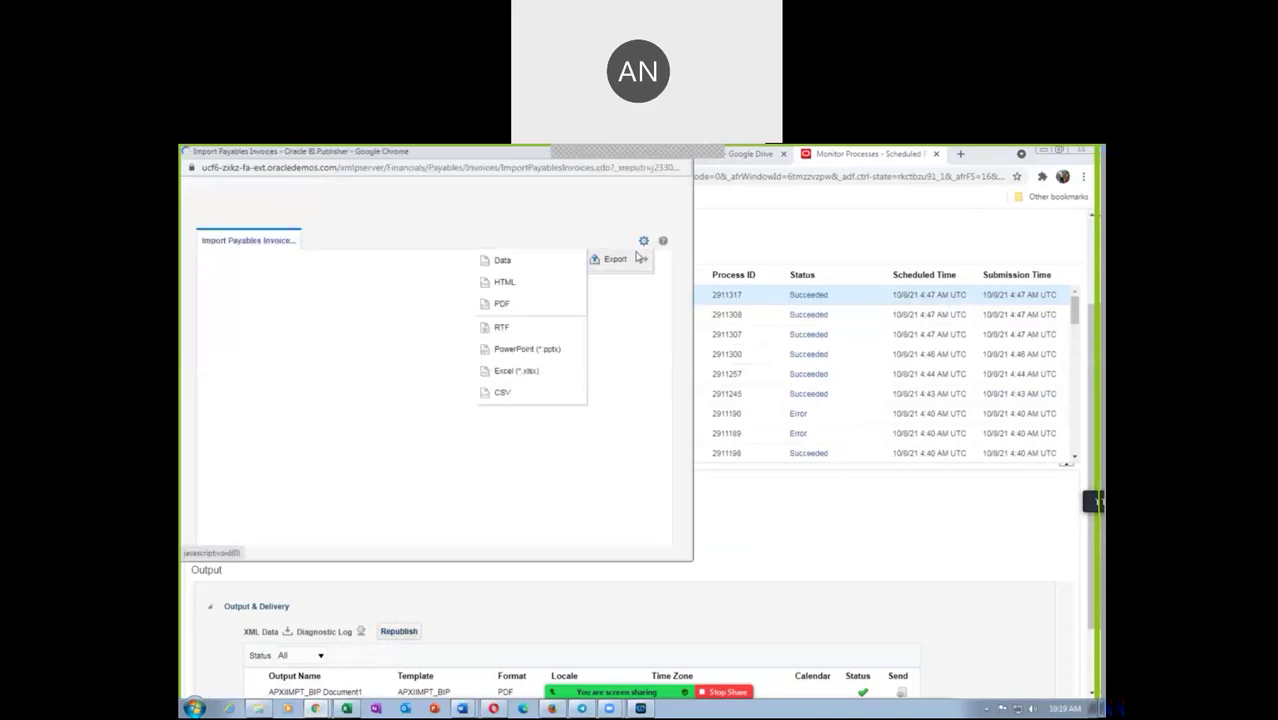
{"action": "left_click", "coordinate": [504, 302]}
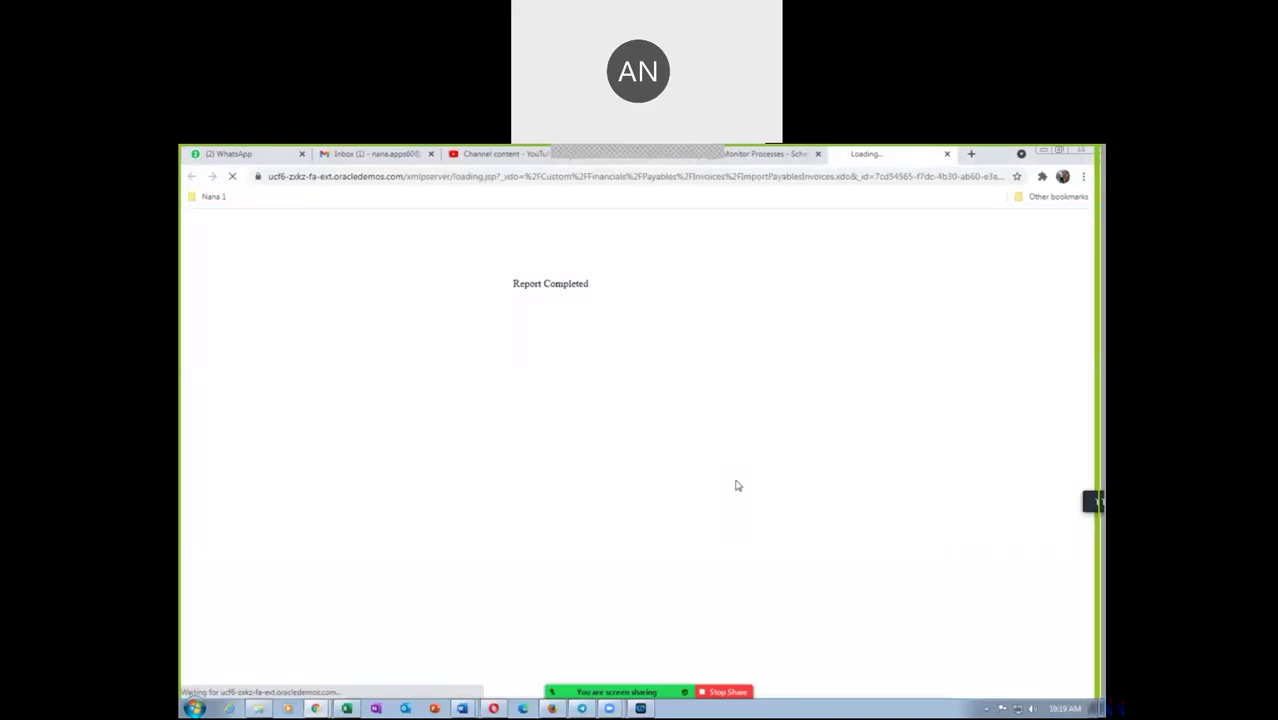
Review the Import Payables Invoices PDF for import set 2911300, then close it and the Downloads tab
{"action": "left_click", "coordinate": [1048, 680]}
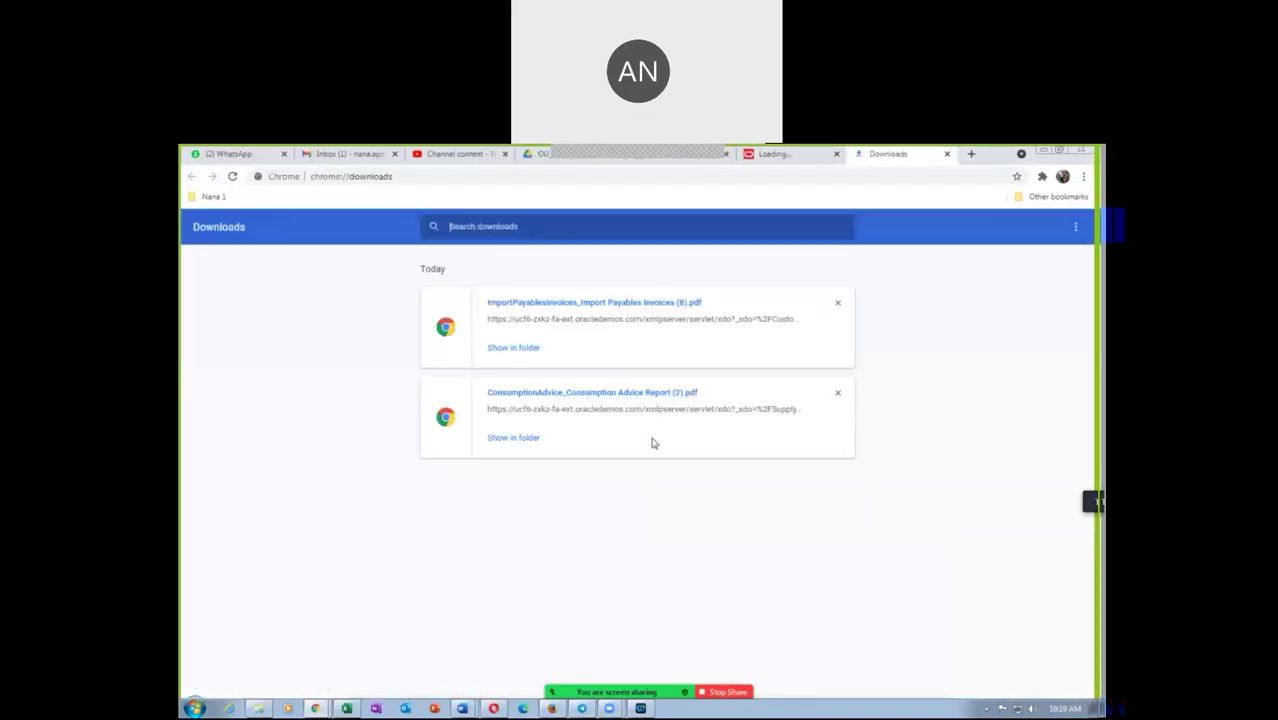
{"action": "left_click", "coordinate": [586, 303]}
{"action": "scroll", "coordinate": [665, 448], "scroll_direction": "down", "scroll_amount": 1}
{"action": "scroll", "coordinate": [665, 450], "scroll_direction": "down", "scroll_amount": 6}
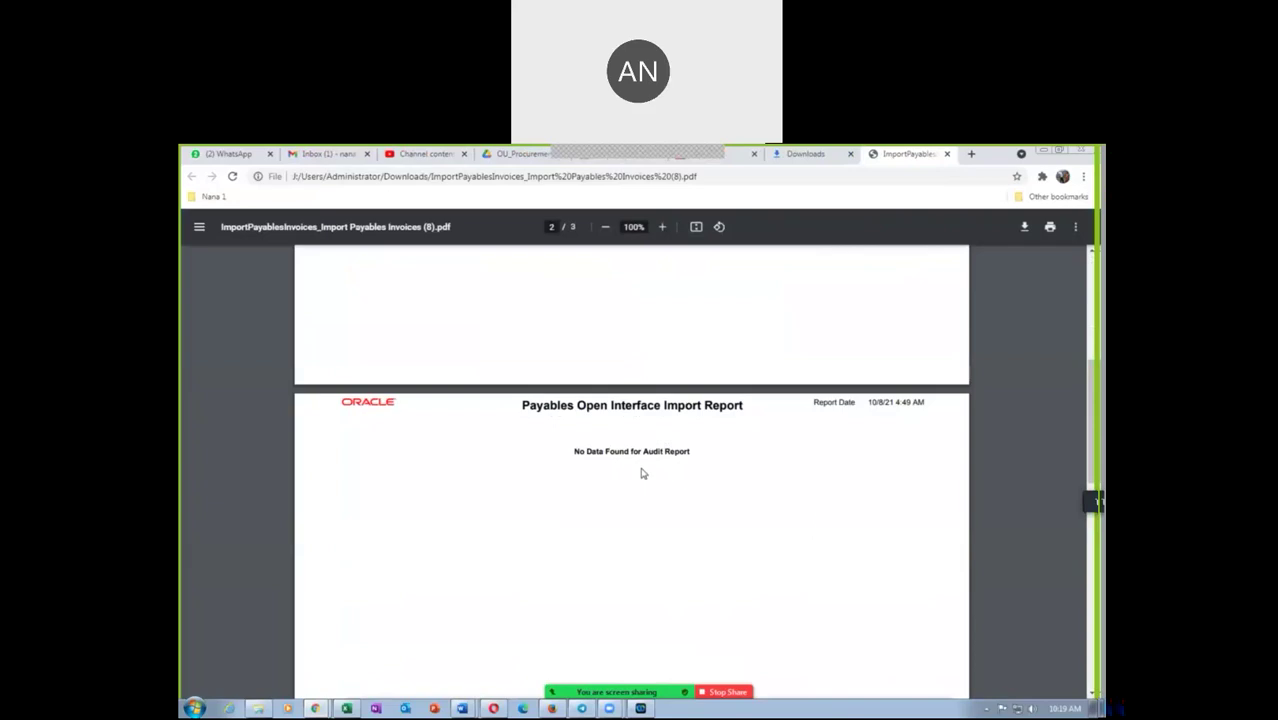
{"action": "scroll", "coordinate": [641, 468], "scroll_direction": "down", "scroll_amount": 5}
{"action": "scroll", "coordinate": [641, 467], "scroll_direction": "down", "scroll_amount": 3}
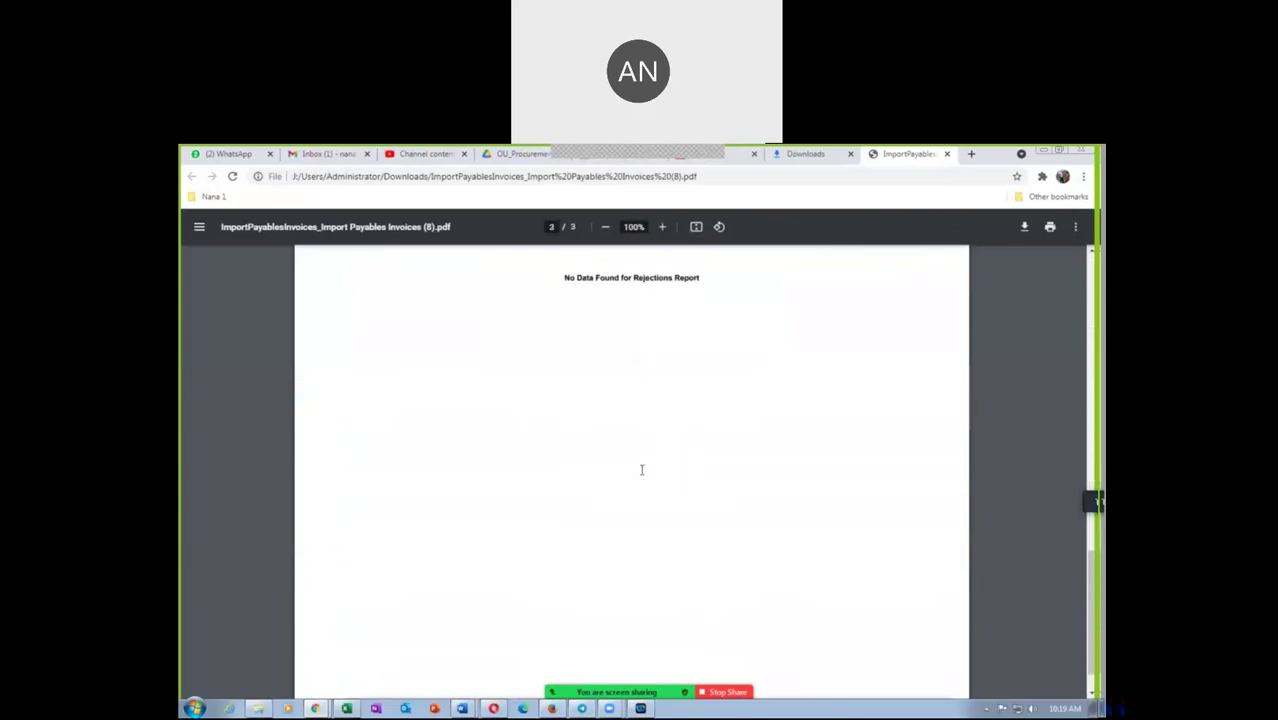
{"action": "scroll", "coordinate": [630, 396], "scroll_direction": "down", "scroll_amount": 2}
{"action": "scroll", "coordinate": [630, 396], "scroll_direction": "up", "scroll_amount": 15}
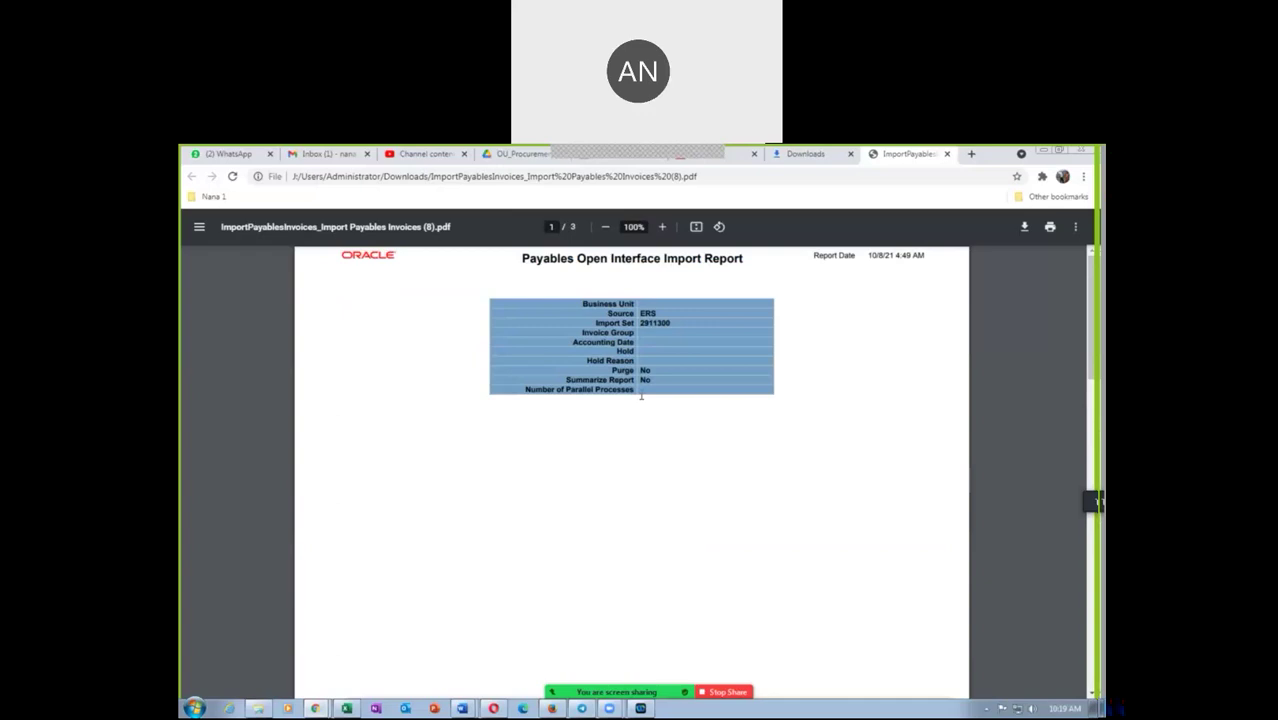
{"action": "left_click", "coordinate": [947, 154]}
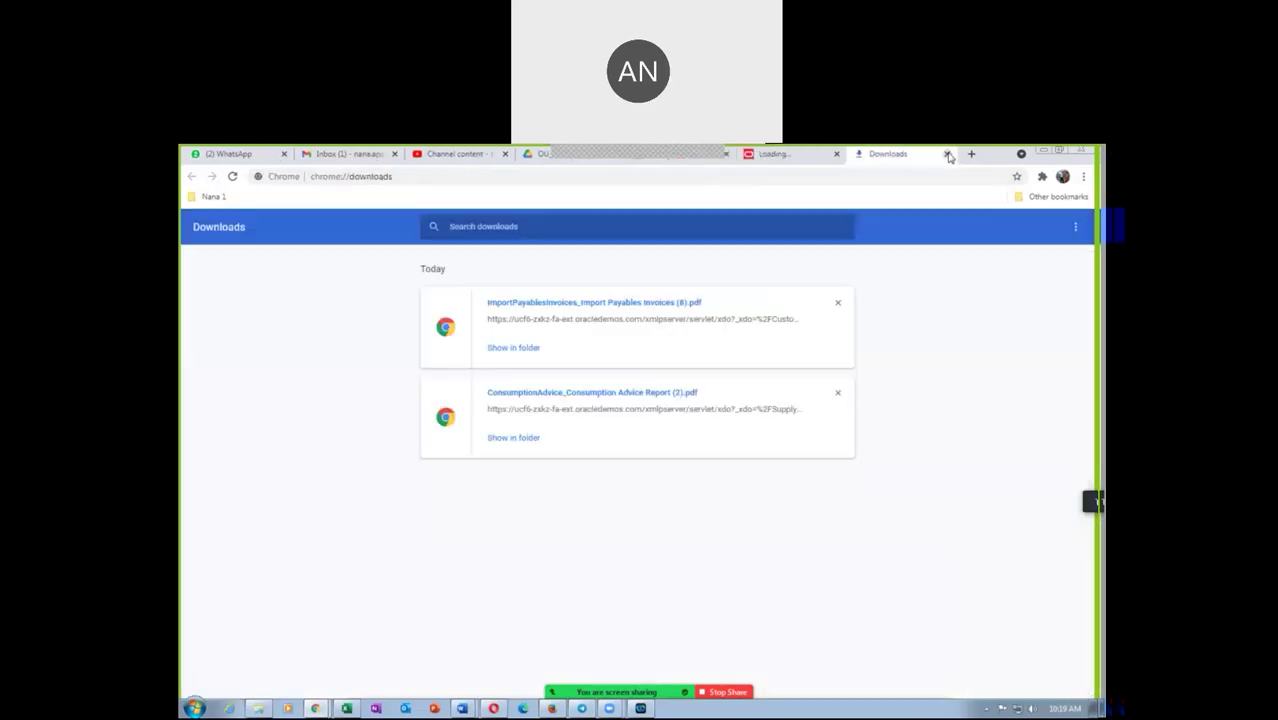
{"action": "left_click", "coordinate": [948, 155]}
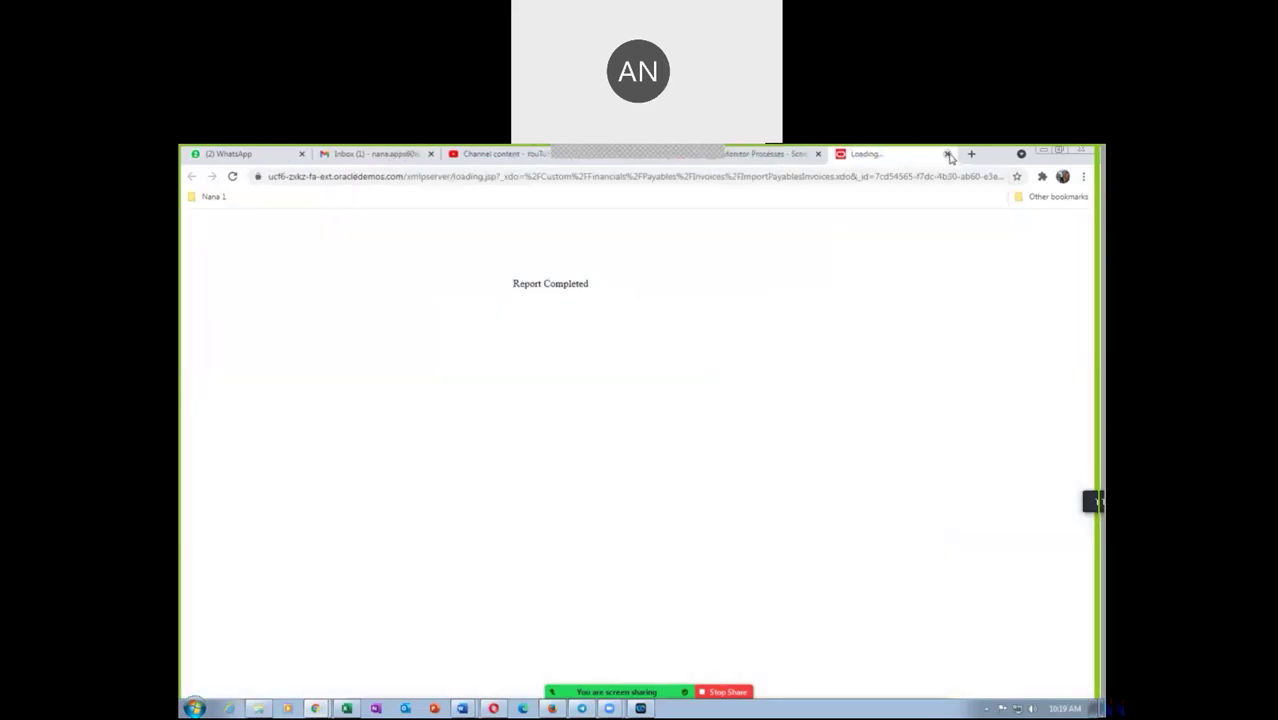
Download the ESS_L_2911307 log of Import Payables Invoices 2911307 and open 2911307.log in Notepad
{"action": "left_click", "coordinate": [948, 155]}
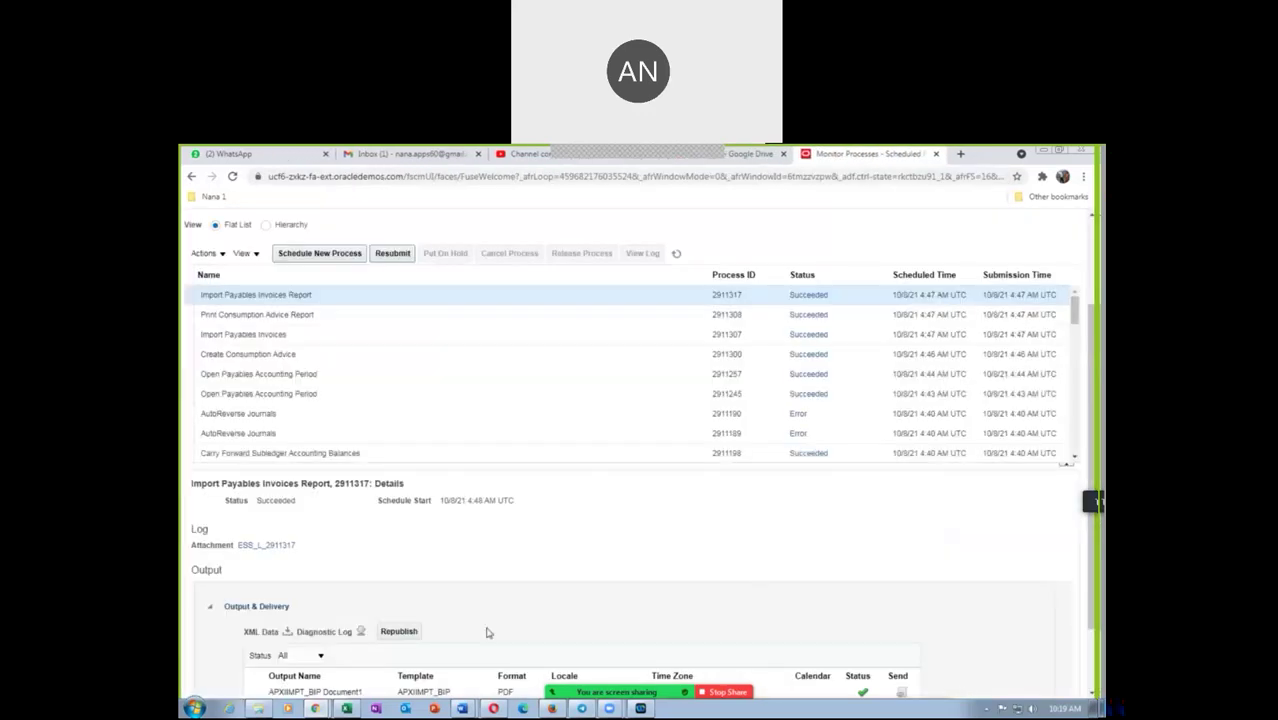
{"action": "left_click", "coordinate": [265, 334]}
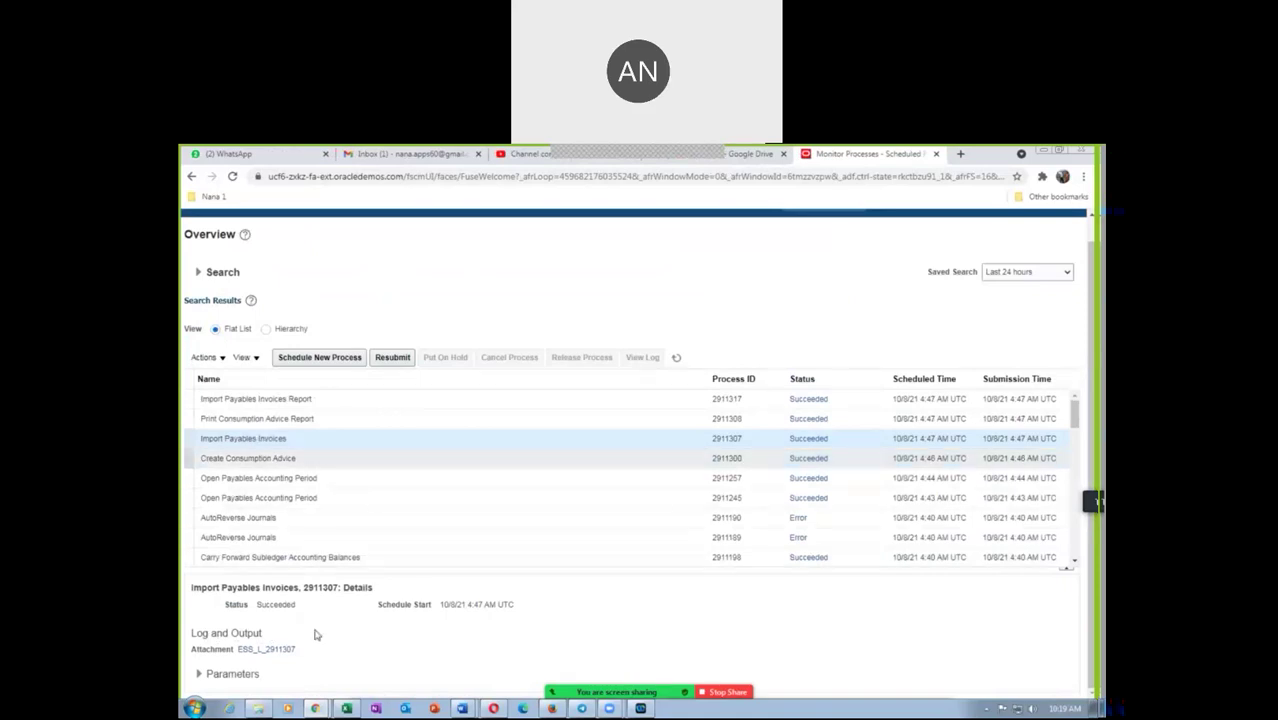
{"action": "left_click", "coordinate": [266, 650]}
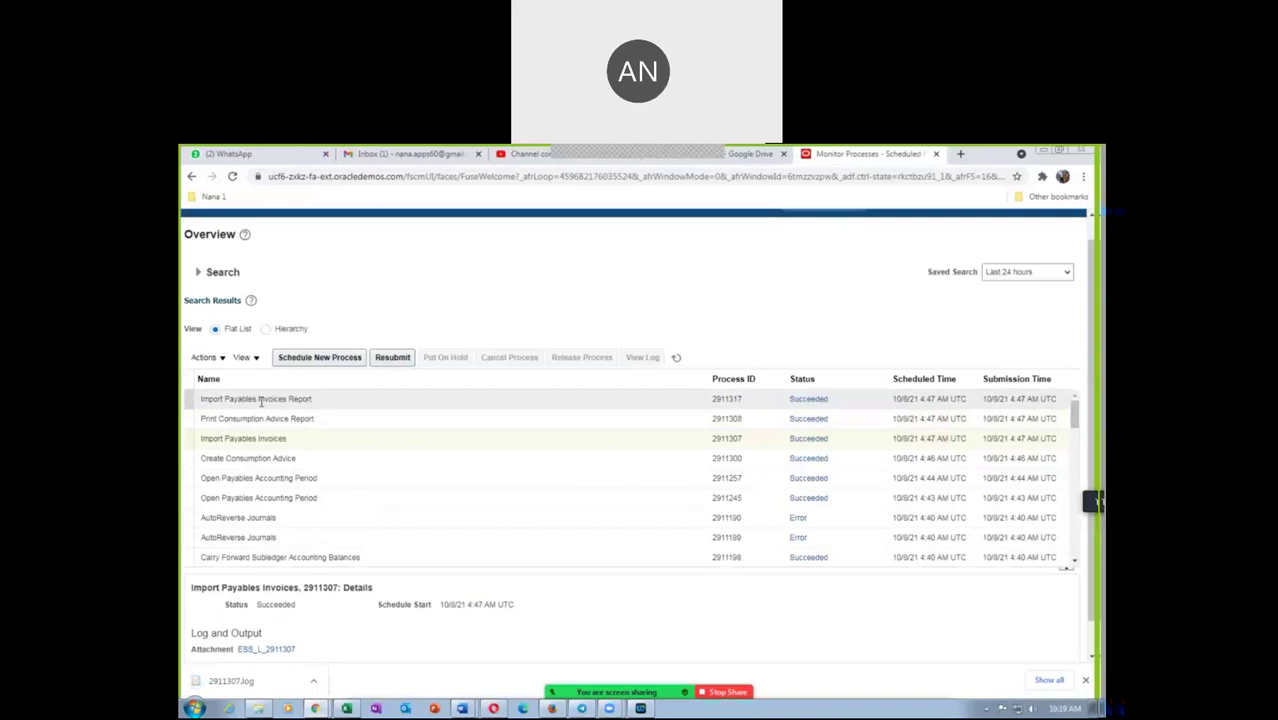
{"action": "left_click", "coordinate": [1049, 680]}
{"action": "left_click", "coordinate": [518, 305]}
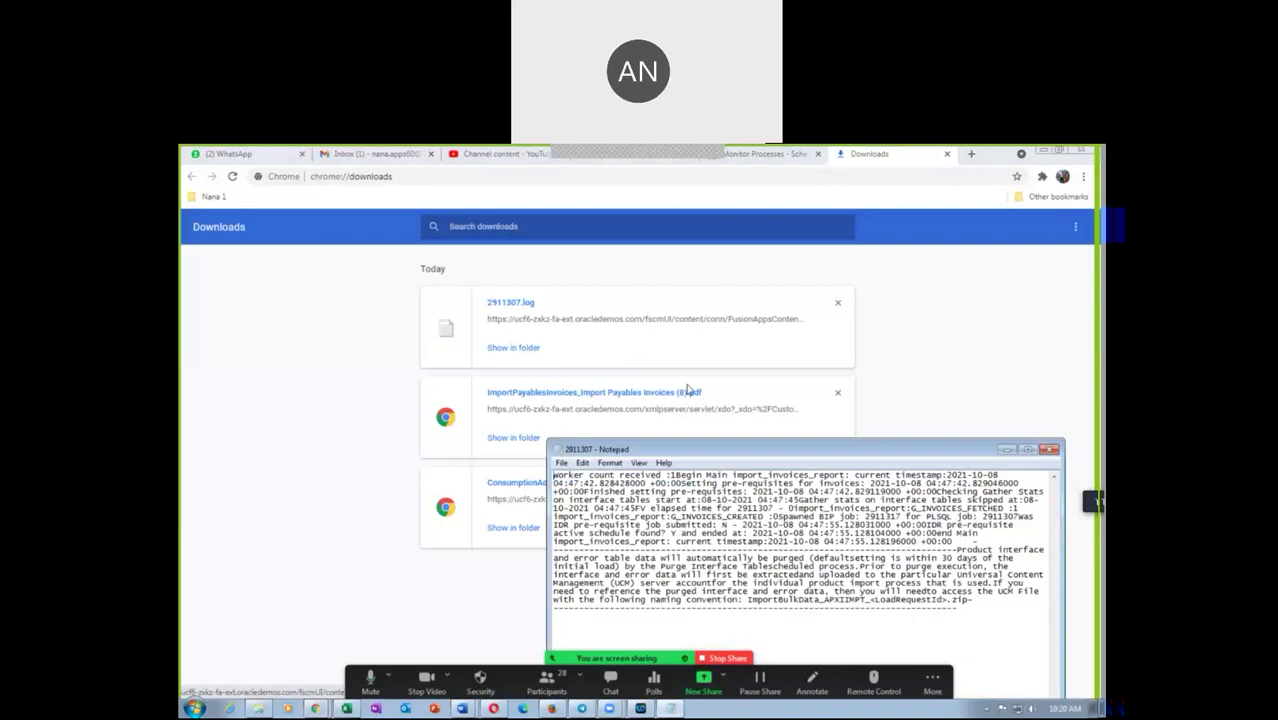
Select all of the 2911307 log text in Notepad and start a new blank Word document
{"action": "key", "text": "ctrl+a"}
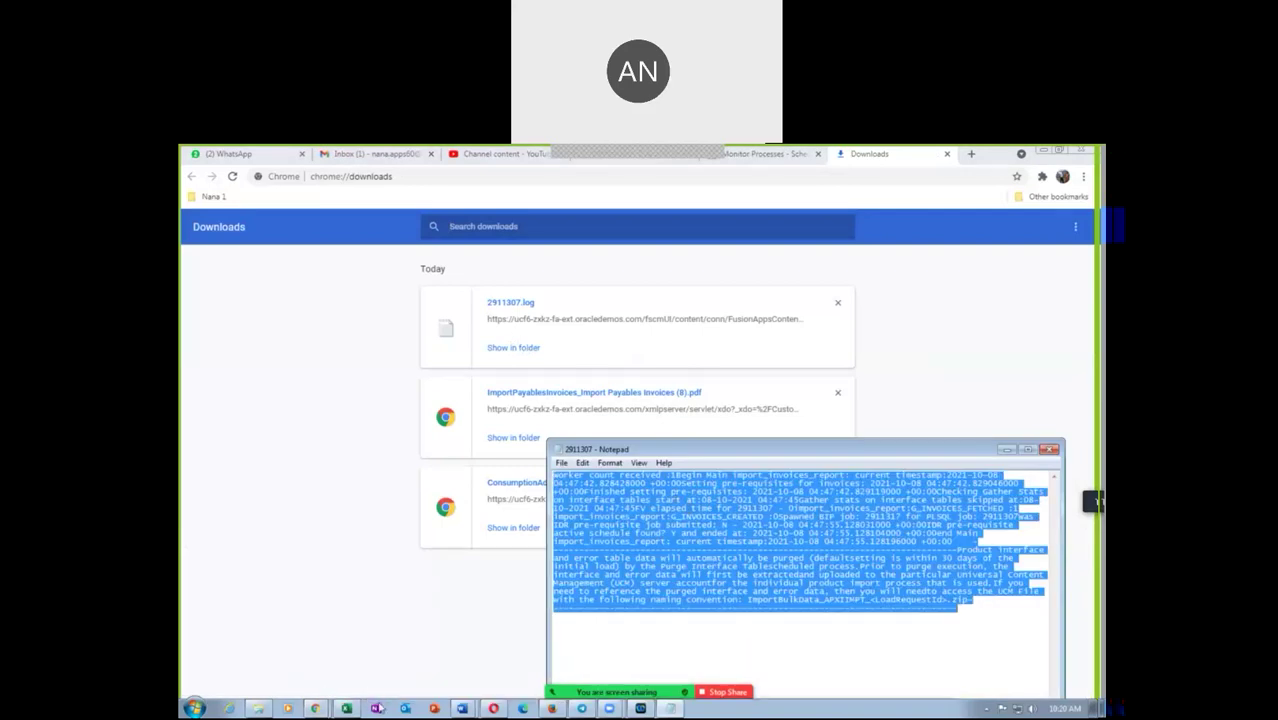
{"action": "left_click", "coordinate": [461, 708]}
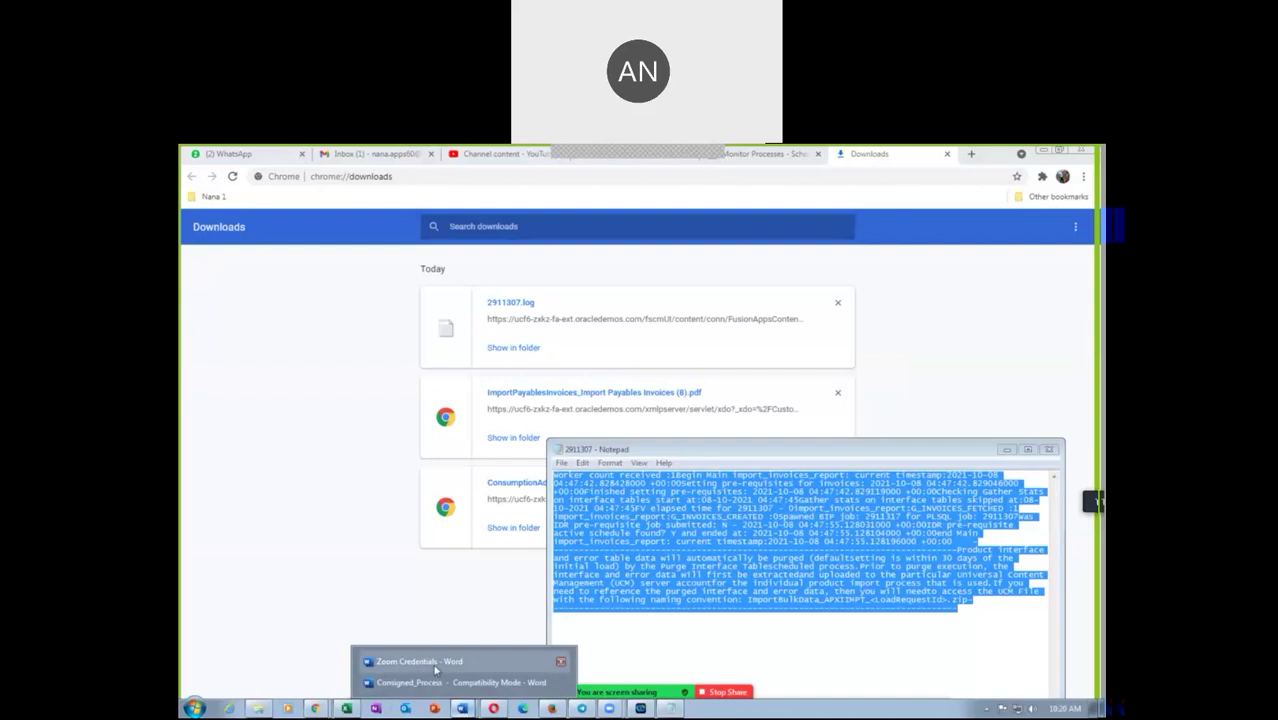
{"action": "left_click", "coordinate": [420, 661]}
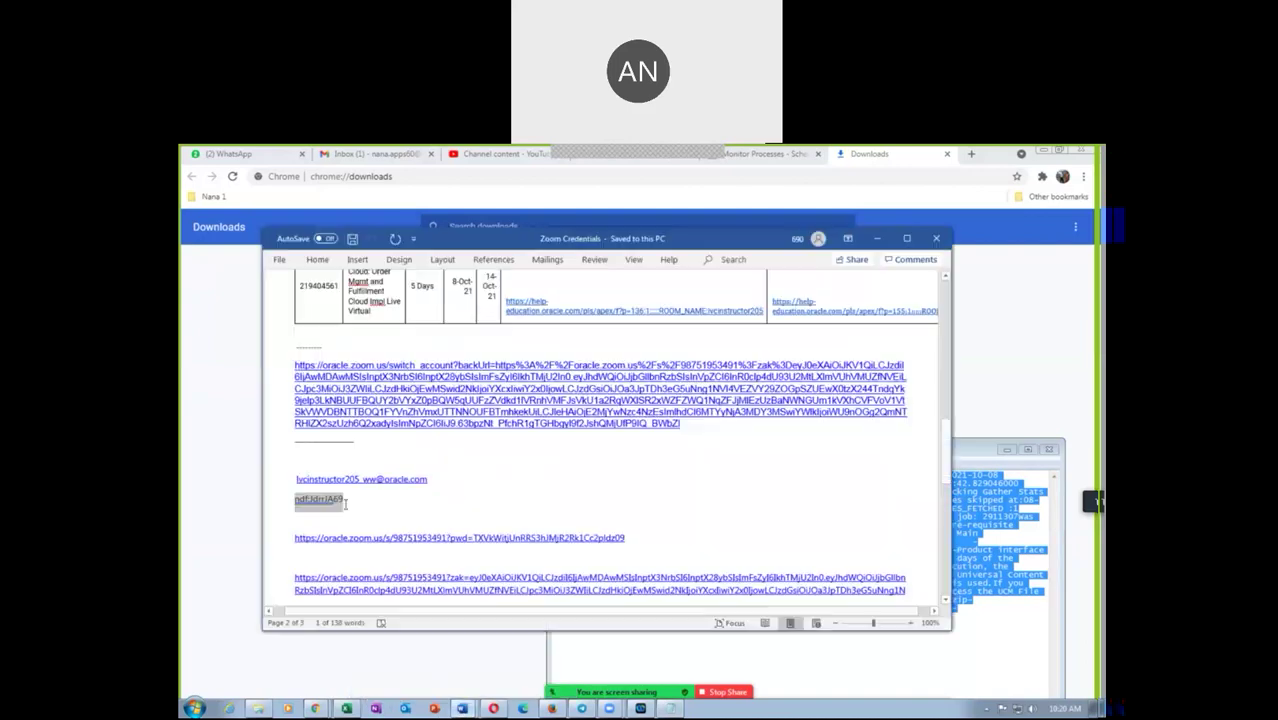
{"action": "left_click", "coordinate": [279, 261]}
{"action": "left_click", "coordinate": [437, 352]}
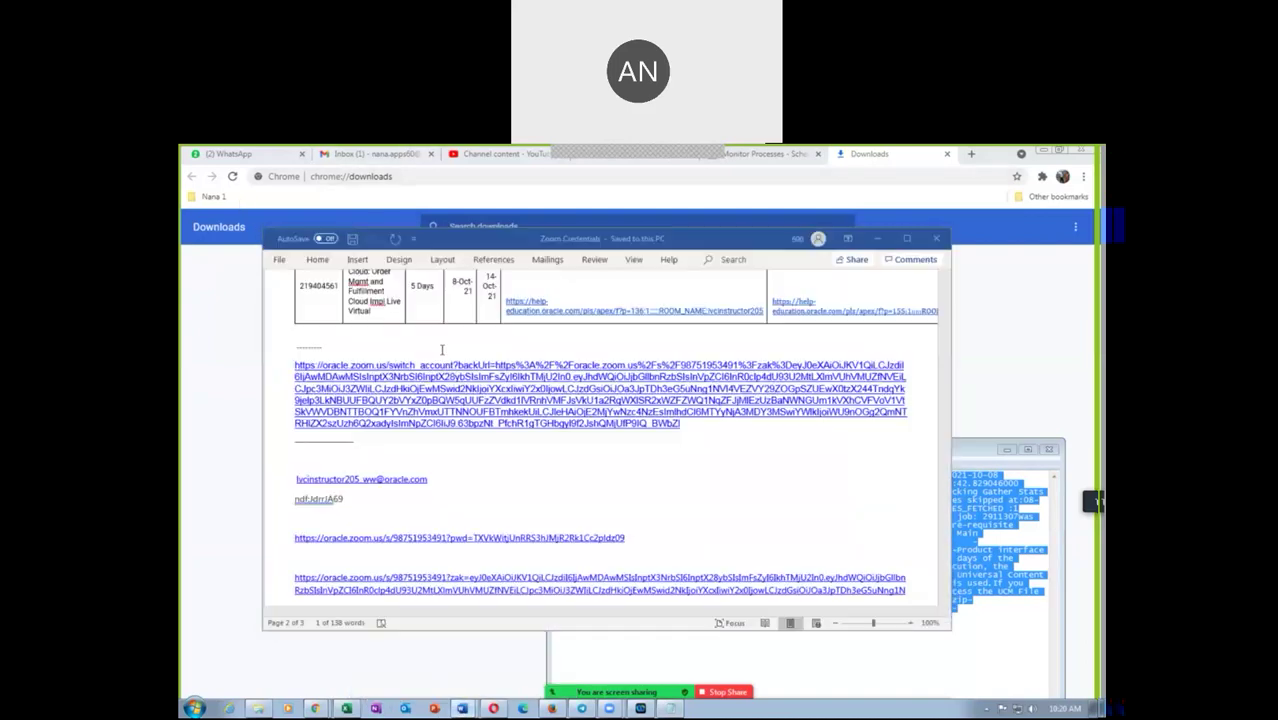
Paste the 2911307 log into the blank Word document and review it, highlighting INVOICES_CREATED
{"action": "type", "text": "scheduled process. Prior to purge execution, the interface and error data will first be extracted and uploaded to the particular Universal Content Management (UCM) server account for the individual product import process that is used."}
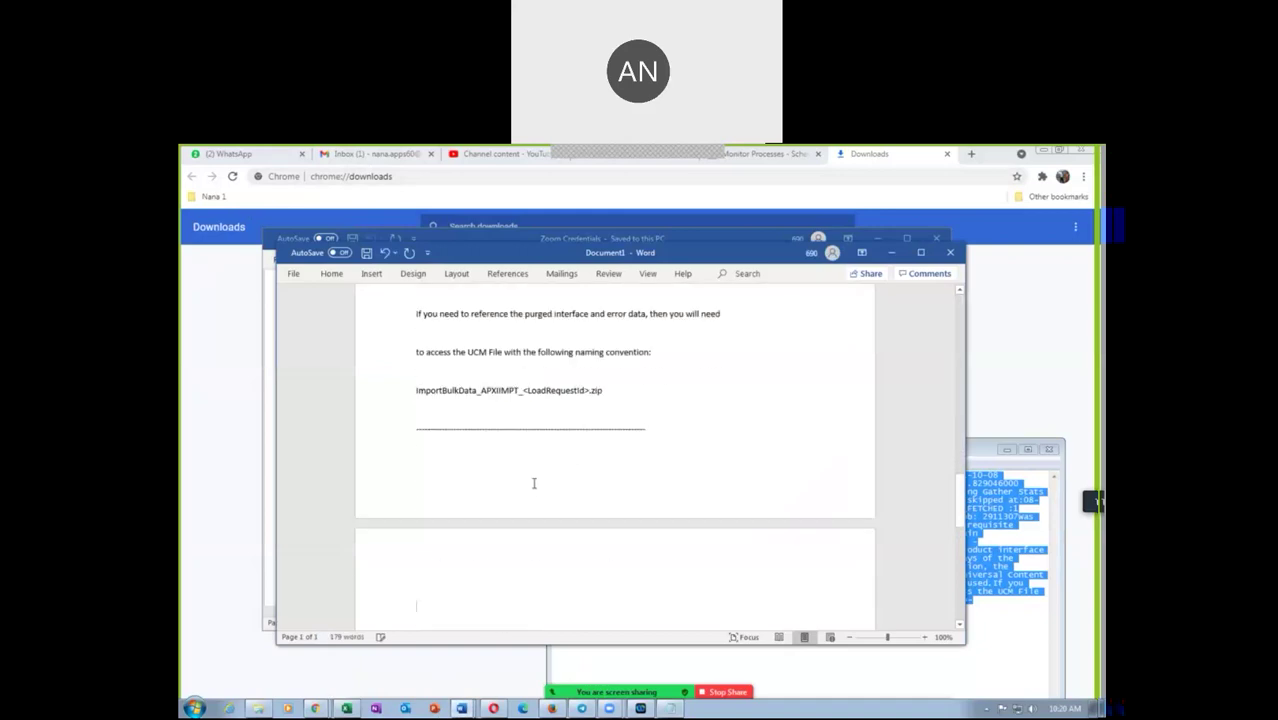
{"action": "key", "text": "ctrl+Home"}
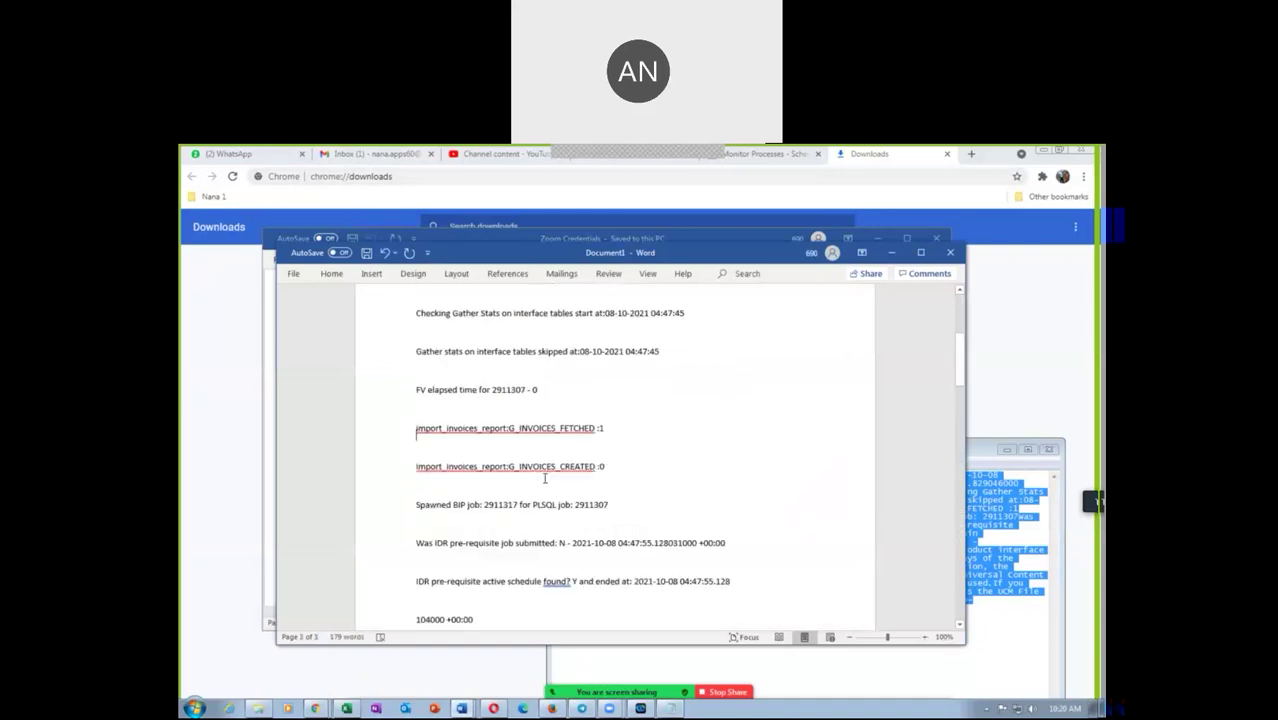
{"action": "scroll", "coordinate": [510, 482], "scroll_direction": "down", "scroll_amount": 2}
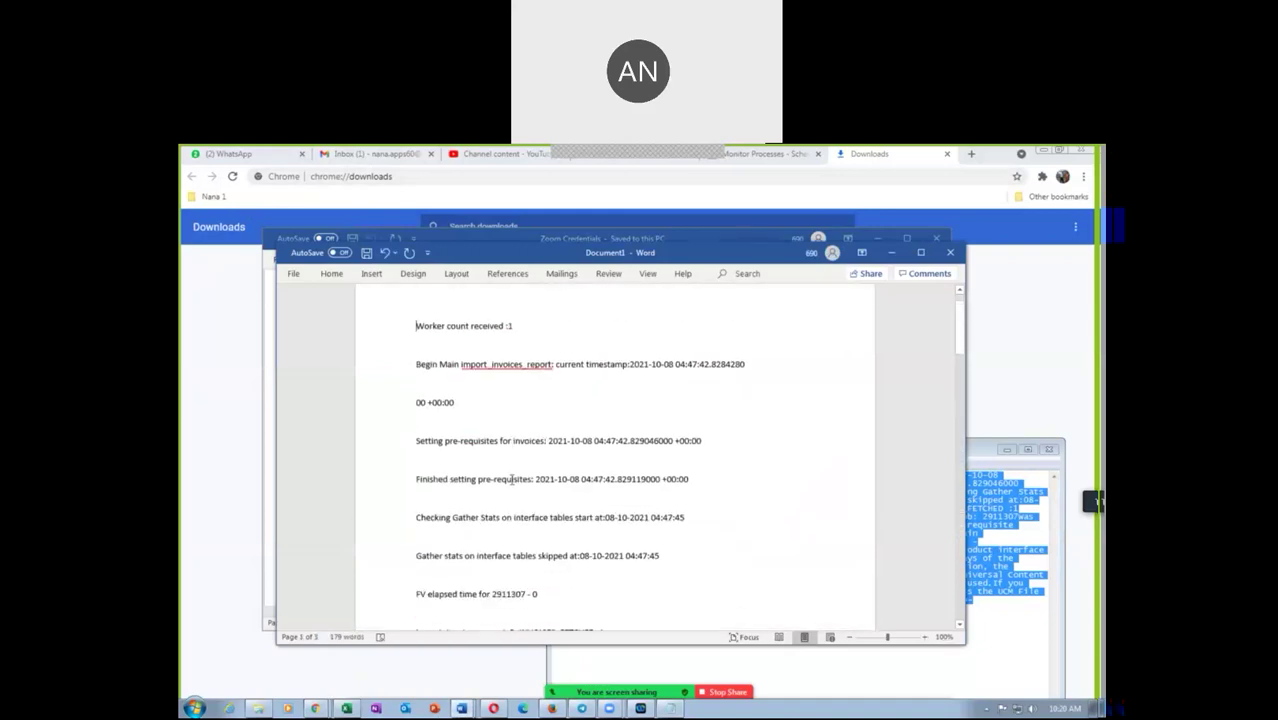
{"action": "scroll", "coordinate": [547, 518], "scroll_direction": "down", "scroll_amount": 4}
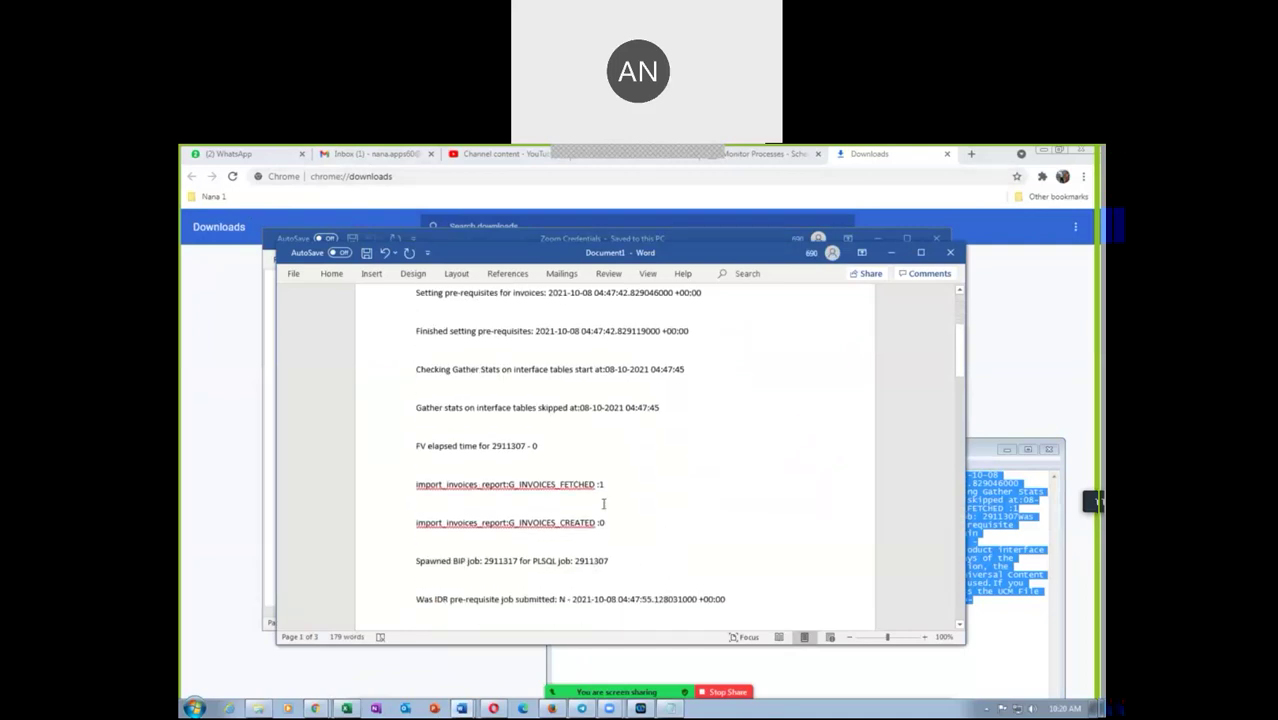
{"action": "left_click_drag", "start_coordinate": [596, 524], "coordinate": [519, 524]}
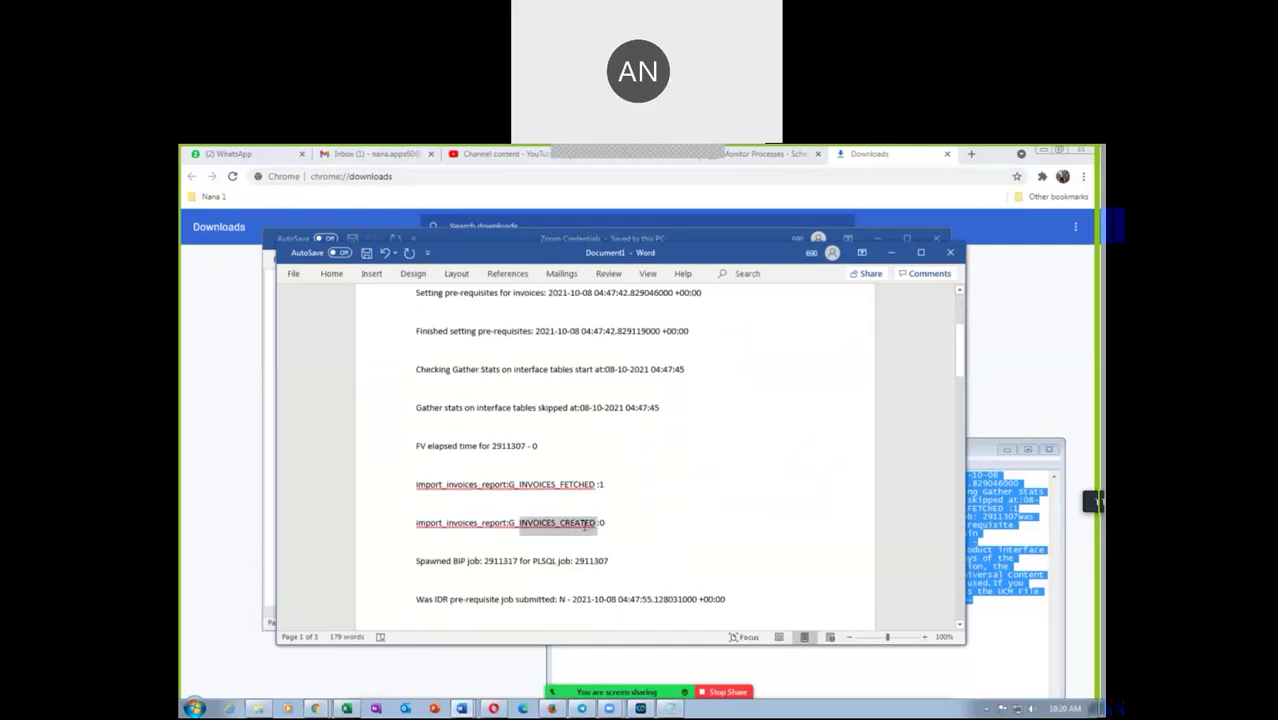
{"action": "scroll", "coordinate": [558, 570], "scroll_direction": "down", "scroll_amount": 2}
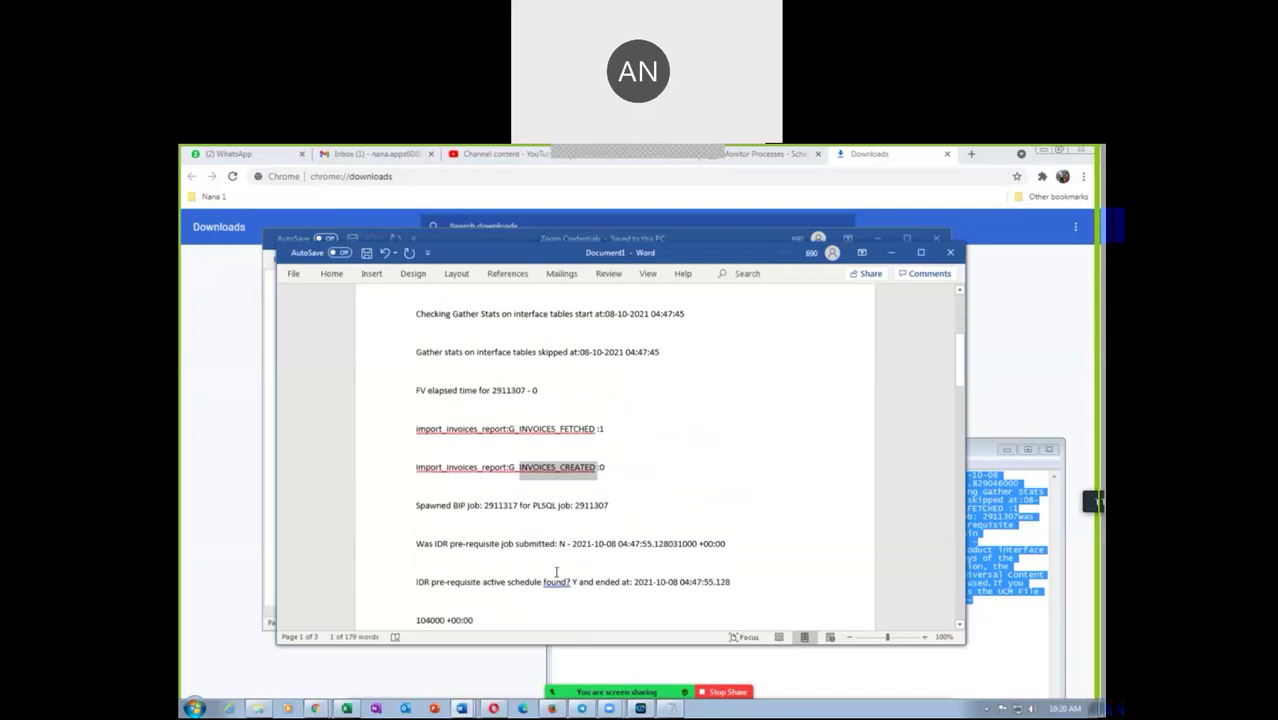
{"action": "scroll", "coordinate": [581, 548], "scroll_direction": "down", "scroll_amount": 2}
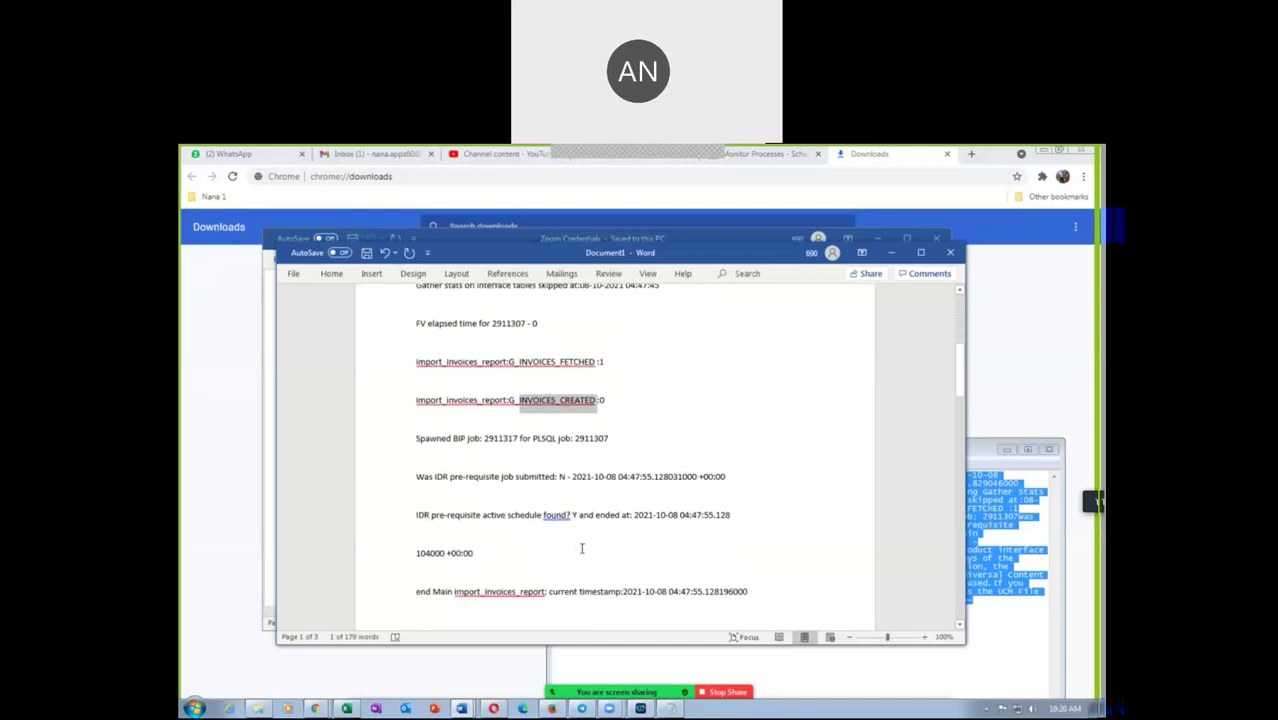
{"action": "scroll", "coordinate": [581, 548], "scroll_direction": "down", "scroll_amount": 2}
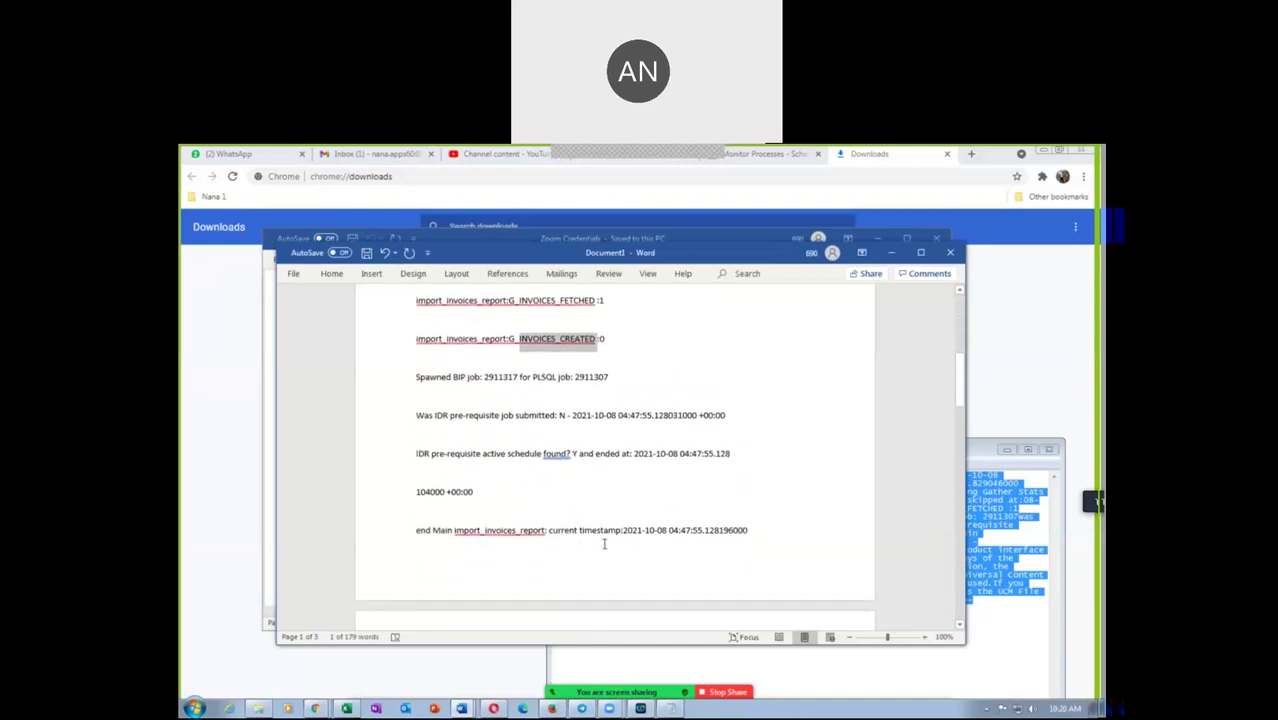
{"action": "scroll", "coordinate": [604, 544], "scroll_direction": "down", "scroll_amount": 7}
{"action": "scroll", "coordinate": [603, 544], "scroll_direction": "down", "scroll_amount": 1}
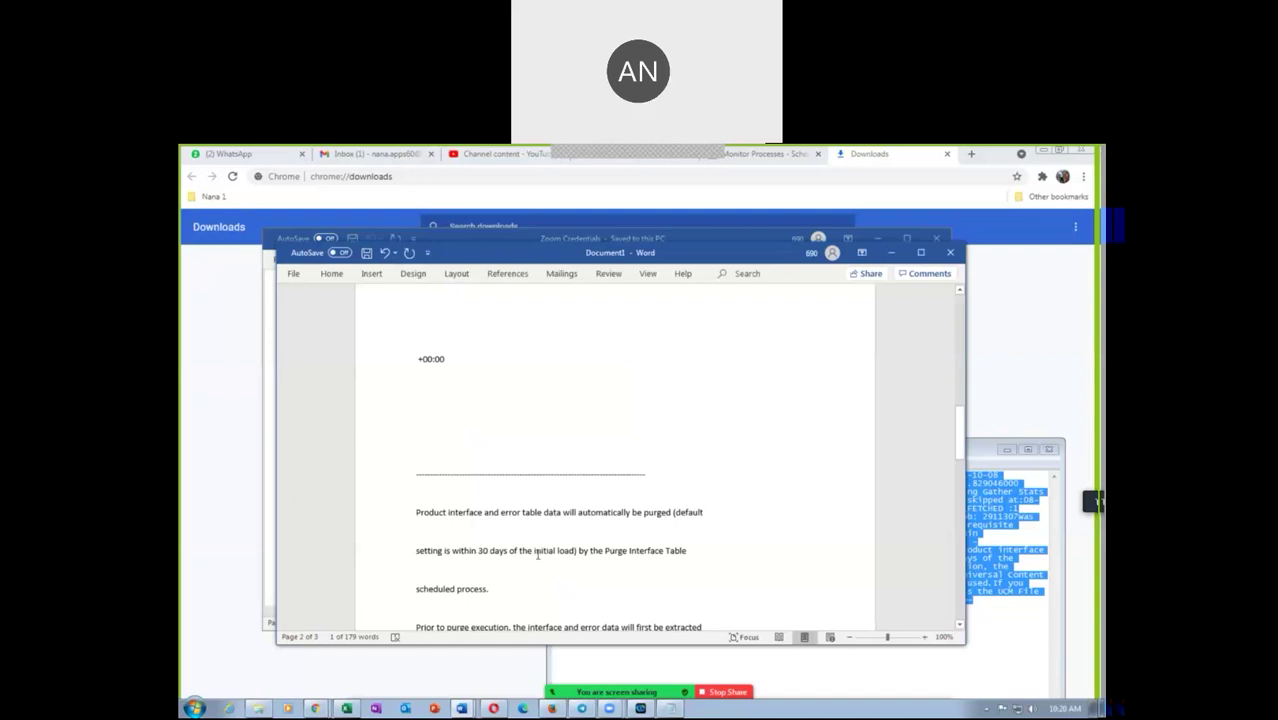
{"action": "scroll", "coordinate": [595, 574], "scroll_direction": "down", "scroll_amount": 3}
{"action": "scroll", "coordinate": [597, 573], "scroll_direction": "down", "scroll_amount": 2}
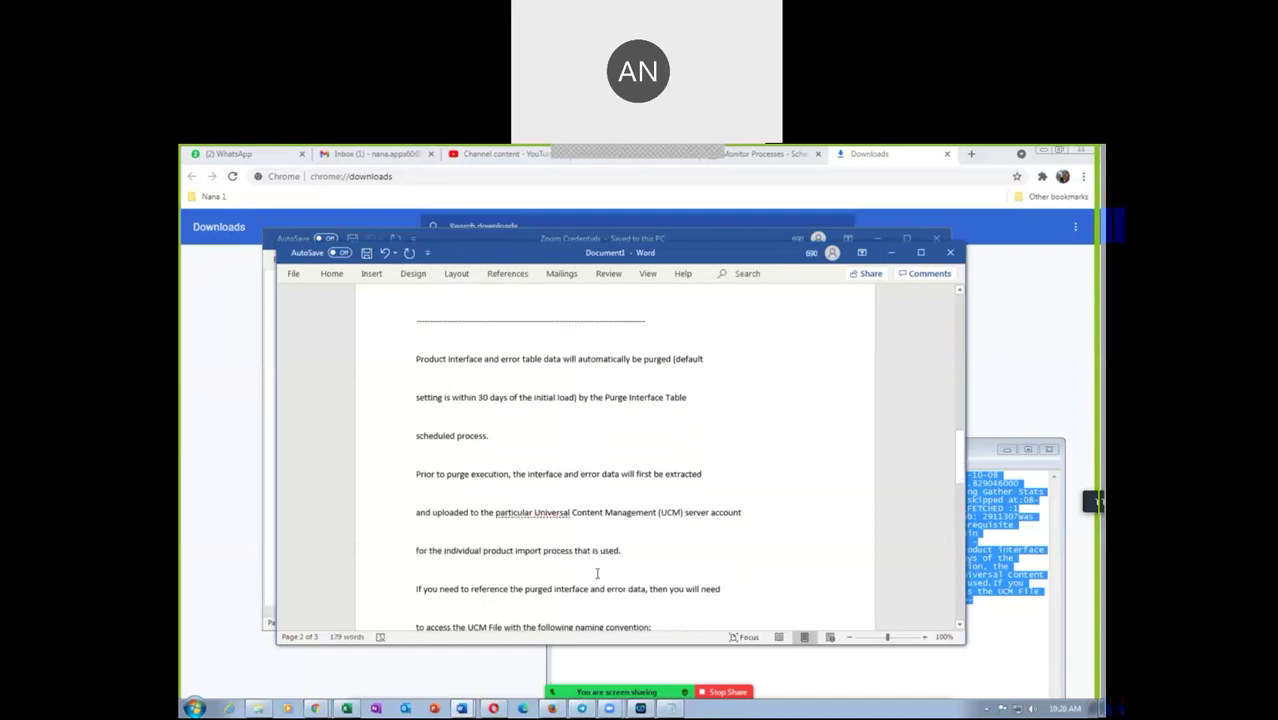
{"action": "scroll", "coordinate": [597, 573], "scroll_direction": "down", "scroll_amount": 1}
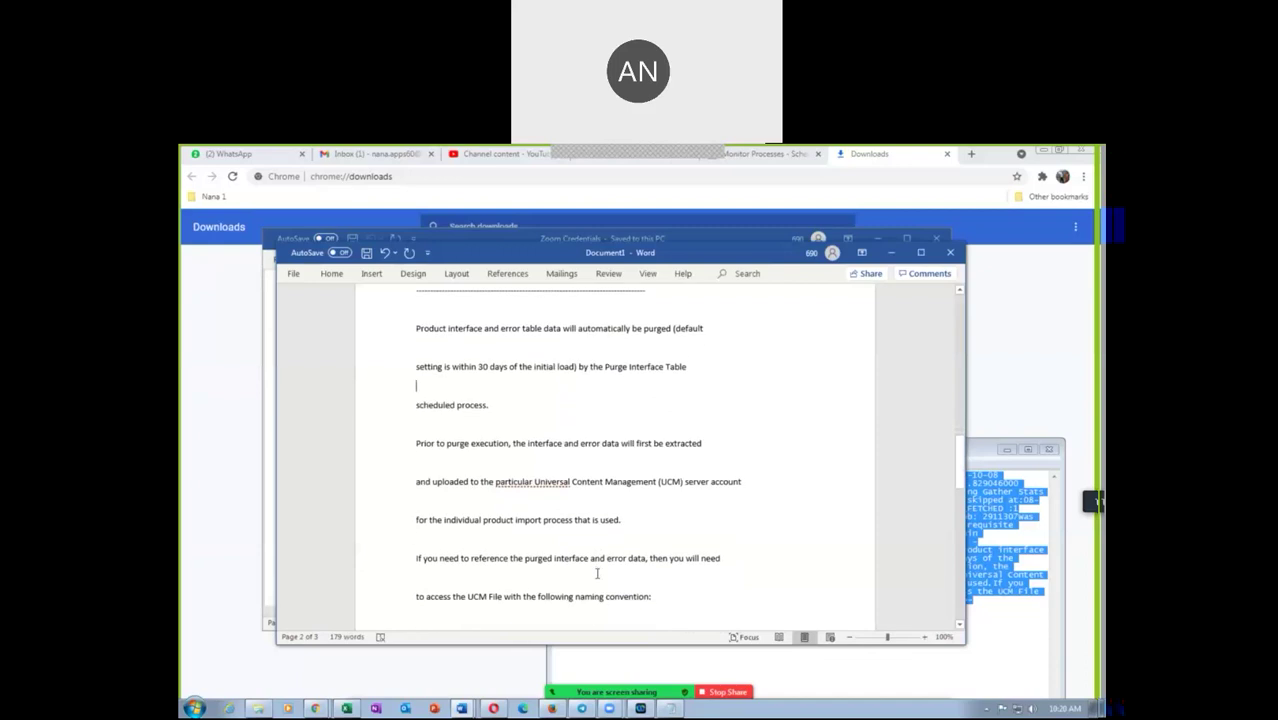
{"action": "scroll", "coordinate": [597, 573], "scroll_direction": "down", "scroll_amount": 5}
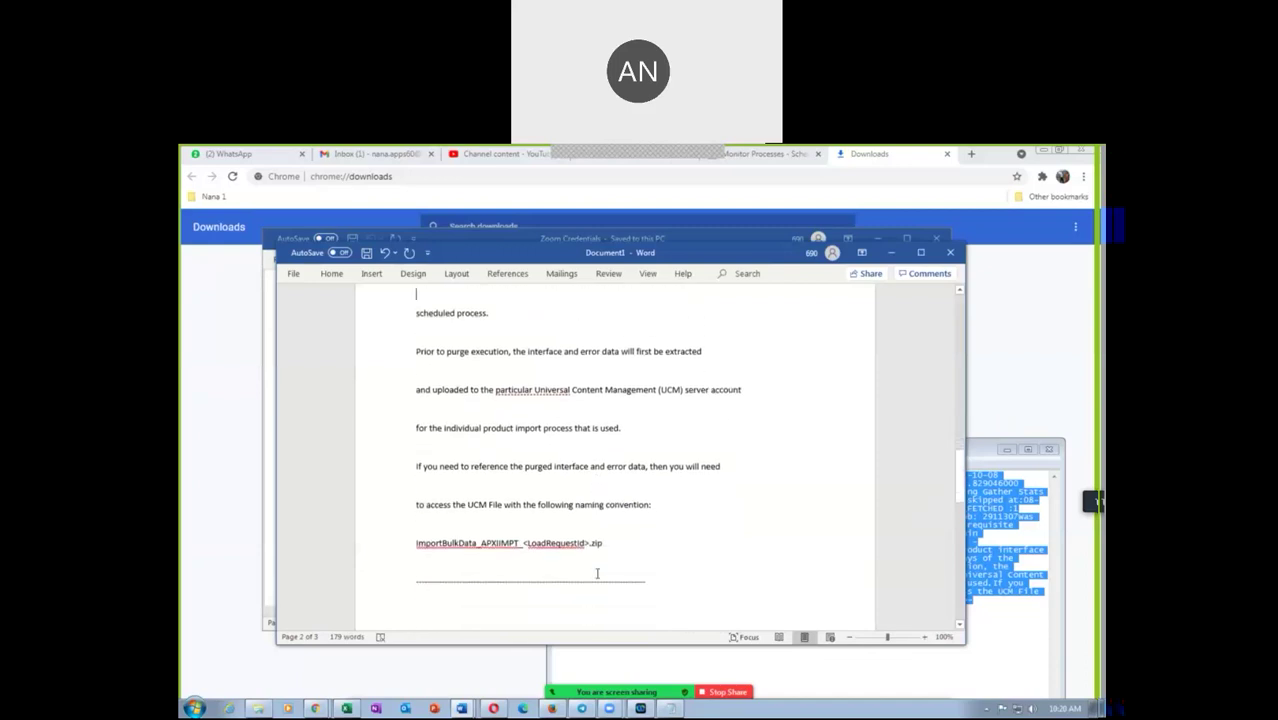
{"action": "scroll", "coordinate": [597, 573], "scroll_direction": "down", "scroll_amount": 8}
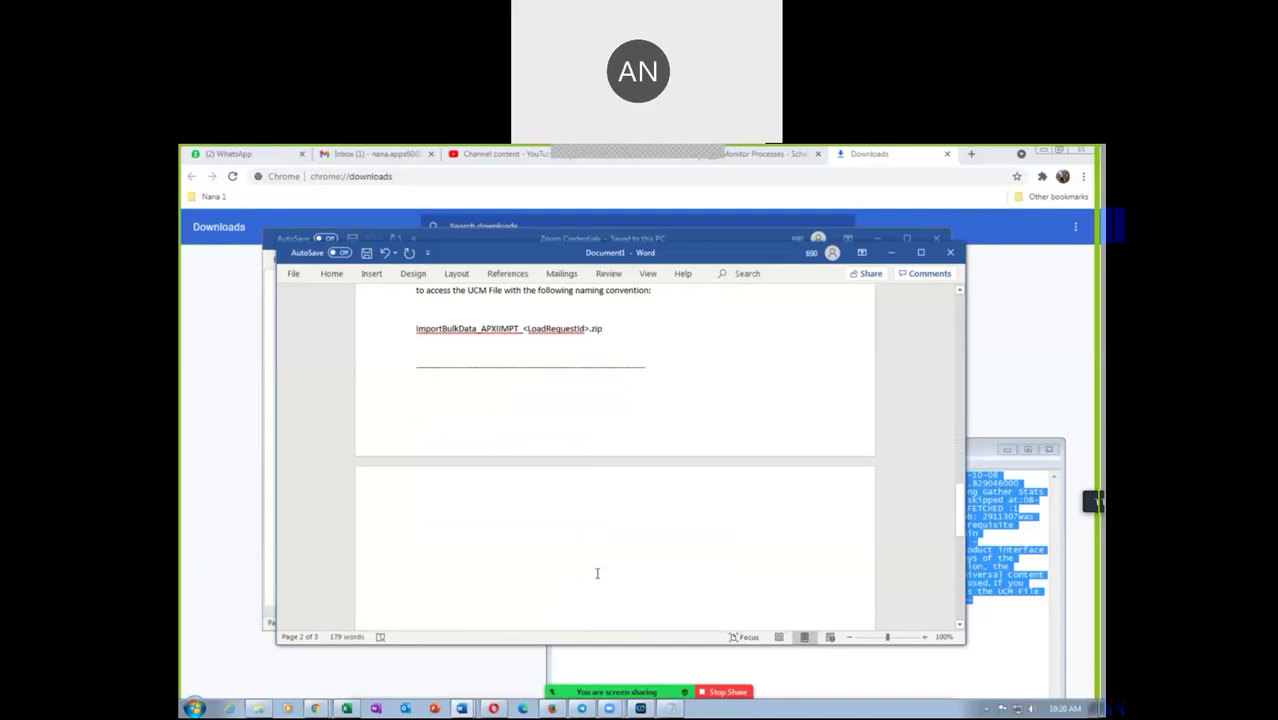
{"action": "scroll", "coordinate": [597, 573], "scroll_direction": "down", "scroll_amount": 3}
{"action": "scroll", "coordinate": [600, 571], "scroll_direction": "up", "scroll_amount": 5}
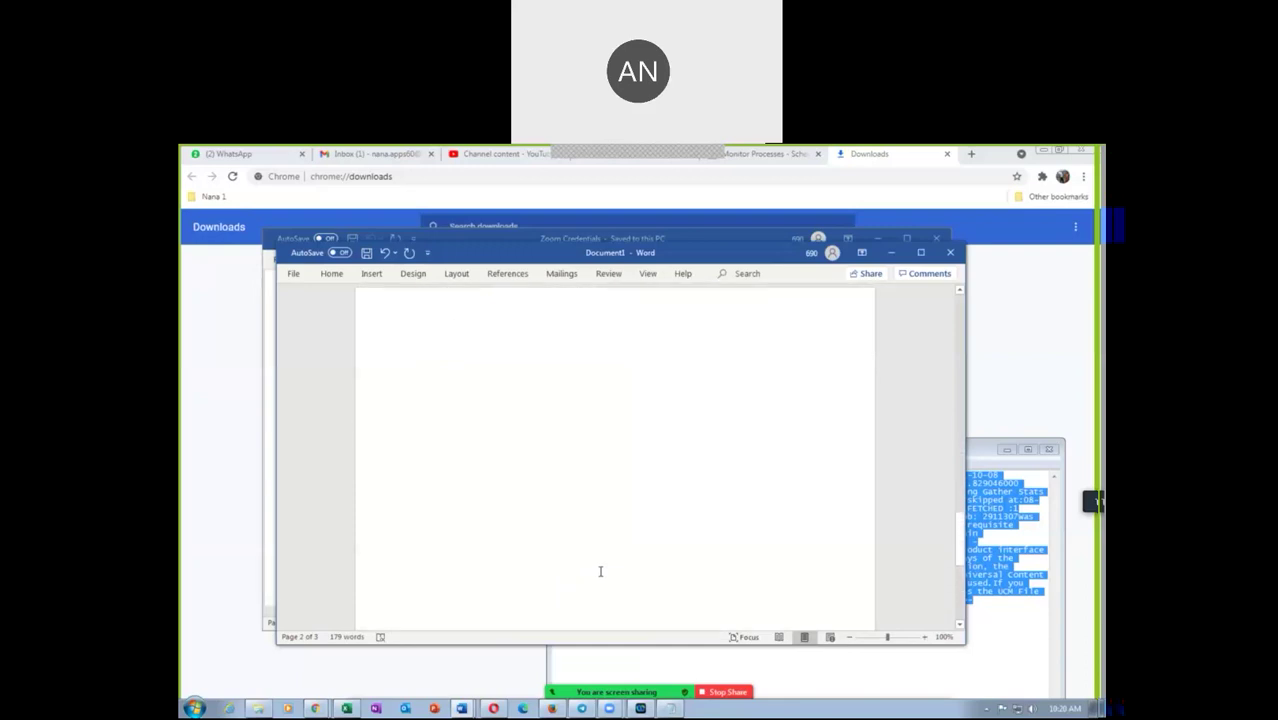
{"action": "scroll", "coordinate": [602, 570], "scroll_direction": "up", "scroll_amount": 6}
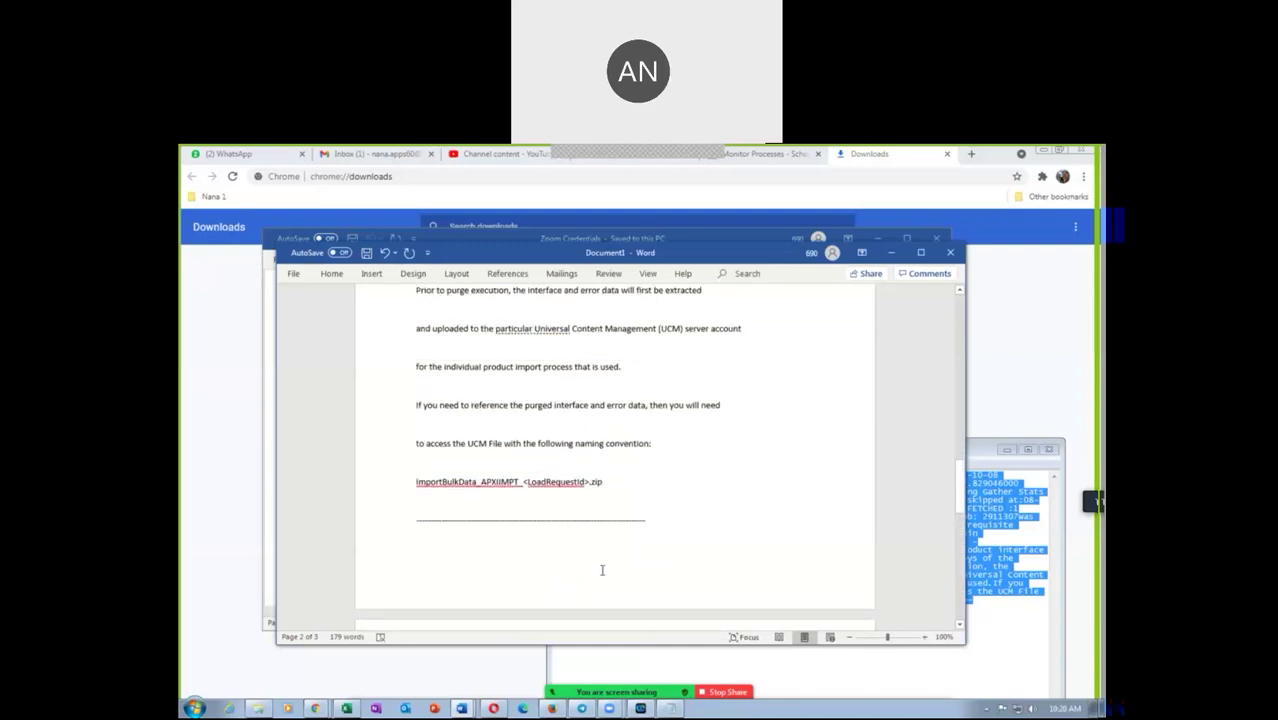
{"action": "scroll", "coordinate": [603, 570], "scroll_direction": "up", "scroll_amount": 3}
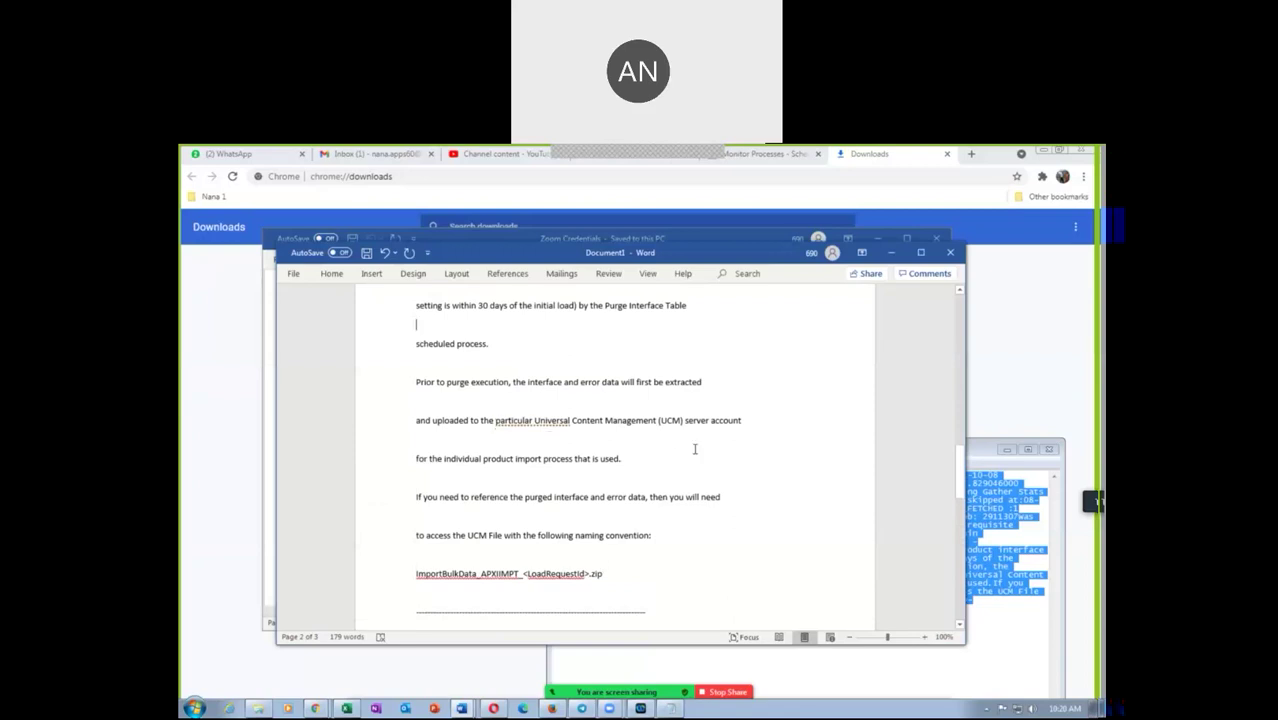
{"action": "scroll", "coordinate": [605, 465], "scroll_direction": "up", "scroll_amount": 2}
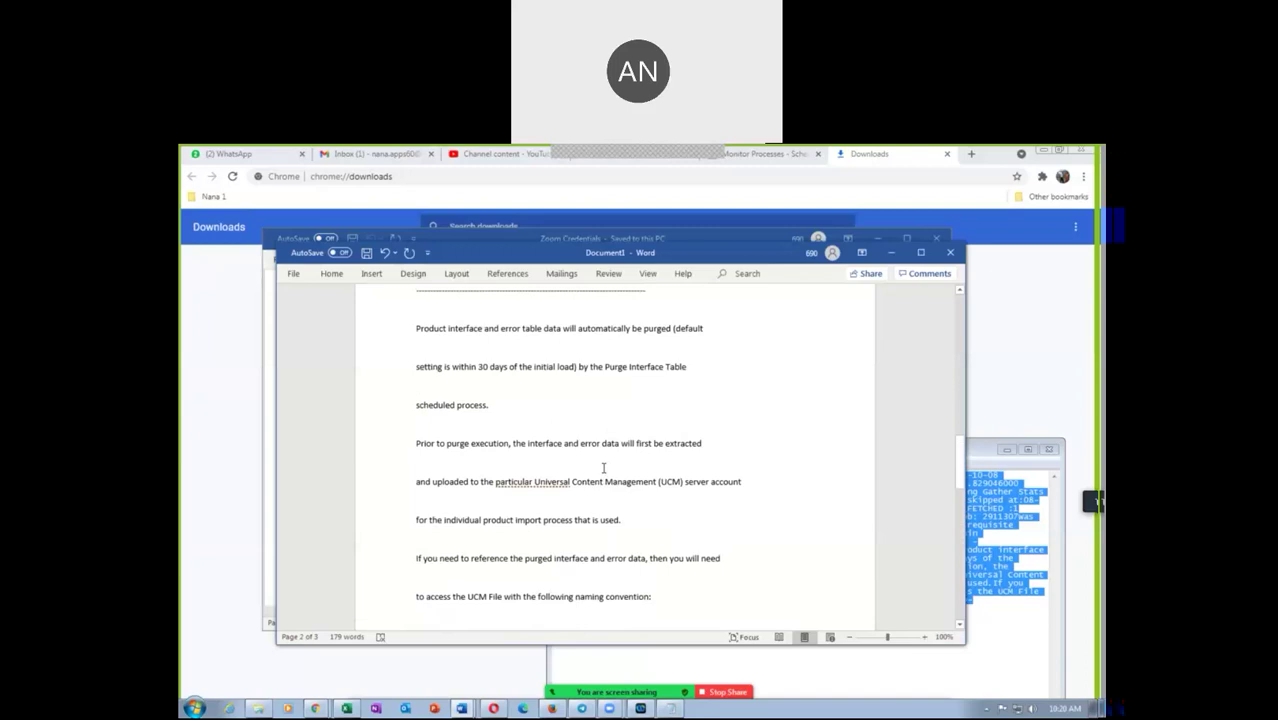
{"action": "scroll", "coordinate": [604, 468], "scroll_direction": "up", "scroll_amount": 2}
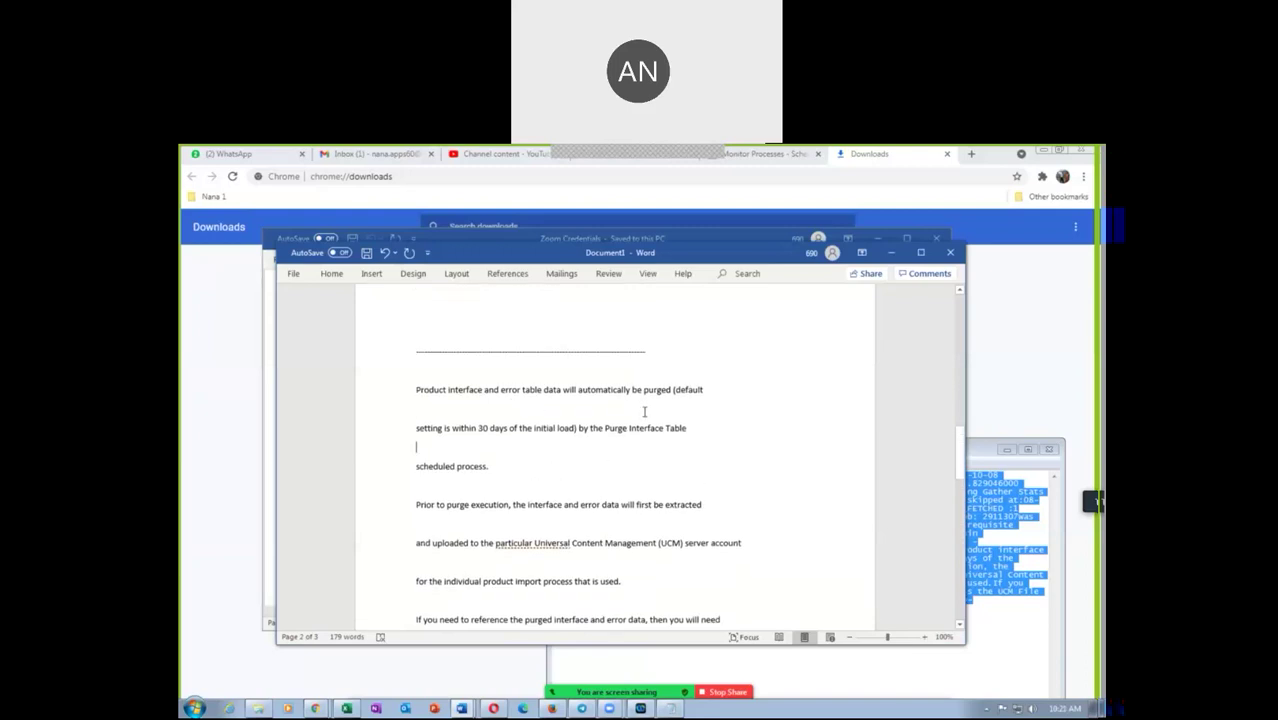
{"action": "scroll", "coordinate": [657, 409], "scroll_direction": "up", "scroll_amount": 10}
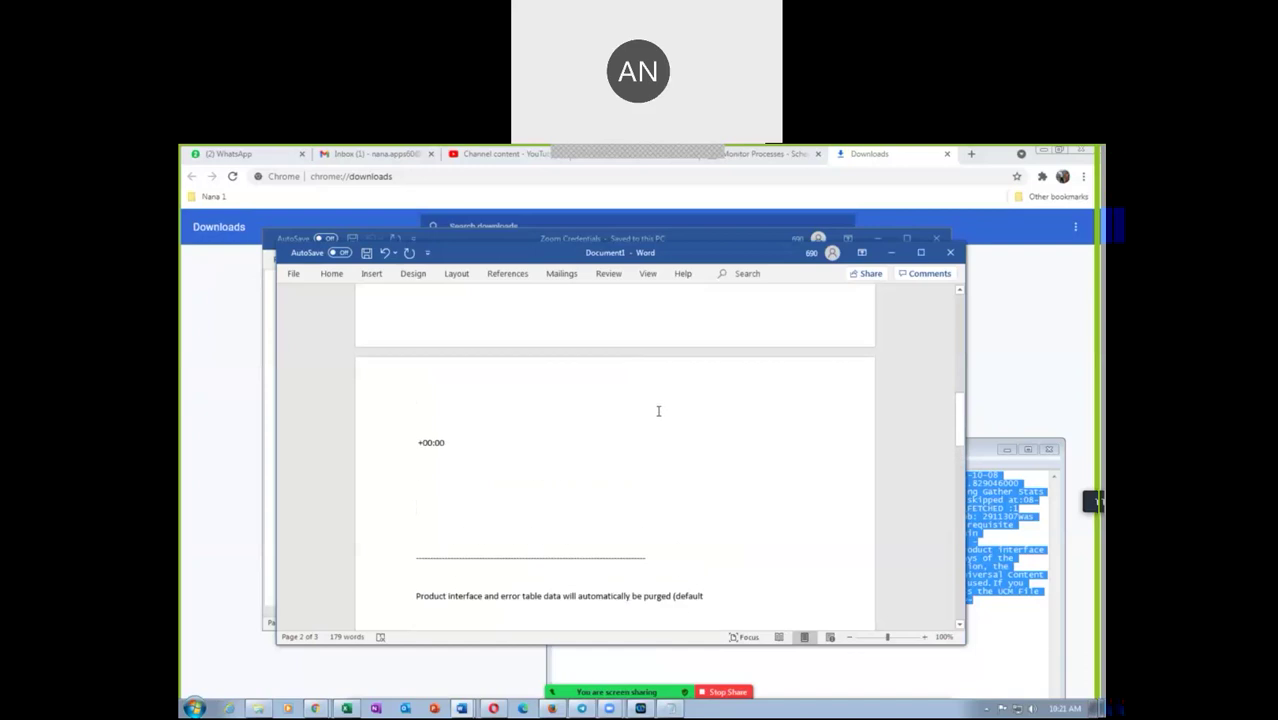
{"action": "scroll", "coordinate": [657, 411], "scroll_direction": "up", "scroll_amount": 3}
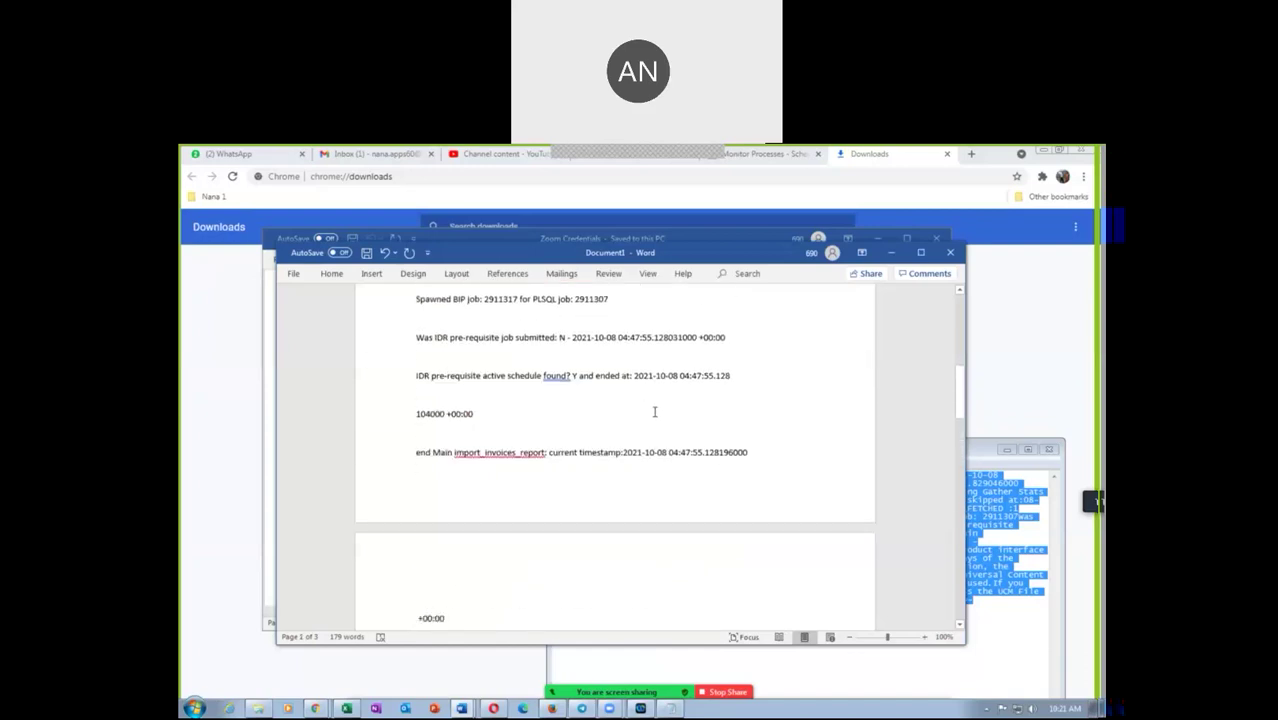
{"action": "scroll", "coordinate": [655, 411], "scroll_direction": "up", "scroll_amount": 2}
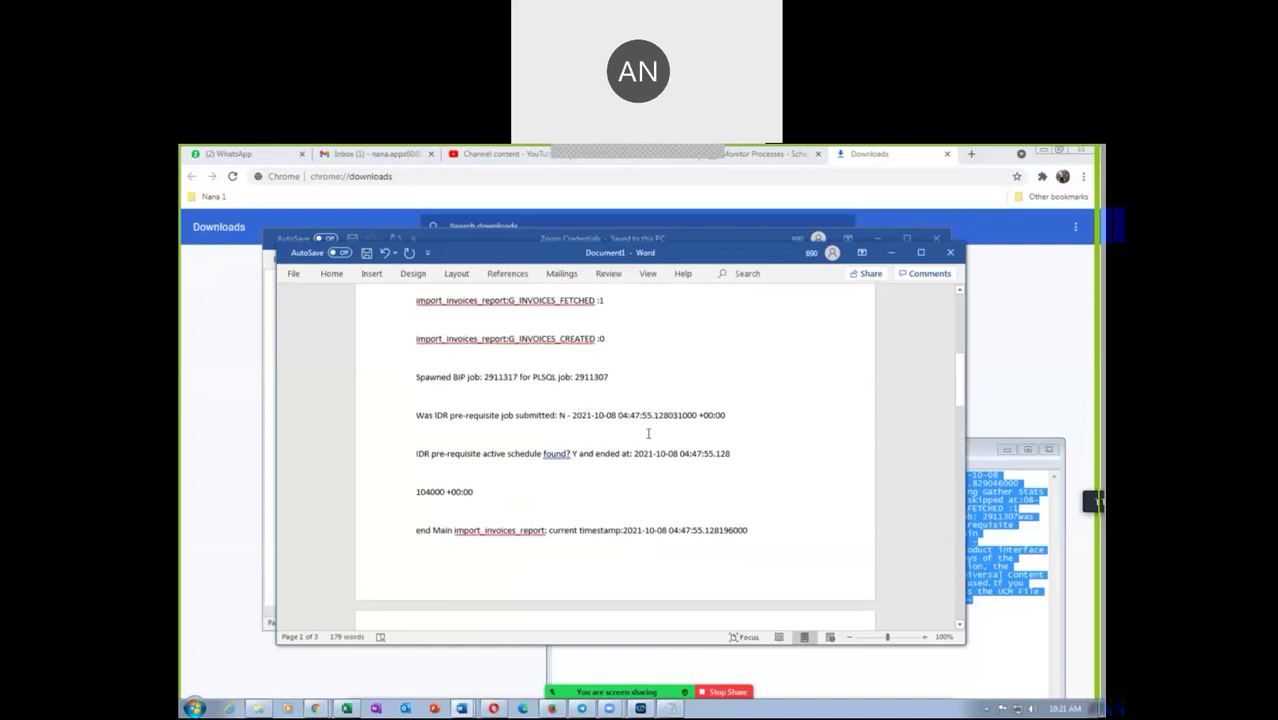
Discard the pasted log document without saving and close the Zoom Credentials window
{"action": "left_click", "coordinate": [955, 253]}
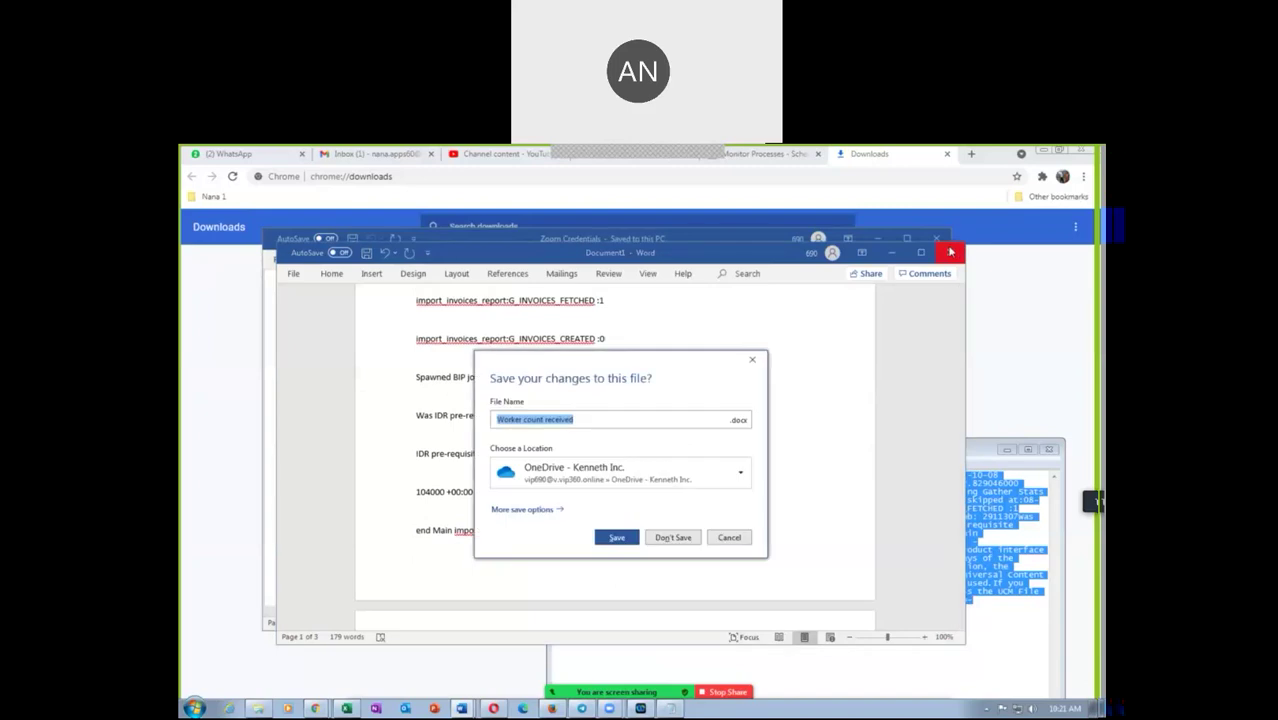
{"action": "left_click", "coordinate": [672, 538]}
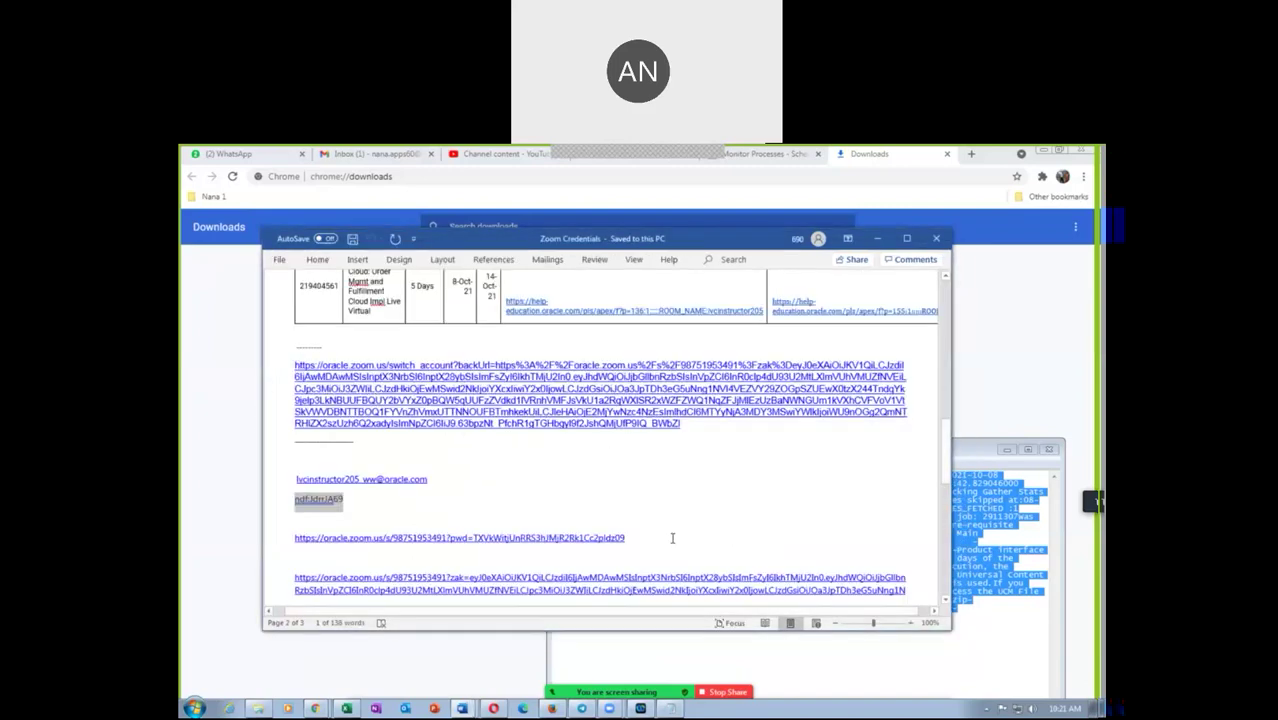
{"action": "left_click", "coordinate": [182, 660]}
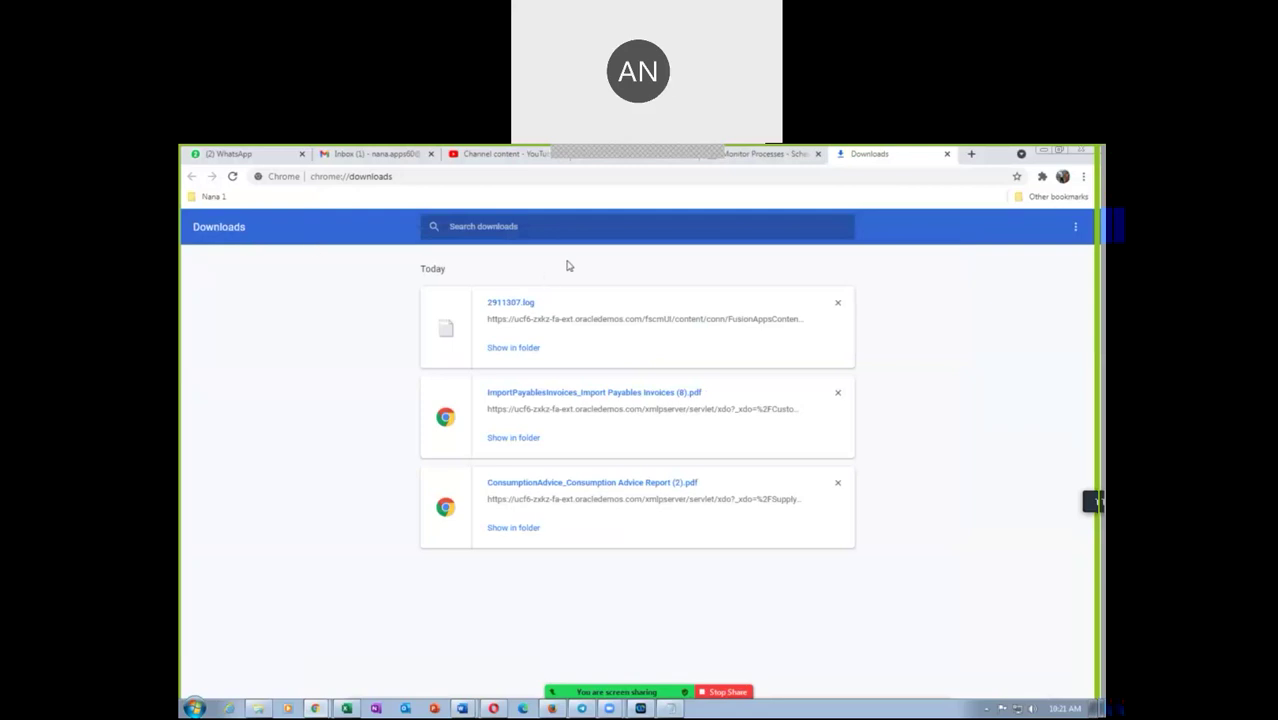
Show the details of Import Payables Invoices Report 2911317 in the Scheduled Processes list
{"action": "left_click", "coordinate": [766, 156]}
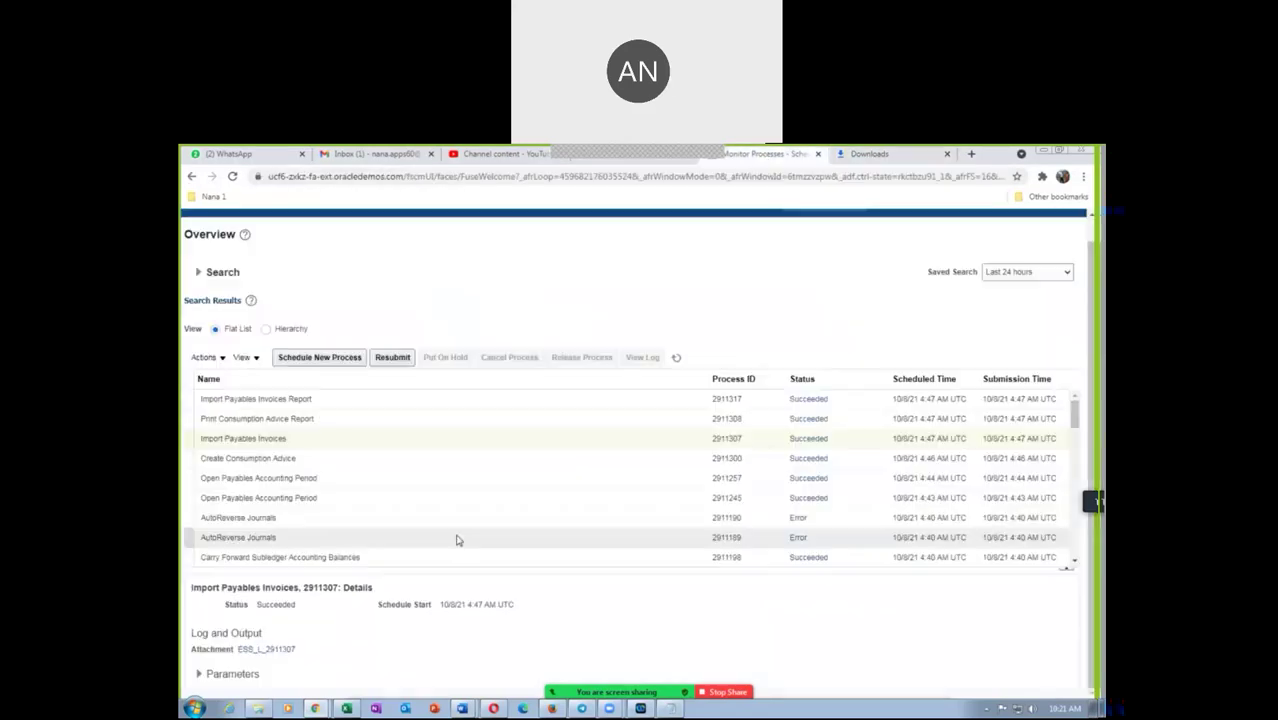
{"action": "left_click", "coordinate": [285, 400]}
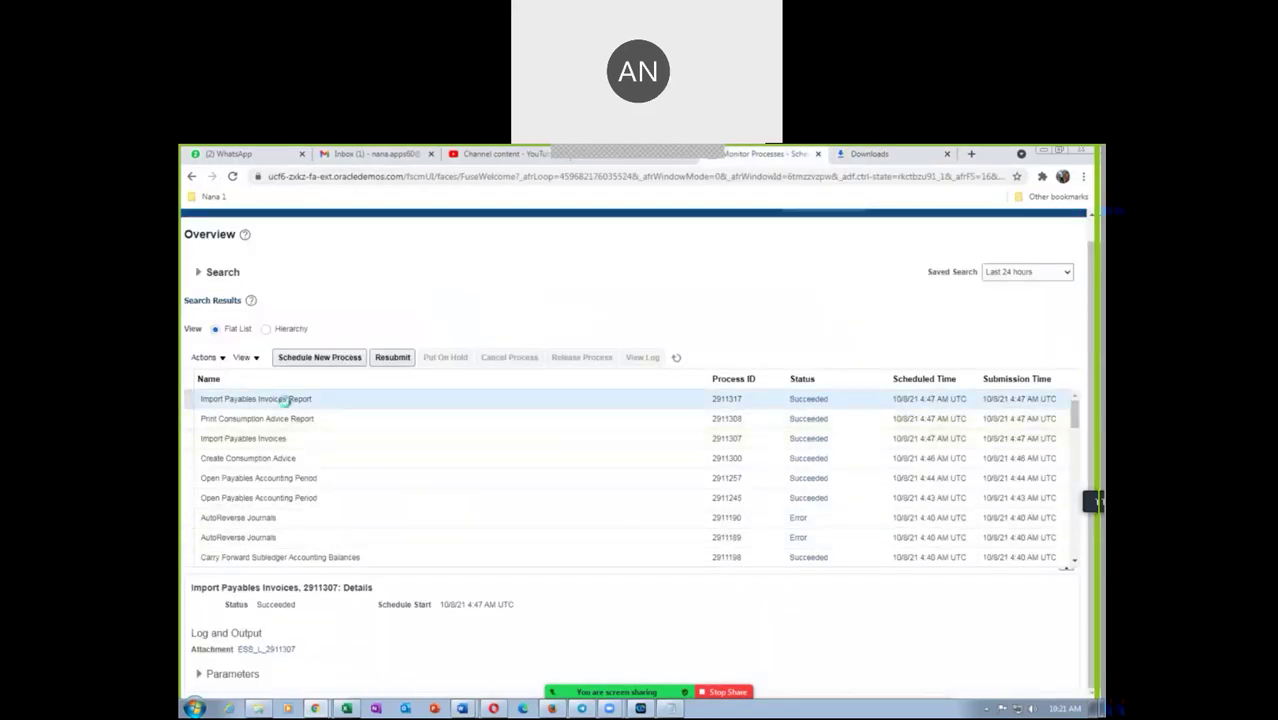
{"action": "left_click", "coordinate": [298, 437]}
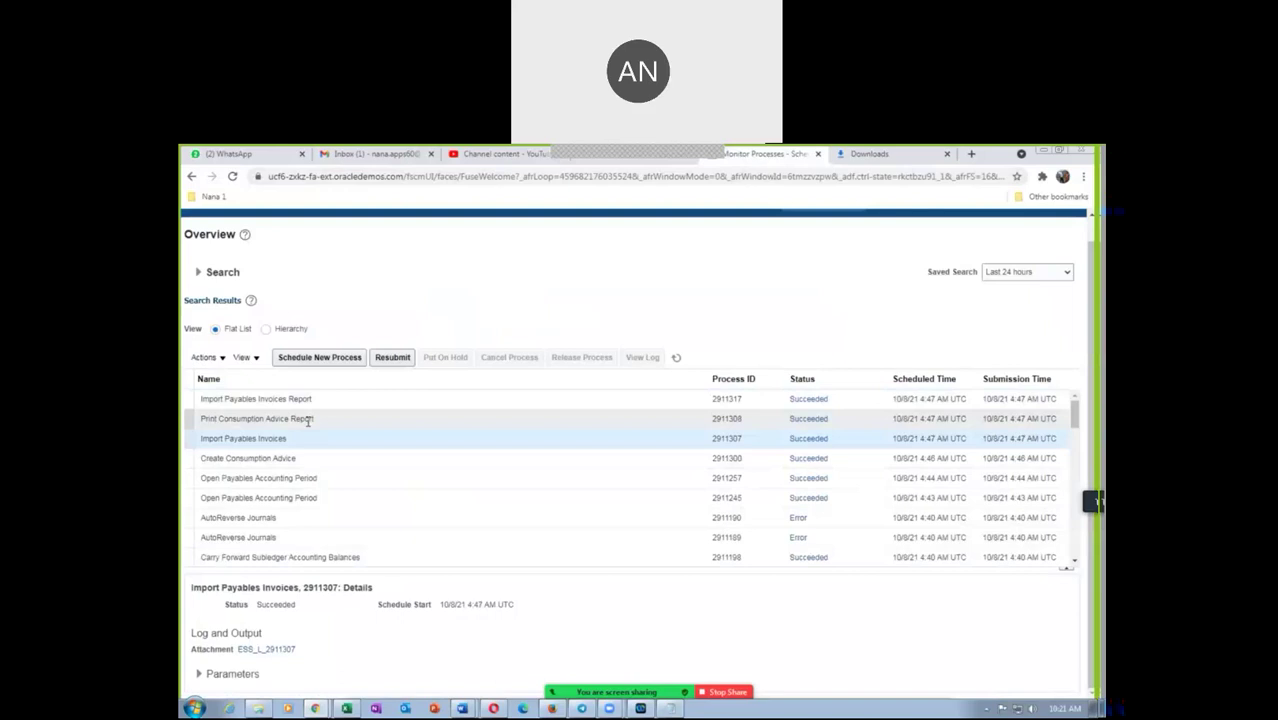
{"action": "left_click", "coordinate": [322, 401]}
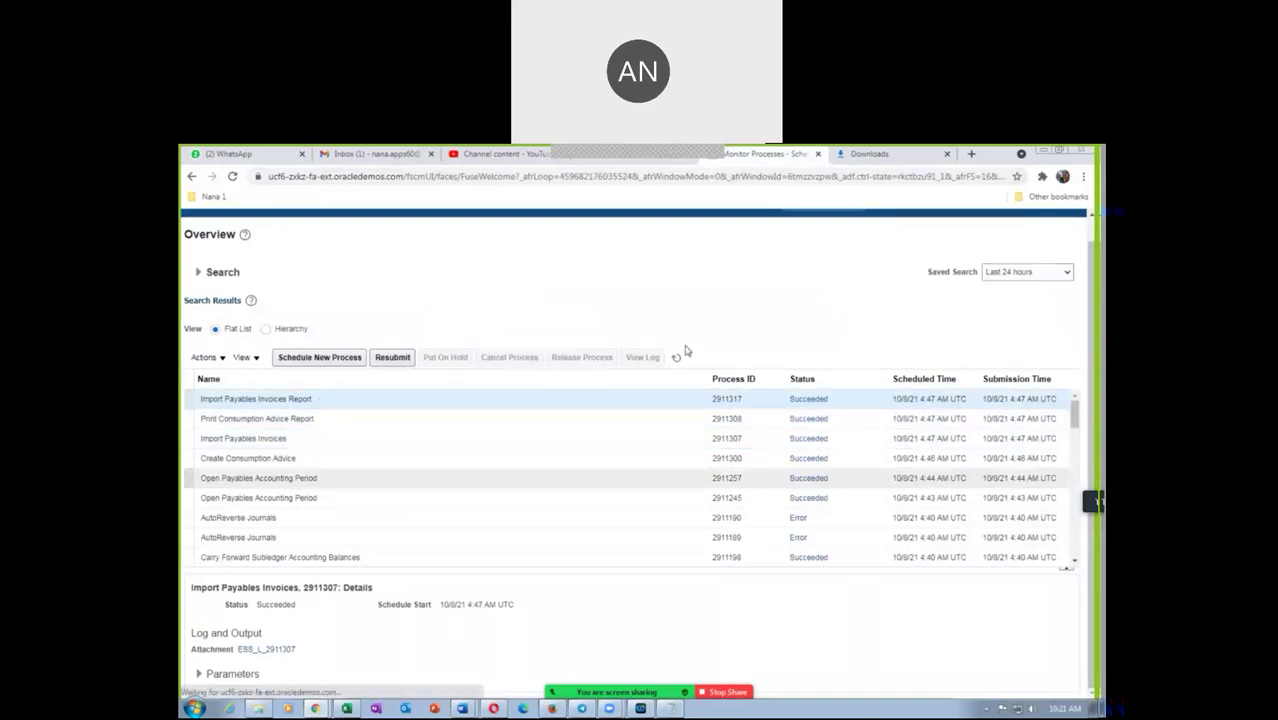
{"action": "right_click", "coordinate": [775, 155]}
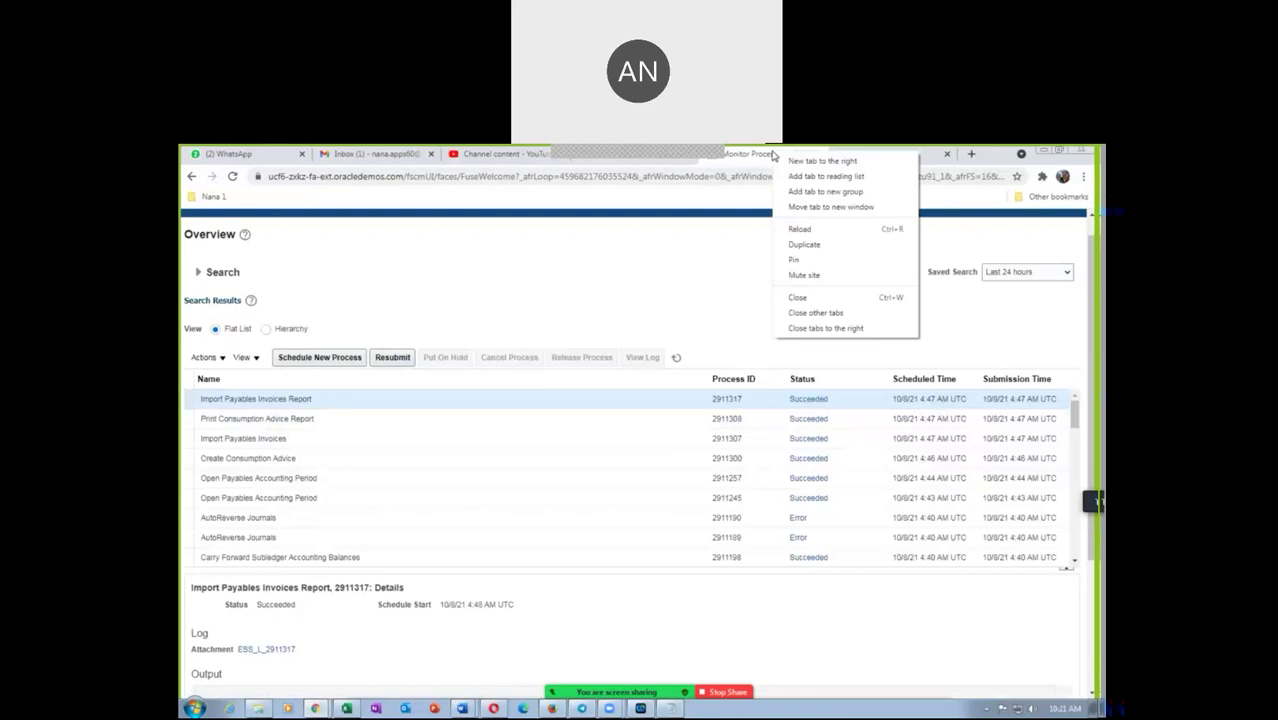
Duplicate the tab and open Manage Invoices from the Payables Invoices work area
{"action": "left_click", "coordinate": [800, 243]}
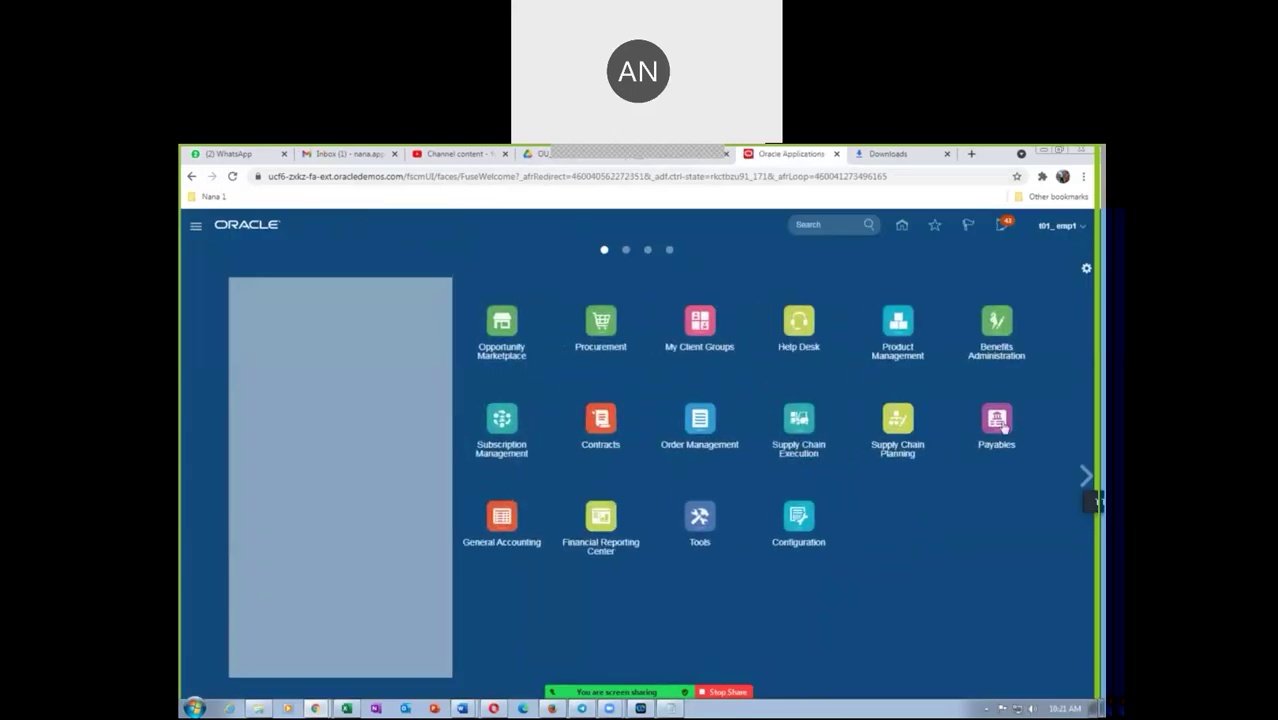
{"action": "left_click", "coordinate": [997, 425]}
{"action": "left_click", "coordinate": [920, 500]}
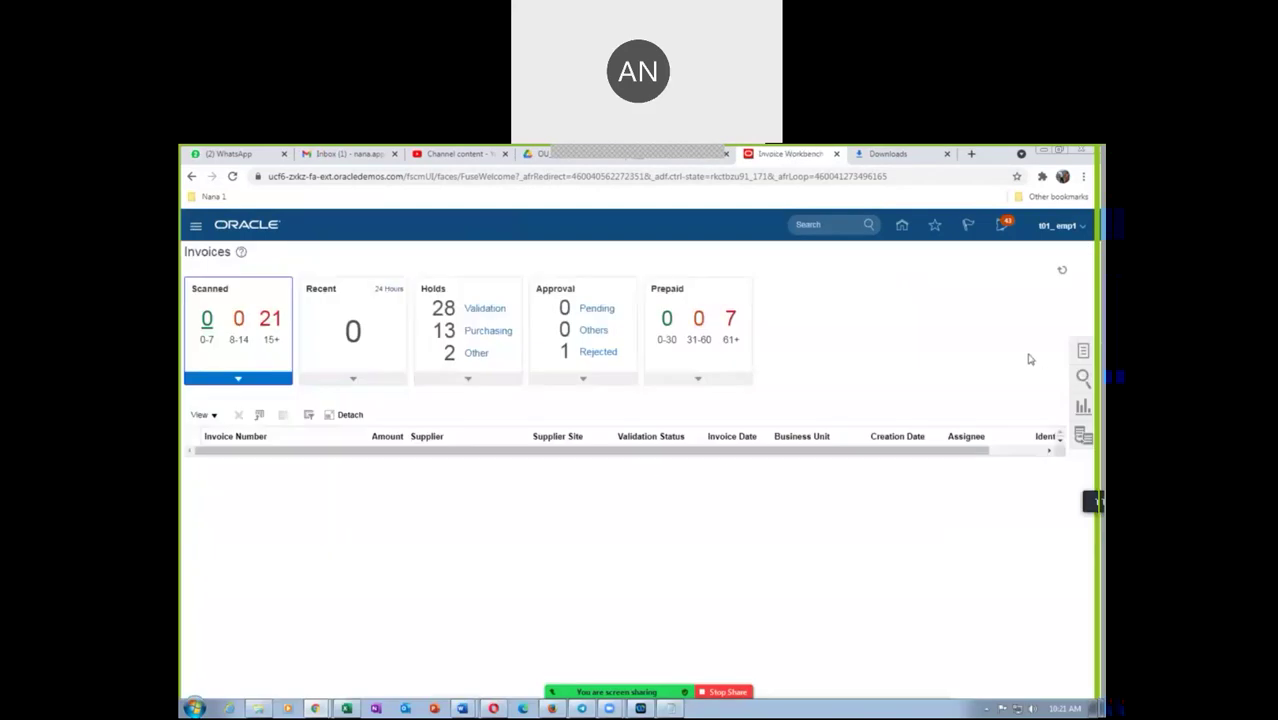
{"action": "left_click", "coordinate": [1083, 352]}
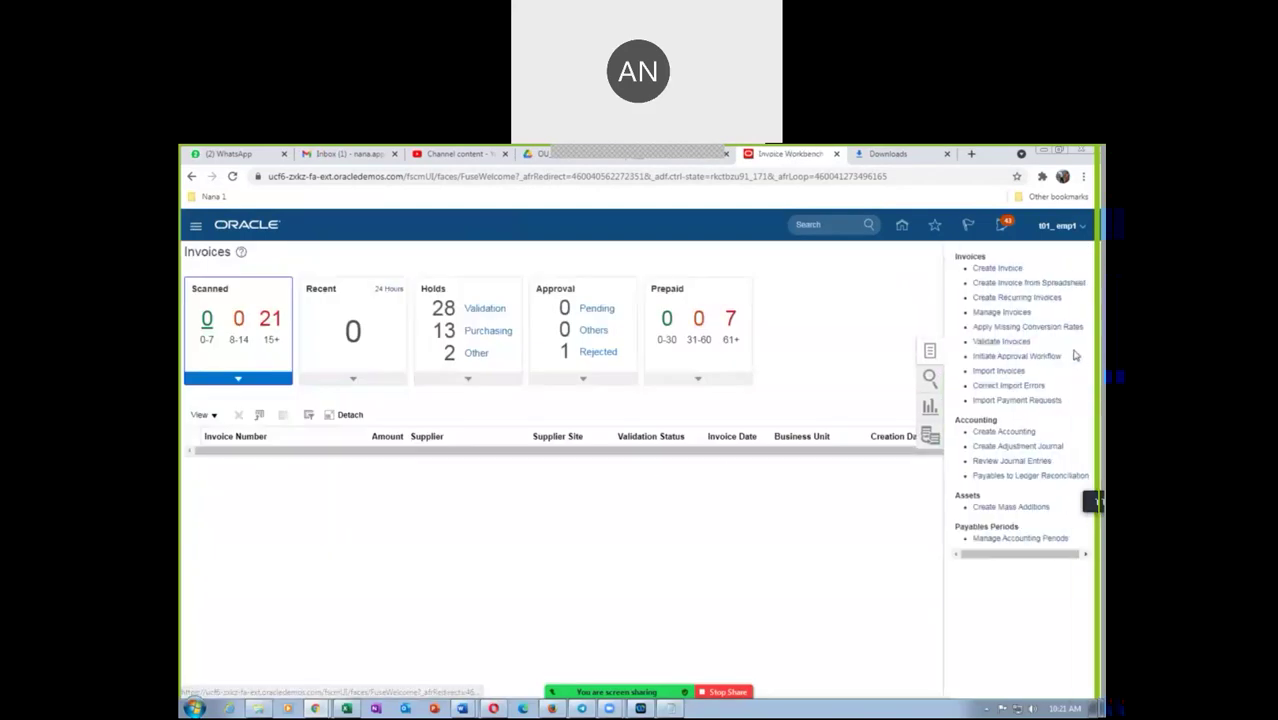
{"action": "left_click", "coordinate": [1000, 312]}
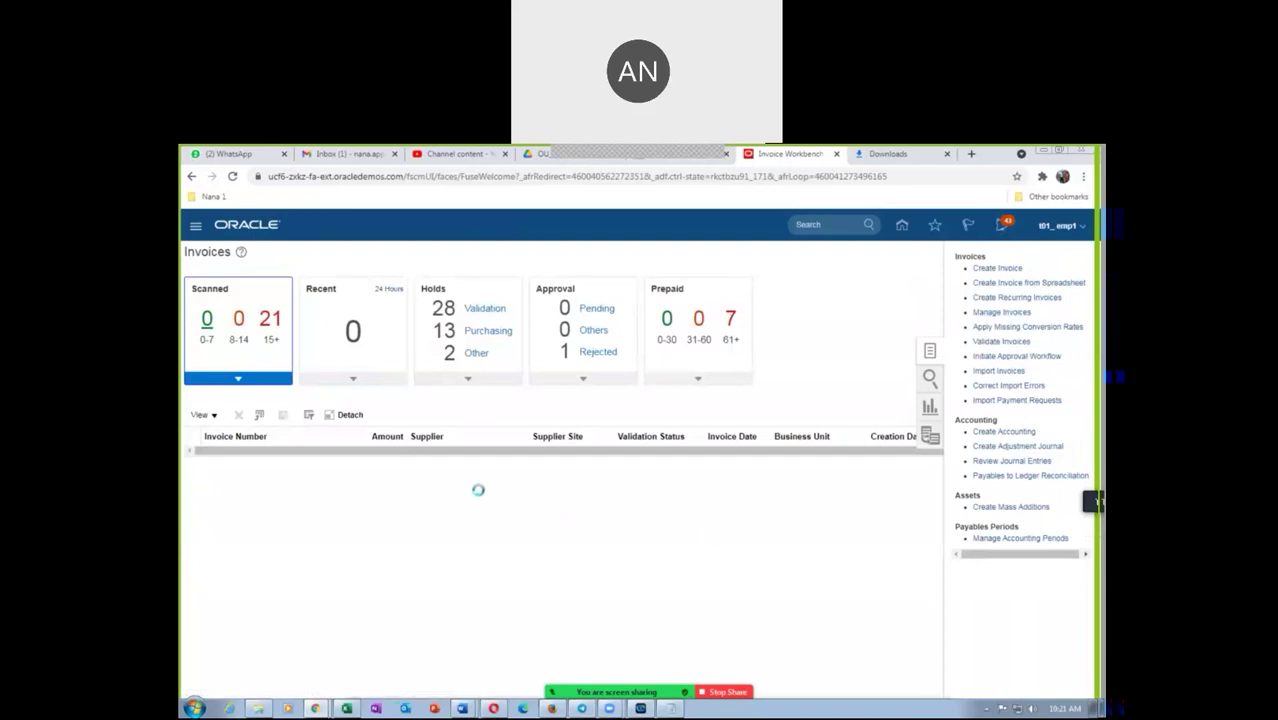
{"action": "left_click", "coordinate": [411, 452]}
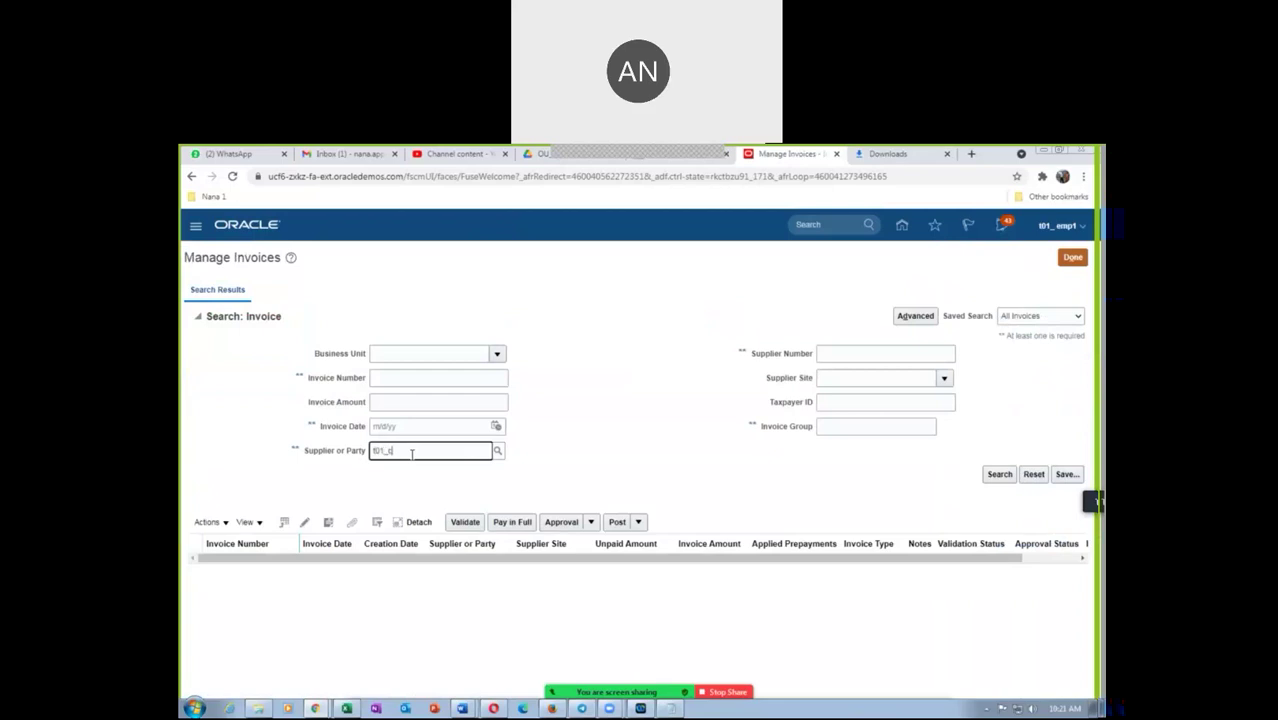
Search invoices for supplier t01_cons_sup_1 over the last 60 days, then return to the Invoices work area
{"action": "key", "text": "Tab"}
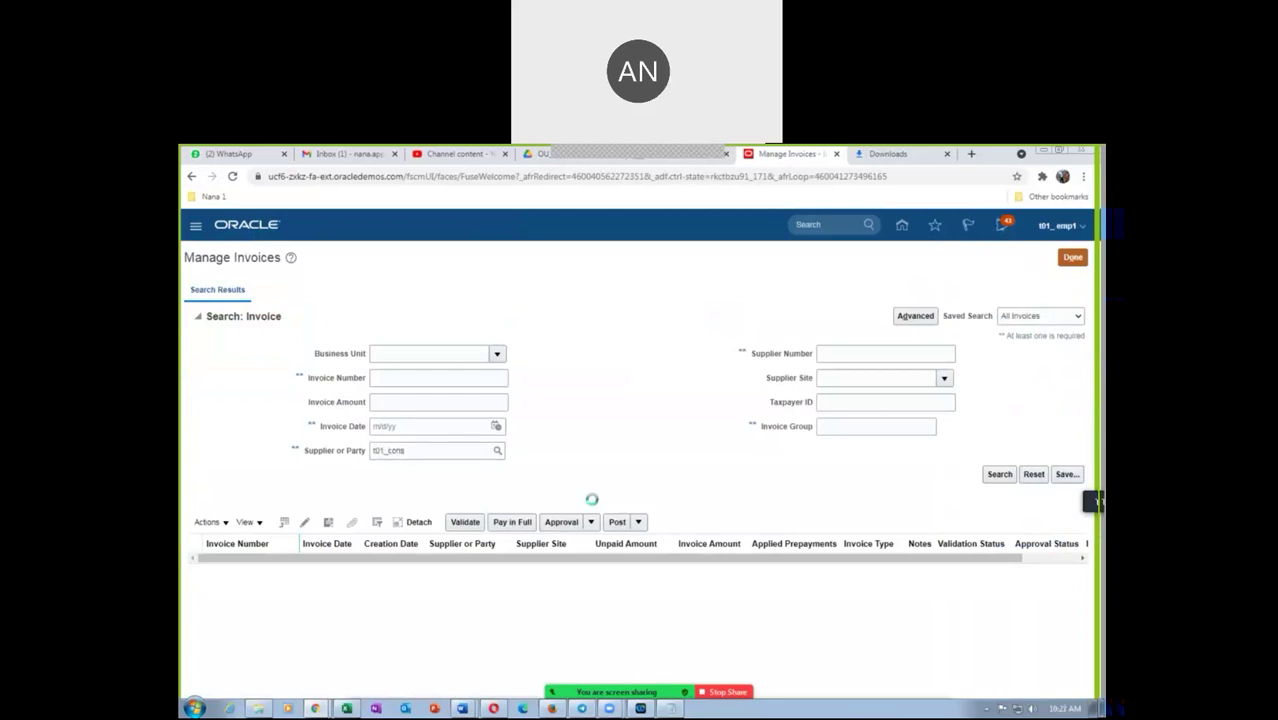
{"action": "left_click", "coordinate": [1008, 481]}
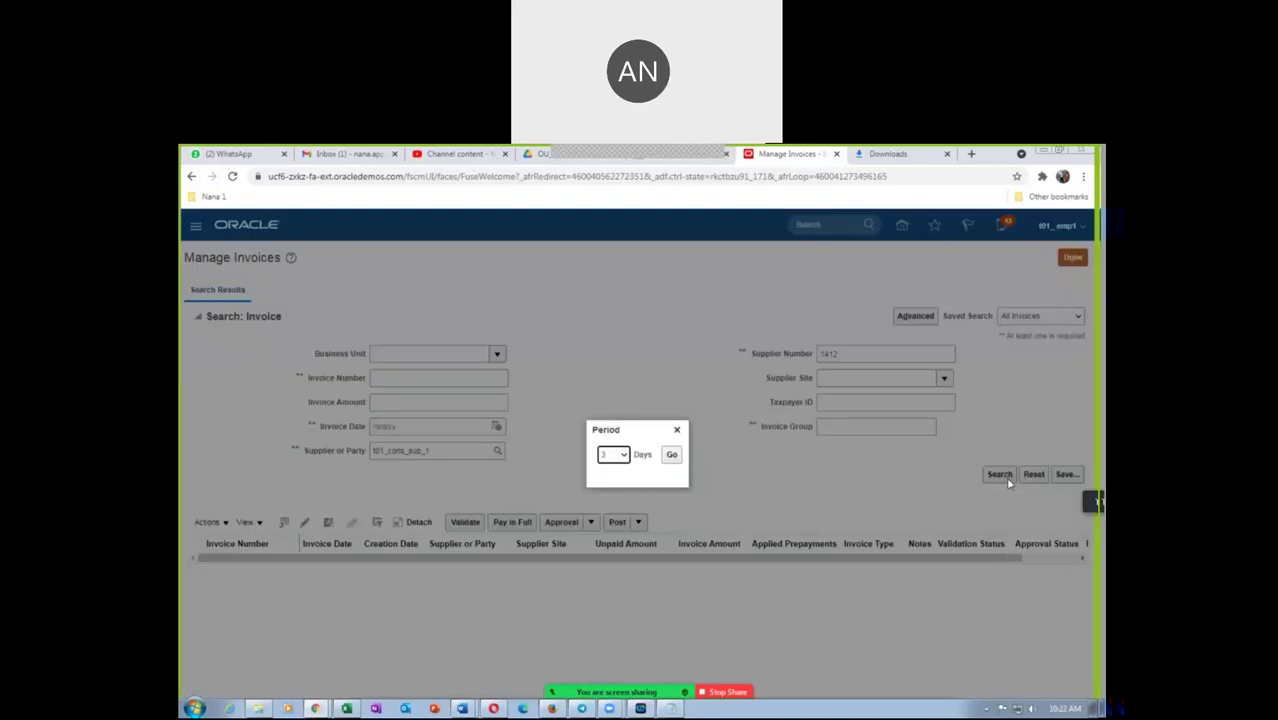
{"action": "left_click", "coordinate": [613, 455]}
{"action": "left_click", "coordinate": [613, 505]}
{"action": "left_click", "coordinate": [671, 456]}
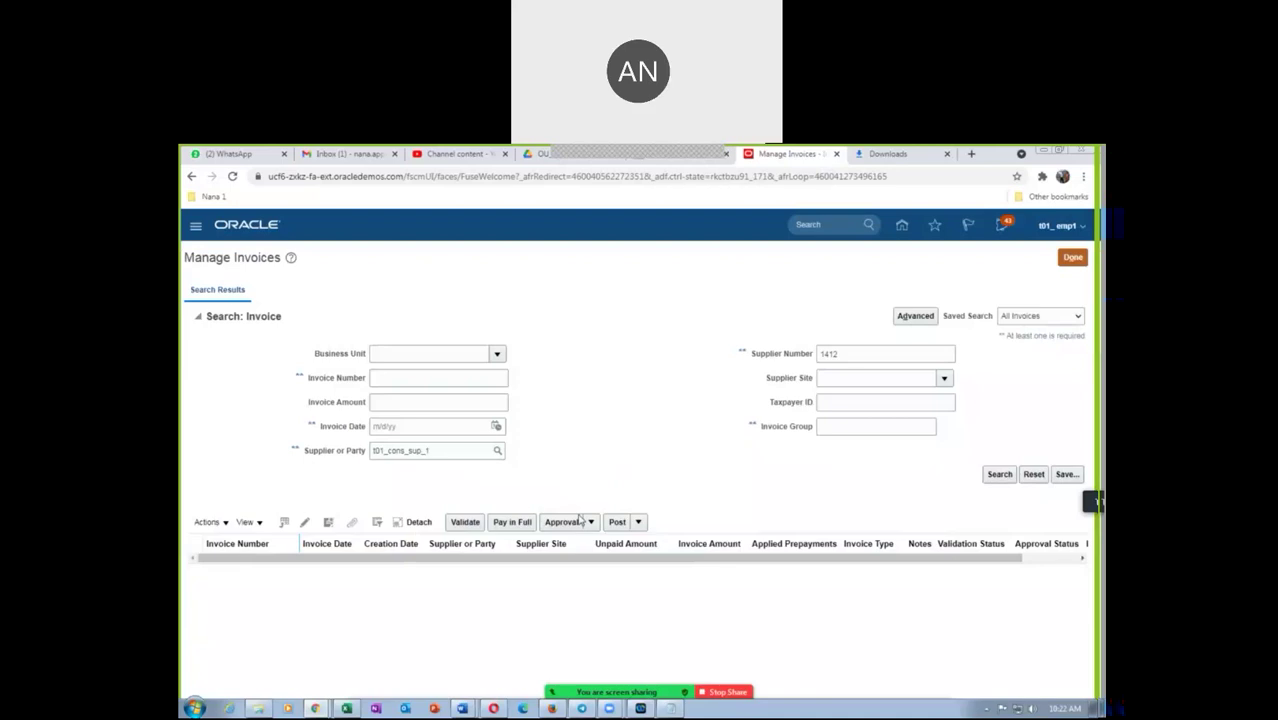
{"action": "left_click", "coordinate": [1073, 260]}
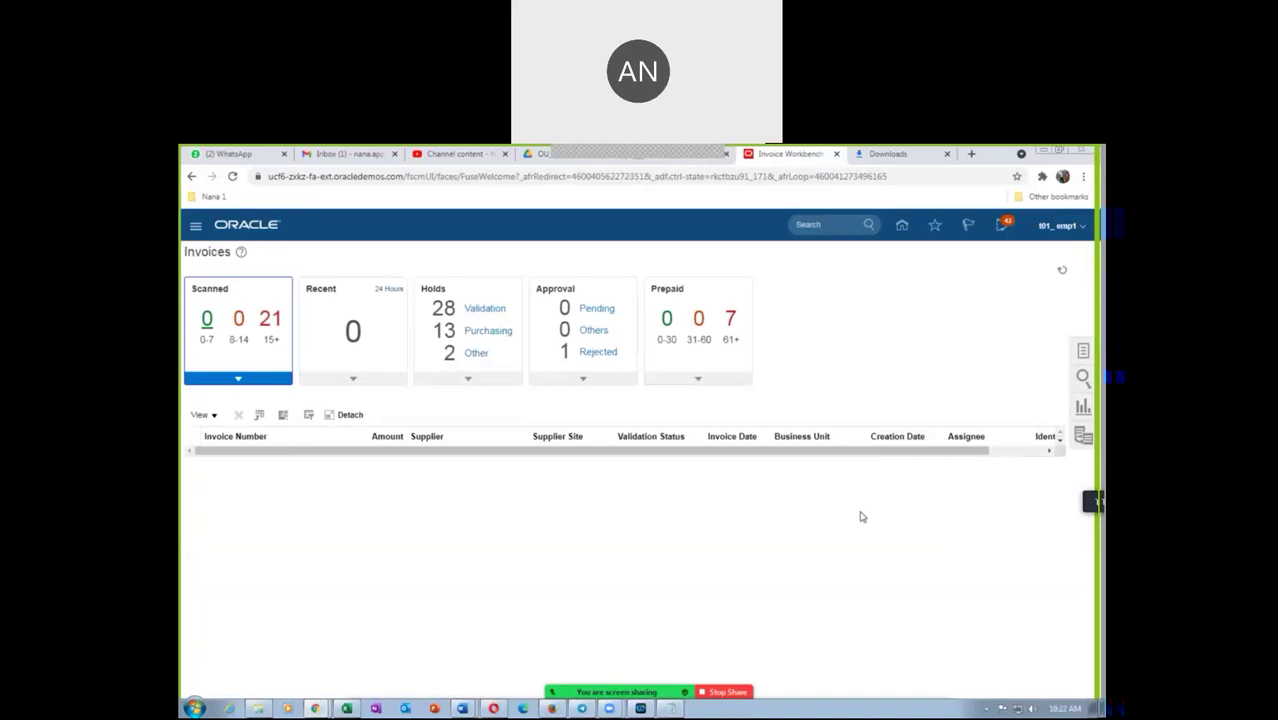
Start a new invoice, close the Downloads tab, and return to the Scheduled Processes tab
{"action": "left_click", "coordinate": [1082, 353]}
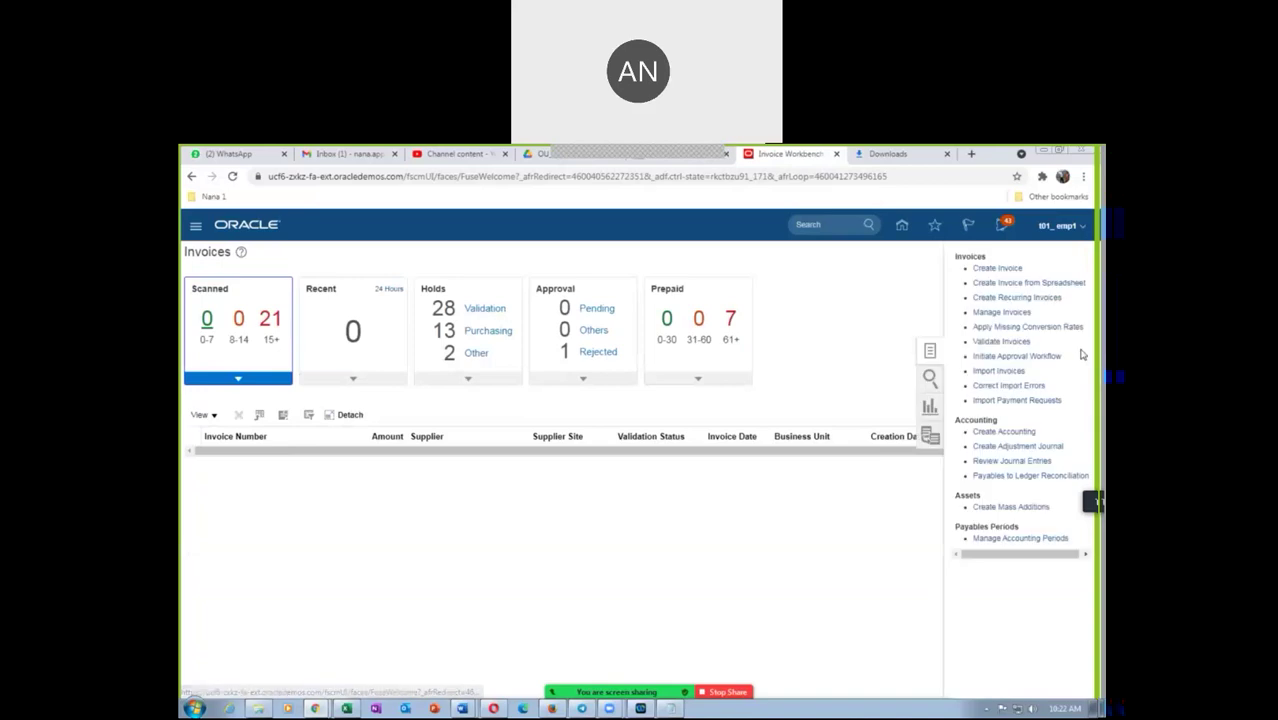
{"action": "left_click", "coordinate": [997, 268]}
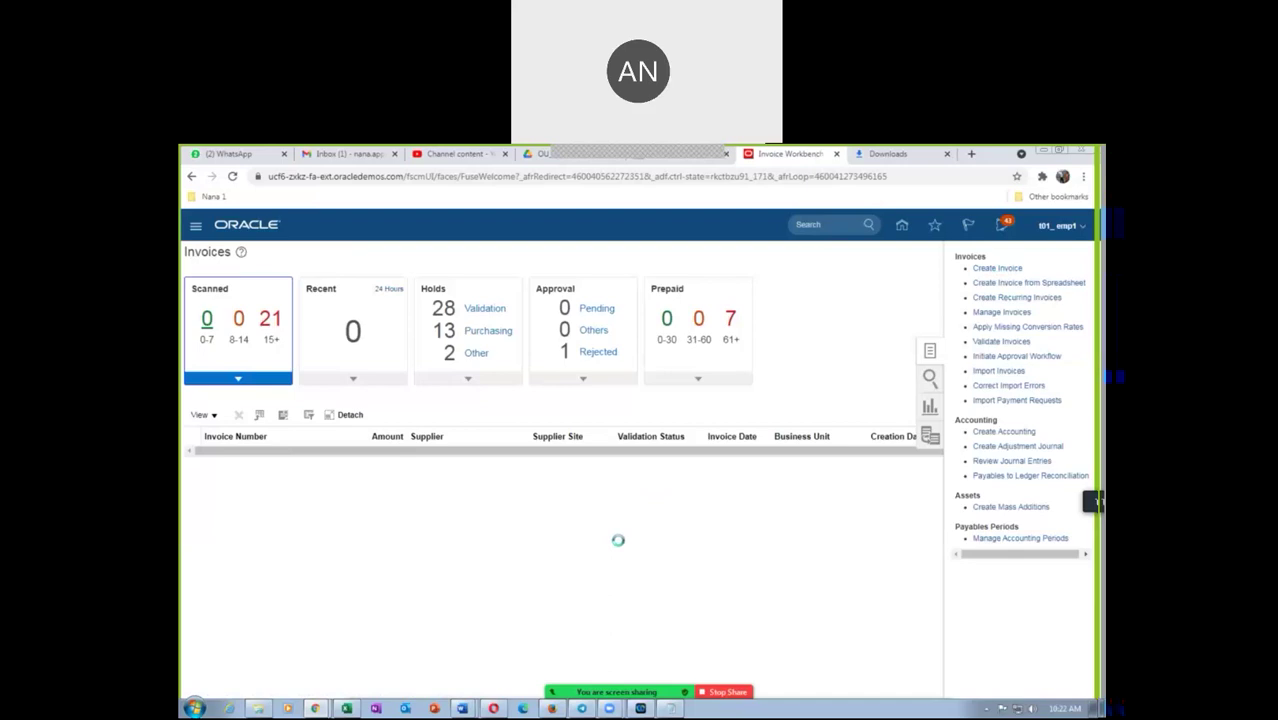
{"action": "left_click", "coordinate": [918, 155]}
{"action": "left_click", "coordinate": [947, 154]}
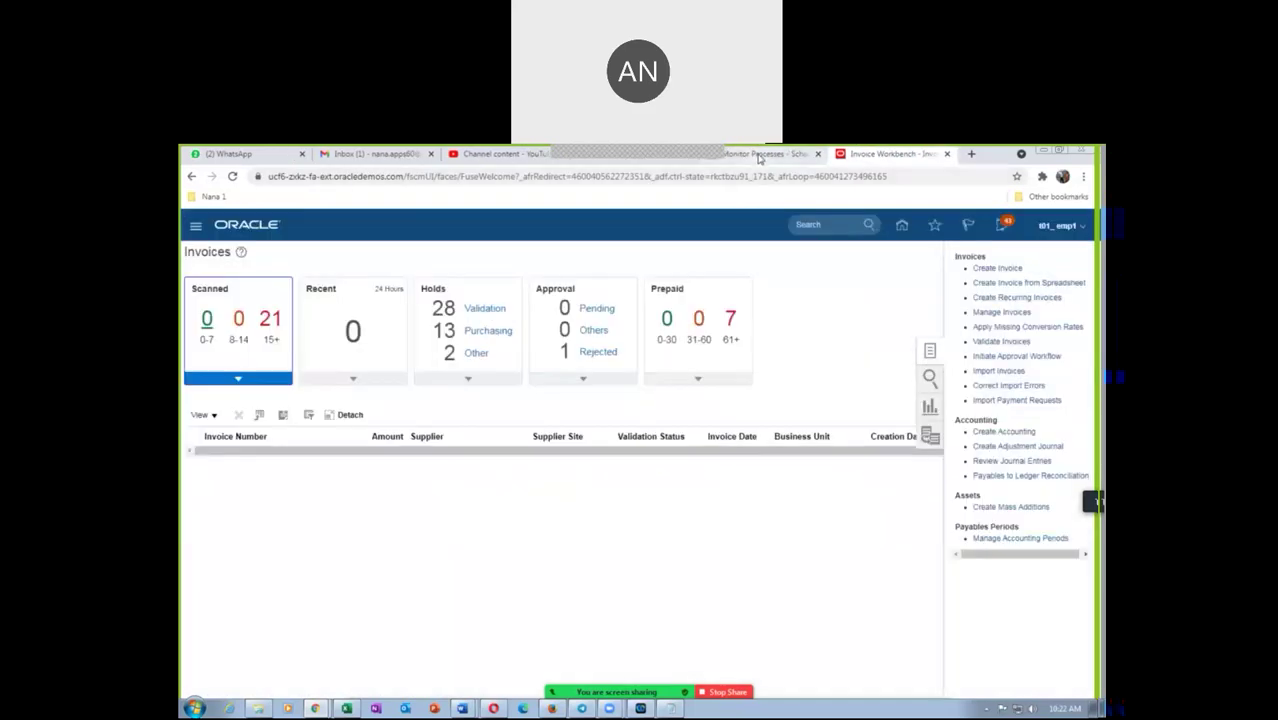
{"action": "left_click", "coordinate": [760, 156]}
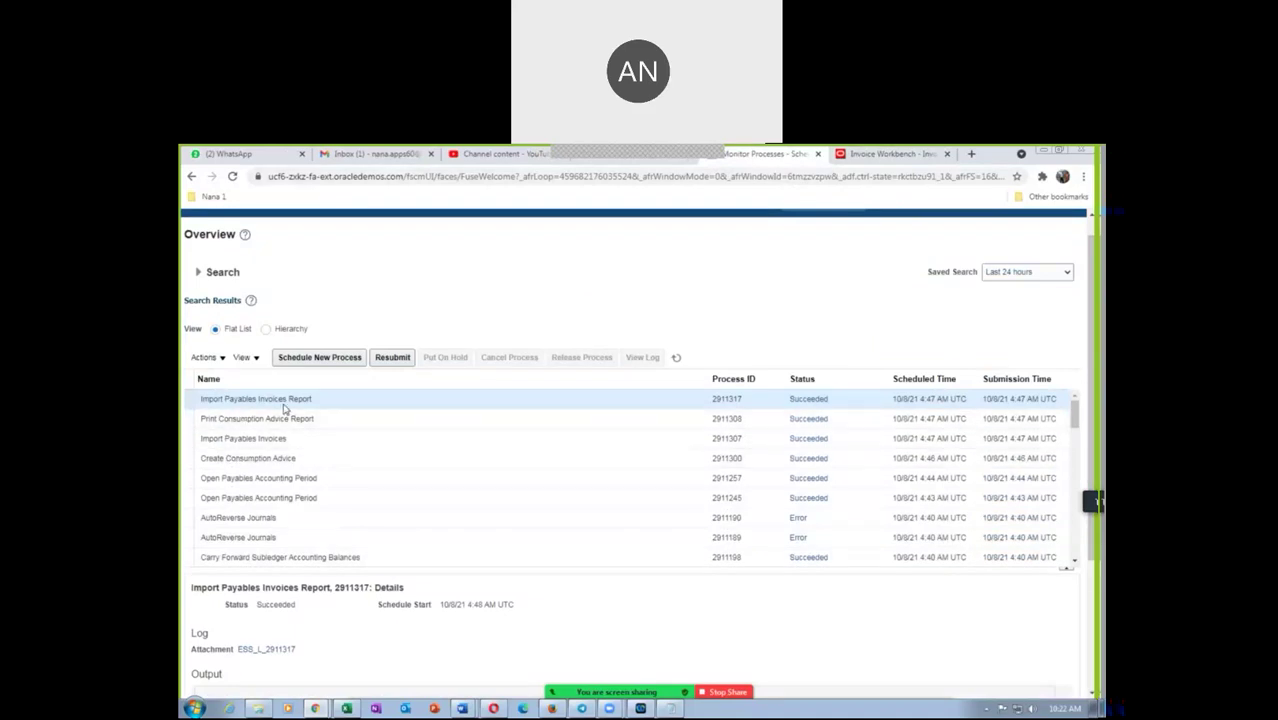
Review all parameter values of the Import Payables Invoices process, then return to the Create Invoice form
{"action": "left_click", "coordinate": [310, 441]}
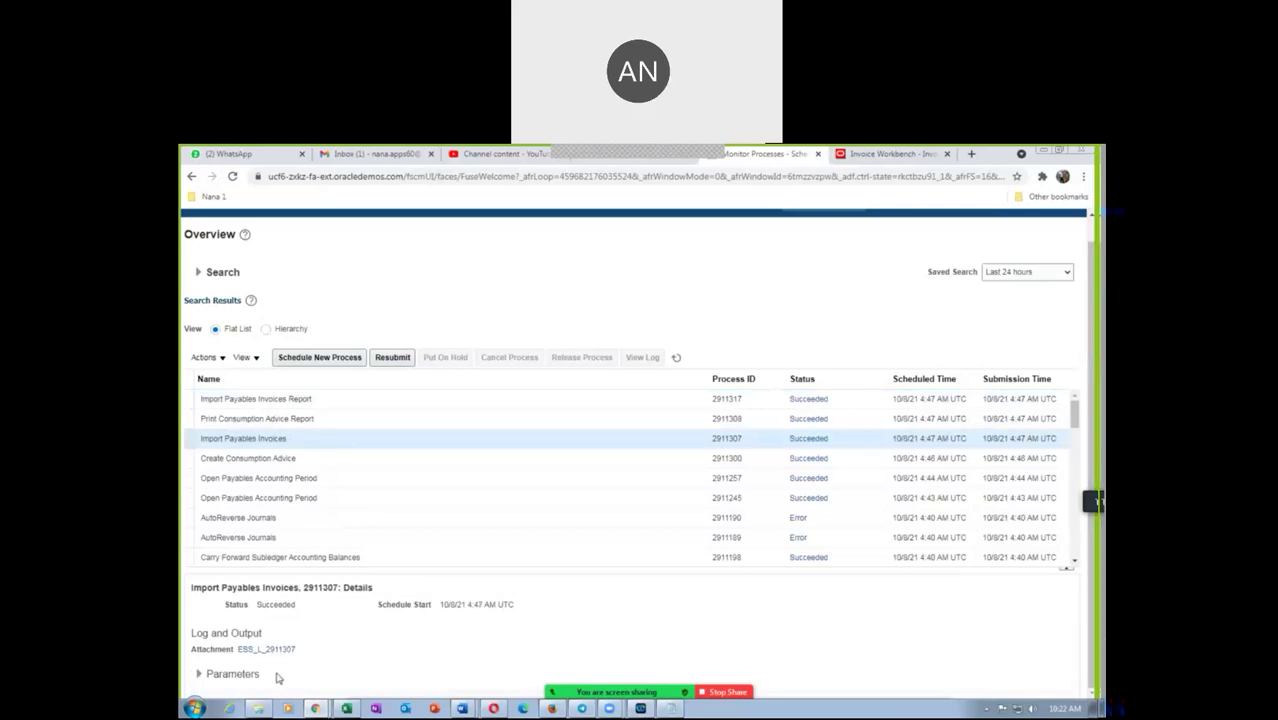
{"action": "left_click", "coordinate": [200, 675]}
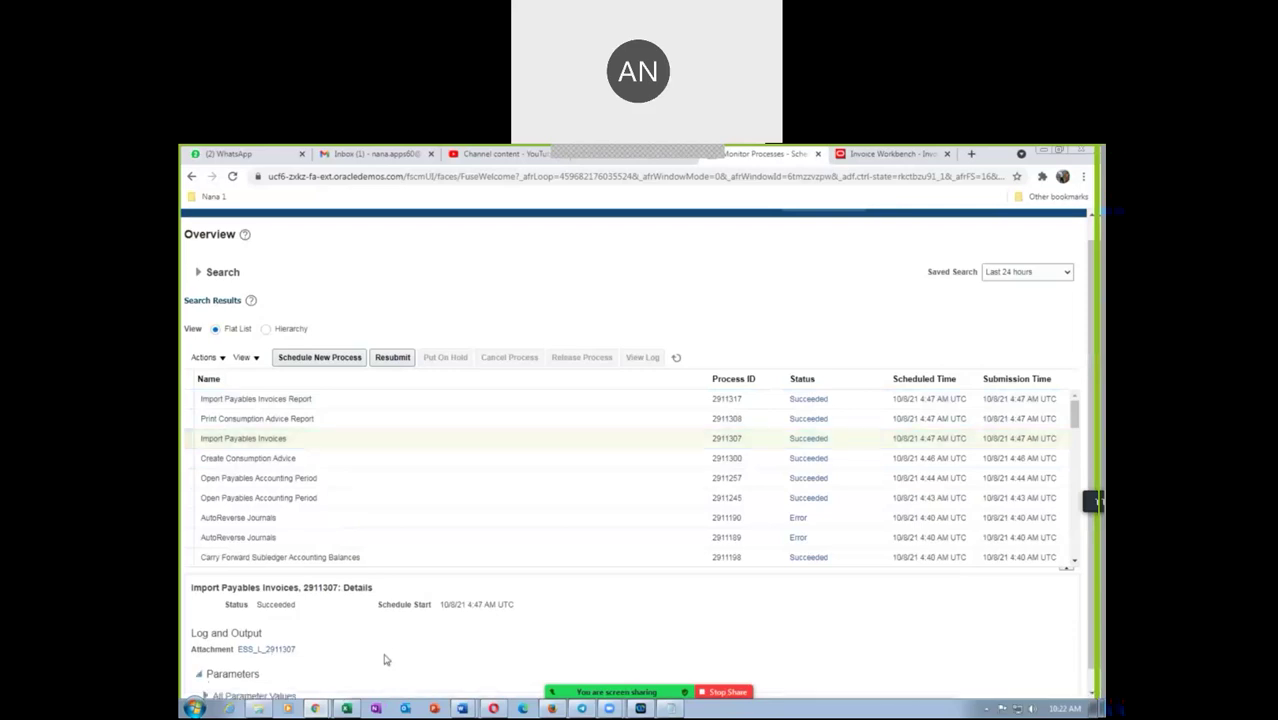
{"action": "left_click", "coordinate": [215, 674]}
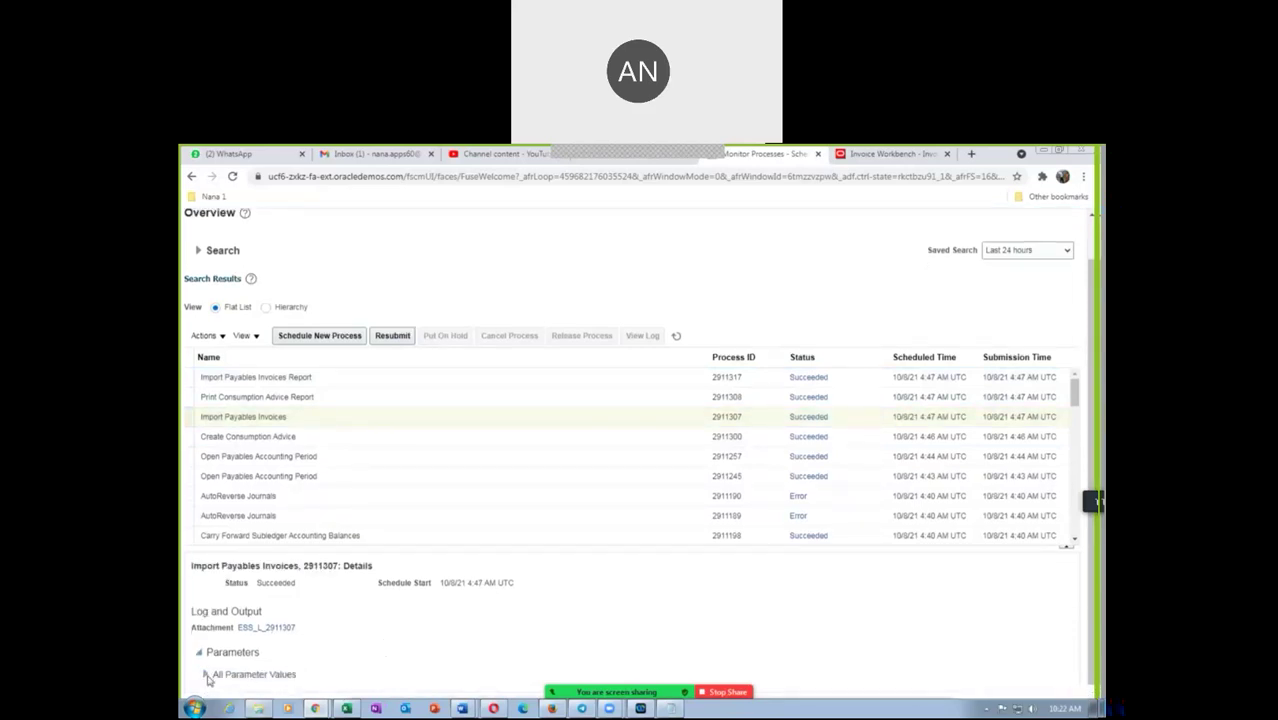
{"action": "scroll", "coordinate": [375, 663], "scroll_direction": "down", "scroll_amount": 1}
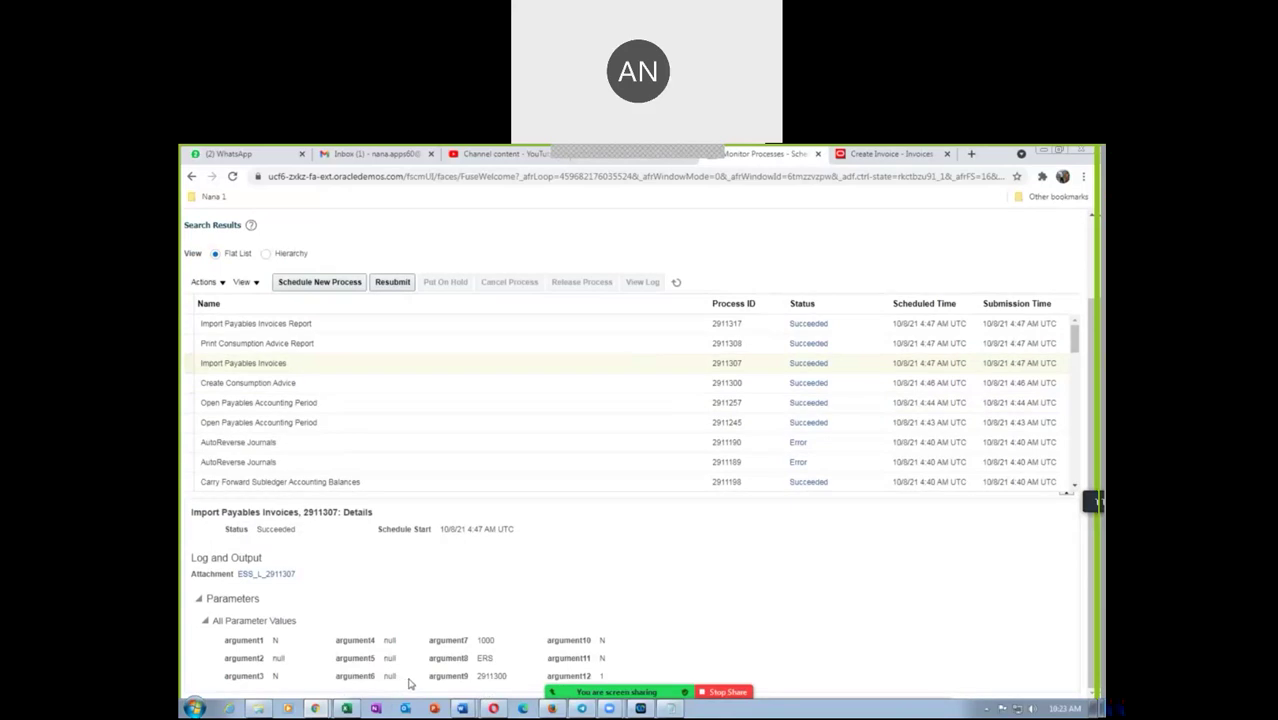
{"action": "left_click", "coordinate": [866, 156]}
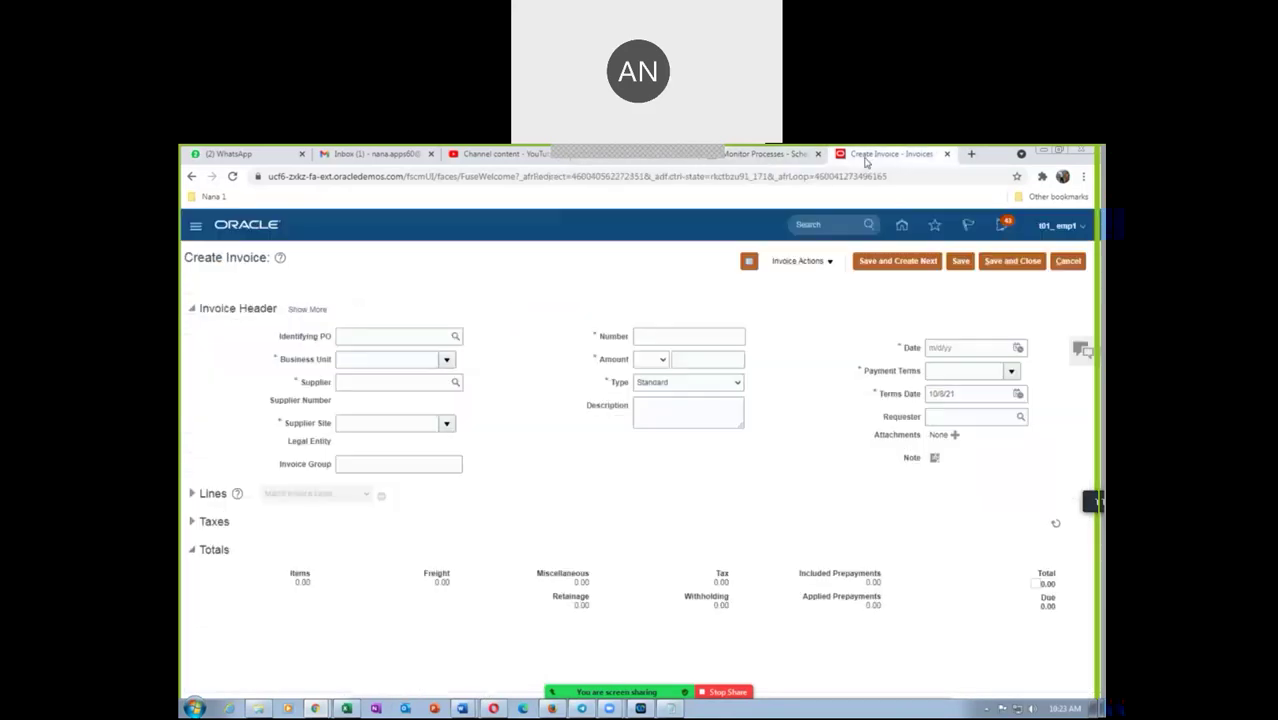
Enter Identifying PO 2005, invoice number 4001 and amount 250.00, then open Match Invoice Lines
{"action": "left_click", "coordinate": [364, 338]}
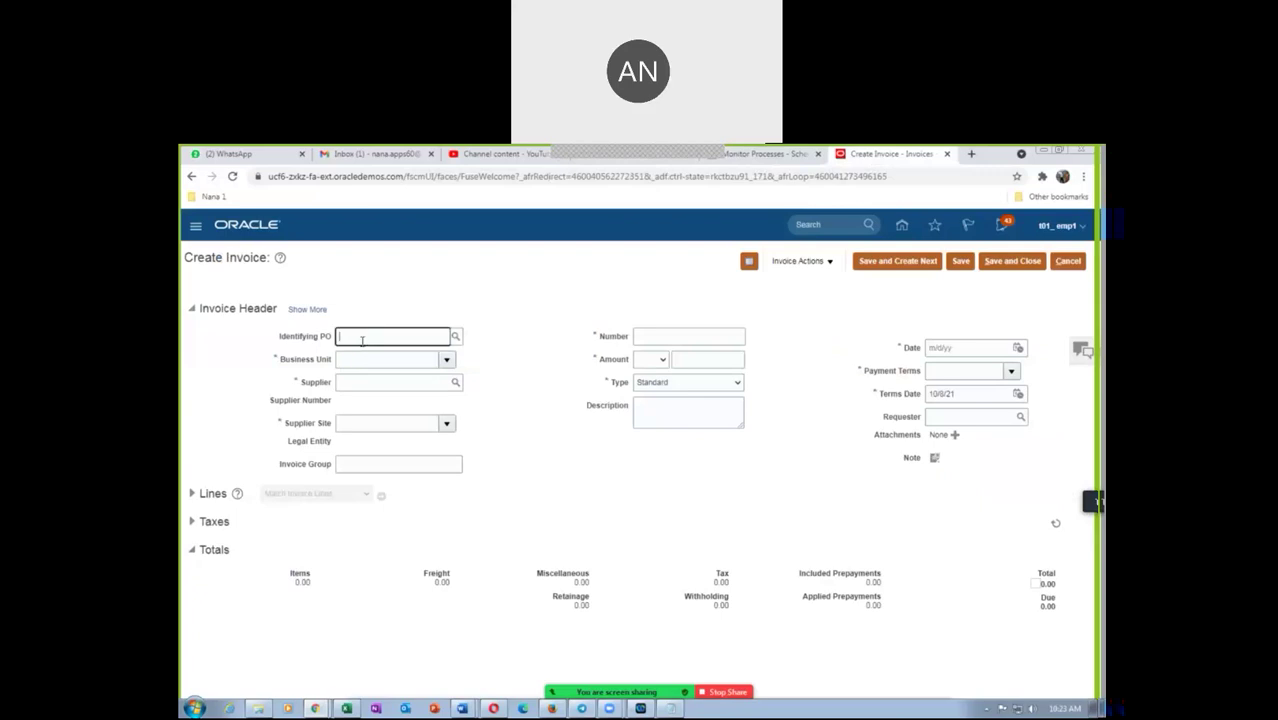
{"action": "type", "text": "1"}
{"action": "type", "text": "0"}
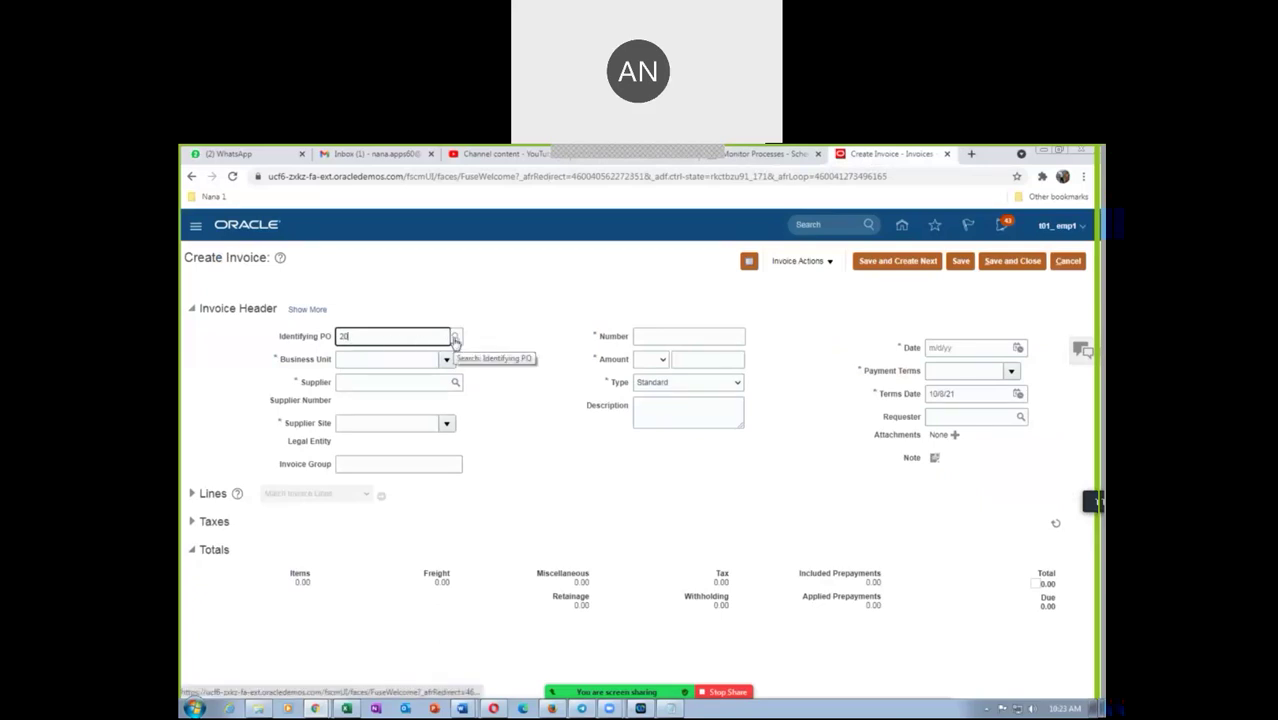
{"action": "type", "text": "05"}
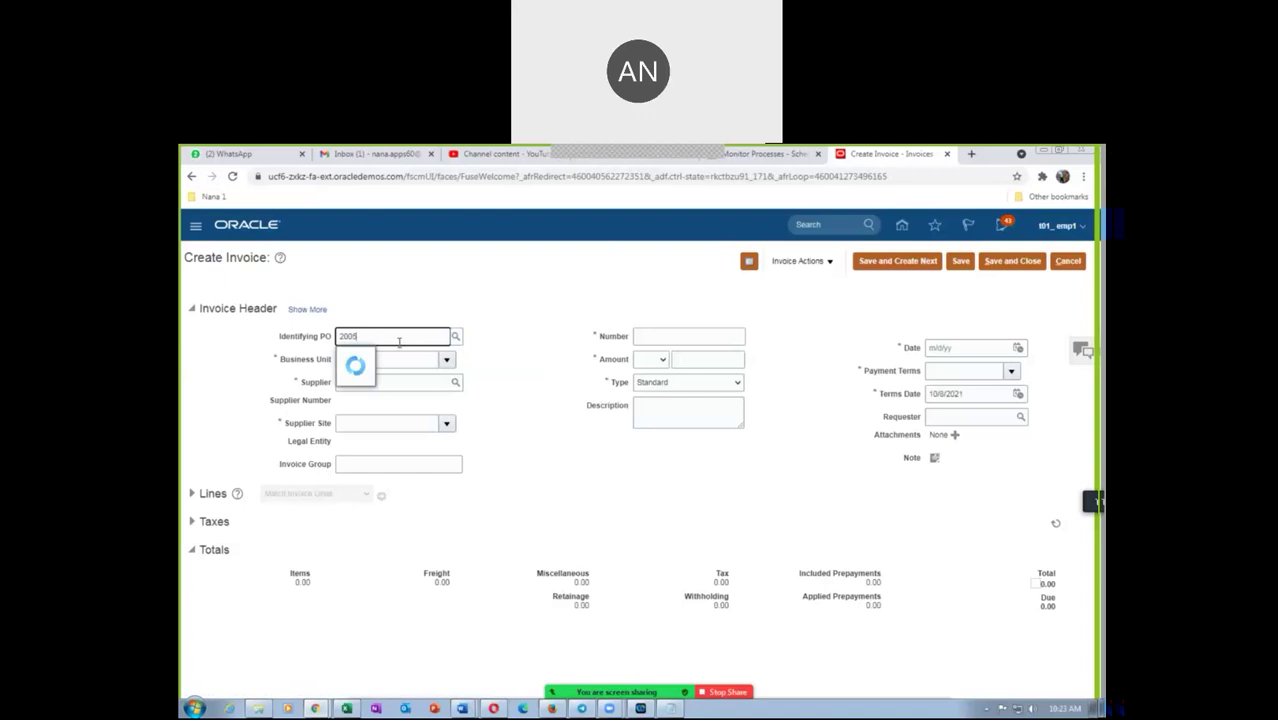
{"action": "left_click", "coordinate": [396, 366]}
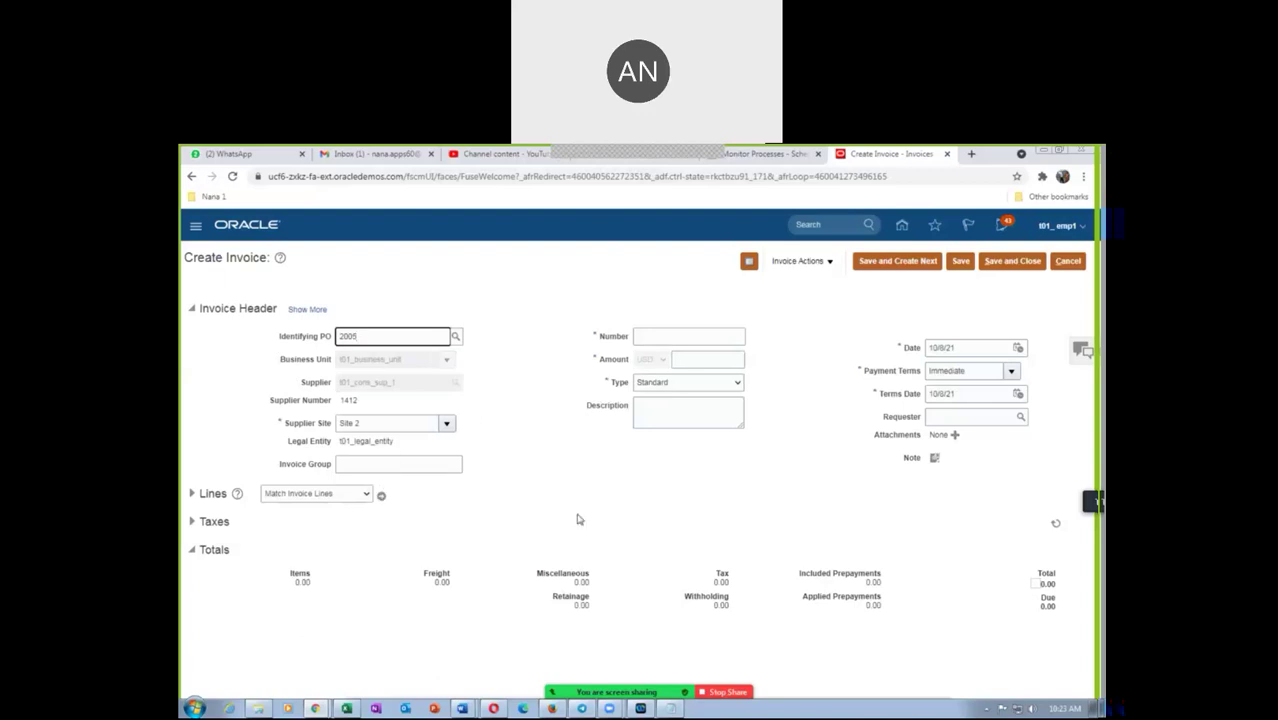
{"action": "left_click", "coordinate": [661, 339]}
{"action": "type", "text": "4001"}
{"action": "key", "text": "Tab"}
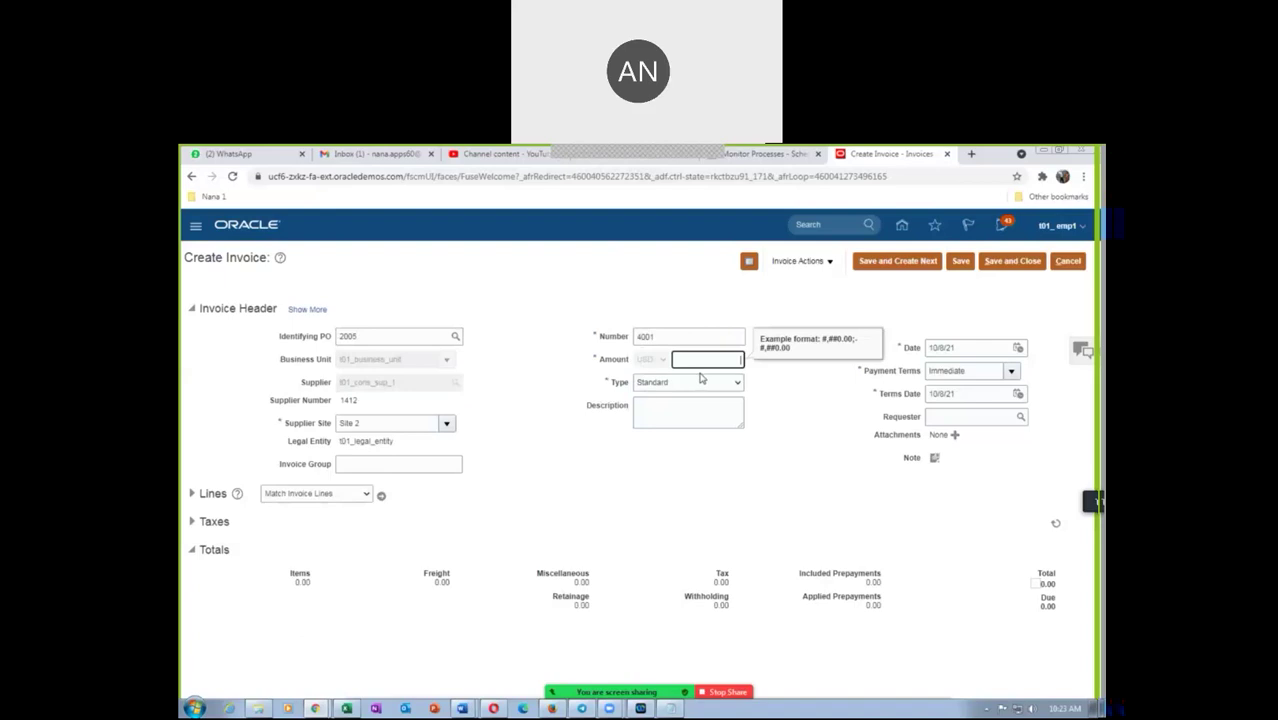
{"action": "type", "text": "450"}
{"action": "key", "text": "Tab"}
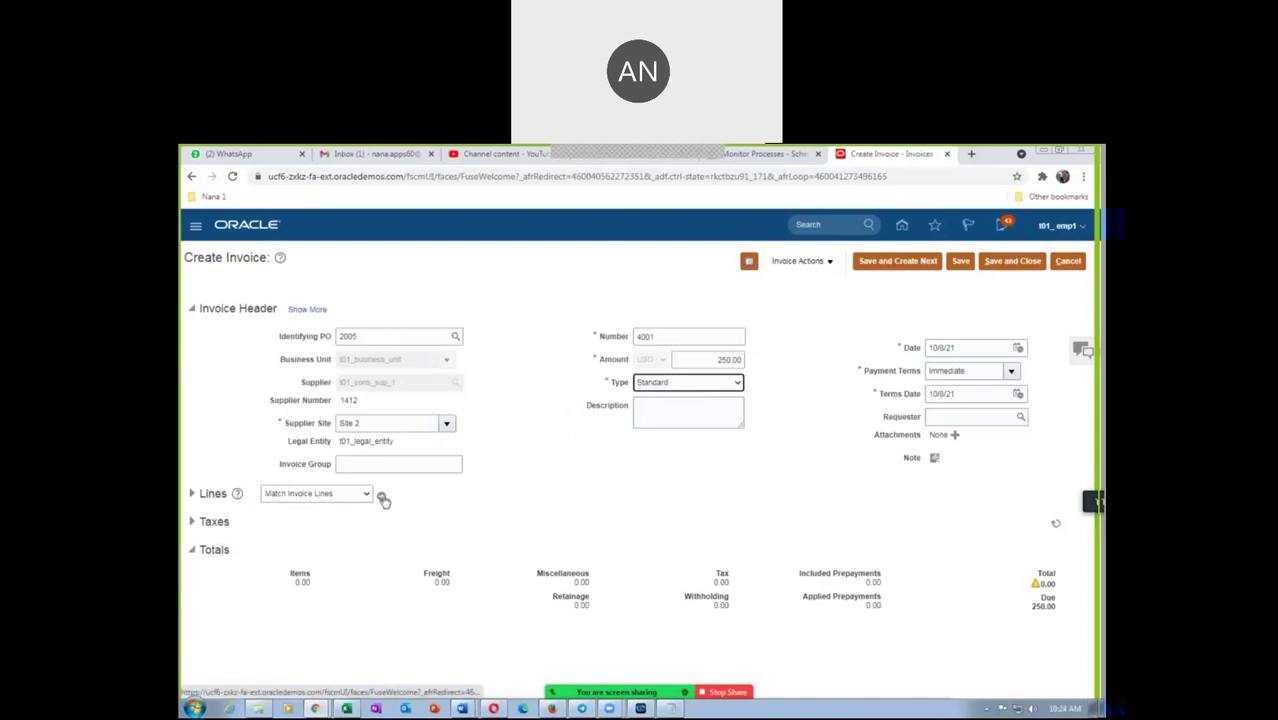
{"action": "left_click", "coordinate": [380, 495]}
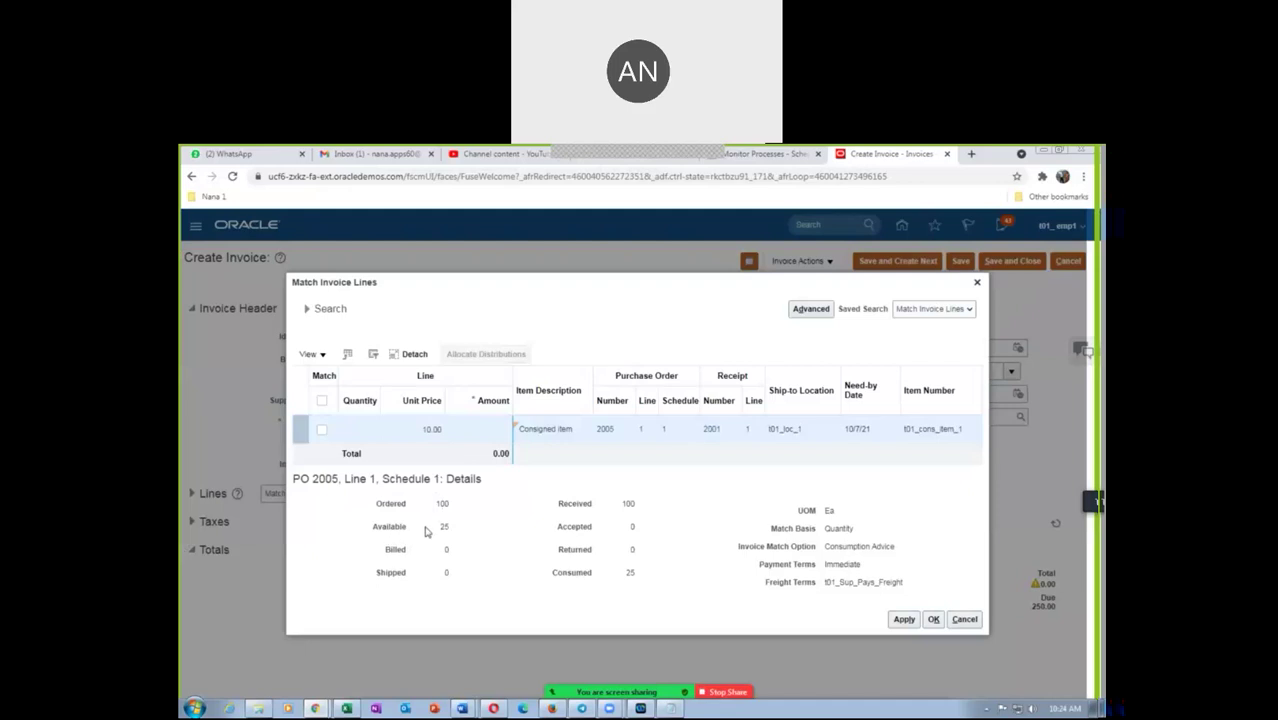
Match PO 2005 line 1 for quantity 25 (250.00) to the invoice and confirm
{"action": "left_click", "coordinate": [322, 433]}
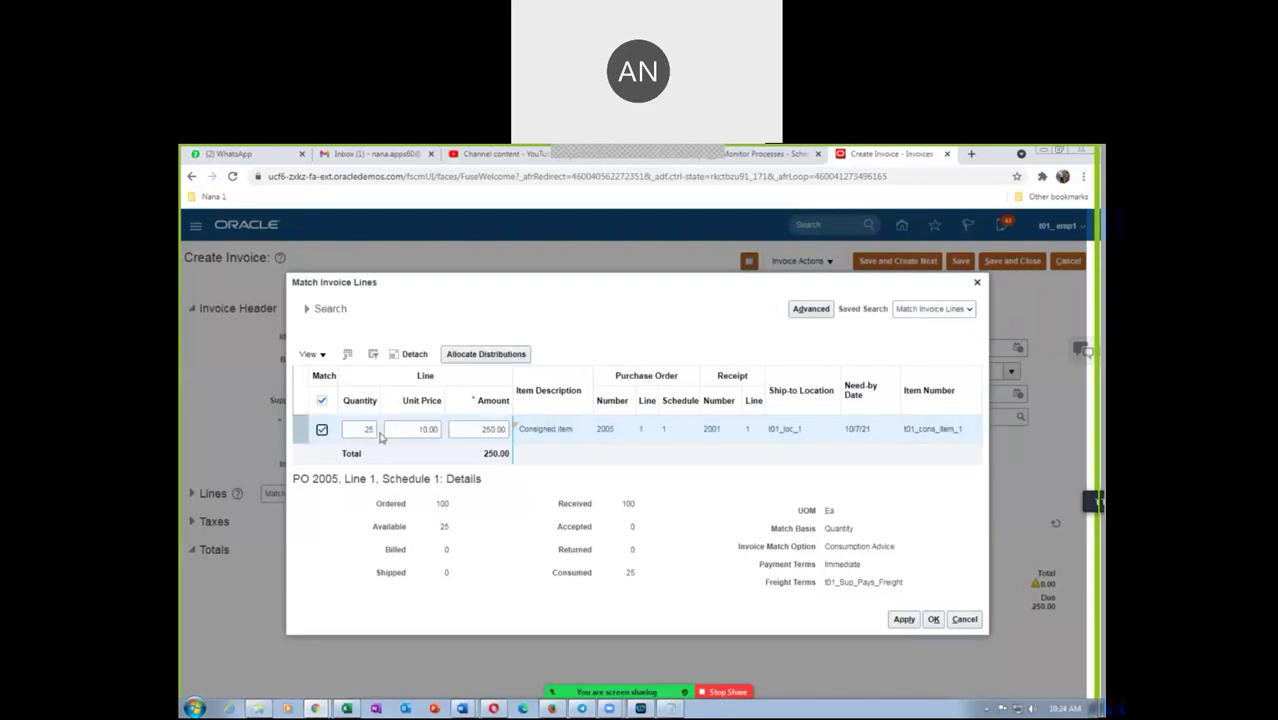
{"action": "left_click", "coordinate": [904, 620]}
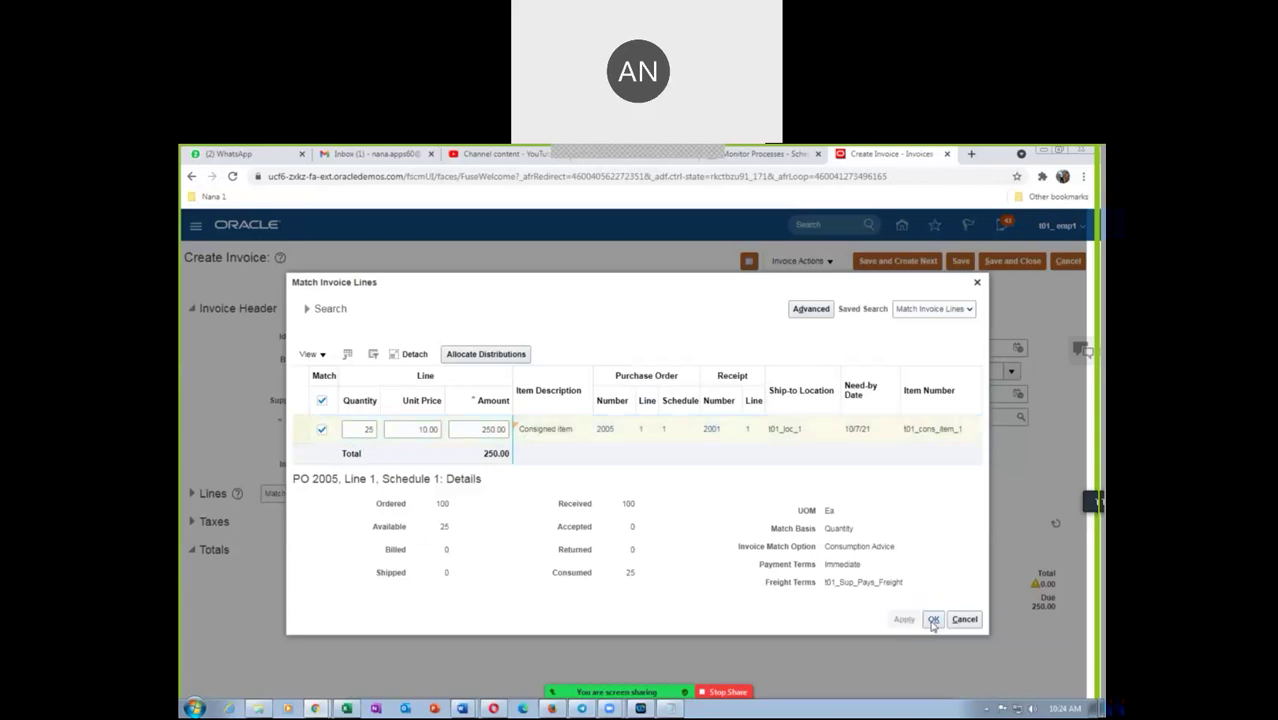
{"action": "left_click", "coordinate": [933, 620]}
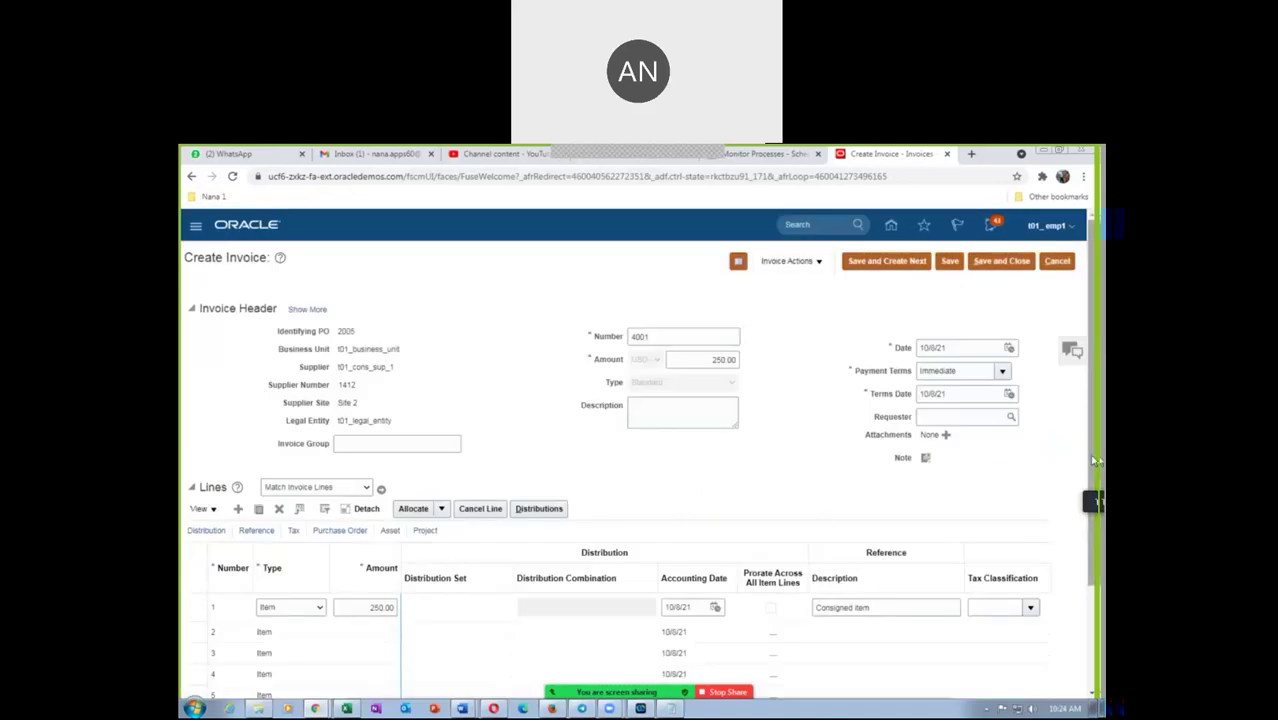
Review the totals and save invoice 4001 with its 250.00 Consigned item line, leaving it Not validated
{"action": "scroll", "coordinate": [1098, 460], "scroll_direction": "down", "scroll_amount": 2}
{"action": "scroll", "coordinate": [1097, 583], "scroll_direction": "down", "scroll_amount": 1}
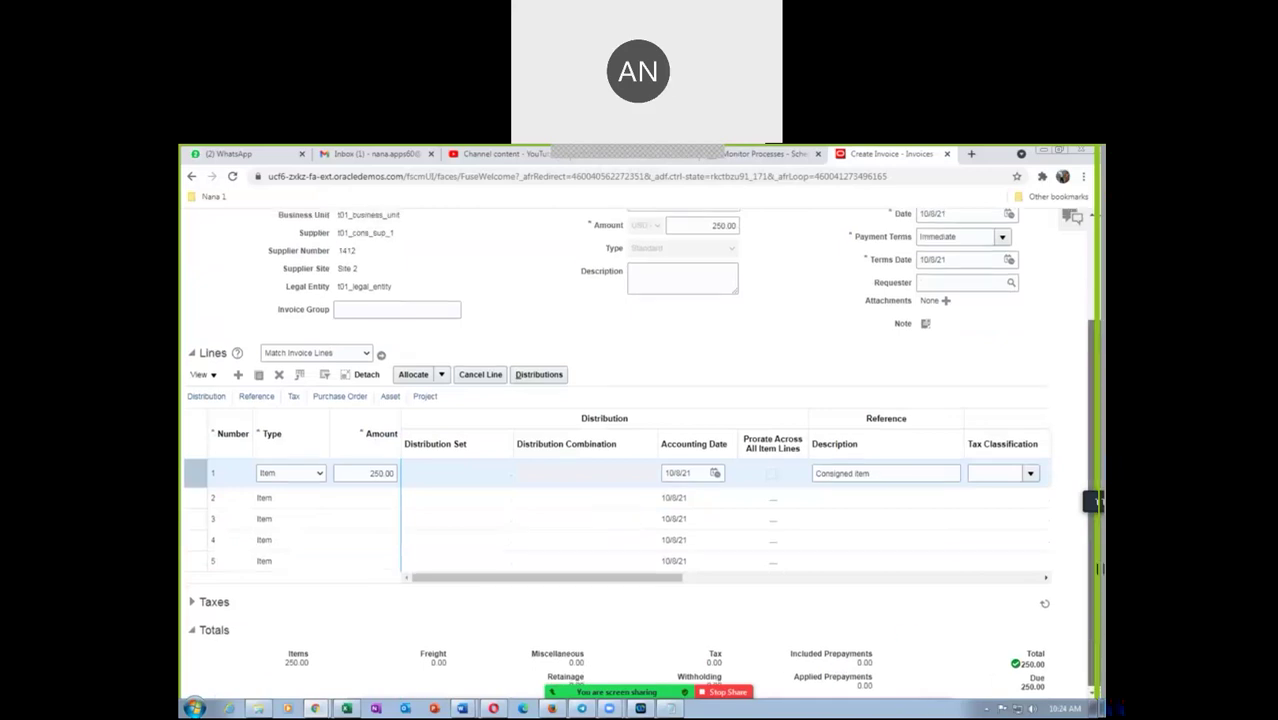
{"action": "scroll", "coordinate": [1092, 626], "scroll_direction": "up", "scroll_amount": 3}
{"action": "left_click", "coordinate": [953, 261]}
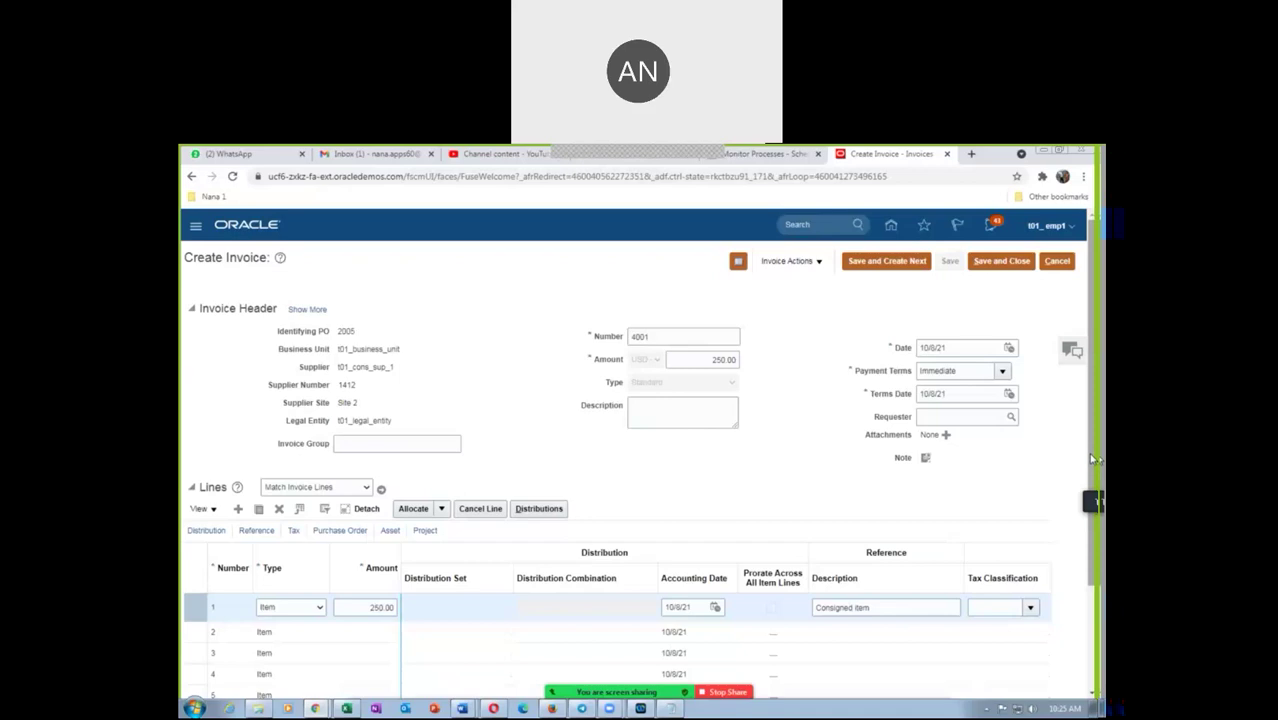
{"action": "left_click_drag", "start_coordinate": [1090, 460], "coordinate": [1097, 590]}
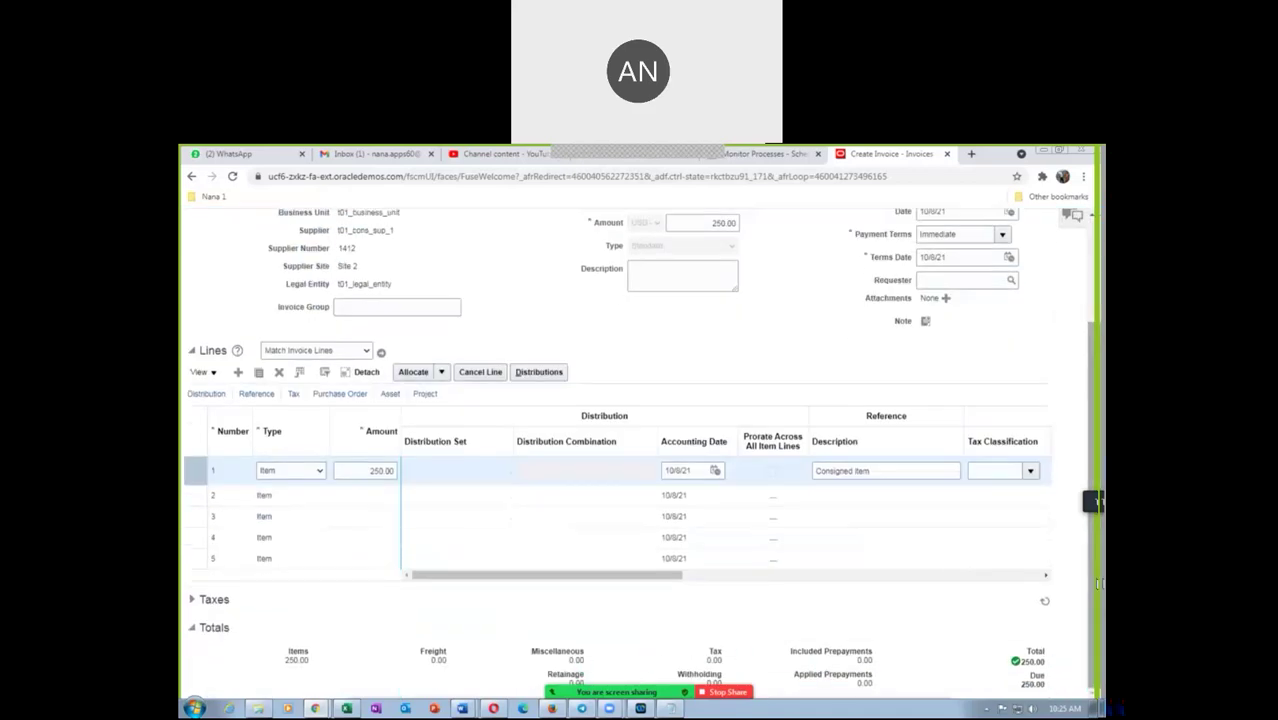
{"action": "scroll", "coordinate": [1098, 410], "scroll_direction": "up", "scroll_amount": 1}
{"action": "scroll", "coordinate": [1097, 410], "scroll_direction": "up", "scroll_amount": 1}
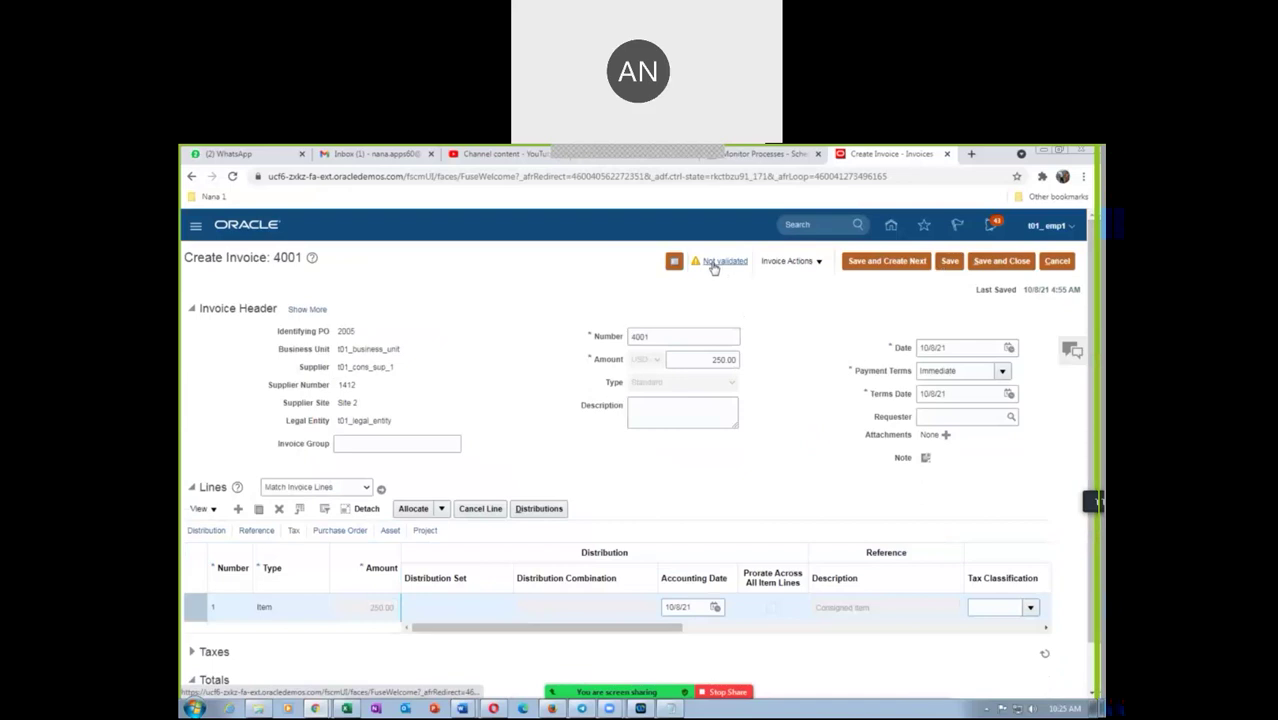
Validate invoice 4001 from the Invoice Actions menu
{"action": "left_click", "coordinate": [795, 262]}
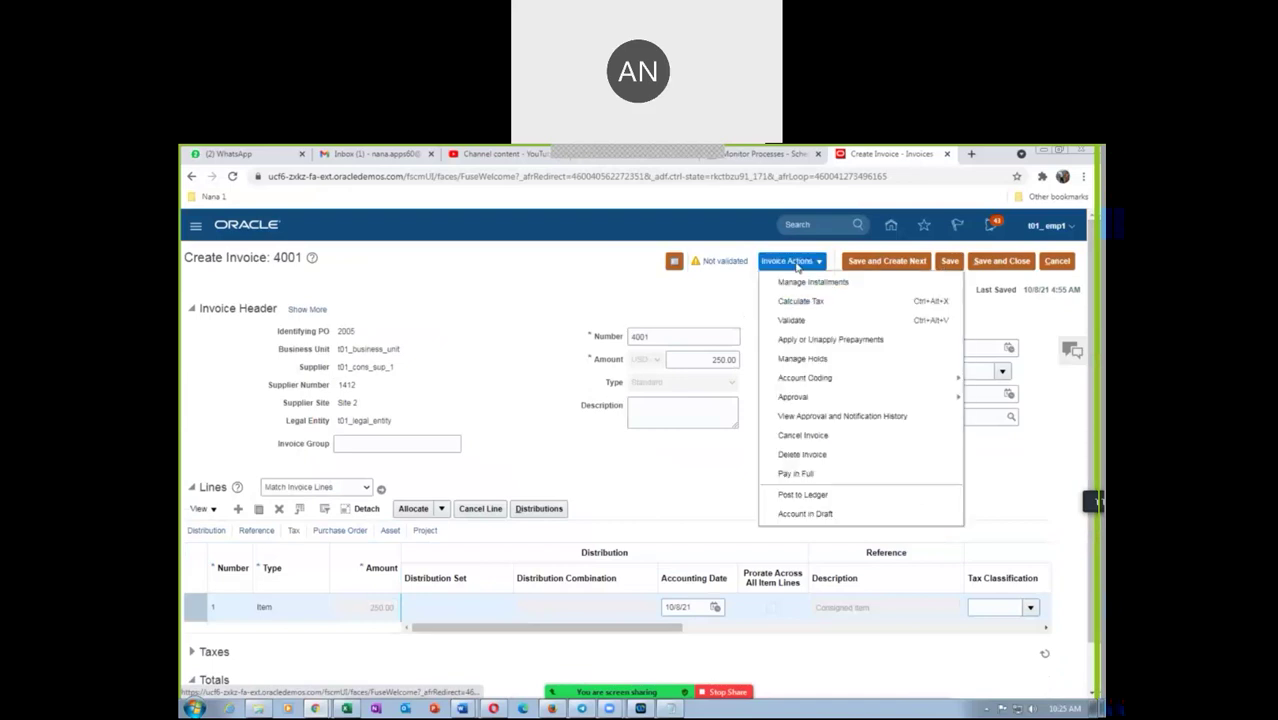
{"action": "left_click", "coordinate": [792, 321]}
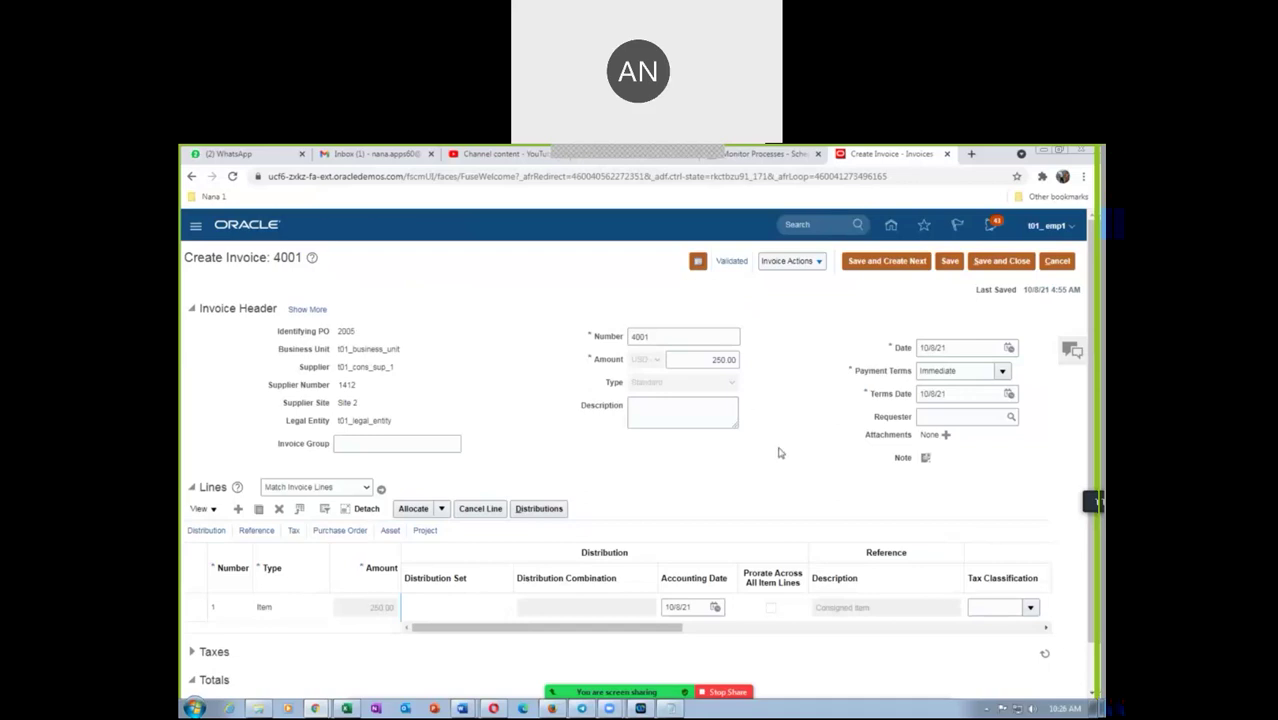
{"action": "left_click_drag", "start_coordinate": [448, 630], "coordinate": [418, 683]}
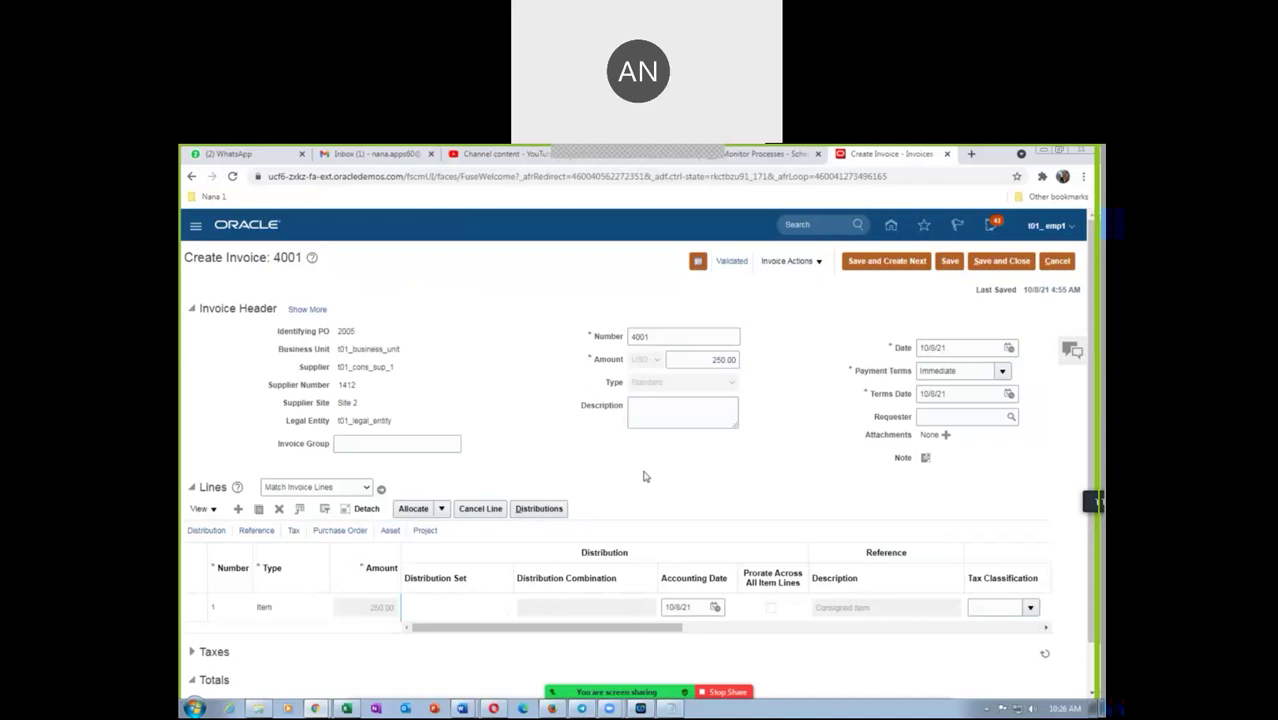
Bring the Consigned_Process Word flowchart forward and focus on its consumption advice step
{"action": "mouse_move", "coordinate": [463, 708]}
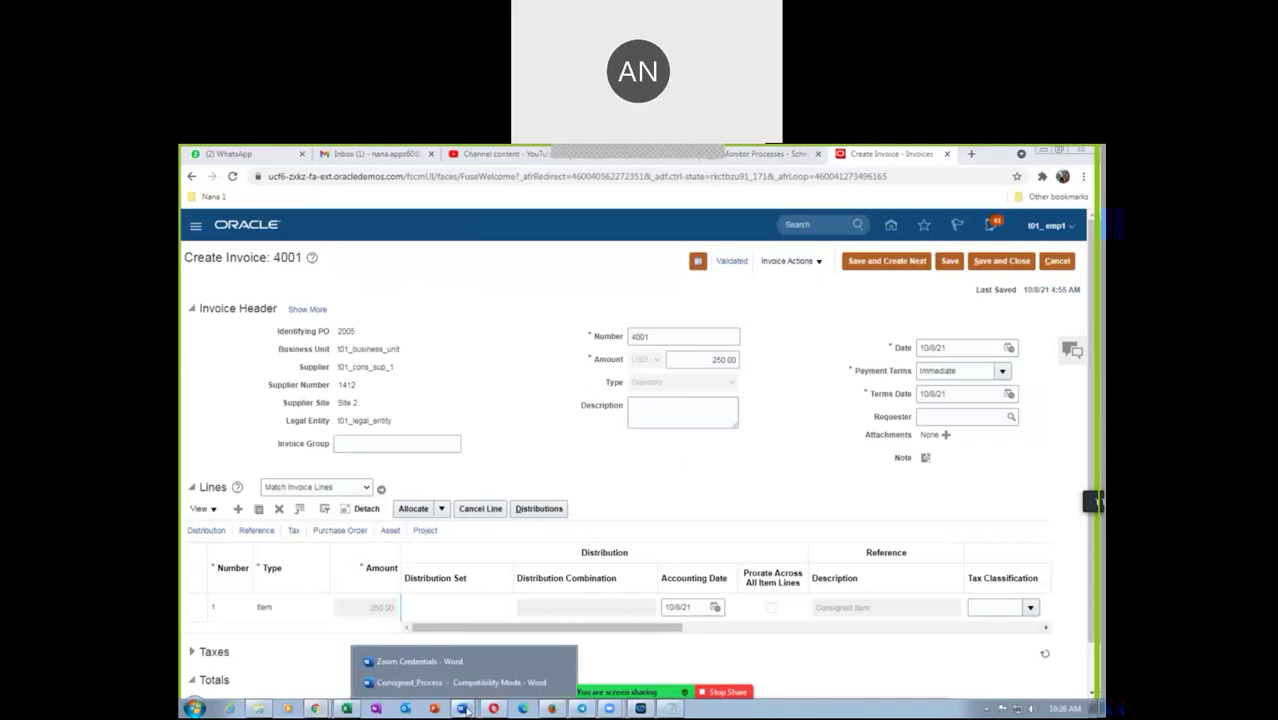
{"action": "left_click", "coordinate": [458, 684]}
{"action": "left_click", "coordinate": [783, 431]}
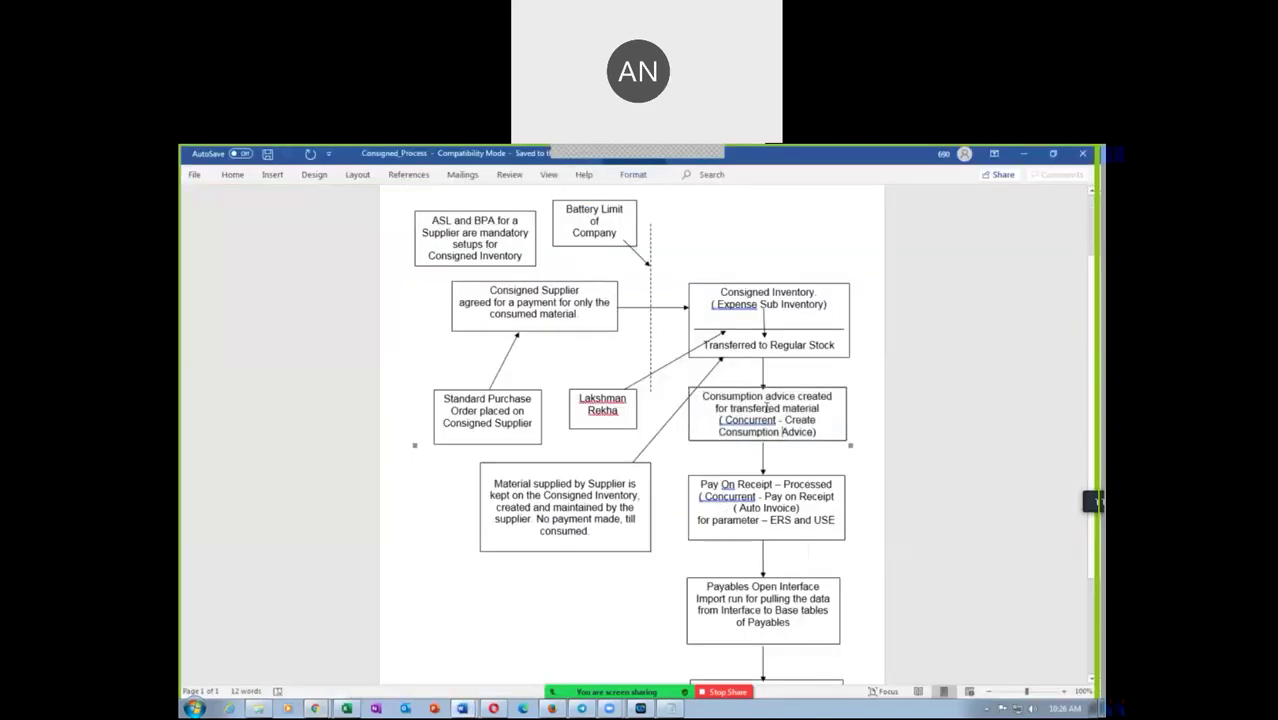